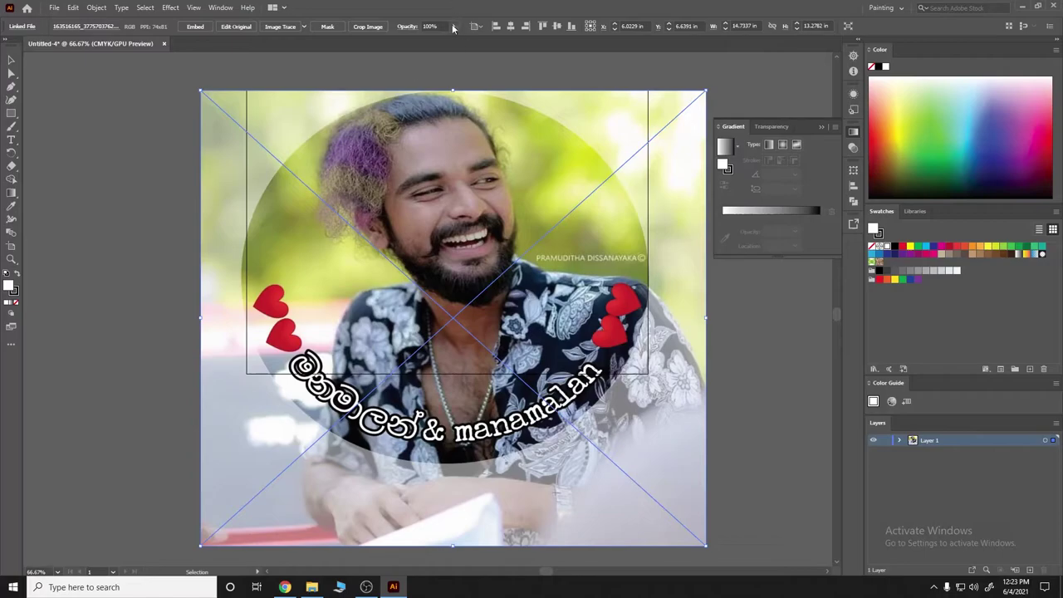
Add Layer 2 above the photo and create a new default Calligraphic brush for the Paintbrush
{"action": "key", "text": "ctrl+shift+a"}
{"action": "key", "text": "ctrl+l"}
{"action": "key", "text": "b"}
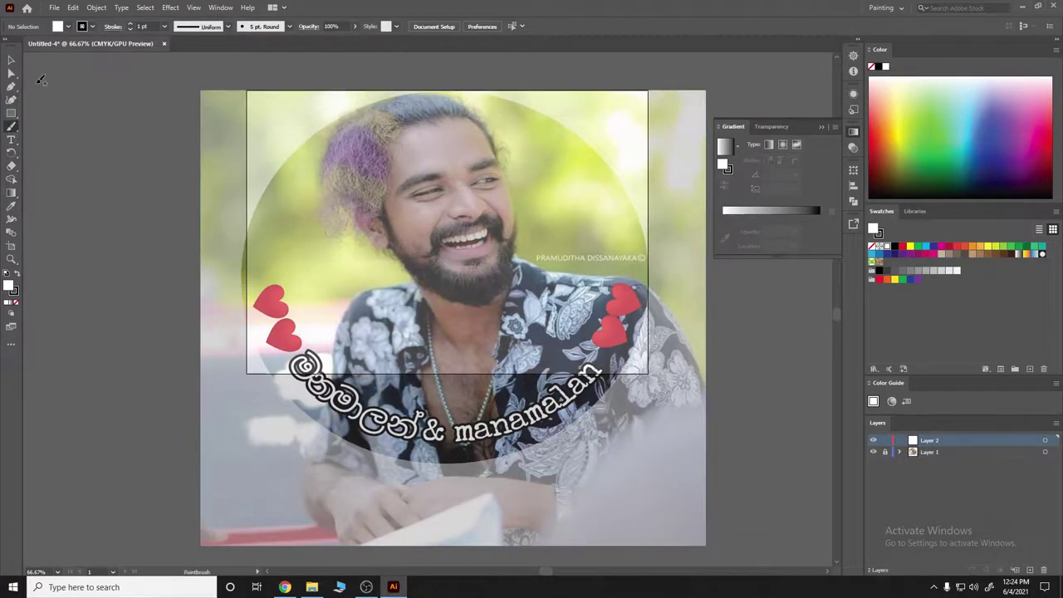
{"action": "left_click", "coordinate": [290, 26]}
{"action": "left_click", "coordinate": [261, 112]}
{"action": "key", "text": "Return"}
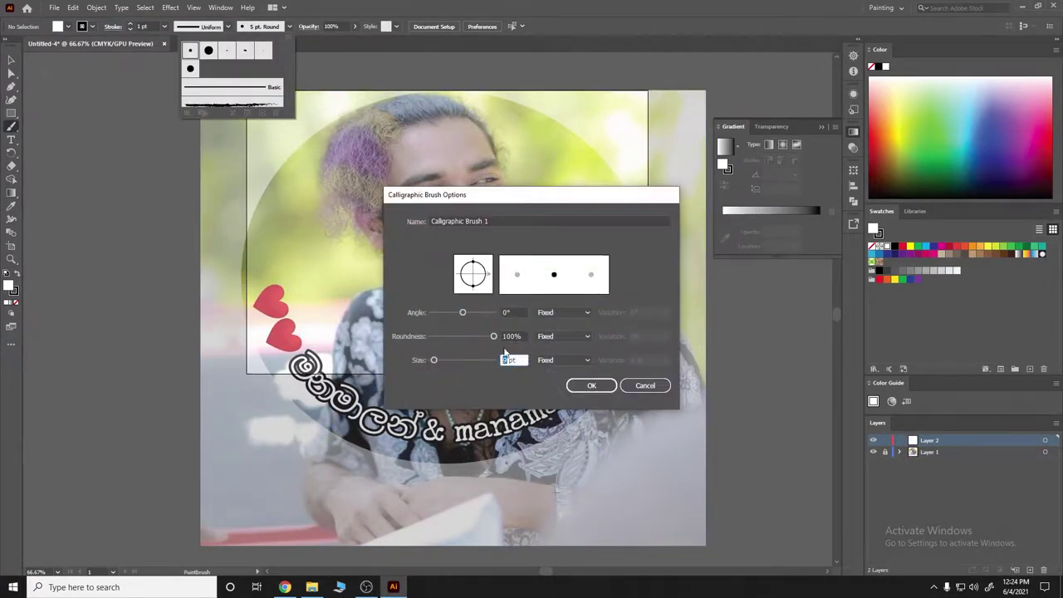
{"action": "key", "text": "Return"}
{"action": "key", "text": "ctrl+equal"}
{"action": "key", "text": "ctrl+equal"}
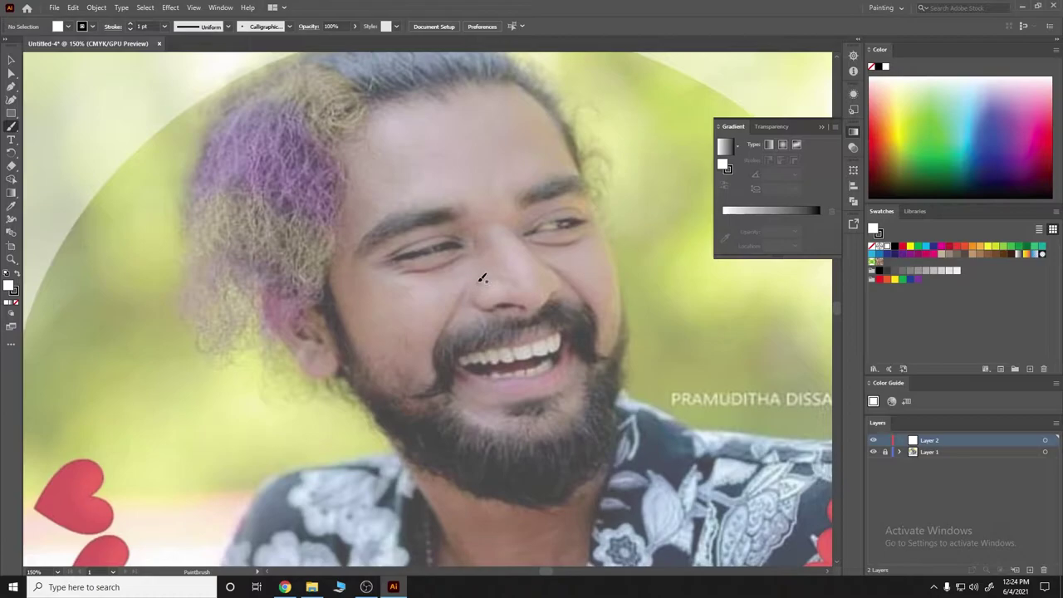
Set the stroke weight to 0.5 pt and paint the nose tip and side
{"action": "left_click", "coordinate": [164, 26]}
{"action": "left_click", "coordinate": [183, 53]}
{"action": "mouse_move", "coordinate": [478, 282]}
{"action": "left_mouse_down"}
{"action": "mouse_move", "coordinate": [523, 305]}
{"action": "mouse_move", "coordinate": [562, 292]}
{"action": "mouse_move", "coordinate": [538, 271]}
{"action": "left_mouse_up"}
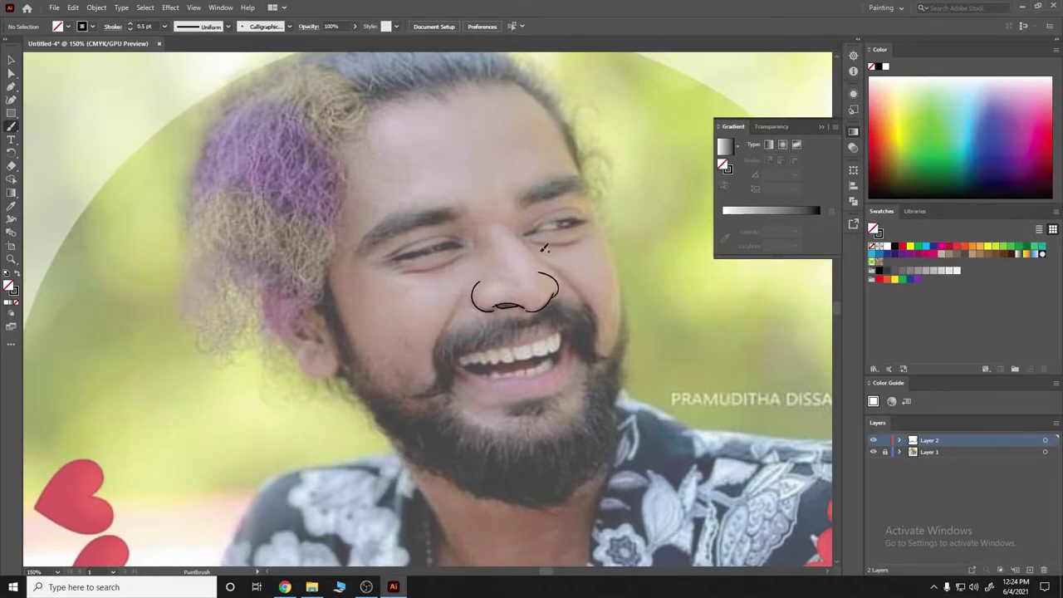
{"action": "left_click_drag", "start_coordinate": [522, 235], "coordinate": [540, 271]}
{"action": "key", "text": "ctrl+z"}
{"action": "left_click_drag", "start_coordinate": [556, 289], "coordinate": [526, 248]}
Paint the closed laughing eyelid lines over both eyes
{"action": "left_click_drag", "start_coordinate": [449, 235], "coordinate": [394, 246]}
{"action": "left_click_drag", "start_coordinate": [462, 237], "coordinate": [387, 253]}
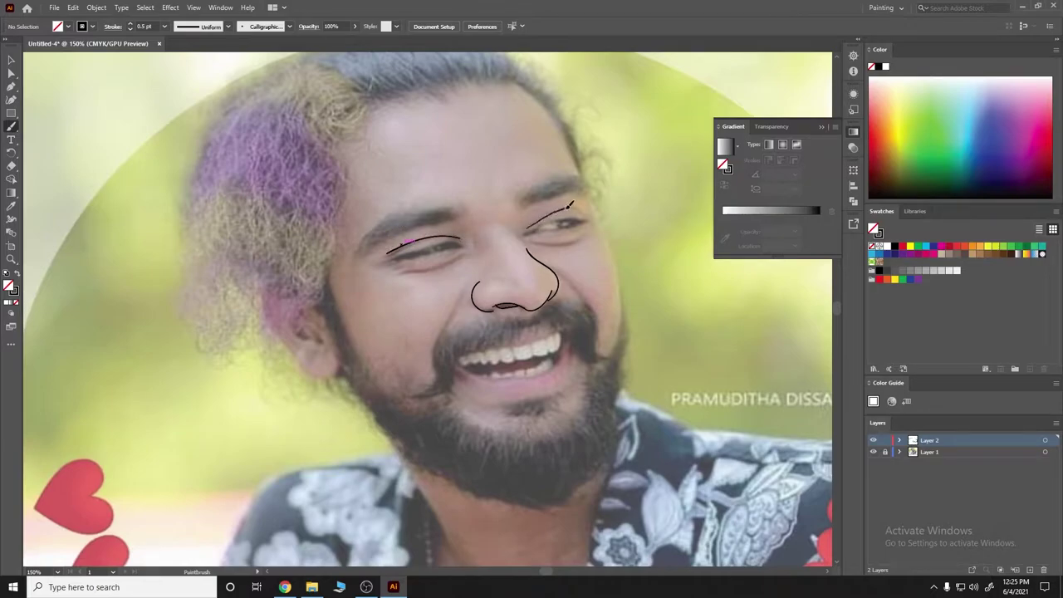
{"action": "left_click_drag", "start_coordinate": [570, 204], "coordinate": [579, 208]}
{"action": "left_click_drag", "start_coordinate": [461, 243], "coordinate": [388, 262]}
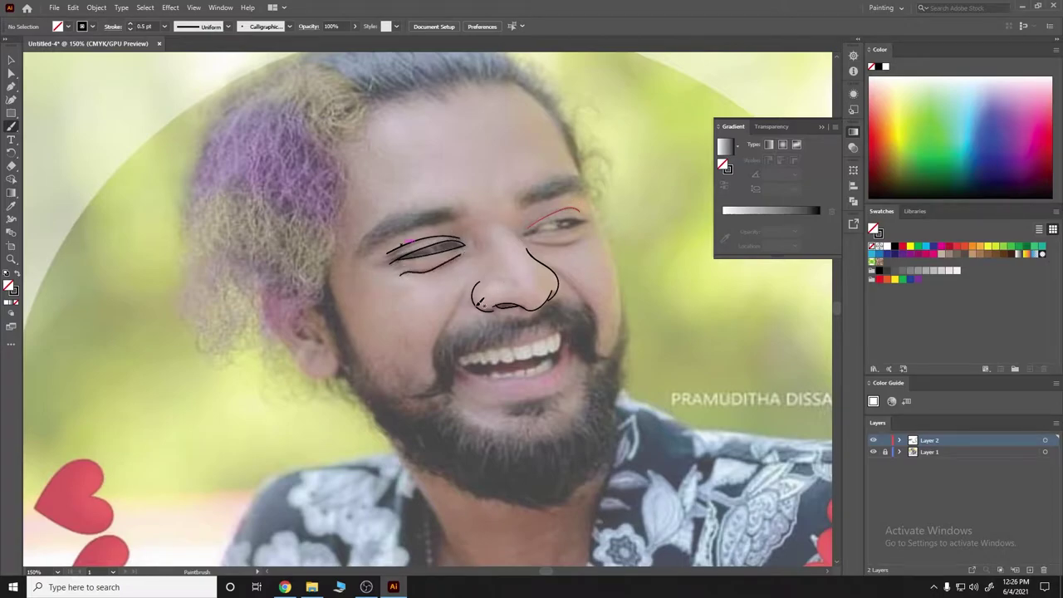
{"action": "mouse_move", "coordinate": [561, 239]}
{"action": "left_mouse_down"}
{"action": "mouse_move", "coordinate": [583, 236]}
{"action": "mouse_move", "coordinate": [591, 216]}
{"action": "left_mouse_up"}
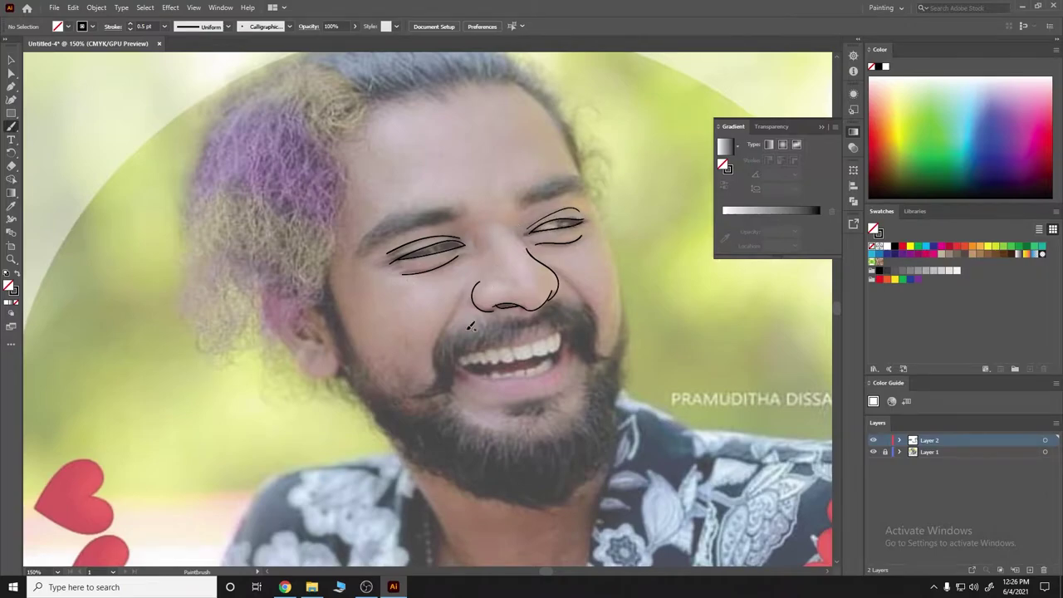
Paint the lip lines and the scalloped line of the teeth
{"action": "mouse_move", "coordinate": [465, 353]}
{"action": "left_mouse_down"}
{"action": "mouse_move", "coordinate": [546, 334]}
{"action": "mouse_move", "coordinate": [567, 352]}
{"action": "left_mouse_up"}
{"action": "mouse_move", "coordinate": [462, 352]}
{"action": "left_mouse_down"}
{"action": "mouse_move", "coordinate": [569, 339]}
{"action": "mouse_move", "coordinate": [536, 391]}
{"action": "mouse_move", "coordinate": [465, 378]}
{"action": "mouse_move", "coordinate": [456, 360]}
{"action": "mouse_move", "coordinate": [573, 328]}
{"action": "mouse_move", "coordinate": [554, 364]}
{"action": "mouse_move", "coordinate": [456, 365]}
{"action": "left_mouse_up"}
{"action": "key", "text": "ctrl+z"}
{"action": "key", "text": "ctrl+z"}
{"action": "key", "text": "ctrl+z"}
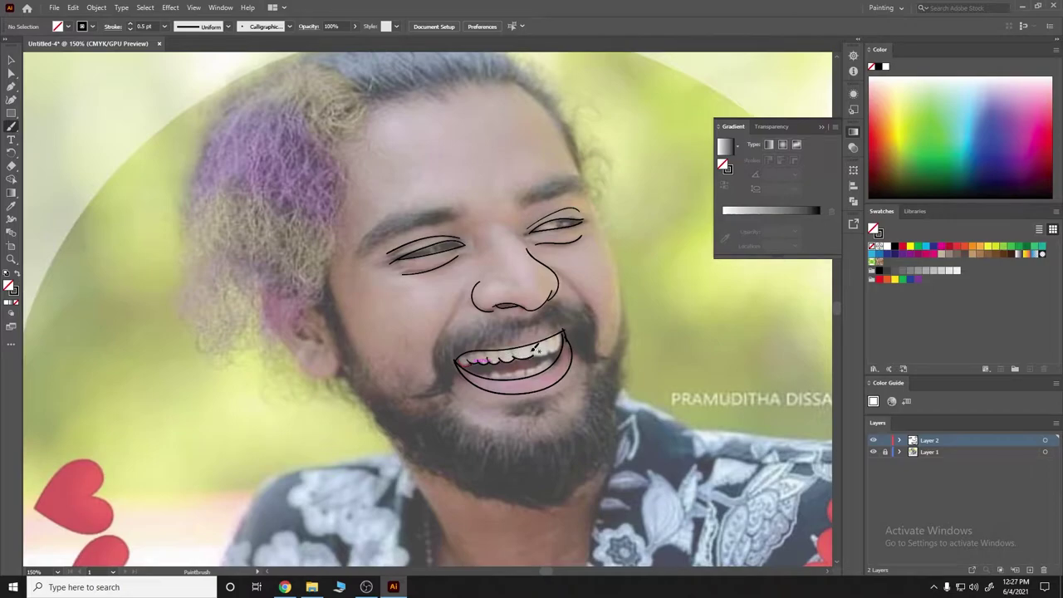
{"action": "left_click_drag", "start_coordinate": [552, 337], "coordinate": [550, 341]}
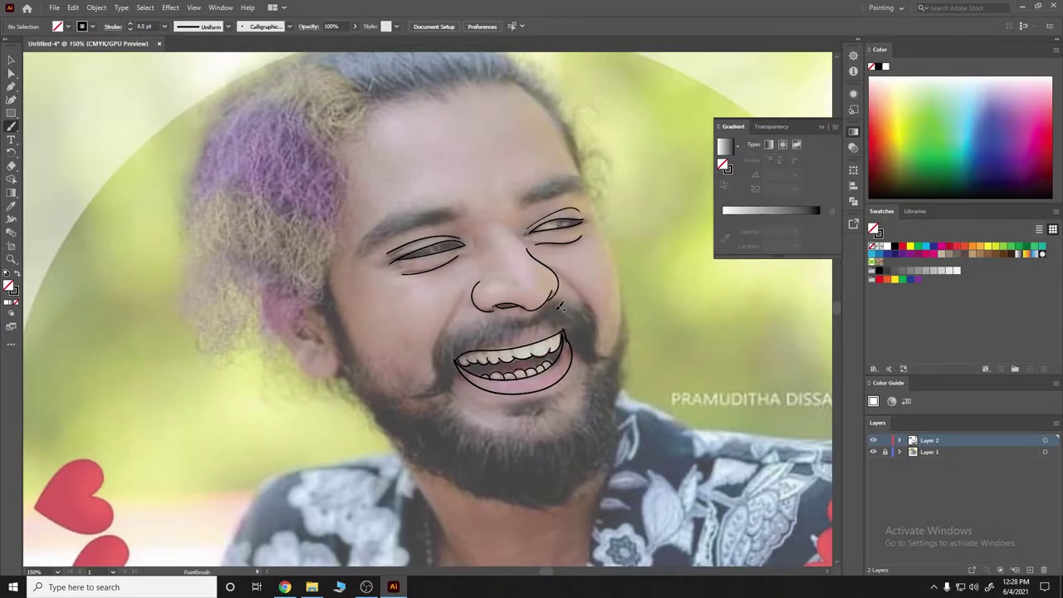
Zoom out and hide the photo layer to review the line art
{"action": "scroll", "coordinate": [504, 355], "scroll_direction": "up", "scroll_amount": 3}
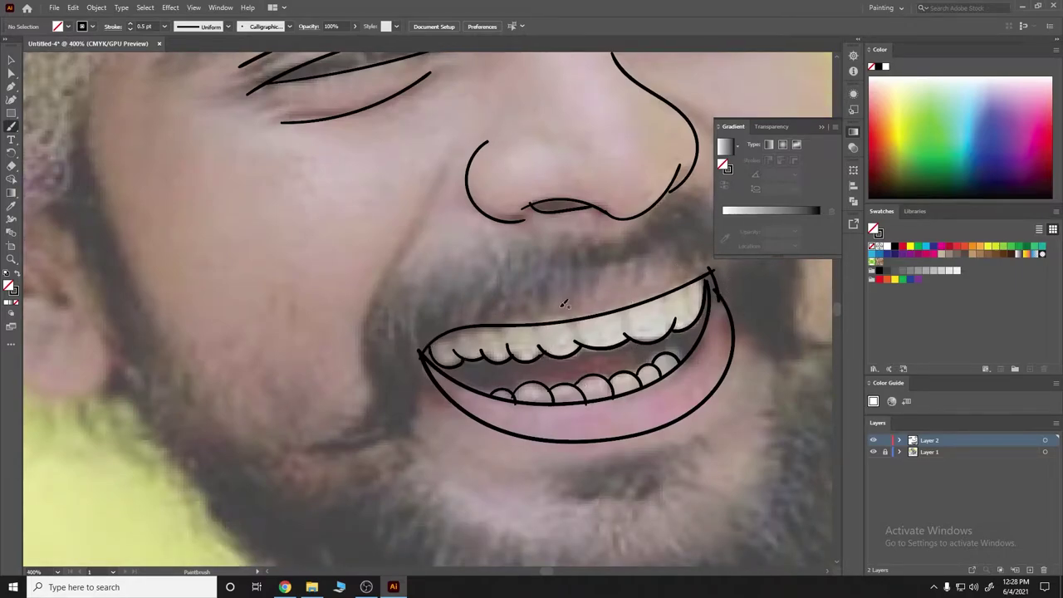
{"action": "key", "text": "ctrl+minus"}
{"action": "key", "text": "ctrl+minus"}
{"action": "key", "text": "ctrl+minus"}
{"action": "left_click", "coordinate": [873, 452]}
{"action": "left_click", "coordinate": [873, 452]}
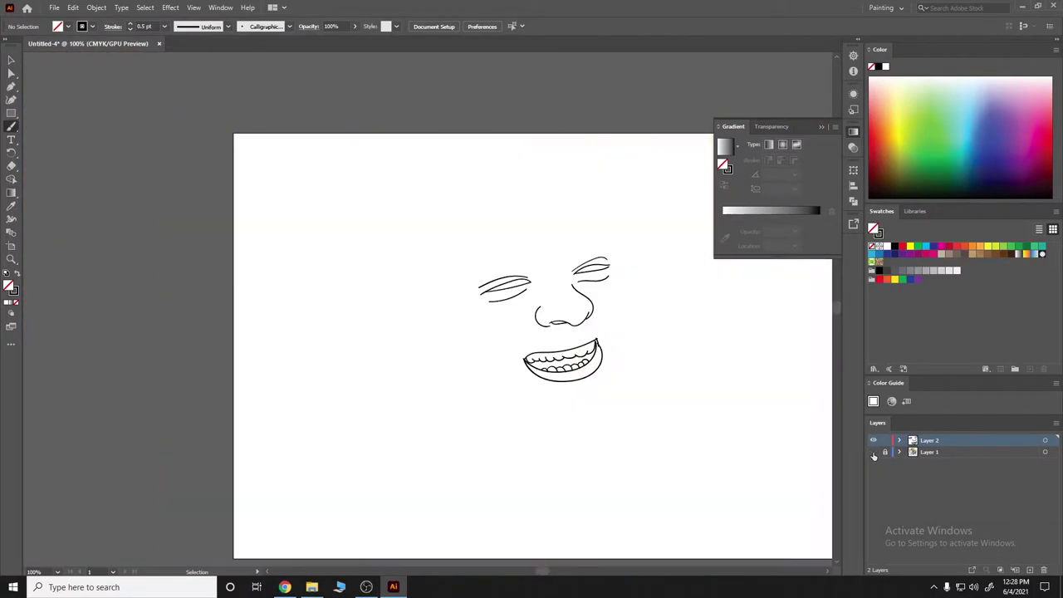
{"action": "left_click", "coordinate": [873, 452]}
Switch to the Pencil with black fill and draw a solid black pupil in the left eye
{"action": "scroll", "coordinate": [610, 319], "scroll_direction": "up", "scroll_amount": 3}
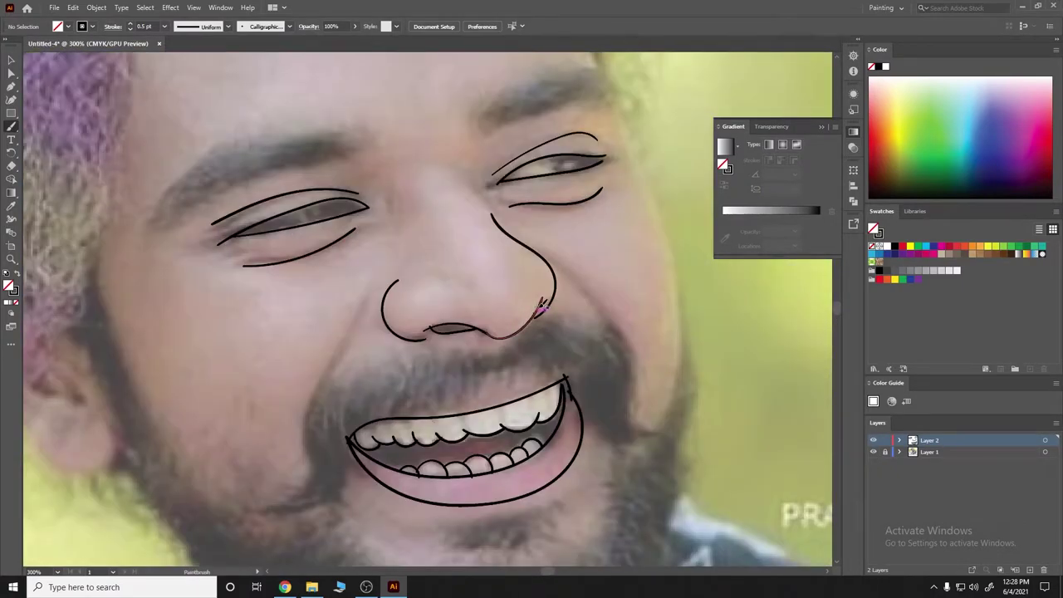
{"action": "key", "text": "ctrl+minus"}
{"action": "key", "text": "ctrl+minus"}
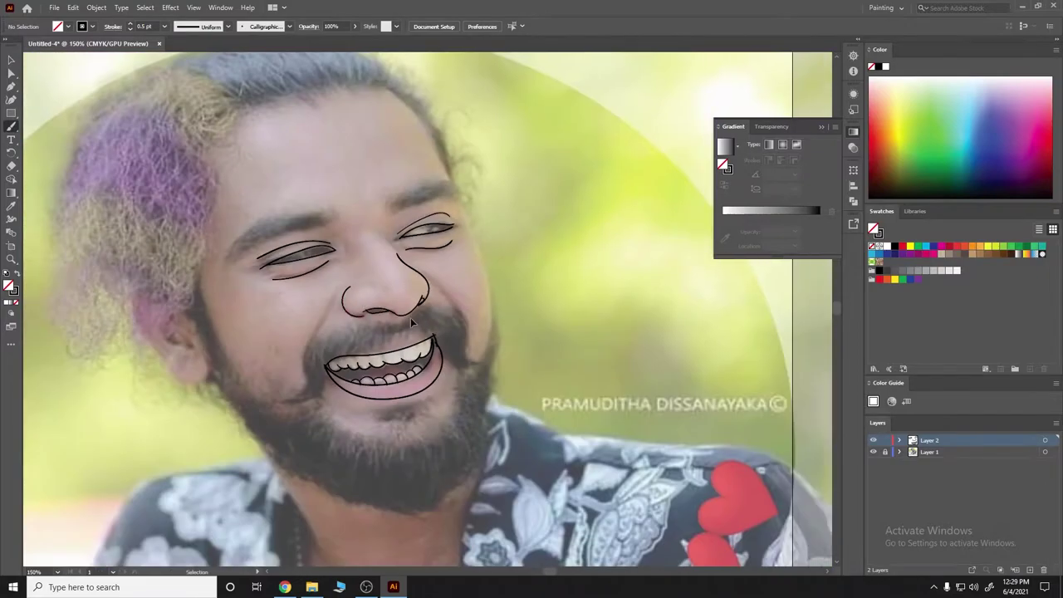
{"action": "key", "text": "n"}
{"action": "scroll", "coordinate": [328, 269], "scroll_direction": "up", "scroll_amount": 2}
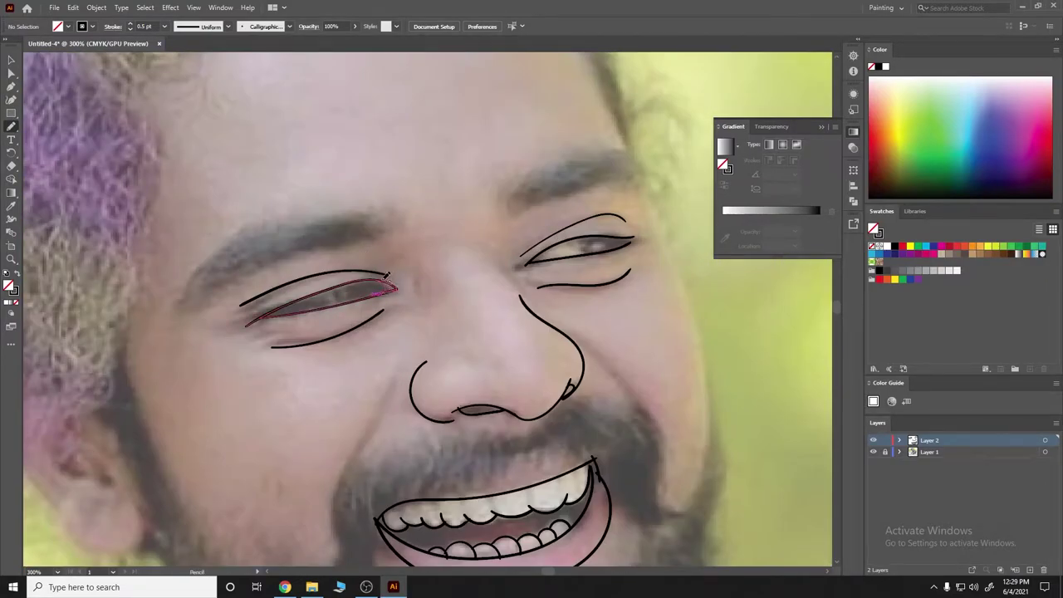
{"action": "key", "text": "shift+x"}
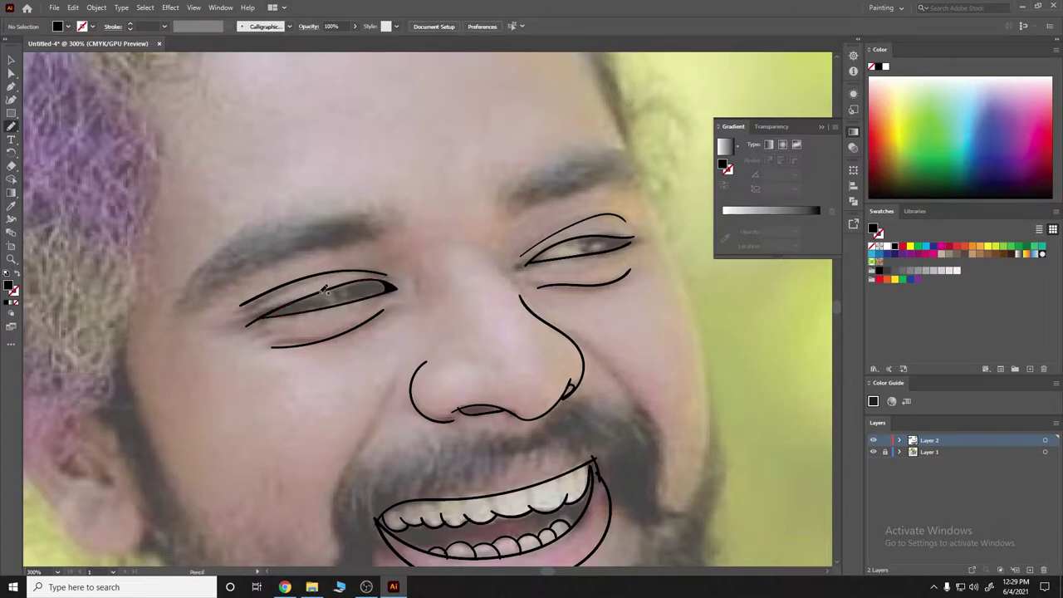
{"action": "left_click_drag", "start_coordinate": [327, 290], "coordinate": [297, 304]}
{"action": "left_click_drag", "start_coordinate": [243, 323], "coordinate": [242, 326]}
{"action": "key", "text": "ctrl+shift+a"}
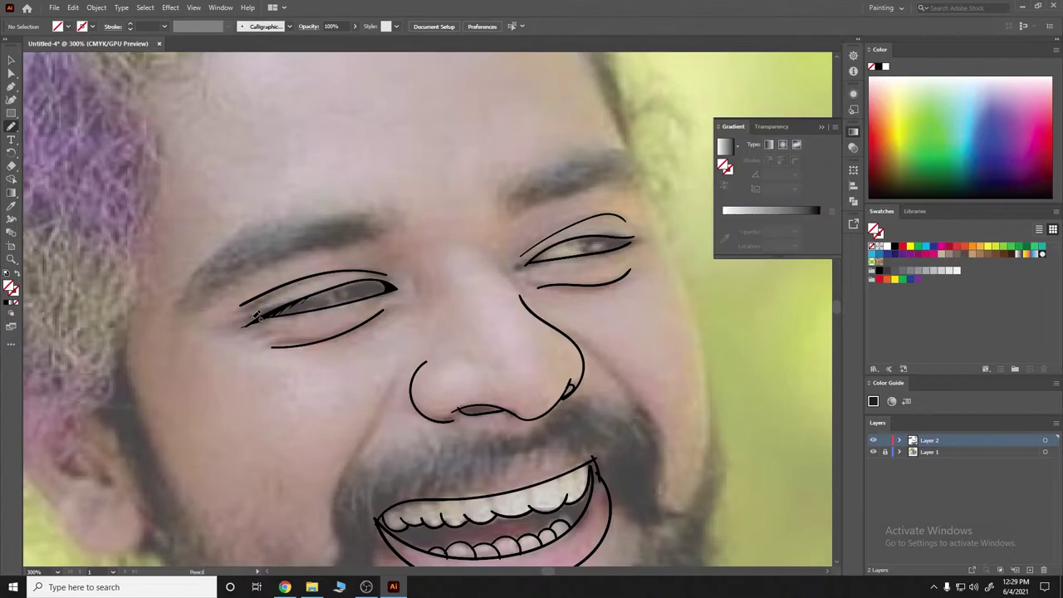
{"action": "left_click_drag", "start_coordinate": [334, 301], "coordinate": [329, 292]}
{"action": "key", "text": "shift+x"}
{"action": "key", "text": "ctrl+shift+a"}
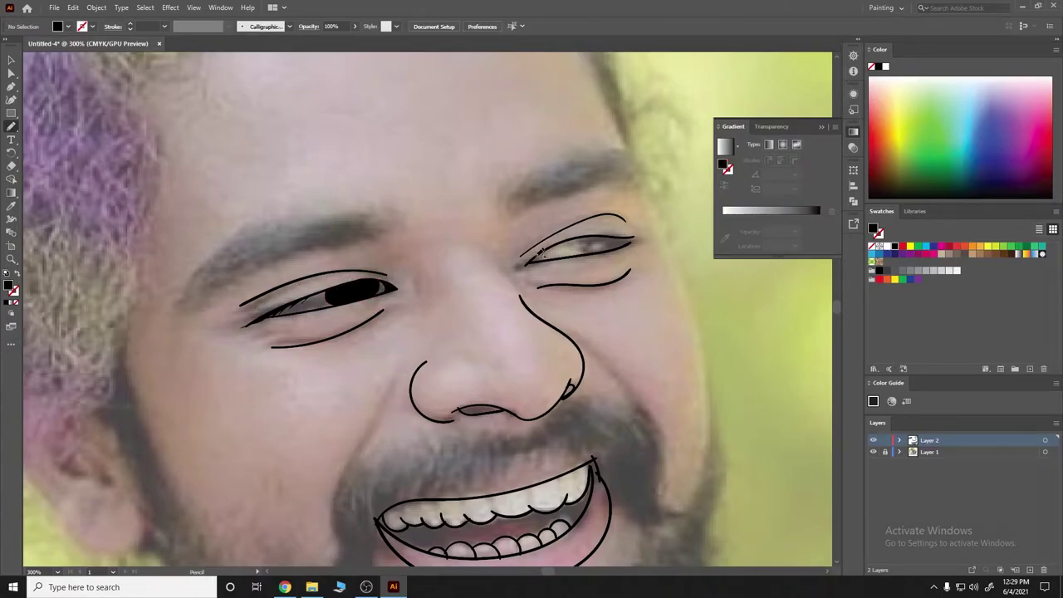
Fill the right eye's corner, thicken its upper lid and add a black pupil
{"action": "left_click_drag", "start_coordinate": [546, 260], "coordinate": [540, 259]}
{"action": "key", "text": "shift+x"}
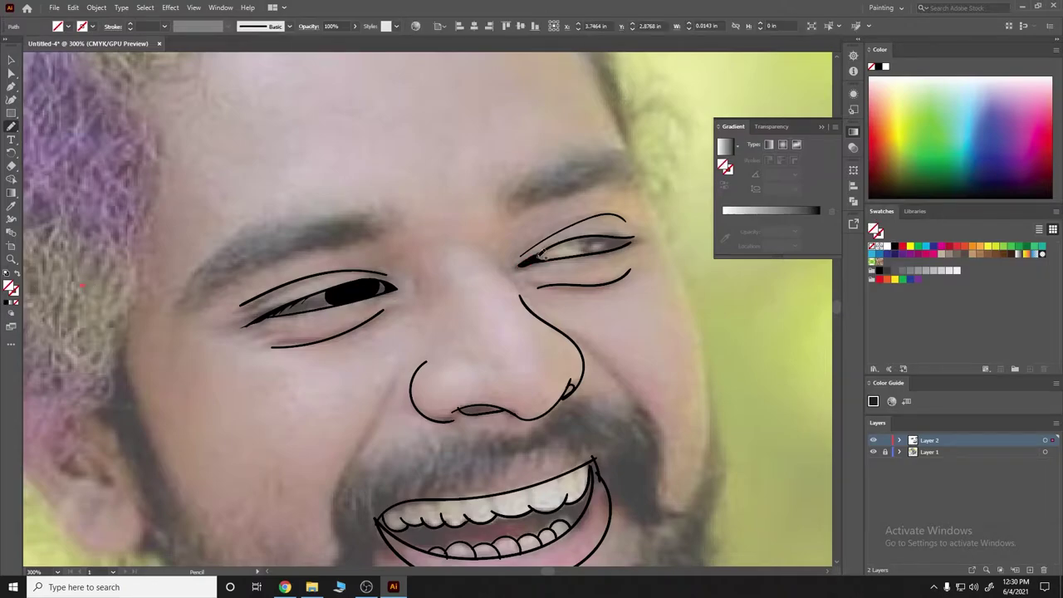
{"action": "left_click_drag", "start_coordinate": [644, 231], "coordinate": [523, 262]}
{"action": "key", "text": "shift+x"}
{"action": "left_click", "coordinate": [642, 319], "text": "ctrl"}
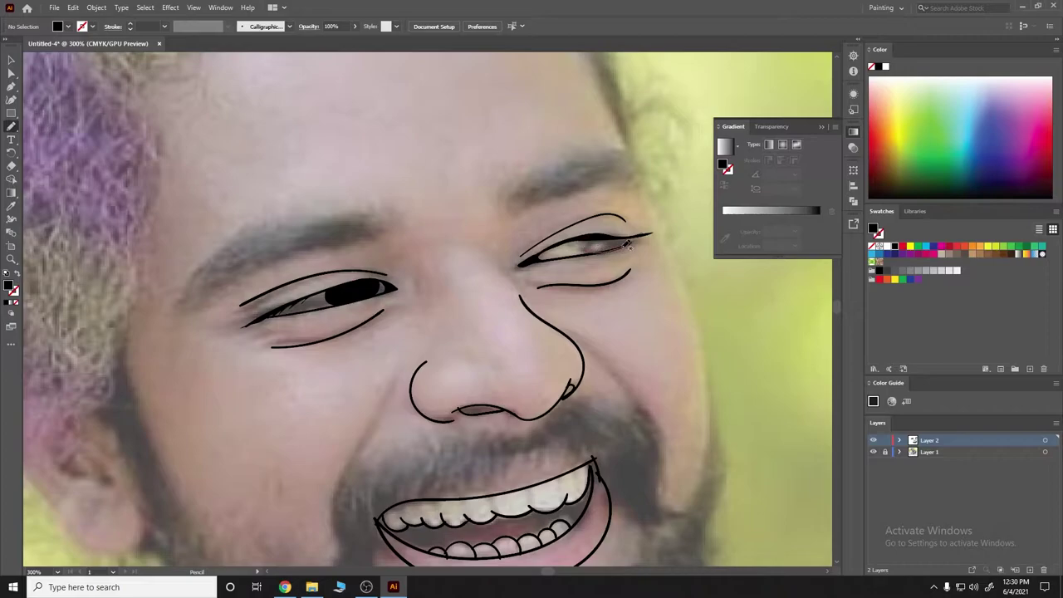
{"action": "left_click_drag", "start_coordinate": [584, 237], "coordinate": [585, 242]}
{"action": "key", "text": "shift+x"}
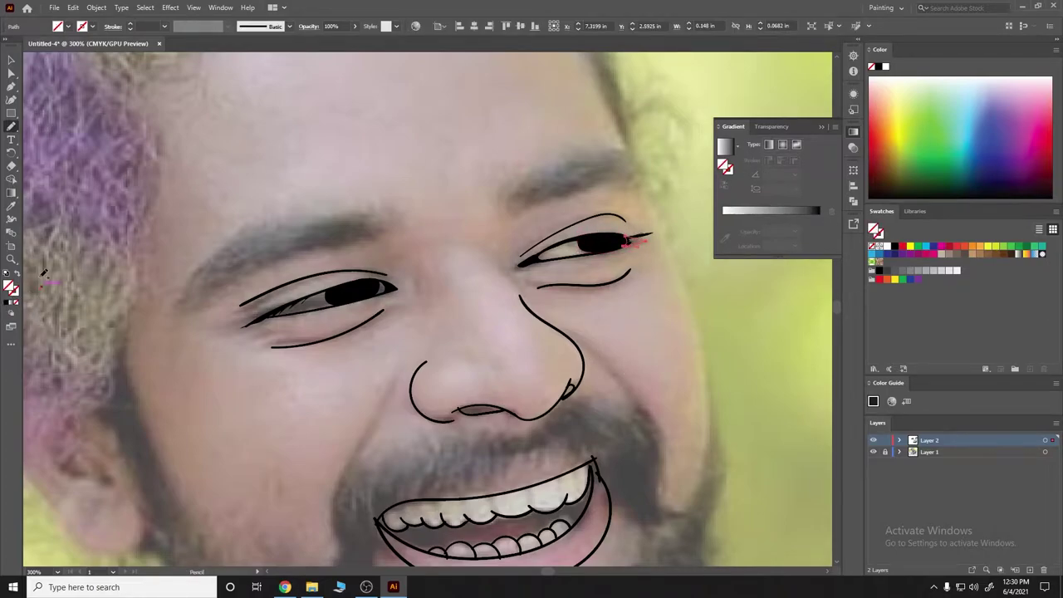
{"action": "left_click", "coordinate": [108, 320], "text": "ctrl"}
Delete the right eye strokes and redraw its upper lid as a winged line
{"action": "key", "text": "ctrl+1"}
{"action": "scroll", "coordinate": [574, 264], "scroll_direction": "up", "scroll_amount": 3}
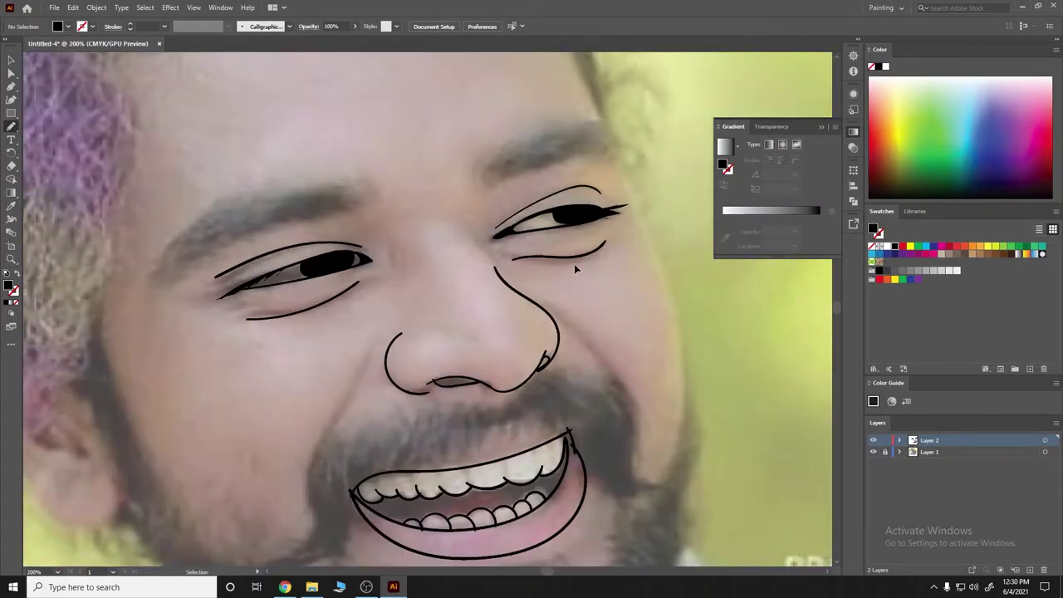
{"action": "scroll", "coordinate": [574, 264], "scroll_direction": "up", "scroll_amount": 1}
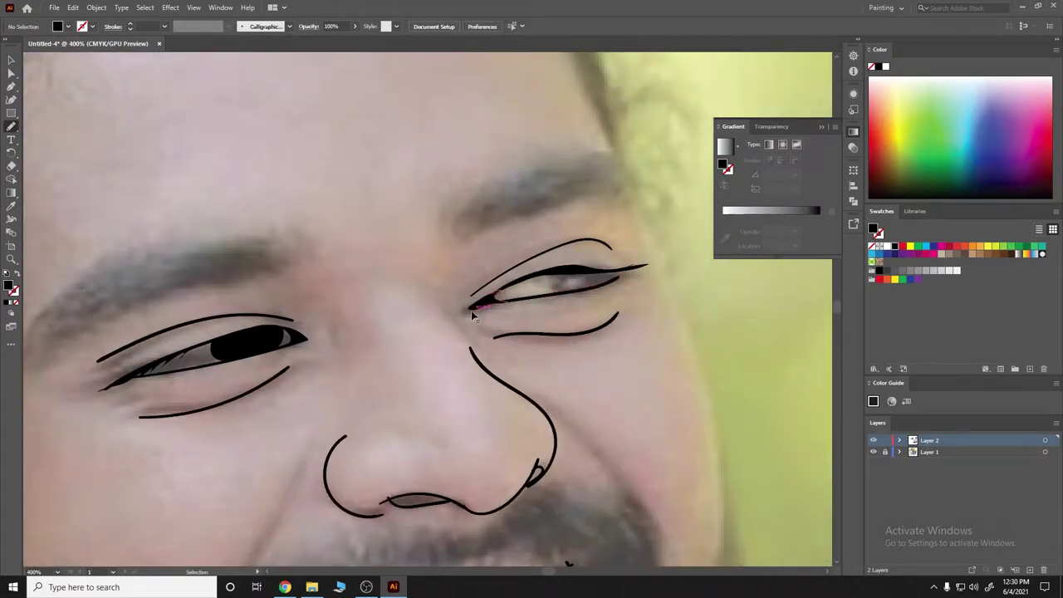
{"action": "left_click_drag", "start_coordinate": [474, 304], "coordinate": [605, 344]}
{"action": "key", "text": "Delete"}
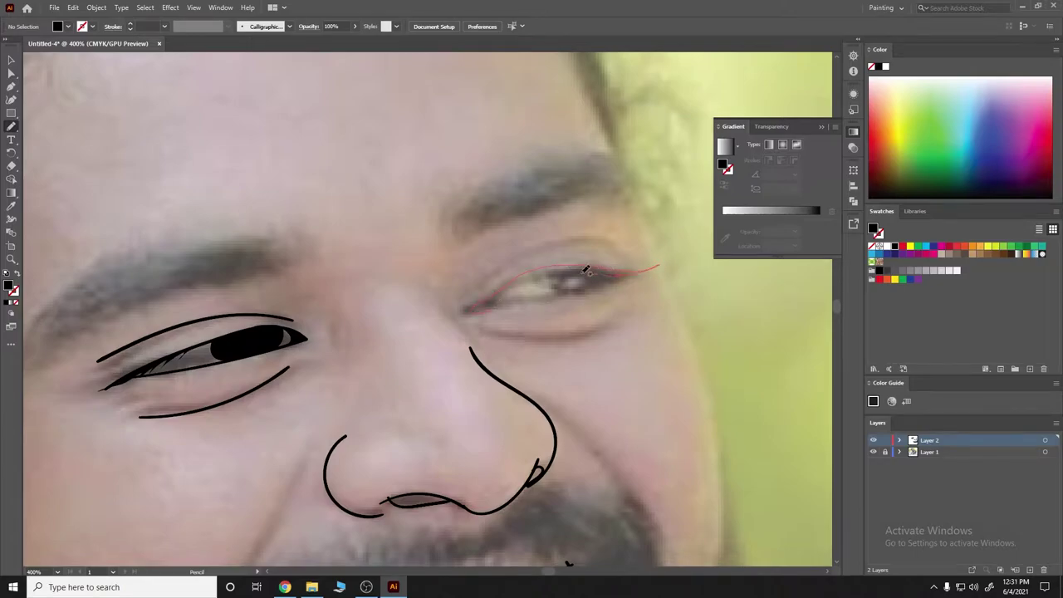
{"action": "mouse_move", "coordinate": [585, 271]}
{"action": "left_mouse_down"}
{"action": "mouse_move", "coordinate": [518, 284]}
{"action": "mouse_move", "coordinate": [490, 310]}
{"action": "left_mouse_up"}
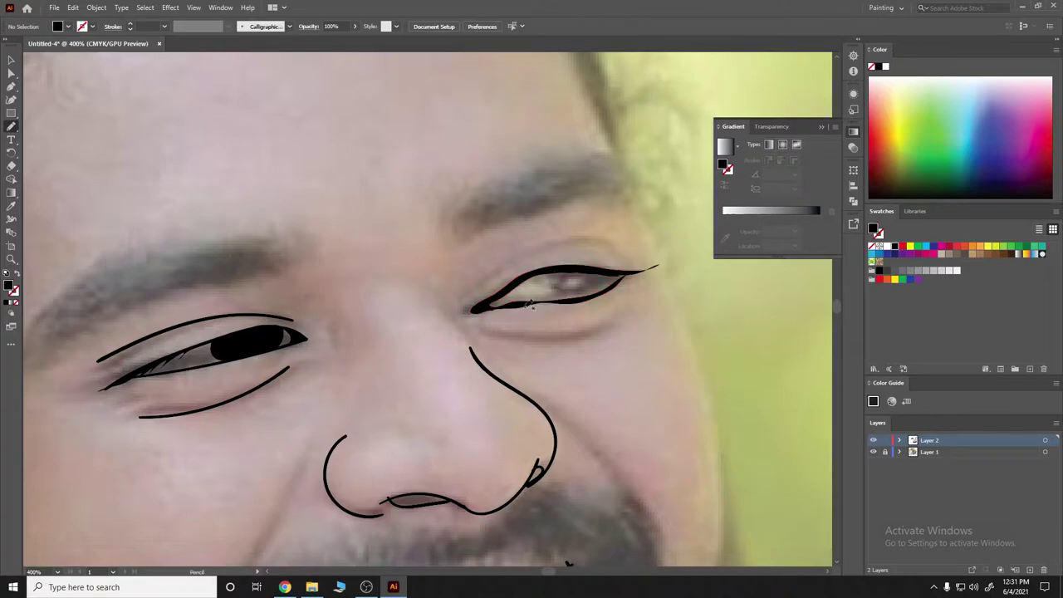
{"action": "left_click", "coordinate": [68, 250]}
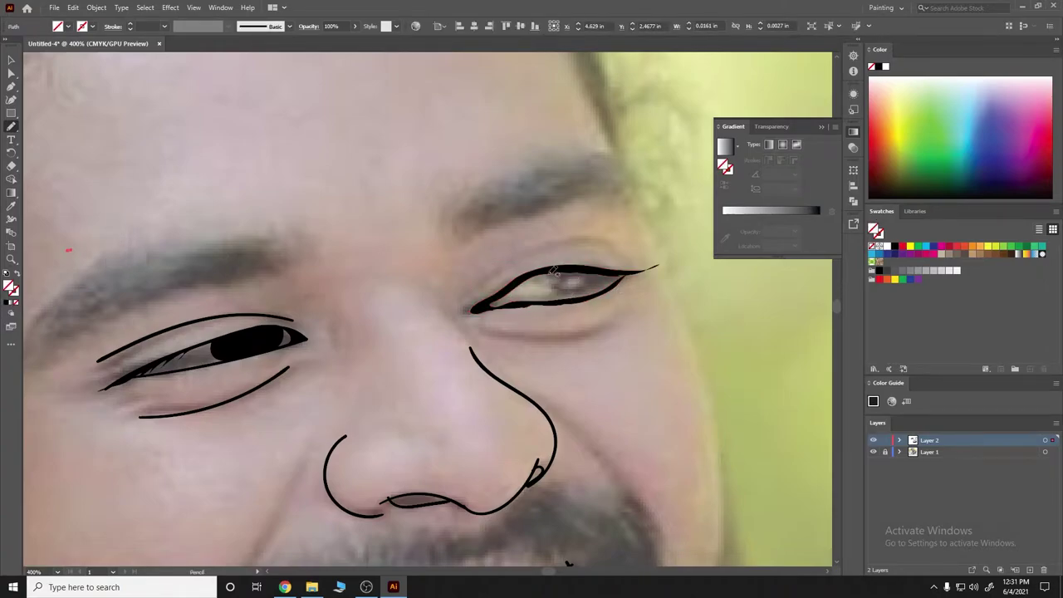
Draw a filled black pupil in the right eye and hide the photo layer
{"action": "left_click_drag", "start_coordinate": [553, 272], "coordinate": [552, 269]}
{"action": "left_click", "coordinate": [74, 262], "text": "ctrl"}
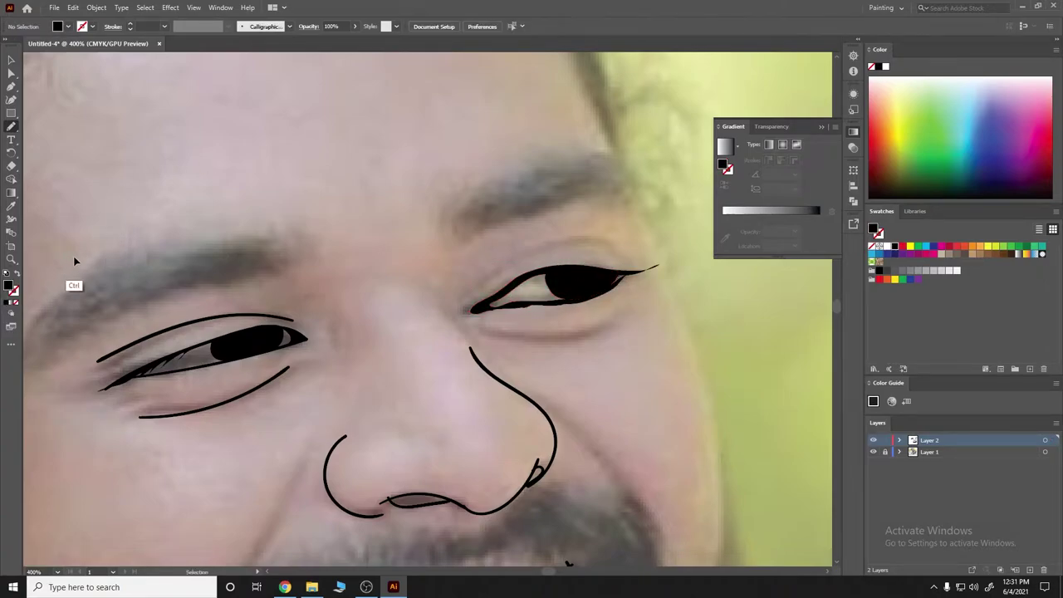
{"action": "key", "text": "ctrl+minus"}
{"action": "key", "text": "ctrl+minus"}
{"action": "key", "text": "ctrl+minus"}
{"action": "left_click", "coordinate": [872, 452]}
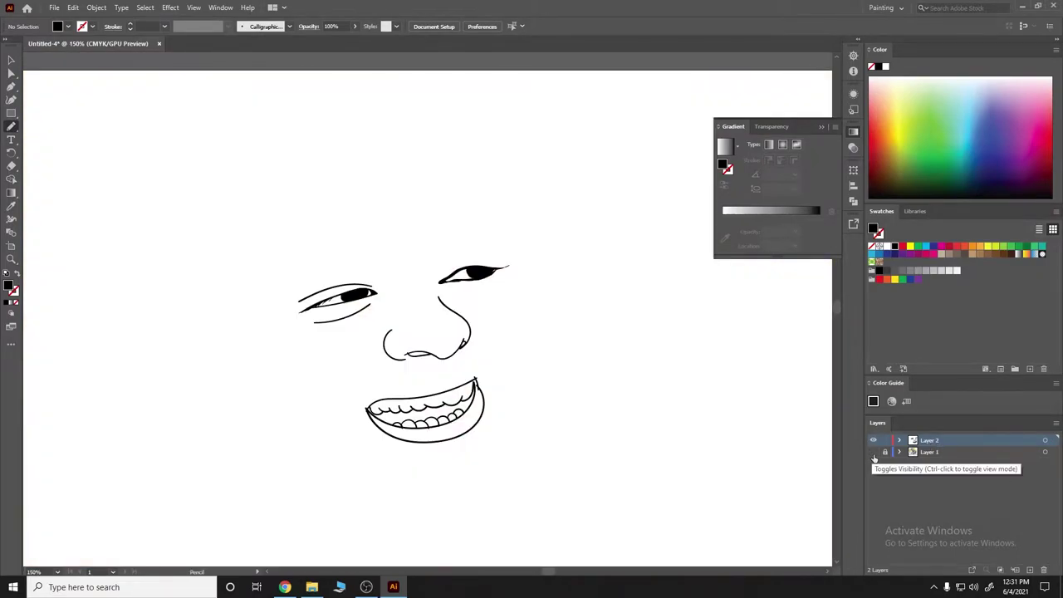
Show the photo again and delete the old mouth and left eye strokes
{"action": "left_click", "coordinate": [872, 452]}
{"action": "key", "text": "ctrl+plus"}
{"action": "key", "text": "ctrl+plus"}
{"action": "left_click", "coordinate": [585, 390], "text": "ctrl"}
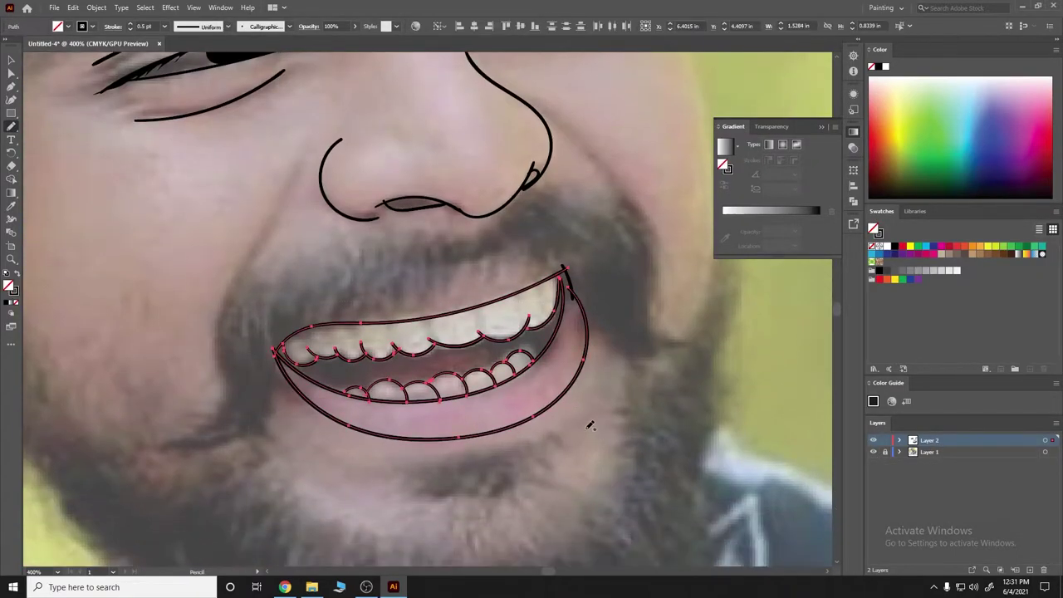
{"action": "key", "text": "Delete"}
{"action": "scroll", "coordinate": [573, 332], "scroll_direction": "up", "scroll_amount": 3}
{"action": "scroll", "coordinate": [561, 250], "scroll_direction": "up", "scroll_amount": 2}
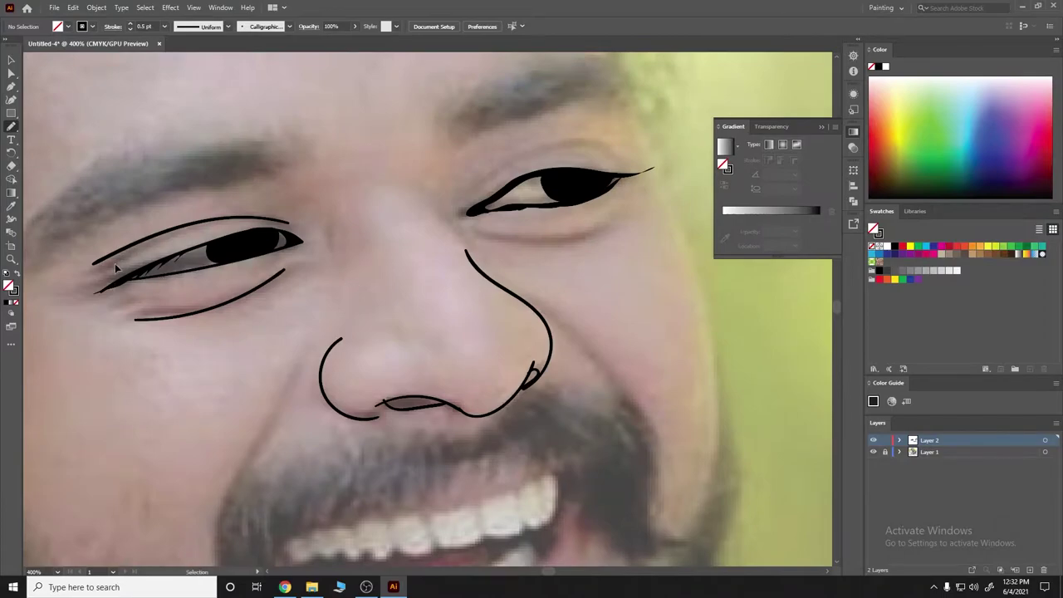
{"action": "left_click_drag", "start_coordinate": [116, 267], "coordinate": [230, 335]}
{"action": "key", "text": "Delete"}
{"action": "scroll", "coordinate": [250, 333], "scroll_direction": "down", "scroll_amount": 5}
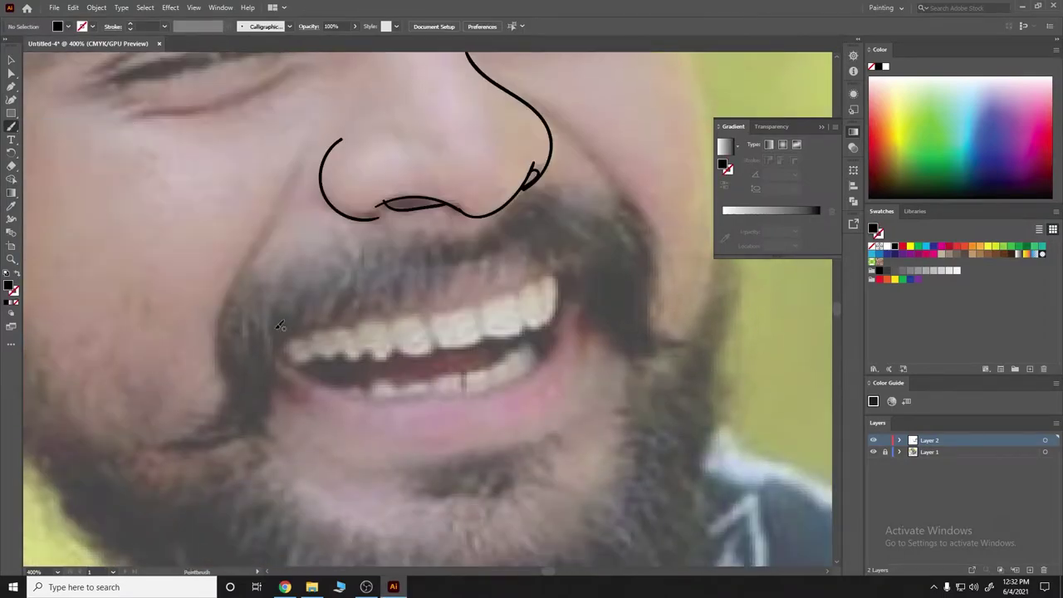
{"action": "key", "text": "ctrl+0"}
Return to a black stroke with no fill and paint the upper lip curve
{"action": "key", "text": "shift+x"}
{"action": "left_click", "coordinate": [164, 26]}
{"action": "left_click", "coordinate": [177, 48]}
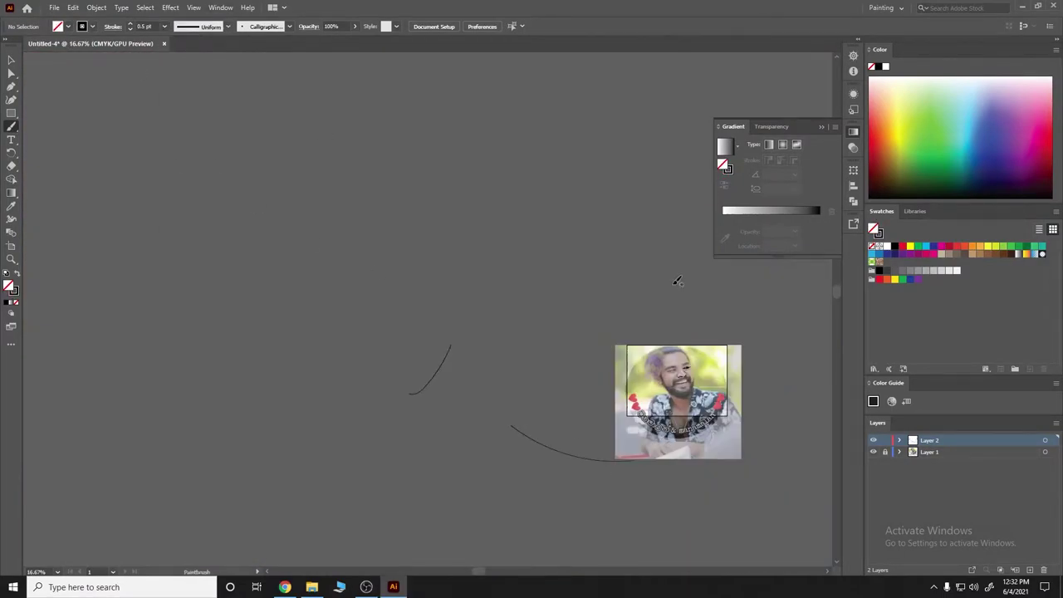
{"action": "scroll", "coordinate": [677, 280], "scroll_direction": "up", "scroll_amount": 3}
{"action": "scroll", "coordinate": [539, 266], "scroll_direction": "up", "scroll_amount": 3}
{"action": "scroll", "coordinate": [408, 245], "scroll_direction": "up", "scroll_amount": 2}
{"action": "scroll", "coordinate": [224, 244], "scroll_direction": "down", "scroll_amount": 2}
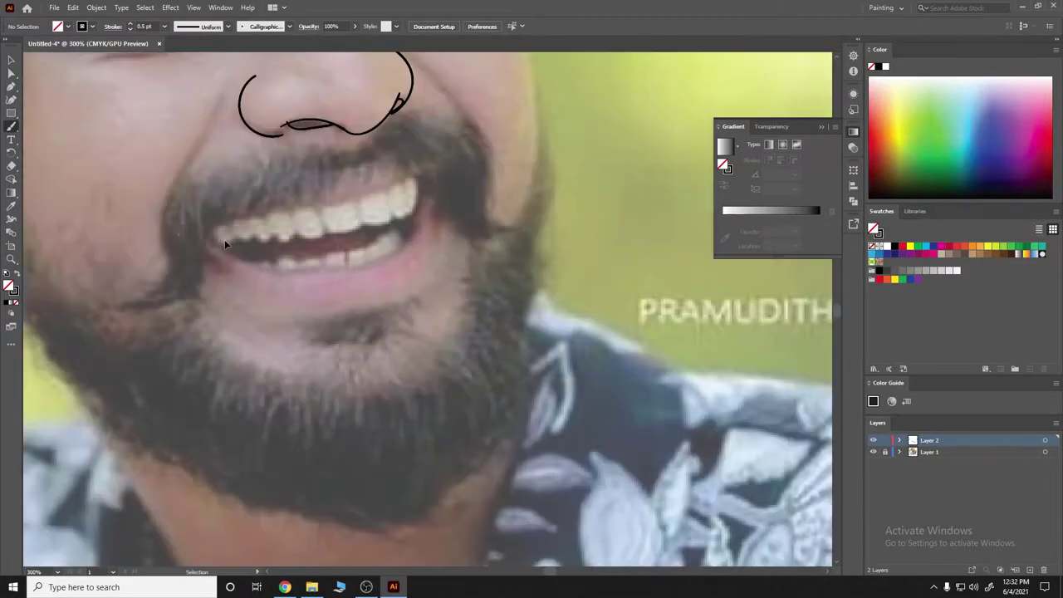
{"action": "scroll", "coordinate": [224, 244], "scroll_direction": "up", "scroll_amount": 1}
{"action": "mouse_move", "coordinate": [373, 191]}
{"action": "left_mouse_down"}
{"action": "mouse_move", "coordinate": [543, 255]}
{"action": "mouse_move", "coordinate": [410, 275]}
{"action": "left_mouse_up"}
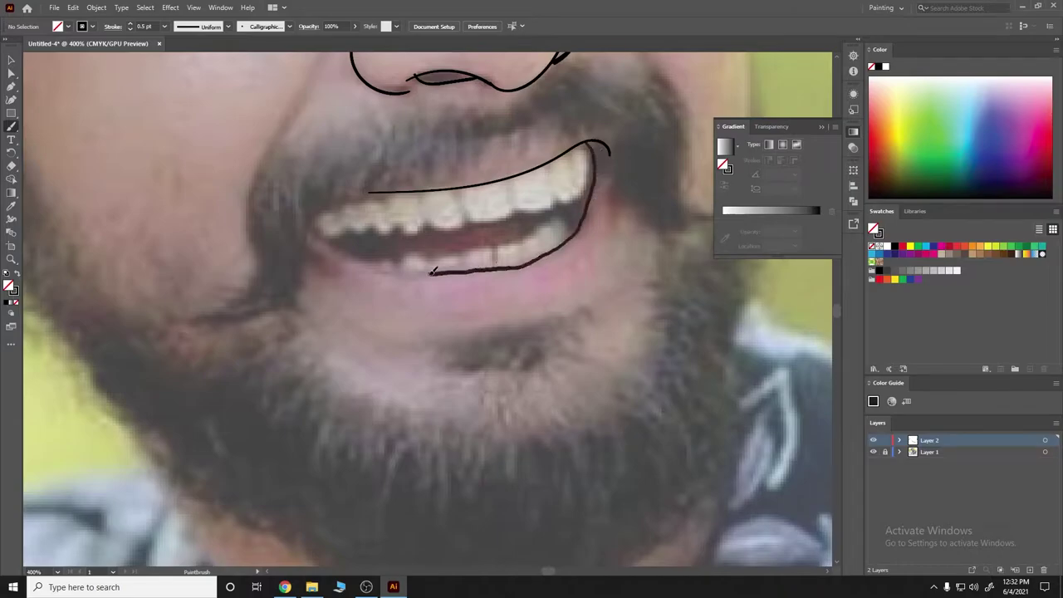
Outline each upper tooth, the left-corner teeth and the lower lip line
{"action": "left_click_drag", "start_coordinate": [513, 176], "coordinate": [552, 204]}
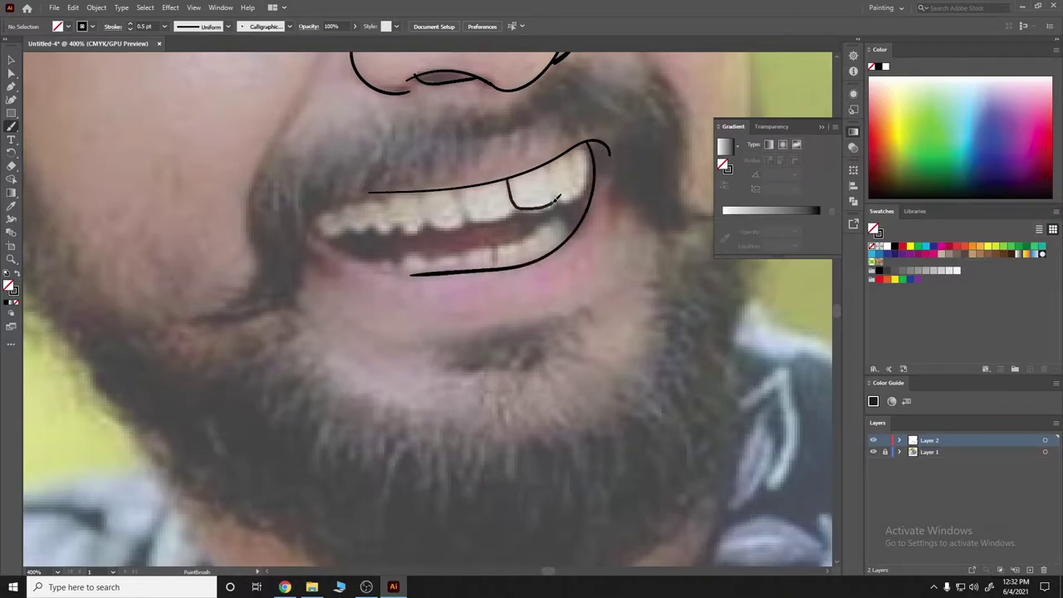
{"action": "mouse_move", "coordinate": [548, 162]}
{"action": "left_mouse_down"}
{"action": "mouse_move", "coordinate": [557, 203]}
{"action": "mouse_move", "coordinate": [581, 199]}
{"action": "left_mouse_up"}
{"action": "left_click_drag", "start_coordinate": [581, 146], "coordinate": [591, 187]}
{"action": "left_click_drag", "start_coordinate": [461, 184], "coordinate": [508, 189]}
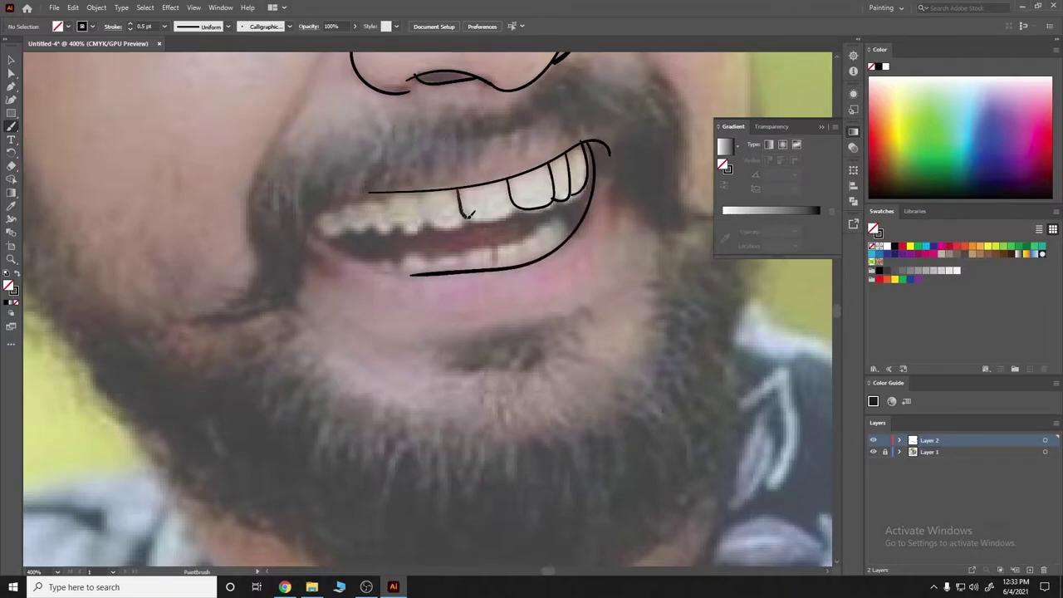
{"action": "left_click_drag", "start_coordinate": [425, 191], "coordinate": [459, 200]}
{"action": "mouse_move", "coordinate": [394, 196]}
{"action": "left_mouse_down"}
{"action": "mouse_move", "coordinate": [422, 211]}
{"action": "mouse_move", "coordinate": [392, 221]}
{"action": "mouse_move", "coordinate": [390, 196]}
{"action": "mouse_move", "coordinate": [370, 196]}
{"action": "left_mouse_up"}
{"action": "mouse_move", "coordinate": [316, 216]}
{"action": "left_mouse_down"}
{"action": "mouse_move", "coordinate": [341, 208]}
{"action": "mouse_move", "coordinate": [397, 268]}
{"action": "left_mouse_up"}
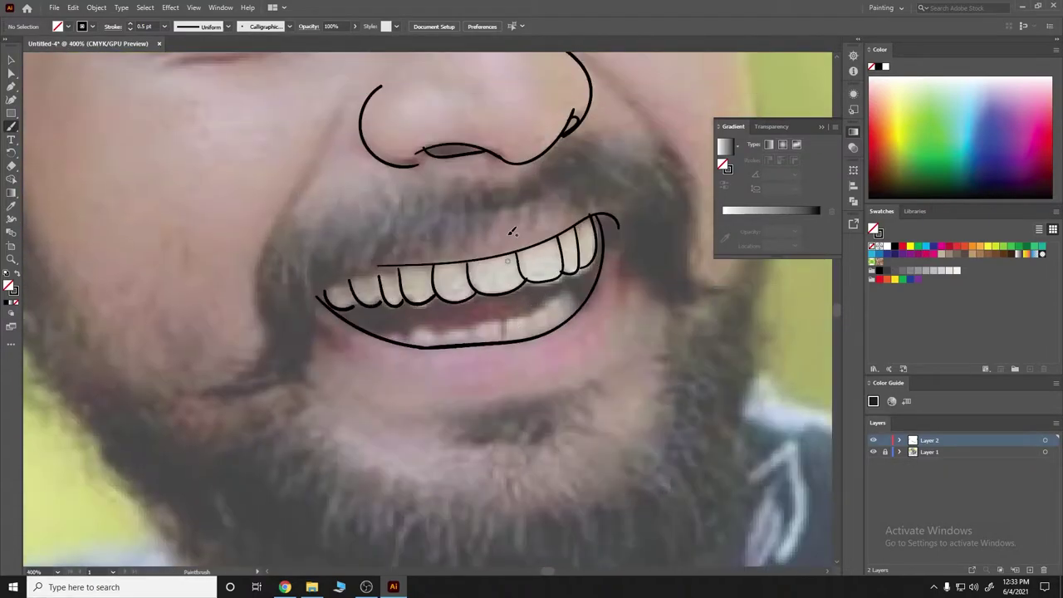
Draw the curved lower tooth outline and the lower lip line beneath the teeth
{"action": "left_click_drag", "start_coordinate": [518, 267], "coordinate": [529, 284]}
{"action": "key", "text": "ctrl+z"}
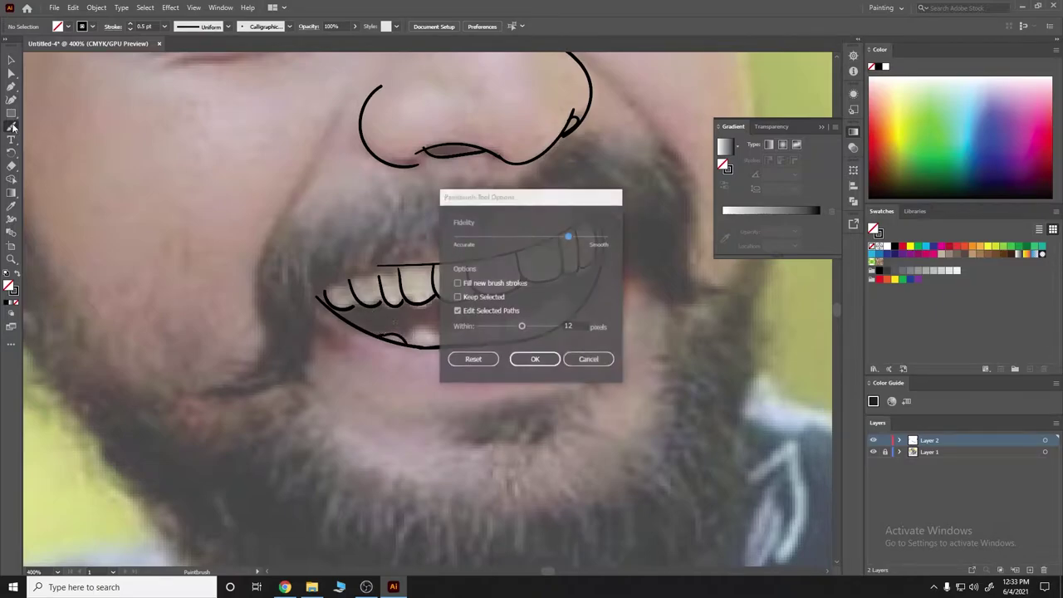
{"action": "mouse_move", "coordinate": [403, 340]}
{"action": "left_mouse_down"}
{"action": "mouse_move", "coordinate": [437, 330]}
{"action": "mouse_move", "coordinate": [487, 339]}
{"action": "mouse_move", "coordinate": [525, 311]}
{"action": "mouse_move", "coordinate": [553, 311]}
{"action": "mouse_move", "coordinate": [568, 291]}
{"action": "left_mouse_up"}
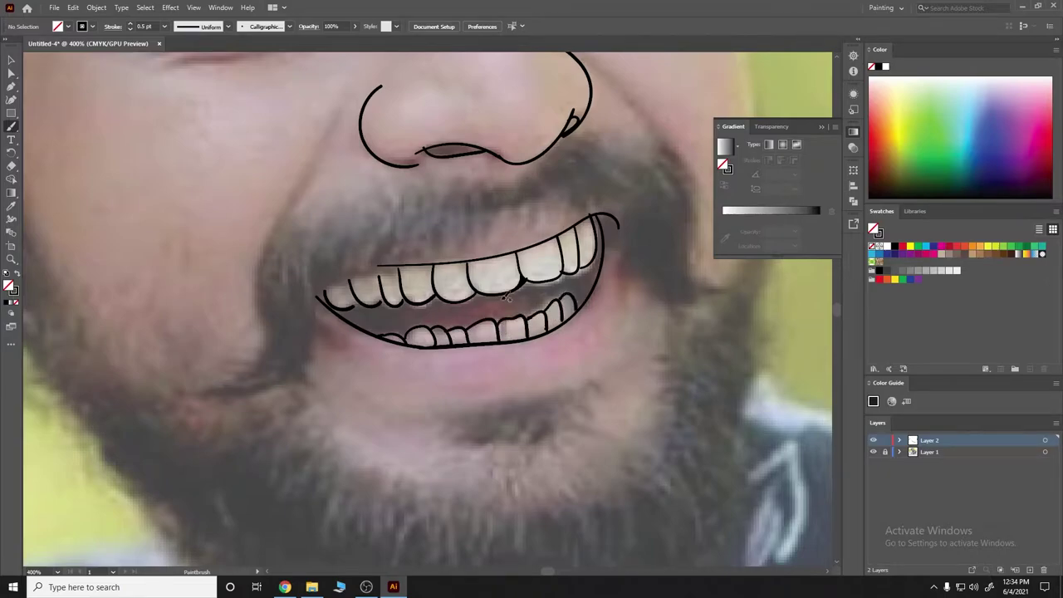
{"action": "scroll", "coordinate": [579, 318], "scroll_direction": "up", "scroll_amount": 3}
{"action": "key", "text": "ctrl+minus"}
{"action": "key", "text": "ctrl+minus"}
{"action": "key", "text": "ctrl+minus"}
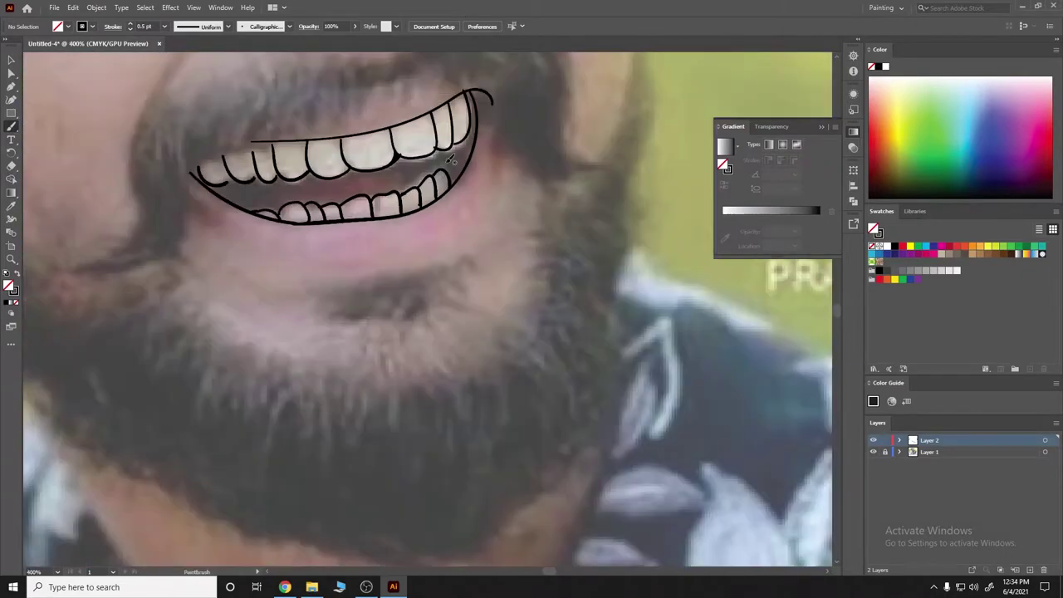
{"action": "mouse_move", "coordinate": [288, 211]}
{"action": "left_mouse_down"}
{"action": "mouse_move", "coordinate": [590, 109]}
{"action": "mouse_move", "coordinate": [289, 206]}
{"action": "mouse_move", "coordinate": [589, 141]}
{"action": "left_mouse_up"}
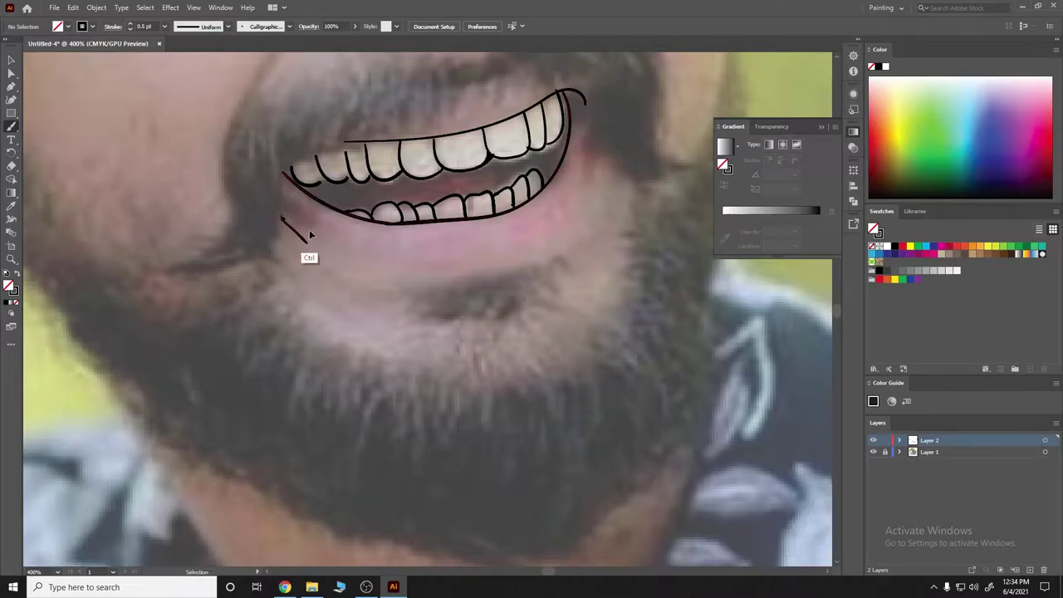
Toggle the photo layer to check the mouth and undo the stray stroke below it
{"action": "key", "text": "ctrl+minus"}
{"action": "key", "text": "ctrl+minus"}
{"action": "key", "text": "ctrl+minus"}
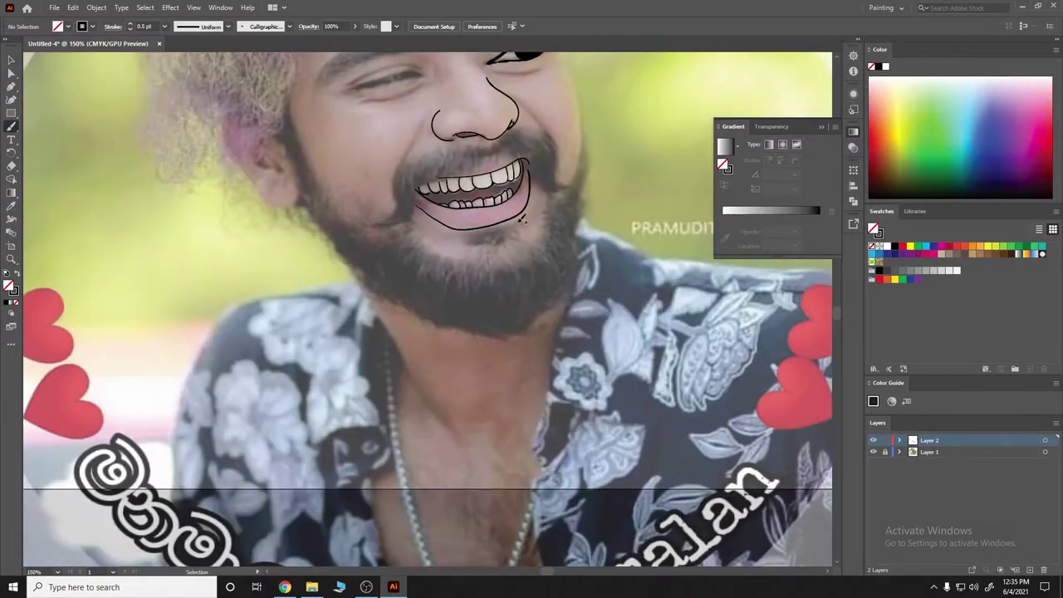
{"action": "left_click", "coordinate": [872, 452]}
{"action": "left_click", "coordinate": [872, 452]}
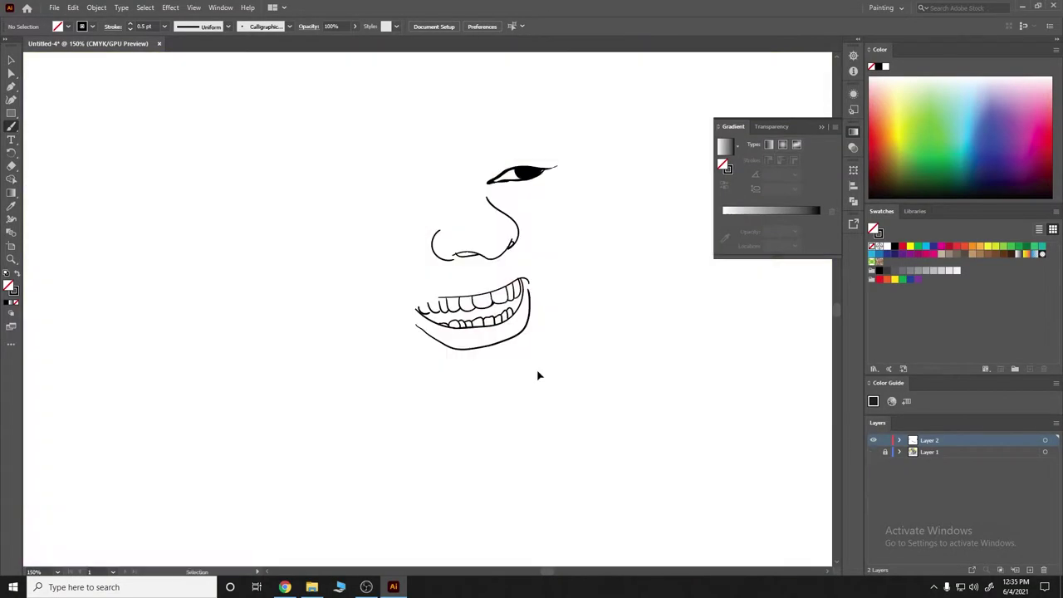
{"action": "left_click", "coordinate": [873, 452]}
{"action": "key", "text": "ctrl+z"}
Adjust the Paintbrush options and redraw one long curve under the teeth, corner to corner
{"action": "left_click_drag", "start_coordinate": [419, 315], "coordinate": [523, 274]}
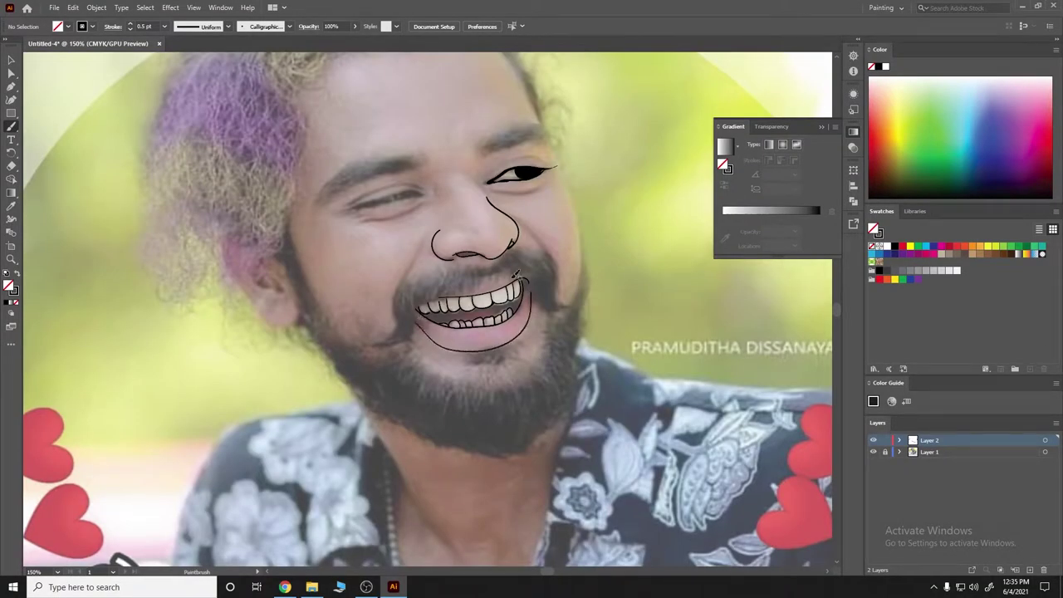
{"action": "key", "text": "ctrl+z"}
{"action": "left_click_drag", "start_coordinate": [417, 320], "coordinate": [500, 340]}
{"action": "key", "text": "ctrl+z"}
{"action": "double_click", "coordinate": [11, 126]}
{"action": "left_click", "coordinate": [536, 357]}
{"action": "mouse_move", "coordinate": [418, 326]}
{"action": "left_mouse_down"}
{"action": "mouse_move", "coordinate": [449, 344]}
{"action": "mouse_move", "coordinate": [532, 305]}
{"action": "left_mouse_up"}
{"action": "key", "text": "ctrl+z"}
{"action": "left_click_drag", "start_coordinate": [418, 309], "coordinate": [533, 279]}
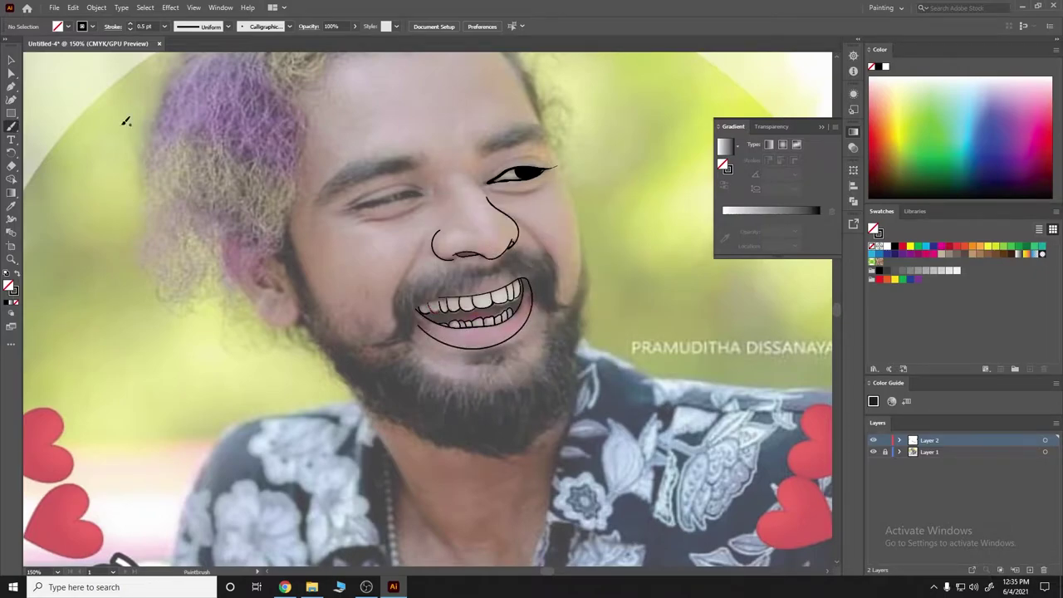
{"action": "left_click_drag", "start_coordinate": [11, 126], "coordinate": [67, 141]}
{"action": "key", "text": "ctrl+plus"}
{"action": "key", "text": "ctrl+plus"}
{"action": "key", "text": "ctrl+plus"}
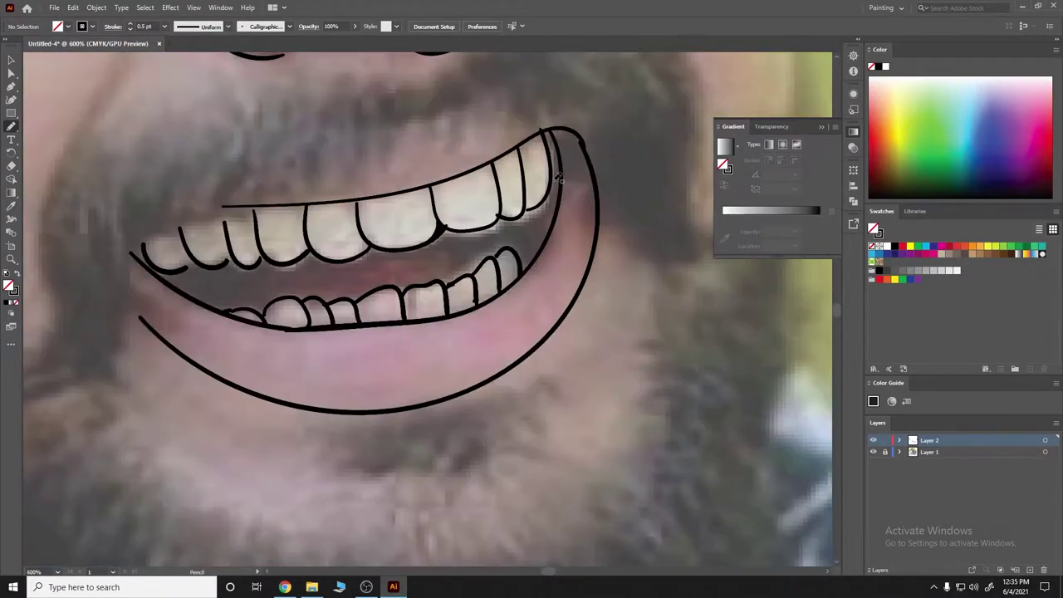
Fill the dark gaps at the right mouth corner solid black
{"action": "left_click_drag", "start_coordinate": [528, 212], "coordinate": [558, 174]}
{"action": "key", "text": "shift+x"}
{"action": "mouse_move", "coordinate": [521, 218]}
{"action": "left_mouse_down"}
{"action": "mouse_move", "coordinate": [560, 171]}
{"action": "mouse_move", "coordinate": [562, 148]}
{"action": "left_mouse_up"}
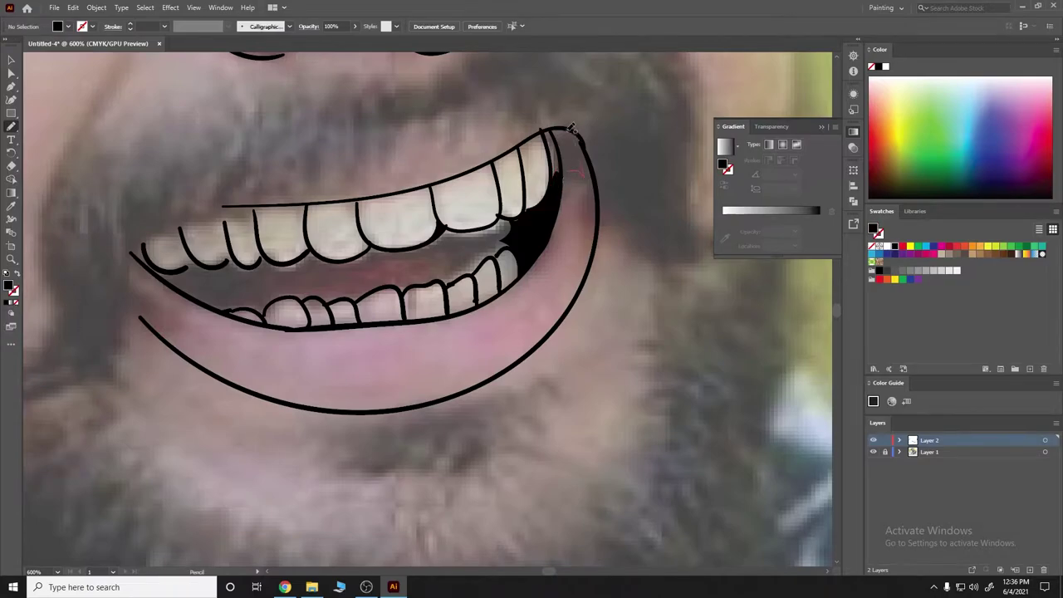
{"action": "key", "text": "shift+x"}
{"action": "scroll", "coordinate": [76, 297], "scroll_direction": "down", "scroll_amount": 3}
{"action": "scroll", "coordinate": [293, 263], "scroll_direction": "up", "scroll_amount": 5}
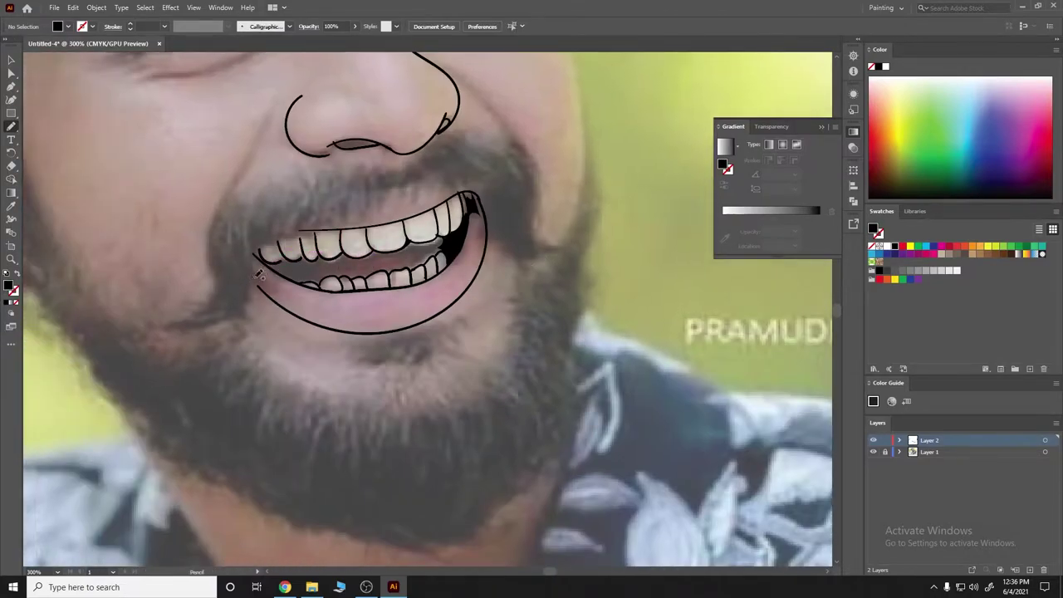
Fill the gum area below the upper-left teeth and the left corner black
{"action": "left_click_drag", "start_coordinate": [320, 232], "coordinate": [319, 235]}
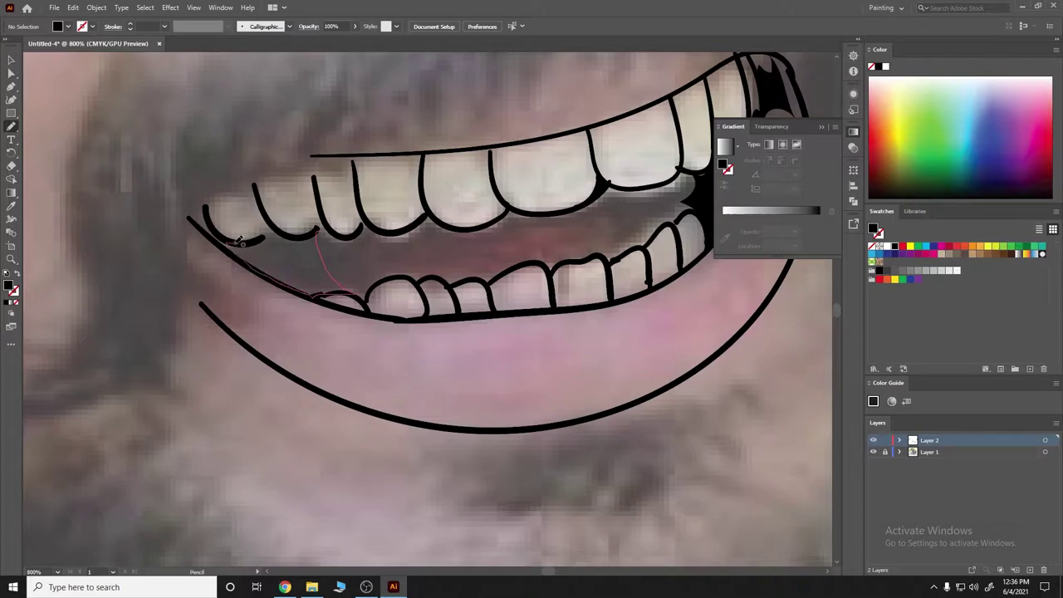
{"action": "key", "text": "shift+x"}
{"action": "left_click_drag", "start_coordinate": [244, 259], "coordinate": [212, 238]}
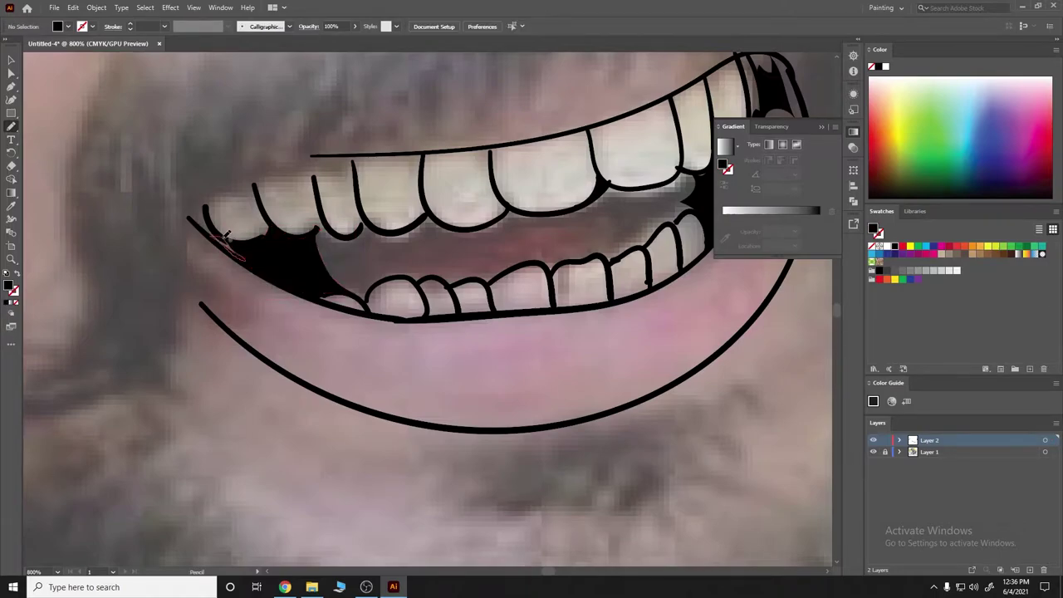
{"action": "key", "text": "shift+x"}
{"action": "left_click", "coordinate": [63, 280], "text": "ctrl"}
{"action": "scroll", "coordinate": [345, 287], "scroll_direction": "down", "scroll_amount": 2}
{"action": "left_click", "coordinate": [874, 452]}
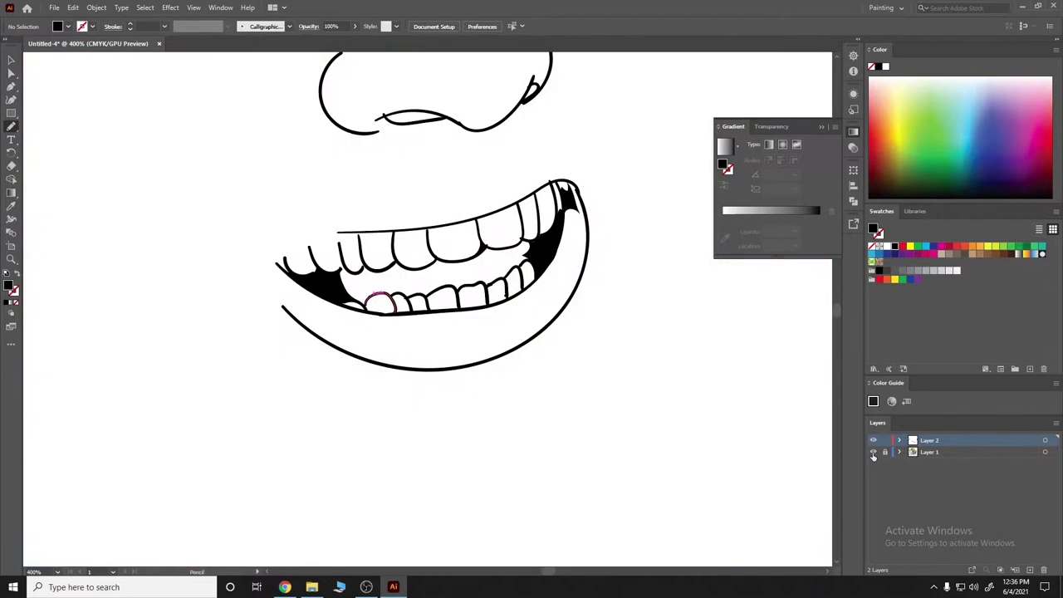
{"action": "scroll", "coordinate": [500, 253], "scroll_direction": "up", "scroll_amount": 1}
Fill the dark gap along the lower teeth solid black
{"action": "key", "text": "shift+x"}
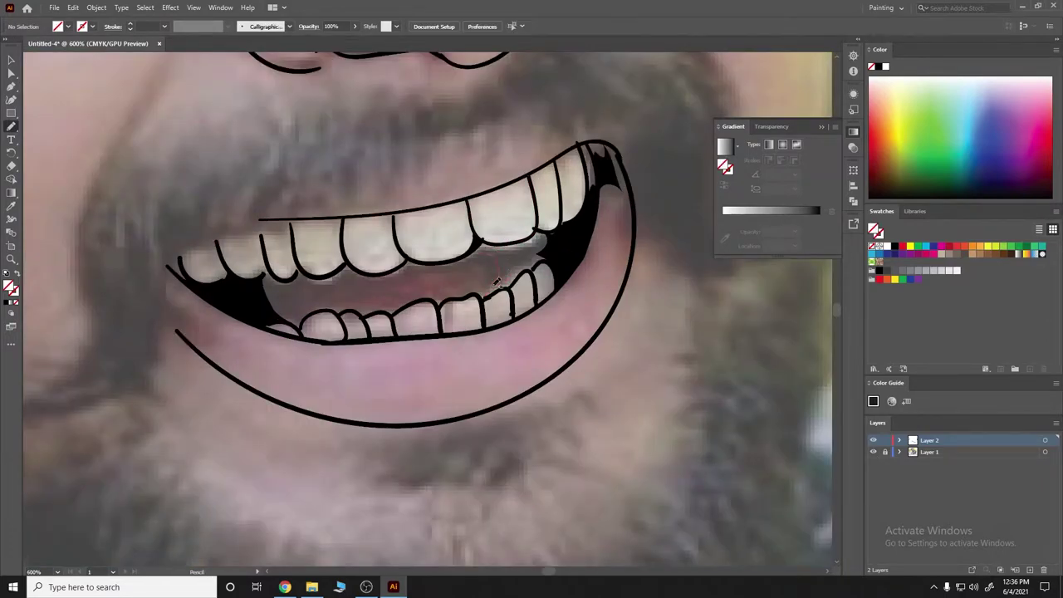
{"action": "mouse_move", "coordinate": [480, 296]}
{"action": "left_mouse_down"}
{"action": "mouse_move", "coordinate": [563, 240]}
{"action": "mouse_move", "coordinate": [475, 252]}
{"action": "left_mouse_up"}
{"action": "key", "text": "shift+x"}
{"action": "key", "text": "ctrl+shift+a"}
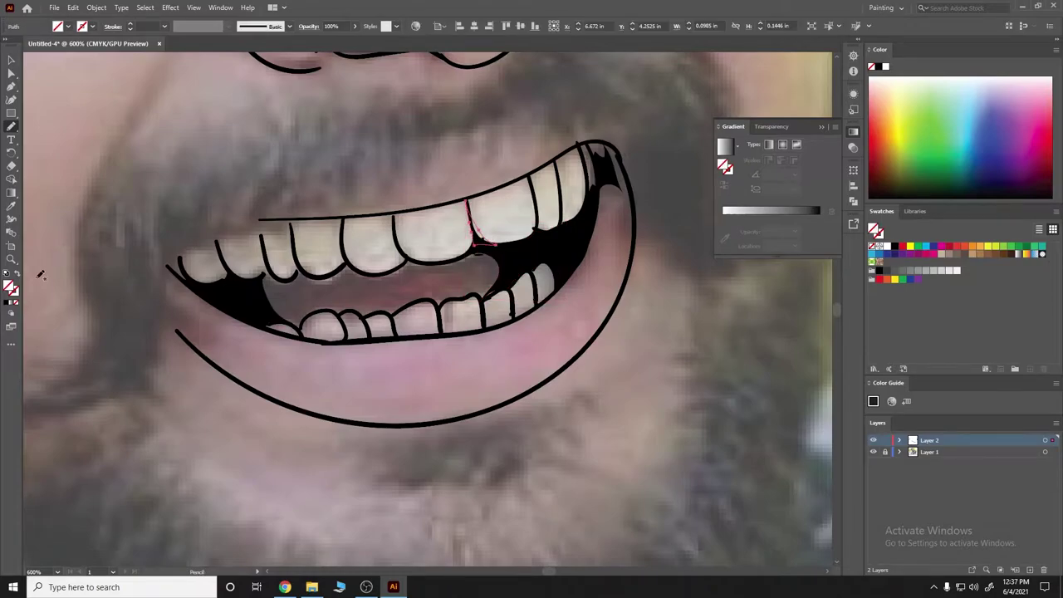
{"action": "scroll", "coordinate": [191, 247], "scroll_direction": "down", "scroll_amount": 2}
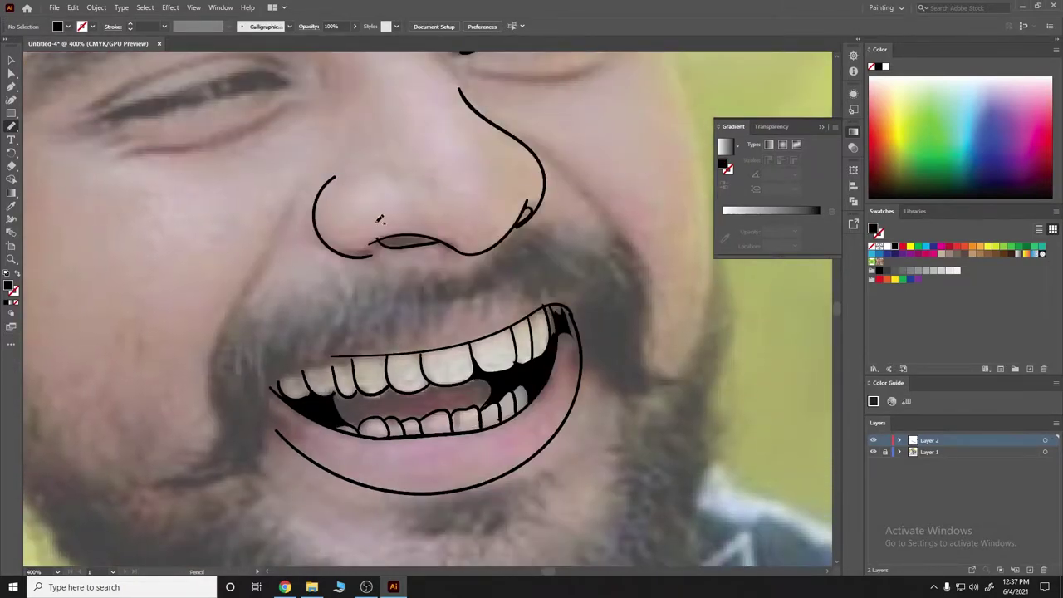
{"action": "scroll", "coordinate": [390, 244], "scroll_direction": "up", "scroll_amount": 3}
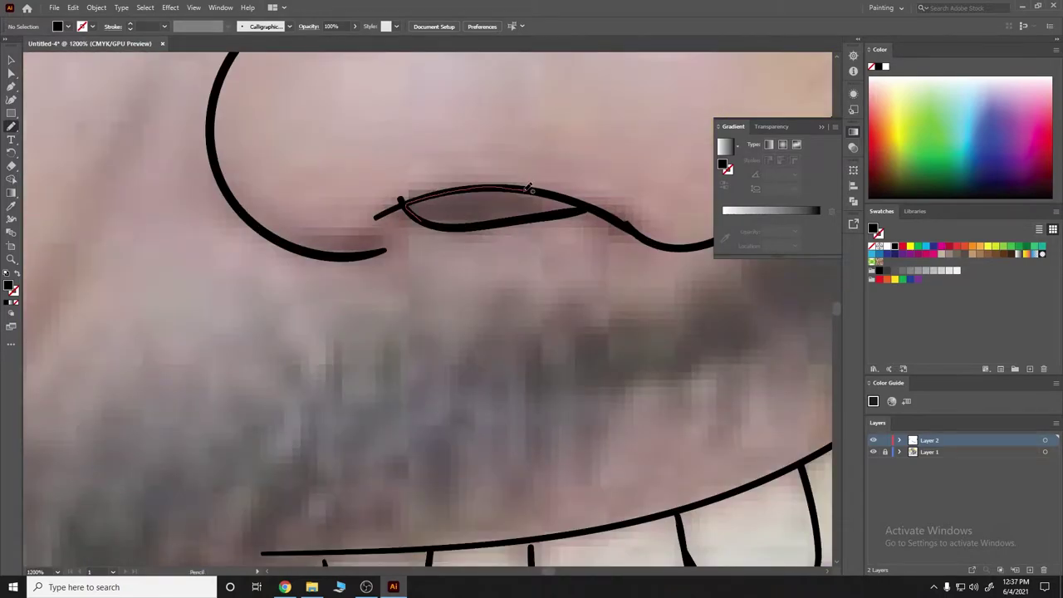
Fill the nostril black and extend the black mouth shape further left
{"action": "left_click_drag", "start_coordinate": [413, 211], "coordinate": [407, 212]}
{"action": "scroll", "coordinate": [432, 334], "scroll_direction": "down", "scroll_amount": 1}
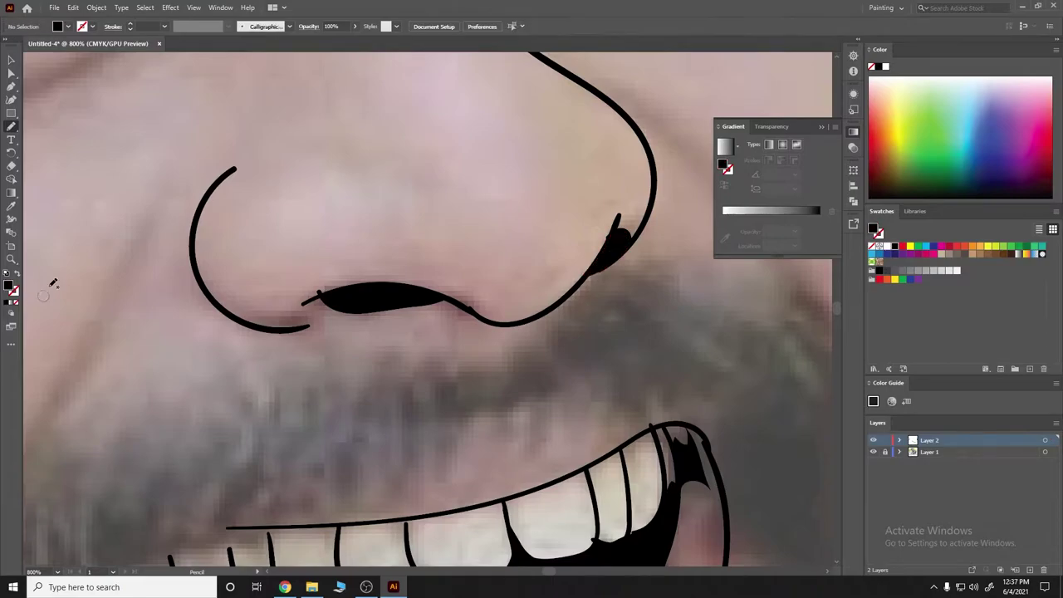
{"action": "scroll", "coordinate": [259, 302], "scroll_direction": "down", "scroll_amount": 5}
{"action": "scroll", "coordinate": [258, 301], "scroll_direction": "up", "scroll_amount": 1}
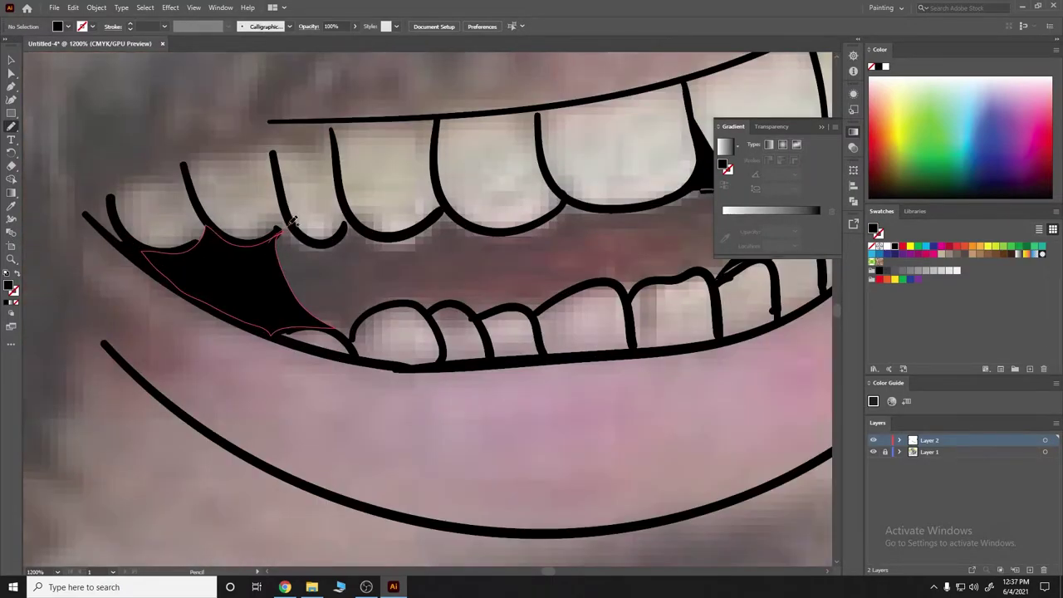
{"action": "left_click_drag", "start_coordinate": [335, 243], "coordinate": [341, 236]}
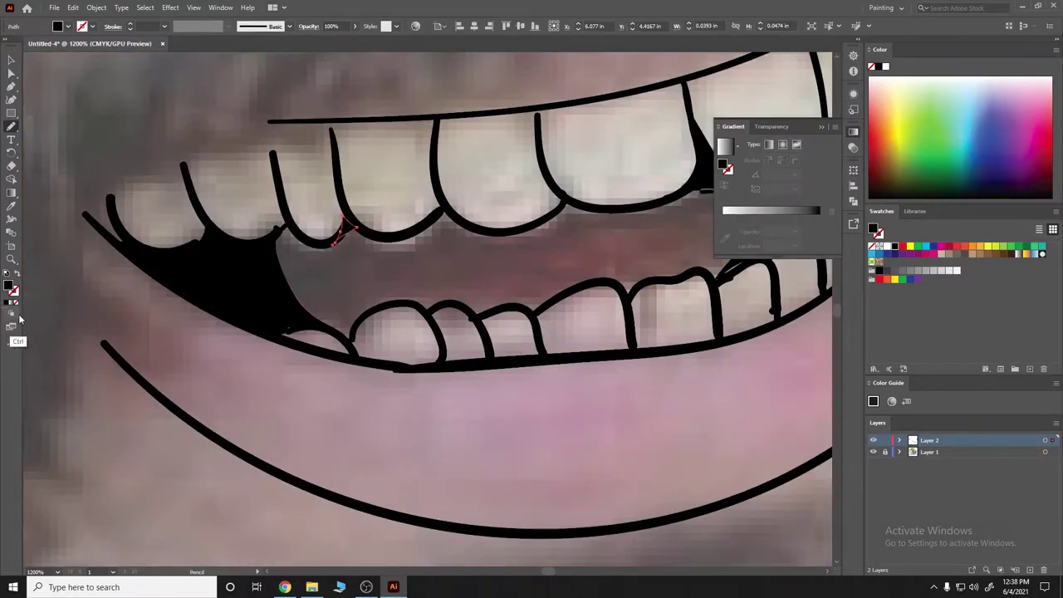
{"action": "key", "text": "ctrl+z"}
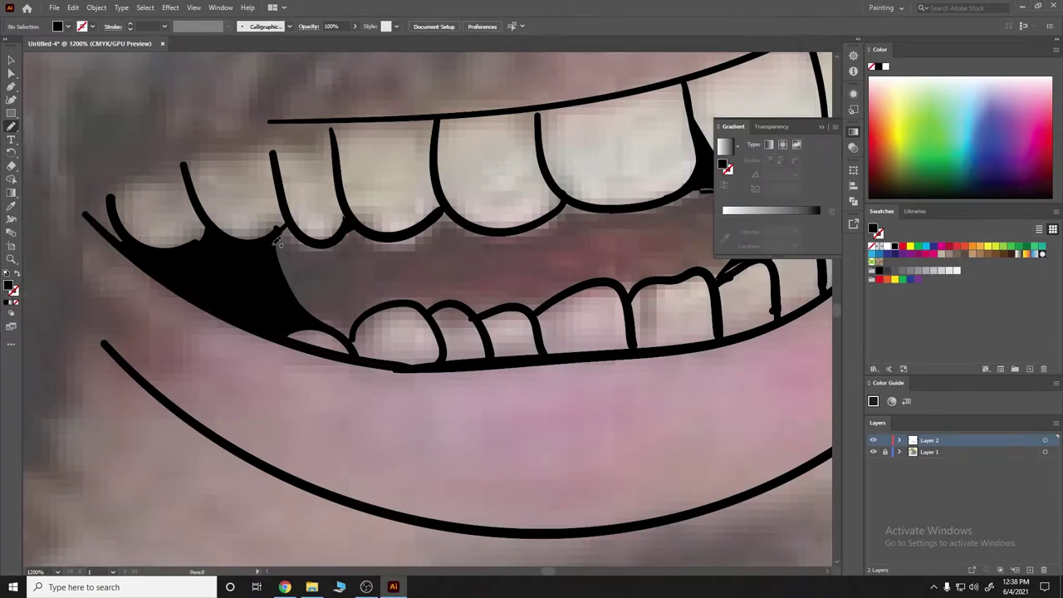
{"action": "scroll", "coordinate": [432, 175], "scroll_direction": "down", "scroll_amount": 2}
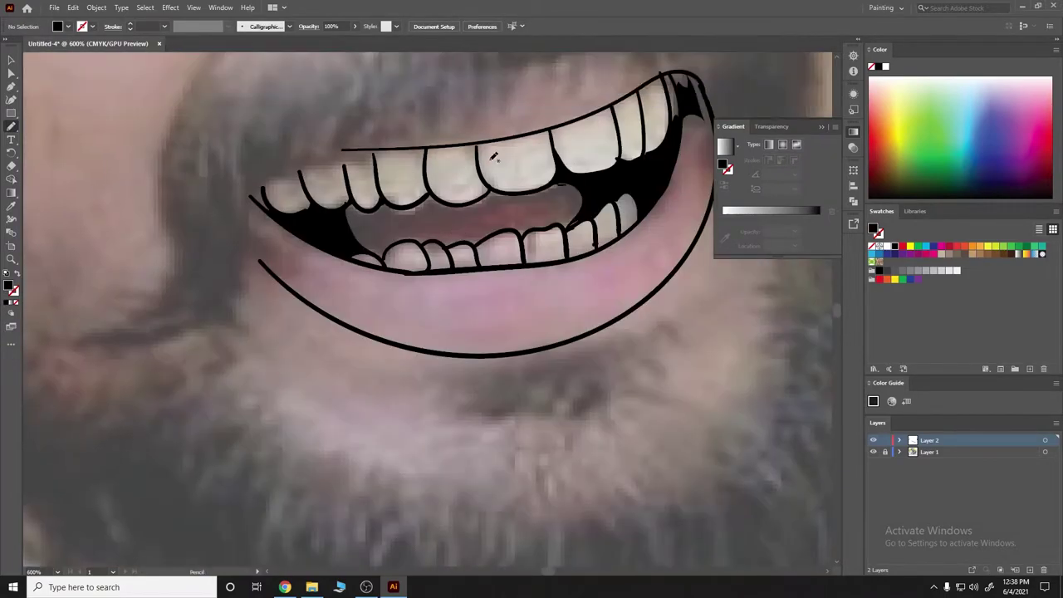
{"action": "scroll", "coordinate": [493, 156], "scroll_direction": "up", "scroll_amount": 3}
{"action": "scroll", "coordinate": [504, 166], "scroll_direction": "up", "scroll_amount": 1}
{"action": "left_click_drag", "start_coordinate": [530, 187], "coordinate": [519, 295]}
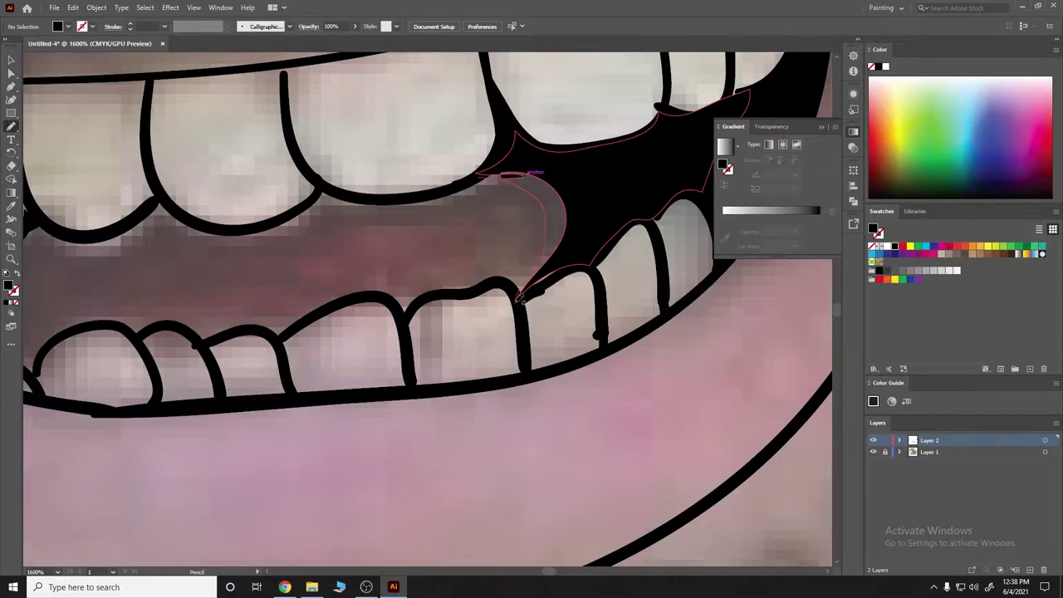
Trace the curled mustache outline with the Pencil and fill it solid black
{"action": "scroll", "coordinate": [79, 274], "scroll_direction": "down", "scroll_amount": 4}
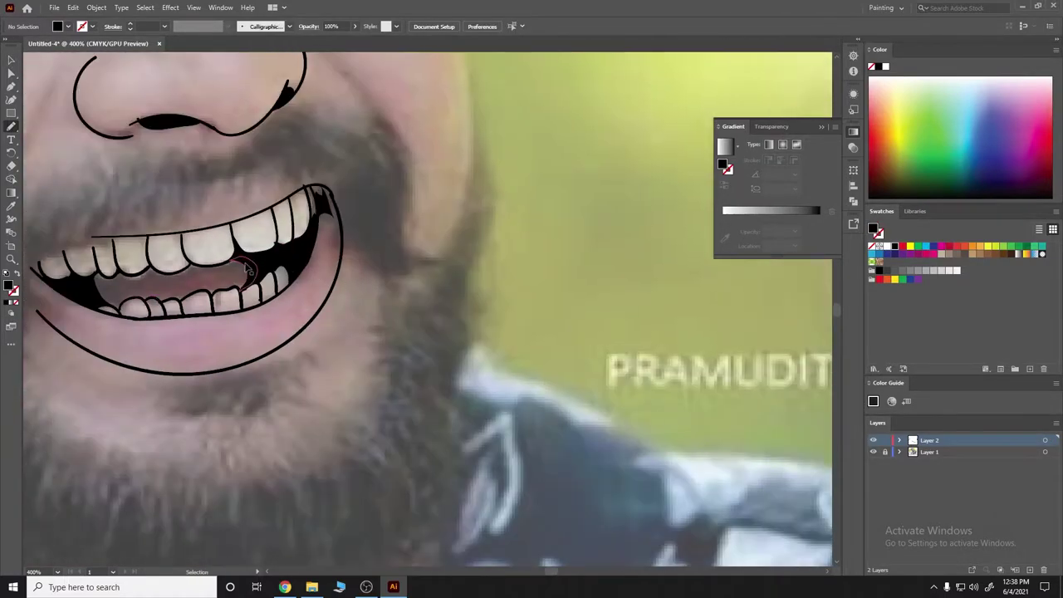
{"action": "scroll", "coordinate": [451, 161], "scroll_direction": "left", "scroll_amount": 5}
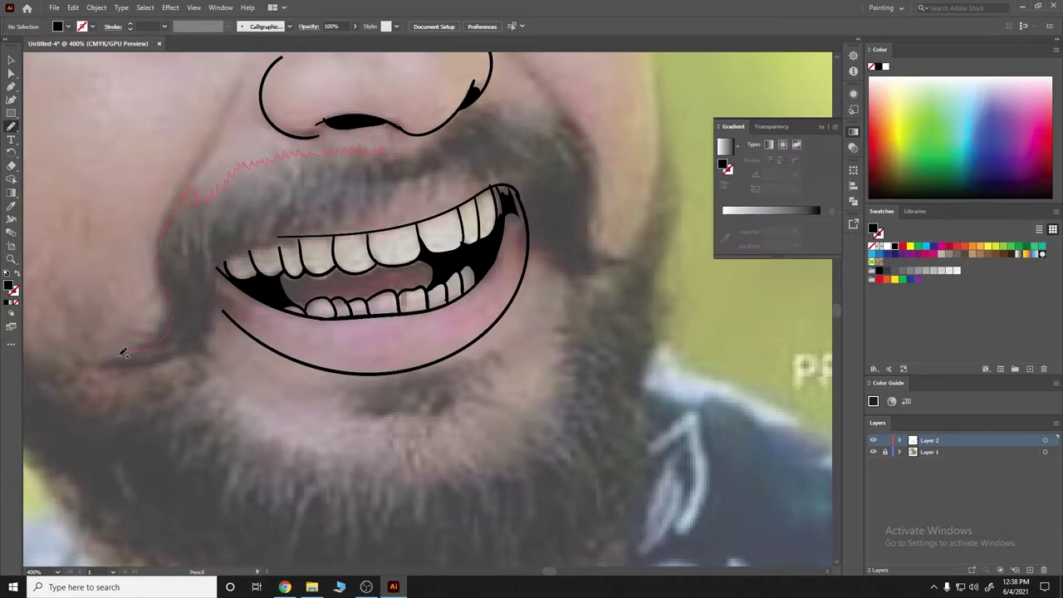
{"action": "left_click_drag", "start_coordinate": [123, 353], "coordinate": [192, 353]}
{"action": "left_click_drag", "start_coordinate": [284, 237], "coordinate": [339, 233]}
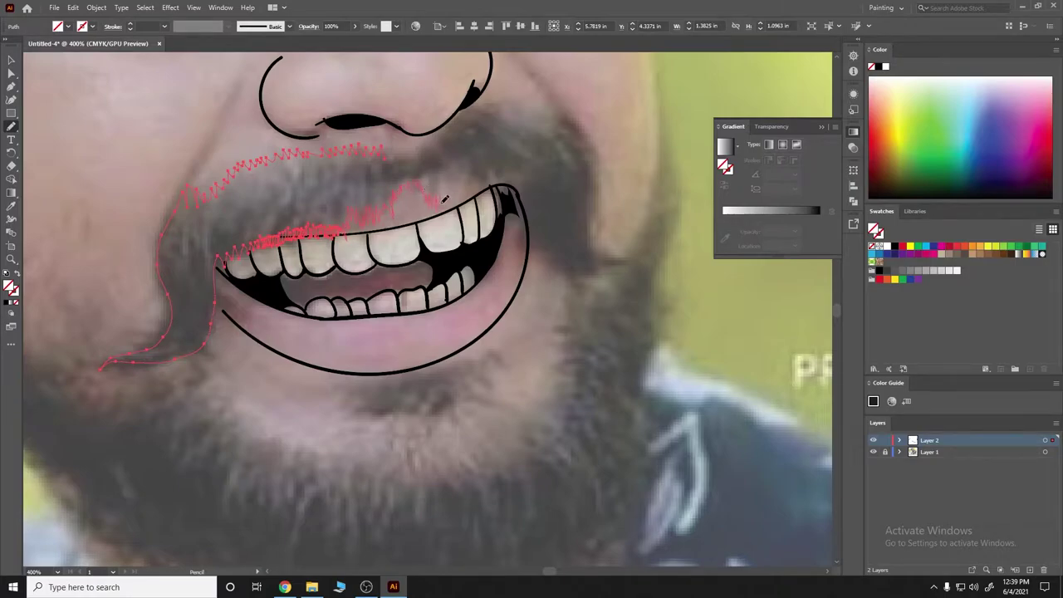
{"action": "left_click_drag", "start_coordinate": [510, 182], "coordinate": [525, 190]}
{"action": "left_click_drag", "start_coordinate": [579, 277], "coordinate": [591, 280]}
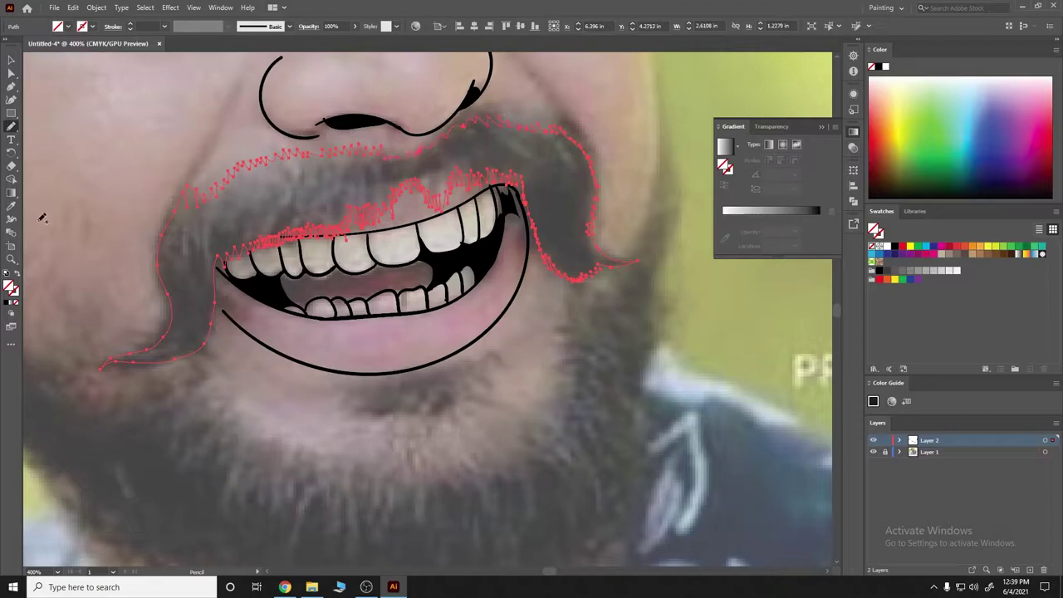
{"action": "key", "text": "shift+x"}
Trace the small goatee patch under the lower lip and fill it black
{"action": "key", "text": "v"}
{"action": "left_click", "coordinate": [98, 254]}
{"action": "key", "text": "ctrl+minus"}
{"action": "key", "text": "ctrl+plus"}
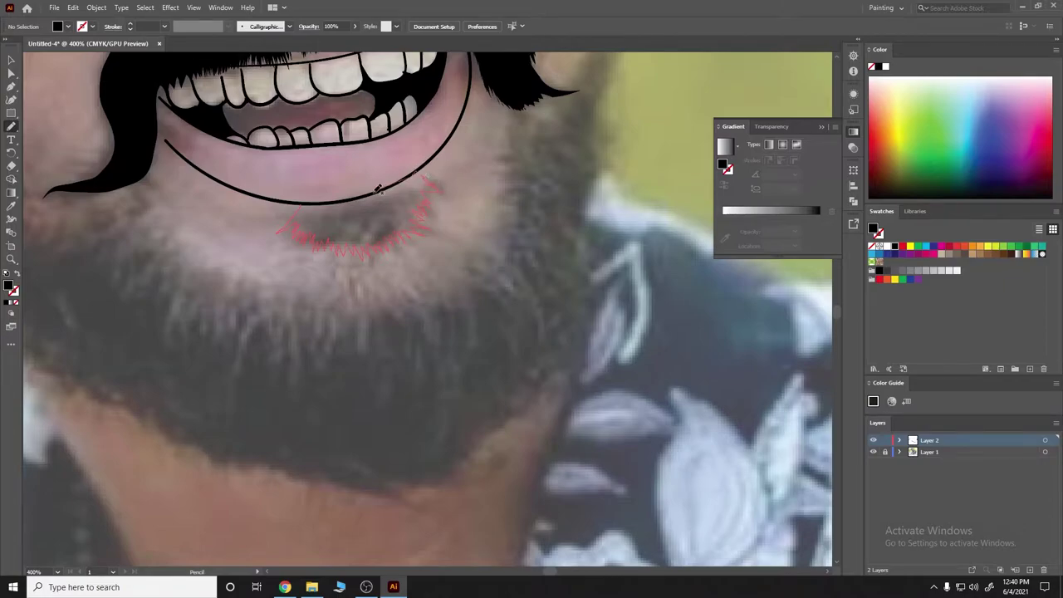
{"action": "left_click_drag", "start_coordinate": [378, 190], "coordinate": [291, 212]}
{"action": "key", "text": "shift+x"}
Trace the left eye's tapered upper lid and fill it solid black
{"action": "key", "text": "v"}
{"action": "key", "text": "ctrl+minus"}
{"action": "key", "text": "ctrl+minus"}
{"action": "key", "text": "ctrl+minus"}
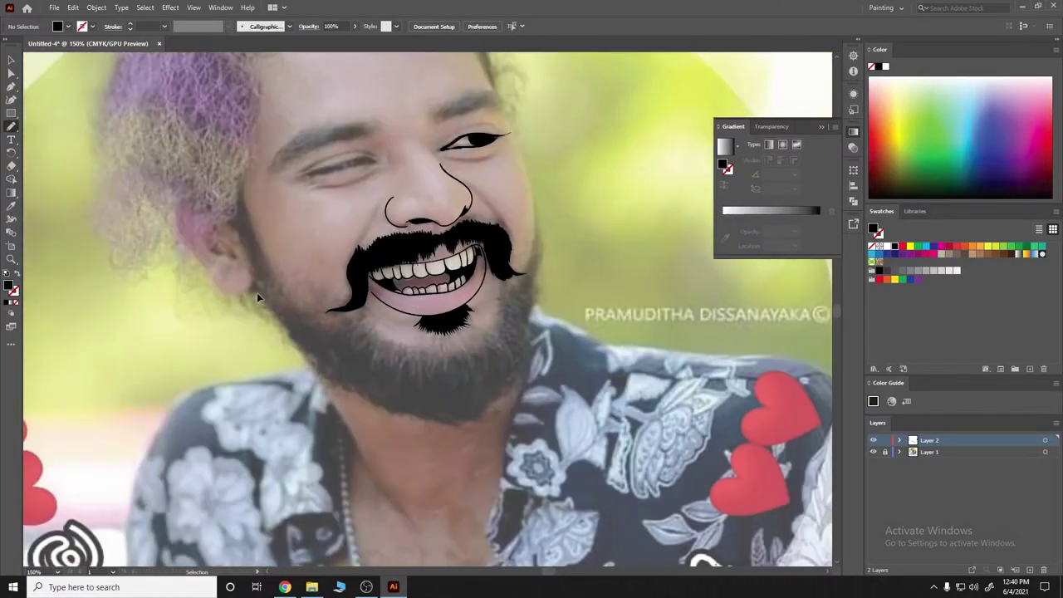
{"action": "key", "text": "n"}
{"action": "scroll", "coordinate": [554, 255], "scroll_direction": "up", "scroll_amount": 1}
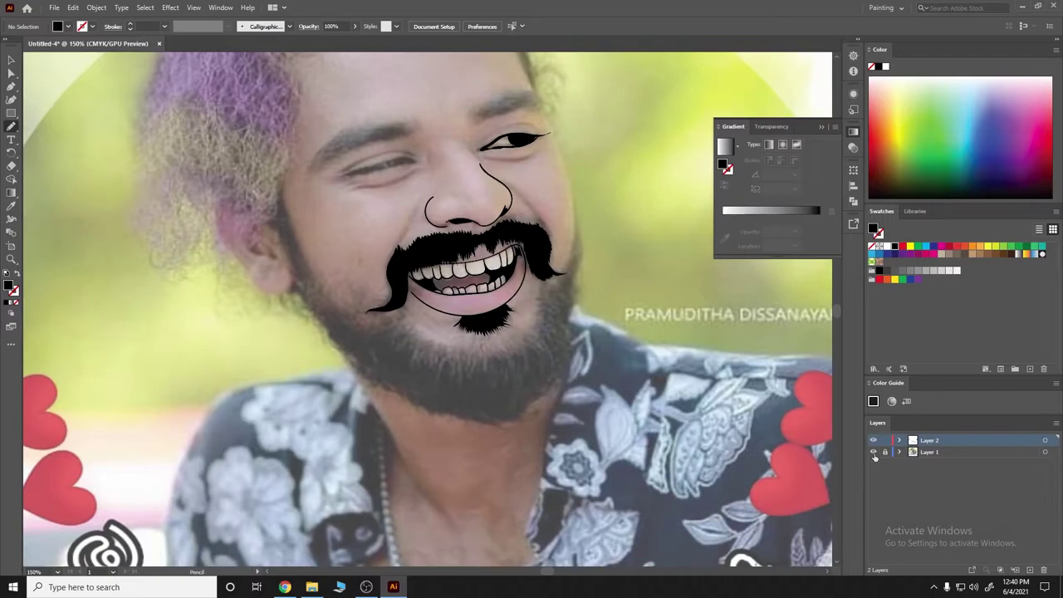
{"action": "scroll", "coordinate": [474, 235], "scroll_direction": "up", "scroll_amount": 3}
{"action": "left_click_drag", "start_coordinate": [515, 258], "coordinate": [382, 288]}
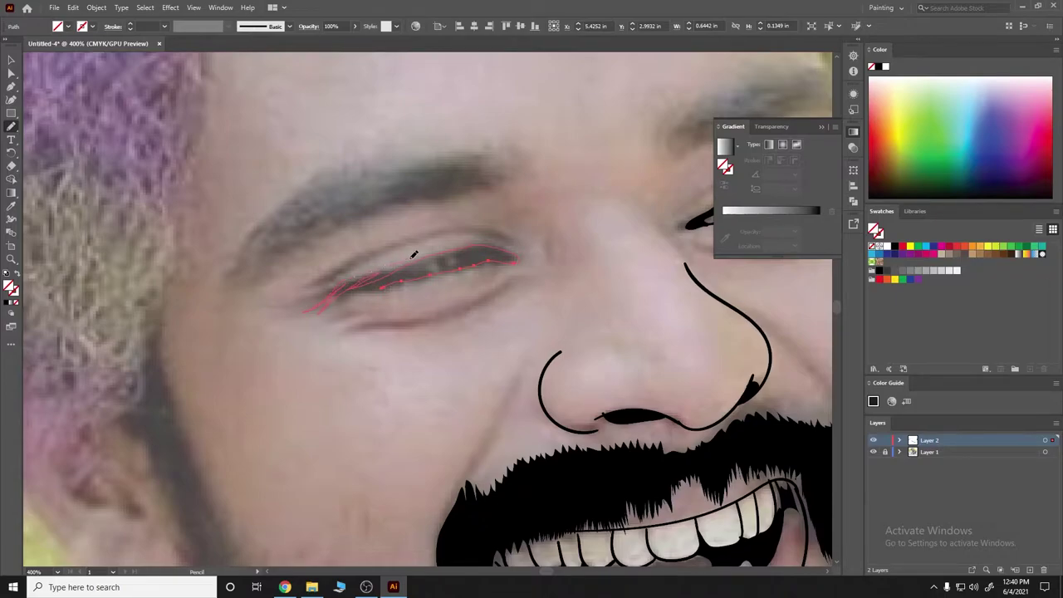
{"action": "left_click", "coordinate": [17, 282]}
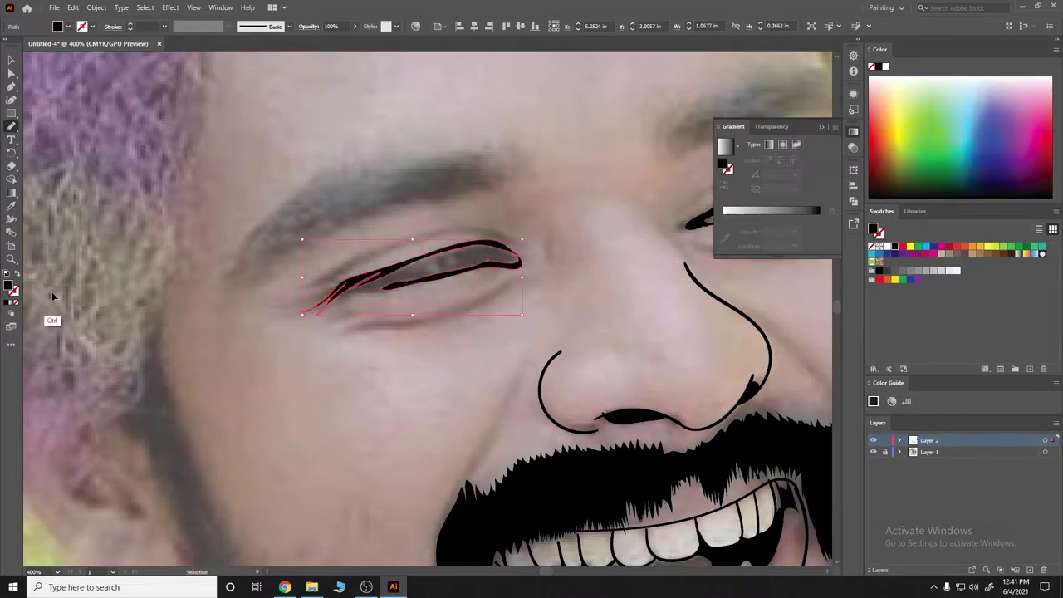
{"action": "key", "text": "ctrl+shift+a"}
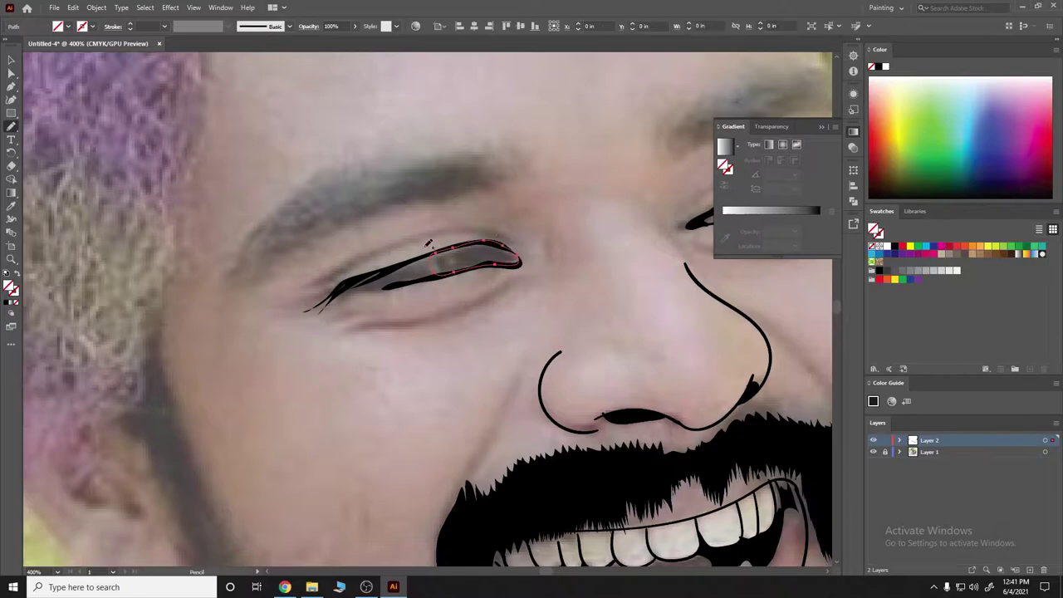
Hide the Layer 1 photo to preview the line art, then zoom back in
{"action": "key", "text": "ctrl+1"}
{"action": "left_click", "coordinate": [873, 451]}
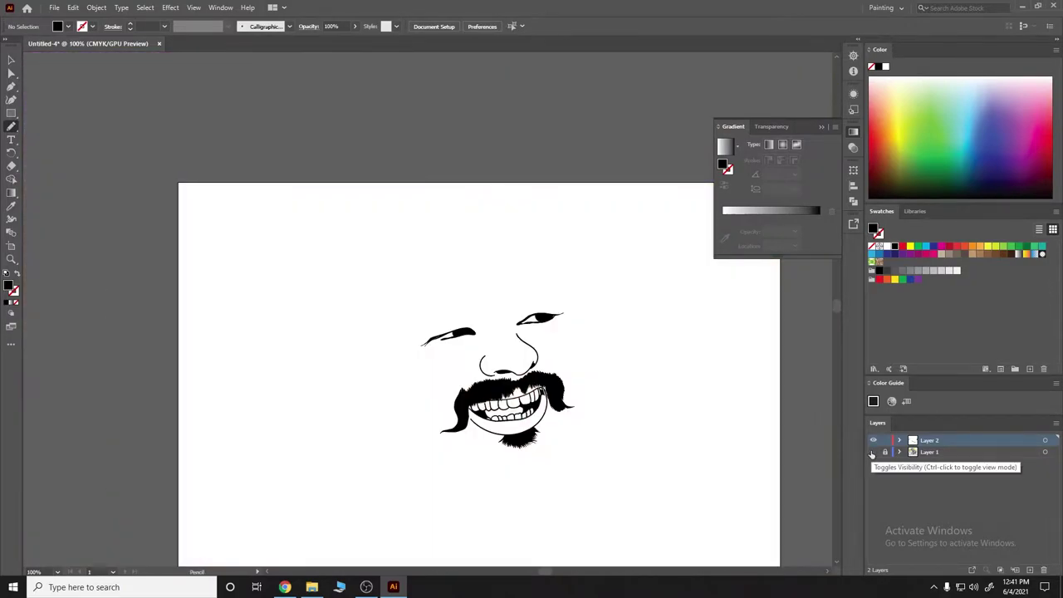
{"action": "key", "text": "ctrl+plus"}
{"action": "key", "text": "ctrl+plus"}
{"action": "key", "text": "ctrl+plus"}
{"action": "key", "text": "ctrl+plus"}
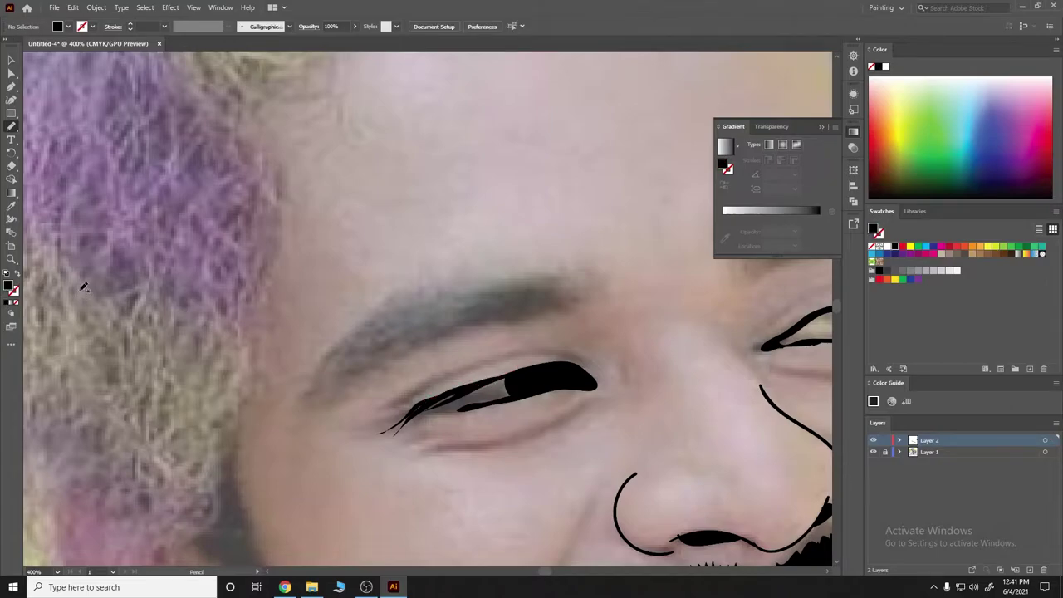
Trace the left eyebrow as a closed outline and fill it black
{"action": "scroll", "coordinate": [573, 343], "scroll_direction": "down", "scroll_amount": 2}
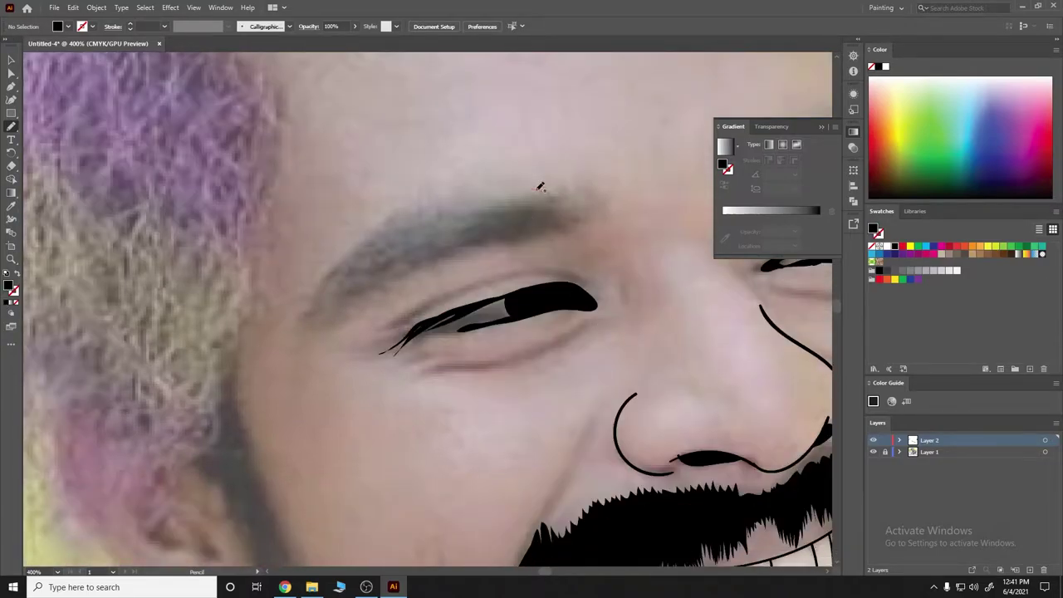
{"action": "left_click_drag", "start_coordinate": [540, 187], "coordinate": [363, 236]}
{"action": "left_click_drag", "start_coordinate": [343, 313], "coordinate": [378, 282]}
{"action": "left_click_drag", "start_coordinate": [430, 251], "coordinate": [552, 232]}
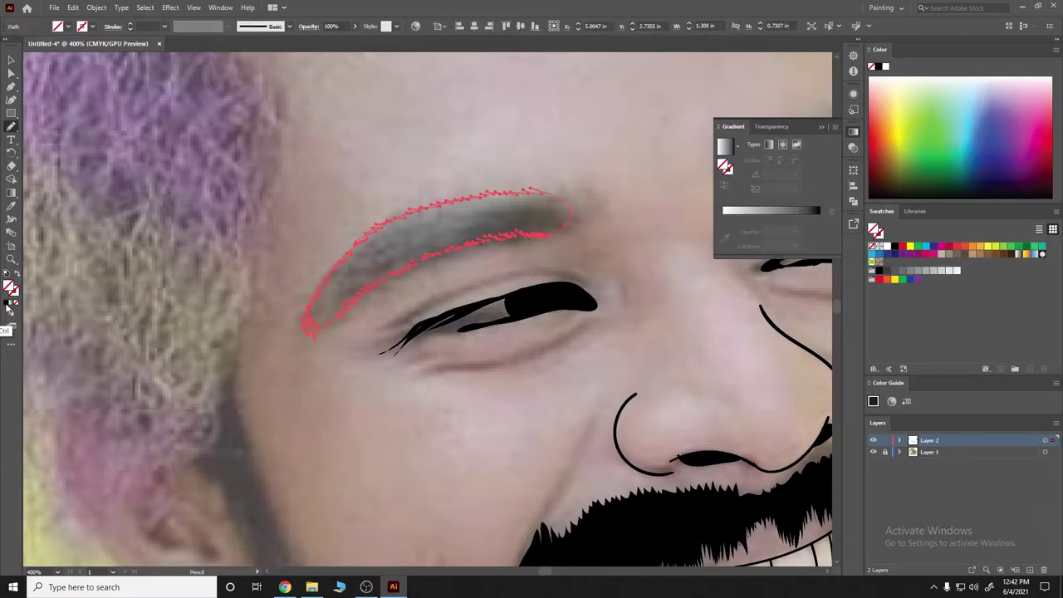
{"action": "left_click", "coordinate": [8, 306]}
Trace the right eyebrow as a closed outline and fill it black
{"action": "scroll", "coordinate": [485, 275], "scroll_direction": "right", "scroll_amount": 5}
{"action": "scroll", "coordinate": [485, 276], "scroll_direction": "up", "scroll_amount": 1}
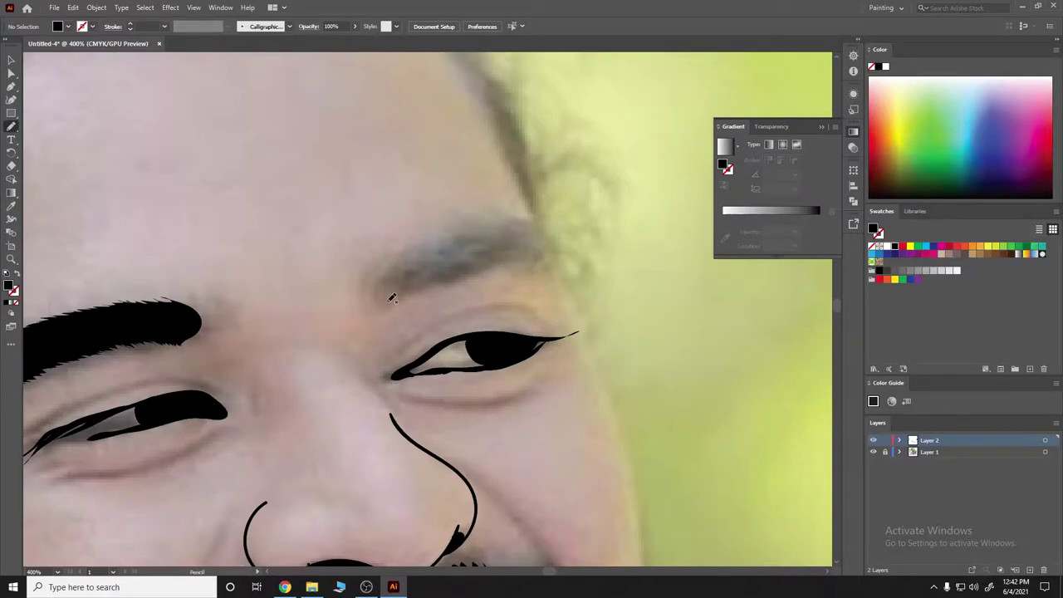
{"action": "mouse_move", "coordinate": [388, 277]}
{"action": "left_mouse_down"}
{"action": "mouse_move", "coordinate": [427, 230]}
{"action": "mouse_move", "coordinate": [477, 225]}
{"action": "left_mouse_up"}
{"action": "left_click_drag", "start_coordinate": [455, 279], "coordinate": [383, 282]}
{"action": "left_click", "coordinate": [8, 304]}
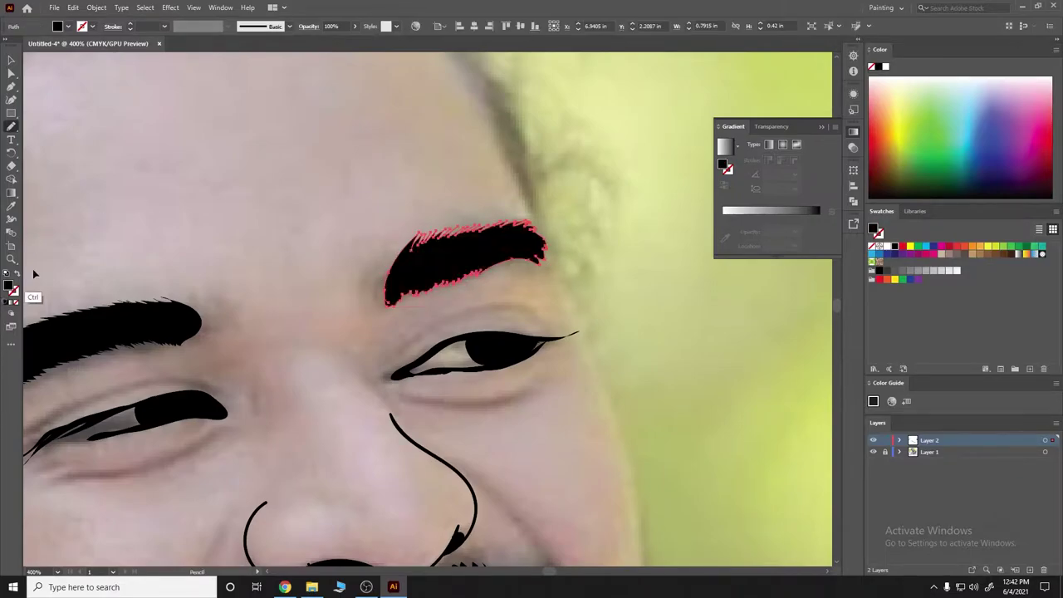
{"action": "scroll", "coordinate": [106, 260], "scroll_direction": "down", "scroll_amount": 5}
{"action": "scroll", "coordinate": [106, 260], "scroll_direction": "up", "scroll_amount": 1}
Paint thin black upper and lower lid lines around the left eye
{"action": "scroll", "coordinate": [106, 260], "scroll_direction": "down", "scroll_amount": 5}
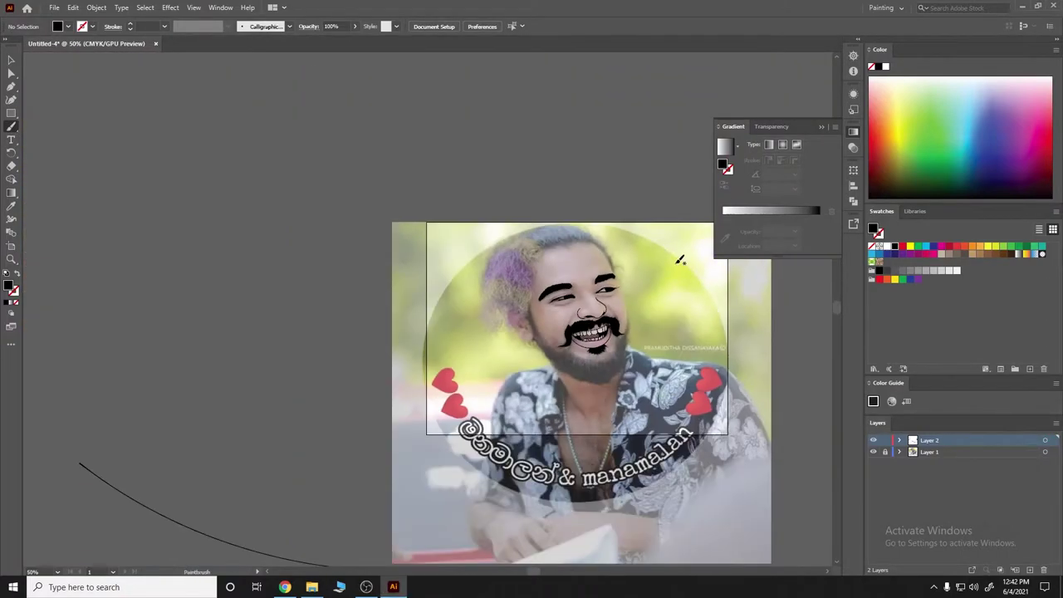
{"action": "key", "text": "b"}
{"action": "key", "text": "shift+x"}
{"action": "scroll", "coordinate": [474, 196], "scroll_direction": "up", "scroll_amount": 3}
{"action": "scroll", "coordinate": [474, 208], "scroll_direction": "up", "scroll_amount": 1}
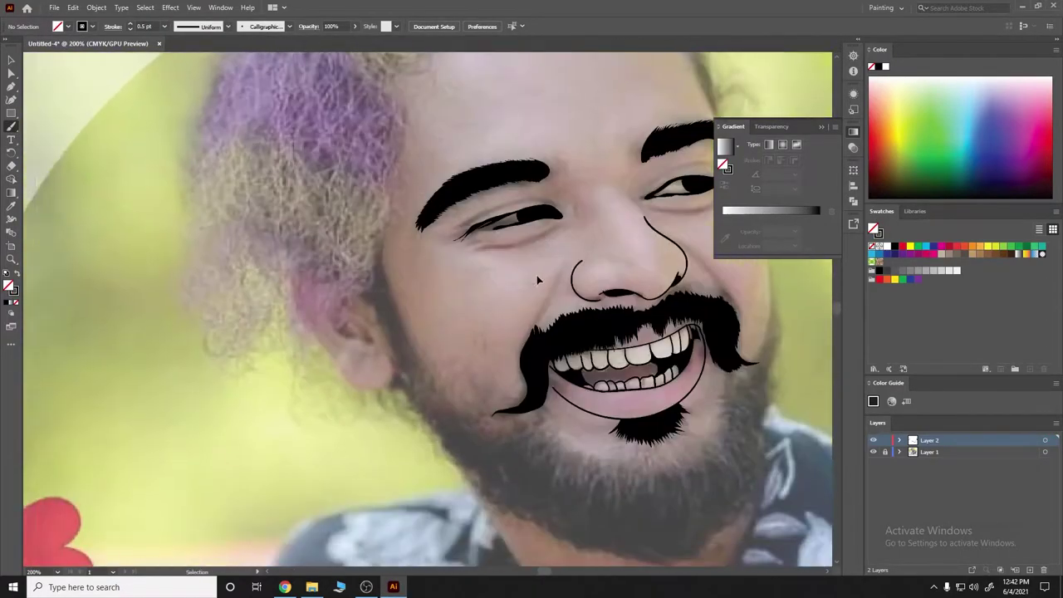
{"action": "left_click_drag", "start_coordinate": [477, 239], "coordinate": [424, 243]}
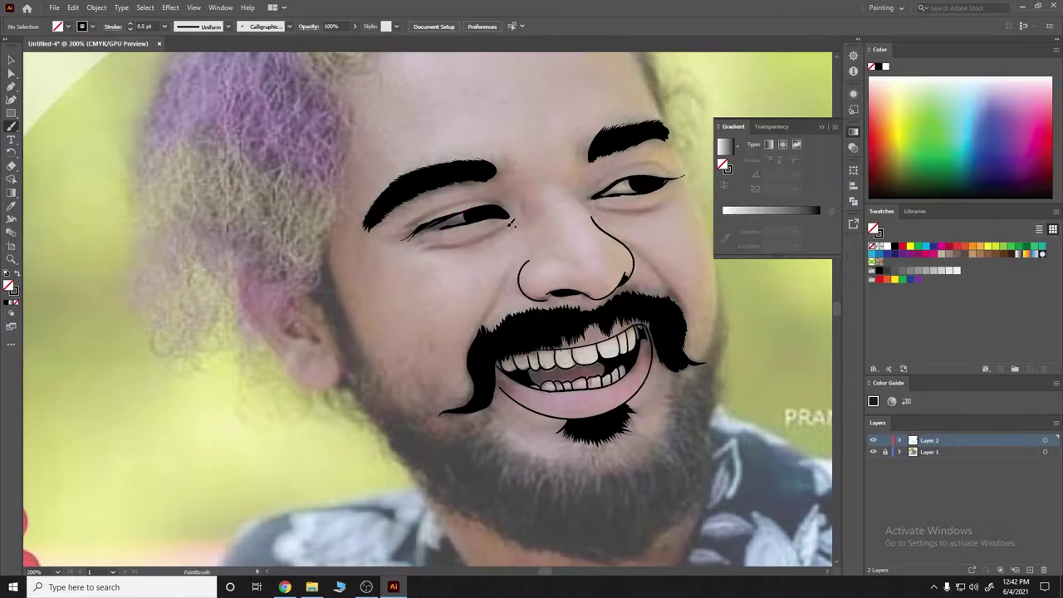
{"action": "left_click_drag", "start_coordinate": [505, 222], "coordinate": [415, 241]}
{"action": "left_click_drag", "start_coordinate": [467, 212], "coordinate": [425, 226]}
{"action": "left_click_drag", "start_coordinate": [501, 200], "coordinate": [398, 228]}
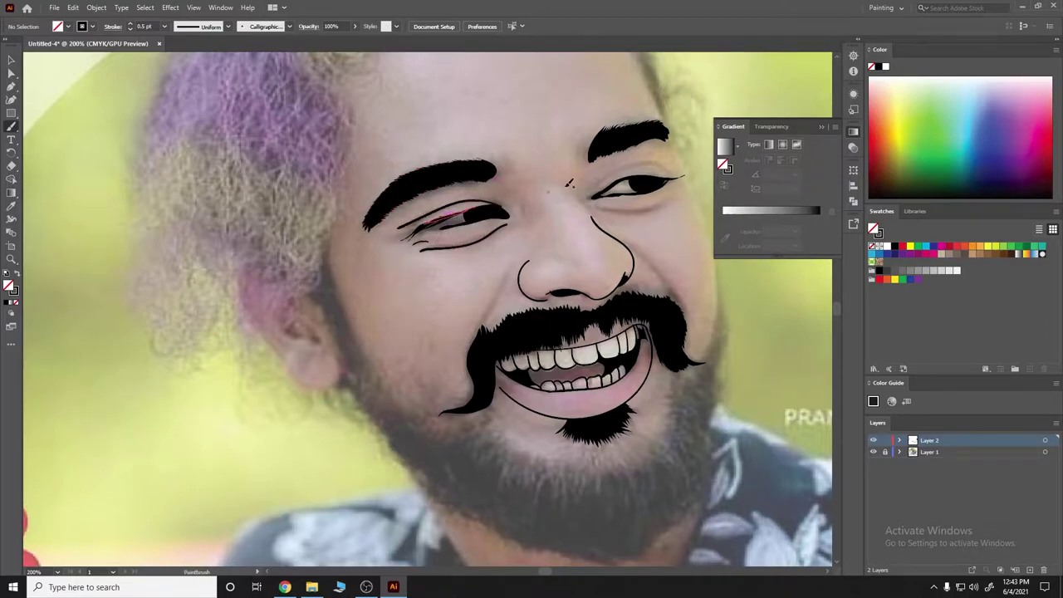
Paint the right eye's lid lines and both cheek lines down to the mustache
{"action": "left_click_drag", "start_coordinate": [592, 191], "coordinate": [664, 164]}
{"action": "left_click_drag", "start_coordinate": [598, 203], "coordinate": [663, 199]}
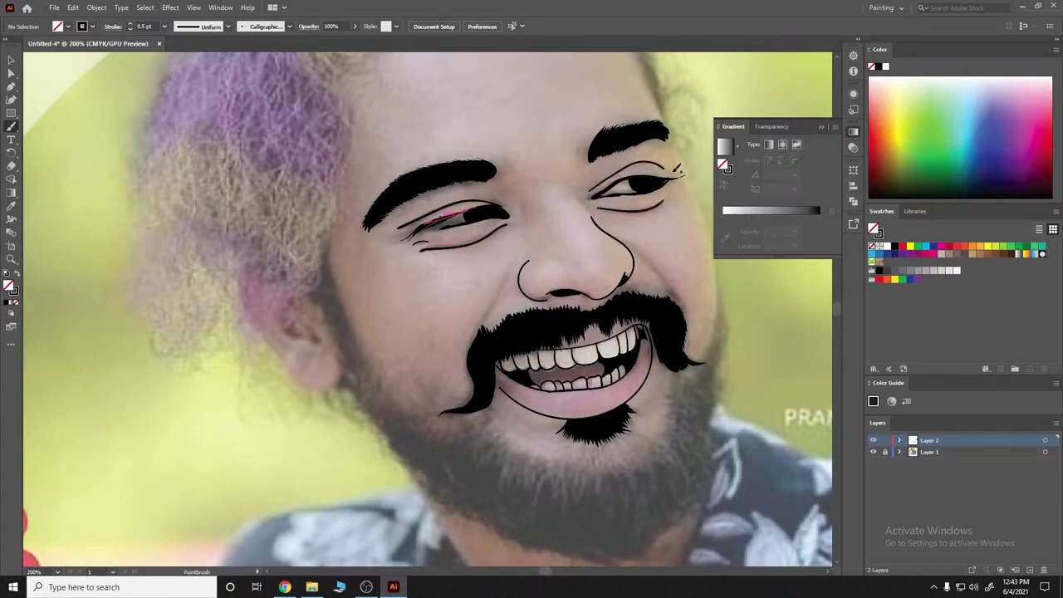
{"action": "left_click_drag", "start_coordinate": [509, 267], "coordinate": [473, 344]}
{"action": "left_click_drag", "start_coordinate": [672, 284], "coordinate": [634, 250]}
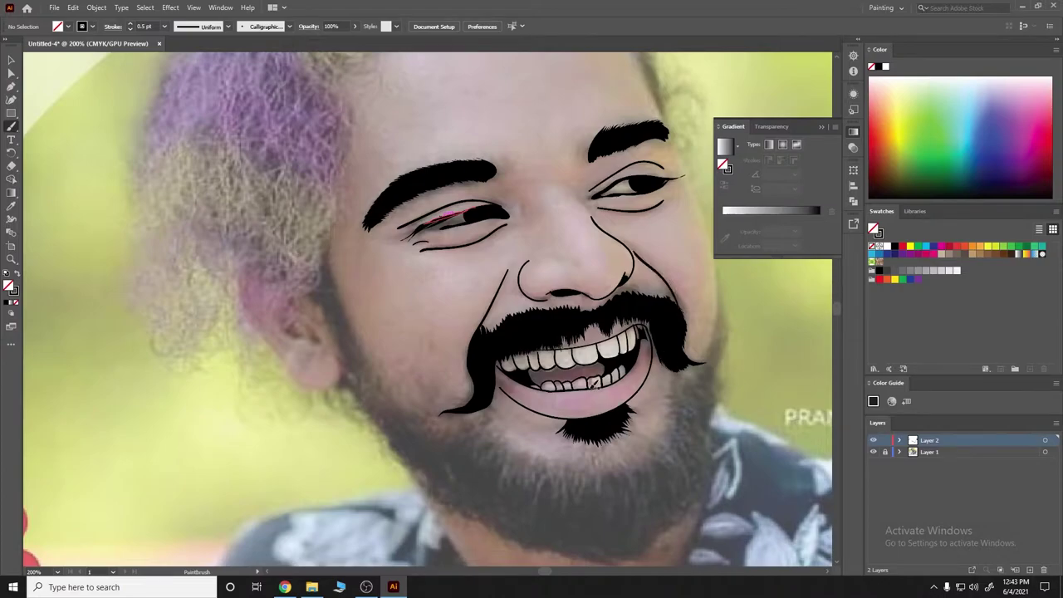
Add spiky strands along the mustache top as a black-filled shape
{"action": "scroll", "coordinate": [565, 266], "scroll_direction": "up", "scroll_amount": 1}
{"action": "key", "text": "n"}
{"action": "scroll", "coordinate": [565, 265], "scroll_direction": "up", "scroll_amount": 1}
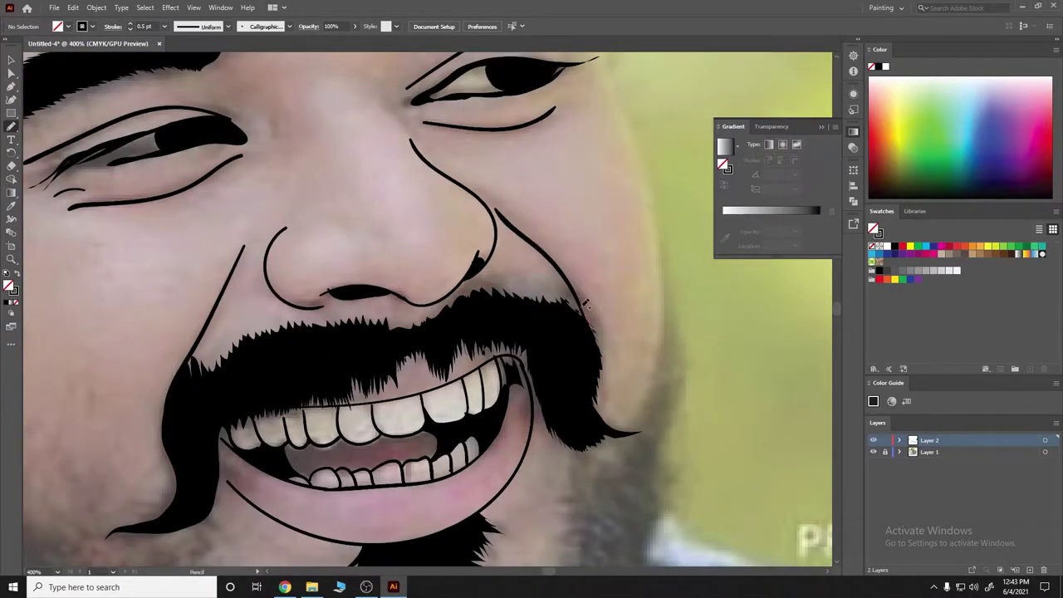
{"action": "left_click_drag", "start_coordinate": [585, 304], "coordinate": [532, 285]}
{"action": "left_click_drag", "start_coordinate": [456, 313], "coordinate": [582, 301]}
{"action": "key", "text": "shift+x"}
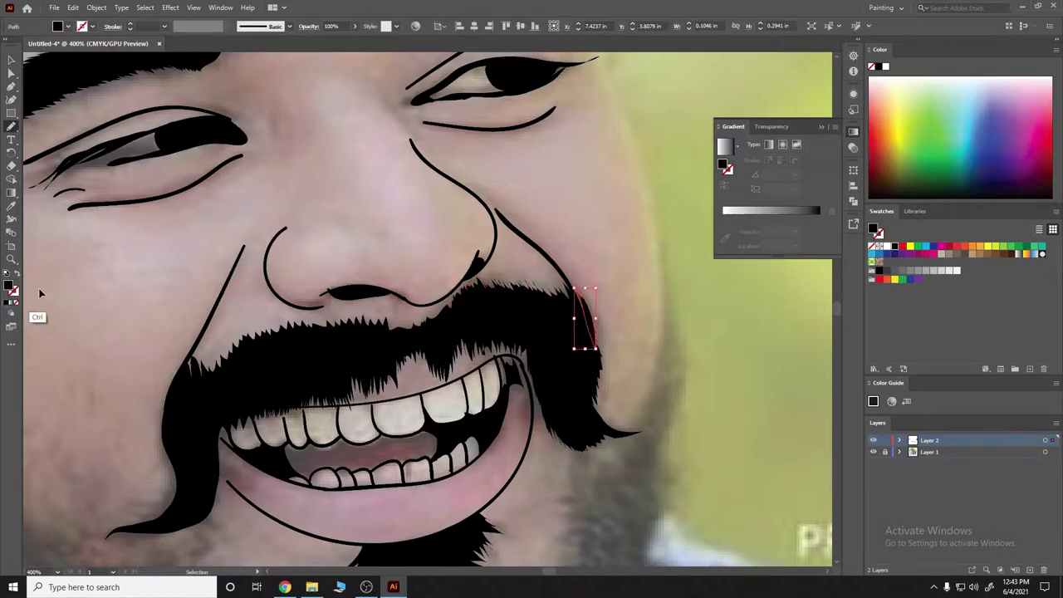
Add strands at the left mustache tip and begin tracing the beard along the jaw
{"action": "scroll", "coordinate": [293, 373], "scroll_direction": "down", "scroll_amount": 3}
{"action": "scroll", "coordinate": [293, 373], "scroll_direction": "up", "scroll_amount": 1}
{"action": "scroll", "coordinate": [292, 374], "scroll_direction": "down", "scroll_amount": 2}
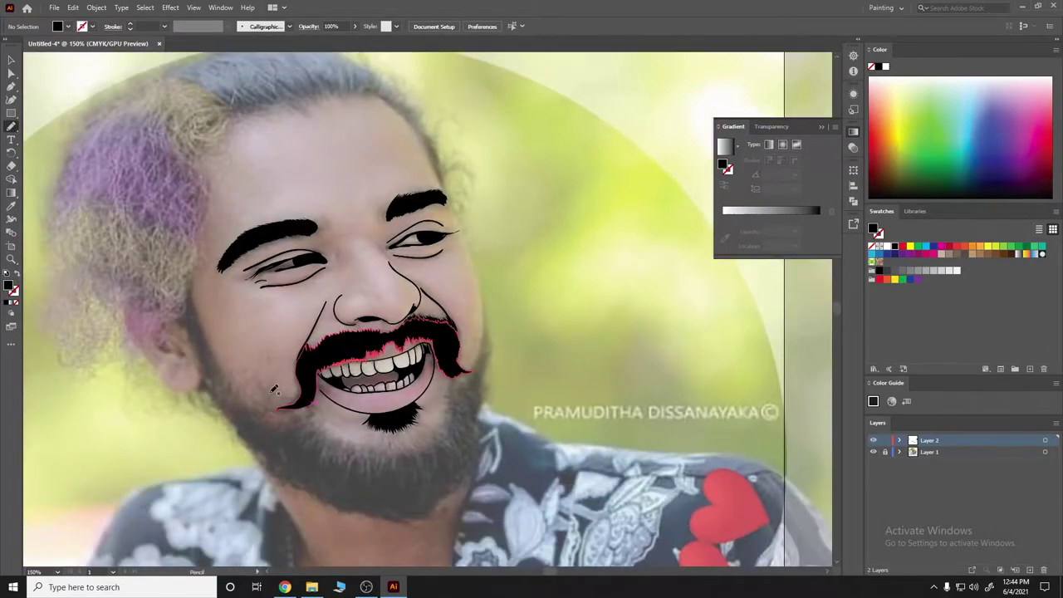
{"action": "scroll", "coordinate": [314, 403], "scroll_direction": "up", "scroll_amount": 3}
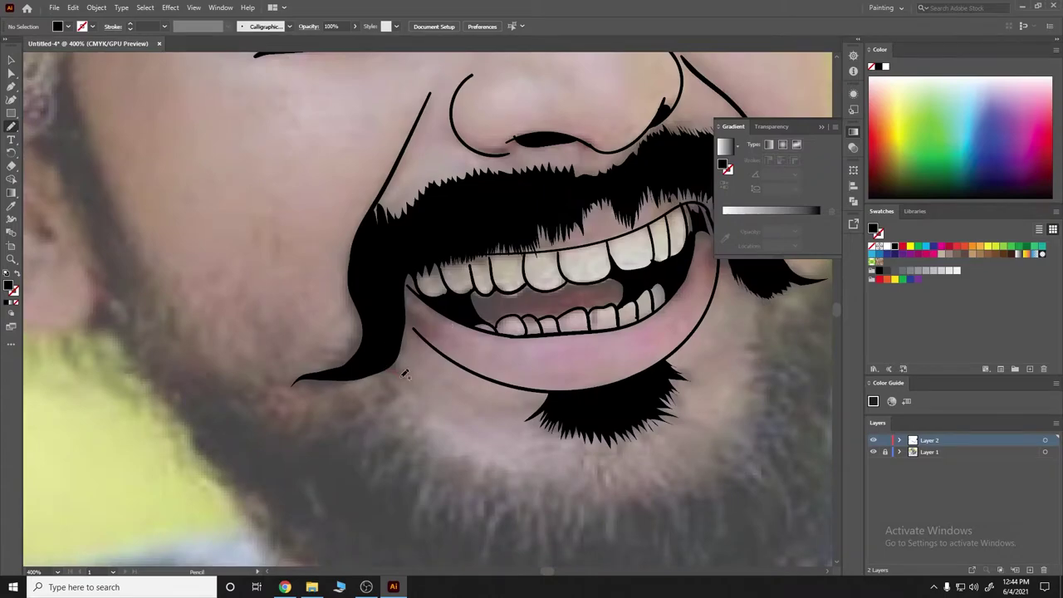
{"action": "mouse_move", "coordinate": [404, 373]}
{"action": "left_mouse_down"}
{"action": "mouse_move", "coordinate": [378, 344]}
{"action": "mouse_move", "coordinate": [349, 341]}
{"action": "left_mouse_up"}
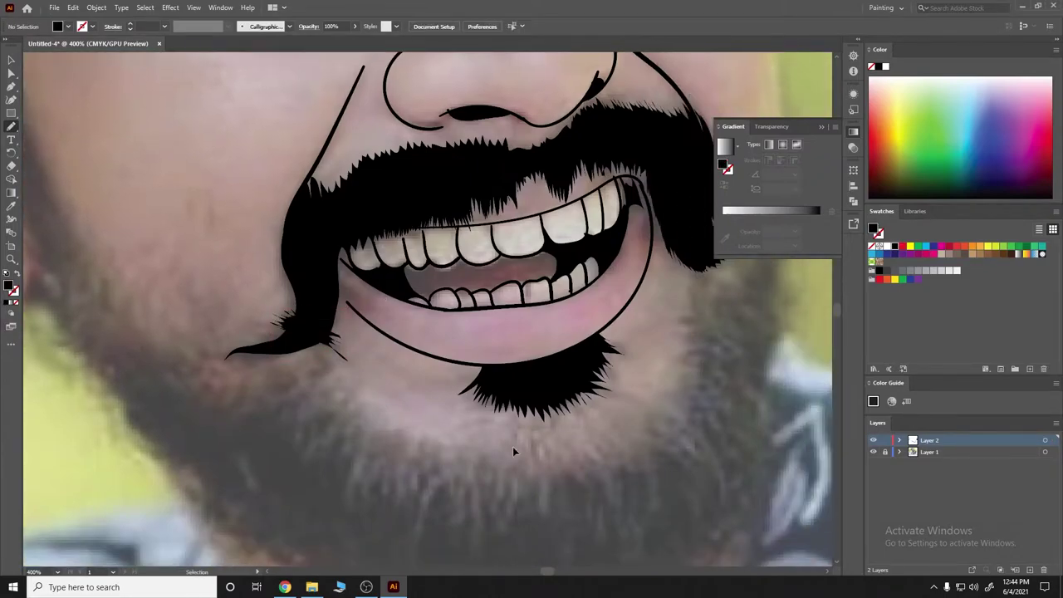
{"action": "scroll", "coordinate": [512, 451], "scroll_direction": "right", "scroll_amount": 2}
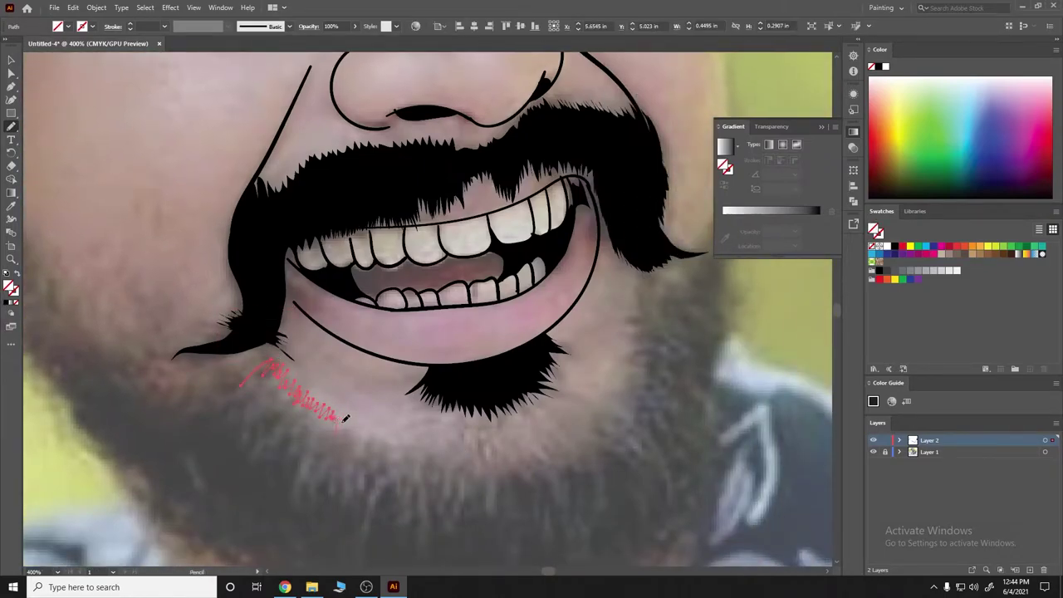
{"action": "left_click_drag", "start_coordinate": [337, 416], "coordinate": [392, 438]}
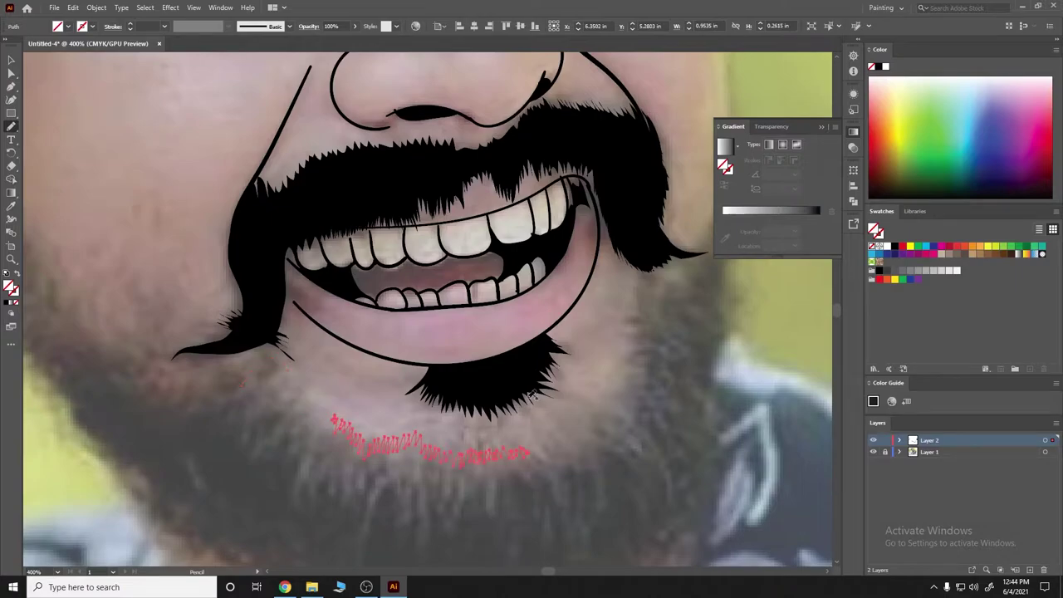
{"action": "key", "text": "ctrl+z"}
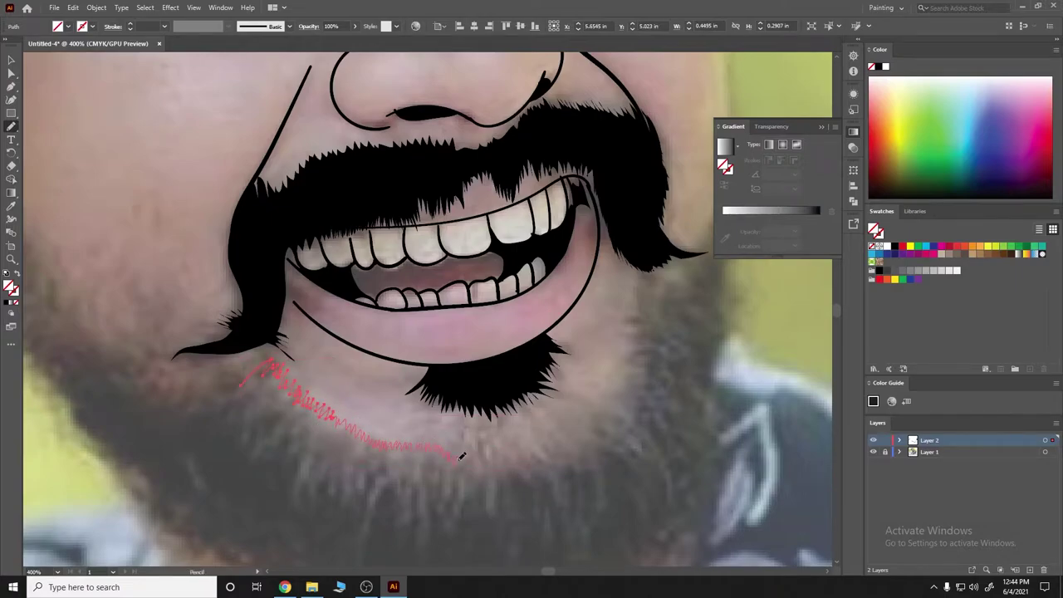
Trace the jagged beard outline along the jaw up toward the mustache
{"action": "left_click_drag", "start_coordinate": [462, 456], "coordinate": [475, 461]}
{"action": "left_click_drag", "start_coordinate": [637, 304], "coordinate": [648, 259]}
{"action": "key", "text": "ctrl+minus"}
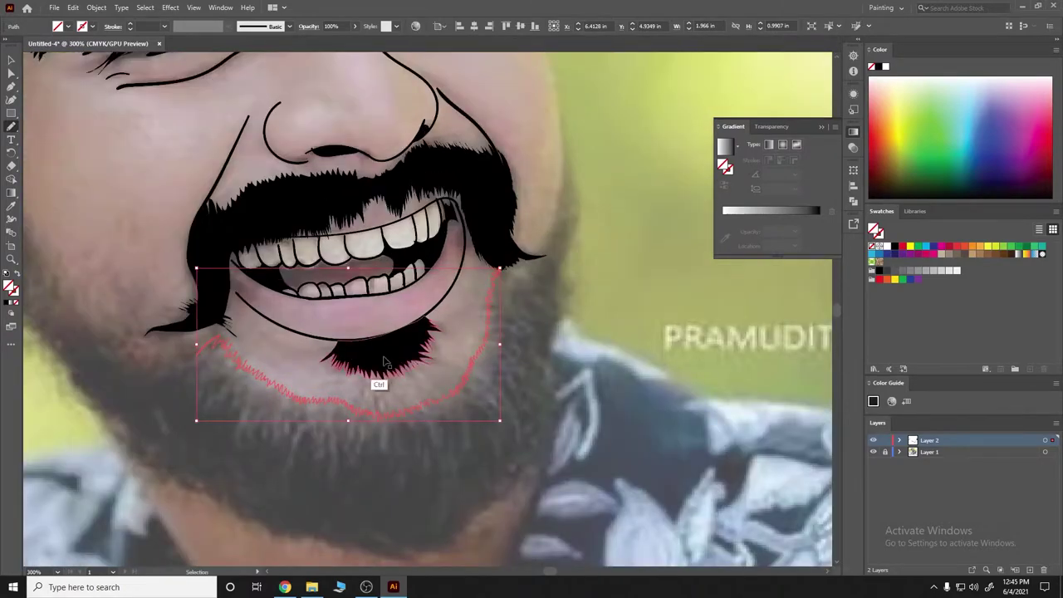
{"action": "left_click", "coordinate": [384, 362], "text": "ctrl"}
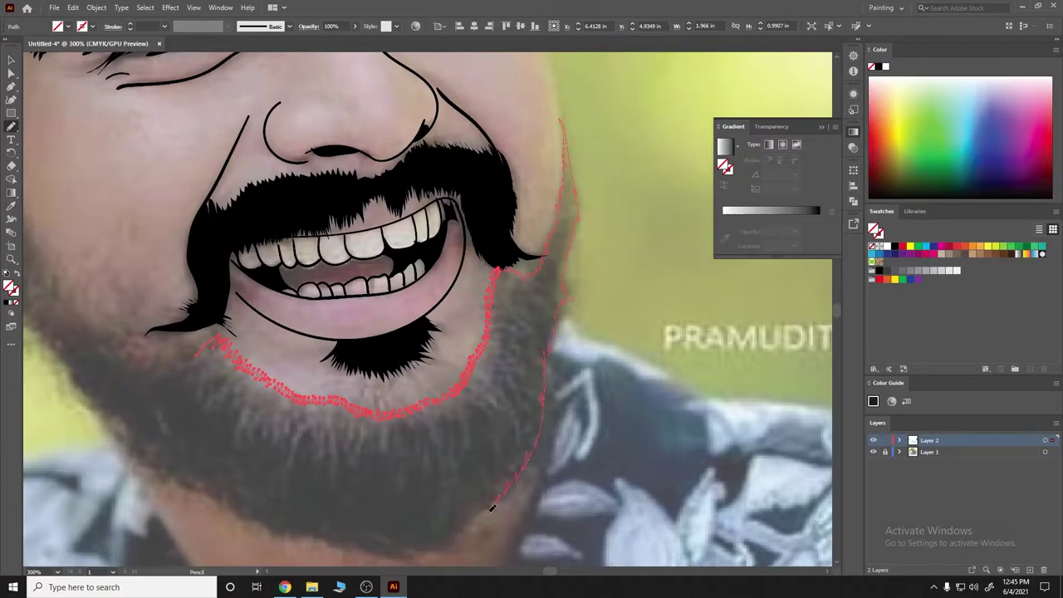
{"action": "left_click_drag", "start_coordinate": [491, 508], "coordinate": [455, 531]}
{"action": "scroll", "coordinate": [431, 430], "scroll_direction": "down", "scroll_amount": 3}
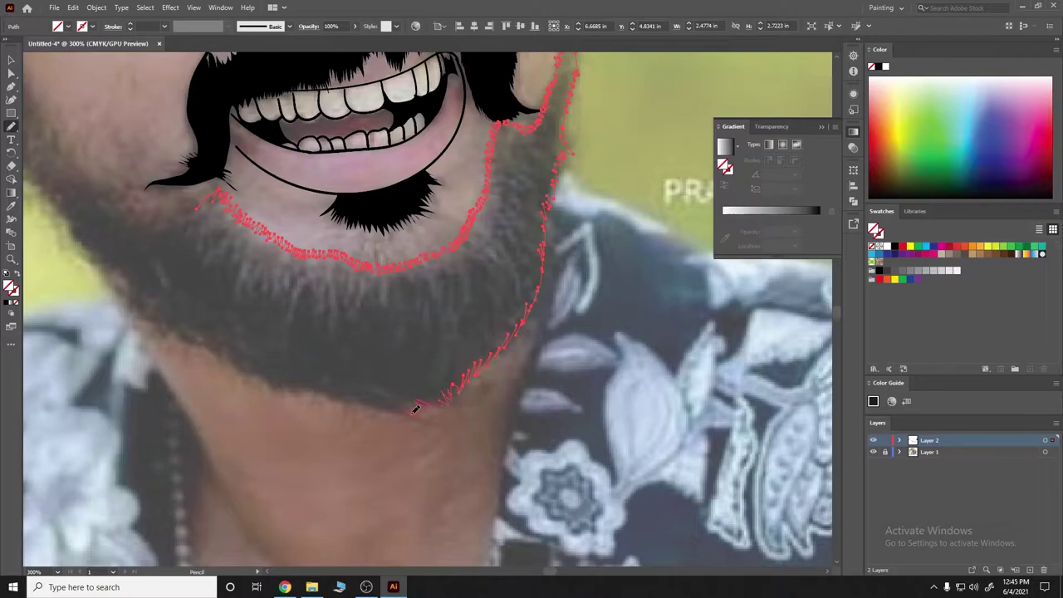
{"action": "left_click_drag", "start_coordinate": [415, 409], "coordinate": [254, 368]}
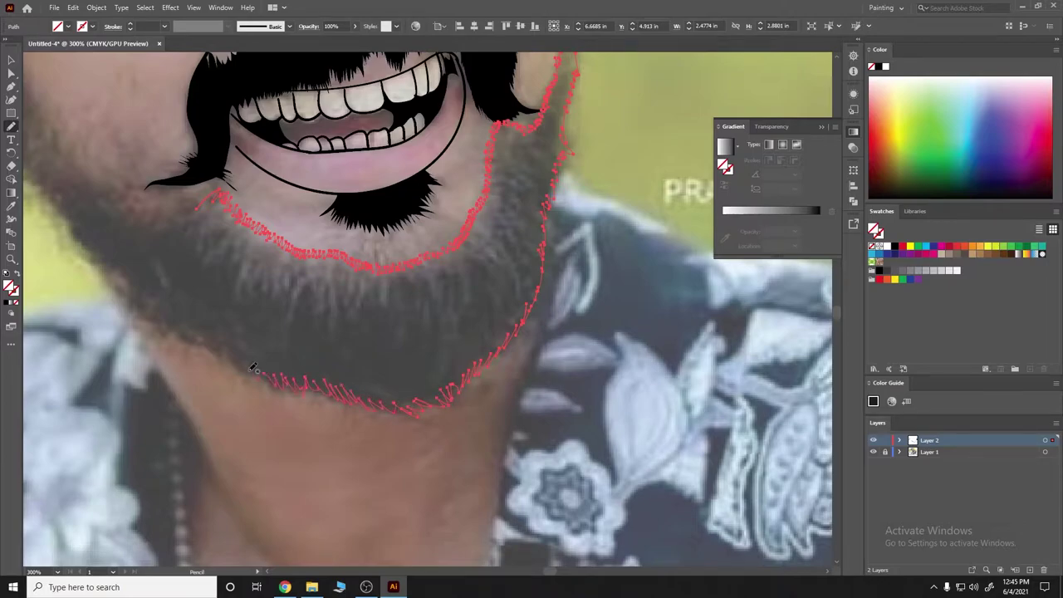
{"action": "key", "text": "ctrl+z"}
Finish the beard's left jaw edge, fill it black, and hide the reference photo
{"action": "mouse_move", "coordinate": [199, 336]}
{"action": "left_mouse_down"}
{"action": "mouse_move", "coordinate": [285, 340]}
{"action": "mouse_move", "coordinate": [431, 320]}
{"action": "mouse_move", "coordinate": [381, 295]}
{"action": "mouse_move", "coordinate": [347, 259]}
{"action": "left_mouse_up"}
{"action": "scroll", "coordinate": [278, 137], "scroll_direction": "up", "scroll_amount": 3}
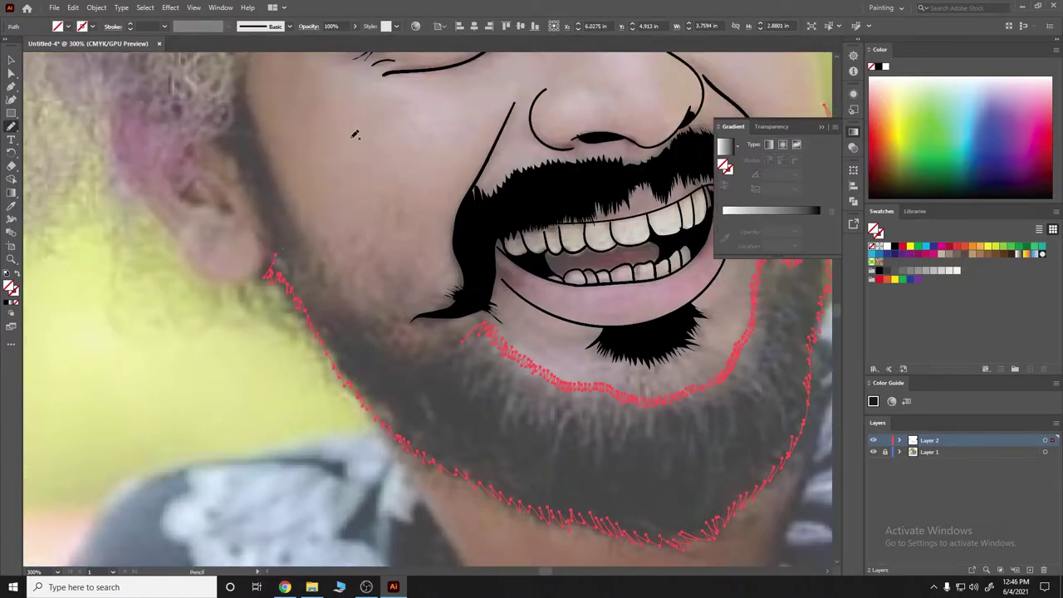
{"action": "mouse_move", "coordinate": [430, 406]}
{"action": "left_mouse_down"}
{"action": "mouse_move", "coordinate": [404, 416]}
{"action": "mouse_move", "coordinate": [363, 403]}
{"action": "mouse_move", "coordinate": [331, 354]}
{"action": "left_mouse_up"}
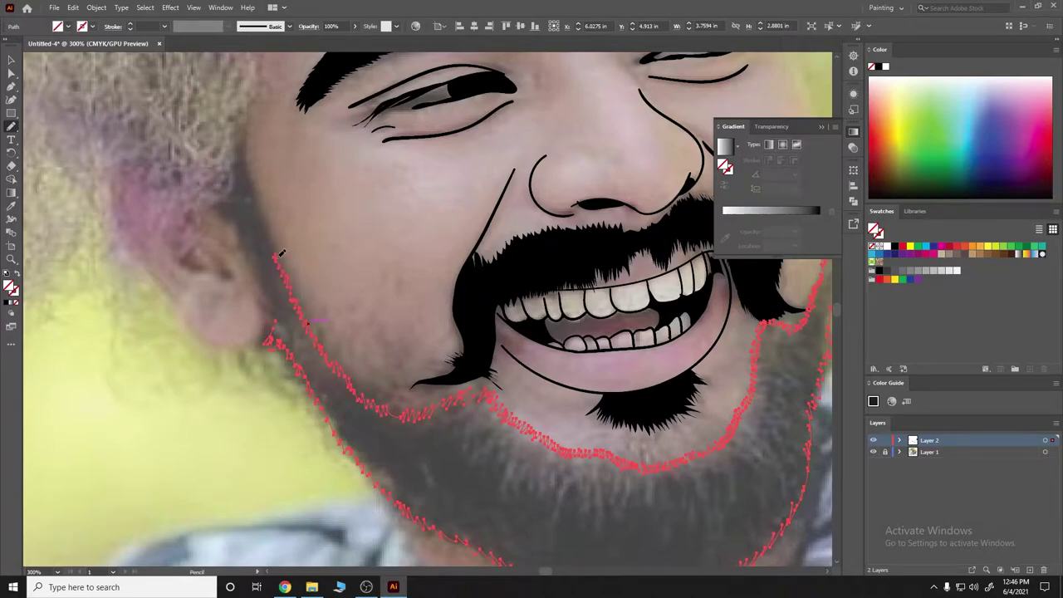
{"action": "left_click", "coordinate": [6, 303]}
{"action": "key", "text": "ctrl+minus"}
{"action": "key", "text": "ctrl+minus"}
{"action": "key", "text": "ctrl+minus"}
{"action": "left_click", "coordinate": [873, 451]}
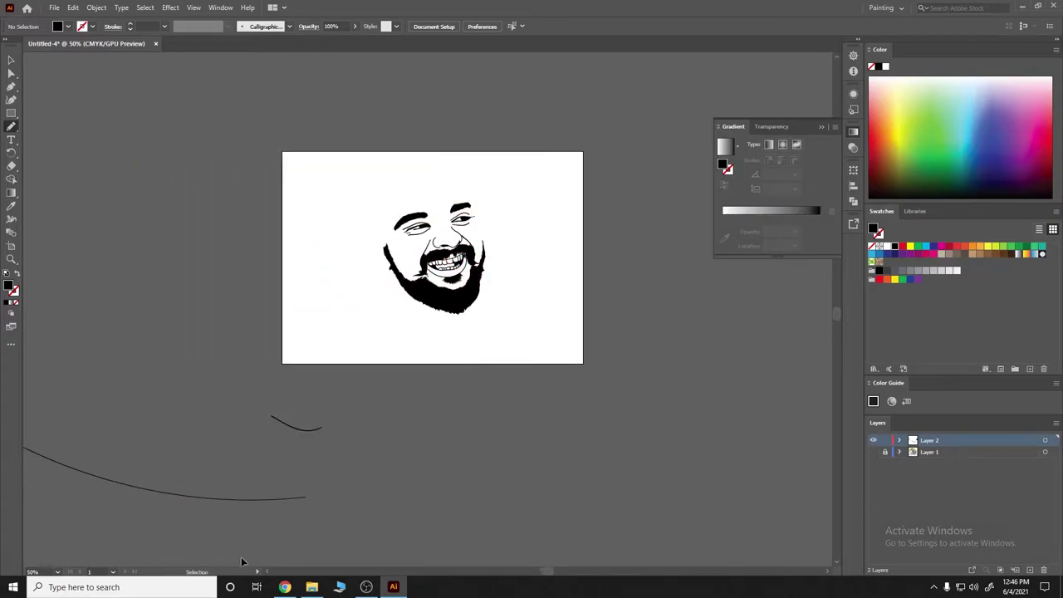
Show the reference photo again and set up the Paintbrush with a 0.5 pt black stroke
{"action": "key", "text": "shift+x"}
{"action": "key", "text": "ctrl+1"}
{"action": "left_click", "coordinate": [873, 451]}
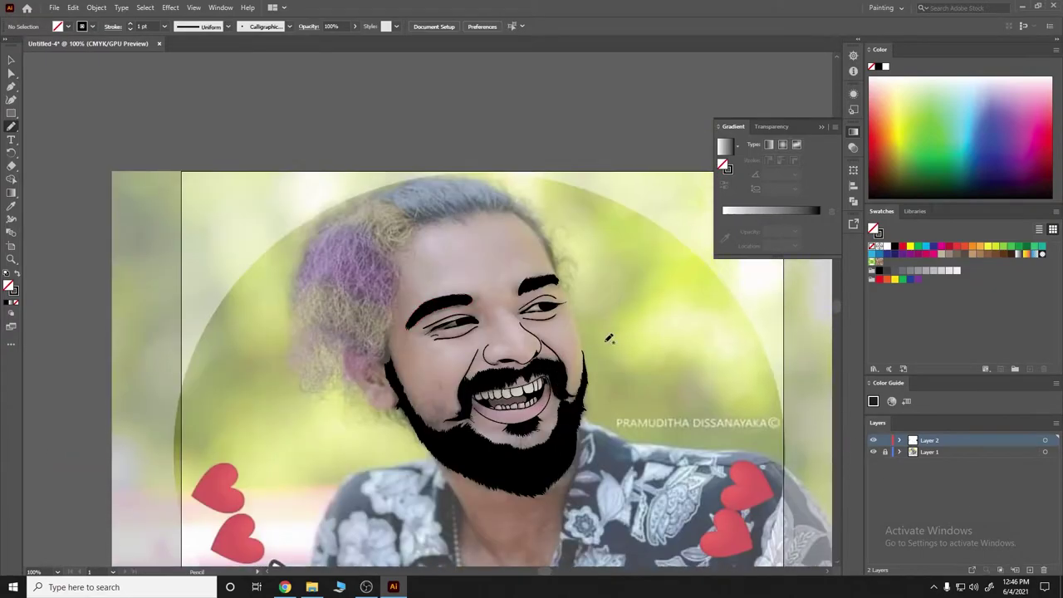
{"action": "key", "text": "ctrl+plus"}
{"action": "scroll", "coordinate": [415, 290], "scroll_direction": "up", "scroll_amount": 3}
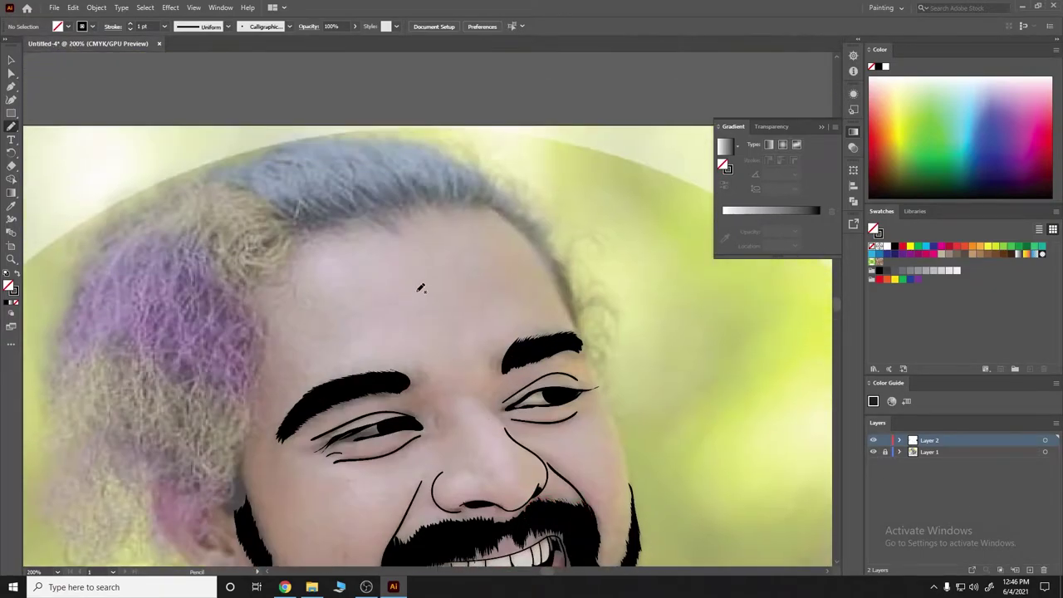
{"action": "right_click", "coordinate": [20, 124]}
{"action": "left_click", "coordinate": [58, 133]}
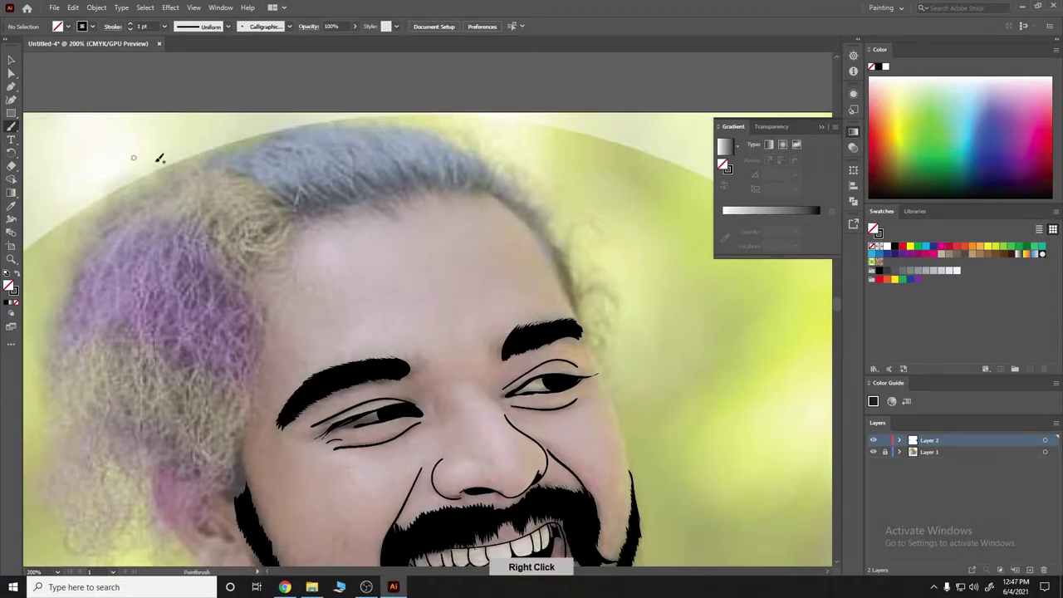
{"action": "left_click", "coordinate": [163, 25]}
{"action": "left_click", "coordinate": [176, 51]}
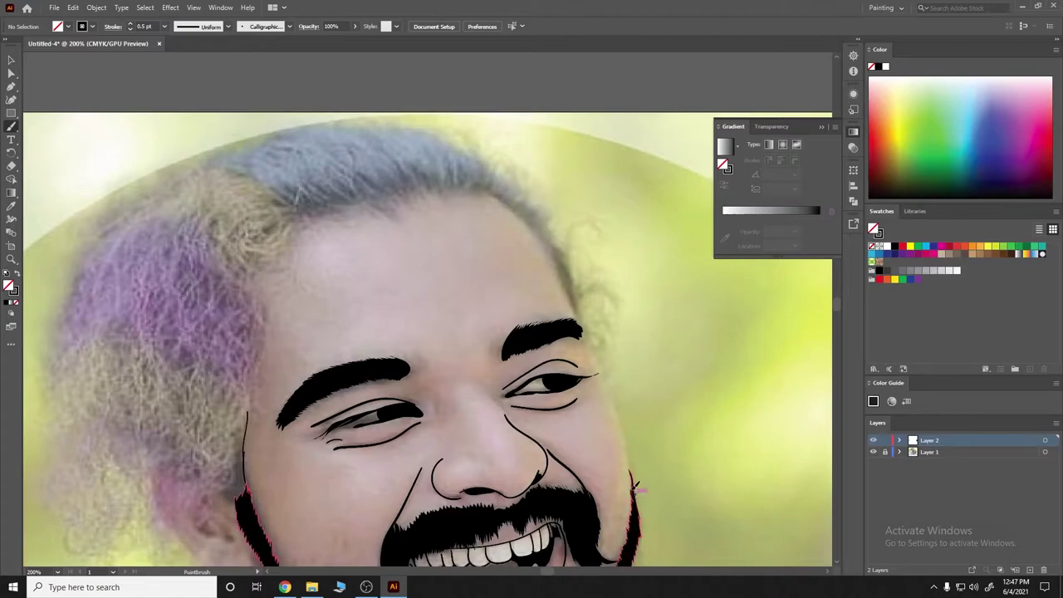
Paint the right cheek-to-temple contour and the left ear, then set stroke to 1 pt
{"action": "mouse_move", "coordinate": [627, 440]}
{"action": "left_mouse_down"}
{"action": "mouse_move", "coordinate": [587, 320]}
{"action": "mouse_move", "coordinate": [481, 184]}
{"action": "left_mouse_up"}
{"action": "scroll", "coordinate": [493, 216], "scroll_direction": "down", "scroll_amount": 2}
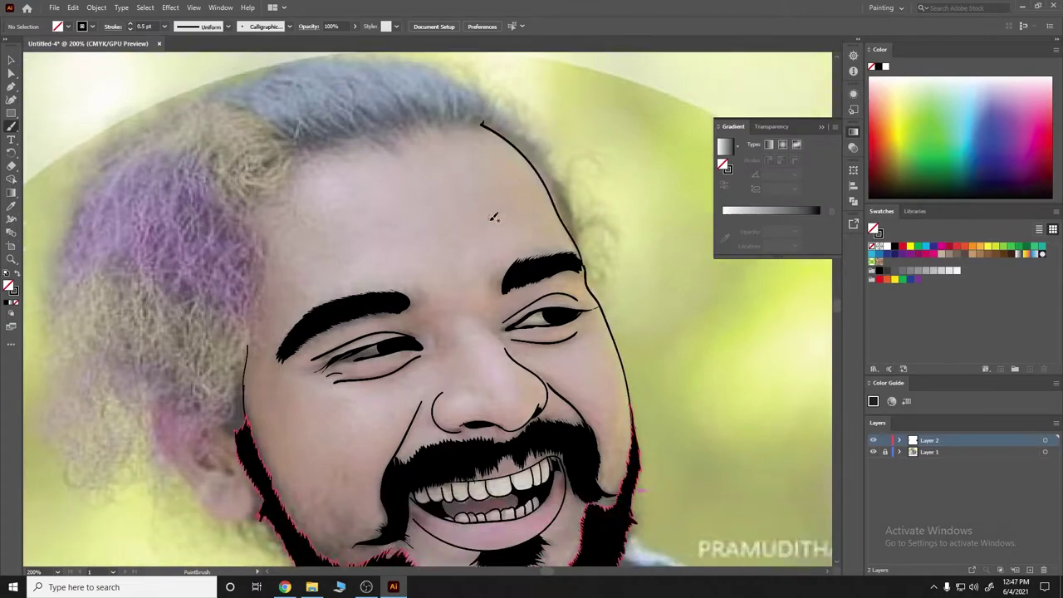
{"action": "scroll", "coordinate": [493, 216], "scroll_direction": "down", "scroll_amount": 8}
{"action": "left_click_drag", "start_coordinate": [263, 190], "coordinate": [169, 136]}
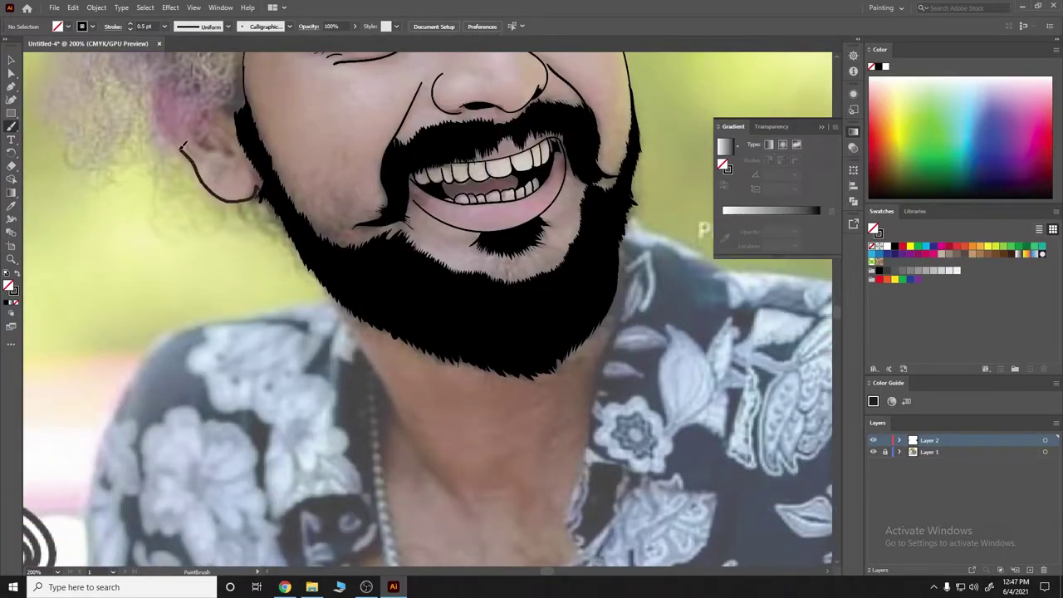
{"action": "scroll", "coordinate": [190, 96], "scroll_direction": "up", "scroll_amount": 3}
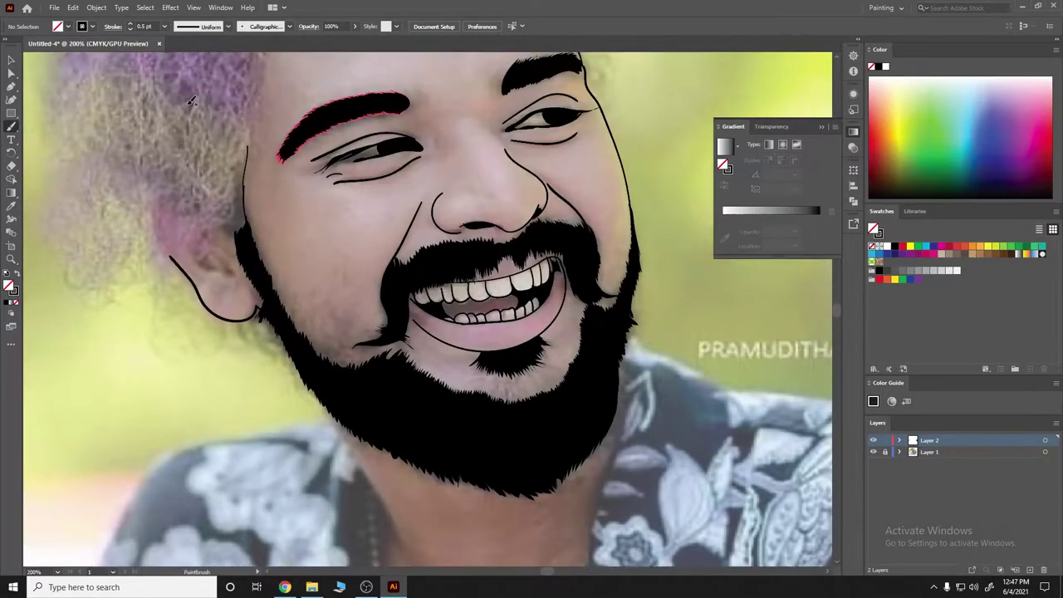
{"action": "scroll", "coordinate": [249, 233], "scroll_direction": "up", "scroll_amount": 3}
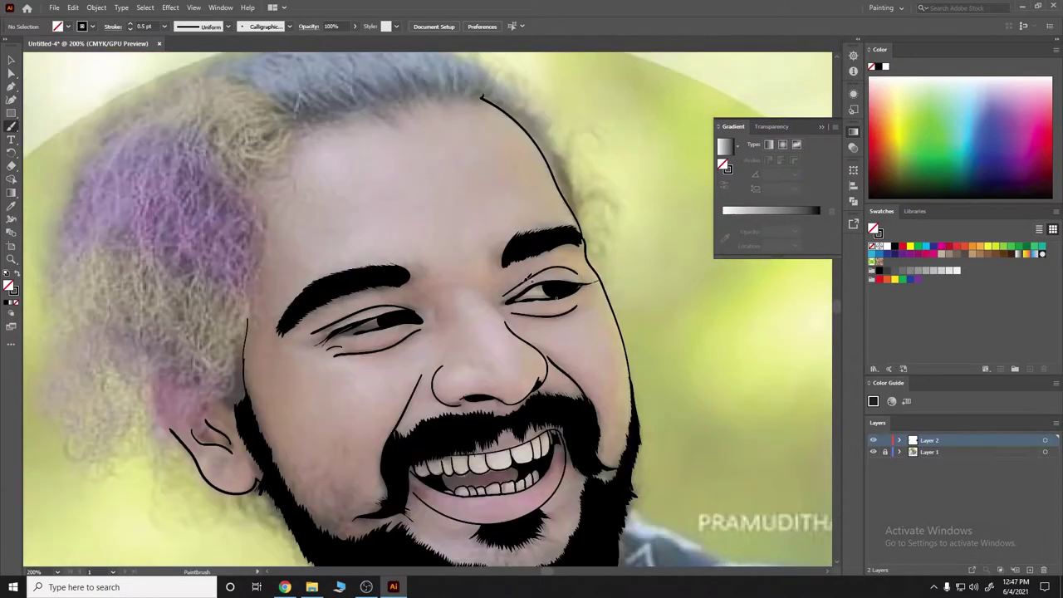
{"action": "scroll", "coordinate": [432, 192], "scroll_direction": "down", "scroll_amount": 8}
{"action": "scroll", "coordinate": [433, 192], "scroll_direction": "down", "scroll_amount": 1}
{"action": "left_click", "coordinate": [164, 26]}
{"action": "left_click", "coordinate": [179, 77]}
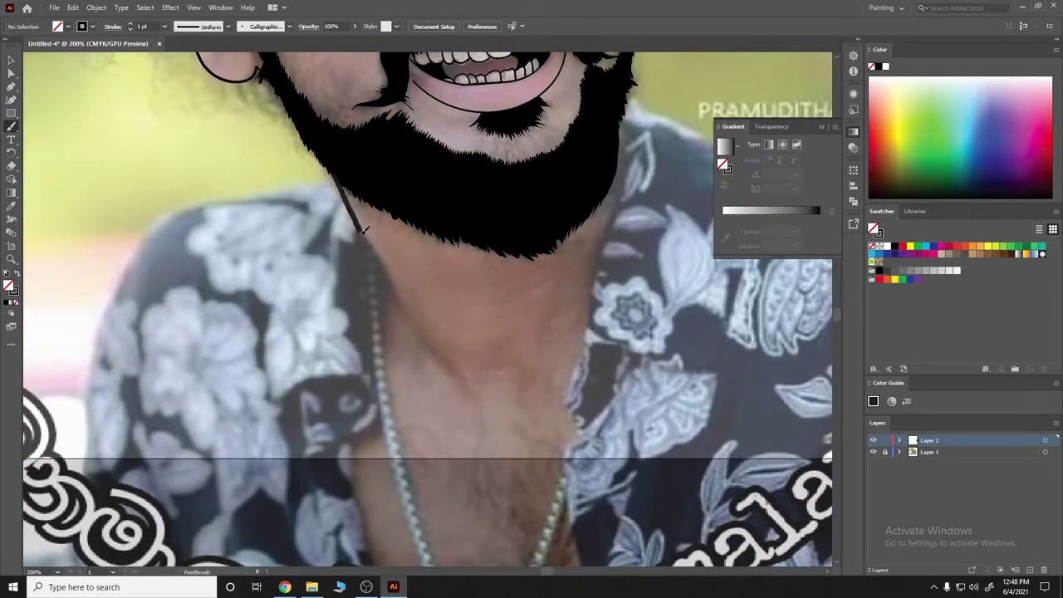
Paint both sides of the neck and a wavy ragged edge below it
{"action": "left_click_drag", "start_coordinate": [338, 176], "coordinate": [407, 311]}
{"action": "left_click_drag", "start_coordinate": [618, 170], "coordinate": [571, 353]}
{"action": "scroll", "coordinate": [538, 191], "scroll_direction": "down", "scroll_amount": 4}
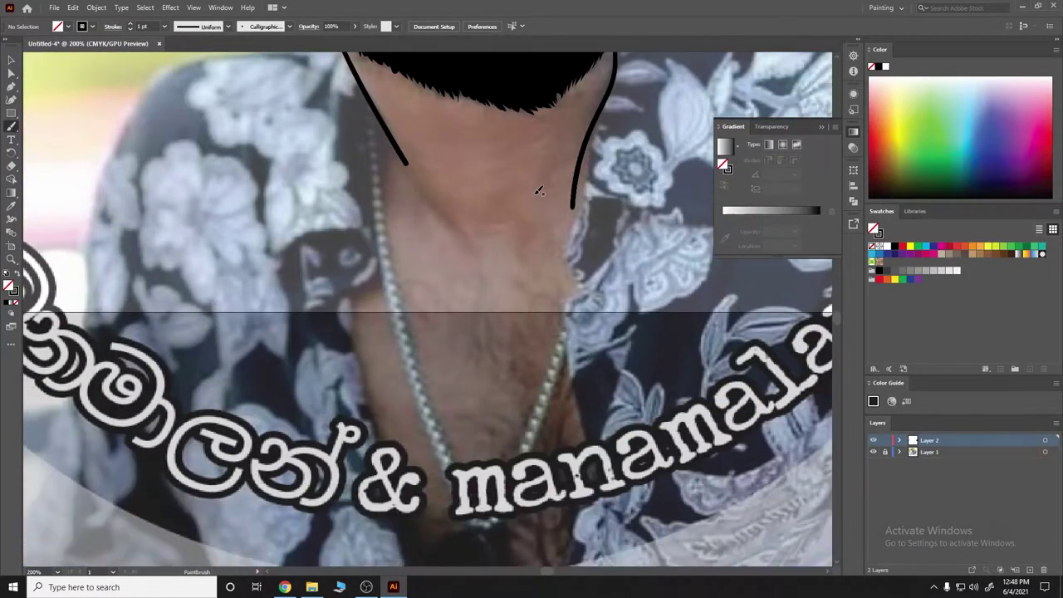
{"action": "left_click_drag", "start_coordinate": [368, 94], "coordinate": [367, 180]}
{"action": "double_click", "coordinate": [12, 127]}
{"action": "left_click", "coordinate": [536, 362]}
{"action": "mouse_move", "coordinate": [362, 185]}
{"action": "left_mouse_down"}
{"action": "mouse_move", "coordinate": [356, 261]}
{"action": "mouse_move", "coordinate": [378, 204]}
{"action": "left_mouse_up"}
{"action": "mouse_move", "coordinate": [593, 116]}
{"action": "left_mouse_down"}
{"action": "mouse_move", "coordinate": [608, 226]}
{"action": "mouse_move", "coordinate": [592, 287]}
{"action": "left_mouse_up"}
{"action": "mouse_move", "coordinate": [565, 223]}
{"action": "left_mouse_down"}
{"action": "mouse_move", "coordinate": [464, 300]}
{"action": "mouse_move", "coordinate": [378, 205]}
{"action": "left_mouse_up"}
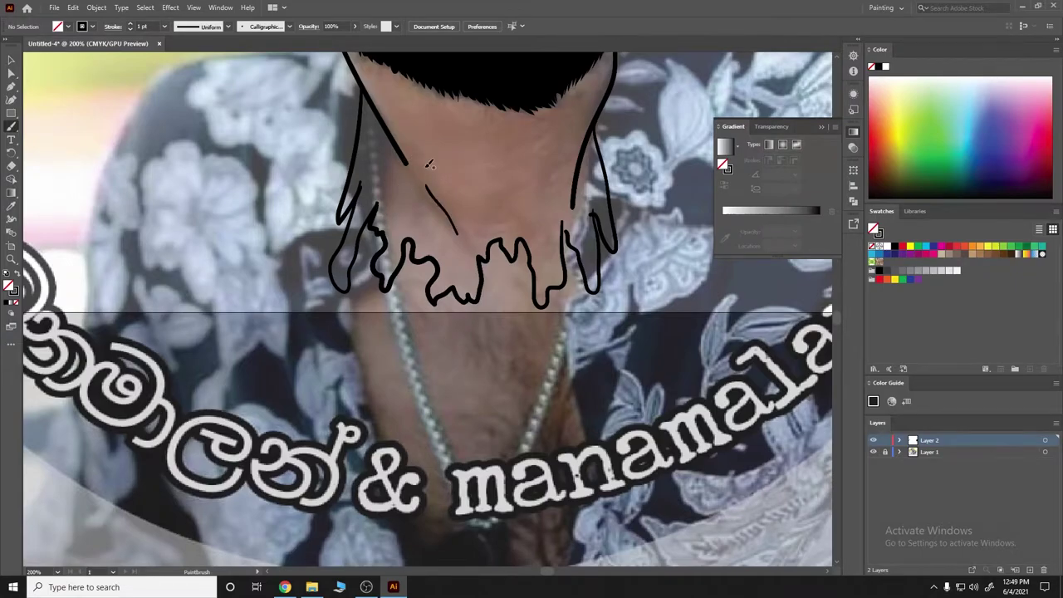
Outline the right shoulder, the left collar and the left shoulder line
{"action": "scroll", "coordinate": [463, 231], "scroll_direction": "up", "scroll_amount": 3}
{"action": "key", "text": "ctrl+minus"}
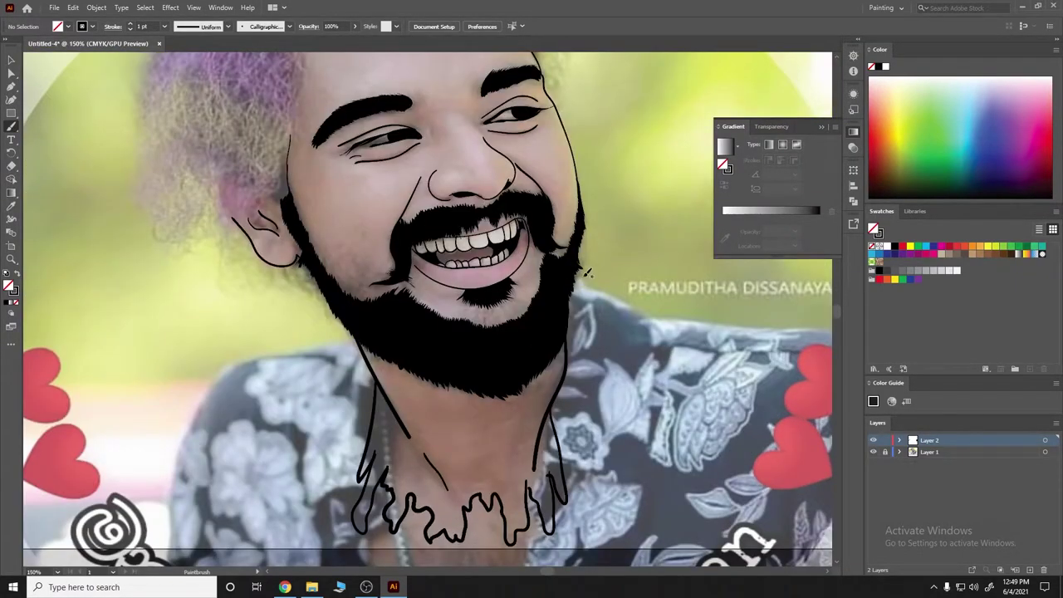
{"action": "mouse_move", "coordinate": [587, 272]}
{"action": "left_mouse_down"}
{"action": "mouse_move", "coordinate": [583, 508]}
{"action": "mouse_move", "coordinate": [559, 532]}
{"action": "left_mouse_up"}
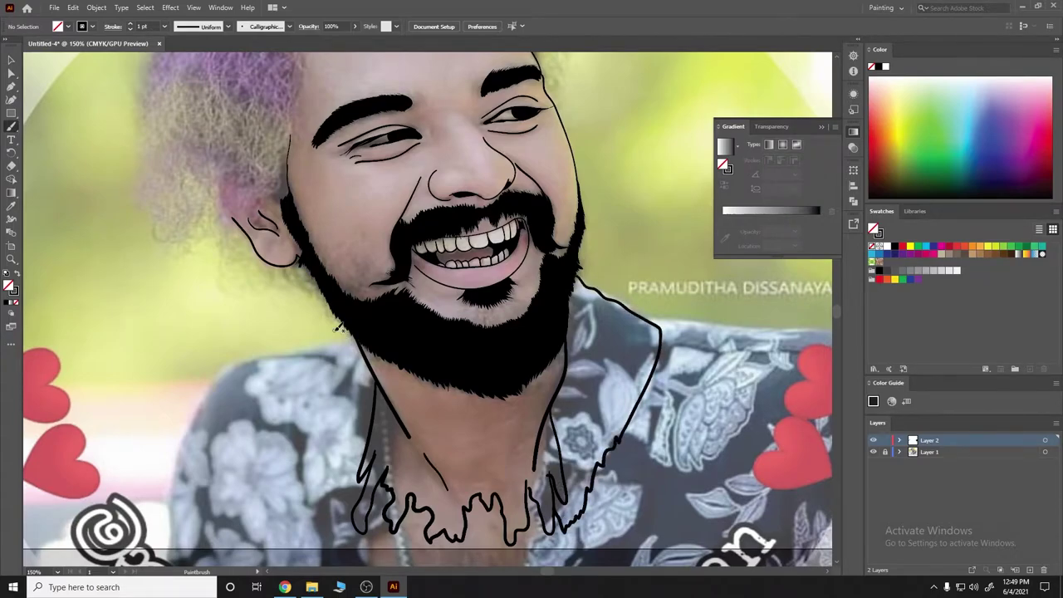
{"action": "scroll", "coordinate": [345, 328], "scroll_direction": "down", "scroll_amount": 3}
{"action": "mouse_move", "coordinate": [359, 257]}
{"action": "left_mouse_down"}
{"action": "mouse_move", "coordinate": [332, 326]}
{"action": "mouse_move", "coordinate": [320, 281]}
{"action": "mouse_move", "coordinate": [238, 288]}
{"action": "mouse_move", "coordinate": [188, 355]}
{"action": "mouse_move", "coordinate": [225, 436]}
{"action": "mouse_move", "coordinate": [301, 447]}
{"action": "mouse_move", "coordinate": [314, 465]}
{"action": "mouse_move", "coordinate": [326, 415]}
{"action": "mouse_move", "coordinate": [361, 408]}
{"action": "left_mouse_up"}
{"action": "scroll", "coordinate": [355, 287], "scroll_direction": "up", "scroll_amount": 1}
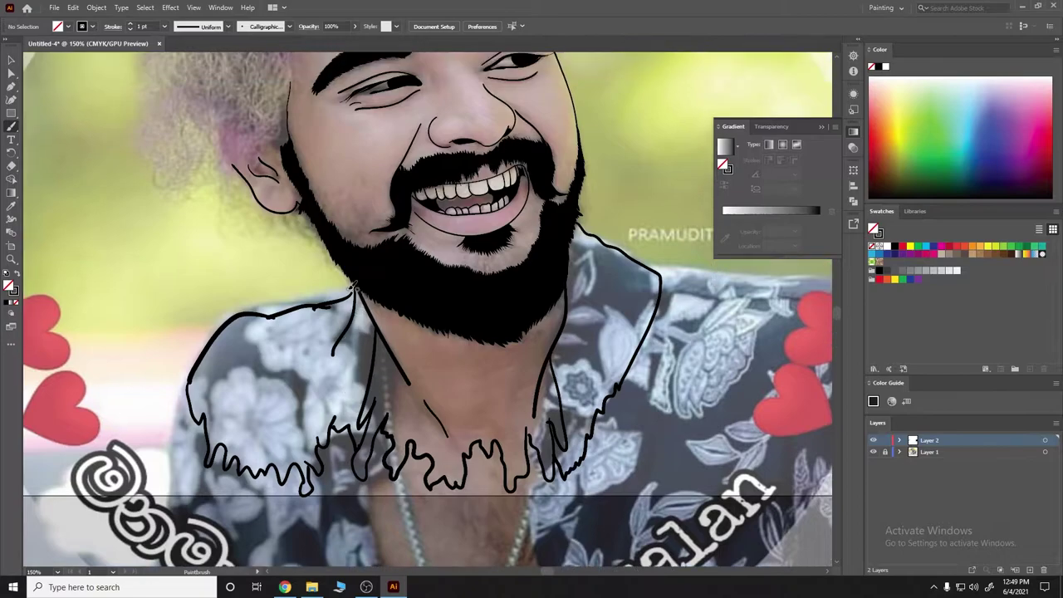
{"action": "left_click_drag", "start_coordinate": [278, 318], "coordinate": [356, 291]}
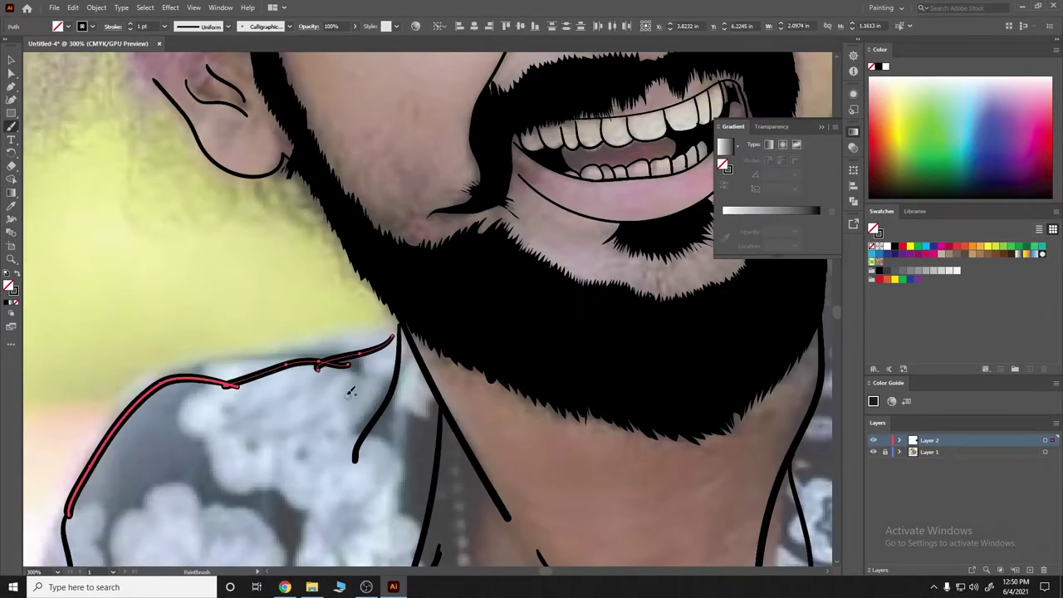
{"action": "key", "text": "b"}
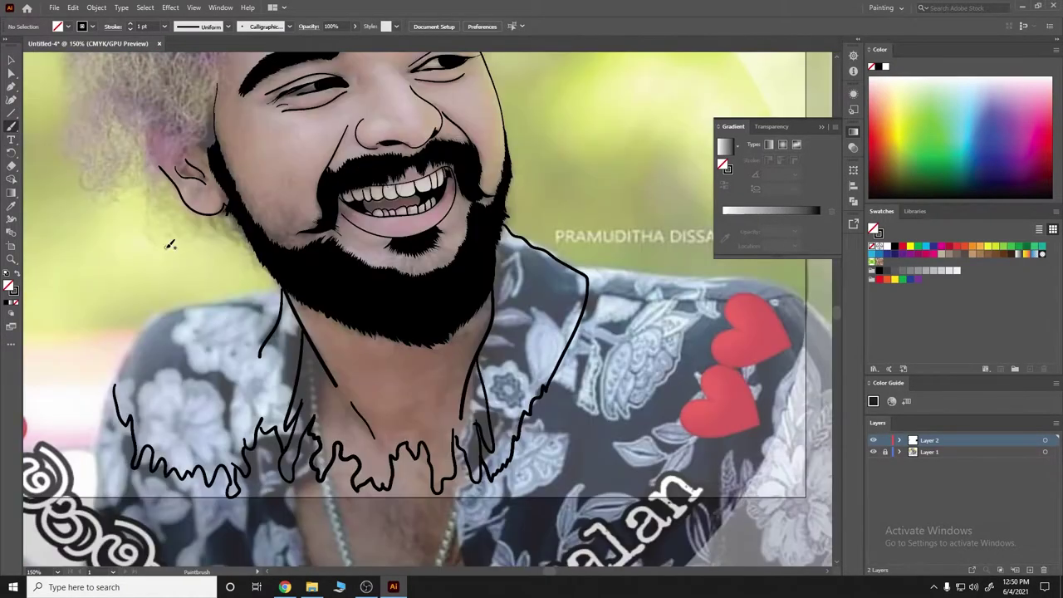
{"action": "left_click_drag", "start_coordinate": [287, 285], "coordinate": [215, 295]}
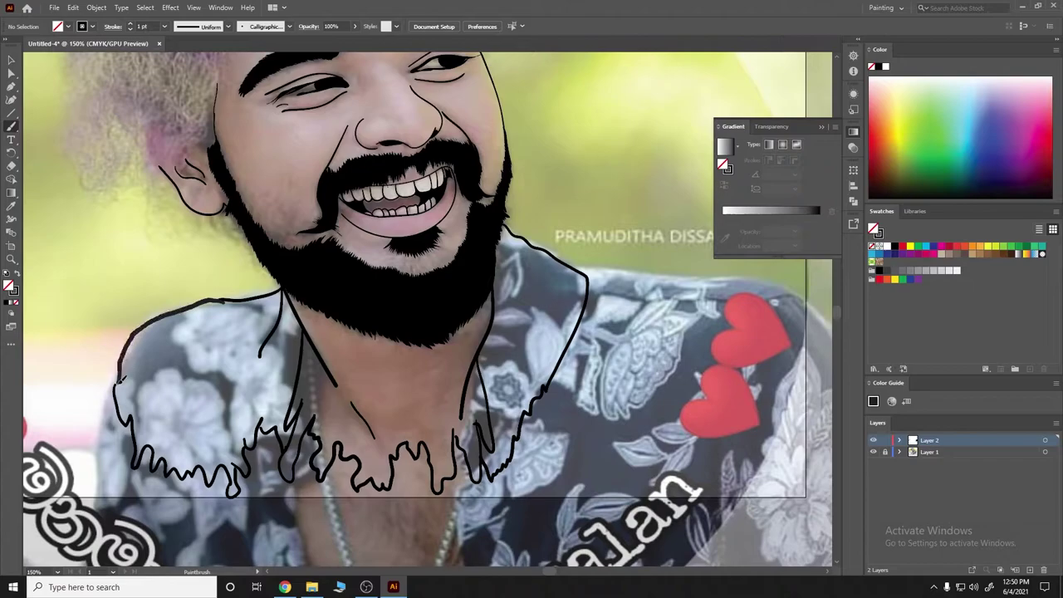
{"action": "scroll", "coordinate": [171, 161], "scroll_direction": "up", "scroll_amount": 10}
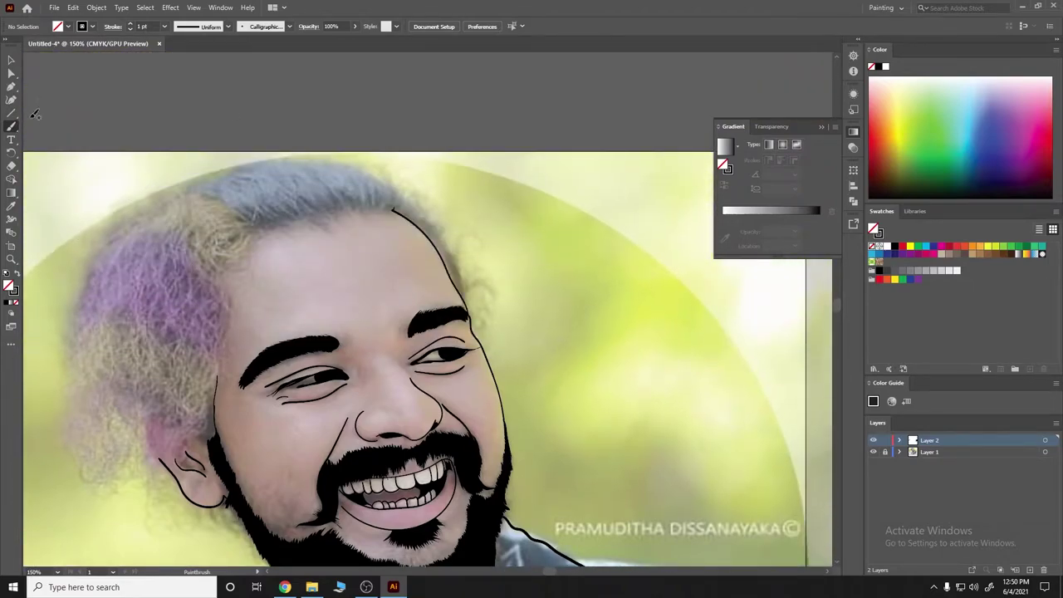
Trace the jagged hairline and top of the head as a solid black hair shape
{"action": "key", "text": "n"}
{"action": "scroll", "coordinate": [330, 212], "scroll_direction": "up", "scroll_amount": 1}
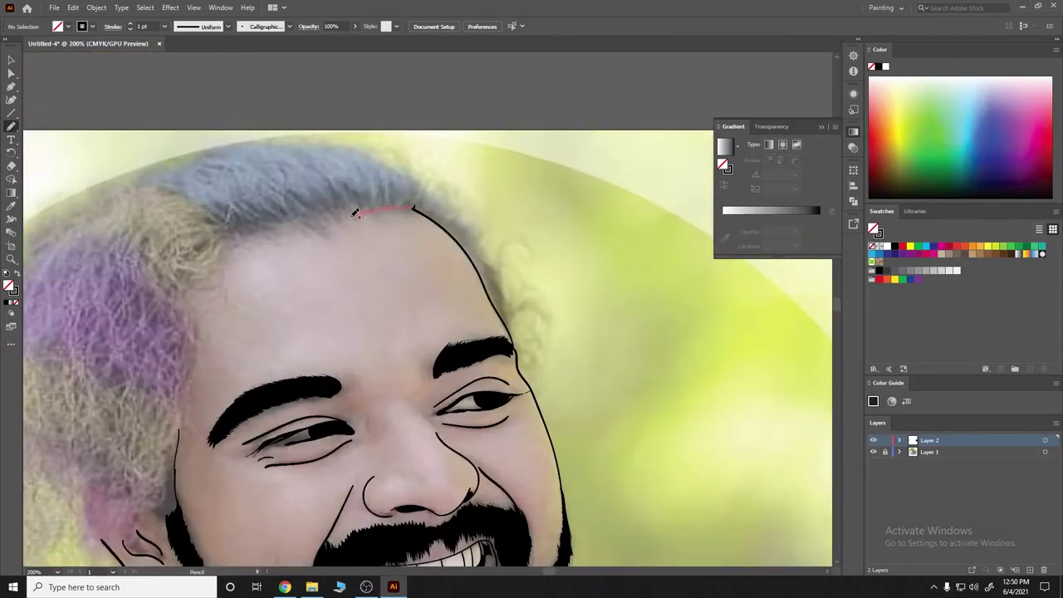
{"action": "left_click_drag", "start_coordinate": [355, 213], "coordinate": [295, 226]}
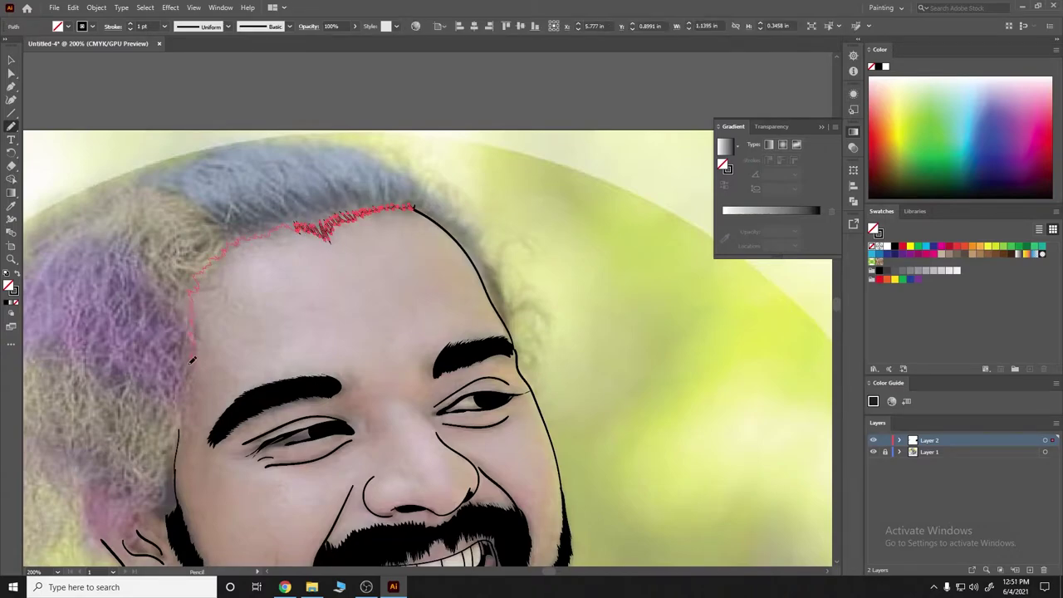
{"action": "left_click_drag", "start_coordinate": [182, 419], "coordinate": [176, 430]}
{"action": "left_click_drag", "start_coordinate": [413, 203], "coordinate": [359, 148]}
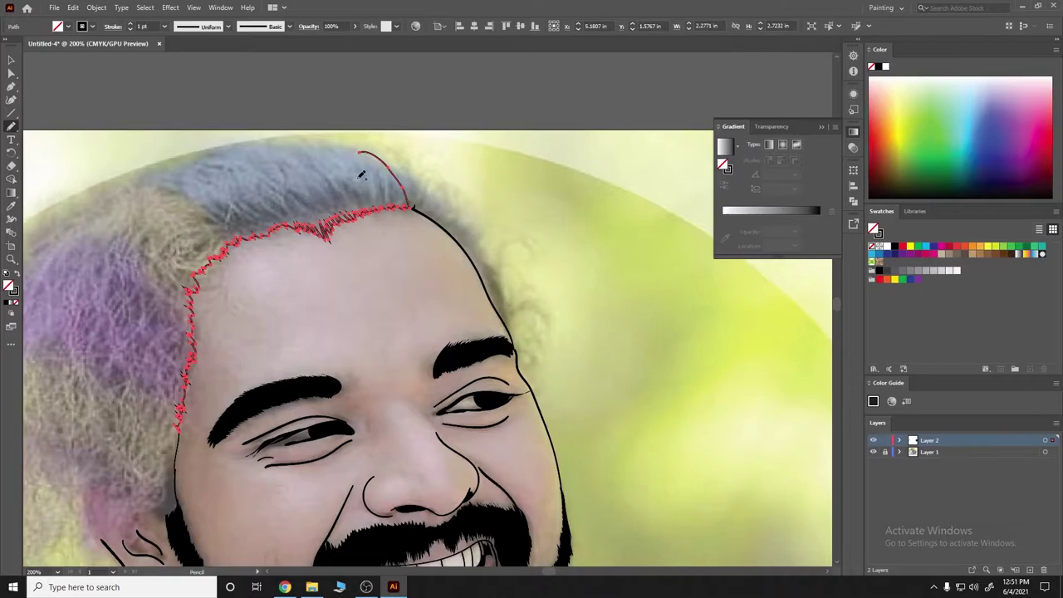
{"action": "scroll", "coordinate": [358, 166], "scroll_direction": "up", "scroll_amount": 2}
{"action": "left_click_drag", "start_coordinate": [304, 207], "coordinate": [121, 249]}
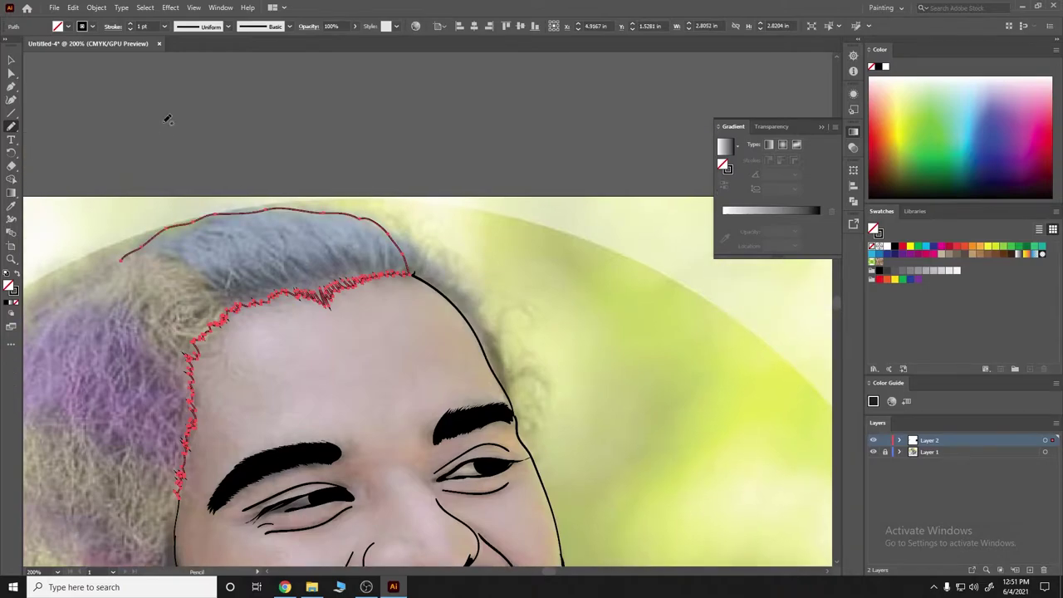
{"action": "key", "text": "ctrl+minus"}
{"action": "key", "text": "ctrl+minus"}
{"action": "scroll", "coordinate": [188, 348], "scroll_direction": "down", "scroll_amount": 2}
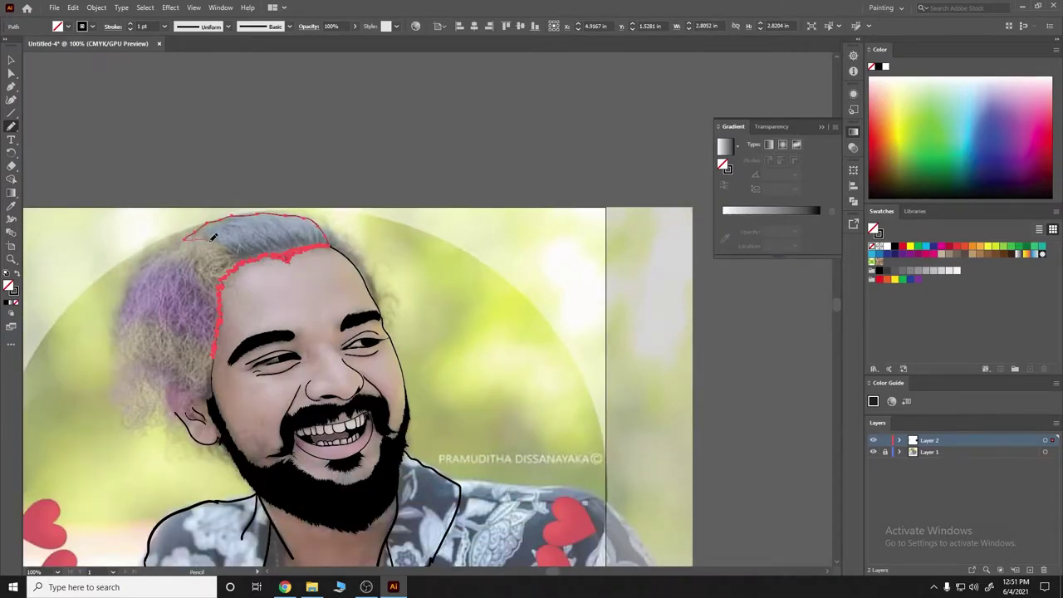
{"action": "left_click", "coordinate": [16, 281]}
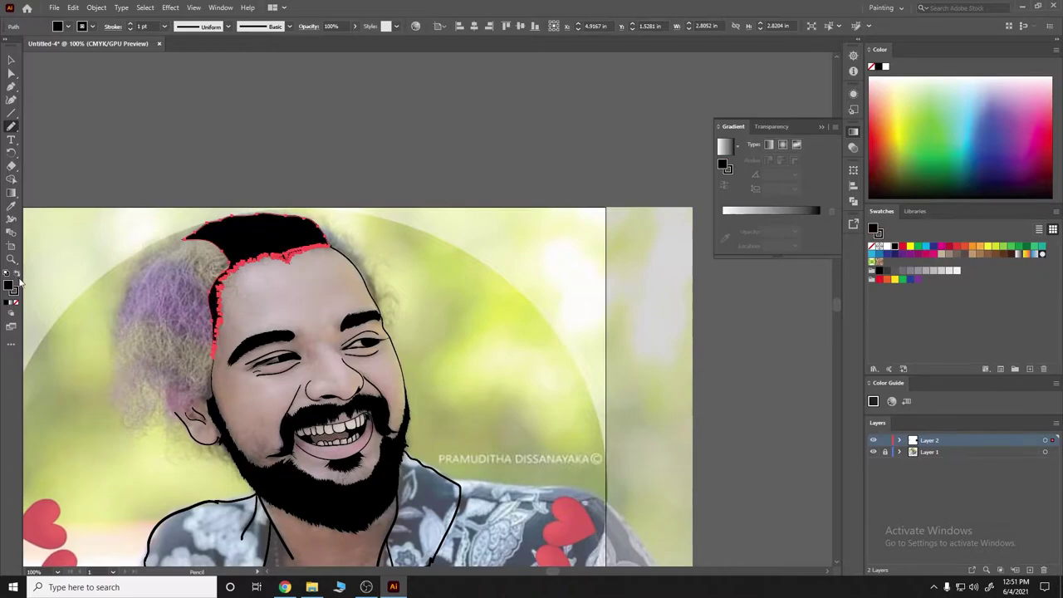
{"action": "key", "text": "ctrl+shift+a"}
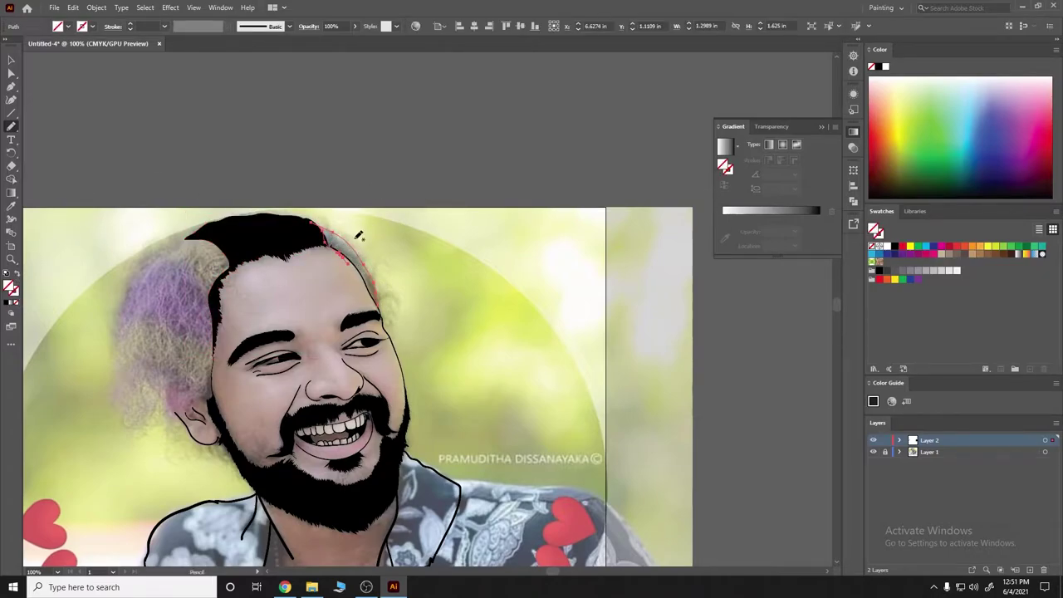
Redraw the right side of the head outline along the forehead and temple
{"action": "key", "text": "ctrl+plus"}
{"action": "key", "text": "ctrl+plus"}
{"action": "key", "text": "ctrl+plus"}
{"action": "mouse_move", "coordinate": [645, 418]}
{"action": "left_mouse_down"}
{"action": "mouse_move", "coordinate": [616, 304]}
{"action": "mouse_move", "coordinate": [452, 181]}
{"action": "left_mouse_up"}
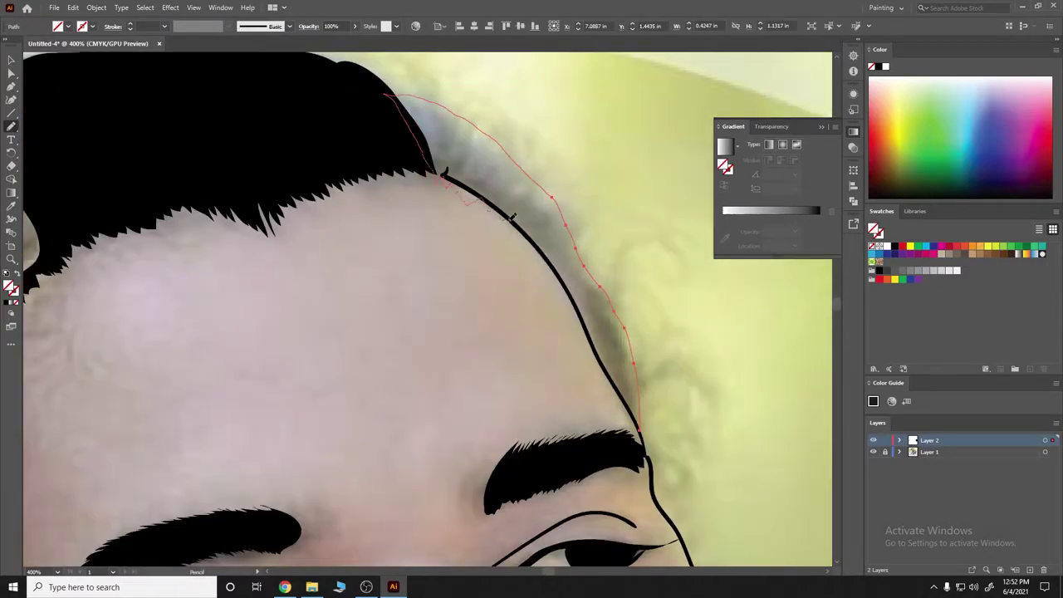
{"action": "left_click_drag", "start_coordinate": [564, 284], "coordinate": [583, 321]}
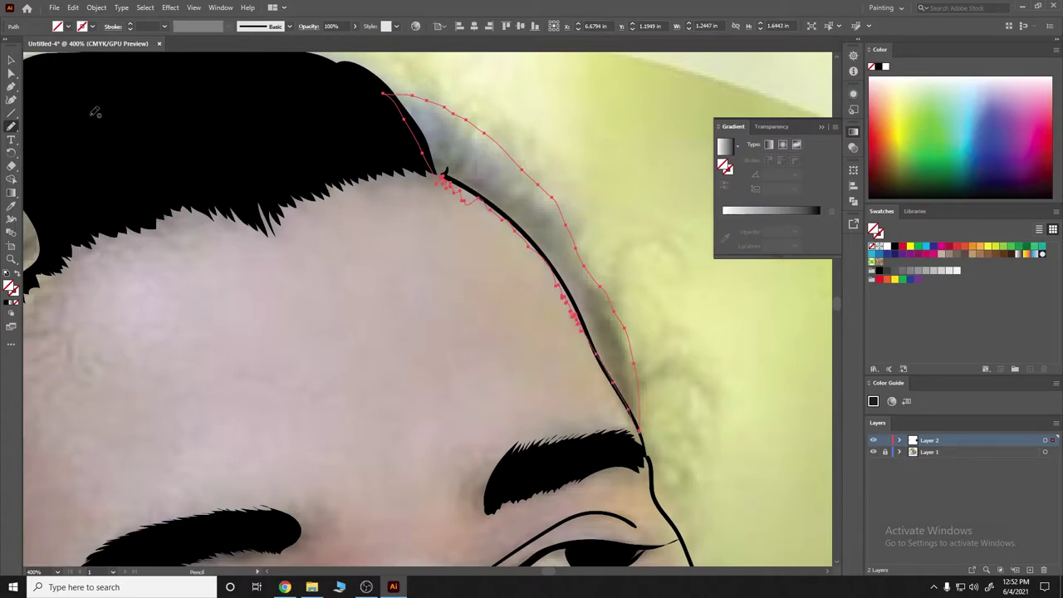
{"action": "left_click", "coordinate": [501, 178], "text": "ctrl"}
Zoom out and toggle the reference photo off and on to check the line art
{"action": "key", "text": "ctrl+1"}
{"action": "scroll", "coordinate": [415, 267], "scroll_direction": "down", "scroll_amount": 3}
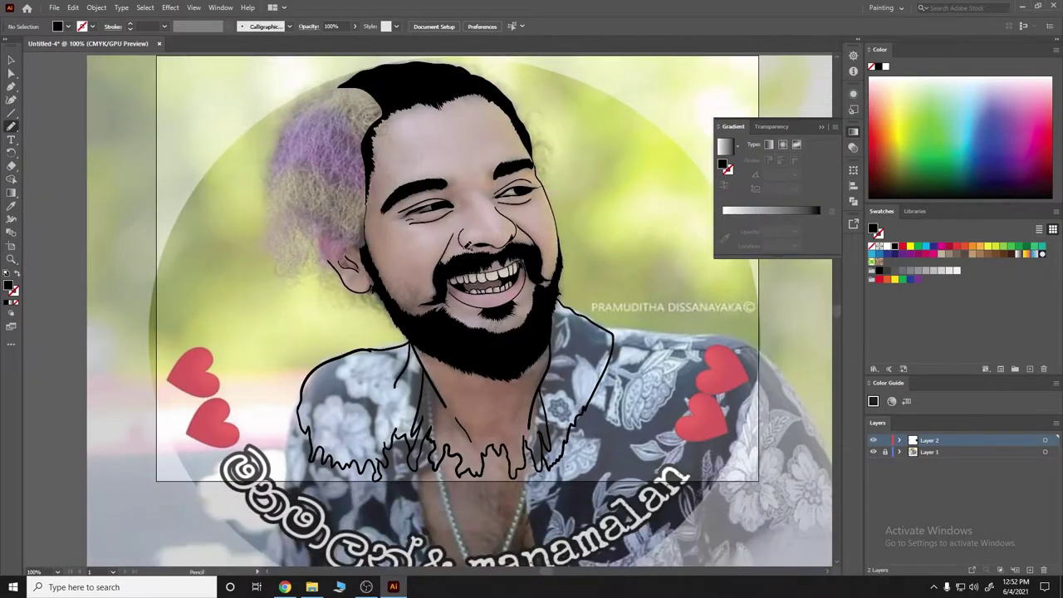
{"action": "left_click", "coordinate": [872, 452]}
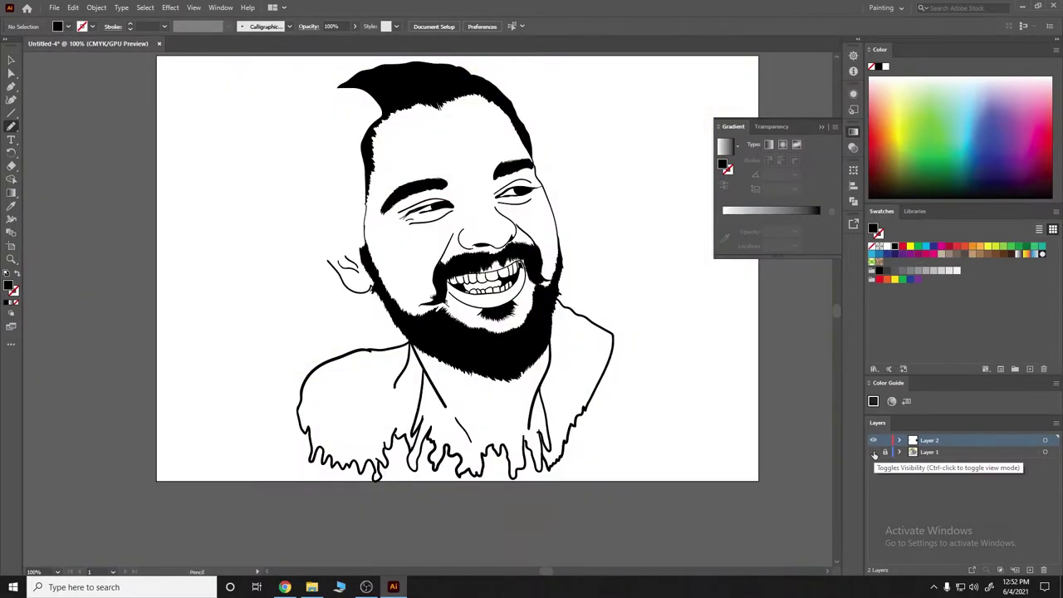
{"action": "left_click", "coordinate": [872, 452]}
{"action": "scroll", "coordinate": [646, 260], "scroll_direction": "down", "scroll_amount": 3}
{"action": "scroll", "coordinate": [646, 260], "scroll_direction": "up", "scroll_amount": 2, "text": "alt"}
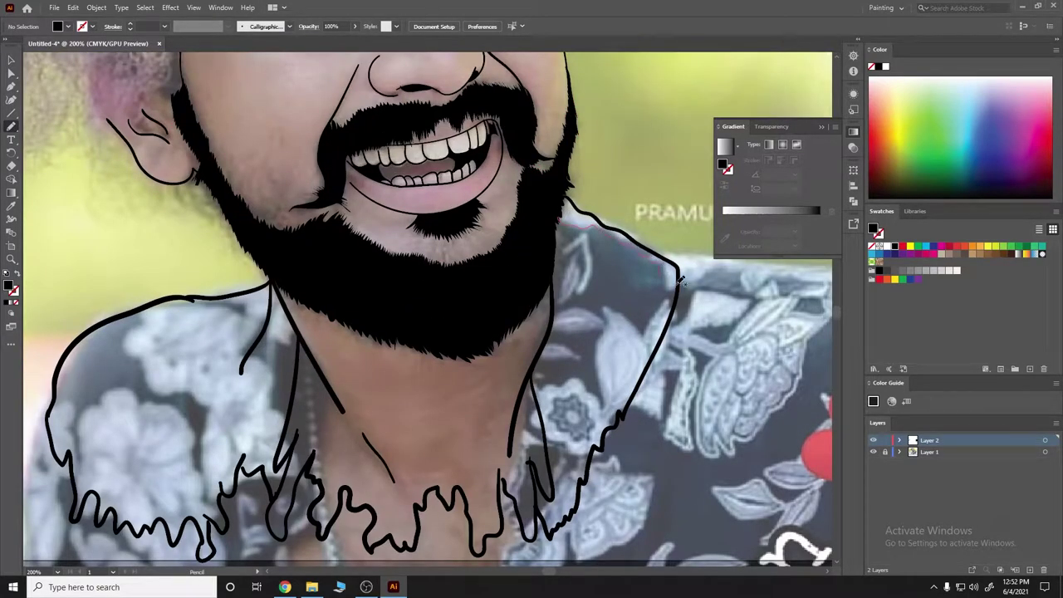
Draw black shadow shapes and leaf and flower edges on the right shoulder
{"action": "left_click_drag", "start_coordinate": [679, 279], "coordinate": [554, 193]}
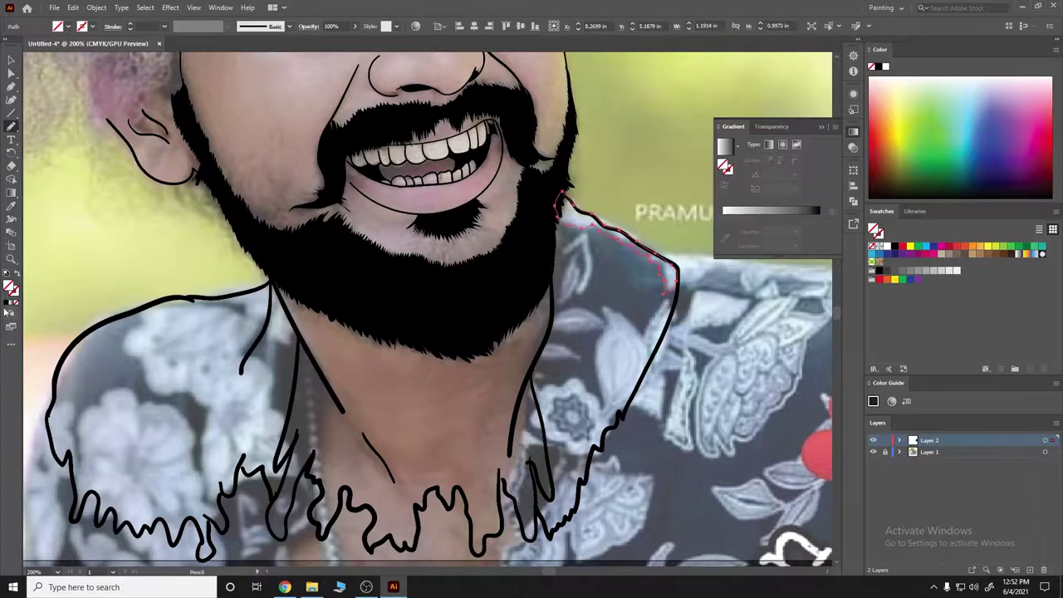
{"action": "left_click", "coordinate": [58, 276], "text": "ctrl"}
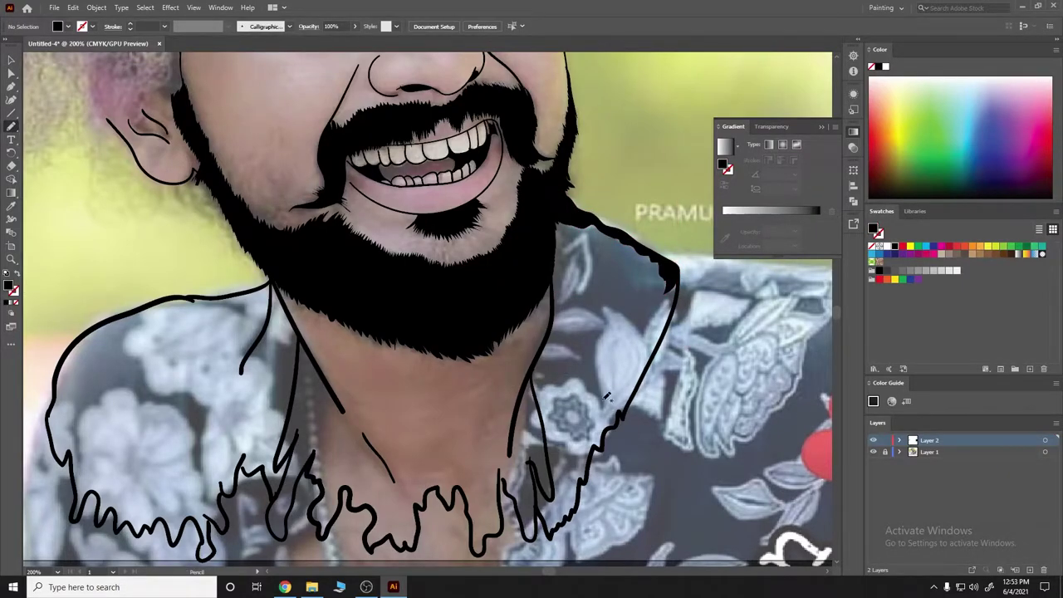
{"action": "mouse_move", "coordinate": [606, 398]}
{"action": "left_mouse_down"}
{"action": "mouse_move", "coordinate": [638, 324]}
{"action": "mouse_move", "coordinate": [613, 424]}
{"action": "left_mouse_up"}
{"action": "left_click_drag", "start_coordinate": [648, 378], "coordinate": [631, 307]}
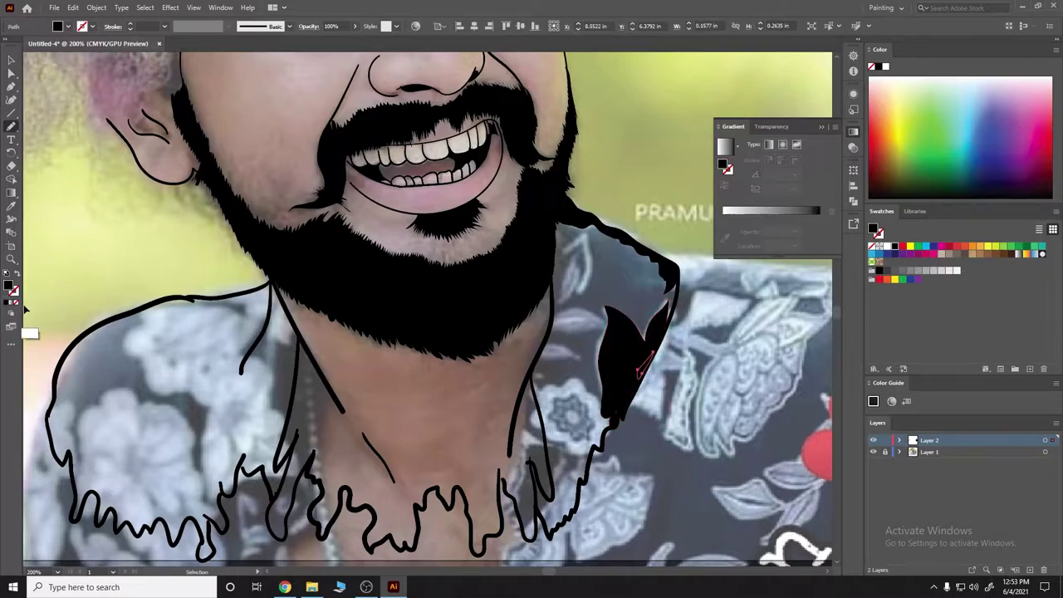
{"action": "left_click_drag", "start_coordinate": [592, 390], "coordinate": [612, 423]}
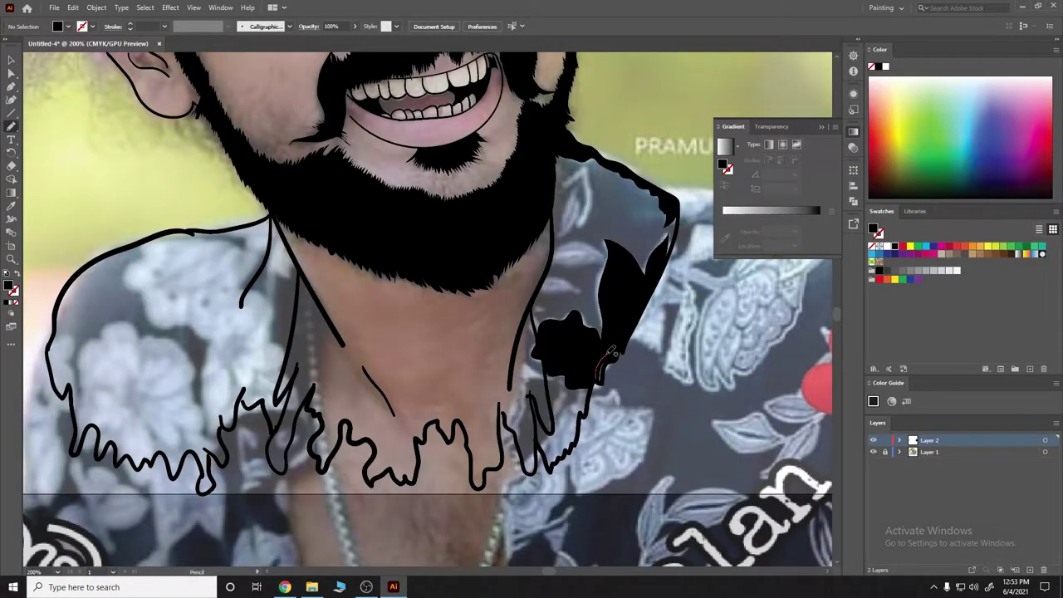
{"action": "left_click_drag", "start_coordinate": [615, 339], "coordinate": [598, 380]}
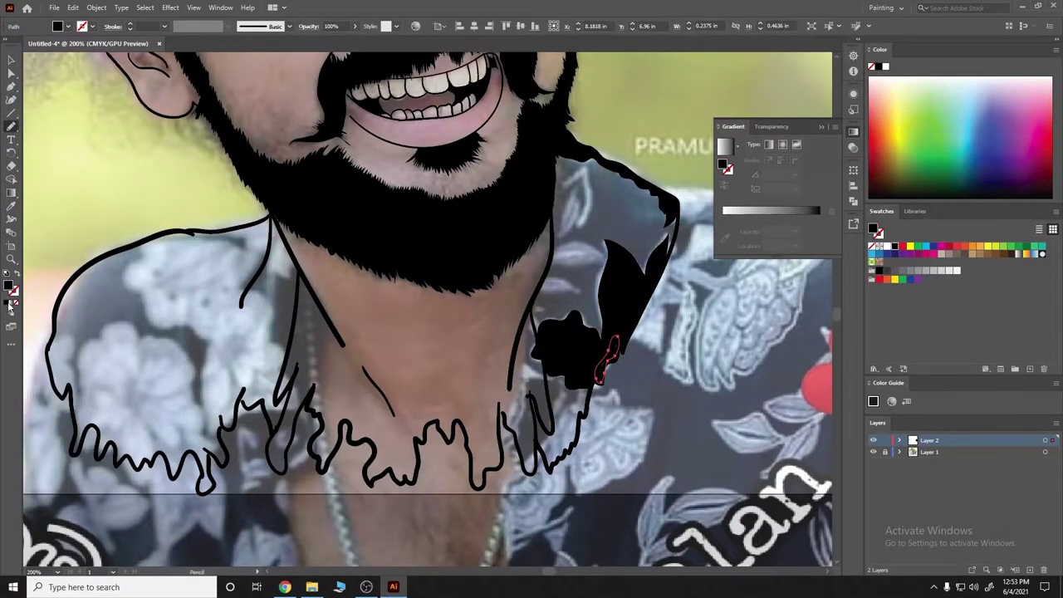
{"action": "key", "text": "ctrl+shift+a"}
{"action": "left_click_drag", "start_coordinate": [595, 197], "coordinate": [572, 204]}
{"action": "key", "text": "ctrl+shift+a"}
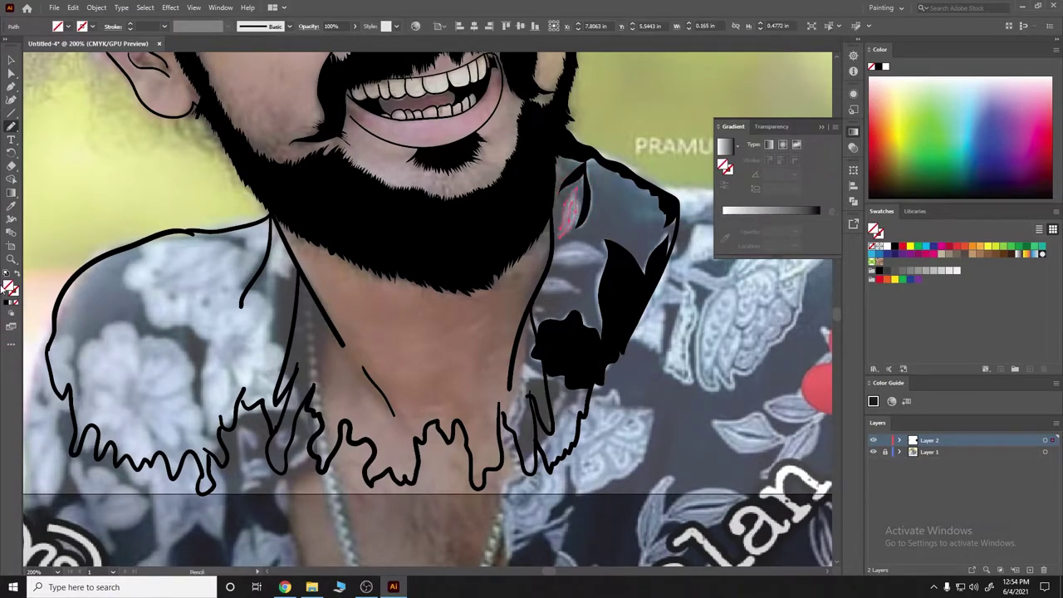
{"action": "key", "text": "ctrl+shift+a"}
{"action": "mouse_move", "coordinate": [579, 290]}
{"action": "left_mouse_down"}
{"action": "mouse_move", "coordinate": [538, 284]}
{"action": "mouse_move", "coordinate": [557, 258]}
{"action": "left_mouse_up"}
{"action": "key", "text": "ctrl+shift+a"}
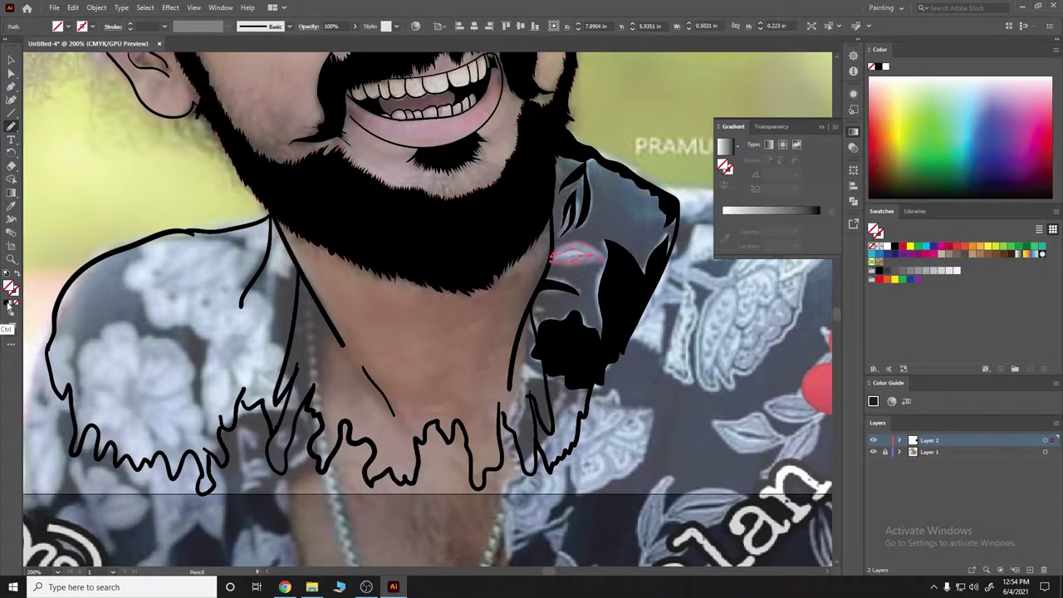
Add black strokes down the shoulder edge, from the neck, and a small detail
{"action": "scroll", "coordinate": [241, 237], "scroll_direction": "down", "scroll_amount": 2}
{"action": "scroll", "coordinate": [244, 235], "scroll_direction": "down", "scroll_amount": 2}
{"action": "scroll", "coordinate": [415, 266], "scroll_direction": "up", "scroll_amount": 3}
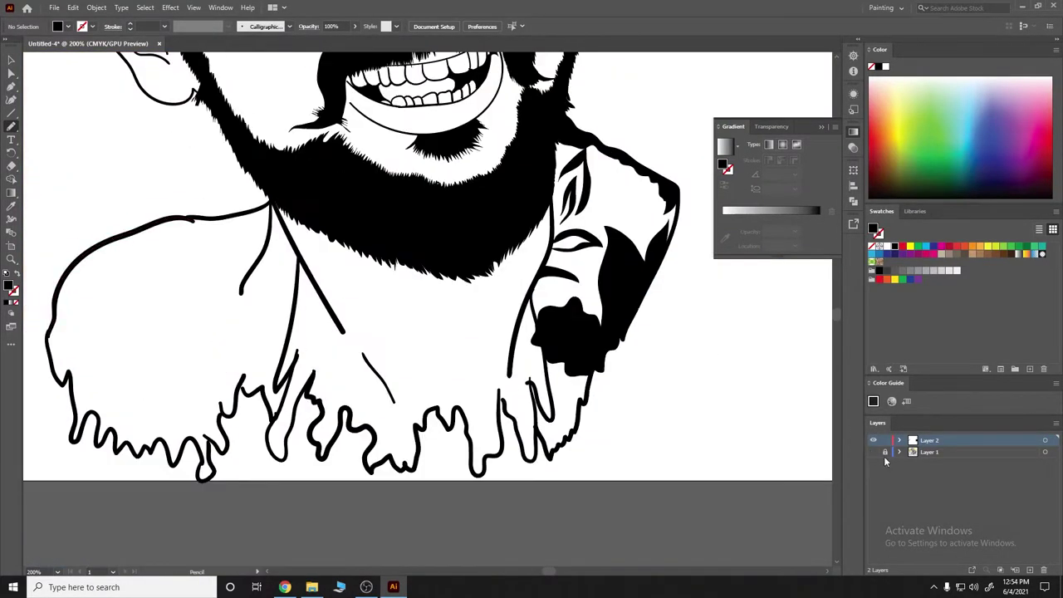
{"action": "scroll", "coordinate": [588, 296], "scroll_direction": "down", "scroll_amount": 2}
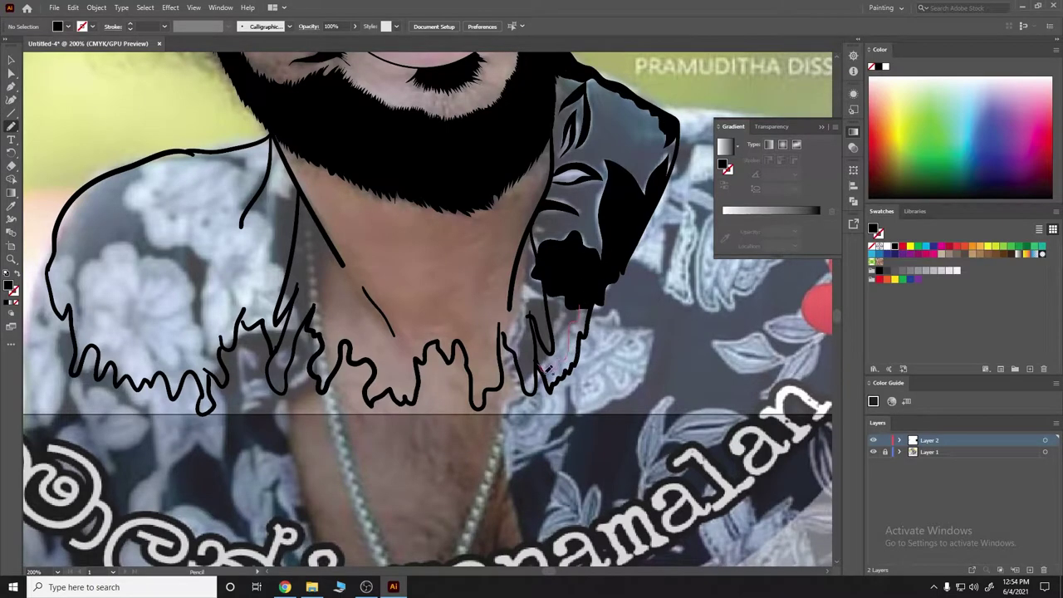
{"action": "left_click_drag", "start_coordinate": [573, 371], "coordinate": [586, 301]}
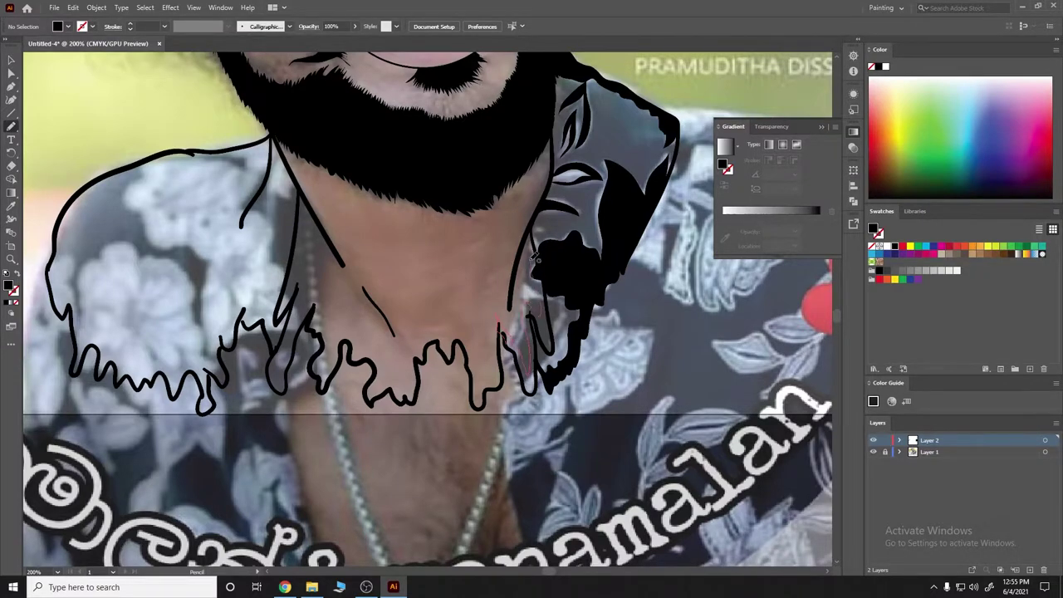
{"action": "mouse_move", "coordinate": [530, 230]}
{"action": "left_mouse_down"}
{"action": "mouse_move", "coordinate": [550, 349]}
{"action": "mouse_move", "coordinate": [505, 334]}
{"action": "left_mouse_up"}
{"action": "left_click", "coordinate": [103, 248], "text": "ctrl"}
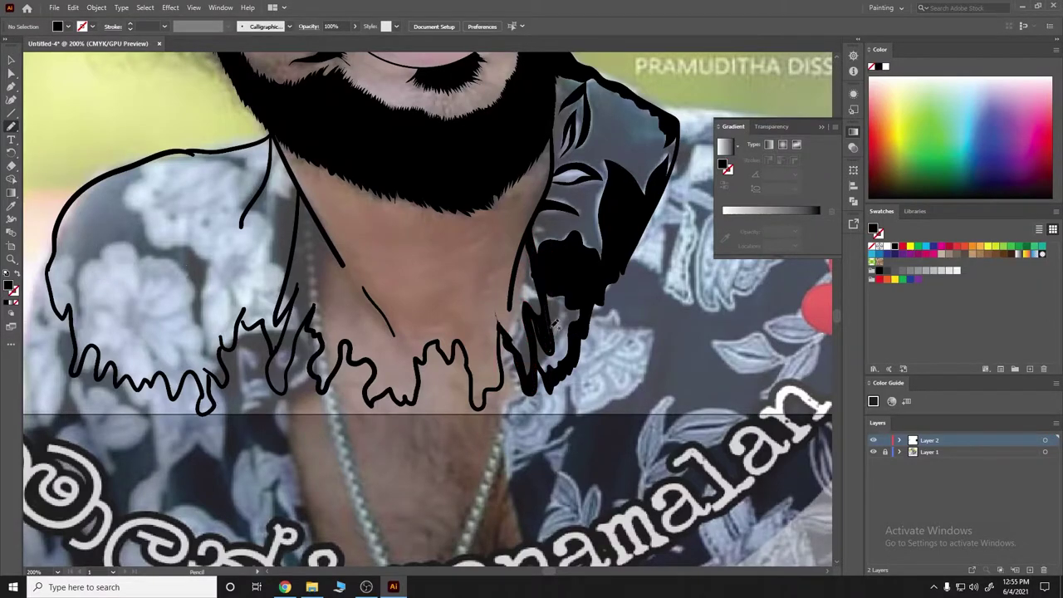
{"action": "left_click_drag", "start_coordinate": [548, 303], "coordinate": [550, 353]}
{"action": "left_click", "coordinate": [86, 244], "text": "ctrl"}
{"action": "scroll", "coordinate": [671, 125], "scroll_direction": "up", "scroll_amount": 2}
{"action": "scroll", "coordinate": [392, 305], "scroll_direction": "down", "scroll_amount": 3}
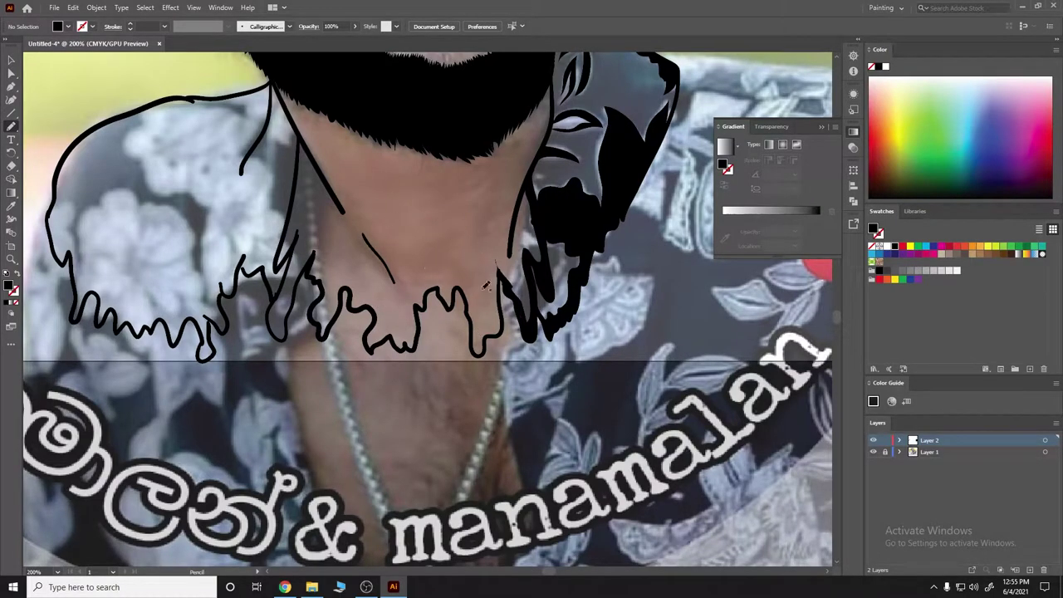
Retrace the jagged shirt hem with thicker black strokes from right to left
{"action": "left_click_drag", "start_coordinate": [476, 332], "coordinate": [503, 269]}
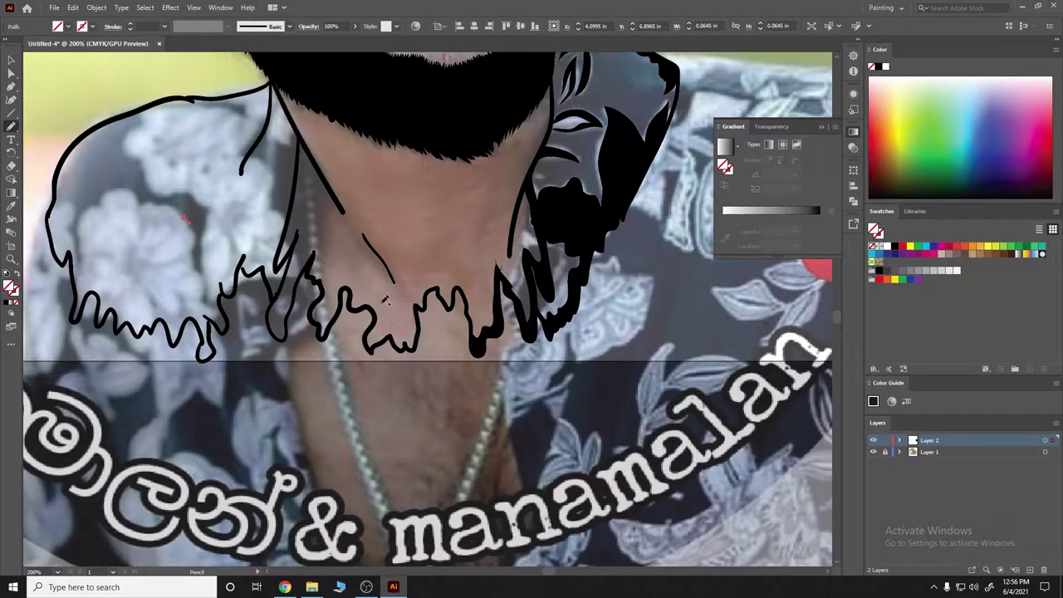
{"action": "left_click_drag", "start_coordinate": [339, 288], "coordinate": [378, 352]}
{"action": "left_click_drag", "start_coordinate": [377, 352], "coordinate": [417, 309]}
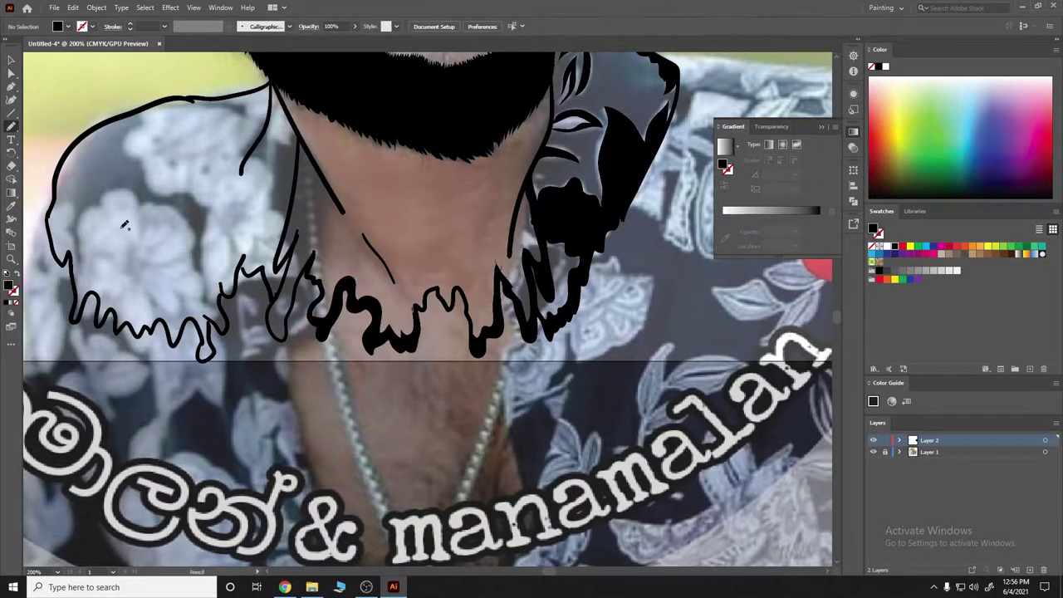
{"action": "left_click_drag", "start_coordinate": [315, 251], "coordinate": [305, 276]}
{"action": "left_click_drag", "start_coordinate": [247, 254], "coordinate": [278, 297]}
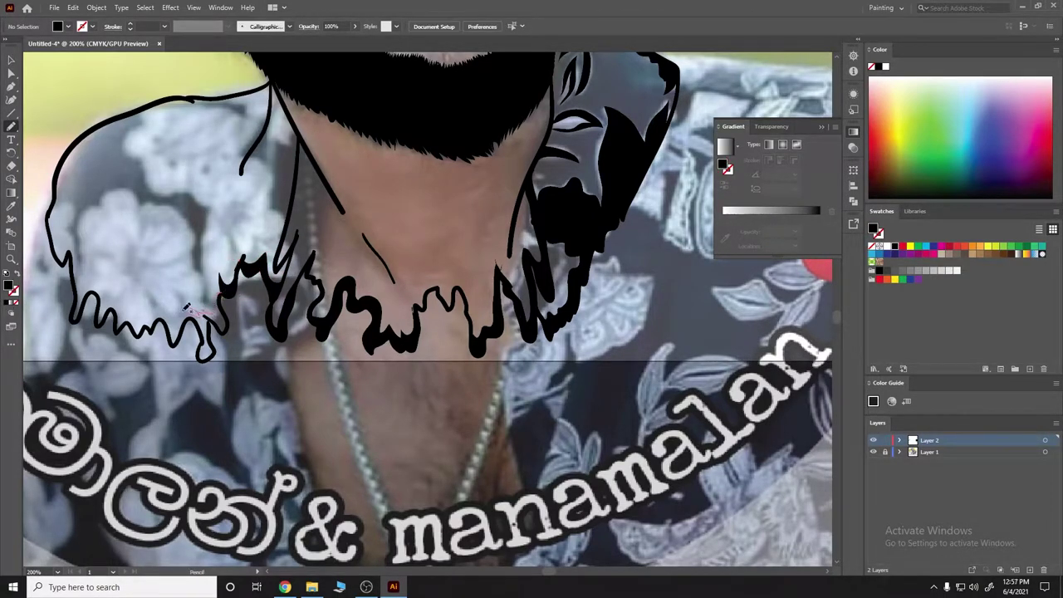
{"action": "left_click_drag", "start_coordinate": [186, 307], "coordinate": [224, 299]}
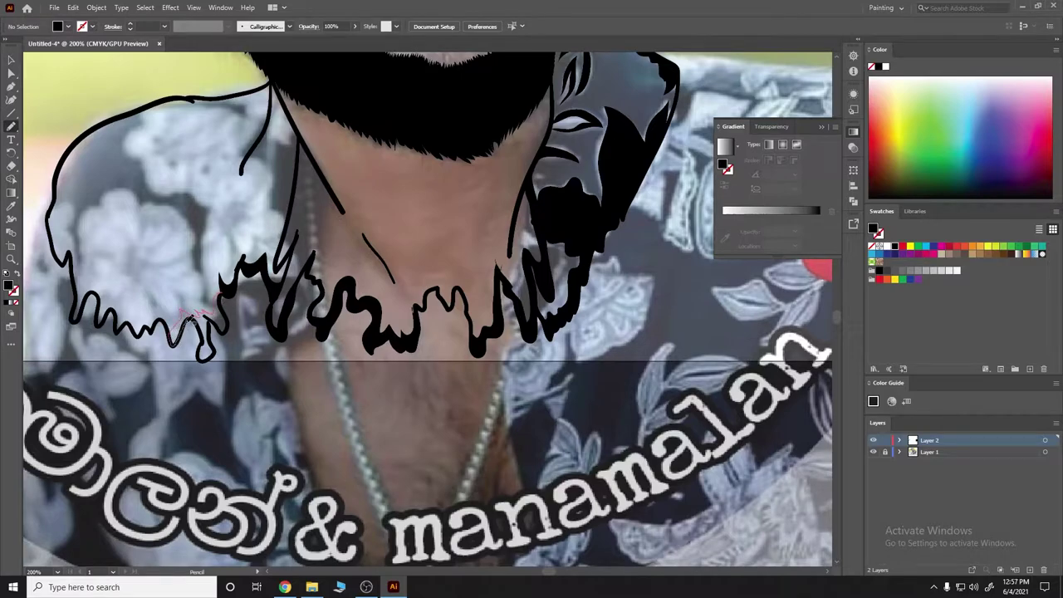
{"action": "left_click", "coordinate": [73, 234], "text": "ctrl"}
Retrace the left shoulder outline and its top edge with a thick stroke
{"action": "left_click_drag", "start_coordinate": [170, 329], "coordinate": [59, 220]}
{"action": "mouse_move", "coordinate": [102, 135]}
{"action": "left_mouse_down"}
{"action": "mouse_move", "coordinate": [58, 177]}
{"action": "mouse_move", "coordinate": [135, 329]}
{"action": "left_mouse_up"}
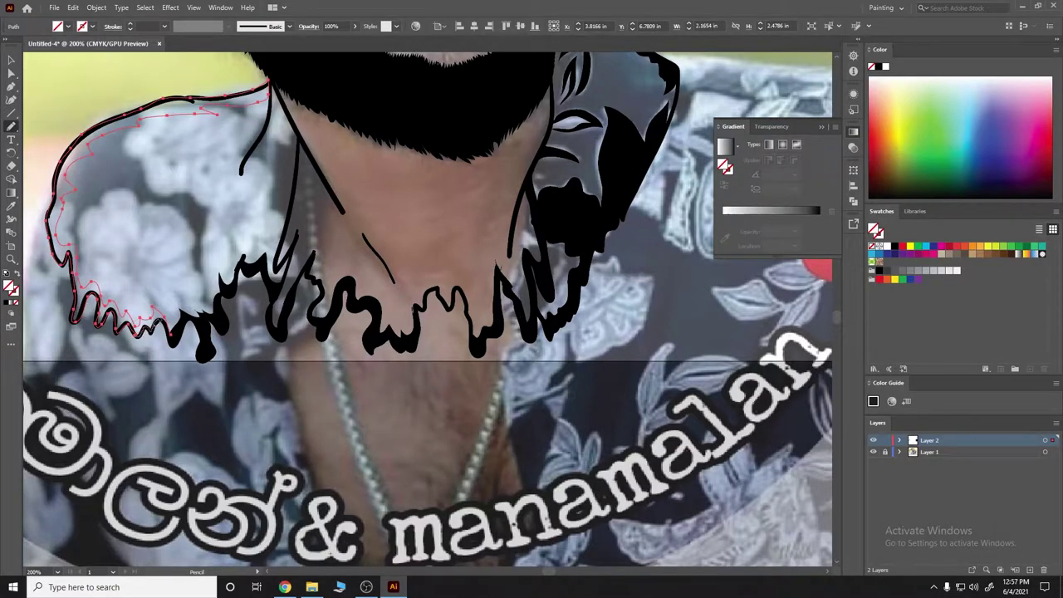
{"action": "scroll", "coordinate": [127, 202], "scroll_direction": "up", "scroll_amount": 3}
{"action": "scroll", "coordinate": [282, 220], "scroll_direction": "up", "scroll_amount": 2}
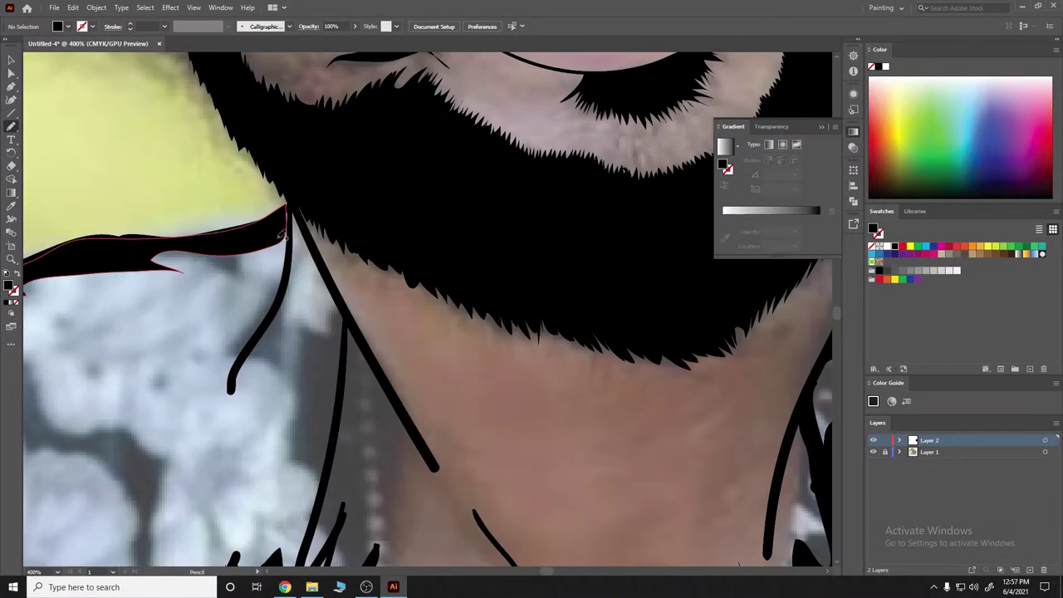
Check the line art with the photo hidden, then trace the left collar as a black shape
{"action": "key", "text": "ctrl+0"}
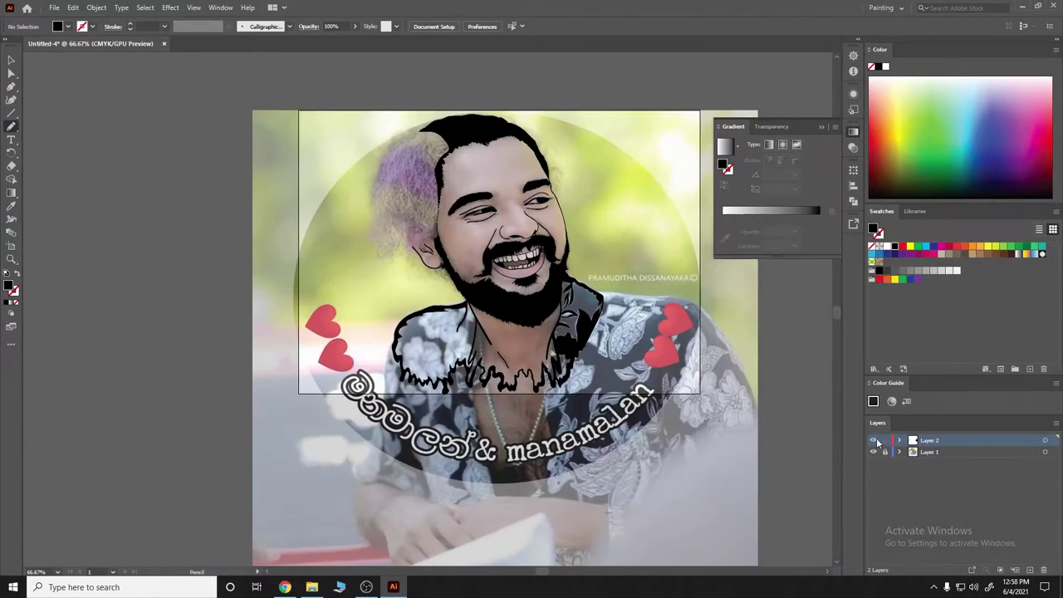
{"action": "left_click", "coordinate": [873, 452]}
{"action": "scroll", "coordinate": [712, 387], "scroll_direction": "up", "scroll_amount": 2}
{"action": "scroll", "coordinate": [706, 390], "scroll_direction": "right", "scroll_amount": 2}
{"action": "left_click", "coordinate": [873, 452]}
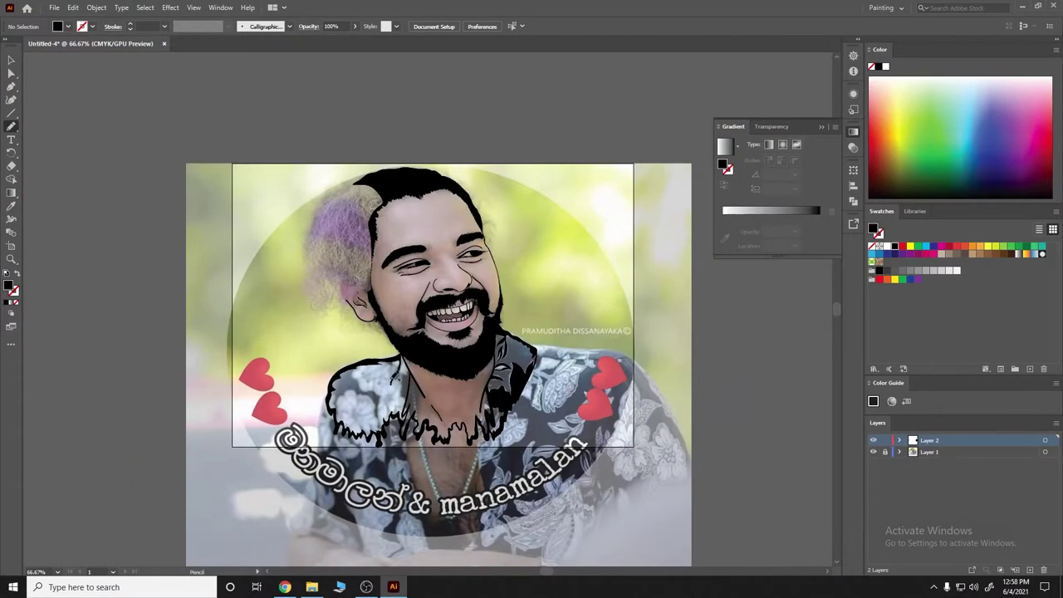
{"action": "scroll", "coordinate": [394, 375], "scroll_direction": "up", "scroll_amount": 2}
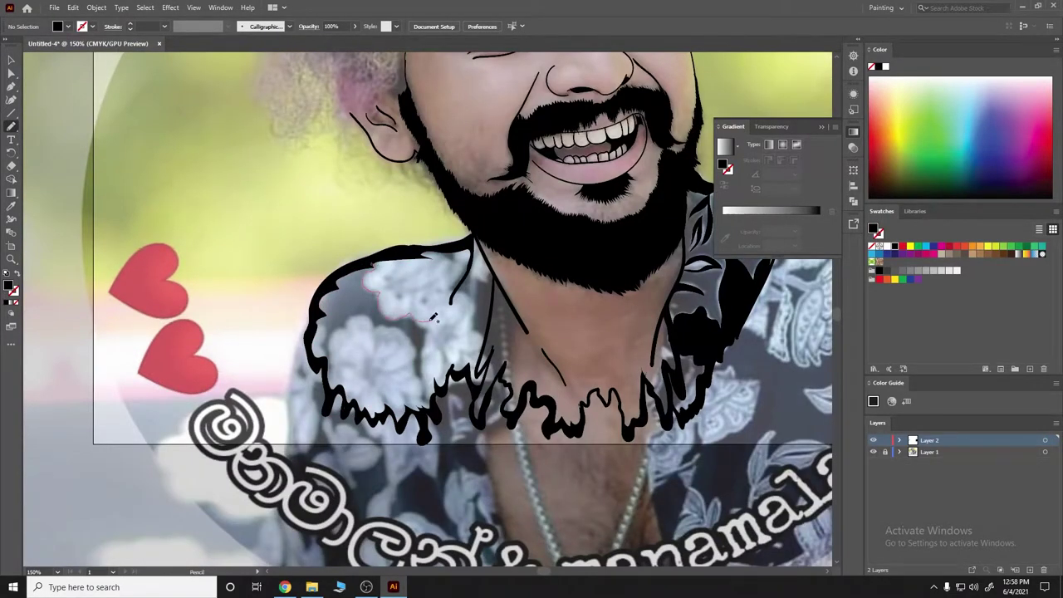
{"action": "mouse_move", "coordinate": [469, 276]}
{"action": "left_mouse_down"}
{"action": "mouse_move", "coordinate": [424, 249]}
{"action": "mouse_move", "coordinate": [470, 262]}
{"action": "mouse_move", "coordinate": [403, 309]}
{"action": "mouse_move", "coordinate": [387, 260]}
{"action": "mouse_move", "coordinate": [445, 269]}
{"action": "mouse_move", "coordinate": [389, 274]}
{"action": "left_mouse_up"}
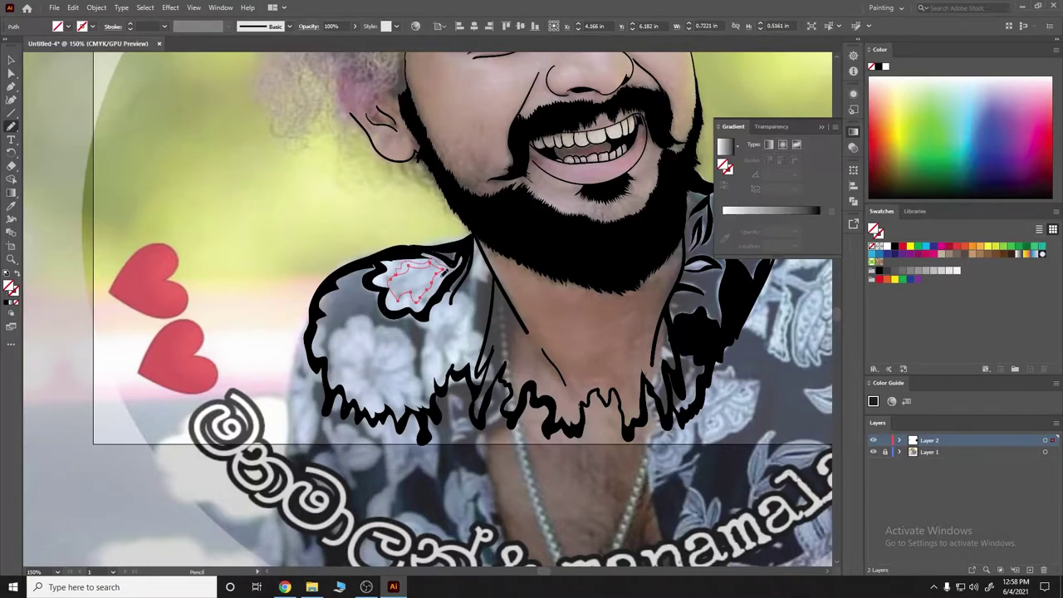
{"action": "left_click", "coordinate": [18, 274]}
{"action": "key", "text": "ctrl+shift+a"}
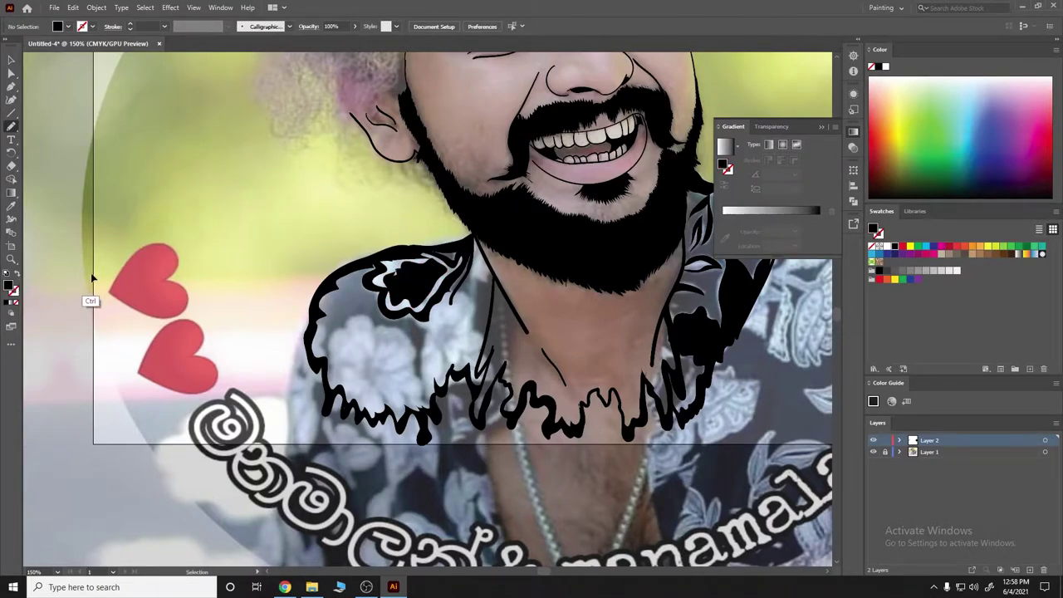
Outline the flower on the shirt in black around its lower edge and top
{"action": "key", "text": "ctrl+0"}
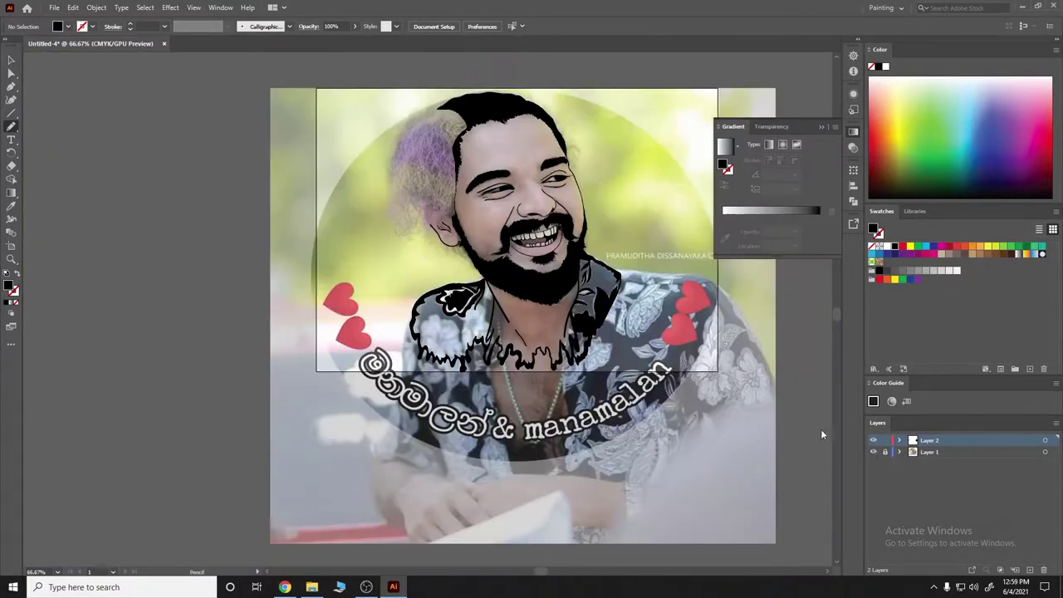
{"action": "scroll", "coordinate": [498, 325], "scroll_direction": "up", "scroll_amount": 3}
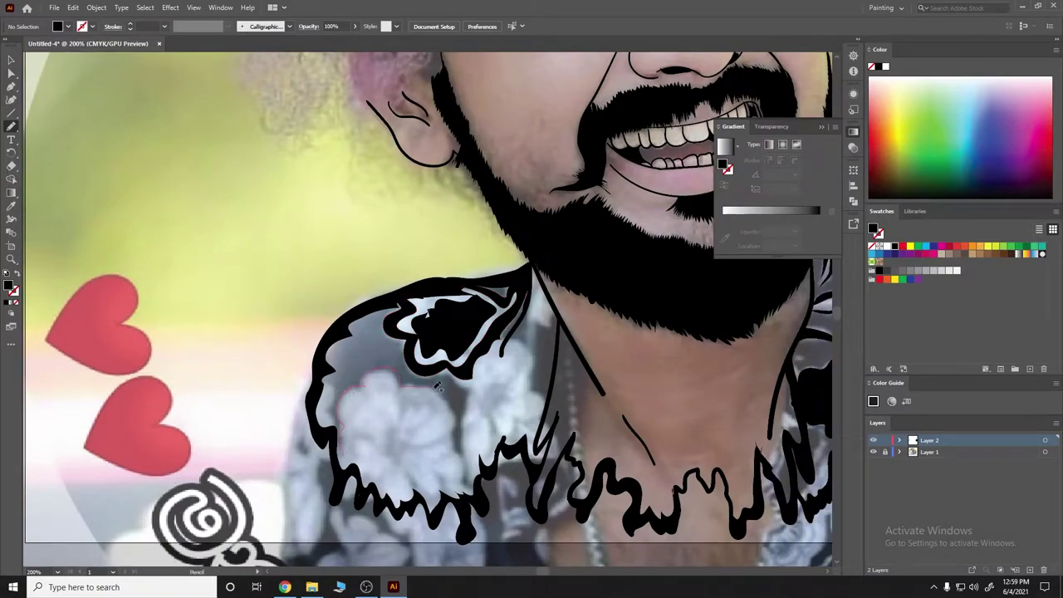
{"action": "mouse_move", "coordinate": [415, 480]}
{"action": "left_mouse_down"}
{"action": "mouse_move", "coordinate": [353, 468]}
{"action": "mouse_move", "coordinate": [395, 487]}
{"action": "mouse_move", "coordinate": [440, 444]}
{"action": "left_mouse_up"}
{"action": "left_click_drag", "start_coordinate": [406, 407], "coordinate": [350, 399]}
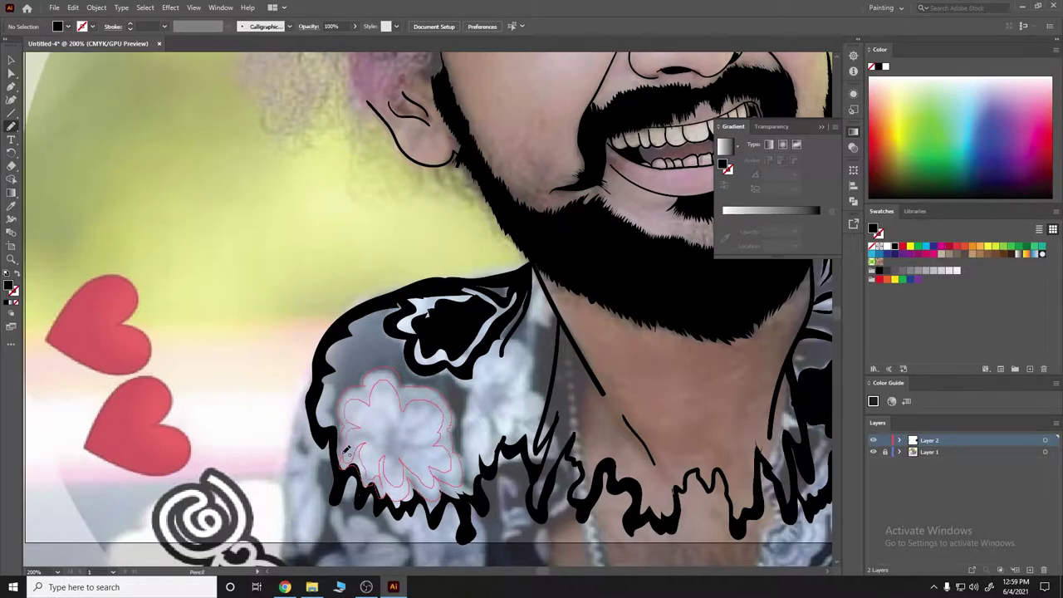
{"action": "mouse_move", "coordinate": [347, 450]}
{"action": "left_mouse_down"}
{"action": "mouse_move", "coordinate": [375, 456]}
{"action": "mouse_move", "coordinate": [388, 422]}
{"action": "mouse_move", "coordinate": [376, 420]}
{"action": "left_mouse_up"}
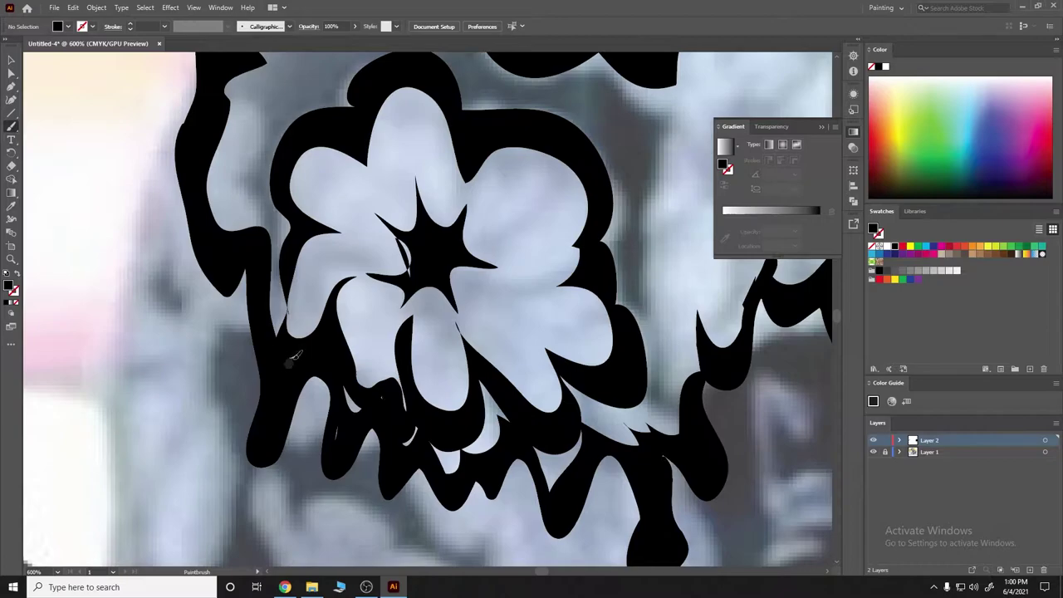
{"action": "key", "text": "b"}
{"action": "scroll", "coordinate": [401, 447], "scroll_direction": "down", "scroll_amount": 10}
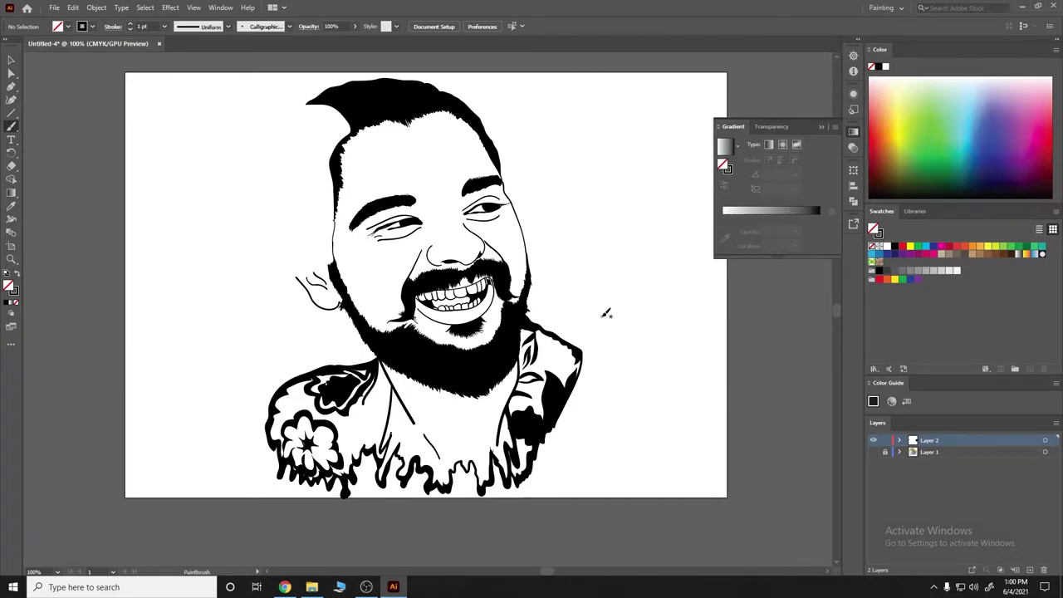
Save the document as malan.ai and make the Layer 1 reference photo visible again
{"action": "left_click", "coordinate": [56, 8]}
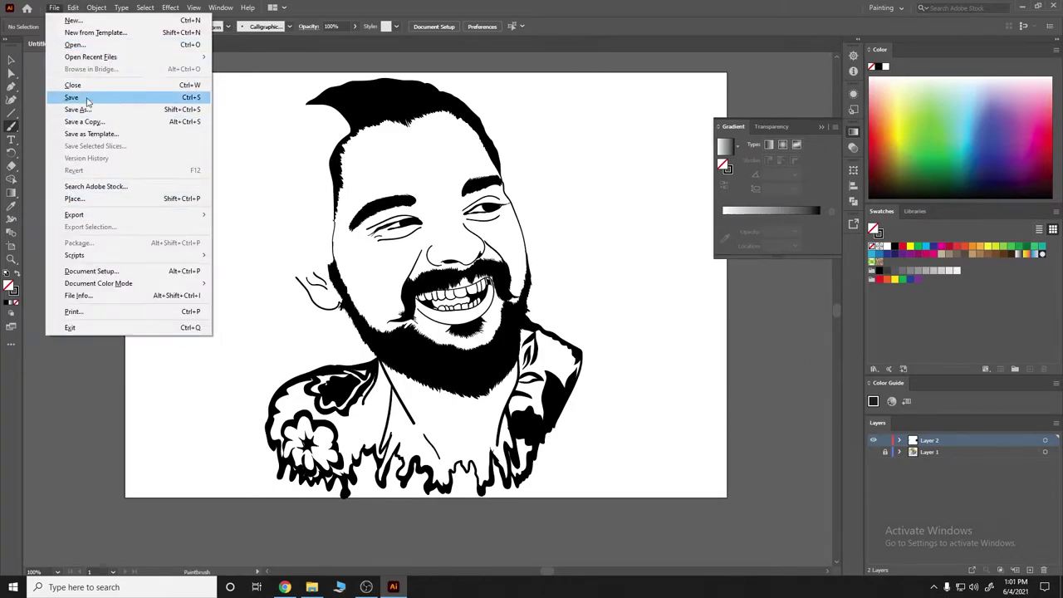
{"action": "left_click", "coordinate": [83, 95]}
{"action": "left_click", "coordinate": [448, 338]}
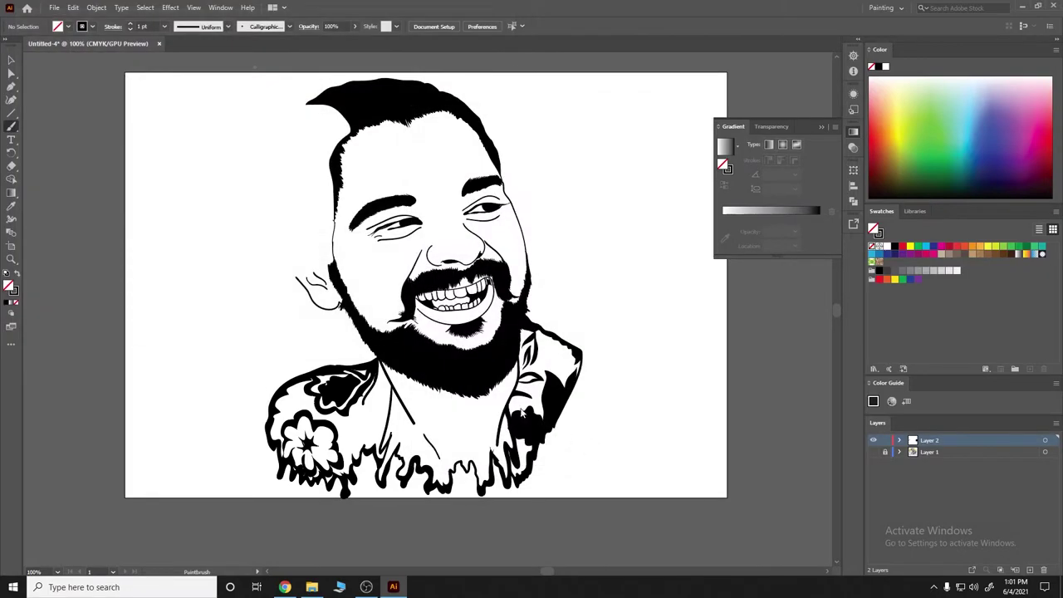
{"action": "left_click", "coordinate": [873, 451]}
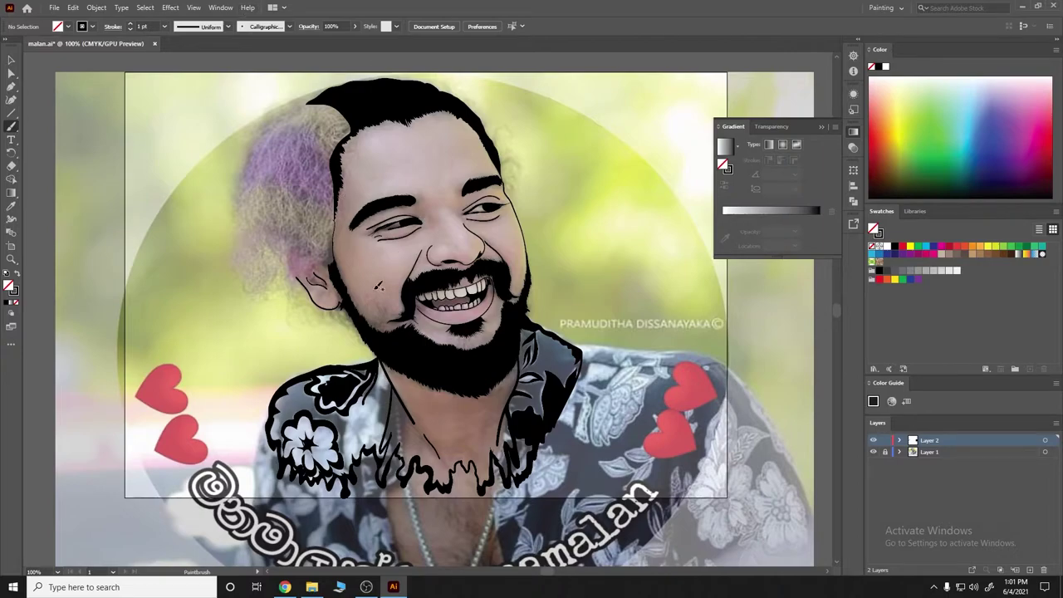
Paint curly black strands along the right and top-right of the head and thicken the hairline
{"action": "scroll", "coordinate": [515, 183], "scroll_direction": "up", "scroll_amount": 1, "text": "alt"}
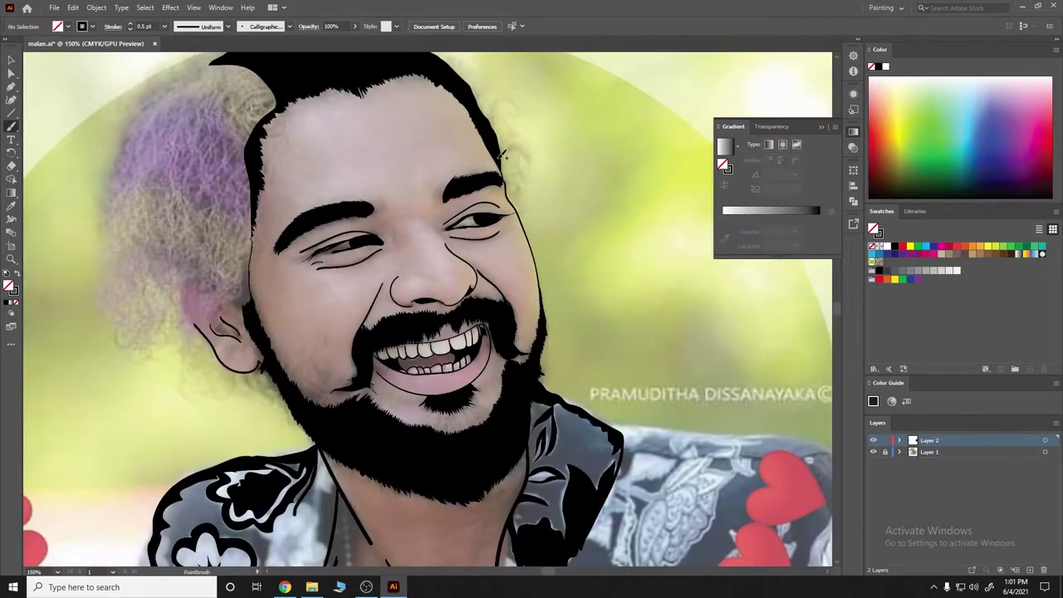
{"action": "mouse_move", "coordinate": [503, 154]}
{"action": "left_mouse_down"}
{"action": "mouse_move", "coordinate": [515, 195]}
{"action": "mouse_move", "coordinate": [481, 100]}
{"action": "mouse_move", "coordinate": [517, 134]}
{"action": "left_mouse_up"}
{"action": "mouse_move", "coordinate": [473, 101]}
{"action": "left_mouse_down"}
{"action": "mouse_move", "coordinate": [512, 133]}
{"action": "mouse_move", "coordinate": [510, 196]}
{"action": "left_mouse_up"}
{"action": "mouse_move", "coordinate": [502, 138]}
{"action": "left_mouse_down"}
{"action": "mouse_move", "coordinate": [511, 171]}
{"action": "mouse_move", "coordinate": [528, 125]}
{"action": "mouse_move", "coordinate": [477, 98]}
{"action": "left_mouse_up"}
{"action": "scroll", "coordinate": [455, 123], "scroll_direction": "up", "scroll_amount": 3}
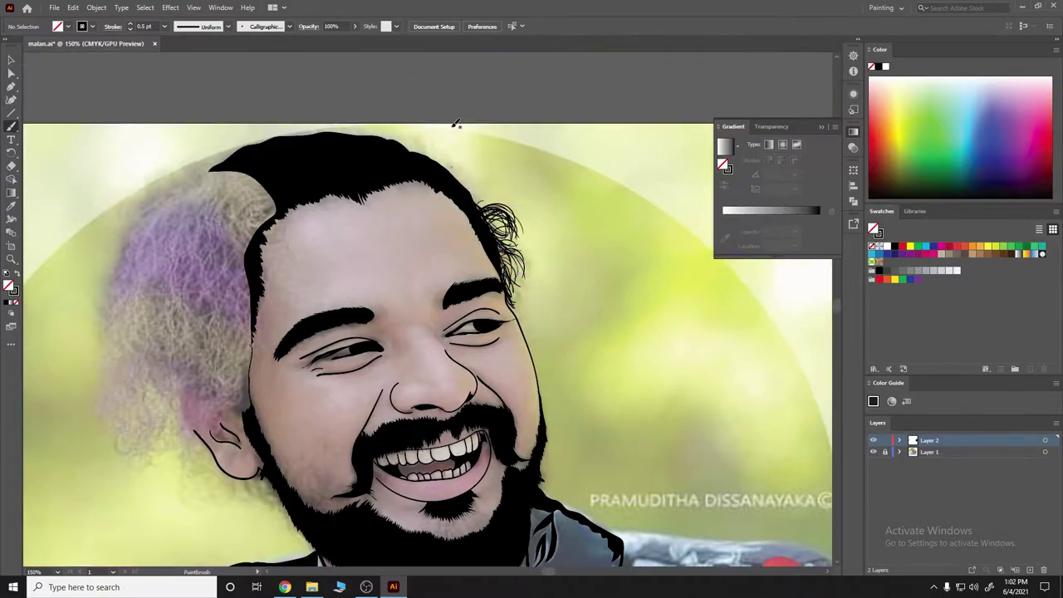
{"action": "mouse_move", "coordinate": [475, 201]}
{"action": "left_mouse_down"}
{"action": "mouse_move", "coordinate": [462, 175]}
{"action": "mouse_move", "coordinate": [412, 137]}
{"action": "left_mouse_up"}
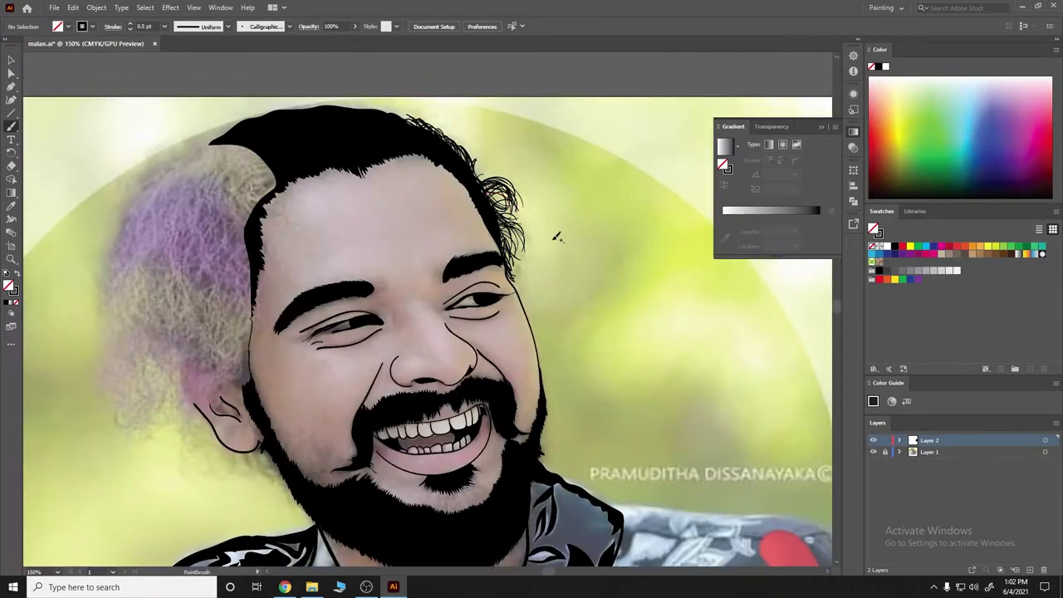
{"action": "scroll", "coordinate": [556, 237], "scroll_direction": "up", "scroll_amount": 1}
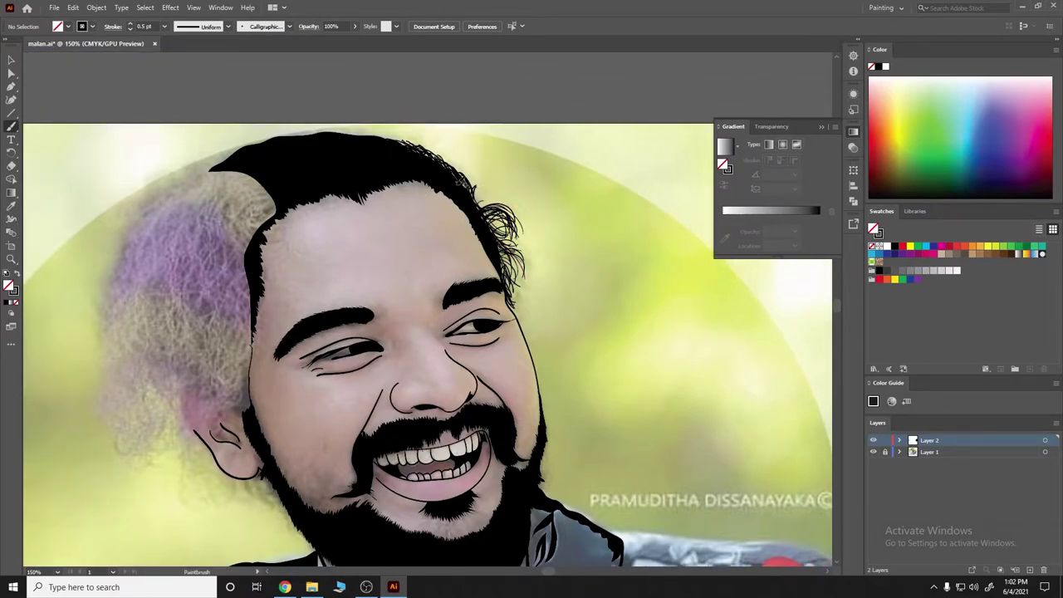
{"action": "left_click_drag", "start_coordinate": [454, 169], "coordinate": [443, 145]}
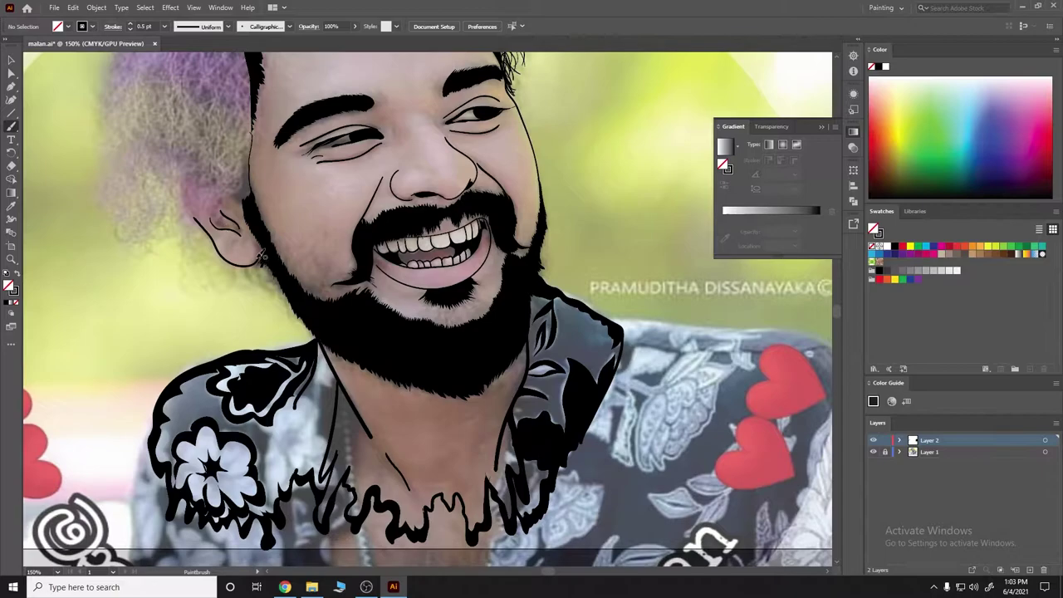
Fill the sideburn and the area around the ear with thin strands, then hide the photo to check
{"action": "left_click_drag", "start_coordinate": [263, 258], "coordinate": [289, 317]}
{"action": "mouse_move", "coordinate": [282, 276]}
{"action": "left_mouse_down"}
{"action": "mouse_move", "coordinate": [268, 299]}
{"action": "mouse_move", "coordinate": [281, 282]}
{"action": "left_mouse_up"}
{"action": "mouse_move", "coordinate": [194, 244]}
{"action": "left_mouse_down"}
{"action": "mouse_move", "coordinate": [199, 286]}
{"action": "mouse_move", "coordinate": [218, 290]}
{"action": "mouse_move", "coordinate": [184, 274]}
{"action": "mouse_move", "coordinate": [223, 251]}
{"action": "mouse_move", "coordinate": [227, 280]}
{"action": "left_mouse_up"}
{"action": "mouse_move", "coordinate": [207, 236]}
{"action": "left_mouse_down"}
{"action": "mouse_move", "coordinate": [189, 284]}
{"action": "mouse_move", "coordinate": [190, 268]}
{"action": "left_mouse_up"}
{"action": "mouse_move", "coordinate": [199, 226]}
{"action": "left_mouse_down"}
{"action": "mouse_move", "coordinate": [196, 246]}
{"action": "mouse_move", "coordinate": [254, 287]}
{"action": "left_mouse_up"}
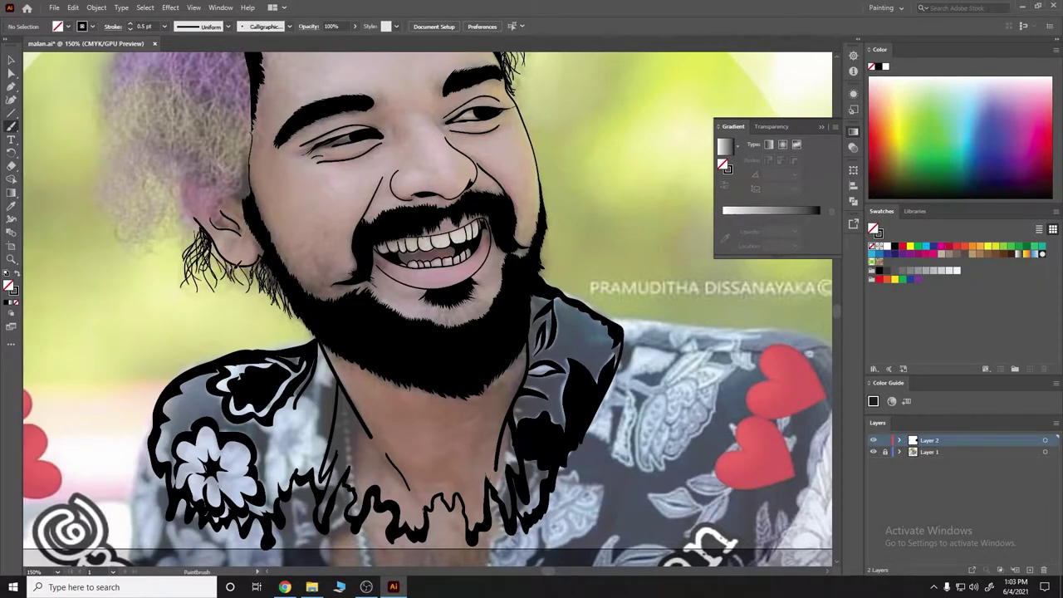
{"action": "scroll", "coordinate": [195, 200], "scroll_direction": "up", "scroll_amount": 3}
{"action": "left_click", "coordinate": [873, 452]}
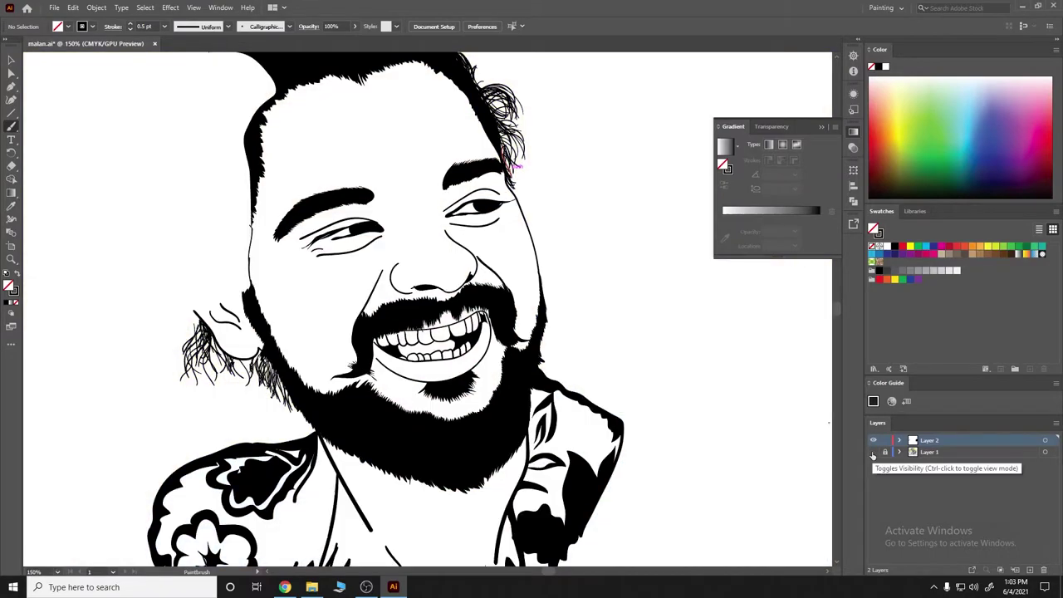
{"action": "scroll", "coordinate": [397, 253], "scroll_direction": "up", "scroll_amount": 2}
{"action": "scroll", "coordinate": [397, 252], "scroll_direction": "up", "scroll_amount": 1}
Set the brush stroke colour to olive (8E8300) in the Color Picker
{"action": "scroll", "coordinate": [566, 322], "scroll_direction": "up", "scroll_amount": 5}
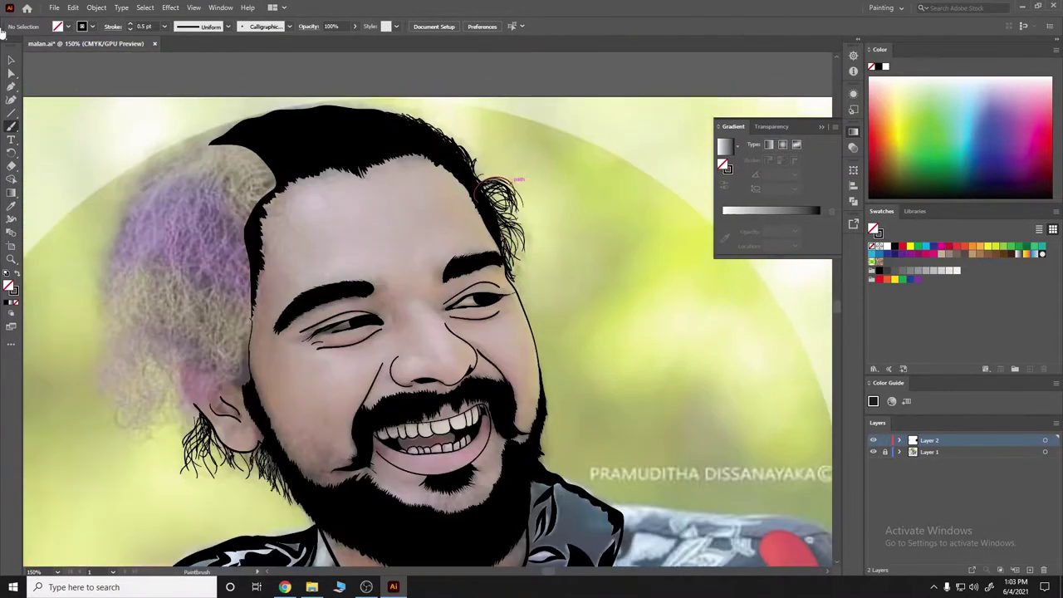
{"action": "double_click", "coordinate": [14, 292]}
{"action": "left_click", "coordinate": [235, 476]}
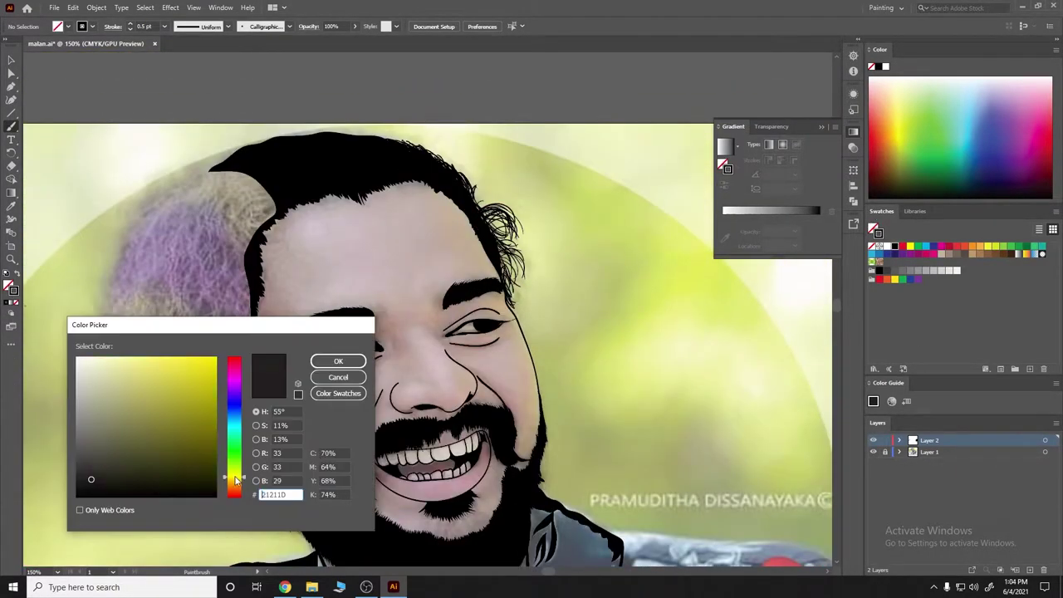
{"action": "left_click", "coordinate": [217, 418]}
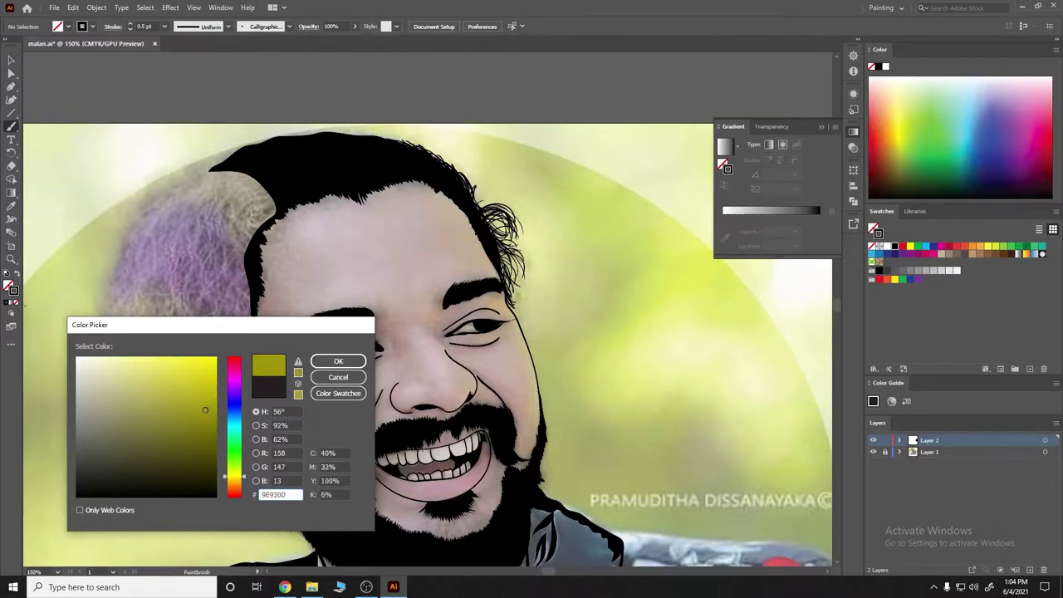
{"action": "left_click", "coordinate": [338, 361]}
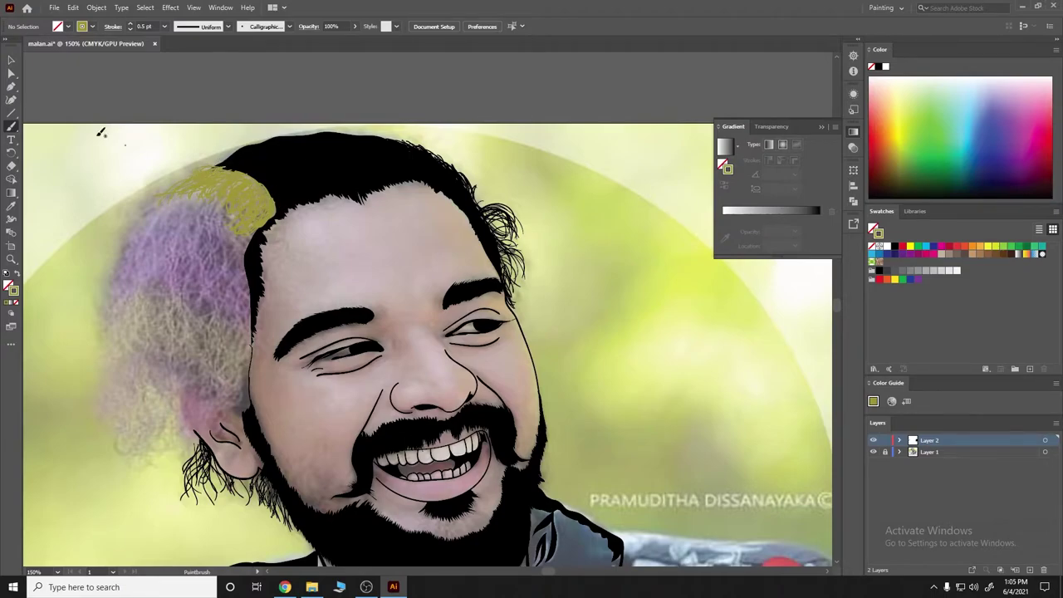
Change the stroke colour to vivid purple and compare the hair colours with the photo hidden
{"action": "double_click", "coordinate": [14, 291]}
{"action": "left_click", "coordinate": [242, 388]}
{"action": "left_click", "coordinate": [214, 369]}
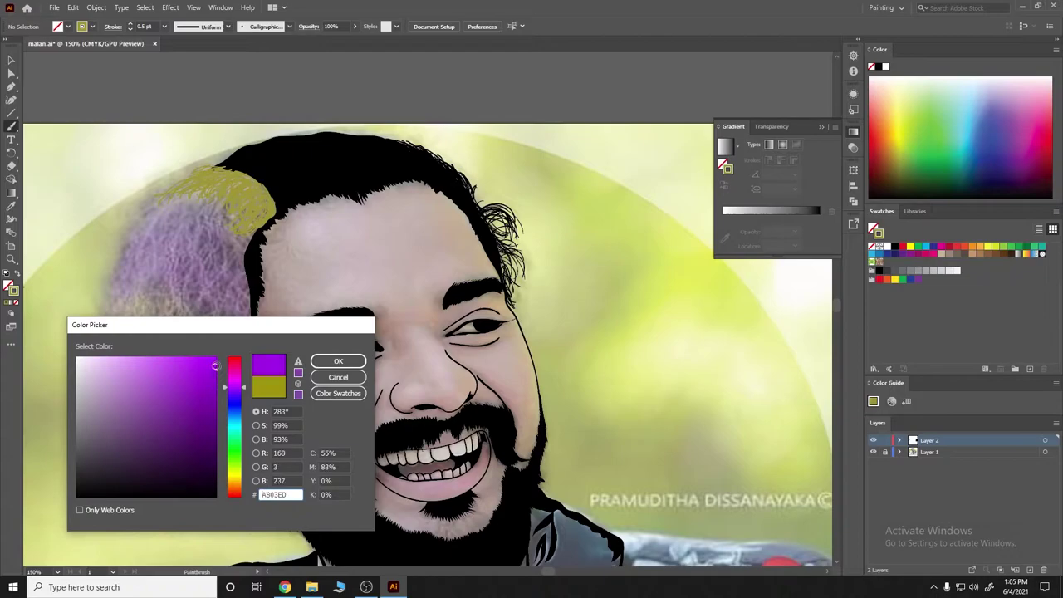
{"action": "left_click", "coordinate": [333, 359]}
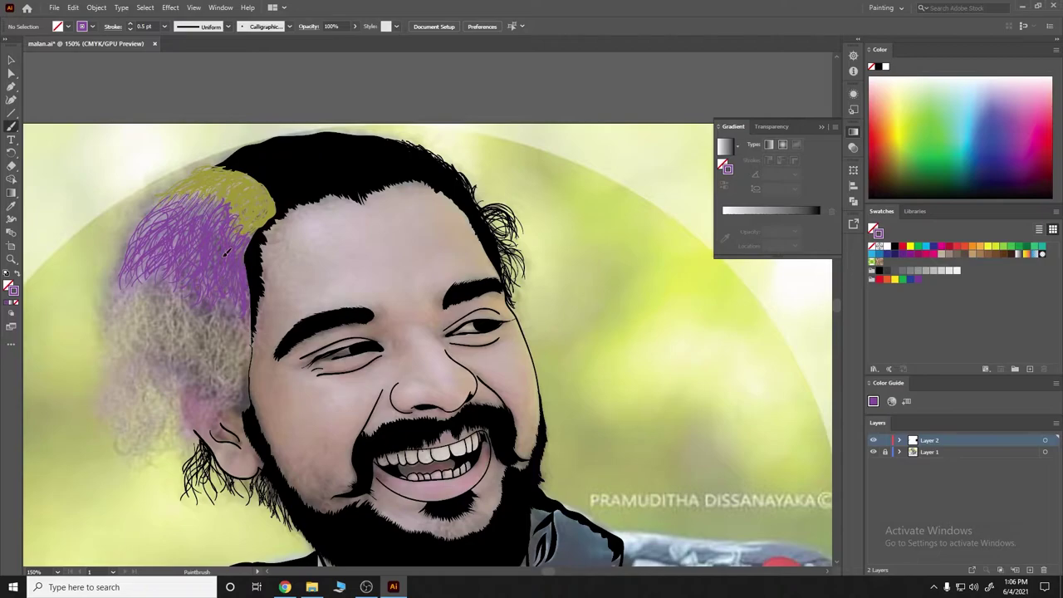
{"action": "left_click", "coordinate": [873, 452]}
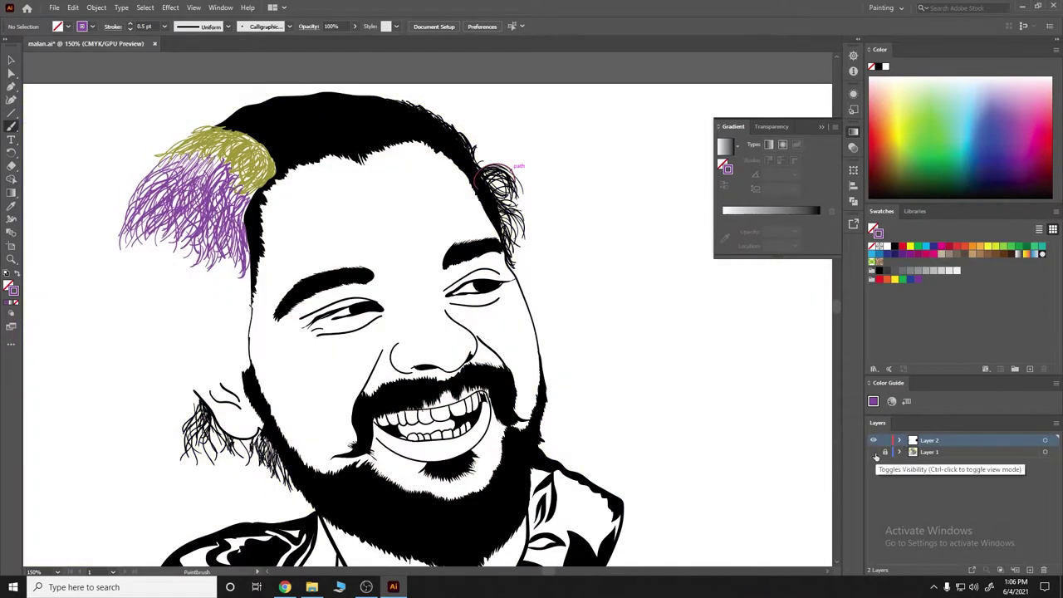
{"action": "left_click", "coordinate": [872, 452]}
{"action": "left_click", "coordinate": [873, 452]}
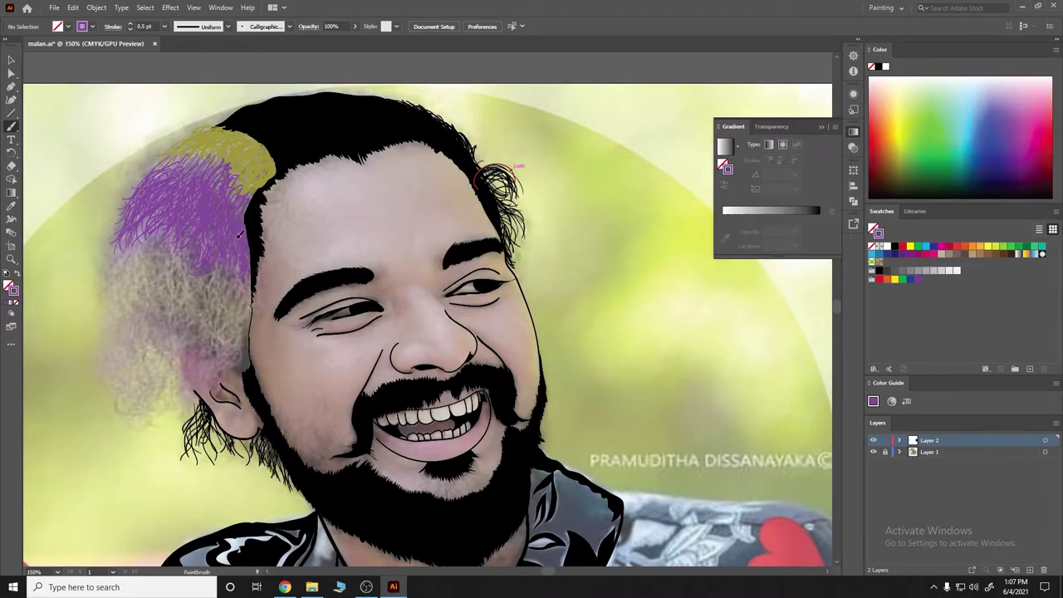
{"action": "key", "text": "i"}
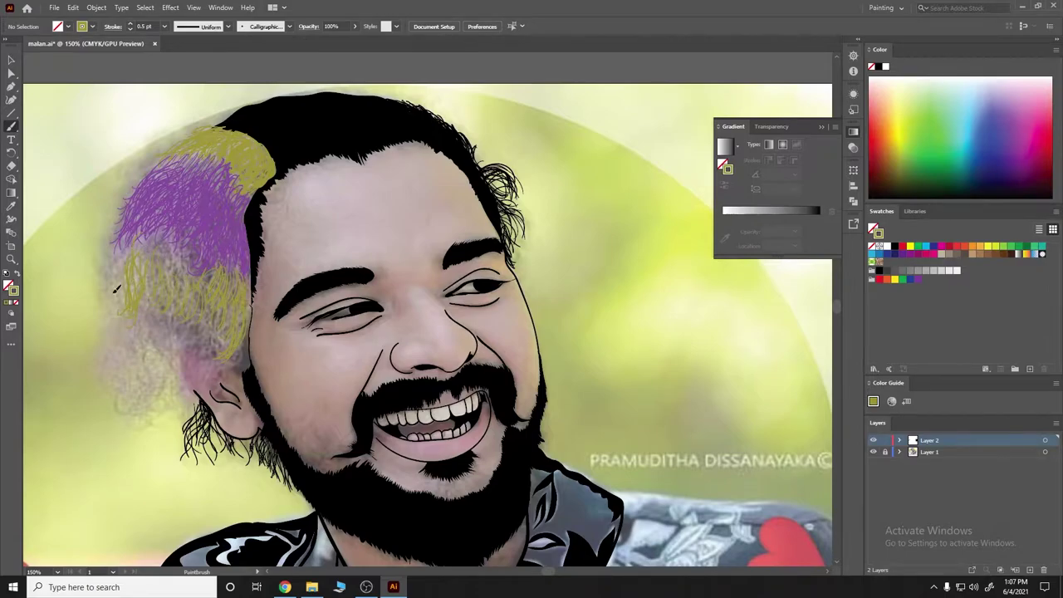
{"action": "scroll", "coordinate": [513, 75], "scroll_direction": "up", "scroll_amount": 1}
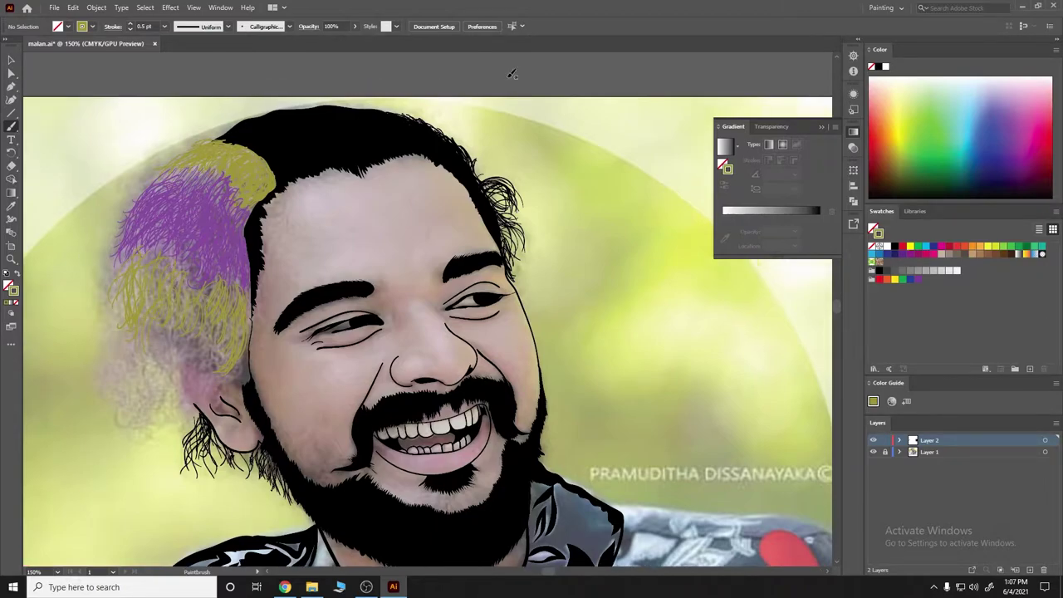
Copy a clump of lower-left hair strands and paste two copies onto the left hair
{"action": "right_click", "coordinate": [167, 298]}
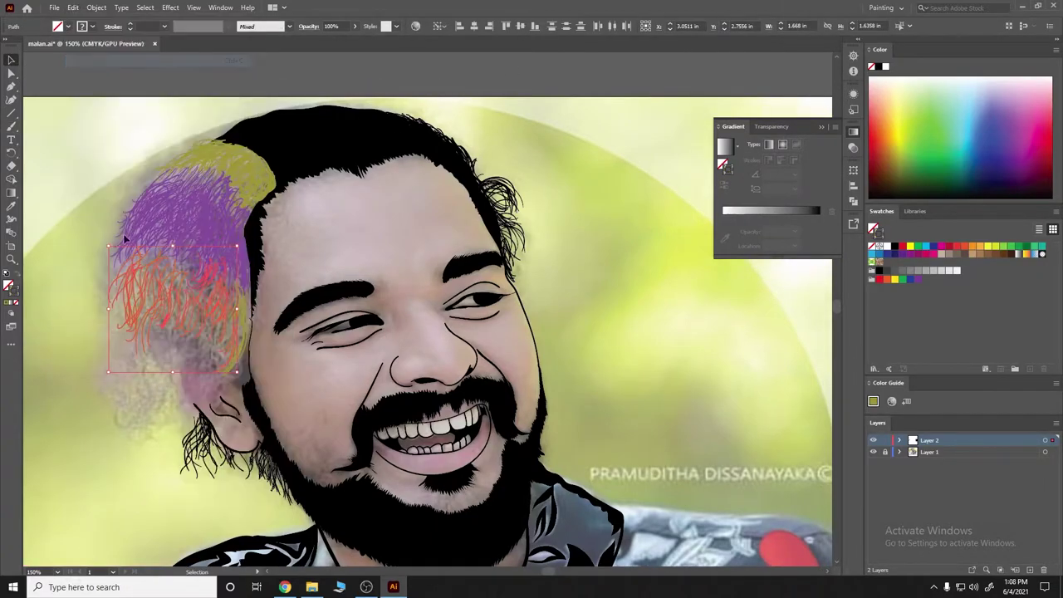
{"action": "left_click", "coordinate": [74, 8]}
{"action": "left_click", "coordinate": [128, 50]}
{"action": "key", "text": "ctrl+v"}
{"action": "mouse_move", "coordinate": [451, 302]}
{"action": "left_mouse_down"}
{"action": "mouse_move", "coordinate": [214, 344]}
{"action": "mouse_move", "coordinate": [155, 253]}
{"action": "mouse_move", "coordinate": [98, 253]}
{"action": "left_mouse_up"}
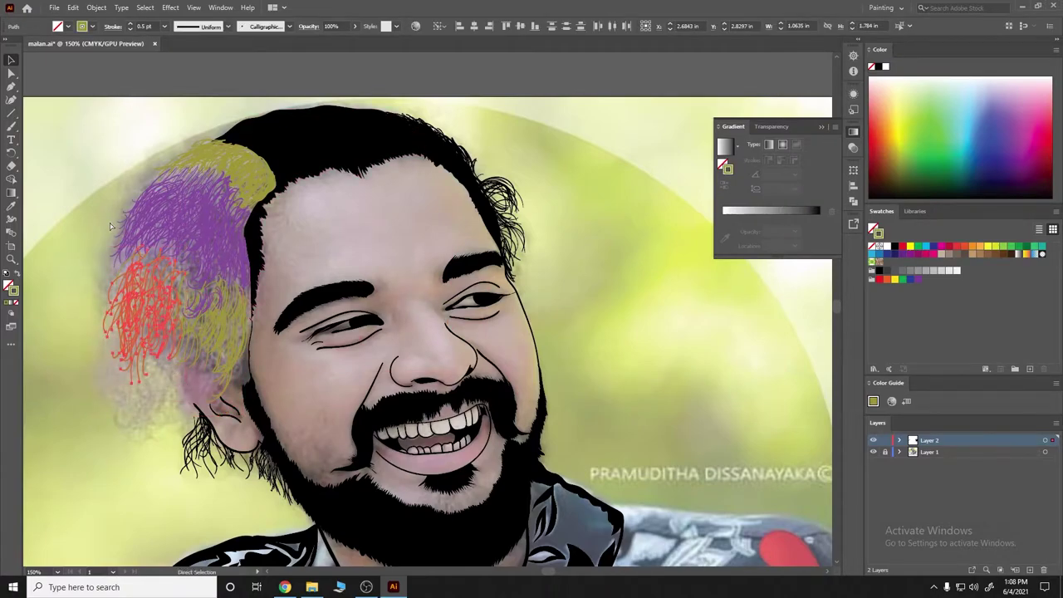
{"action": "left_click", "coordinate": [83, 230]}
{"action": "key", "text": "ctrl+v"}
{"action": "left_click_drag", "start_coordinate": [432, 266], "coordinate": [137, 343]}
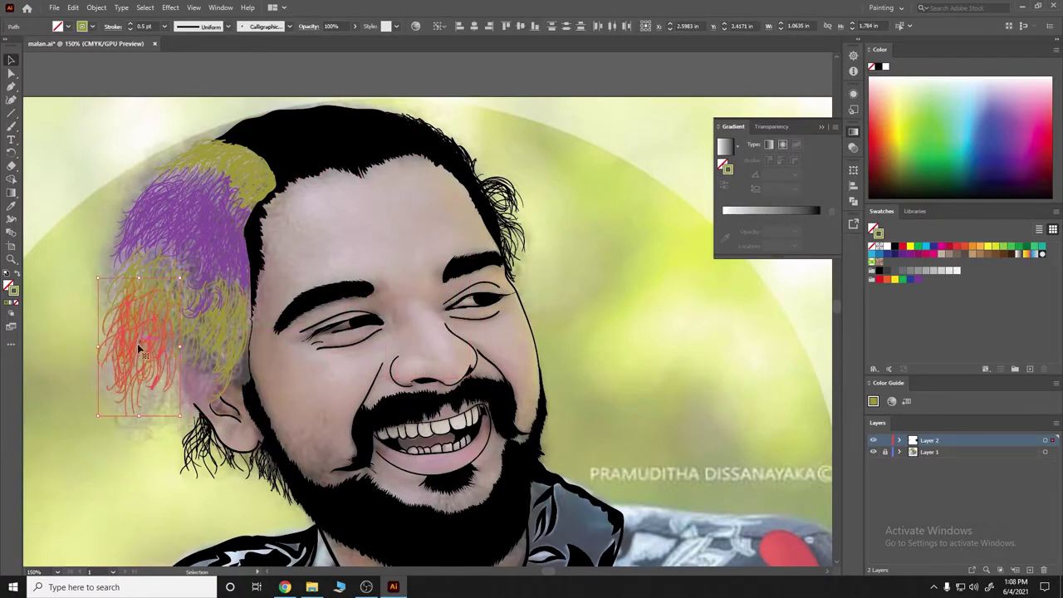
{"action": "left_click", "coordinate": [140, 437]}
Paste three more strand copies onto the left and lower-left hair, then review with the photo hidden
{"action": "key", "text": "ctrl+v"}
{"action": "left_click_drag", "start_coordinate": [432, 304], "coordinate": [171, 360]}
{"action": "left_click", "coordinate": [541, 292]}
{"action": "key", "text": "ctrl+v"}
{"action": "left_click_drag", "start_coordinate": [428, 304], "coordinate": [179, 294]}
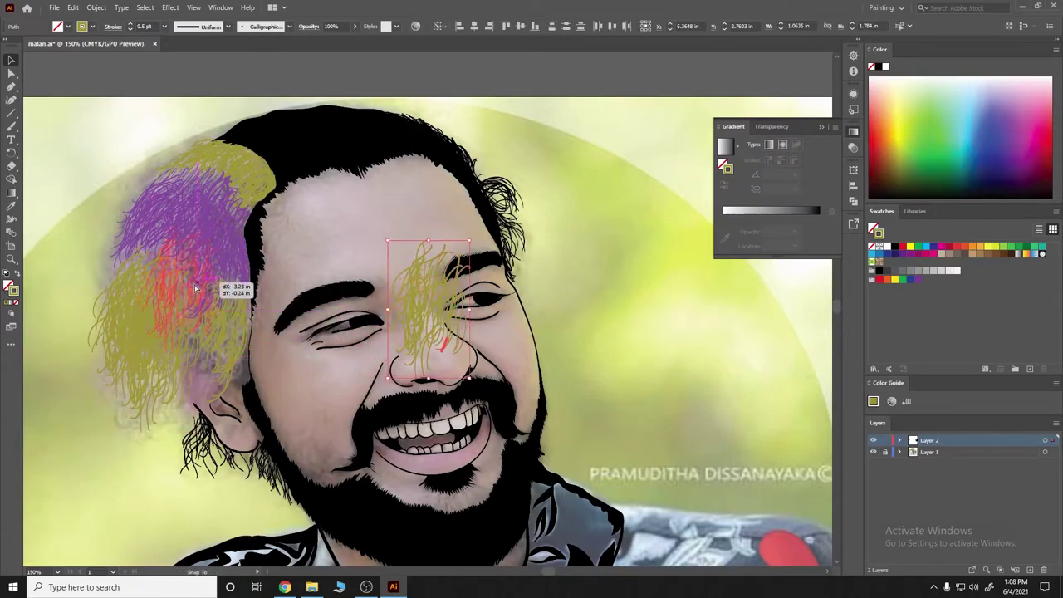
{"action": "left_click", "coordinate": [425, 301]}
{"action": "key", "text": "ctrl+v"}
{"action": "left_click_drag", "start_coordinate": [366, 338], "coordinate": [121, 411]}
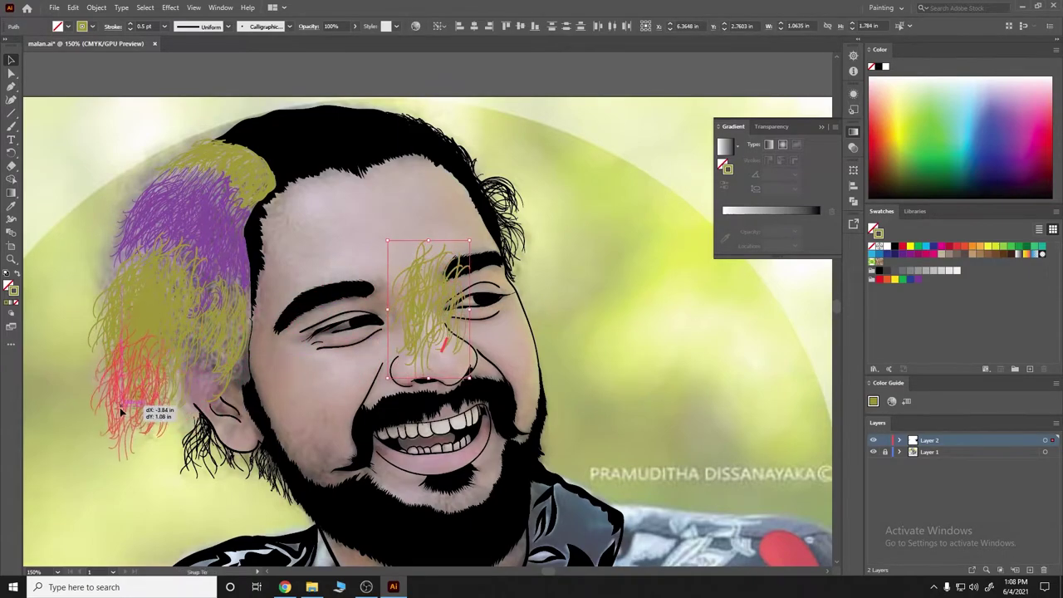
{"action": "left_click", "coordinate": [64, 283]}
{"action": "left_click", "coordinate": [873, 451]}
{"action": "scroll", "coordinate": [403, 303], "scroll_direction": "down", "scroll_amount": 1}
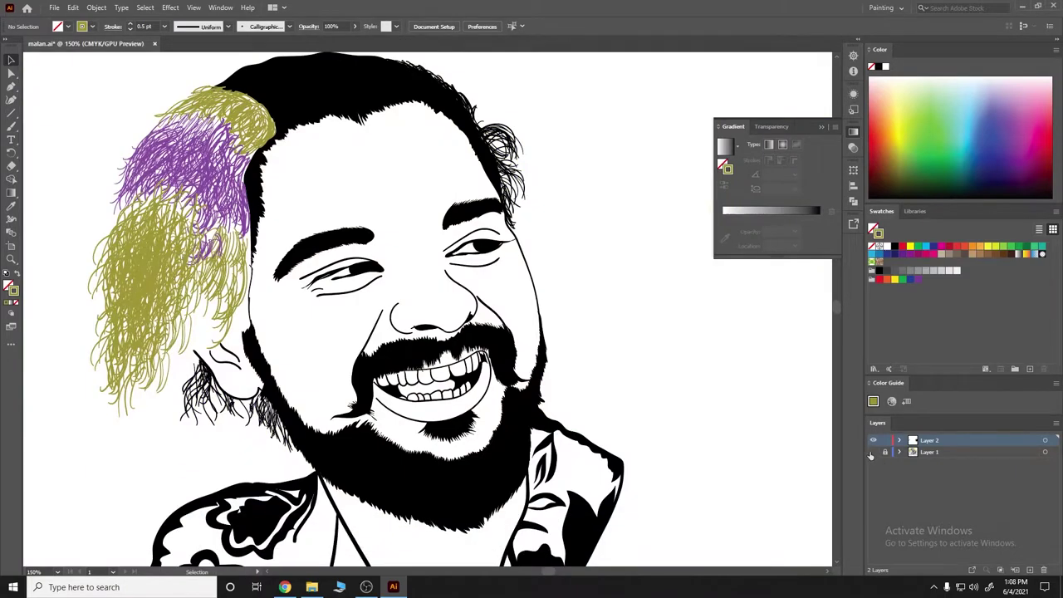
{"action": "key", "text": "ctrl+minus"}
{"action": "left_click", "coordinate": [873, 451]}
Position another strand copy beside the ear and delete the unwanted pasted strands
{"action": "key", "text": "ctrl+v"}
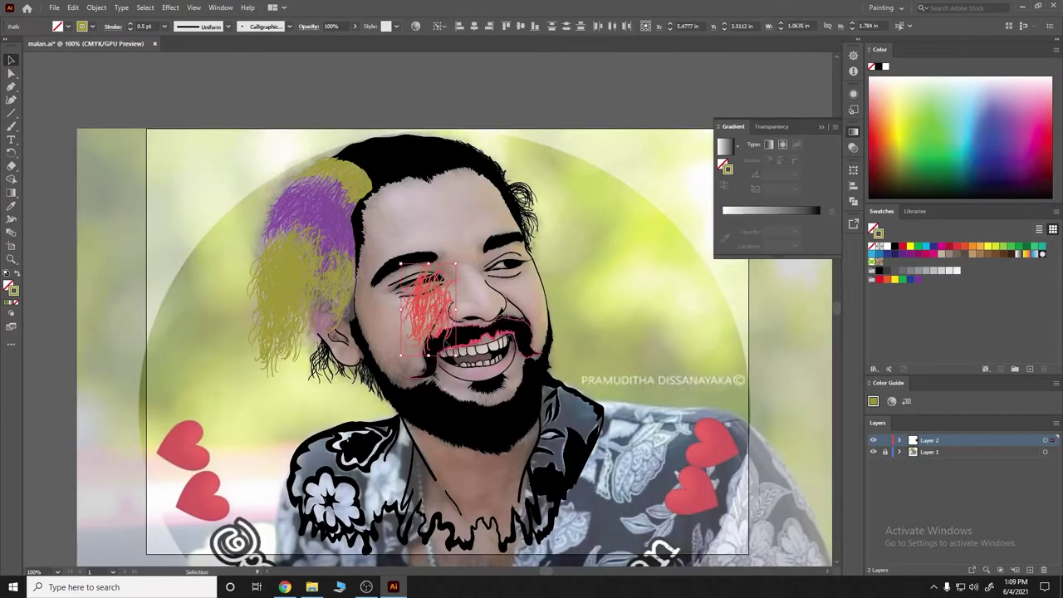
{"action": "left_click_drag", "start_coordinate": [452, 274], "coordinate": [348, 272]}
{"action": "key", "text": "ctrl+plus"}
{"action": "key", "text": "ctrl+plus"}
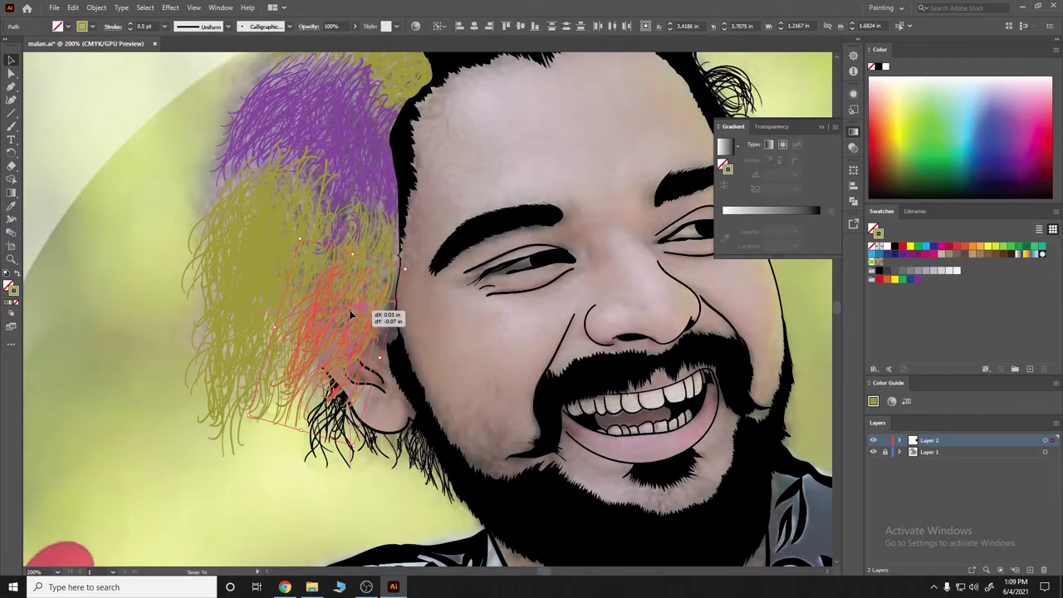
{"action": "left_click", "coordinate": [545, 246]}
{"action": "mouse_move", "coordinate": [300, 297]}
{"action": "left_mouse_down"}
{"action": "mouse_move", "coordinate": [445, 308]}
{"action": "mouse_move", "coordinate": [353, 305]}
{"action": "left_mouse_up"}
{"action": "key", "text": "ctrl+minus"}
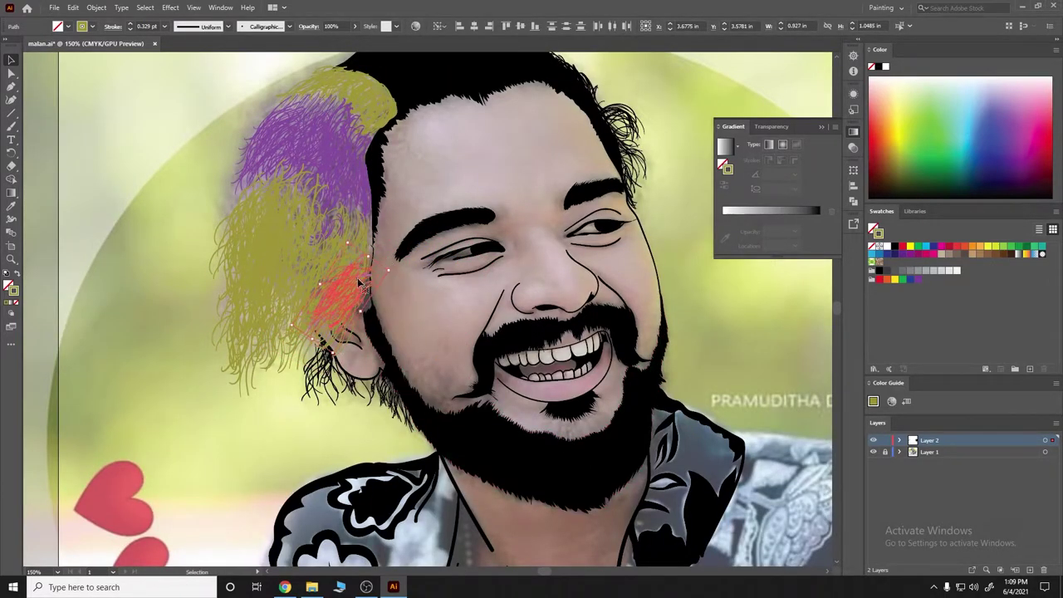
{"action": "key", "text": "Delete"}
{"action": "key", "text": "ctrl+minus"}
{"action": "left_click", "coordinate": [873, 452]}
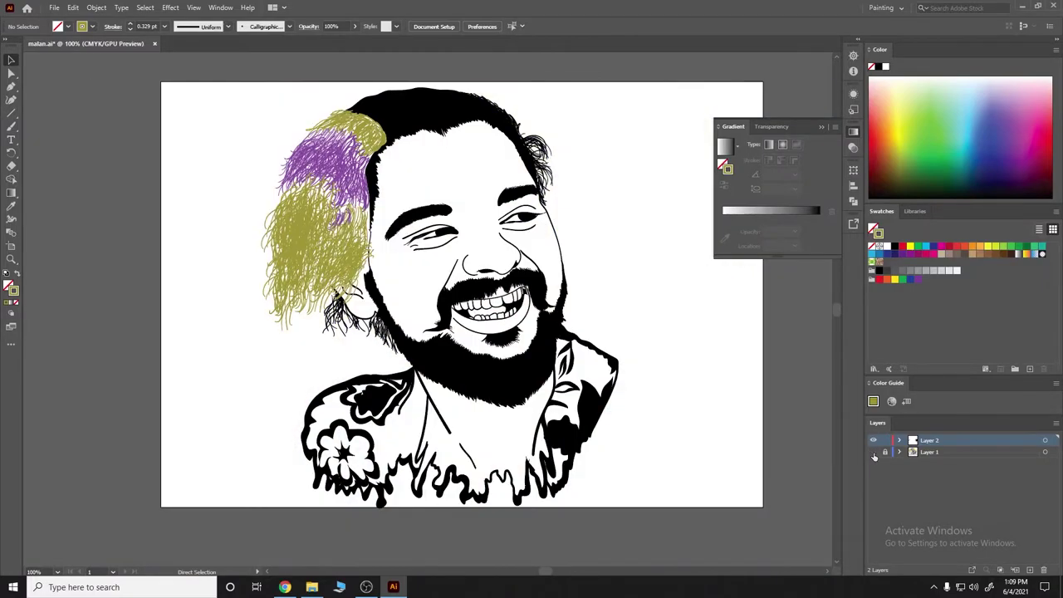
{"action": "left_click", "coordinate": [873, 452]}
{"action": "left_click", "coordinate": [14, 131]}
{"action": "left_click", "coordinate": [60, 153]}
{"action": "key", "text": "ctrl+plus"}
{"action": "key", "text": "ctrl+plus"}
{"action": "key", "text": "ctrl+plus"}
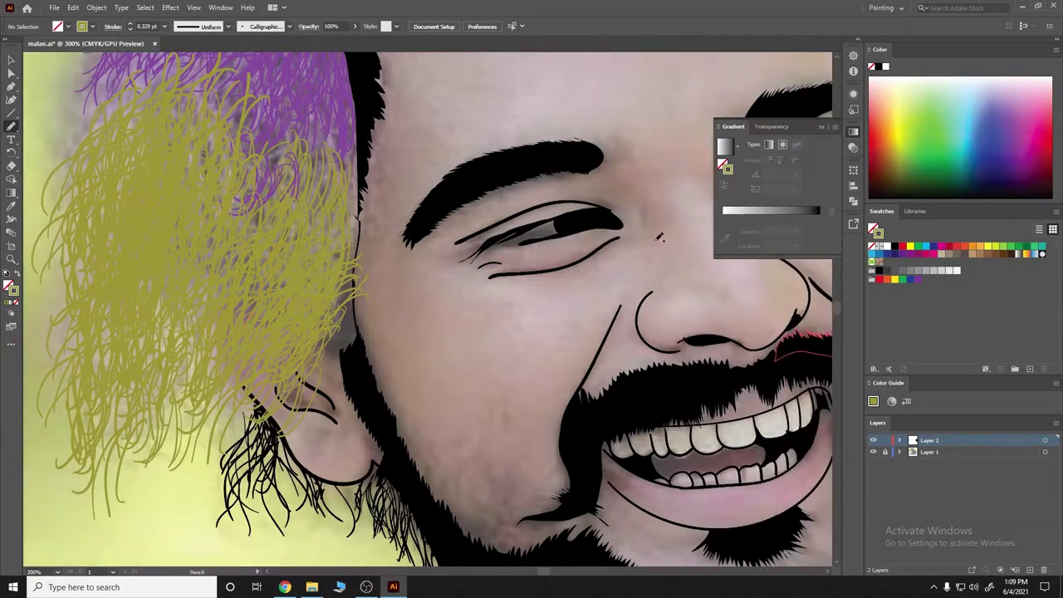
Draw a small black-filled wedge with no stroke between the hair and the top of the ear
{"action": "left_click_drag", "start_coordinate": [316, 337], "coordinate": [347, 360]}
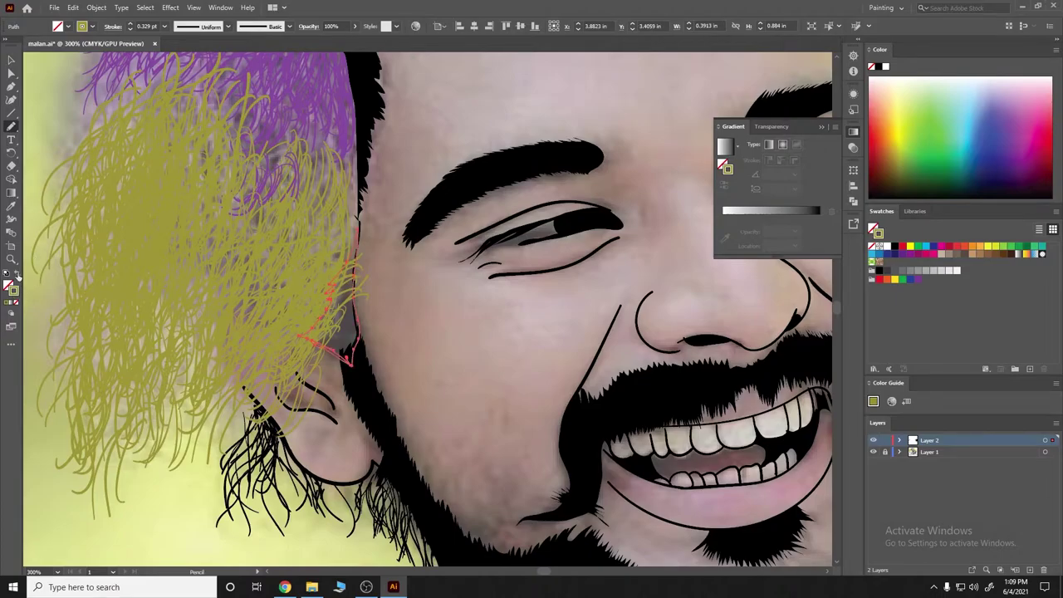
{"action": "double_click", "coordinate": [11, 287]}
{"action": "left_click", "coordinate": [344, 359]}
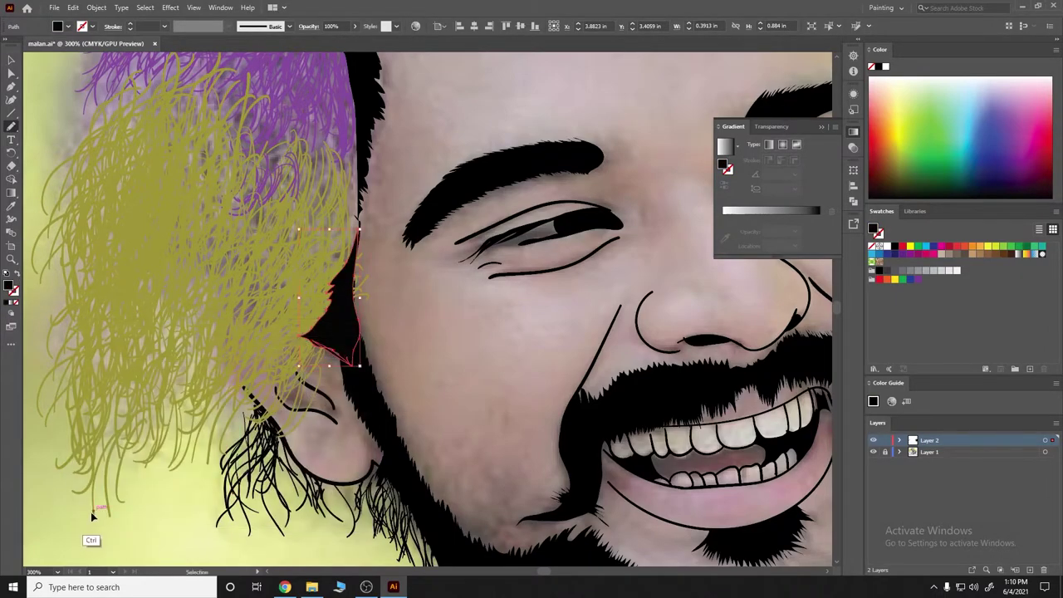
{"action": "key", "text": "ctrl+0"}
{"action": "left_click", "coordinate": [873, 451]}
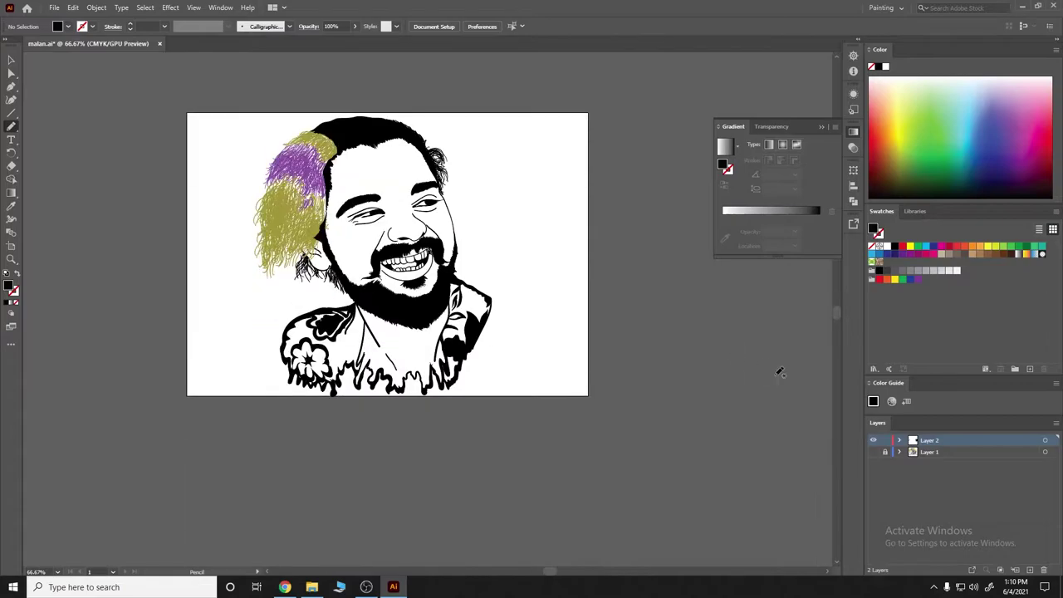
{"action": "left_click", "coordinate": [873, 451]}
{"action": "scroll", "coordinate": [321, 183], "scroll_direction": "up", "scroll_amount": 3}
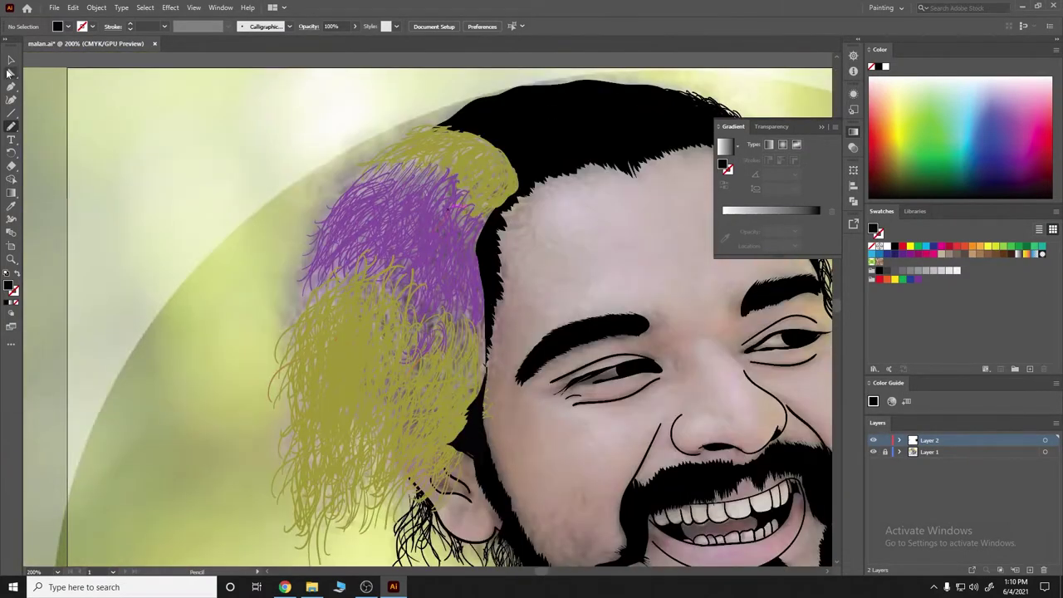
Move the red scribble group to the top of the hair and shrink it up-left
{"action": "key", "text": "v"}
{"action": "right_click", "coordinate": [387, 229]}
{"action": "key", "text": "Escape"}
{"action": "key", "text": "a"}
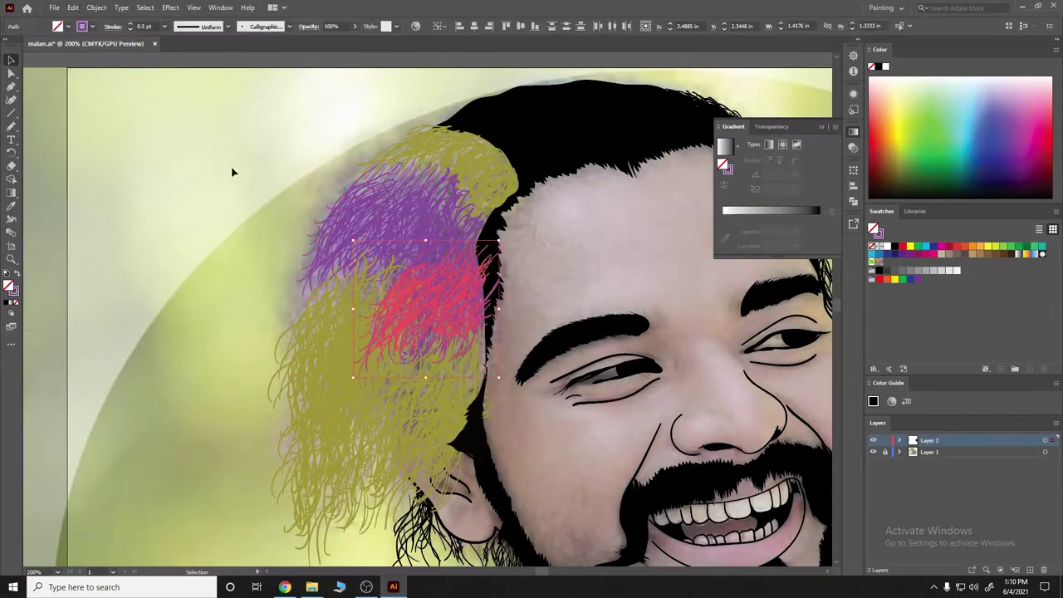
{"action": "left_click", "coordinate": [371, 264]}
{"action": "key", "text": "v"}
{"action": "left_click_drag", "start_coordinate": [457, 300], "coordinate": [411, 206]}
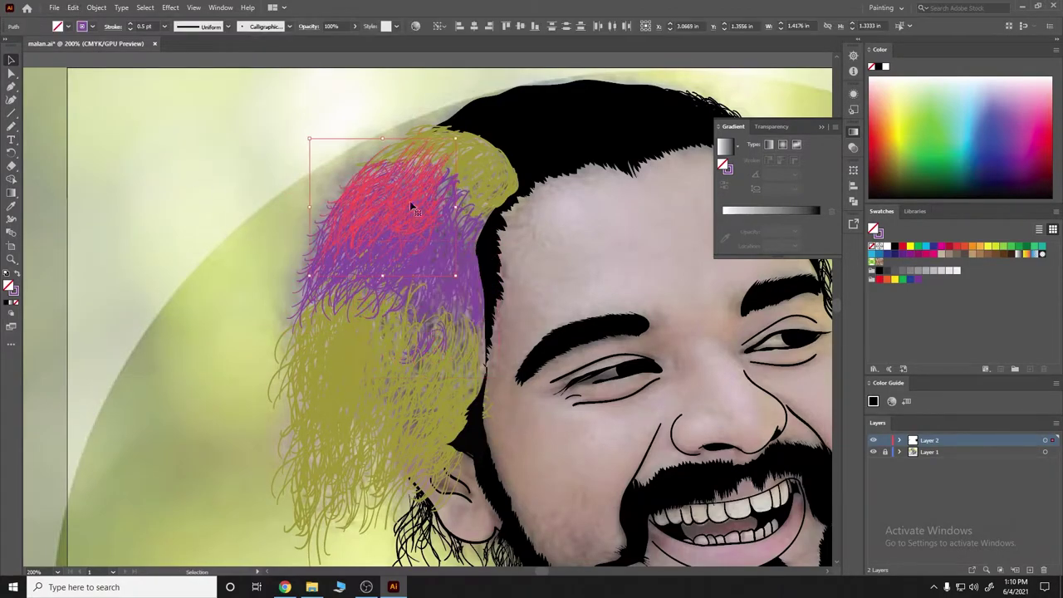
{"action": "mouse_move", "coordinate": [305, 134]}
{"action": "left_mouse_down"}
{"action": "mouse_move", "coordinate": [416, 209]}
{"action": "mouse_move", "coordinate": [397, 198]}
{"action": "left_mouse_up"}
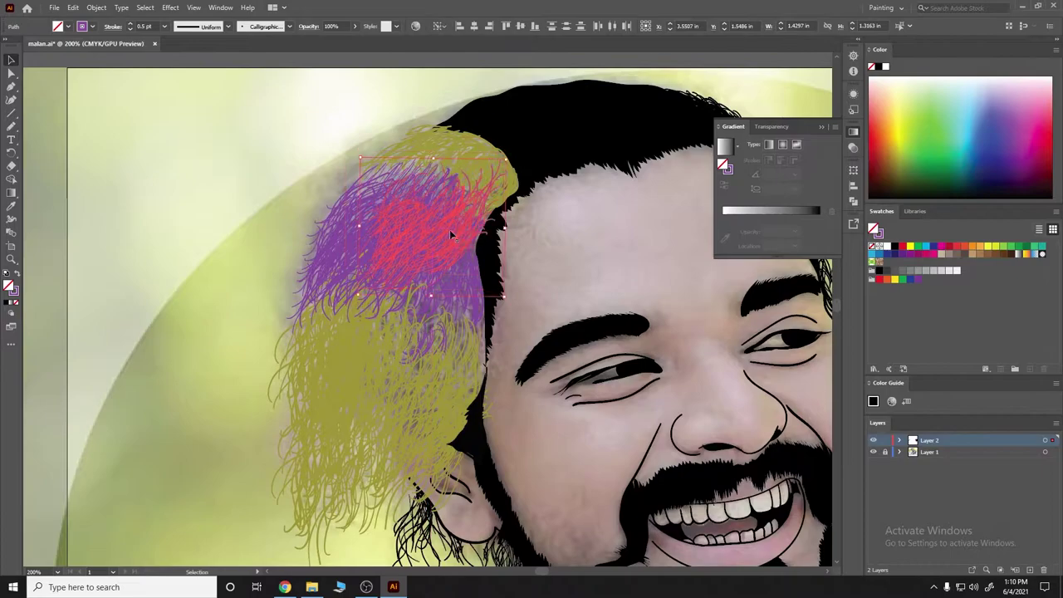
{"action": "scroll", "coordinate": [498, 224], "scroll_direction": "down", "scroll_amount": 2}
{"action": "left_click_drag", "start_coordinate": [428, 253], "coordinate": [453, 203]}
{"action": "left_click", "coordinate": [207, 197]}
Hide the reference photo layer, then try shifting purple strokes right and undo it
{"action": "key", "text": "ctrl+1"}
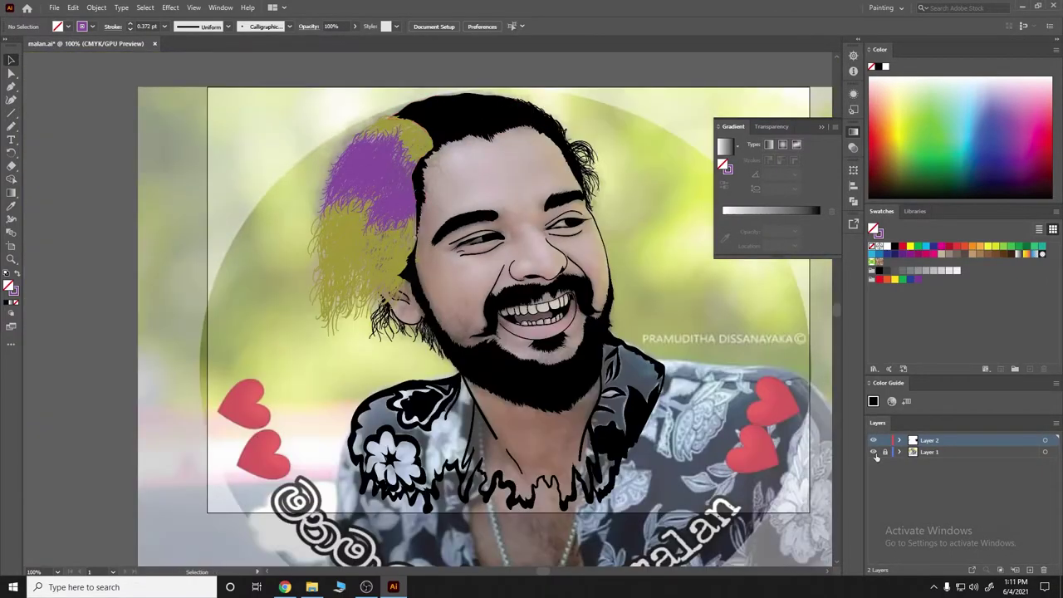
{"action": "left_click", "coordinate": [873, 451]}
{"action": "key", "text": "ctrl+plus"}
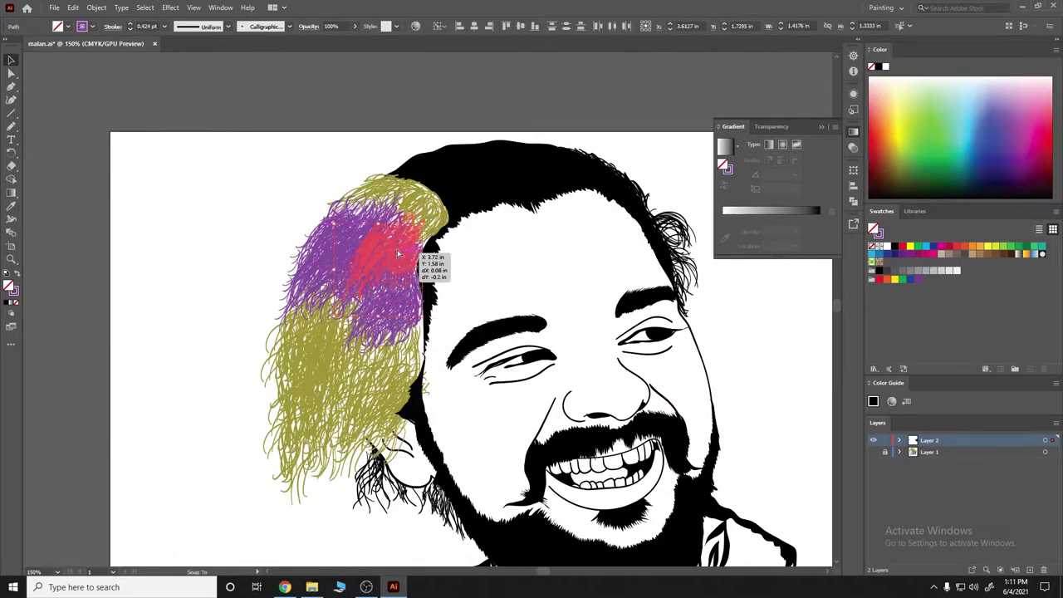
{"action": "left_click_drag", "start_coordinate": [407, 324], "coordinate": [428, 311]}
{"action": "left_click", "coordinate": [582, 312]}
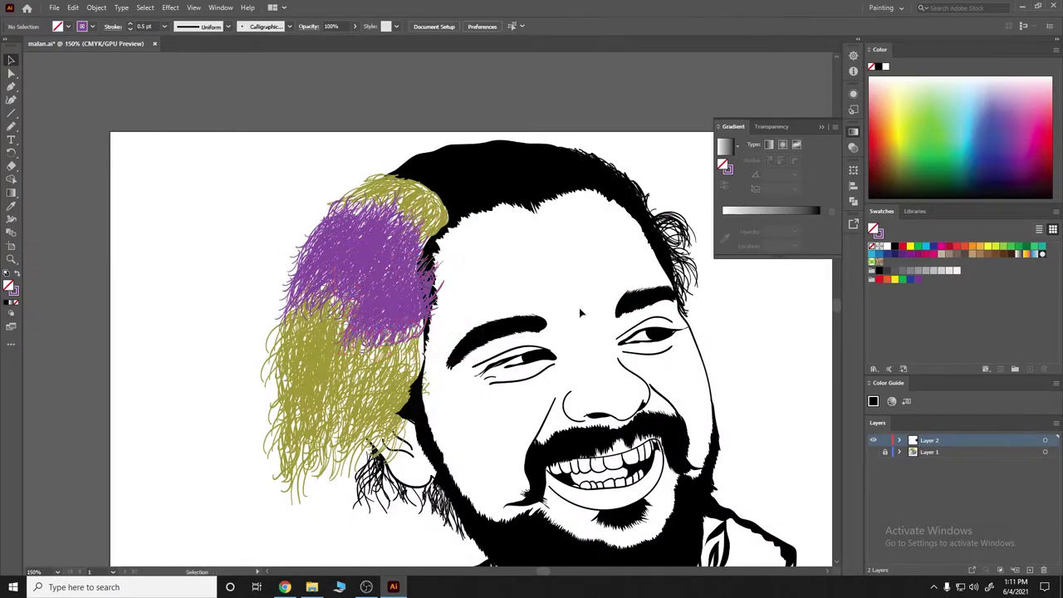
{"action": "key", "text": "ctrl+z"}
{"action": "key", "text": "ctrl+z"}
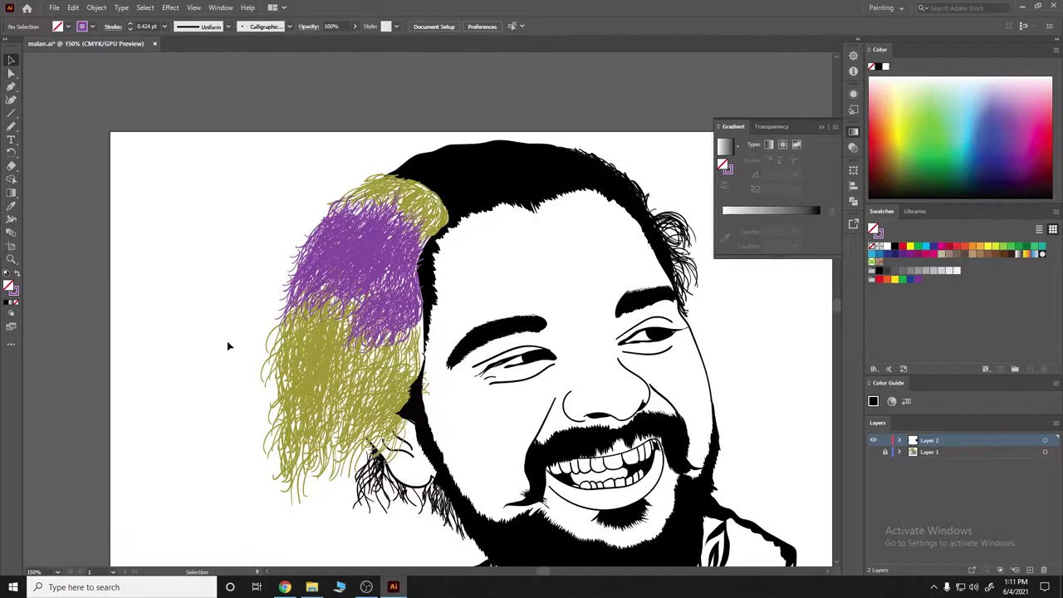
Select the lower-left hair strokes, try moving the red strokes top-left, then undo
{"action": "key", "text": "a"}
{"action": "mouse_move", "coordinate": [250, 433]}
{"action": "left_mouse_down"}
{"action": "mouse_move", "coordinate": [324, 509]}
{"action": "mouse_move", "coordinate": [219, 275]}
{"action": "left_mouse_up"}
{"action": "key", "text": "v"}
{"action": "left_click_drag", "start_coordinate": [299, 135], "coordinate": [353, 133]}
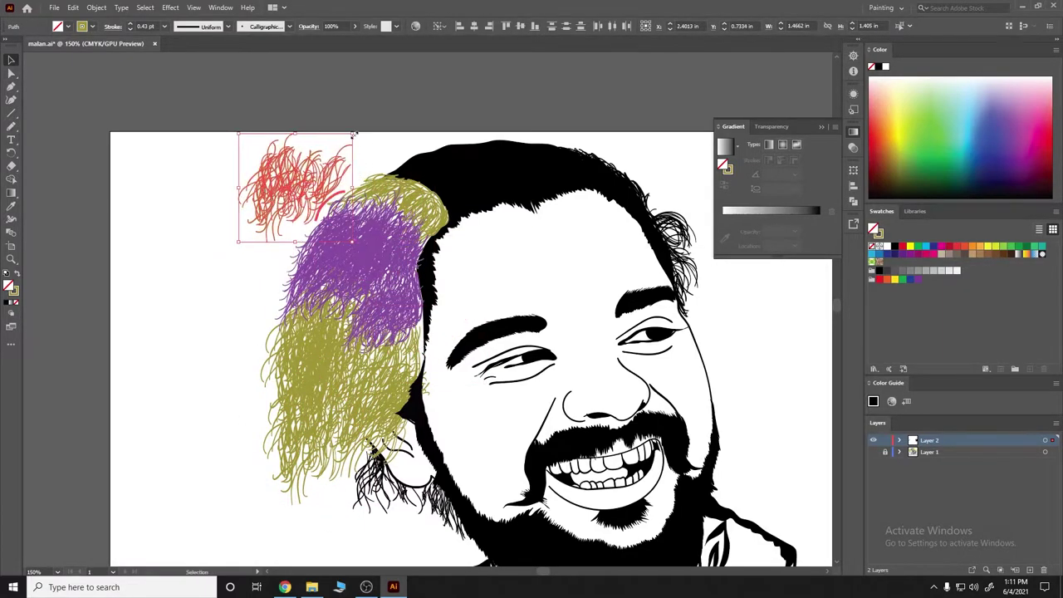
{"action": "key", "text": "ctrl+z"}
{"action": "key", "text": "ctrl+z"}
Resize the red hair strokes and reposition them down onto the olive hair
{"action": "key", "text": "ctrl+0"}
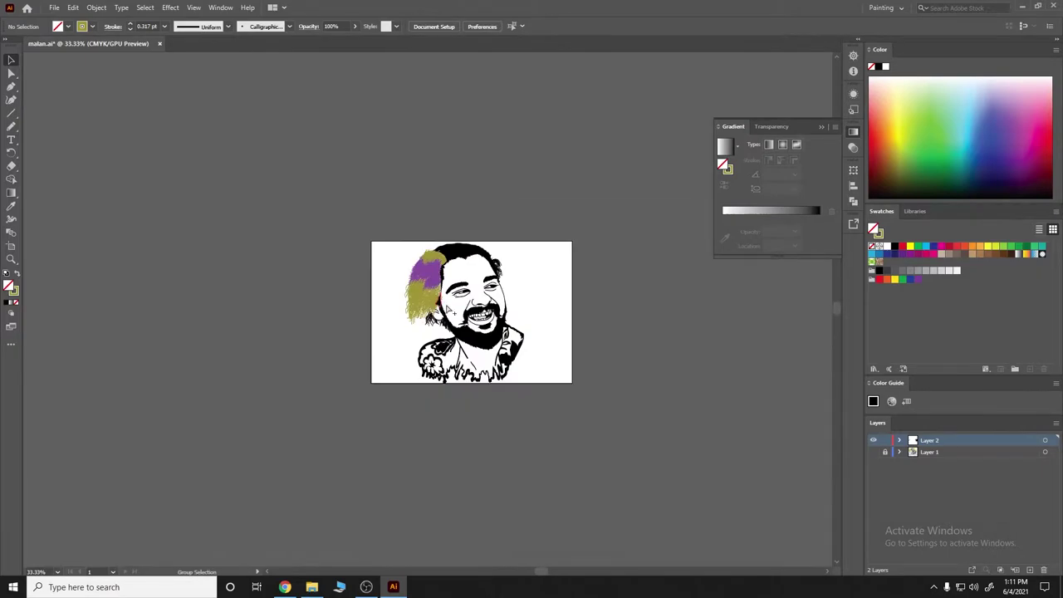
{"action": "scroll", "coordinate": [450, 310], "scroll_direction": "up", "scroll_amount": 5}
{"action": "mouse_move", "coordinate": [503, 410]}
{"action": "left_mouse_down"}
{"action": "mouse_move", "coordinate": [443, 444]}
{"action": "mouse_move", "coordinate": [404, 411]}
{"action": "left_mouse_up"}
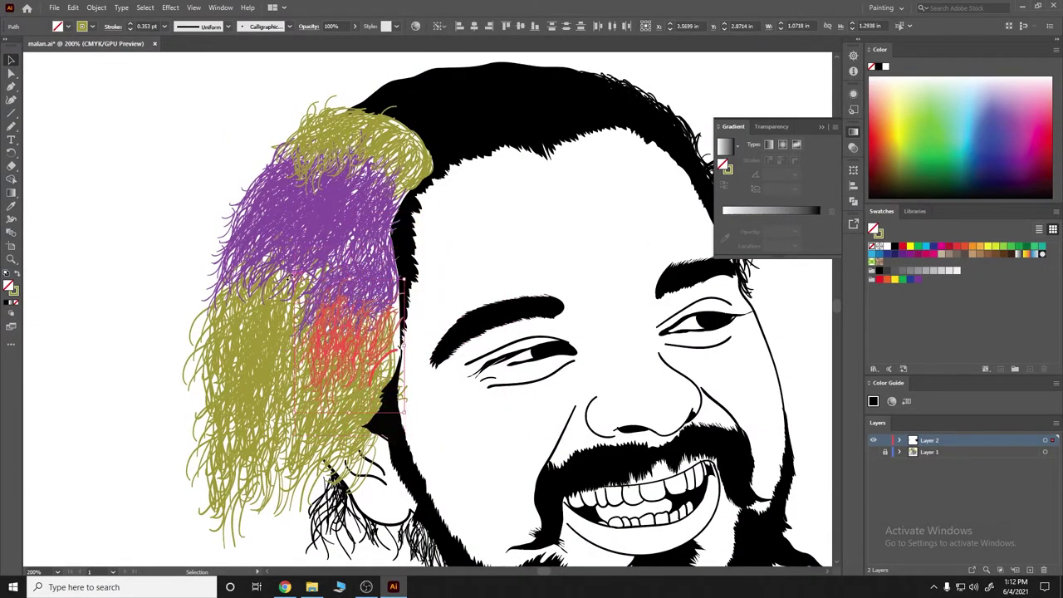
{"action": "left_click_drag", "start_coordinate": [349, 332], "coordinate": [349, 368]}
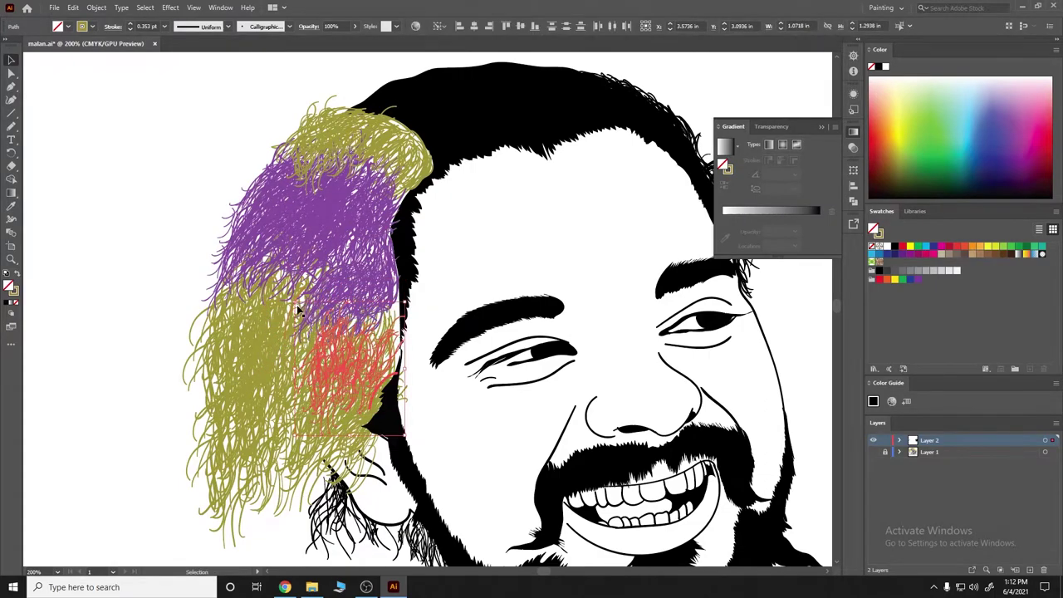
{"action": "left_click_drag", "start_coordinate": [299, 310], "coordinate": [351, 334]}
{"action": "double_click", "coordinate": [352, 335]}
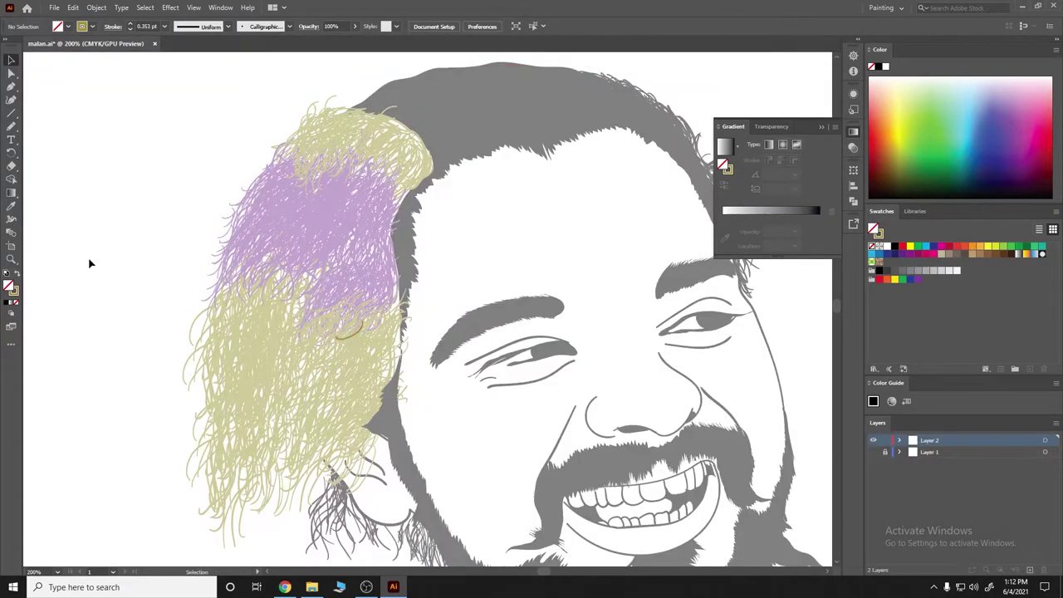
{"action": "key", "text": "Escape"}
Zoom out to fit the artboard, then zoom in on the face to 150%
{"action": "key", "text": "ctrl+0"}
{"action": "key", "text": "ctrl+minus"}
{"action": "key", "text": "ctrl+minus"}
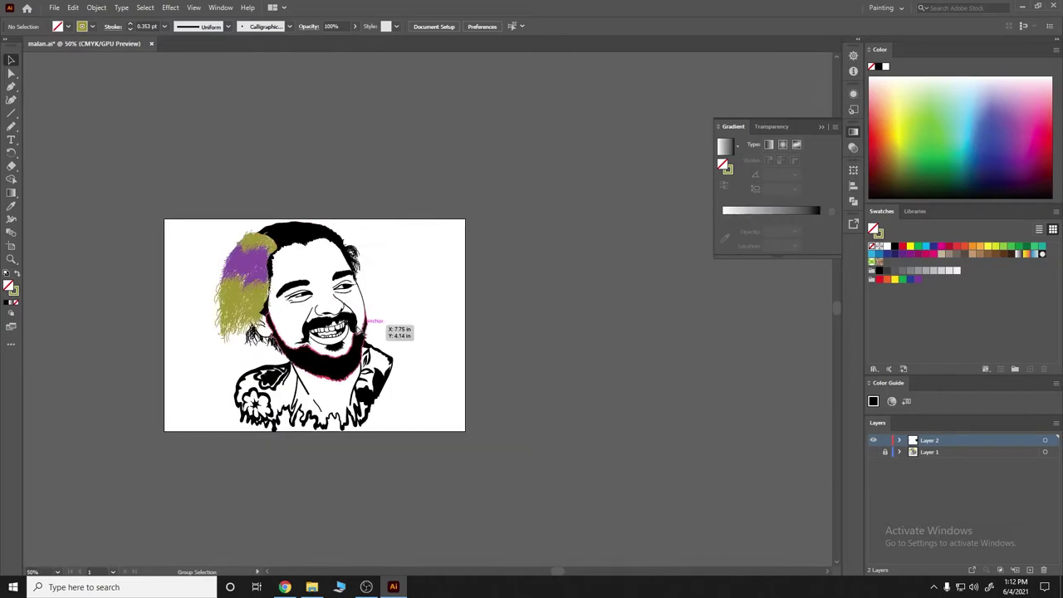
{"action": "key", "text": "ctrl+plus"}
{"action": "key", "text": "ctrl+plus"}
{"action": "key", "text": "ctrl+minus"}
{"action": "key", "text": "ctrl+minus"}
{"action": "key", "text": "ctrl+plus"}
{"action": "key", "text": "ctrl+plus"}
{"action": "key", "text": "ctrl+plus"}
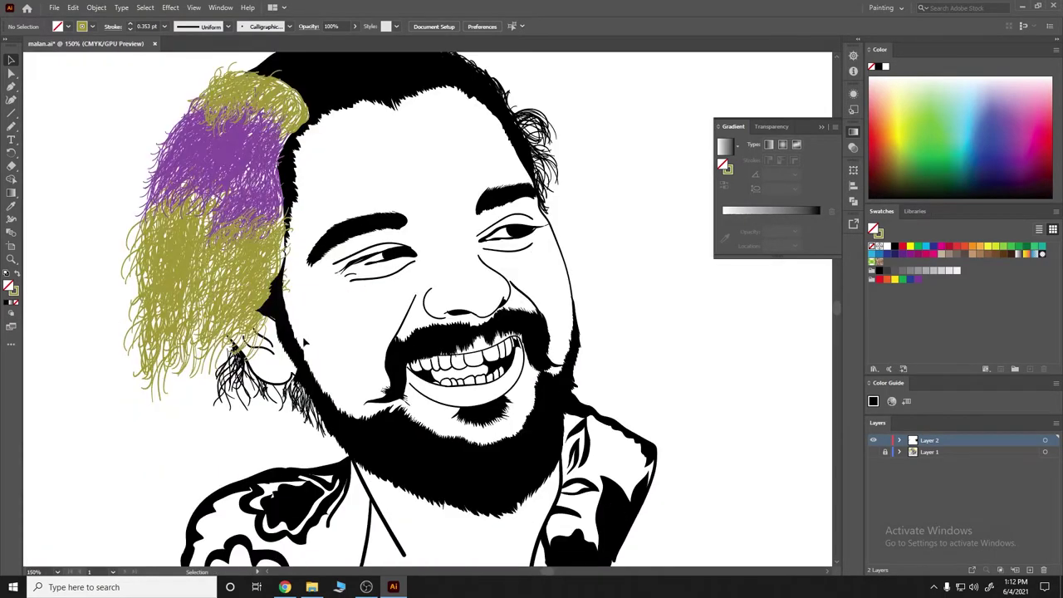
With the Pencil active, set the fill colour to black (000000)
{"action": "key", "text": "n"}
{"action": "left_click", "coordinate": [19, 274]}
{"action": "double_click", "coordinate": [9, 286]}
{"action": "type", "text": "000000"}
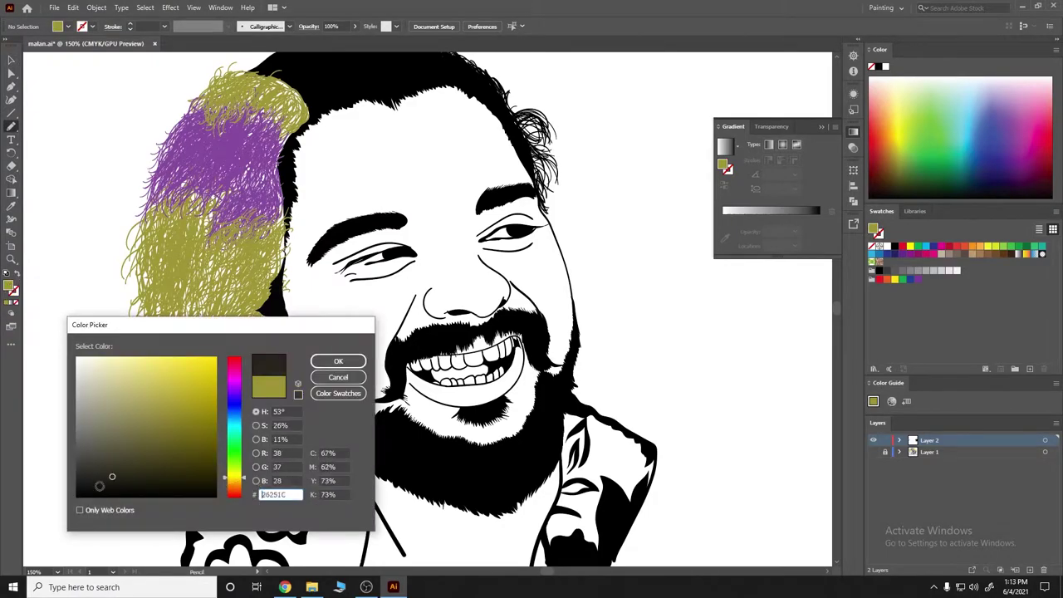
{"action": "left_click", "coordinate": [339, 361]}
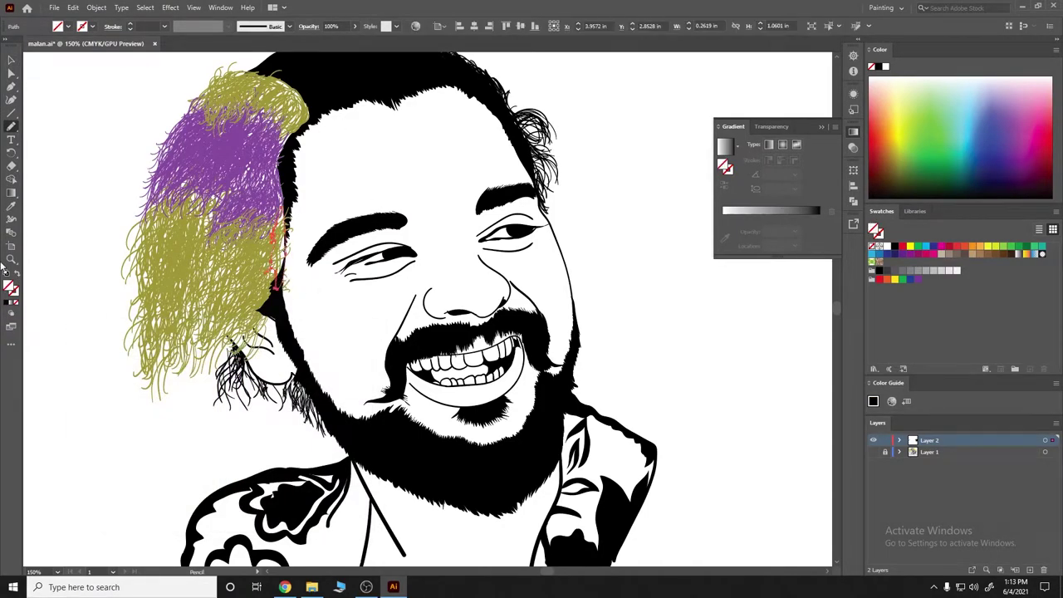
Toggle the reference photo layer on and off, then draw a small stray pencil line off the artboard
{"action": "key", "text": "ctrl"}
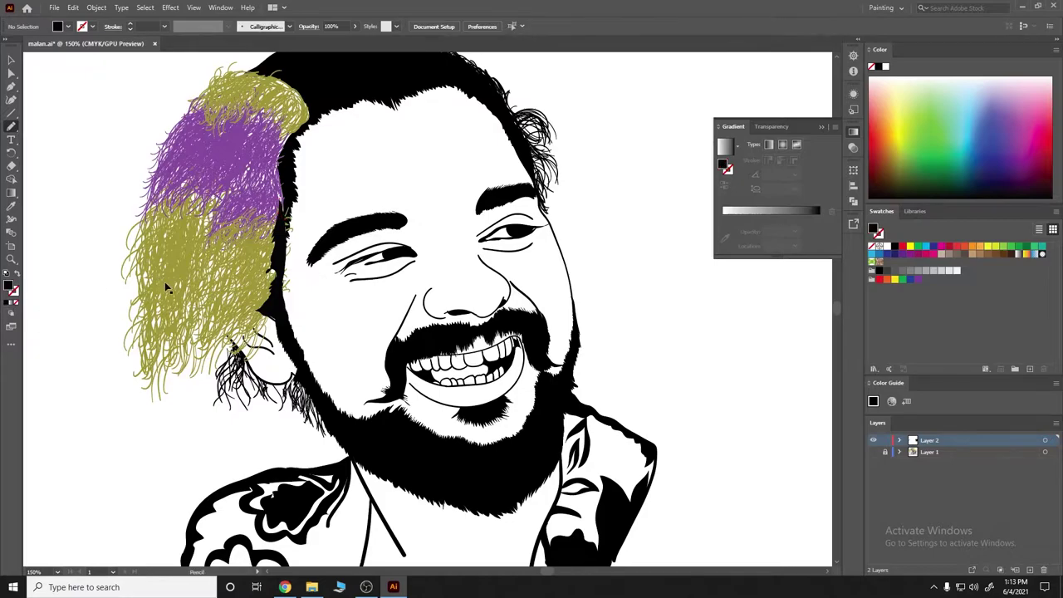
{"action": "key", "text": "ctrl+minus"}
{"action": "key", "text": "ctrl+minus"}
{"action": "left_click", "coordinate": [872, 452]}
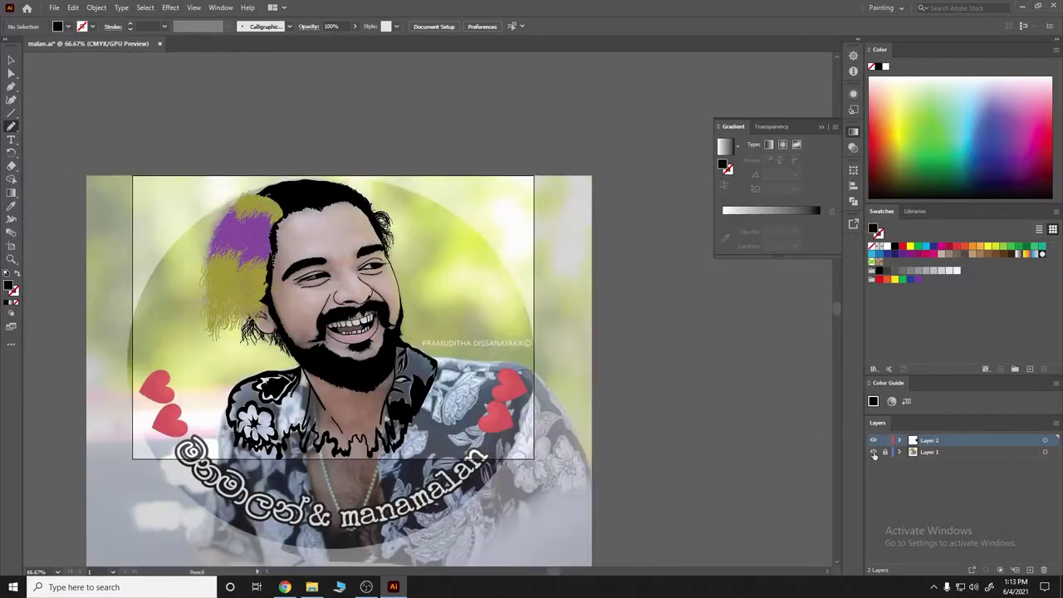
{"action": "left_click", "coordinate": [873, 451]}
{"action": "left_click", "coordinate": [873, 452]}
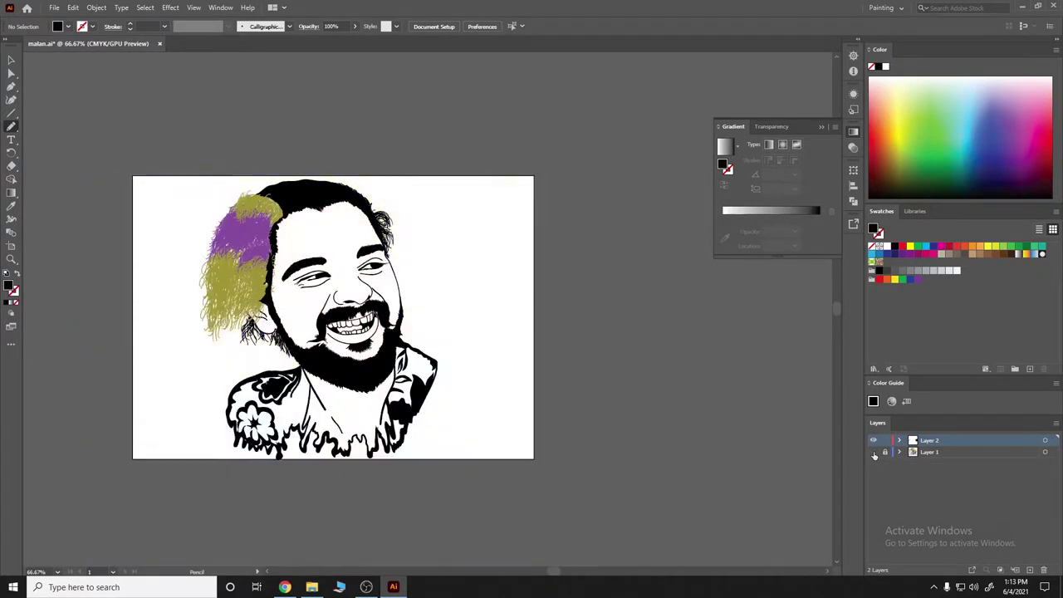
{"action": "scroll", "coordinate": [593, 373], "scroll_direction": "down", "scroll_amount": 2}
{"action": "scroll", "coordinate": [475, 249], "scroll_direction": "up", "scroll_amount": 3}
{"action": "scroll", "coordinate": [487, 366], "scroll_direction": "down", "scroll_amount": 5}
{"action": "left_click_drag", "start_coordinate": [212, 409], "coordinate": [253, 365]}
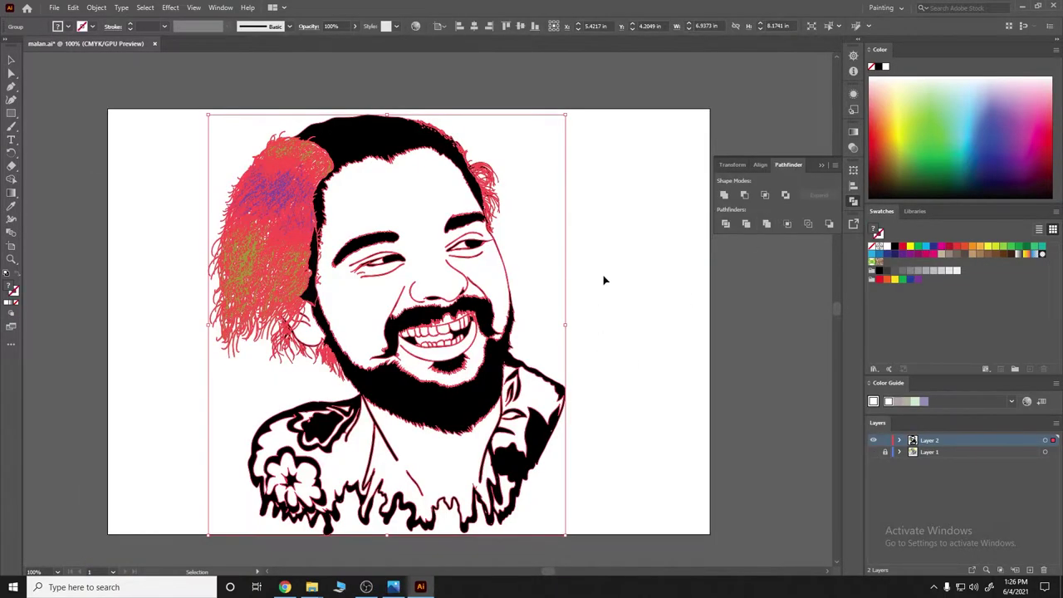
Duplicate Layer 2 and load the CHIWORLD SKIN TONES swatch library
{"action": "left_click", "coordinate": [603, 280]}
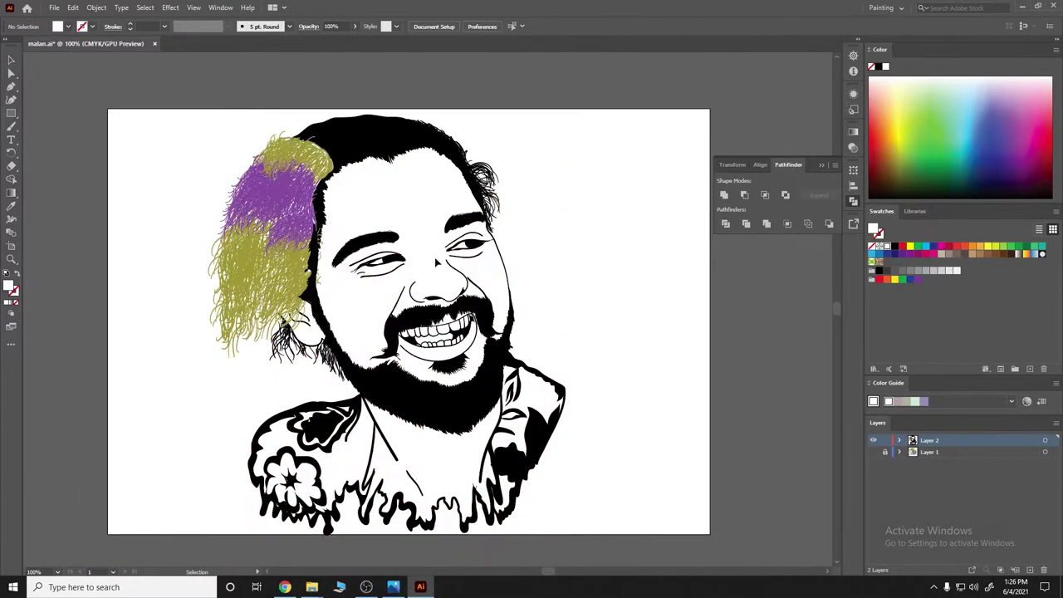
{"action": "left_click_drag", "start_coordinate": [974, 445], "coordinate": [1030, 570]}
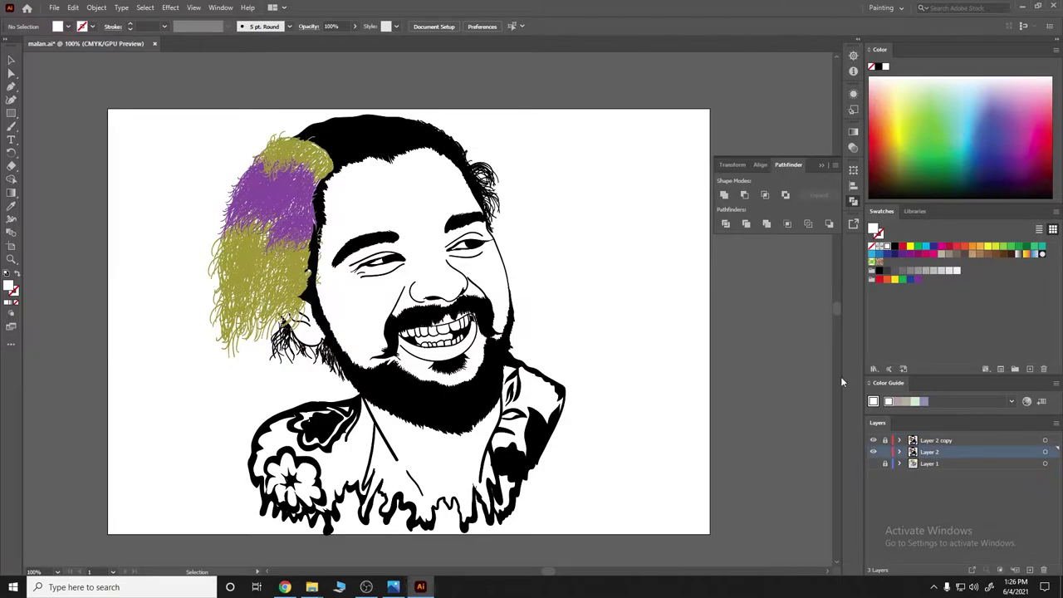
{"action": "left_click", "coordinate": [874, 369]}
{"action": "left_click", "coordinate": [906, 366]}
{"action": "double_click", "coordinate": [307, 91]}
{"action": "left_click", "coordinate": [308, 95]}
{"action": "left_click", "coordinate": [503, 277]}
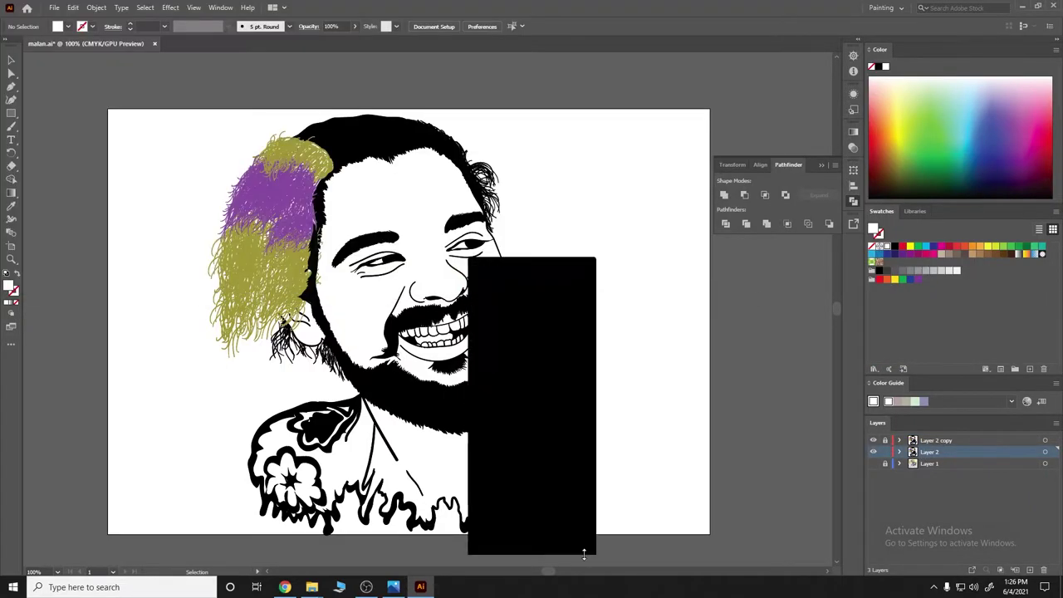
Draw a salmon skin-tone rectangle over the portrait
{"action": "left_click_drag", "start_coordinate": [534, 266], "coordinate": [769, 249]}
{"action": "left_click", "coordinate": [752, 421]}
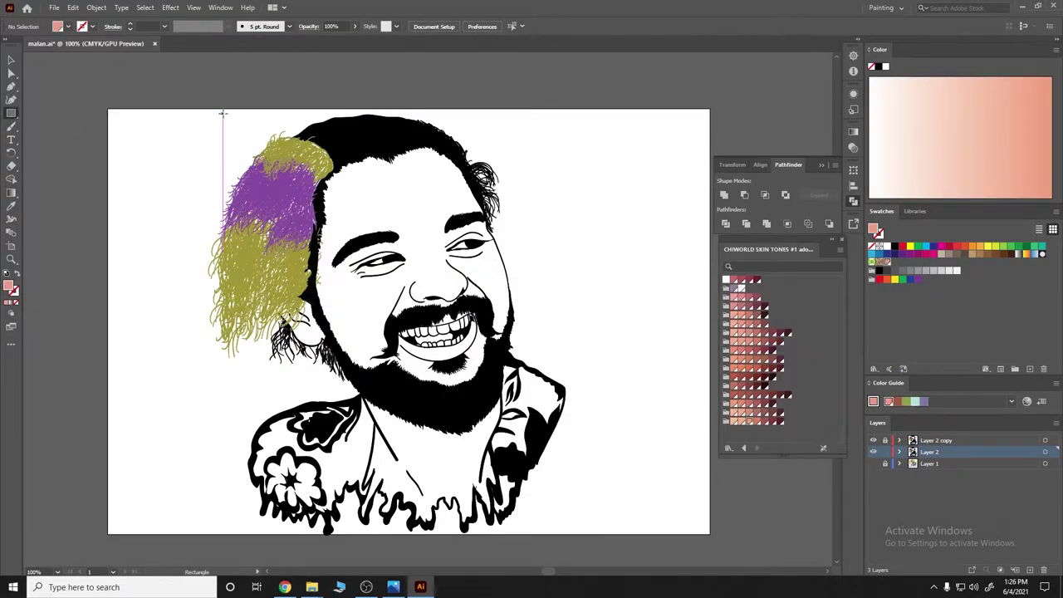
{"action": "left_click_drag", "start_coordinate": [223, 113], "coordinate": [580, 533]}
Isolate the portrait group and delete the selected salmon background piece
{"action": "key", "text": "v"}
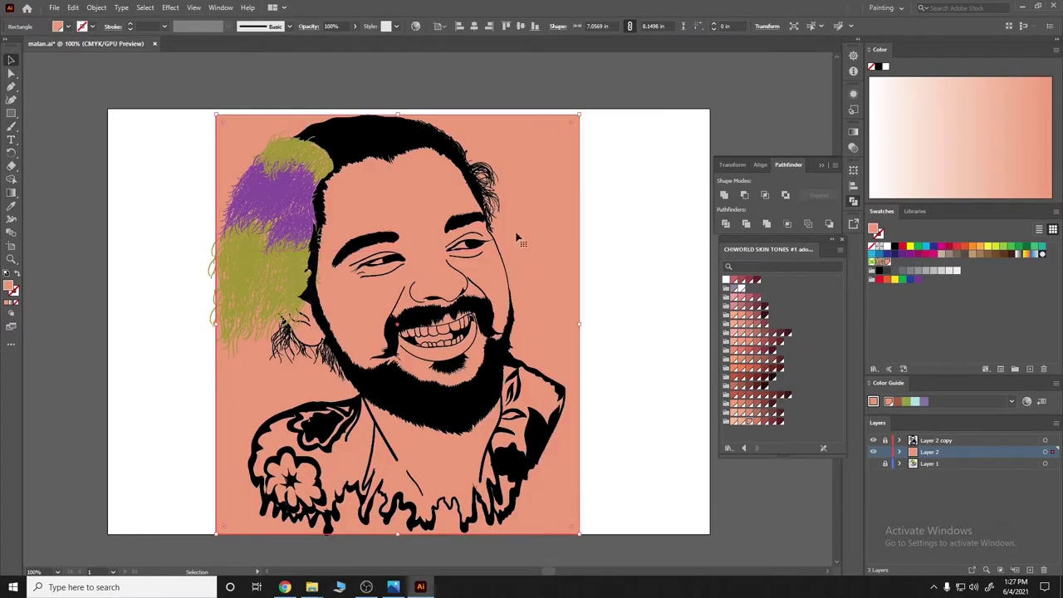
{"action": "right_click", "coordinate": [529, 314]}
{"action": "key", "text": "Escape"}
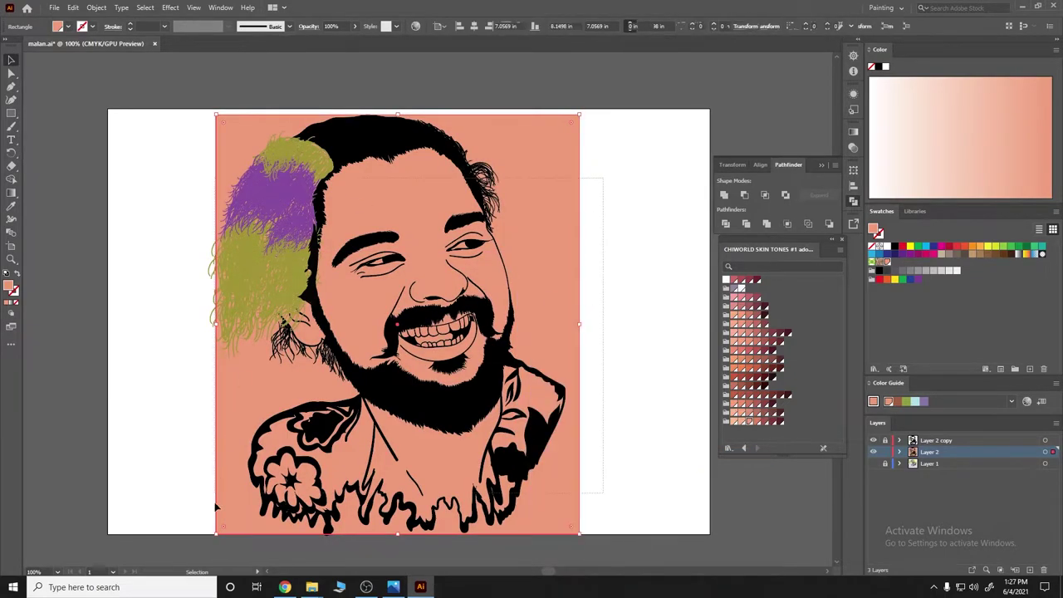
{"action": "key", "text": "ctrl+a"}
{"action": "key", "text": "ctrl+shift+a"}
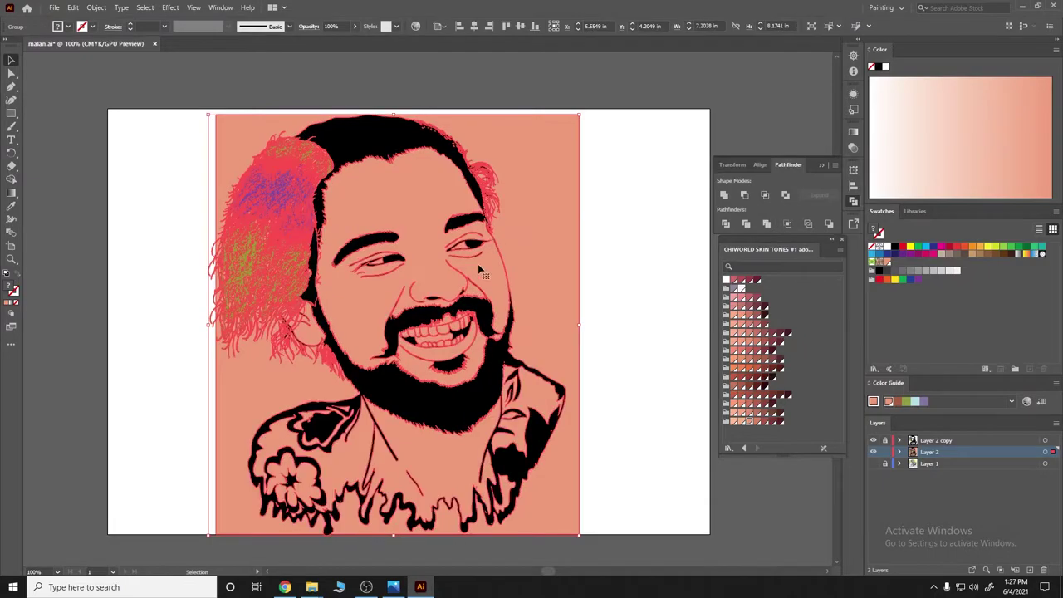
{"action": "double_click", "coordinate": [478, 333]}
{"action": "key", "text": "Delete"}
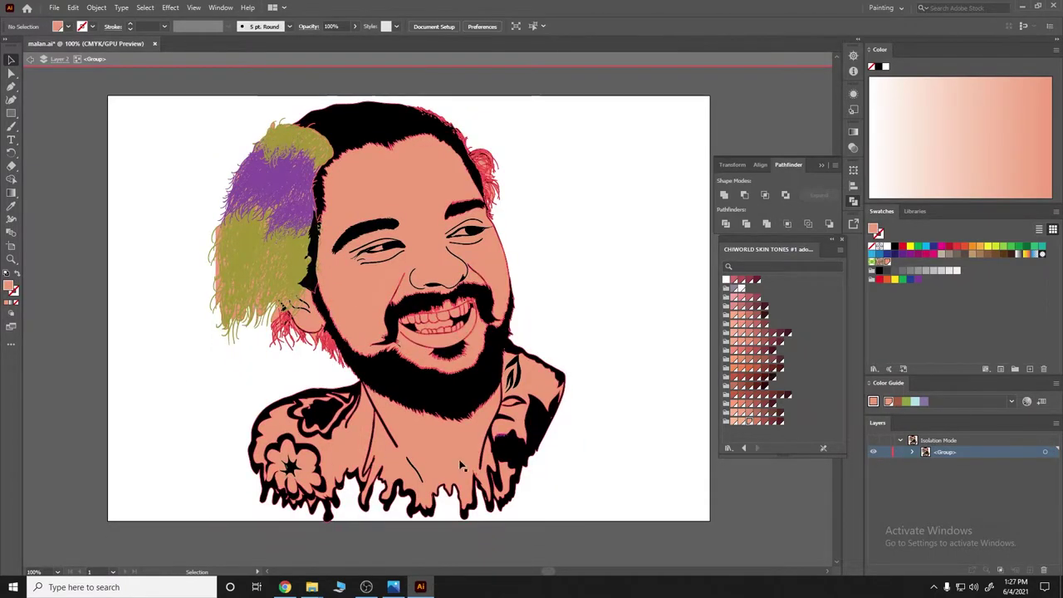
Erase the purple and olive hair strands down the left side with a 66 pt eraser
{"action": "key", "text": "shift+e"}
{"action": "left_click_drag", "start_coordinate": [242, 202], "coordinate": [232, 322]}
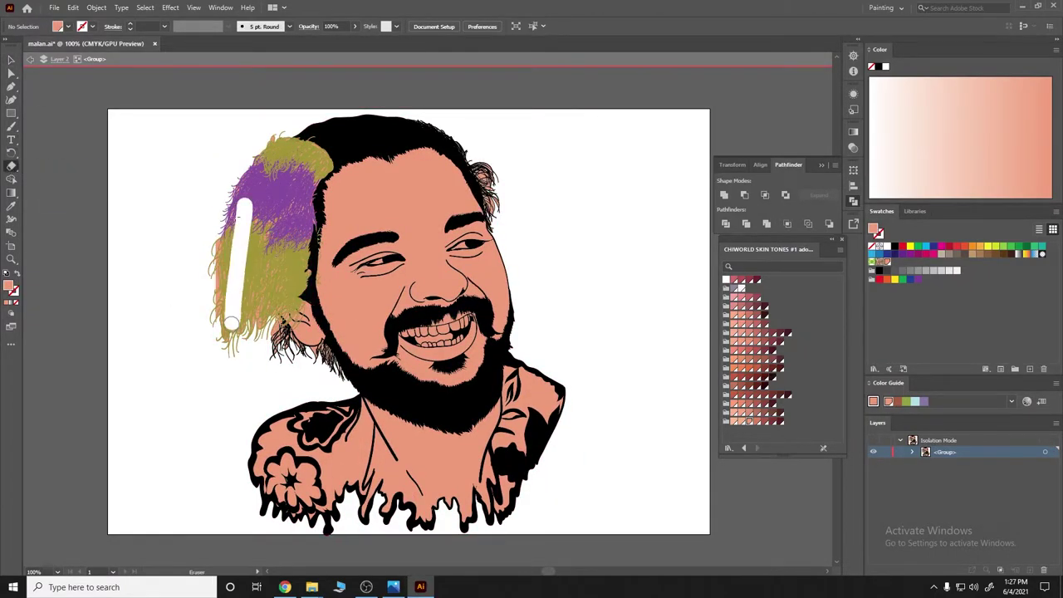
{"action": "double_click", "coordinate": [11, 166]}
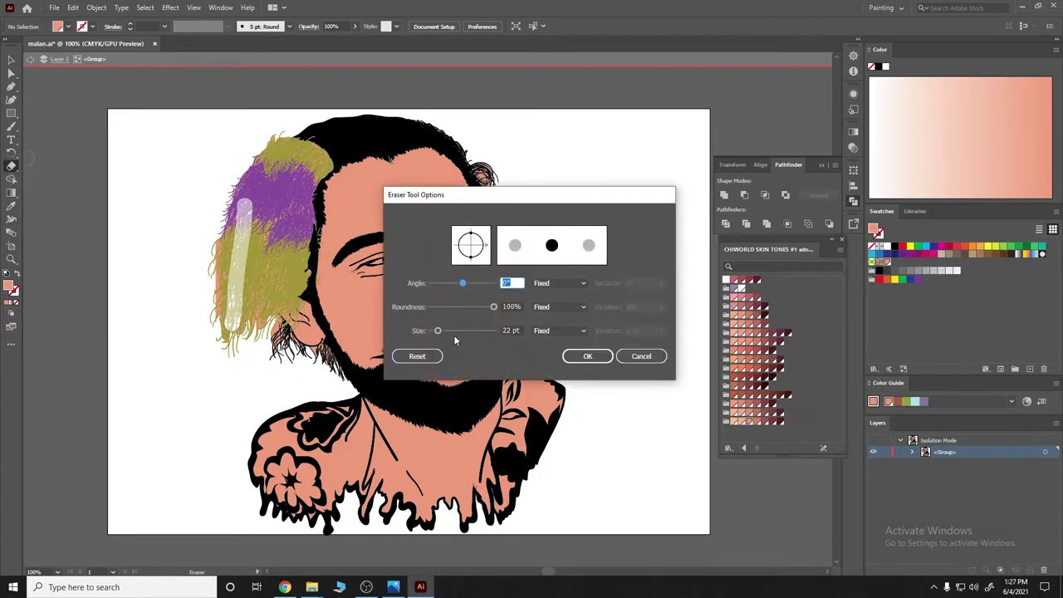
{"action": "left_click", "coordinate": [573, 355]}
{"action": "left_click_drag", "start_coordinate": [236, 328], "coordinate": [259, 199]}
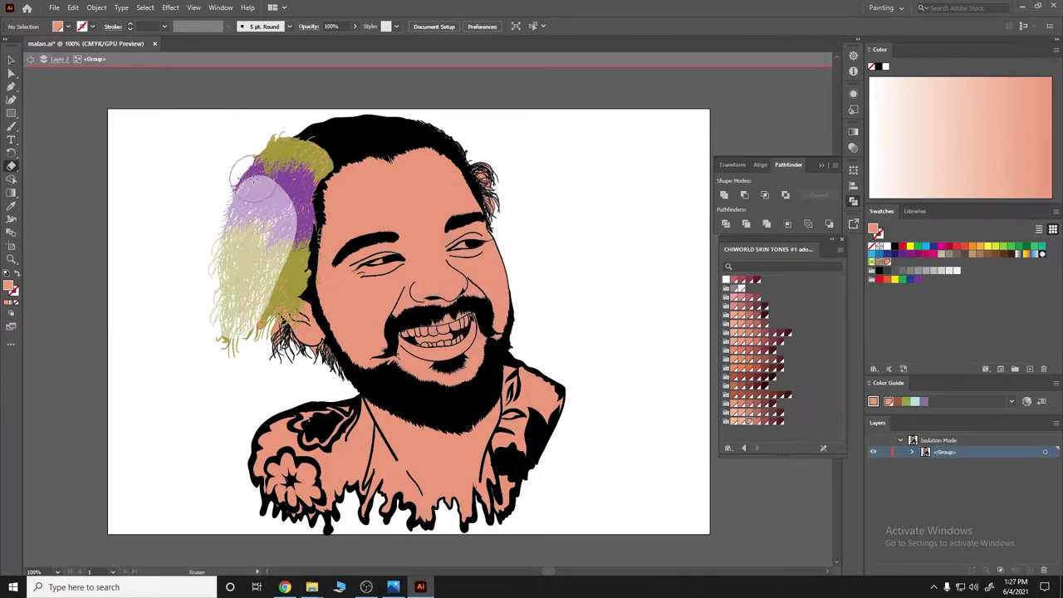
{"action": "scroll", "coordinate": [249, 179], "scroll_direction": "up", "scroll_amount": 1}
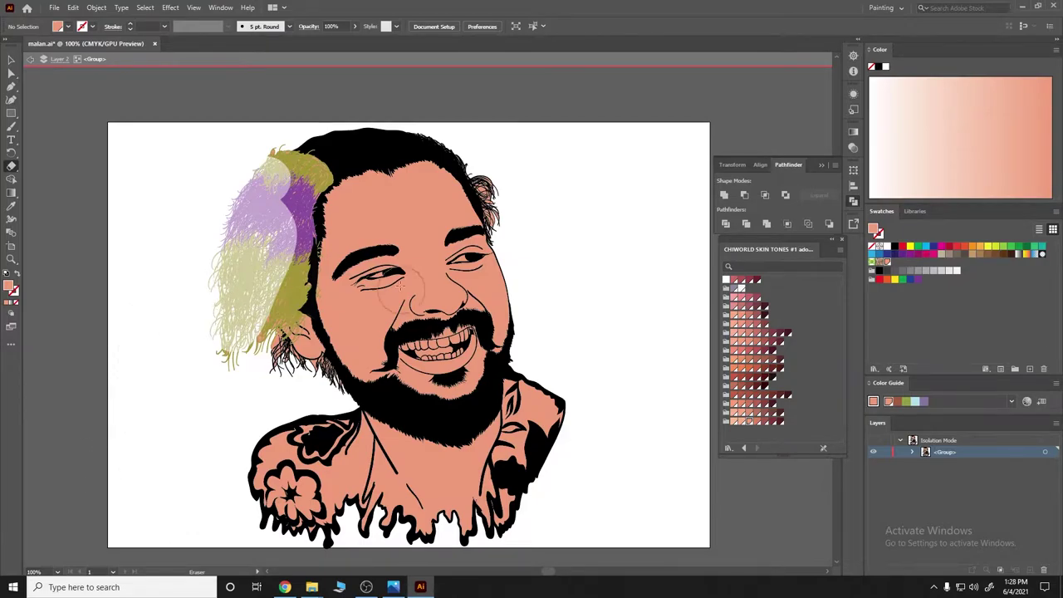
{"action": "left_click_drag", "start_coordinate": [255, 161], "coordinate": [316, 386]}
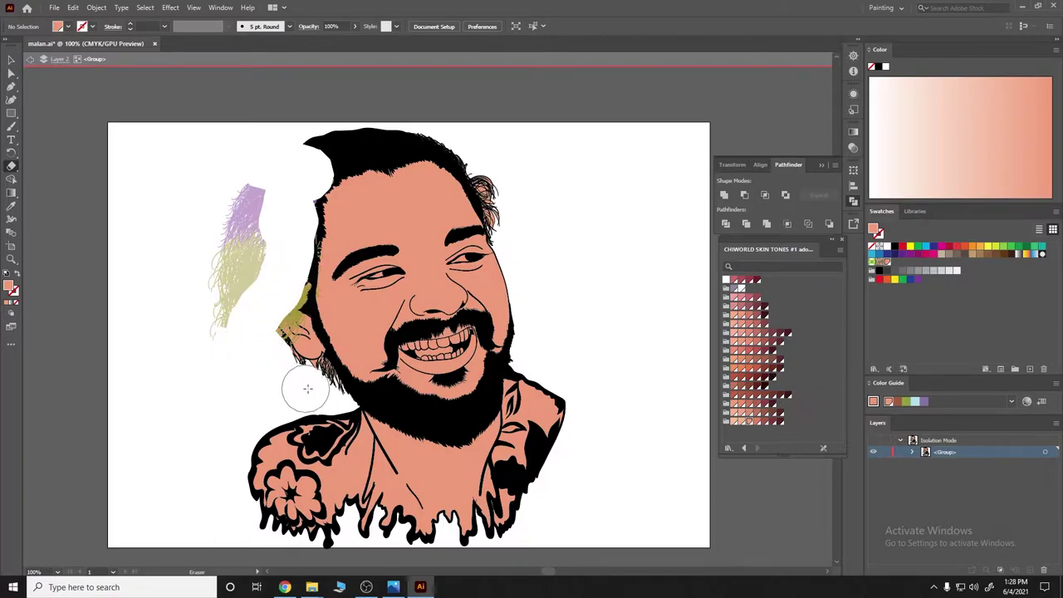
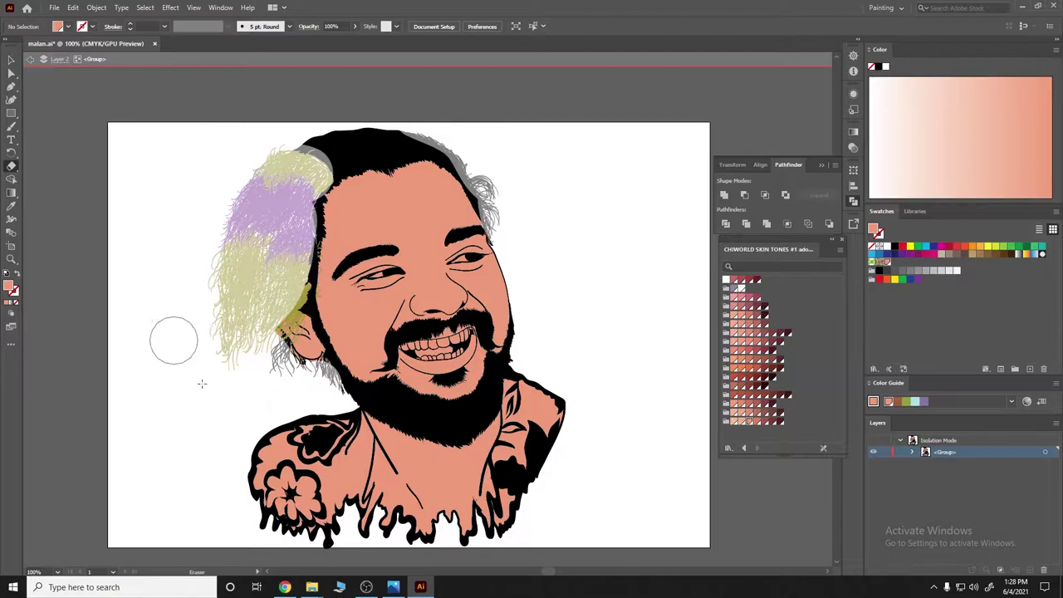
Reduce the Eraser tool's brush size in its settings dialog
{"action": "double_click", "coordinate": [11, 167]}
{"action": "left_click_drag", "start_coordinate": [498, 348], "coordinate": [474, 347]}
{"action": "key", "text": "Return"}
{"action": "scroll", "coordinate": [305, 359], "scroll_direction": "up", "scroll_amount": 4}
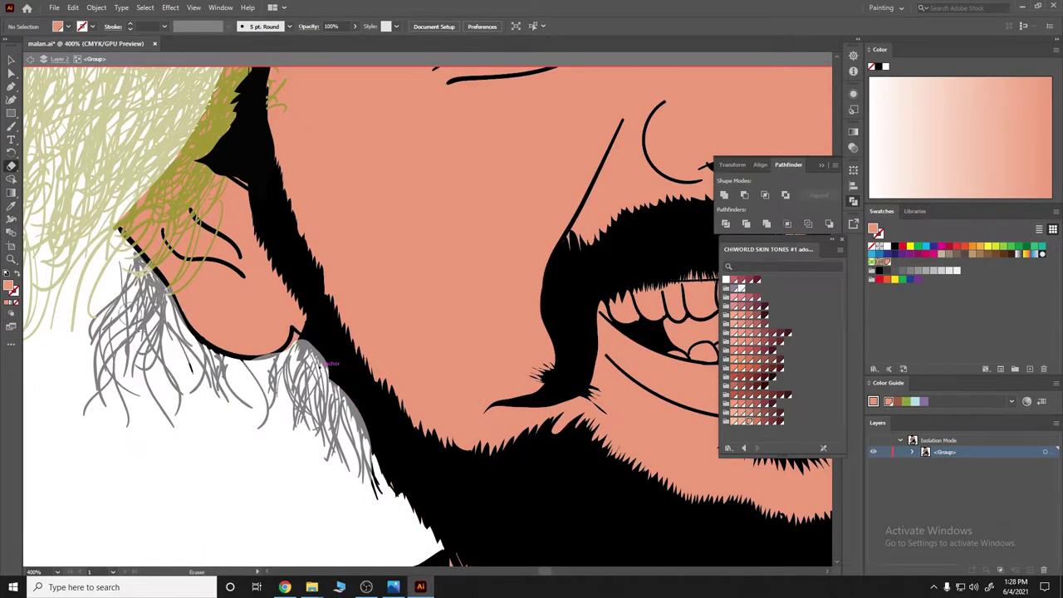
{"action": "scroll", "coordinate": [205, 214], "scroll_direction": "up", "scroll_amount": 3}
{"action": "scroll", "coordinate": [205, 214], "scroll_direction": "down", "scroll_amount": 5}
{"action": "scroll", "coordinate": [238, 321], "scroll_direction": "up", "scroll_amount": 4}
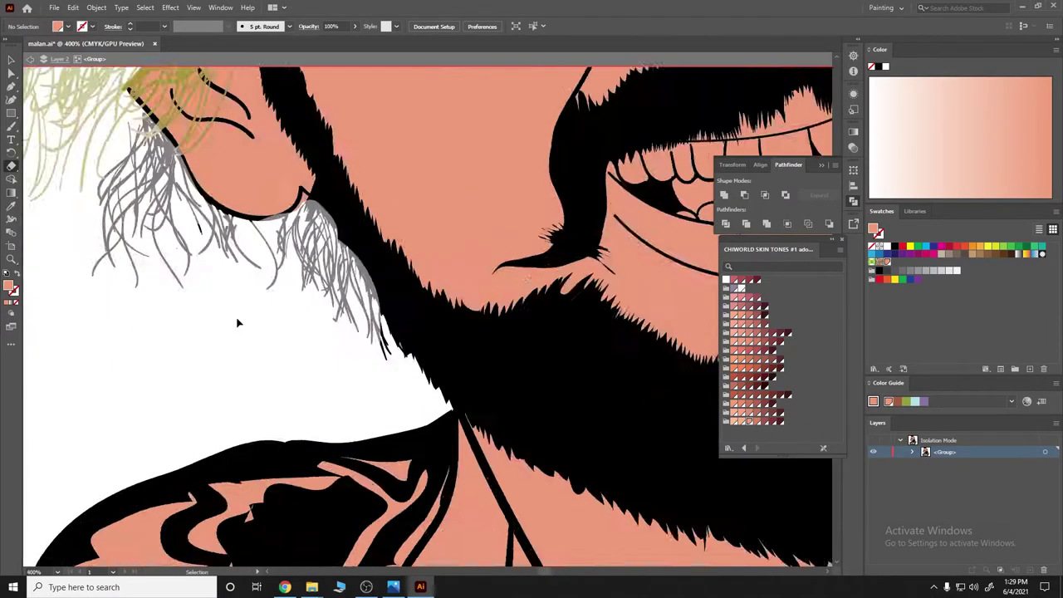
{"action": "scroll", "coordinate": [353, 185], "scroll_direction": "up", "scroll_amount": 3}
{"action": "scroll", "coordinate": [353, 185], "scroll_direction": "down", "scroll_amount": 2}
{"action": "scroll", "coordinate": [353, 185], "scroll_direction": "up", "scroll_amount": 3}
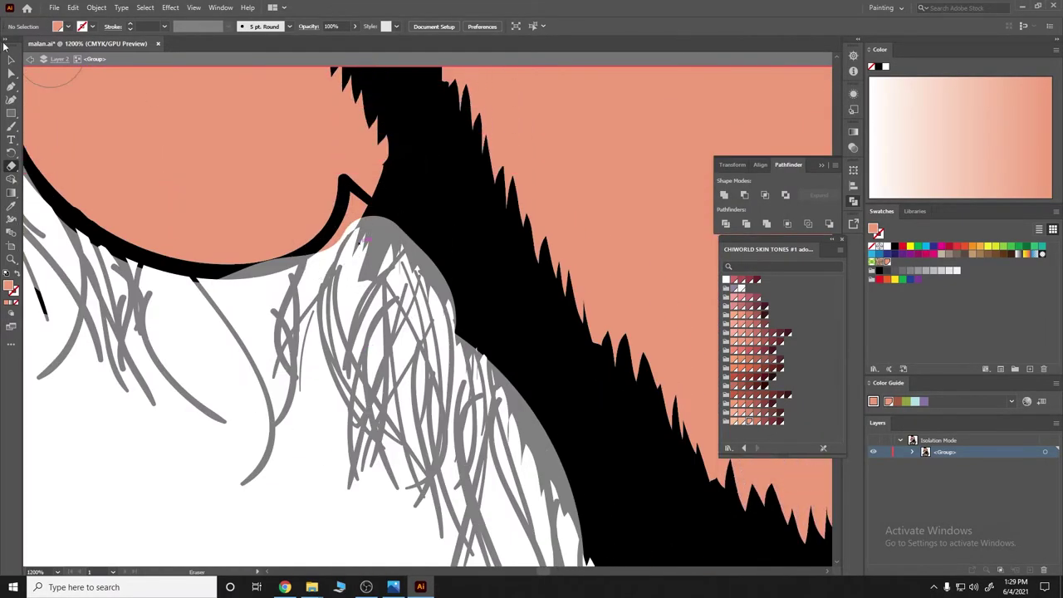
Close the eraser settings, leave isolation mode and switch to Direct Selection (A)
{"action": "double_click", "coordinate": [11, 167]}
{"action": "left_click", "coordinate": [641, 355]}
{"action": "scroll", "coordinate": [429, 208], "scroll_direction": "down", "scroll_amount": 5}
{"action": "scroll", "coordinate": [187, 206], "scroll_direction": "up", "scroll_amount": 3}
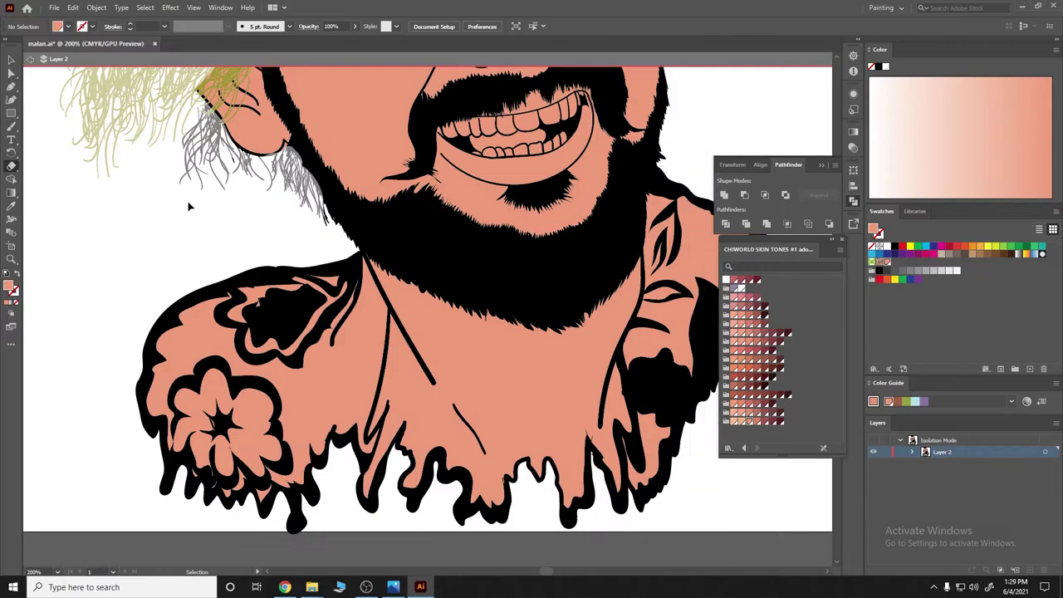
{"action": "scroll", "coordinate": [164, 176], "scroll_direction": "down", "scroll_amount": 1}
{"action": "scroll", "coordinate": [164, 176], "scroll_direction": "up", "scroll_amount": 3}
{"action": "key", "text": "a"}
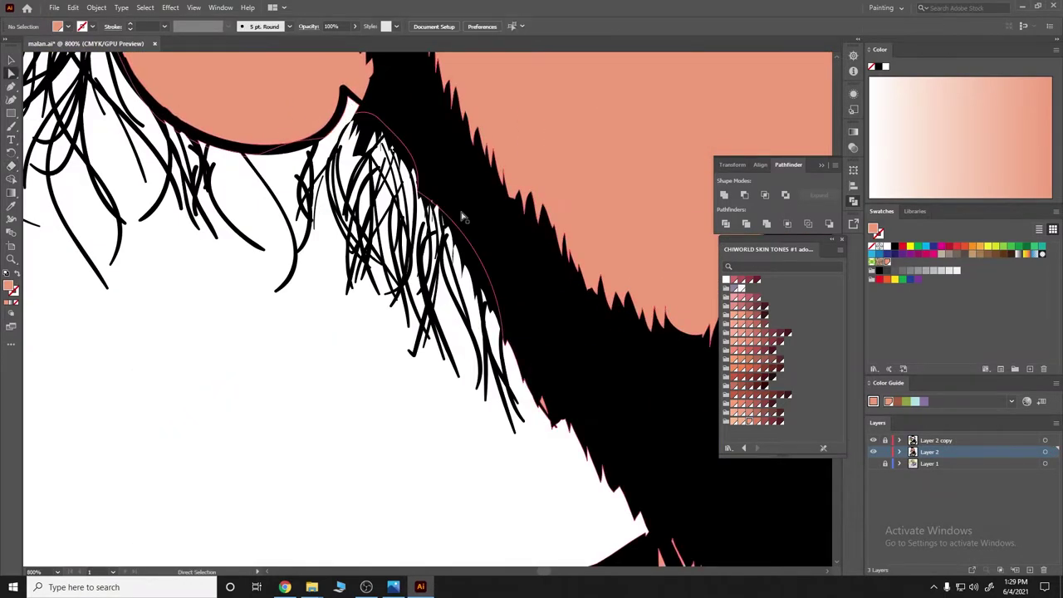
{"action": "scroll", "coordinate": [462, 217], "scroll_direction": "down", "scroll_amount": 5}
{"action": "scroll", "coordinate": [586, 201], "scroll_direction": "up", "scroll_amount": 2}
Fill the left-shoulder shirt shape dark grey via the Color Picker
{"action": "left_click", "coordinate": [391, 191]}
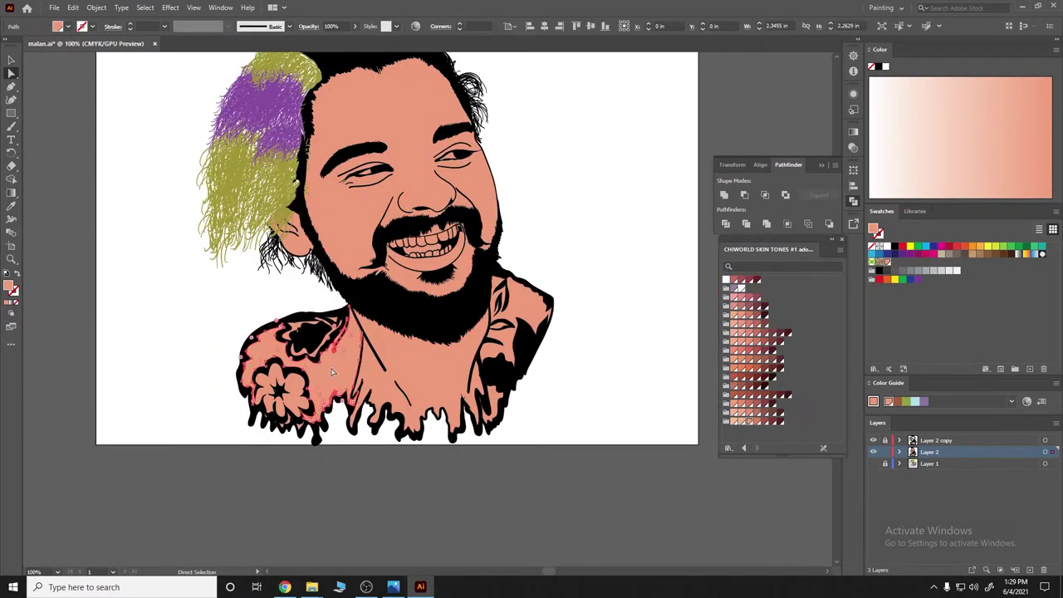
{"action": "double_click", "coordinate": [11, 286]}
{"action": "left_click", "coordinate": [338, 360]}
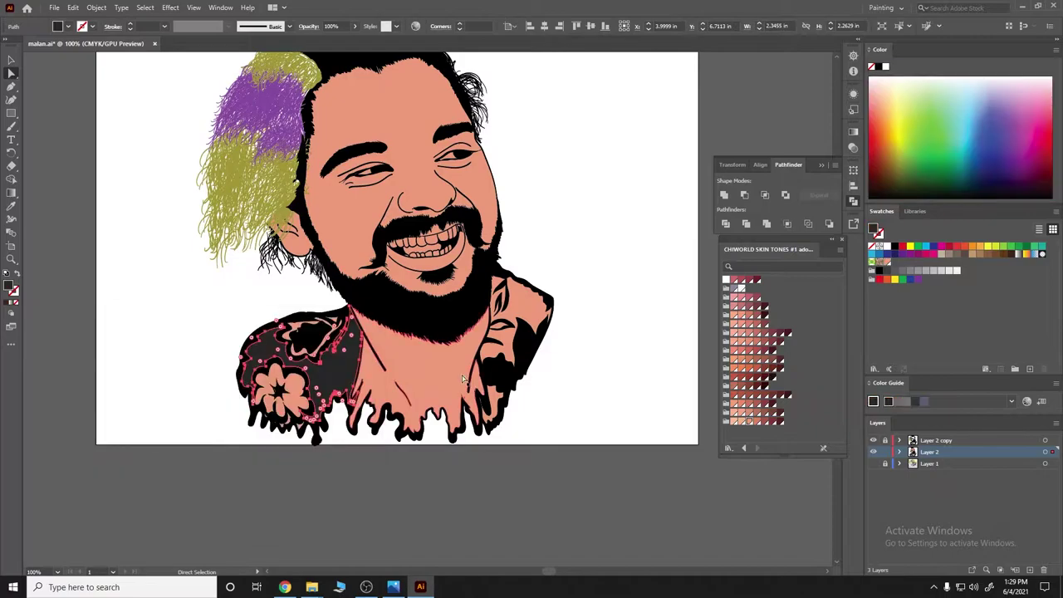
{"action": "left_click", "coordinate": [622, 328]}
{"action": "scroll", "coordinate": [529, 376], "scroll_direction": "up", "scroll_amount": 2}
Copy the dark grey shirt colour onto the collar pieces with the Eyedropper
{"action": "left_click", "coordinate": [528, 370]}
{"action": "double_click", "coordinate": [11, 286]}
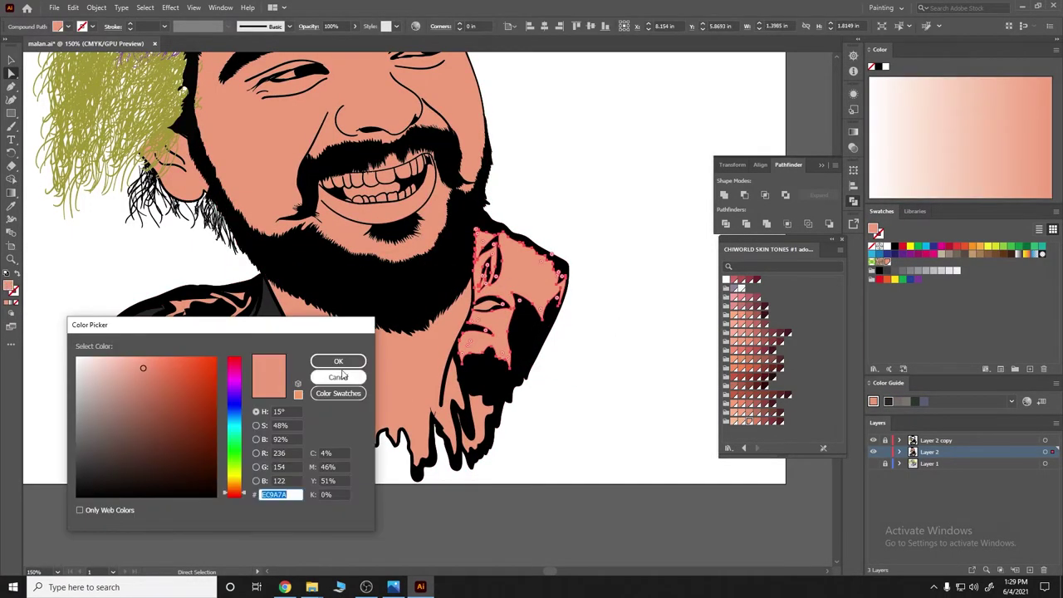
{"action": "left_click", "coordinate": [338, 360]}
{"action": "left_click", "coordinate": [11, 208]}
{"action": "left_click", "coordinate": [116, 349]}
{"action": "left_click", "coordinate": [480, 330]}
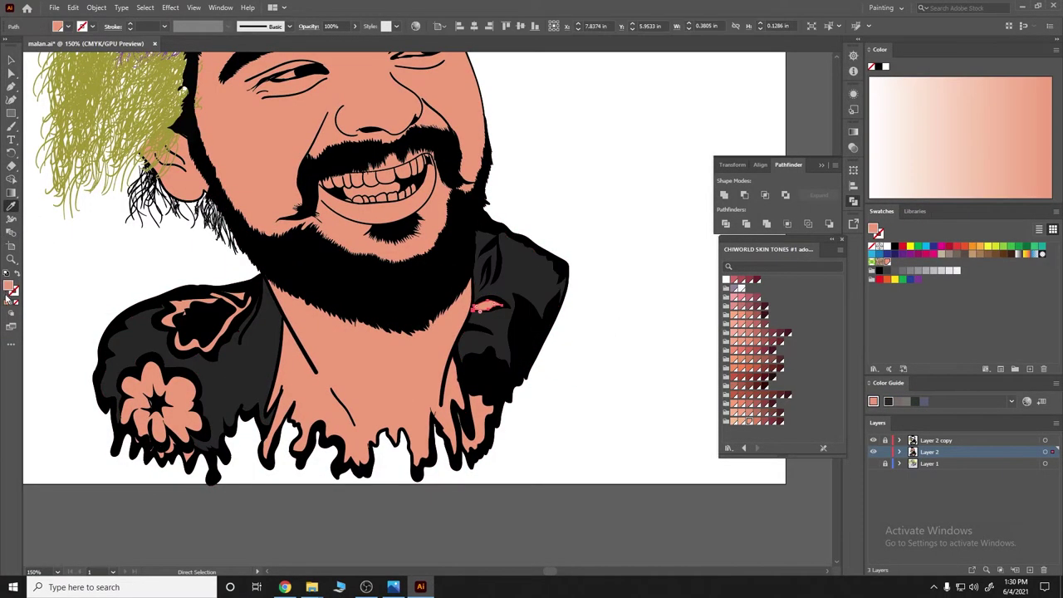
{"action": "key", "text": "i"}
{"action": "scroll", "coordinate": [500, 203], "scroll_direction": "down", "scroll_amount": 3}
{"action": "key", "text": "ctrl+shift+a"}
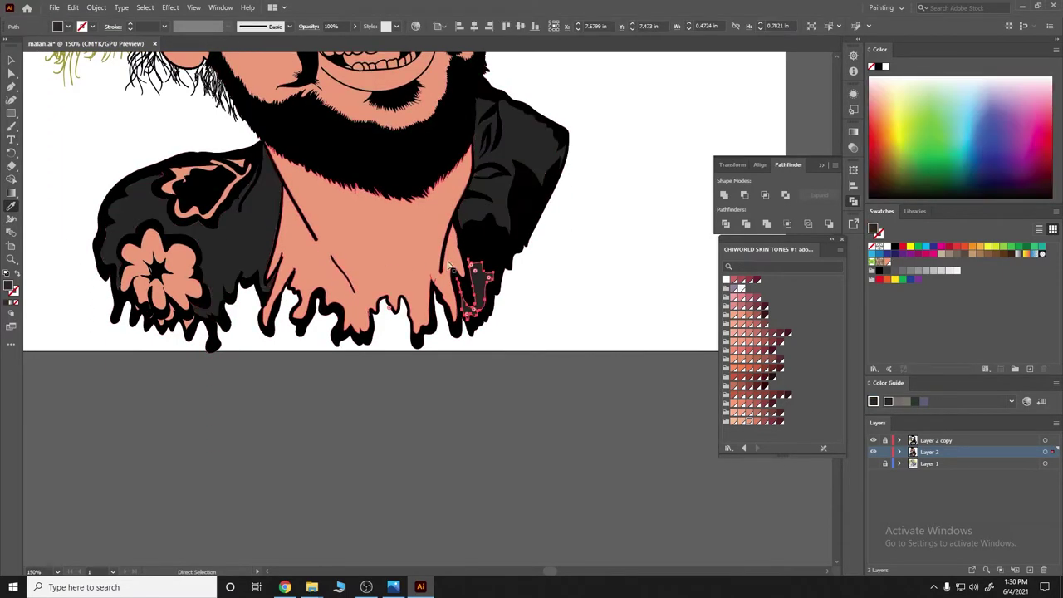
{"action": "scroll", "coordinate": [76, 144], "scroll_direction": "up", "scroll_amount": 3}
Fill the salmon shoulder flower with the dark grey shirt colour
{"action": "left_click", "coordinate": [163, 400]}
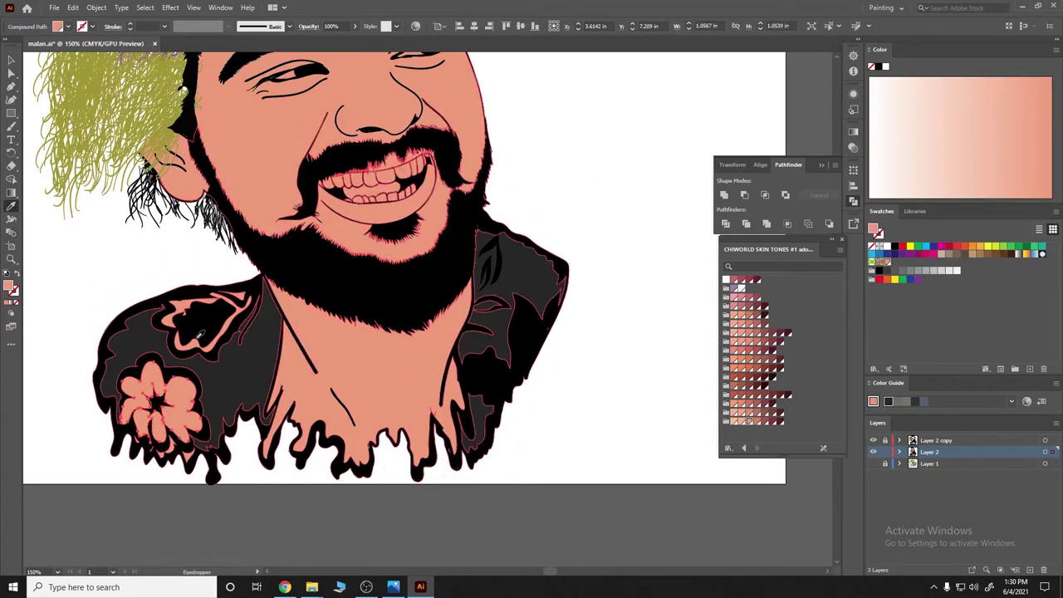
{"action": "left_click", "coordinate": [233, 353], "text": "ctrl"}
{"action": "left_click", "coordinate": [232, 419]}
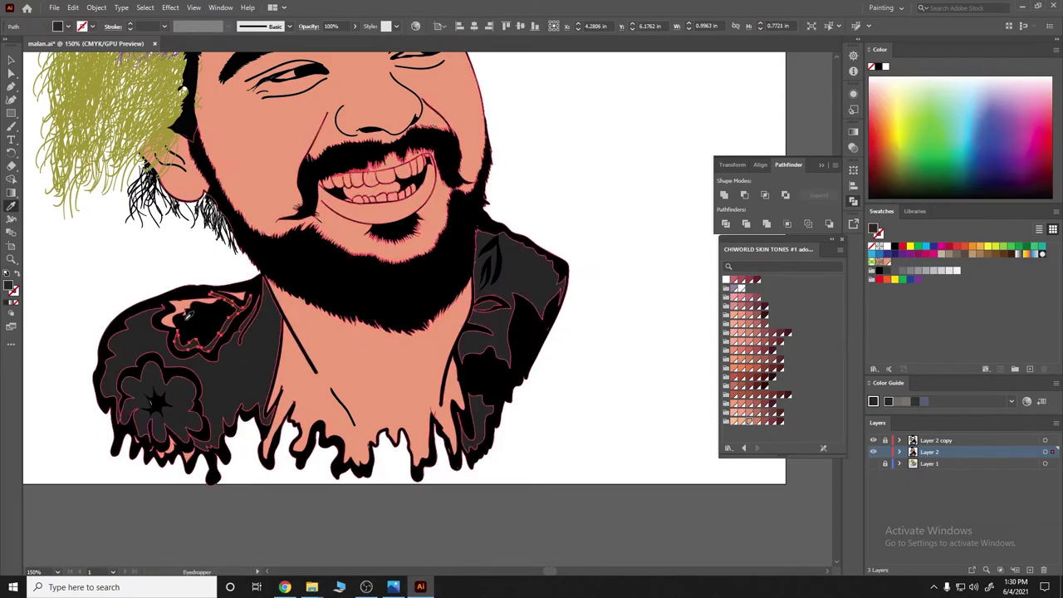
{"action": "left_click", "coordinate": [176, 308], "text": "ctrl"}
{"action": "key", "text": "ctrl+shift+a"}
{"action": "scroll", "coordinate": [486, 332], "scroll_direction": "down", "scroll_amount": 3}
{"action": "scroll", "coordinate": [320, 349], "scroll_direction": "up", "scroll_amount": 4}
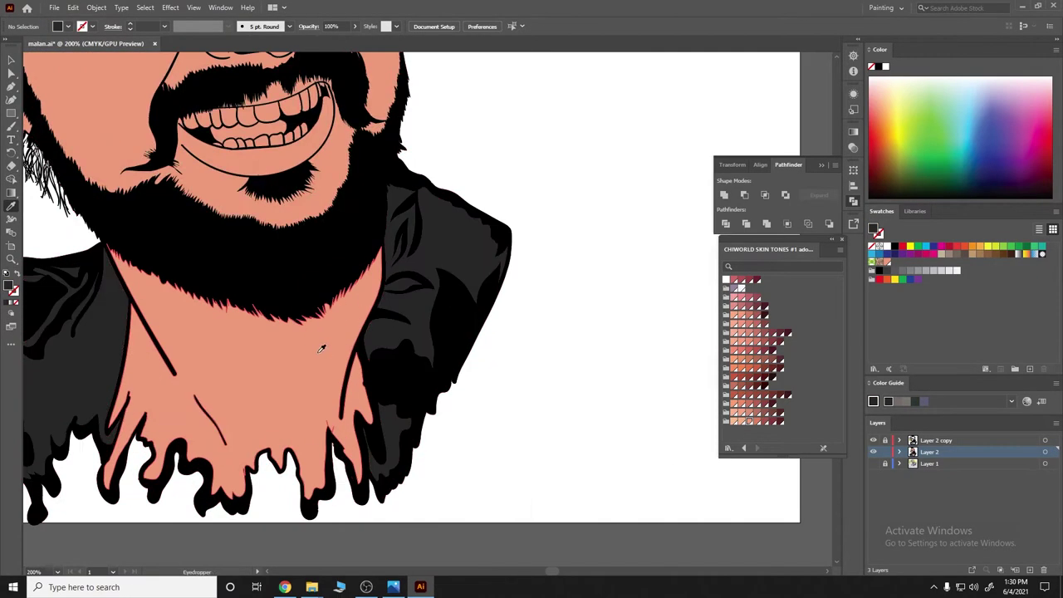
{"action": "scroll", "coordinate": [406, 298], "scroll_direction": "down", "scroll_amount": 2}
{"action": "scroll", "coordinate": [406, 297], "scroll_direction": "down", "scroll_amount": 2}
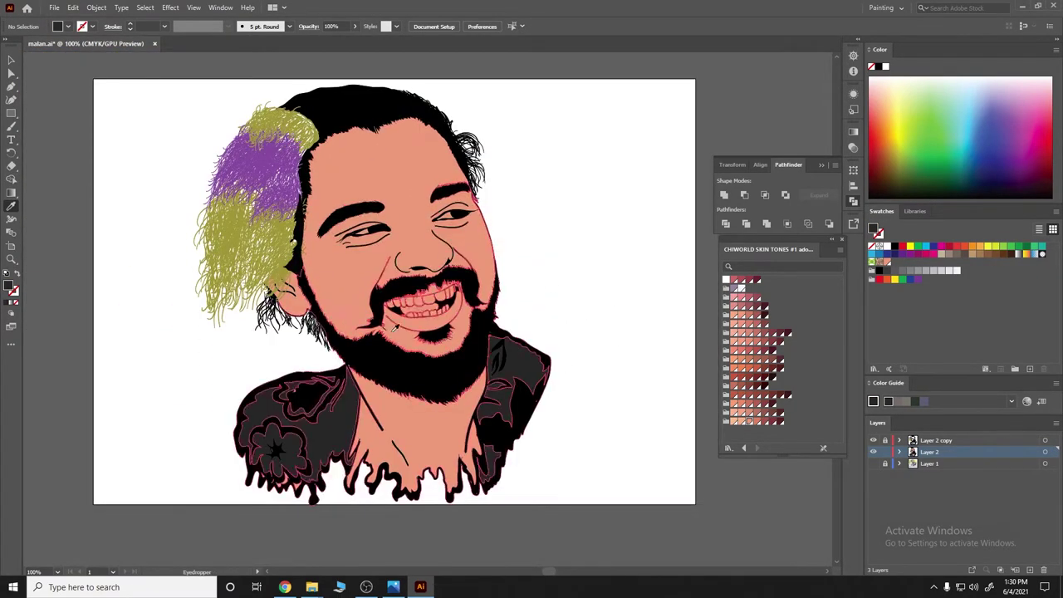
{"action": "scroll", "coordinate": [365, 246], "scroll_direction": "up", "scroll_amount": 4}
Hide selection edges and pick out the right and left eye-white paths
{"action": "key", "text": "ctrl+h"}
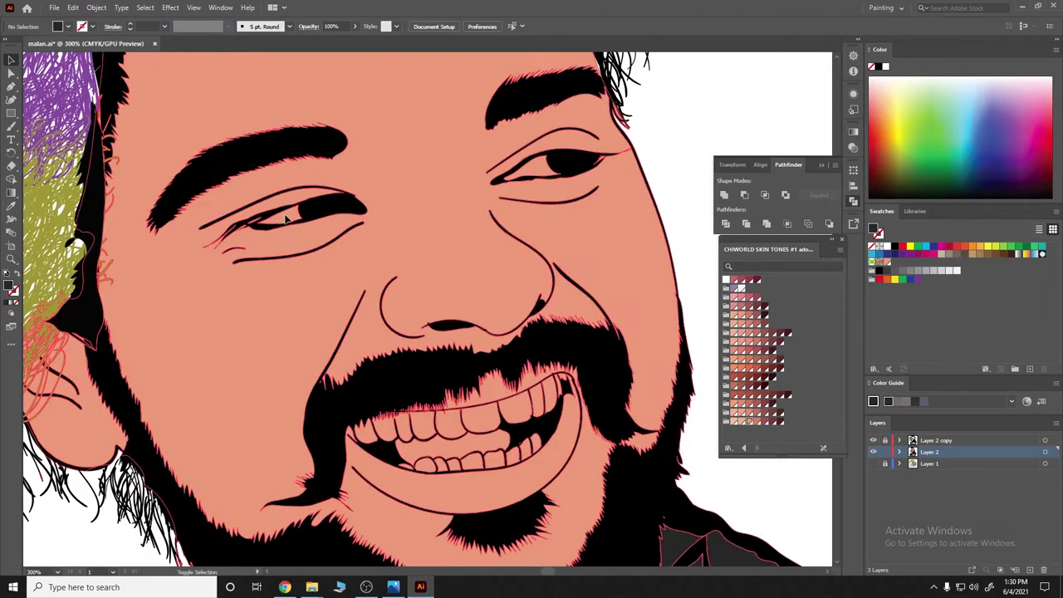
{"action": "scroll", "coordinate": [532, 174], "scroll_direction": "up", "scroll_amount": 5}
{"action": "key", "text": "a"}
{"action": "left_click", "coordinate": [534, 166]}
{"action": "scroll", "coordinate": [332, 249], "scroll_direction": "down", "scroll_amount": 3}
{"action": "left_click", "coordinate": [268, 283]}
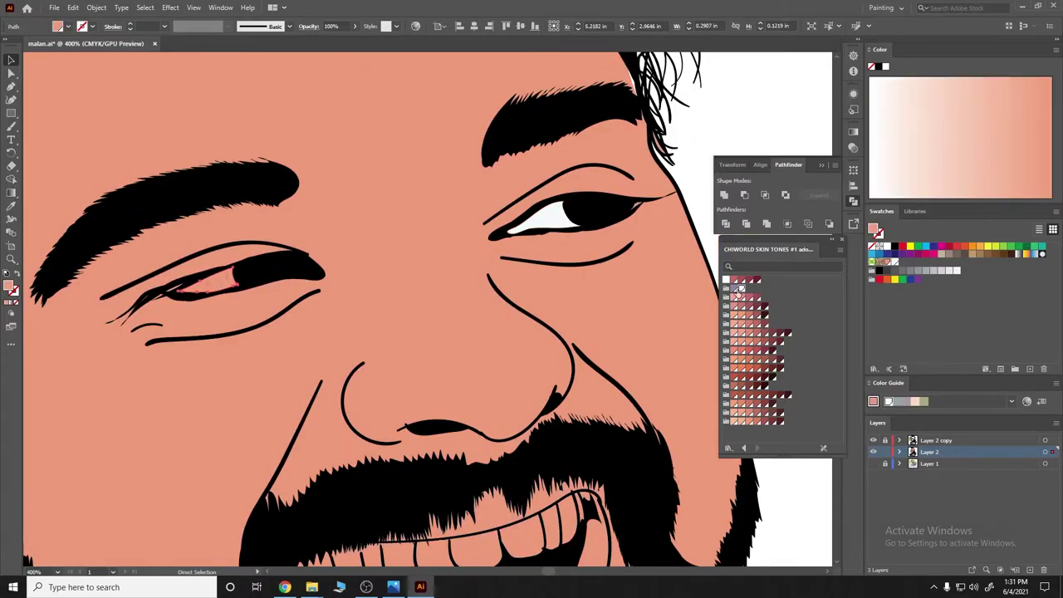
{"action": "scroll", "coordinate": [427, 310], "scroll_direction": "up", "scroll_amount": 3}
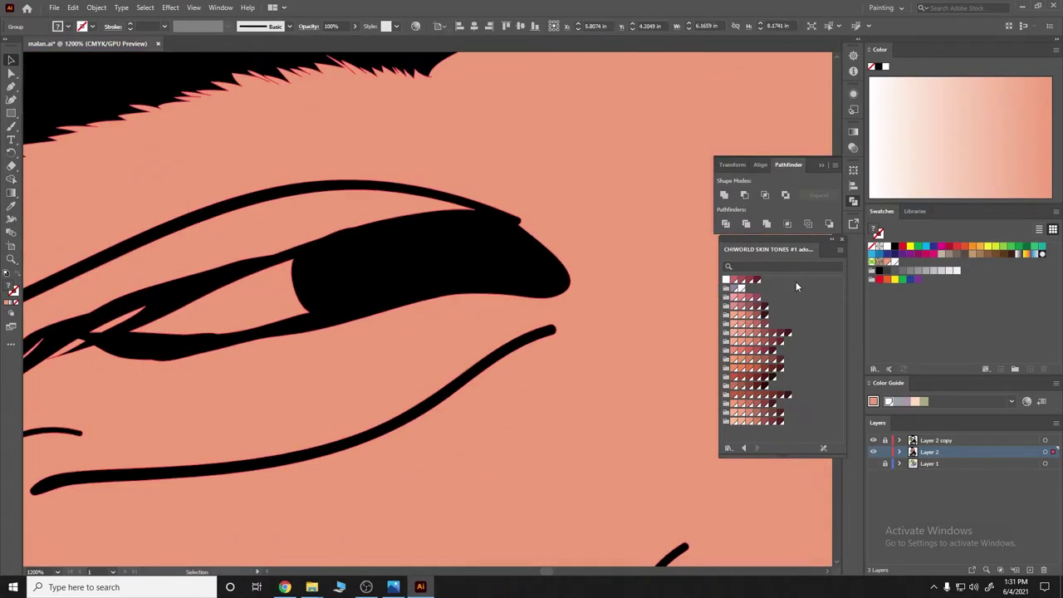
{"action": "key", "text": "ctrl+a"}
{"action": "scroll", "coordinate": [428, 310], "scroll_direction": "down", "scroll_amount": 5}
{"action": "scroll", "coordinate": [430, 326], "scroll_direction": "up", "scroll_amount": 5}
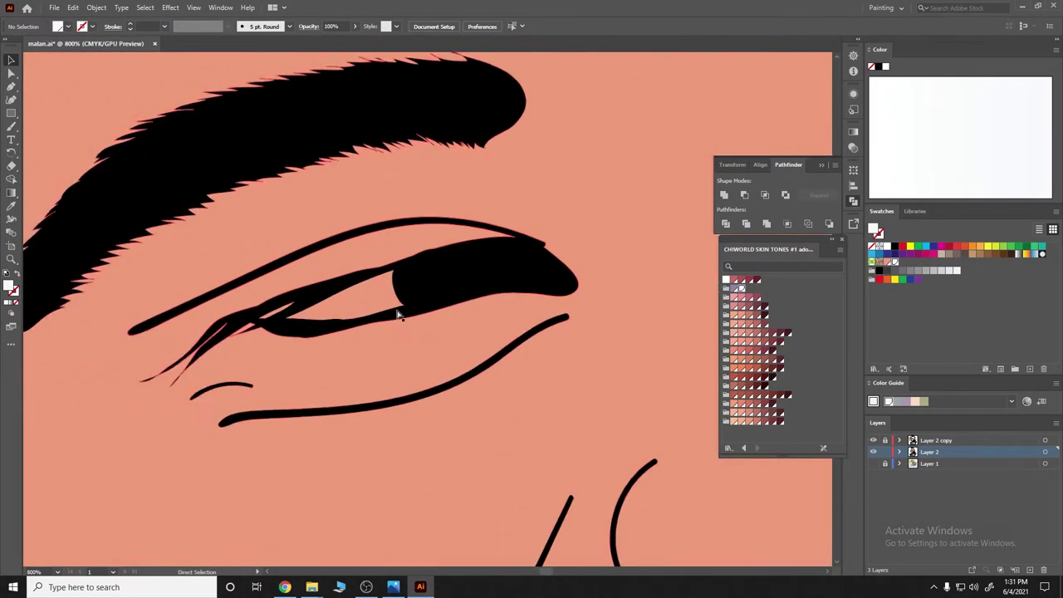
Fill the left eye white with the white swatch, then deselect
{"action": "key", "text": "a"}
{"action": "left_click", "coordinate": [399, 299]}
{"action": "left_click", "coordinate": [738, 308]}
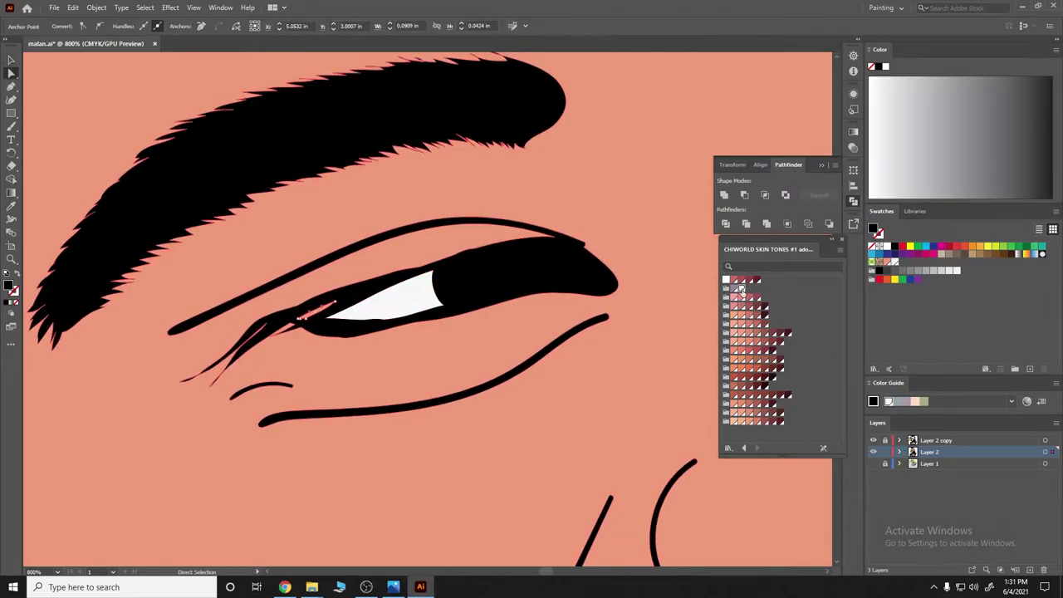
{"action": "scroll", "coordinate": [670, 312], "scroll_direction": "down", "scroll_amount": 3}
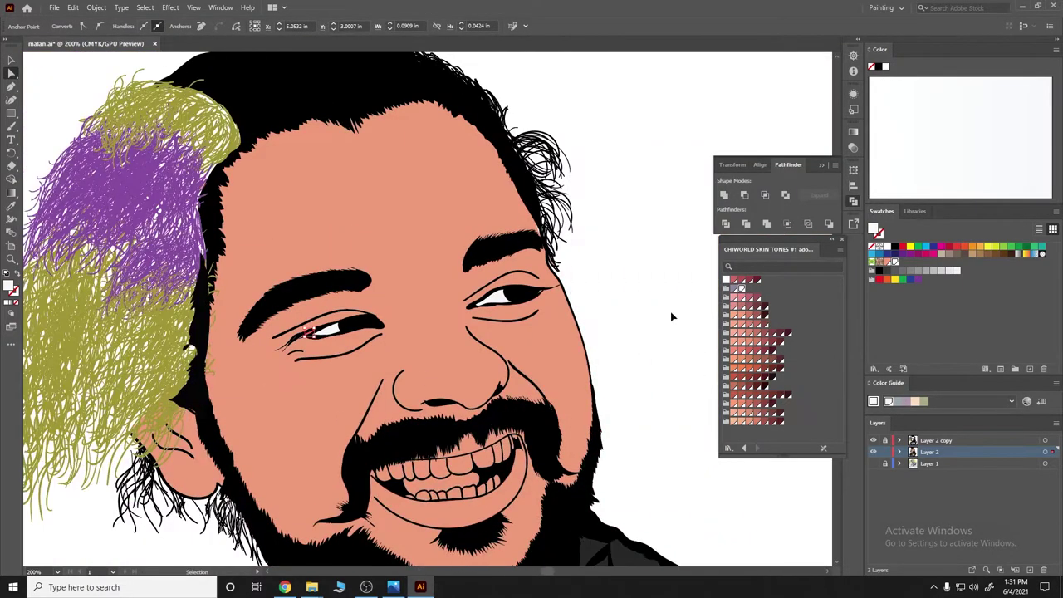
{"action": "left_click", "coordinate": [670, 311]}
{"action": "scroll", "coordinate": [670, 311], "scroll_direction": "down", "scroll_amount": 2}
{"action": "scroll", "coordinate": [465, 440], "scroll_direction": "up", "scroll_amount": 1}
{"action": "scroll", "coordinate": [465, 440], "scroll_direction": "up", "scroll_amount": 2}
{"action": "scroll", "coordinate": [418, 316], "scroll_direction": "up", "scroll_amount": 8}
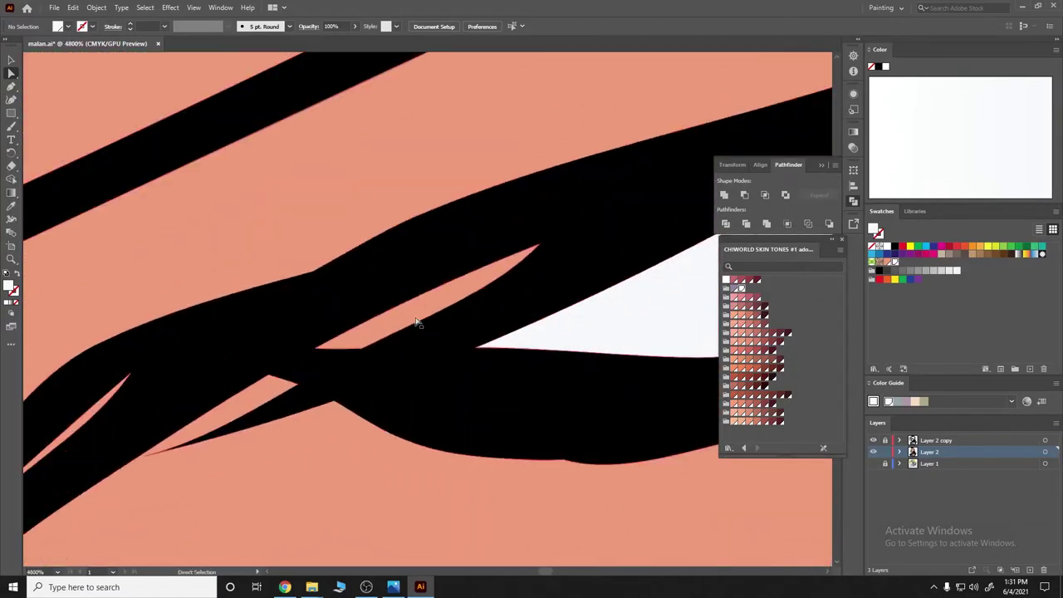
Select the thin skin sliver at the eye corner
{"action": "key", "text": "a"}
{"action": "left_click", "coordinate": [446, 304]}
{"action": "scroll", "coordinate": [580, 321], "scroll_direction": "down", "scroll_amount": 3}
{"action": "scroll", "coordinate": [580, 322], "scroll_direction": "down", "scroll_amount": 2}
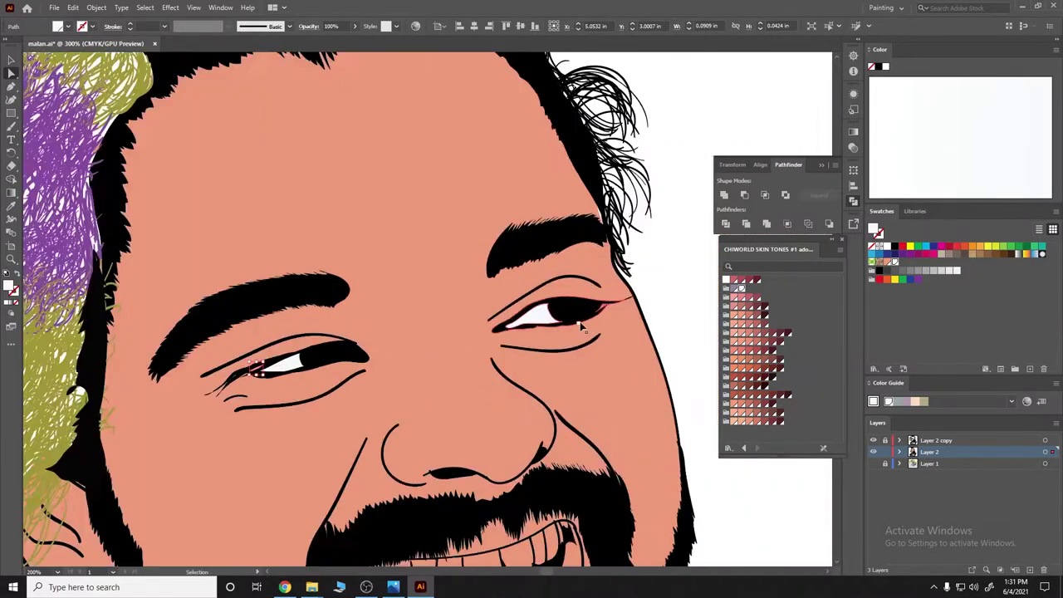
{"action": "scroll", "coordinate": [579, 321], "scroll_direction": "up", "scroll_amount": 3}
{"action": "scroll", "coordinate": [580, 321], "scroll_direction": "up", "scroll_amount": 2}
{"action": "scroll", "coordinate": [363, 325], "scroll_direction": "down", "scroll_amount": 3}
{"action": "scroll", "coordinate": [363, 326], "scroll_direction": "down", "scroll_amount": 2}
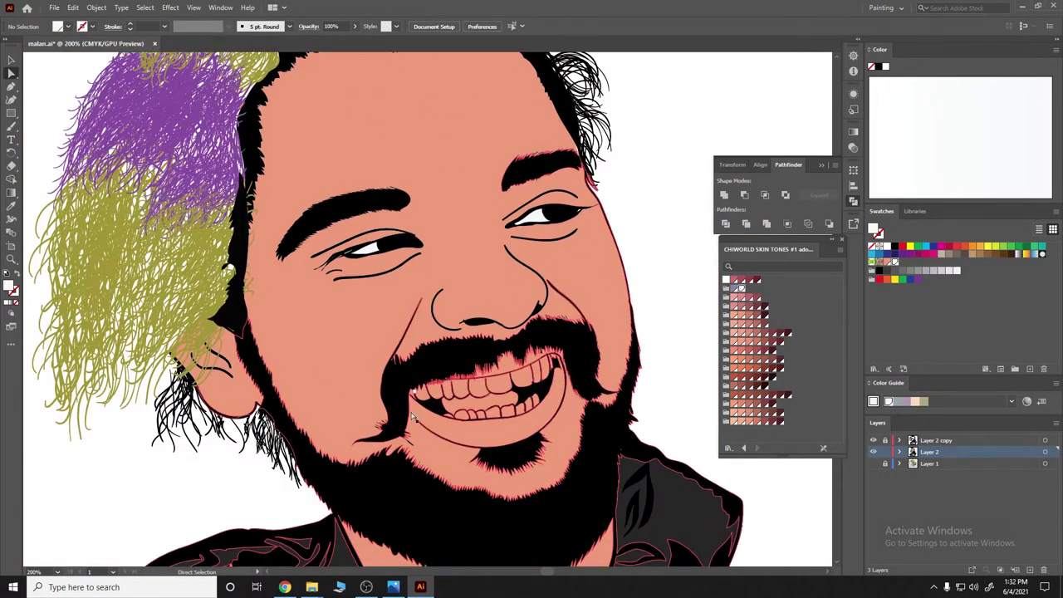
Fill the upper teeth white, including the upper-left teeth
{"action": "scroll", "coordinate": [363, 326], "scroll_direction": "up", "scroll_amount": 3}
{"action": "scroll", "coordinate": [363, 325], "scroll_direction": "up", "scroll_amount": 1}
{"action": "left_click", "coordinate": [490, 311]}
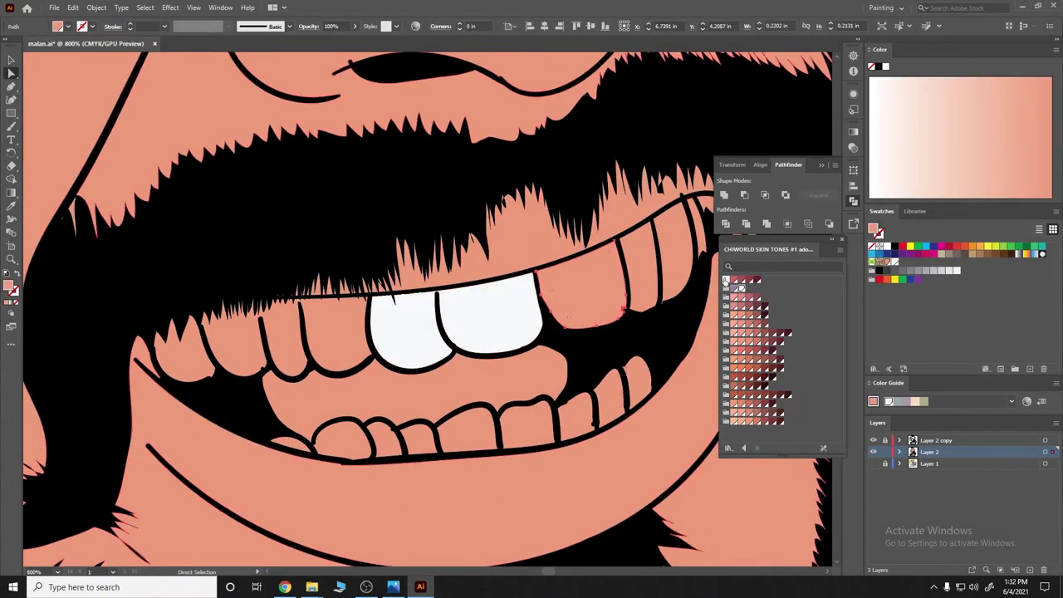
{"action": "left_click", "coordinate": [582, 286]}
{"action": "left_click", "coordinate": [639, 265]}
{"action": "scroll", "coordinate": [233, 360], "scroll_direction": "down", "scroll_amount": 2}
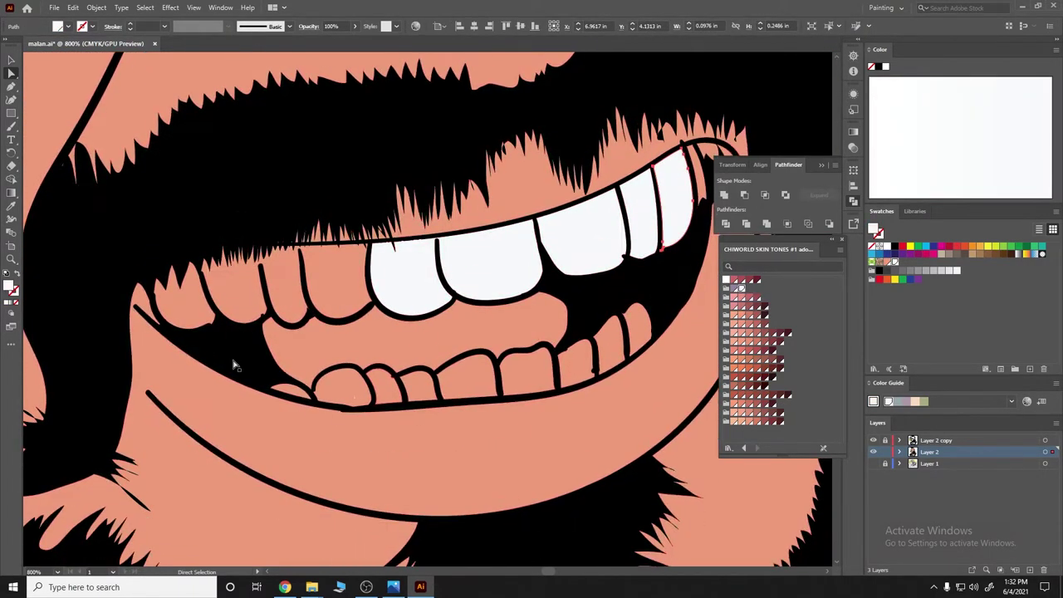
{"action": "left_click", "coordinate": [191, 295]}
{"action": "key", "text": "d"}
{"action": "left_click", "coordinate": [342, 385]}
{"action": "key", "text": "d"}
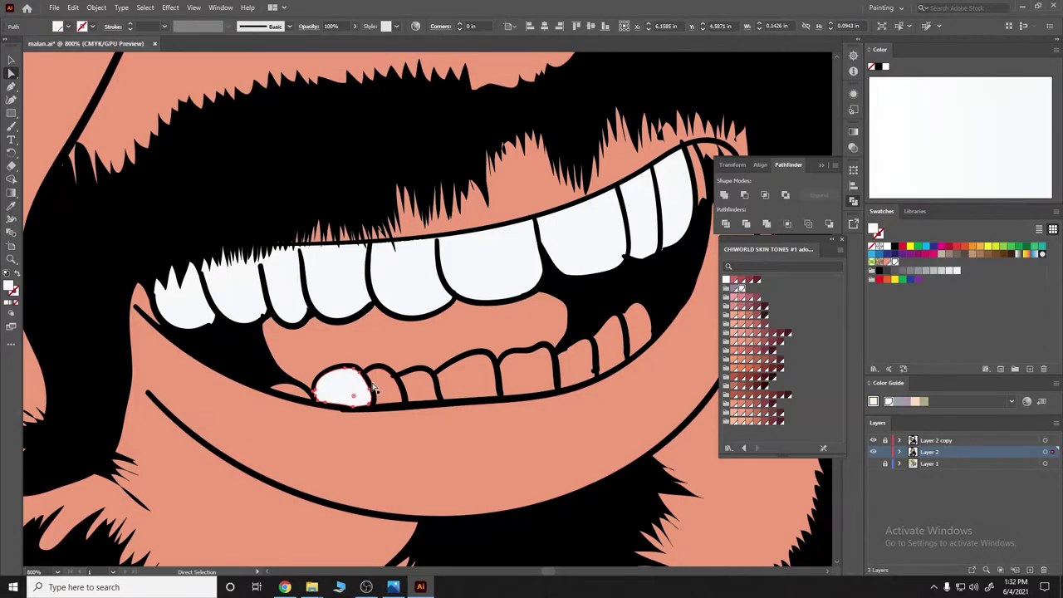
Fill each of the lower teeth white
{"action": "left_click", "coordinate": [383, 386]}
{"action": "key", "text": "d"}
{"action": "left_click", "coordinate": [283, 389]}
{"action": "key", "text": "d"}
{"action": "left_click", "coordinate": [419, 382]}
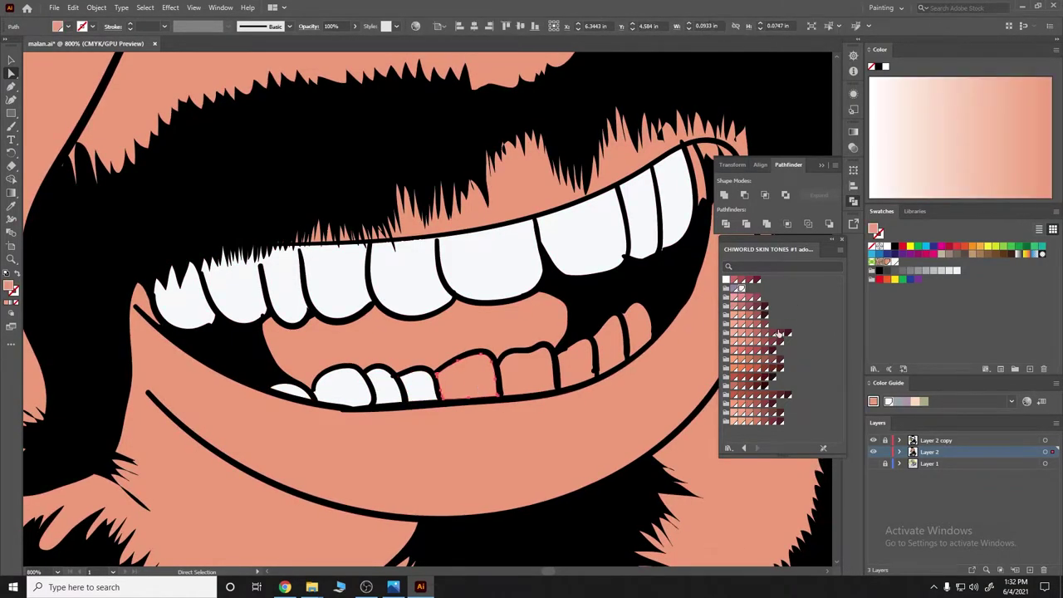
{"action": "key", "text": "d"}
{"action": "left_click", "coordinate": [470, 374]}
{"action": "key", "text": "d"}
{"action": "left_click", "coordinate": [575, 365]}
{"action": "key", "text": "d"}
{"action": "left_click", "coordinate": [631, 332]}
{"action": "key", "text": "d"}
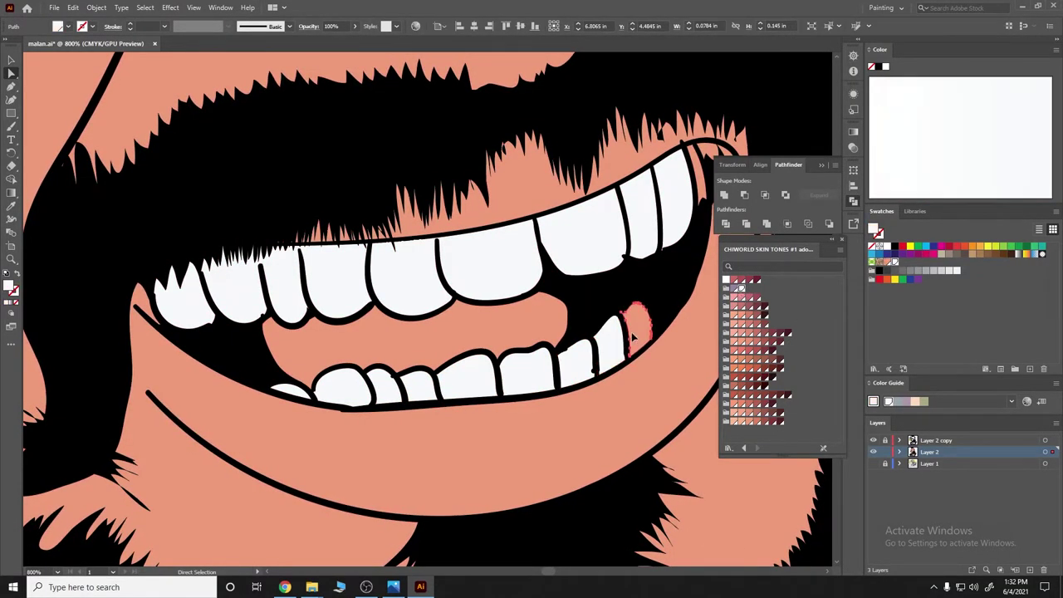
Colour the inside of the mouth a dark red, then clear the selection
{"action": "scroll", "coordinate": [629, 218], "scroll_direction": "down", "scroll_amount": 5}
{"action": "scroll", "coordinate": [628, 218], "scroll_direction": "down", "scroll_amount": 2}
{"action": "scroll", "coordinate": [510, 249], "scroll_direction": "up", "scroll_amount": 5}
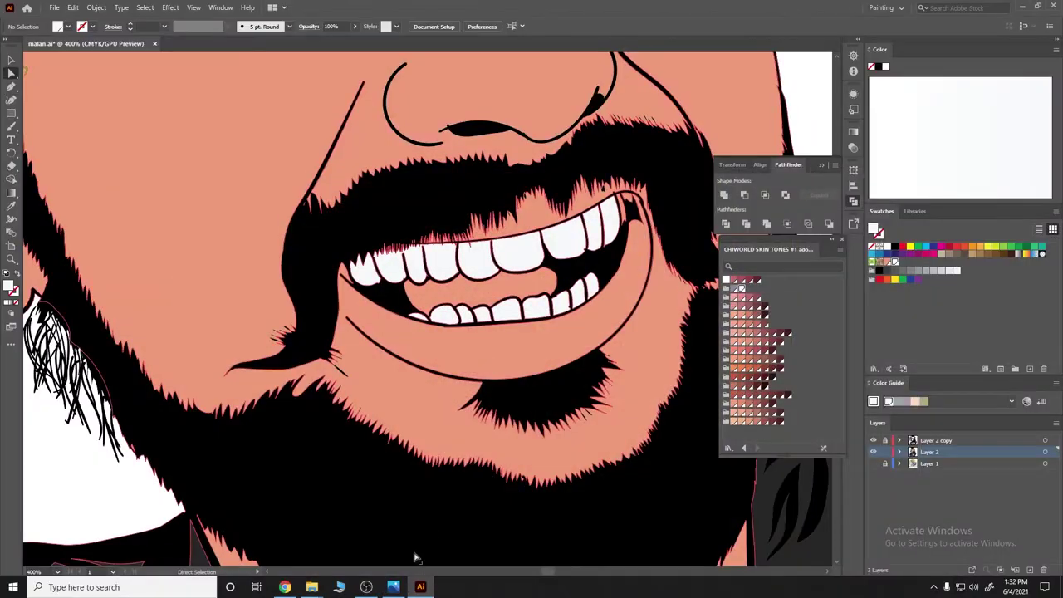
{"action": "left_click", "coordinate": [524, 278]}
{"action": "left_click", "coordinate": [756, 296]}
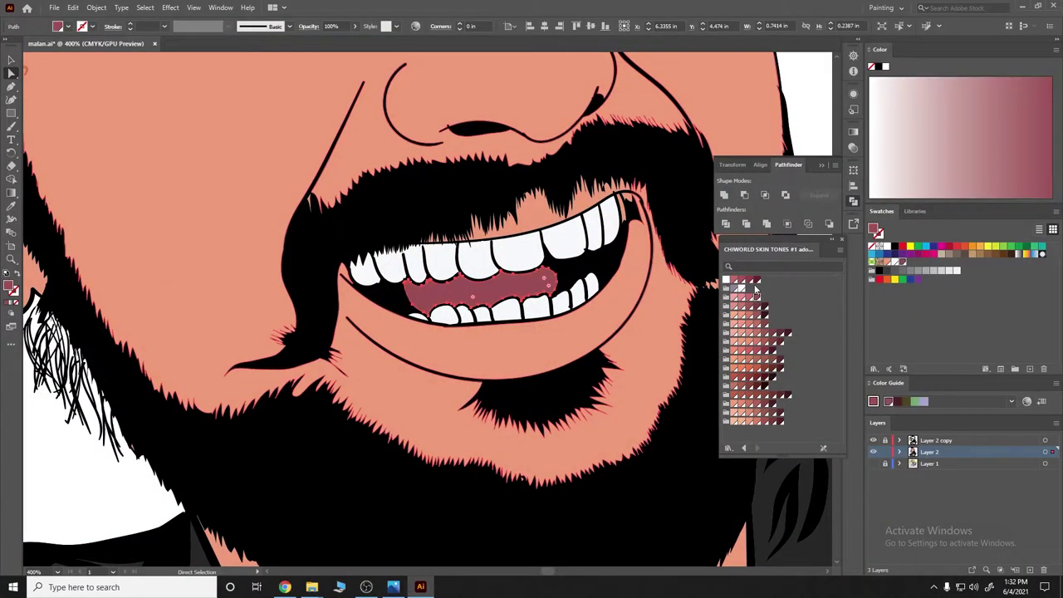
{"action": "left_click", "coordinate": [765, 306]}
{"action": "scroll", "coordinate": [492, 353], "scroll_direction": "down", "scroll_amount": 4}
{"action": "key", "text": "ctrl+shift+a"}
{"action": "scroll", "coordinate": [314, 453], "scroll_direction": "down", "scroll_amount": 1}
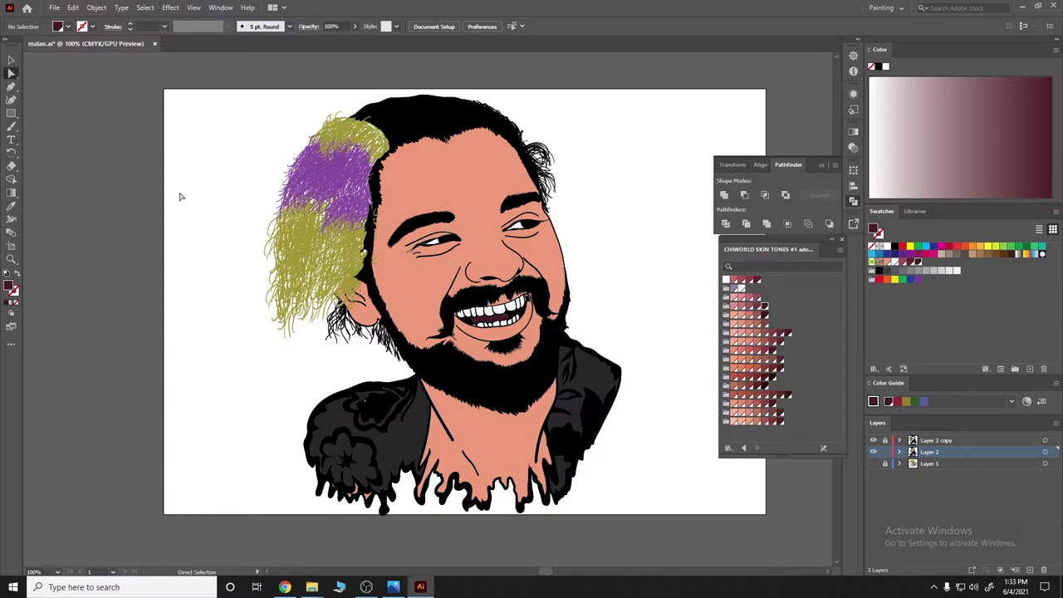
Fill the grey patch at the shirt's lower edge with black using the Eyedropper
{"action": "scroll", "coordinate": [349, 465], "scroll_direction": "up", "scroll_amount": 6}
{"action": "scroll", "coordinate": [349, 465], "scroll_direction": "up", "scroll_amount": 5}
{"action": "left_click", "coordinate": [274, 249]}
{"action": "key", "text": "i"}
{"action": "left_click", "coordinate": [285, 392]}
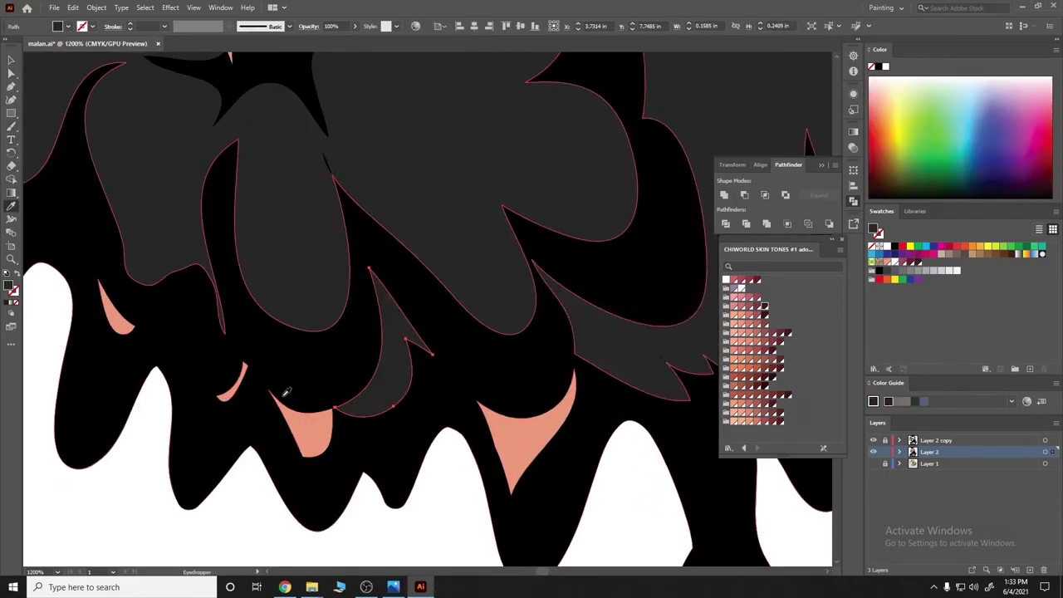
{"action": "key", "text": "a"}
Try sampling the salmon skin colour onto the crescent shape, then undo it
{"action": "left_click", "coordinate": [236, 380]}
{"action": "scroll", "coordinate": [234, 357], "scroll_direction": "up", "scroll_amount": 3}
{"action": "scroll", "coordinate": [236, 306], "scroll_direction": "down", "scroll_amount": 4}
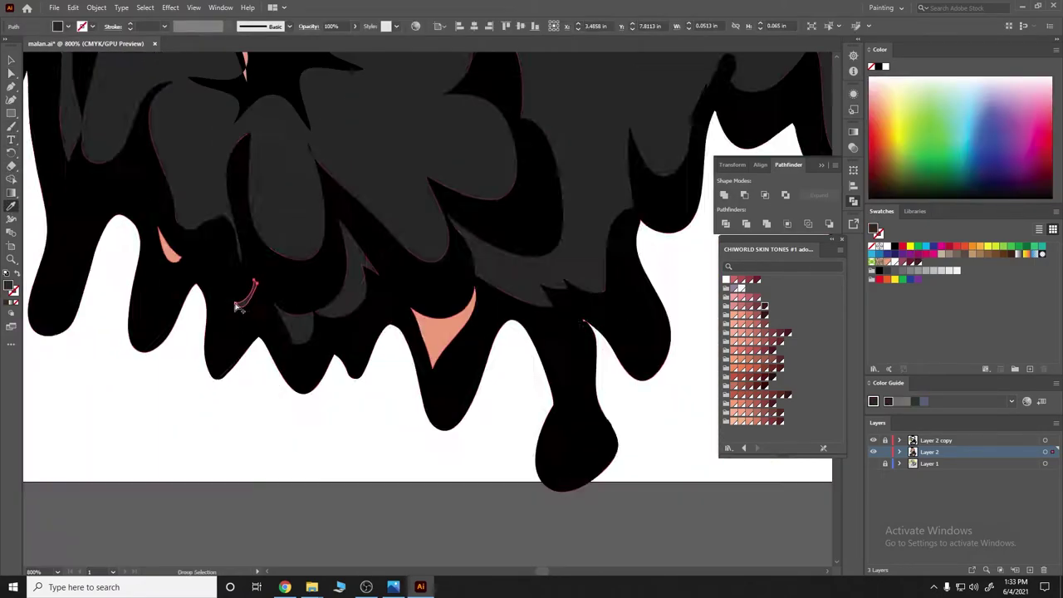
{"action": "left_click", "coordinate": [417, 308]}
{"action": "scroll", "coordinate": [432, 332], "scroll_direction": "up", "scroll_amount": 4}
{"action": "key", "text": "i"}
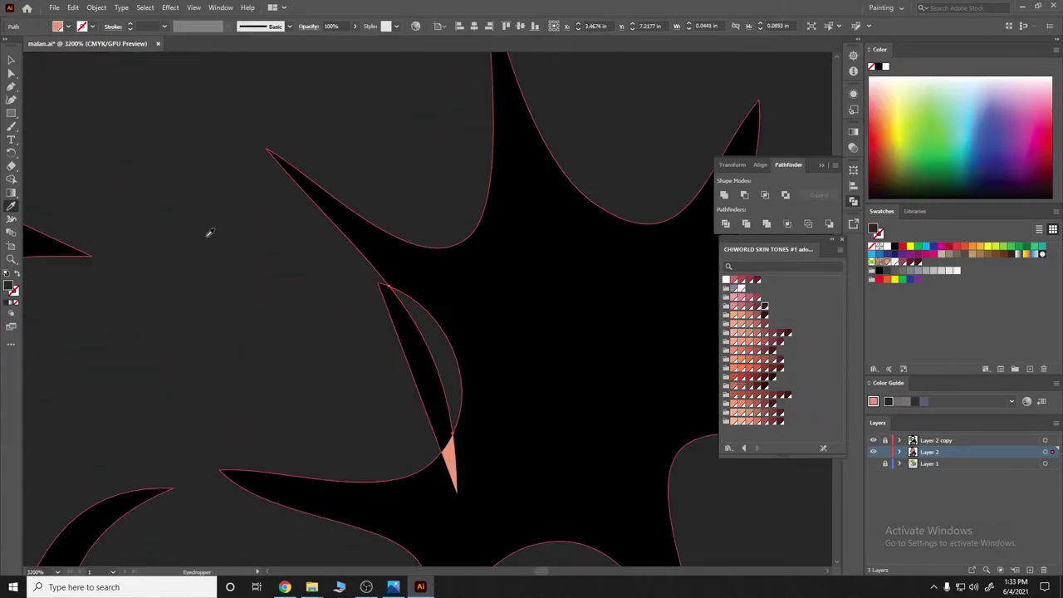
{"action": "left_click", "coordinate": [399, 408]}
{"action": "key", "text": "ctrl+z"}
Zoom out to fit the whole portrait in the window
{"action": "key", "text": "ctrl+0"}
{"action": "key", "text": "a"}
{"action": "scroll", "coordinate": [379, 132], "scroll_direction": "up", "scroll_amount": 8}
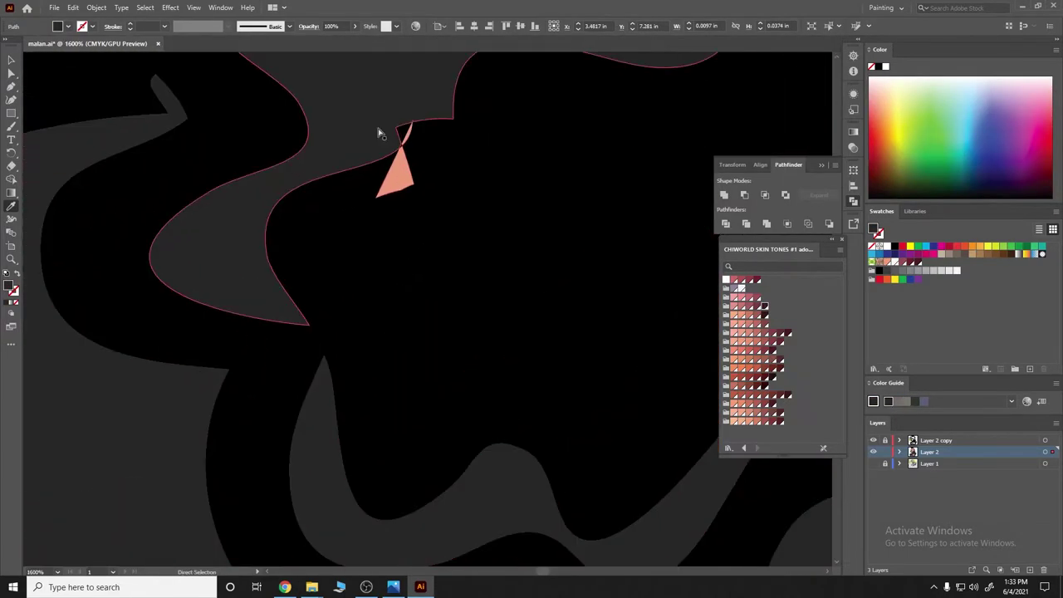
{"action": "scroll", "coordinate": [379, 133], "scroll_direction": "up", "scroll_amount": 3}
{"action": "key", "text": "ctrl+0"}
{"action": "scroll", "coordinate": [540, 154], "scroll_direction": "up", "scroll_amount": 5}
{"action": "key", "text": "i"}
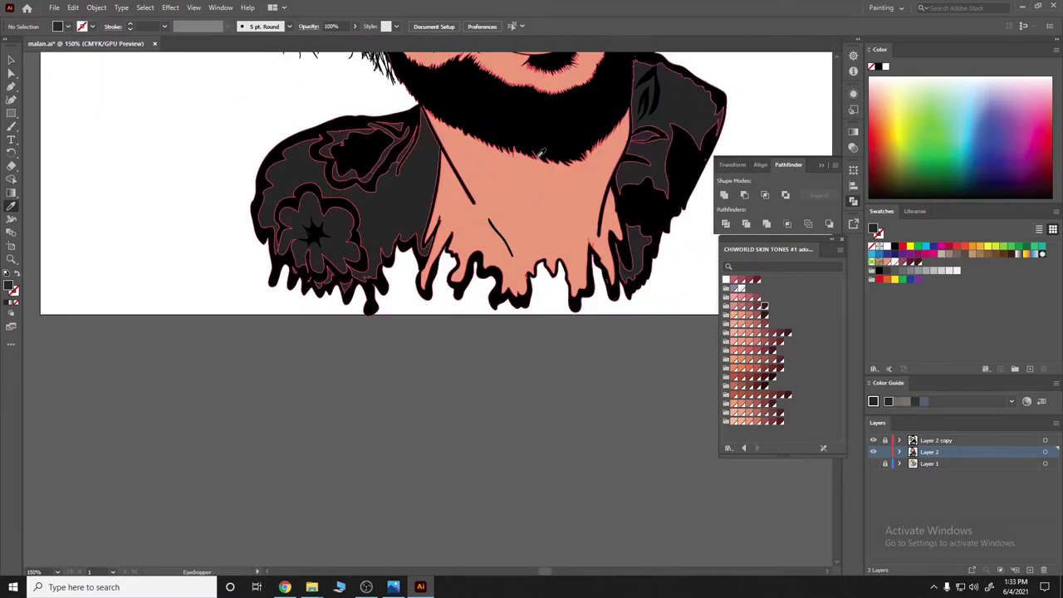
{"action": "scroll", "coordinate": [544, 158], "scroll_direction": "down", "scroll_amount": 2}
{"action": "scroll", "coordinate": [556, 166], "scroll_direction": "down", "scroll_amount": 1}
{"action": "key", "text": "a"}
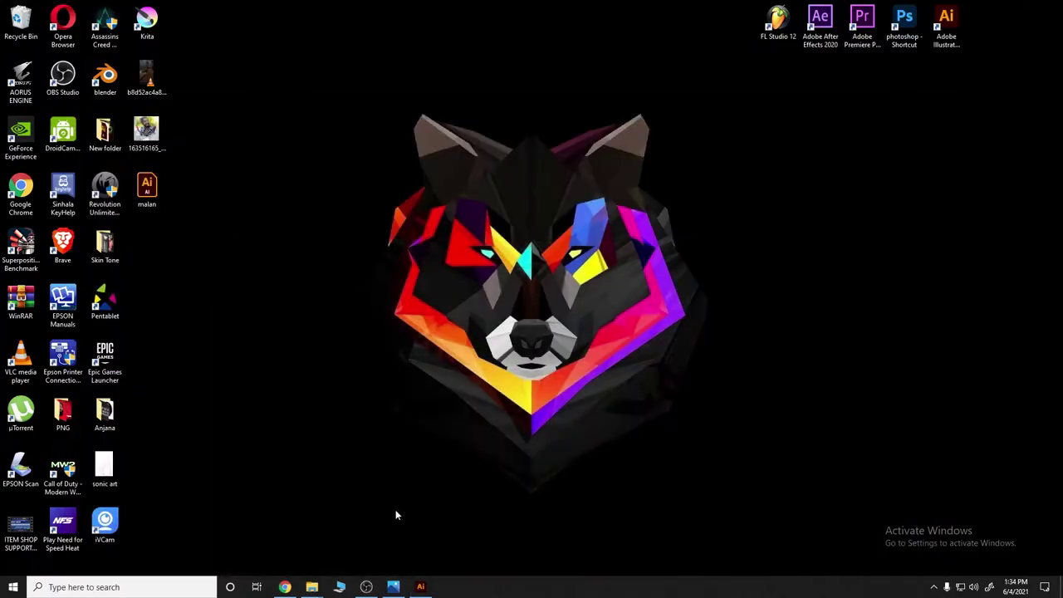
Fill the gum shape above the upper teeth with a salmon skin-tone swatch
{"action": "scroll", "coordinate": [527, 274], "scroll_direction": "up", "scroll_amount": 5}
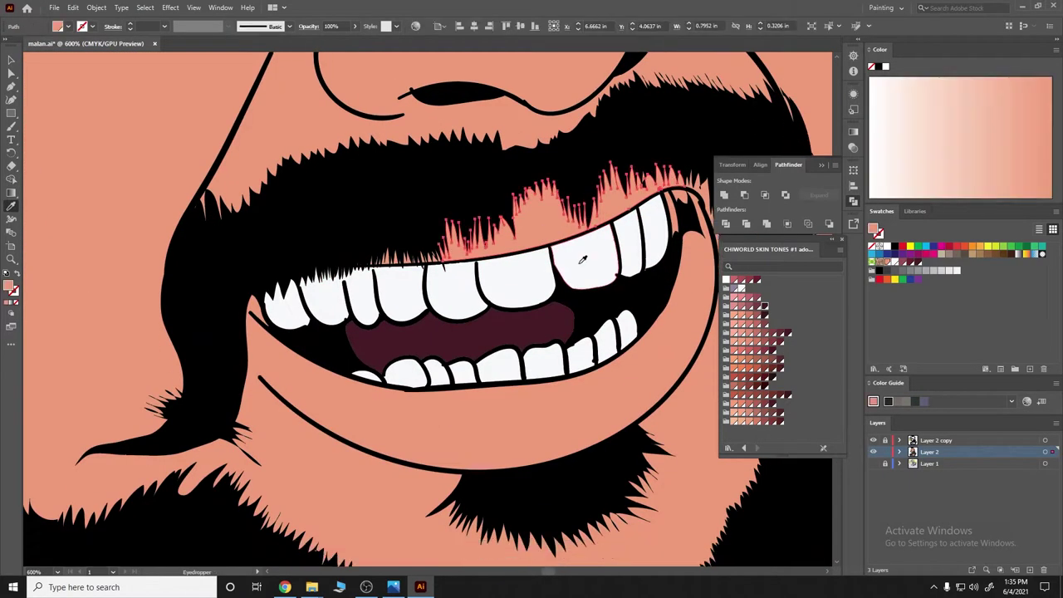
{"action": "left_click", "coordinate": [581, 241]}
{"action": "scroll", "coordinate": [549, 411], "scroll_direction": "down", "scroll_amount": 3}
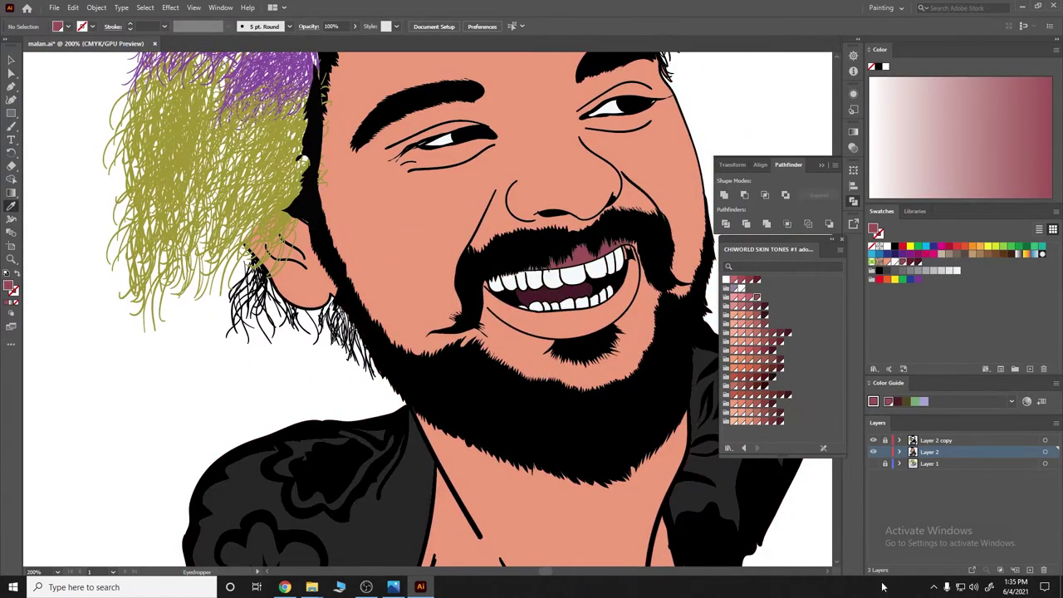
{"action": "left_click", "coordinate": [581, 247]}
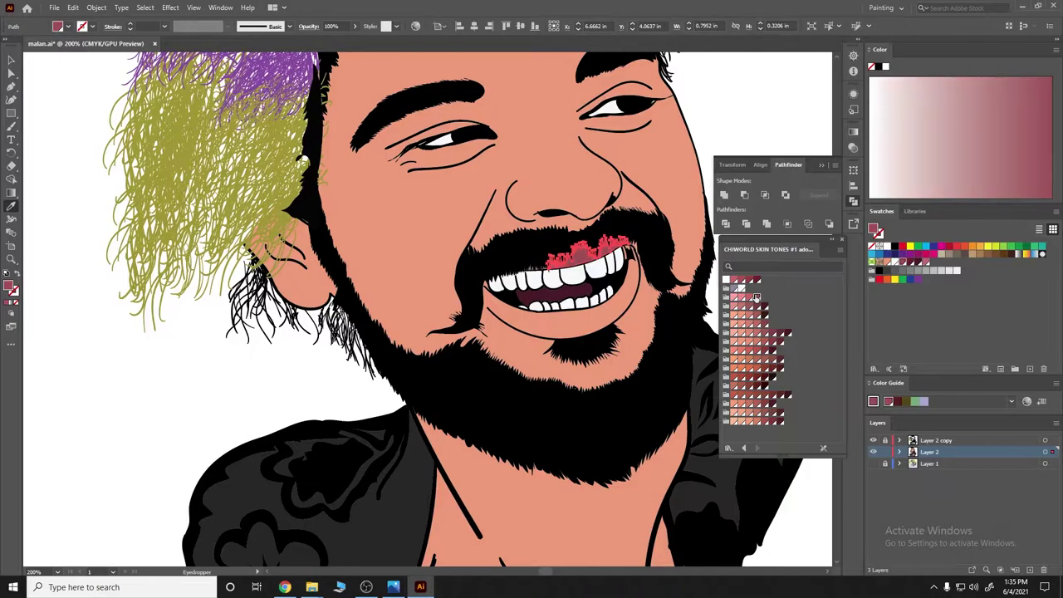
{"action": "scroll", "coordinate": [581, 241], "scroll_direction": "up", "scroll_amount": 3}
{"action": "scroll", "coordinate": [581, 241], "scroll_direction": "up", "scroll_amount": 3}
{"action": "left_click", "coordinate": [455, 181]}
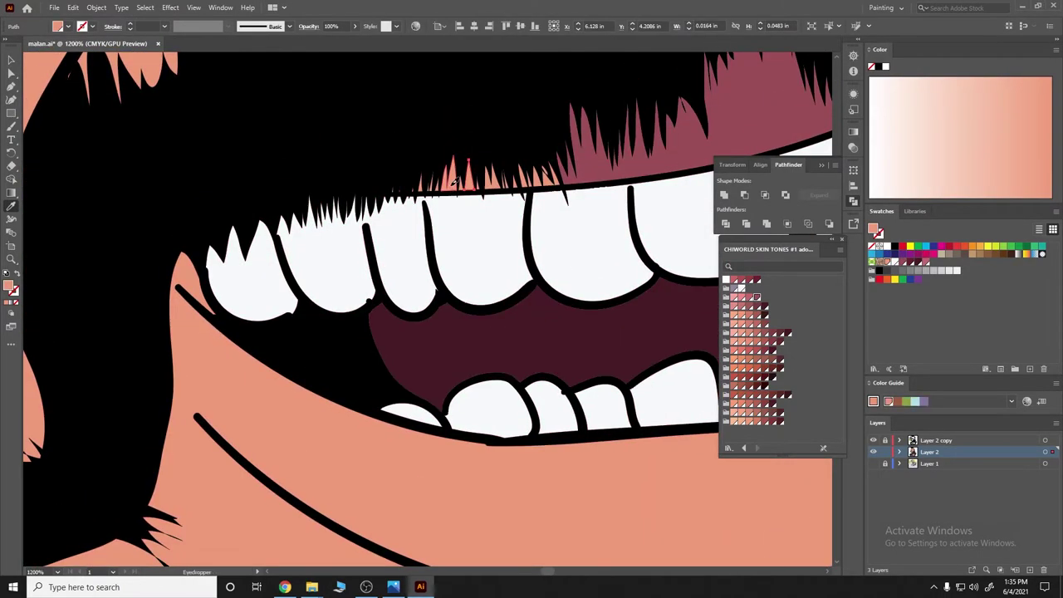
Reshape a moustache spike along the gum line with Direct Selection and fill it dark maroon
{"action": "key", "text": "a"}
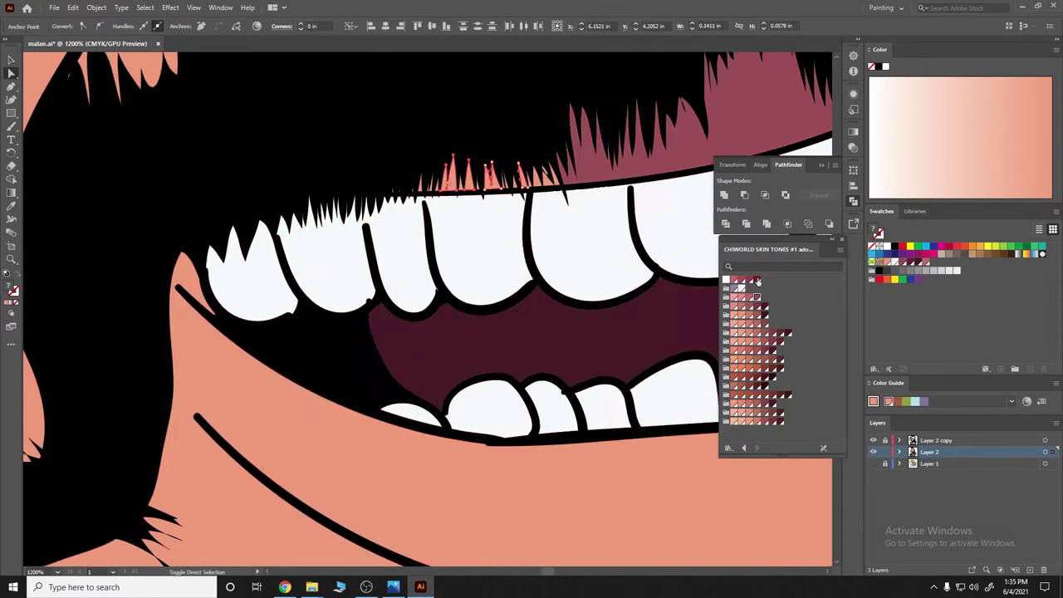
{"action": "scroll", "coordinate": [544, 192], "scroll_direction": "up", "scroll_amount": 3}
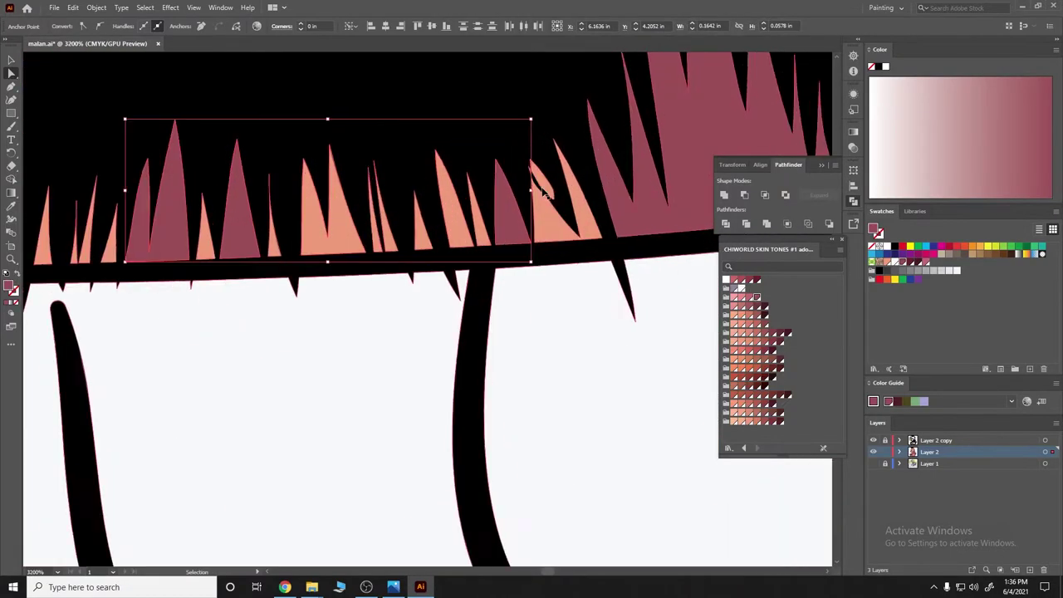
{"action": "scroll", "coordinate": [544, 192], "scroll_direction": "up", "scroll_amount": 1}
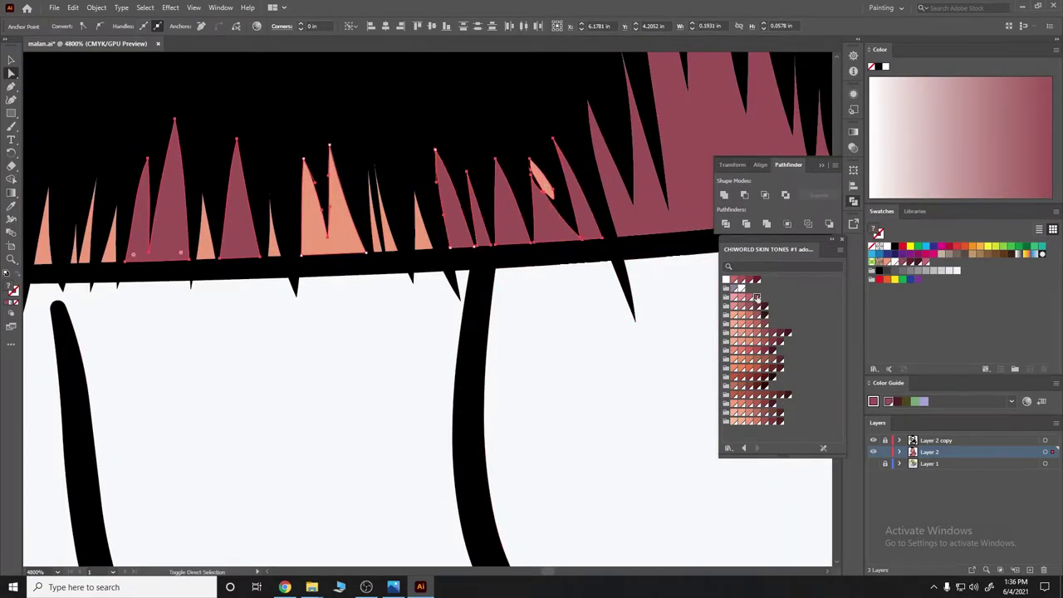
{"action": "mouse_move", "coordinate": [544, 193]}
{"action": "left_mouse_down"}
{"action": "mouse_move", "coordinate": [391, 244]}
{"action": "mouse_move", "coordinate": [285, 262]}
{"action": "left_mouse_up"}
{"action": "scroll", "coordinate": [550, 253], "scroll_direction": "left", "scroll_amount": 5}
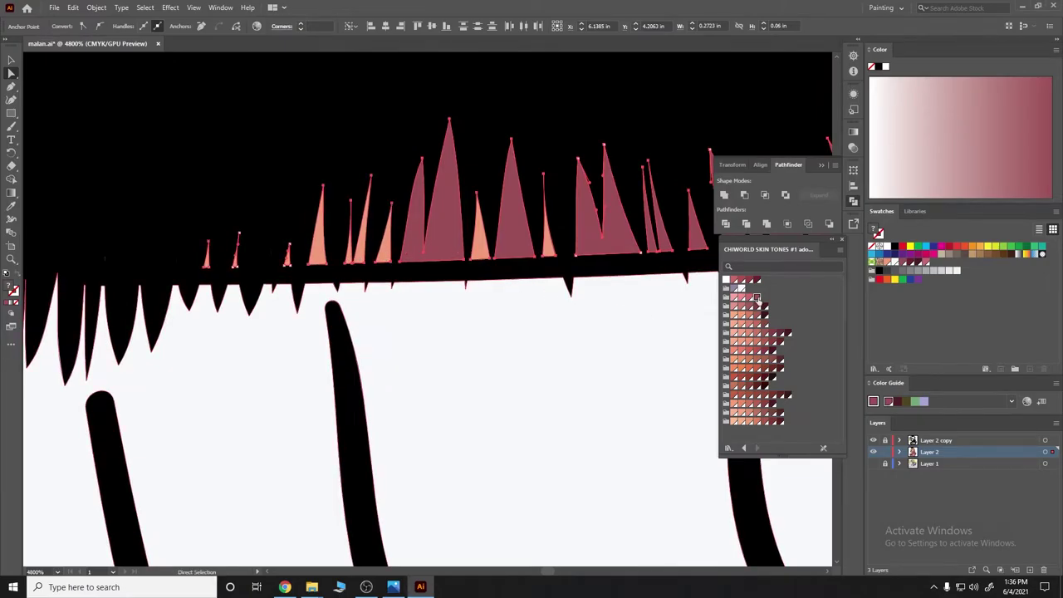
{"action": "scroll", "coordinate": [491, 333], "scroll_direction": "down", "scroll_amount": 3}
{"action": "scroll", "coordinate": [491, 334], "scroll_direction": "down", "scroll_amount": 5}
{"action": "scroll", "coordinate": [509, 326], "scroll_direction": "up", "scroll_amount": 6}
{"action": "scroll", "coordinate": [508, 326], "scroll_direction": "up", "scroll_amount": 2}
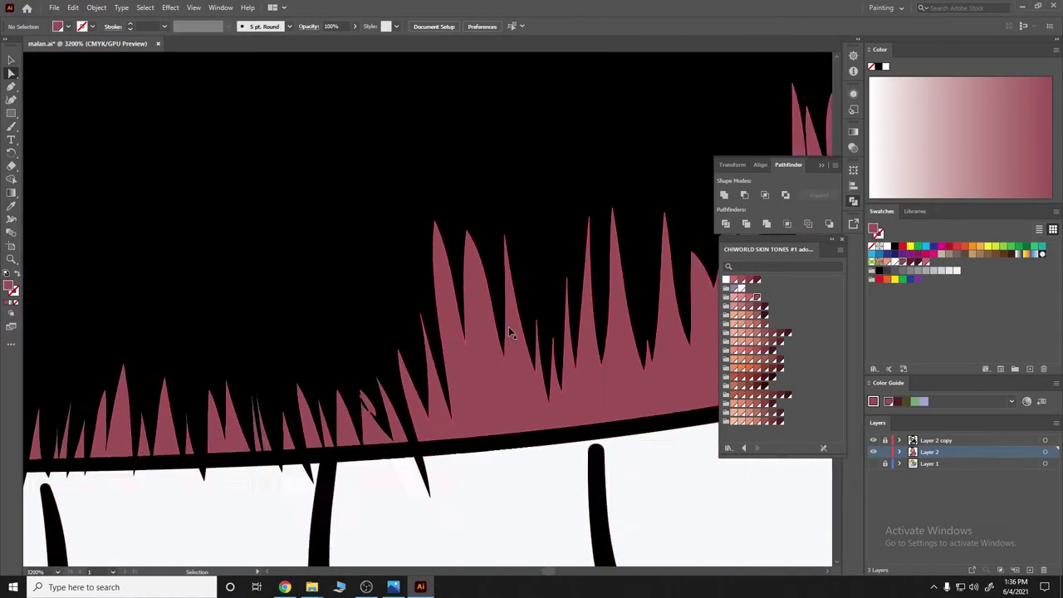
{"action": "scroll", "coordinate": [509, 326], "scroll_direction": "down", "scroll_amount": 5}
{"action": "scroll", "coordinate": [636, 244], "scroll_direction": "down", "scroll_amount": 2}
{"action": "scroll", "coordinate": [636, 244], "scroll_direction": "up", "scroll_amount": 5}
{"action": "scroll", "coordinate": [636, 244], "scroll_direction": "up", "scroll_amount": 2}
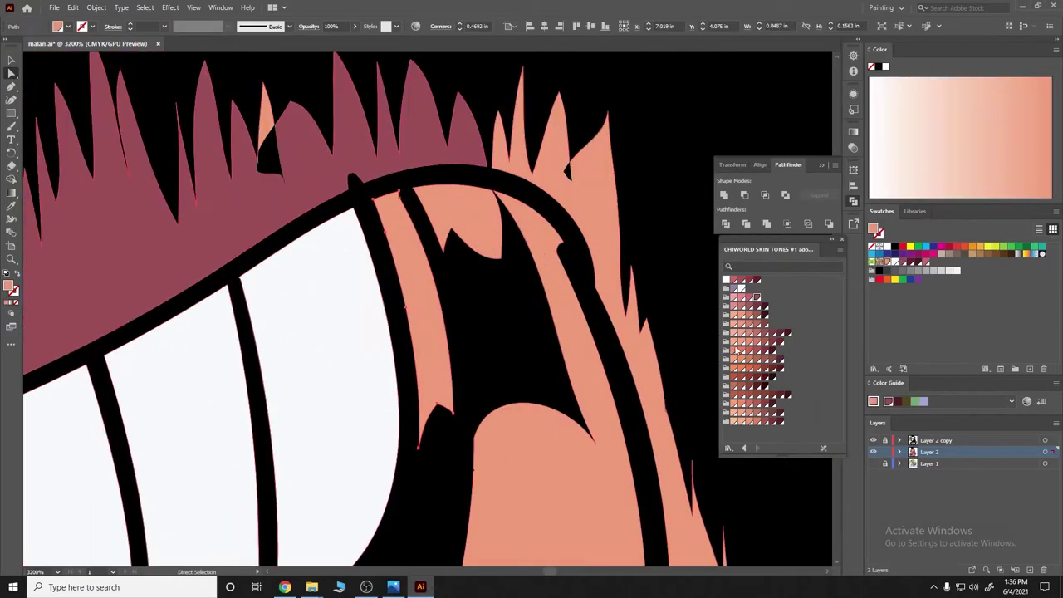
{"action": "left_click", "coordinate": [765, 308]}
{"action": "left_click", "coordinate": [455, 224]}
Lock the path sublayers inside Layer 2's group
{"action": "scroll", "coordinate": [610, 345], "scroll_direction": "down", "scroll_amount": 5}
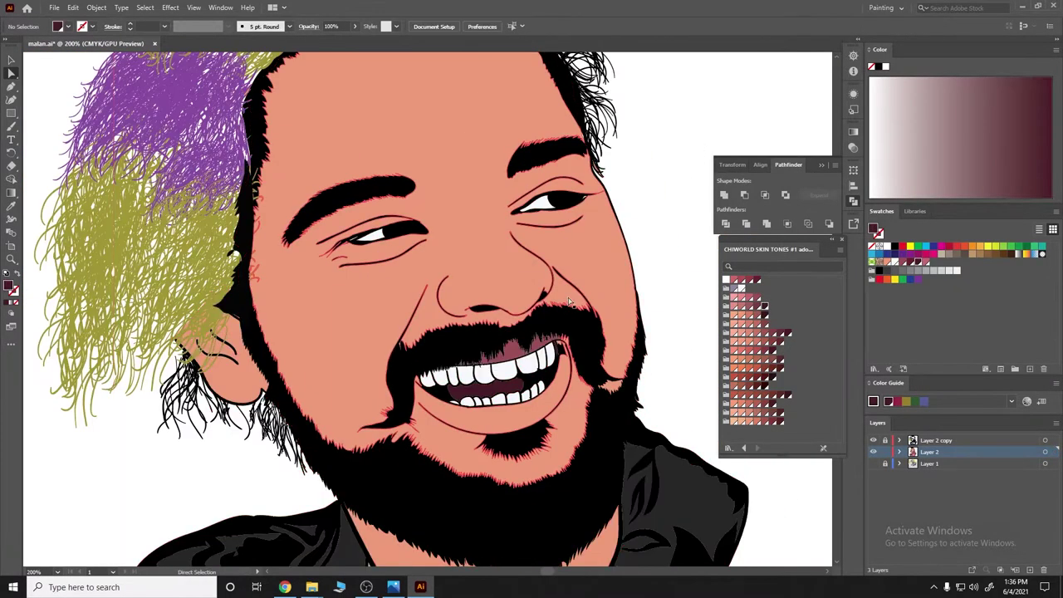
{"action": "scroll", "coordinate": [616, 134], "scroll_direction": "up", "scroll_amount": 5}
{"action": "scroll", "coordinate": [604, 273], "scroll_direction": "down", "scroll_amount": 2}
{"action": "left_click", "coordinate": [592, 241]}
{"action": "key", "text": "ctrl+1"}
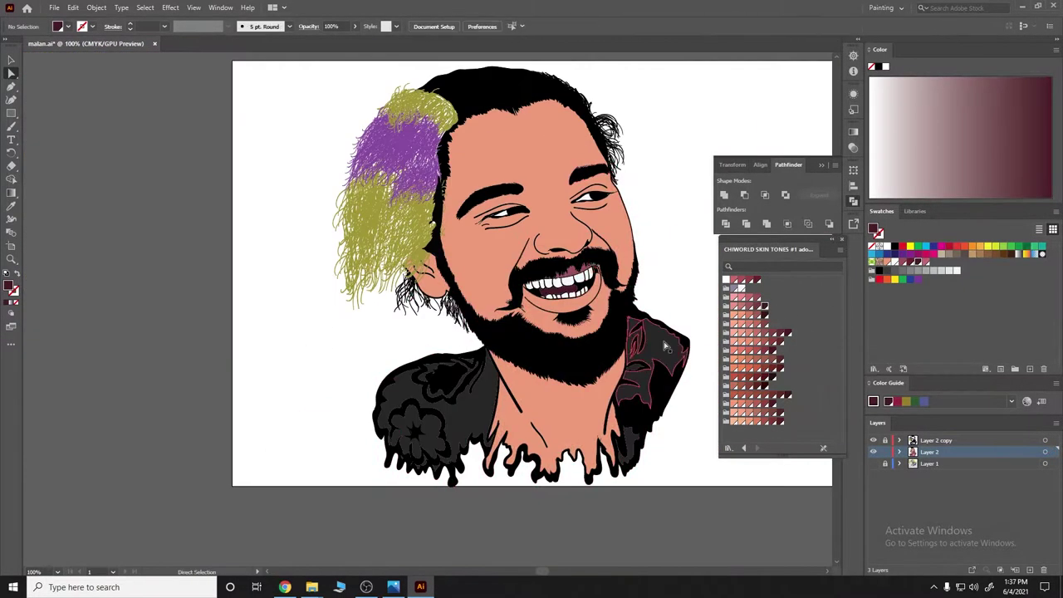
{"action": "left_click", "coordinate": [900, 451]}
{"action": "left_click", "coordinate": [914, 463]}
{"action": "scroll", "coordinate": [906, 471], "scroll_direction": "down", "scroll_amount": 3}
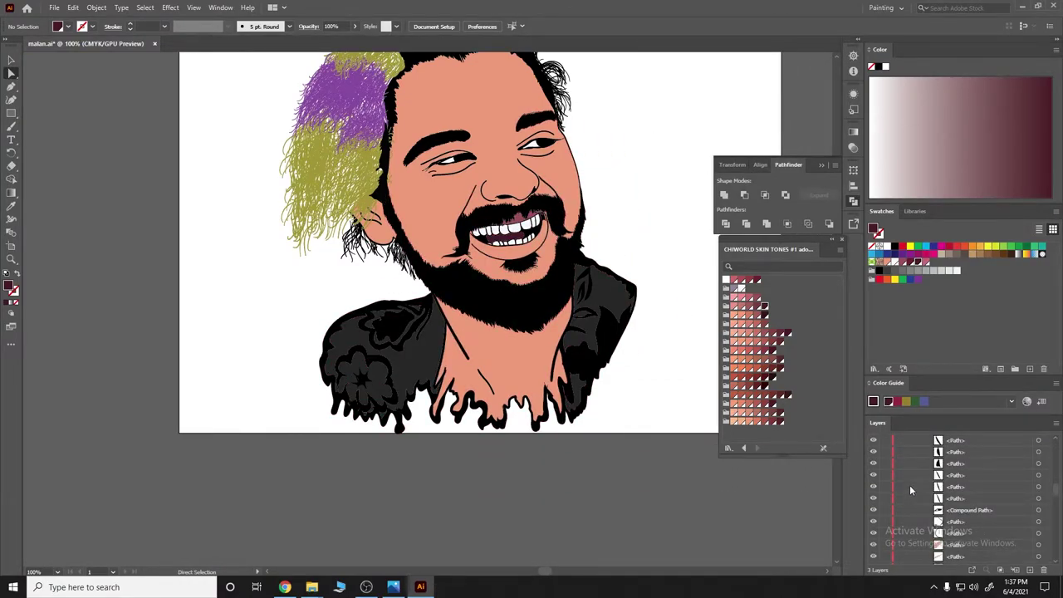
{"action": "mouse_move", "coordinate": [884, 525]}
{"action": "left_mouse_down"}
{"action": "mouse_move", "coordinate": [885, 433]}
{"action": "mouse_move", "coordinate": [892, 499]}
{"action": "left_mouse_up"}
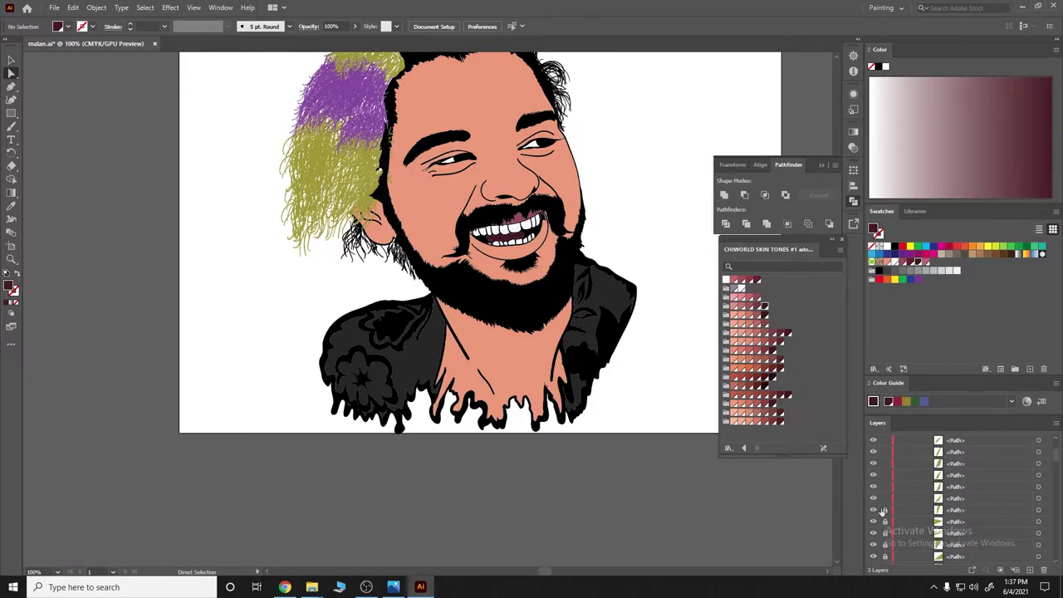
{"action": "left_click_drag", "start_coordinate": [887, 519], "coordinate": [886, 512]}
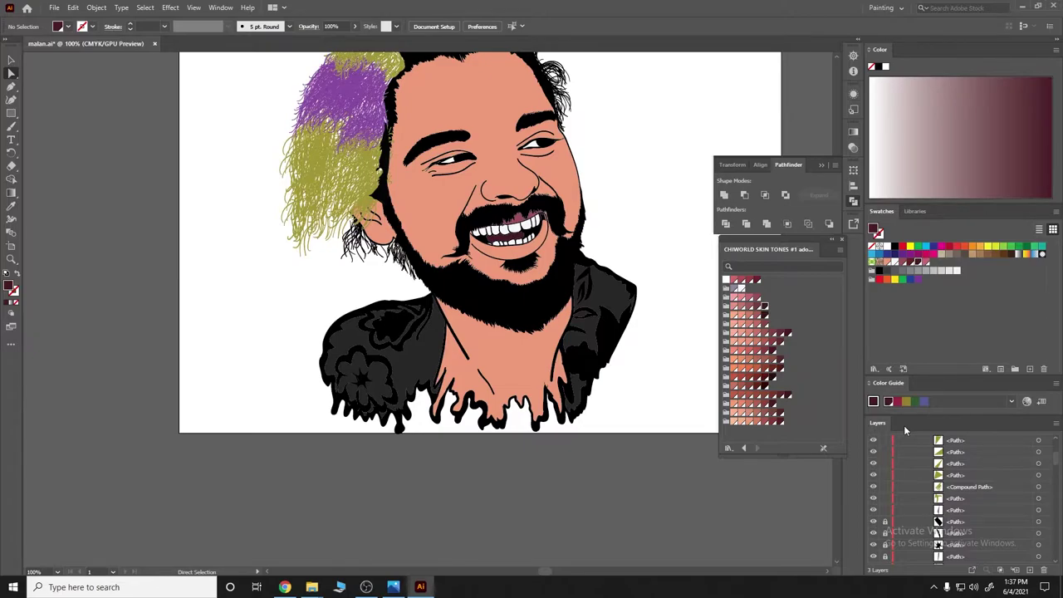
Duplicate Layer 2 as Layer 2 copy 2 and hide the original Layer 2
{"action": "scroll", "coordinate": [908, 495], "scroll_direction": "up", "scroll_amount": 3}
{"action": "scroll", "coordinate": [908, 495], "scroll_direction": "up", "scroll_amount": 3}
{"action": "scroll", "coordinate": [907, 495], "scroll_direction": "up", "scroll_amount": 3}
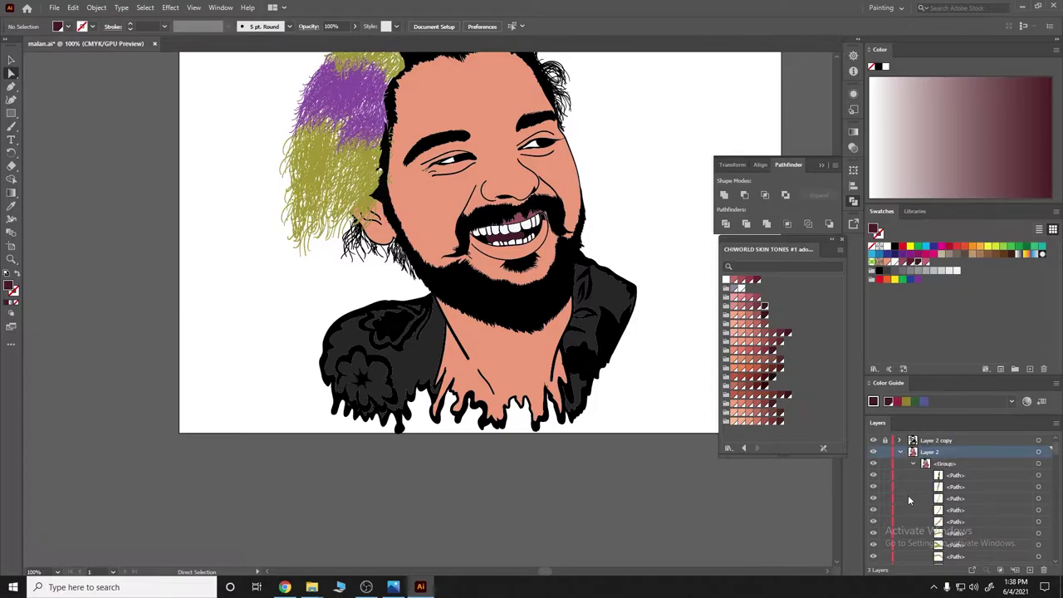
{"action": "left_click", "coordinate": [912, 462]}
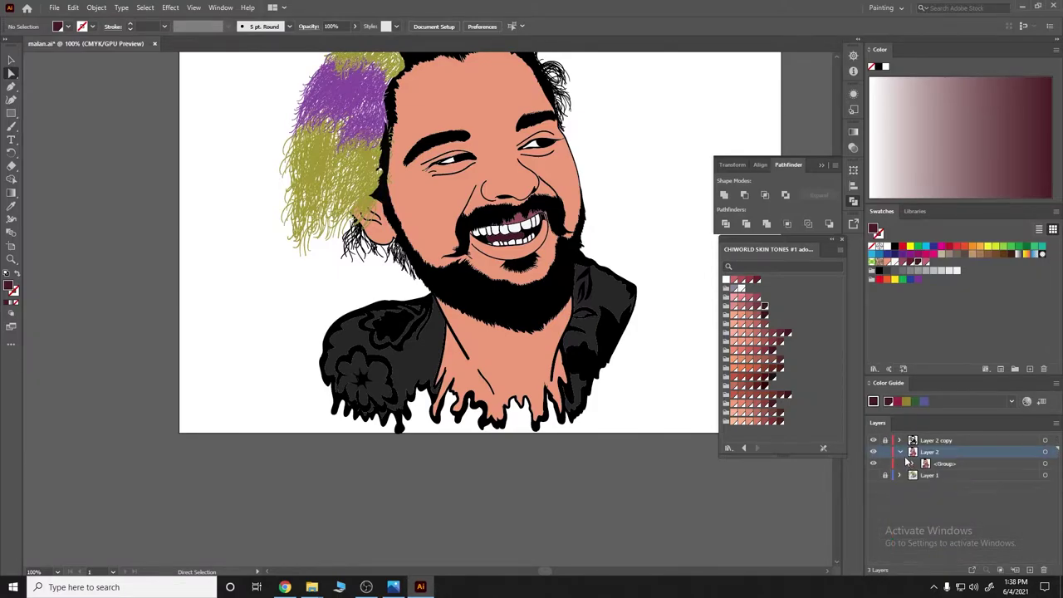
{"action": "left_click_drag", "start_coordinate": [945, 455], "coordinate": [1031, 573]}
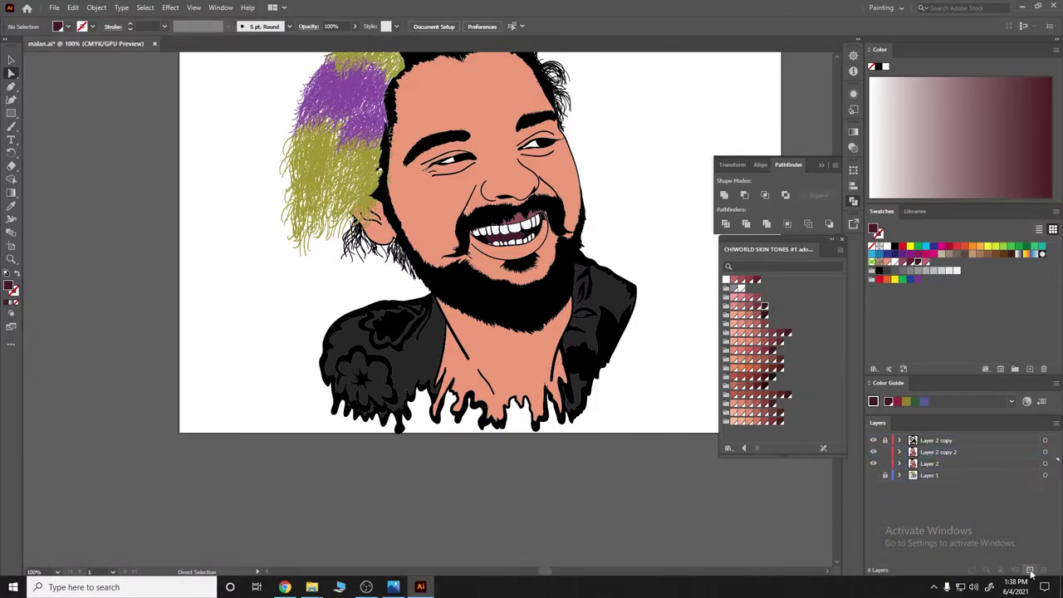
{"action": "left_click", "coordinate": [873, 463]}
Isolate the face group in Layer 2 copy 2 for editing, then exit isolation
{"action": "left_click", "coordinate": [914, 452]}
{"action": "scroll", "coordinate": [480, 282], "scroll_direction": "up", "scroll_amount": 2}
{"action": "right_click", "coordinate": [459, 191]}
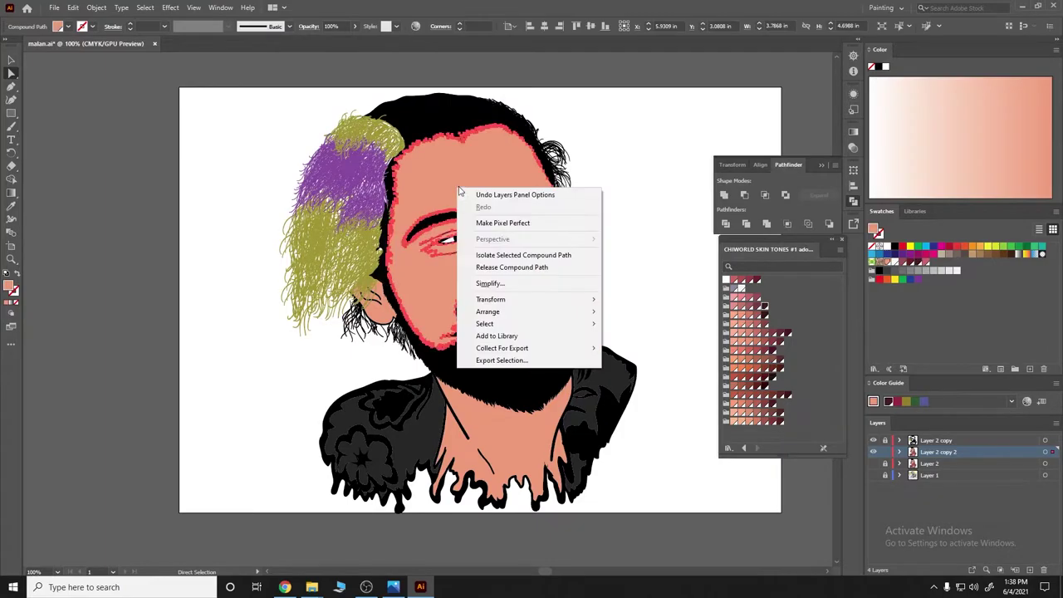
{"action": "left_click", "coordinate": [636, 162]}
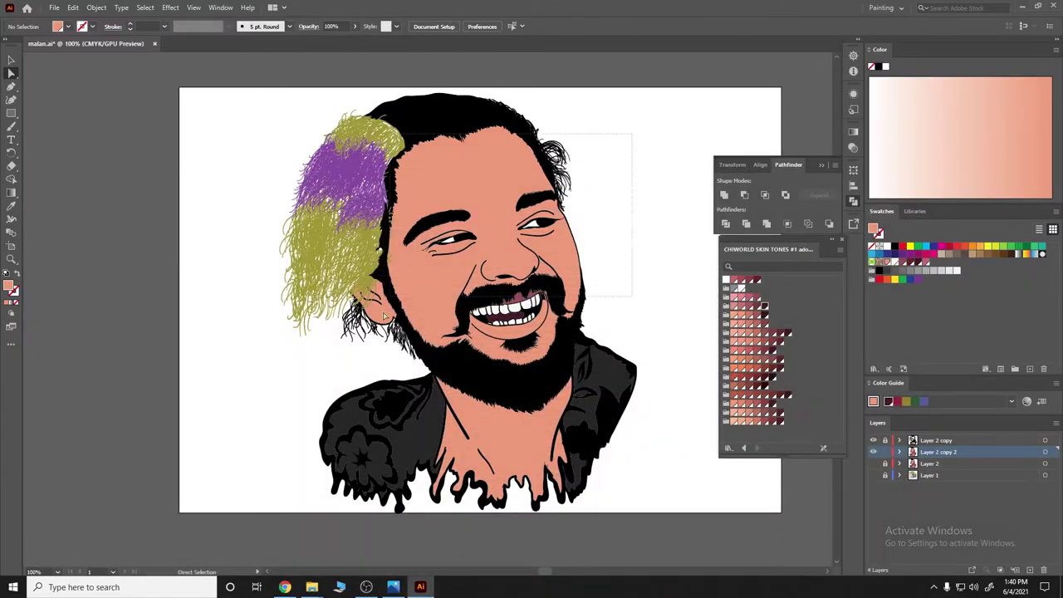
{"action": "right_click", "coordinate": [481, 165]}
{"action": "left_click", "coordinate": [608, 146]}
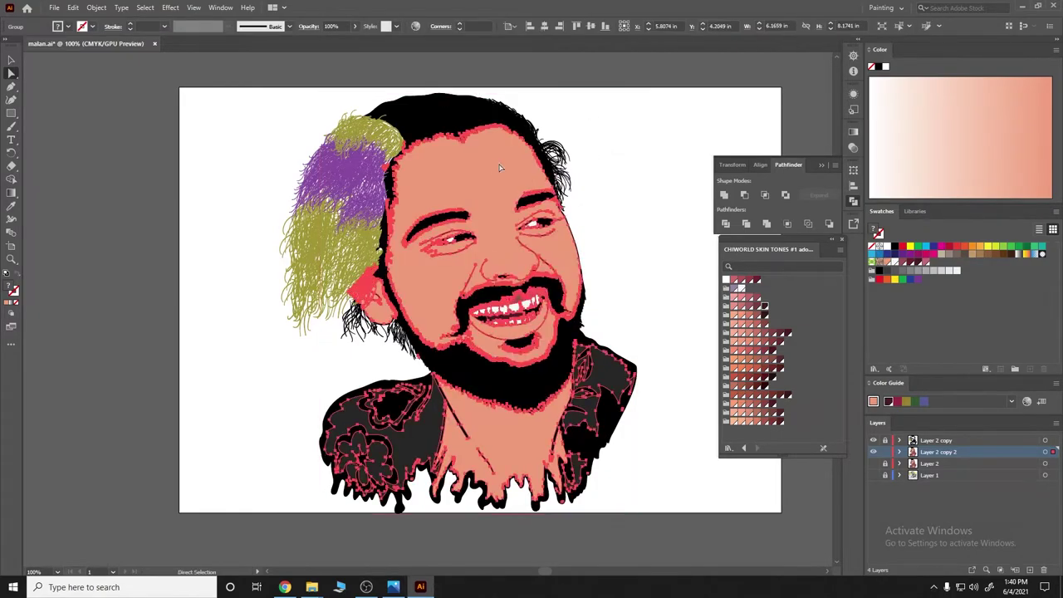
{"action": "double_click", "coordinate": [497, 240]}
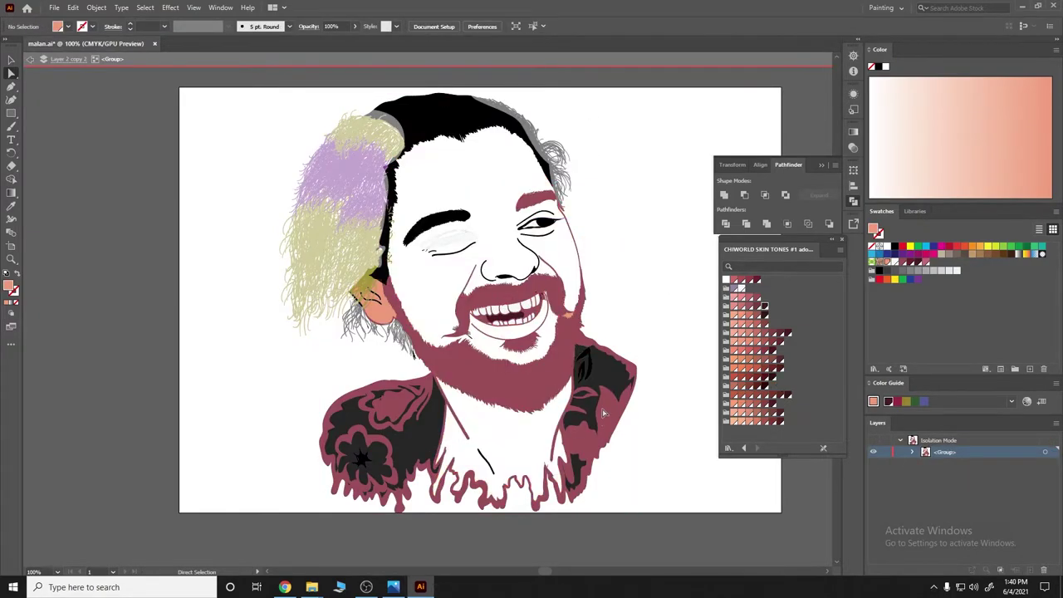
{"action": "scroll", "coordinate": [312, 432], "scroll_direction": "down", "scroll_amount": 1}
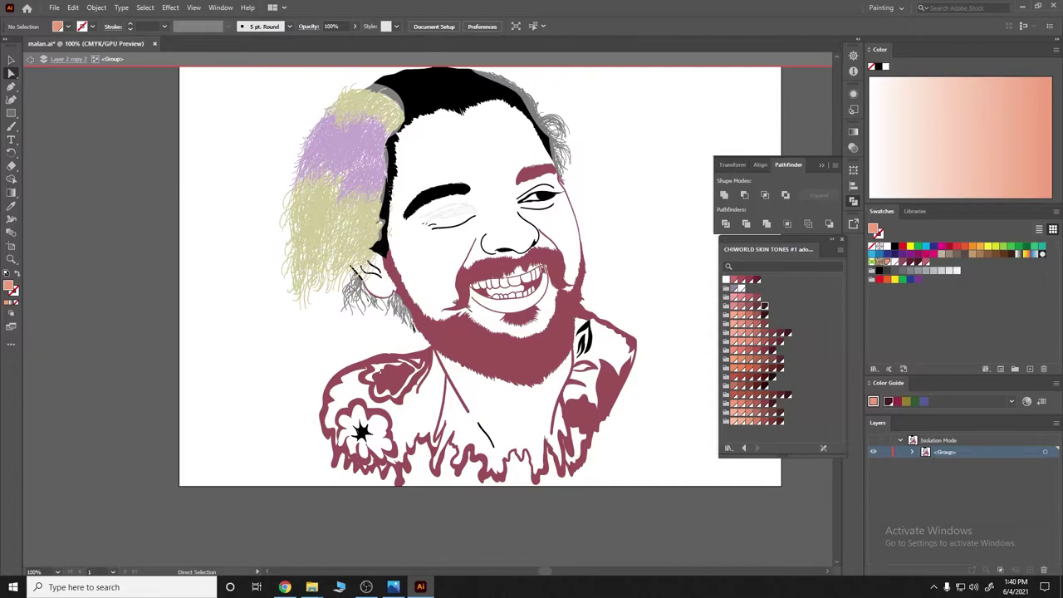
{"action": "double_click", "coordinate": [662, 187]}
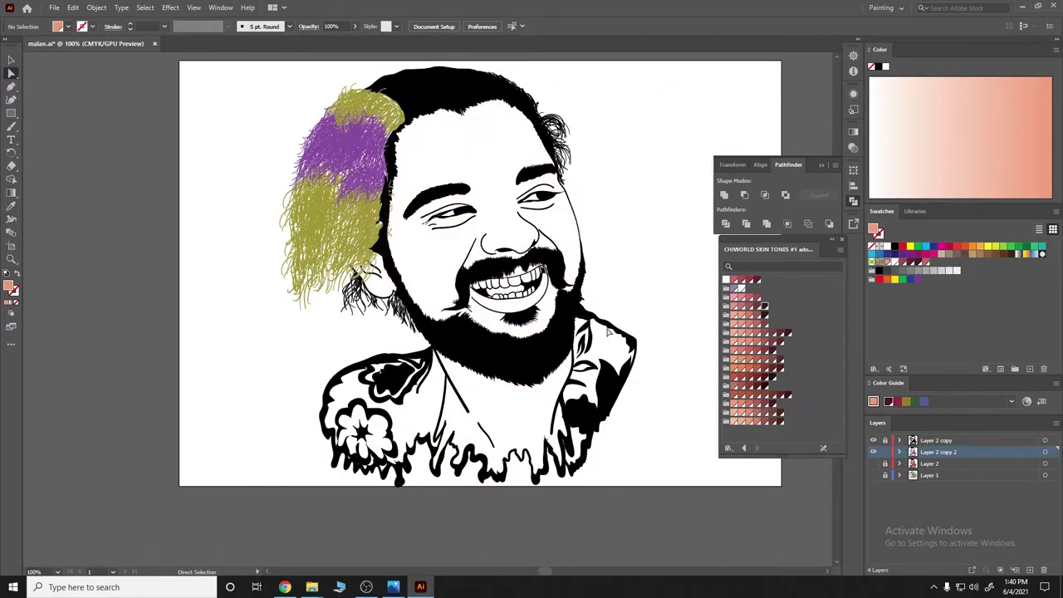
{"action": "scroll", "coordinate": [555, 283], "scroll_direction": "up", "scroll_amount": 3}
{"action": "scroll", "coordinate": [460, 325], "scroll_direction": "up", "scroll_amount": 1}
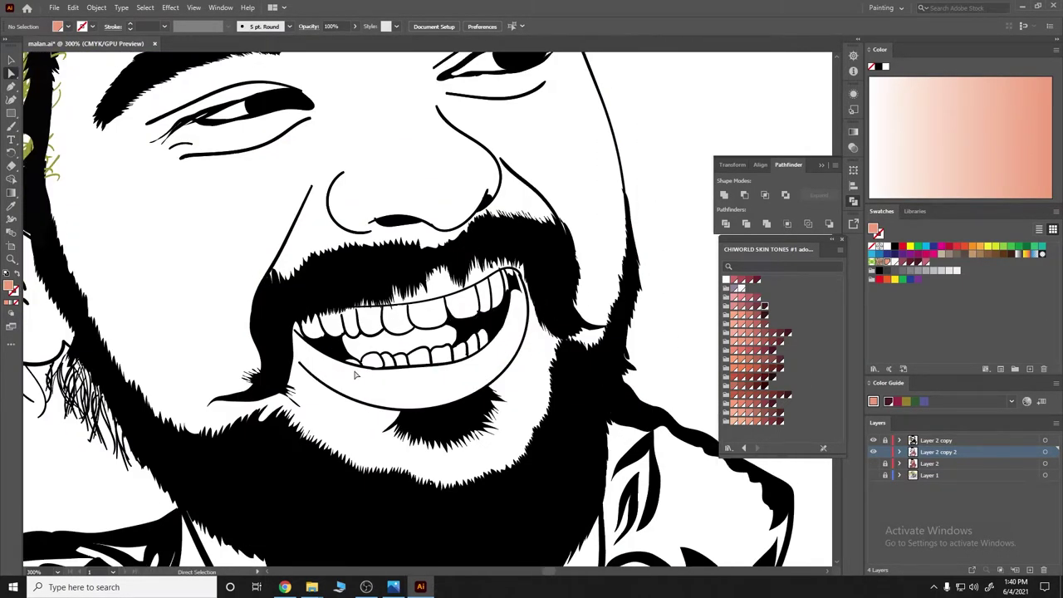
Draw a lower-lip shape inside the grin and fill it with a pink skin tone
{"action": "scroll", "coordinate": [355, 375], "scroll_direction": "up", "scroll_amount": 2}
{"action": "left_click", "coordinate": [778, 333]}
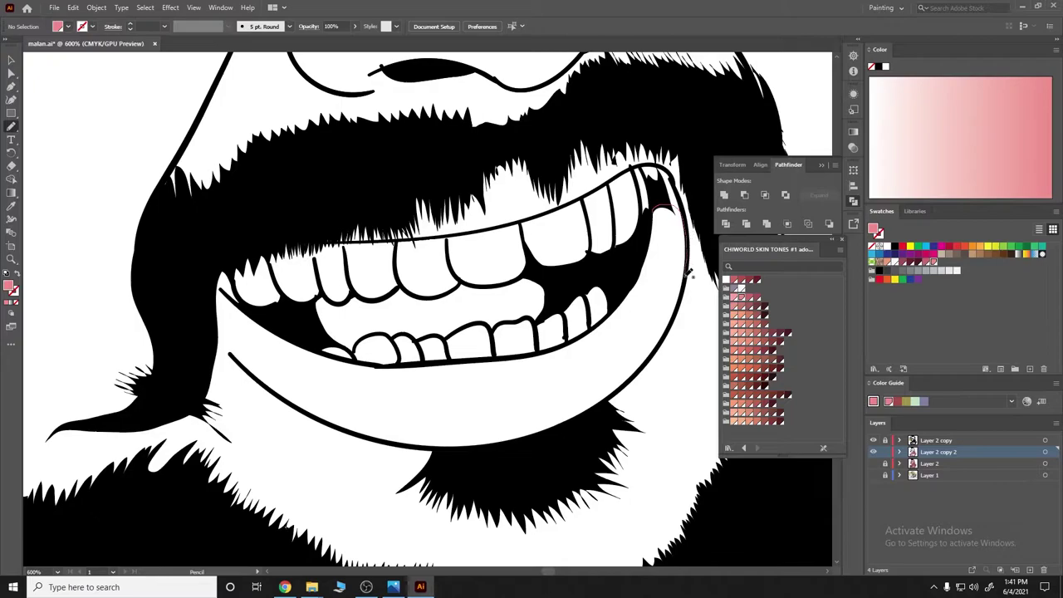
{"action": "left_click_drag", "start_coordinate": [621, 387], "coordinate": [610, 393]}
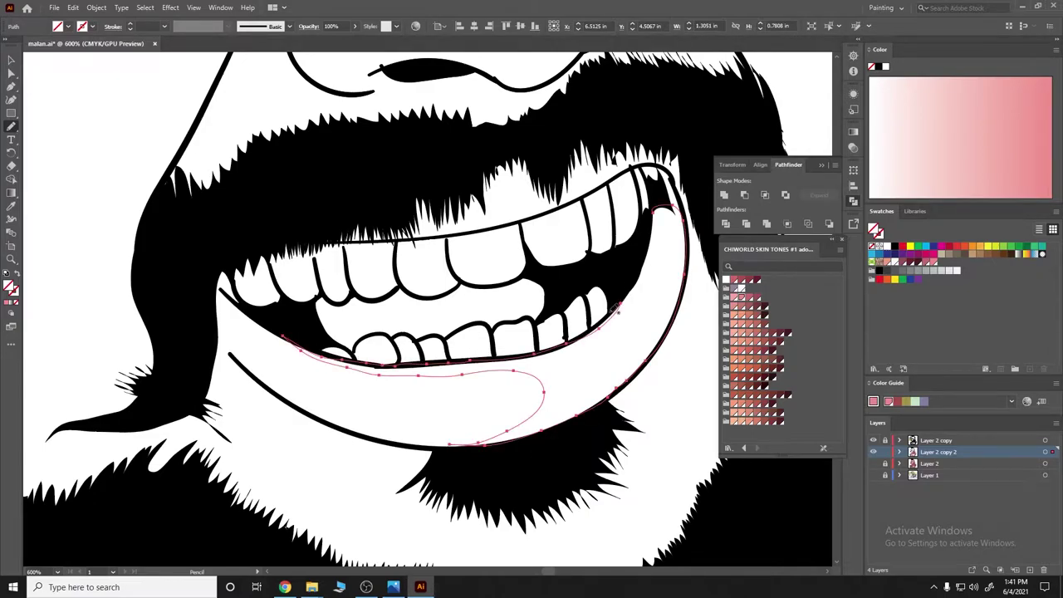
{"action": "left_click", "coordinate": [744, 295]}
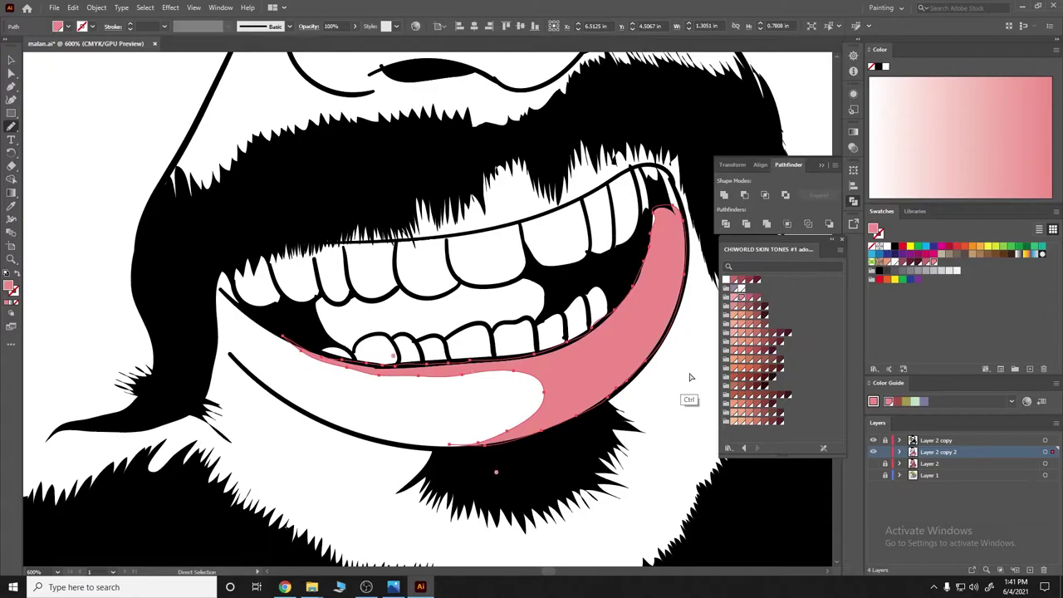
{"action": "key", "text": "ctrl+shift+a"}
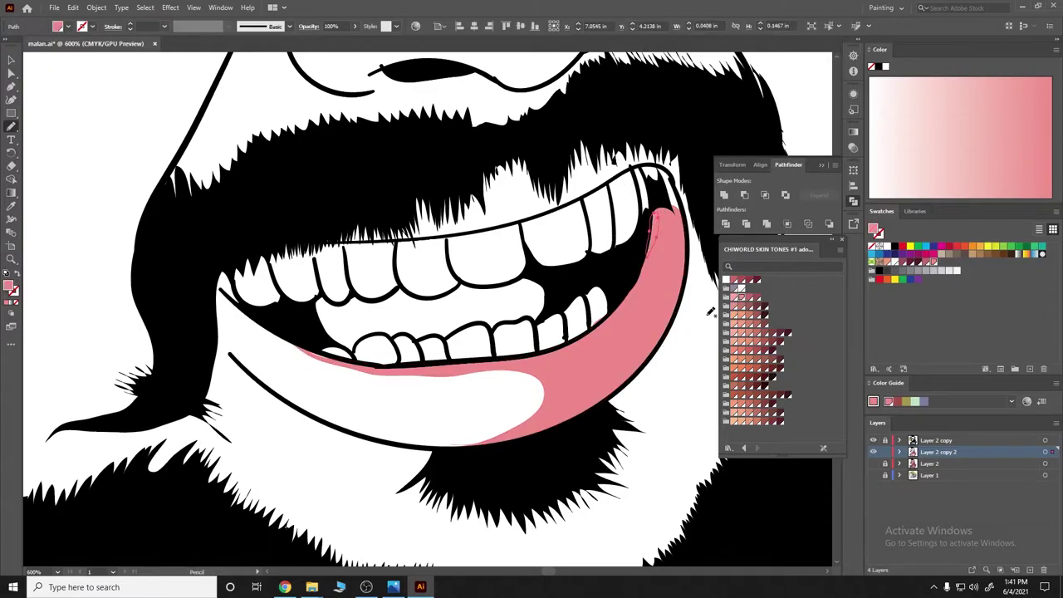
Make Layer 2 visible again and zoom out to the whole portrait
{"action": "left_click", "coordinate": [873, 463]}
{"action": "left_click", "coordinate": [873, 464]}
{"action": "key", "text": "ctrl+minus"}
{"action": "key", "text": "ctrl+minus"}
{"action": "key", "text": "ctrl+minus"}
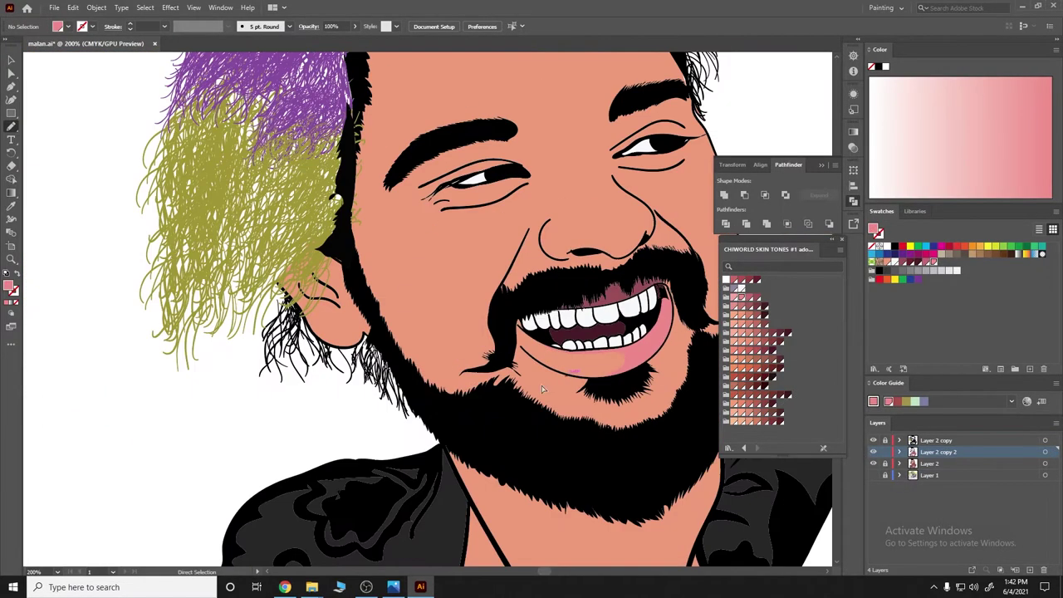
{"action": "key", "text": "ctrl+minus"}
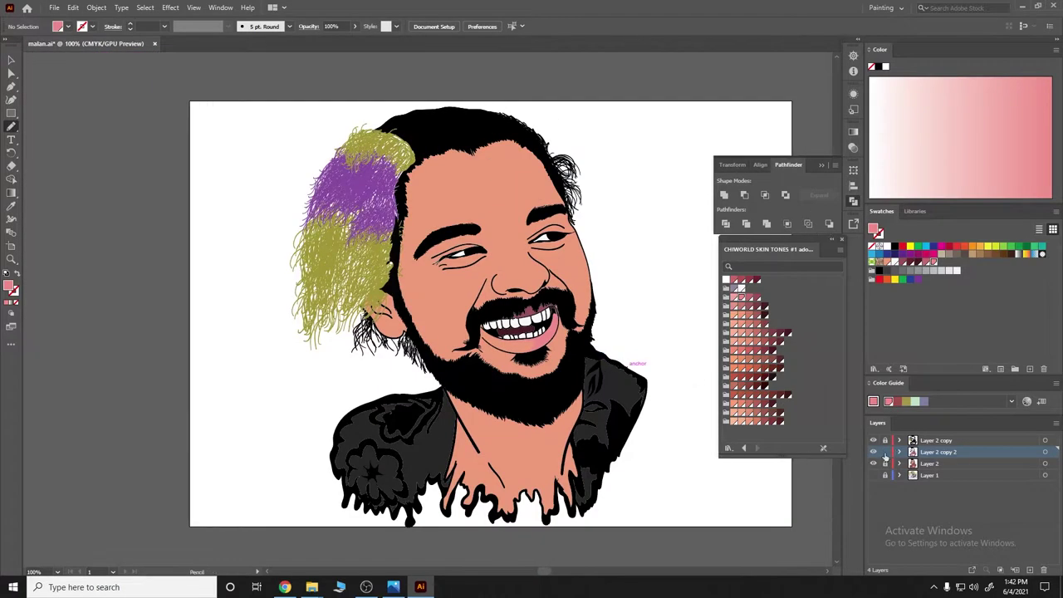
Give the lip shape a darker rose-pink fill
{"action": "scroll", "coordinate": [598, 349], "scroll_direction": "up", "scroll_amount": 2}
{"action": "scroll", "coordinate": [612, 315], "scroll_direction": "up", "scroll_amount": 2}
{"action": "scroll", "coordinate": [573, 415], "scroll_direction": "up", "scroll_amount": 1}
{"action": "left_click", "coordinate": [567, 429], "text": "ctrl"}
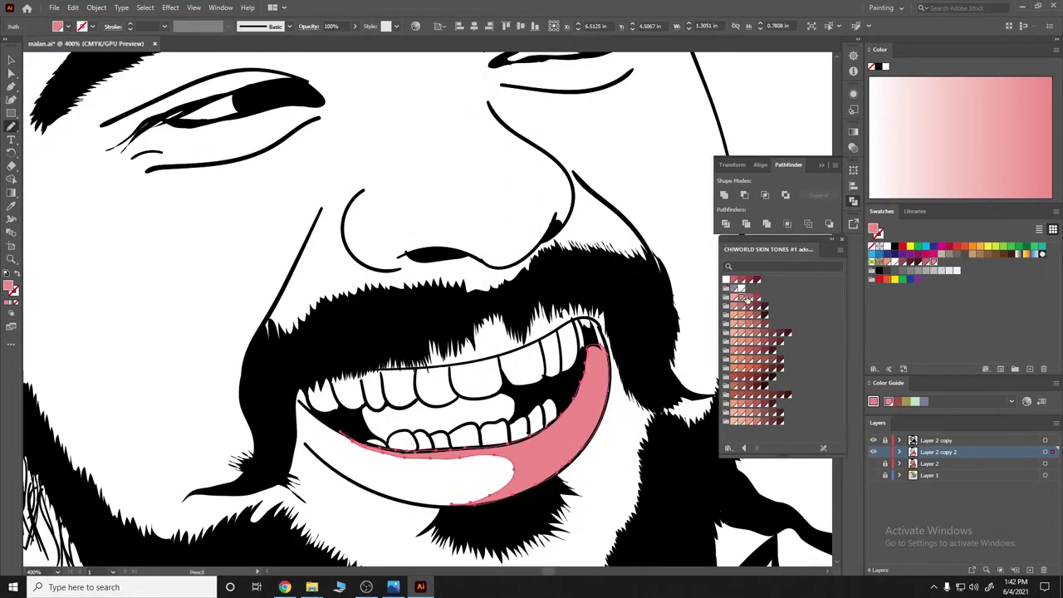
{"action": "key", "text": "ctrl+shift+a"}
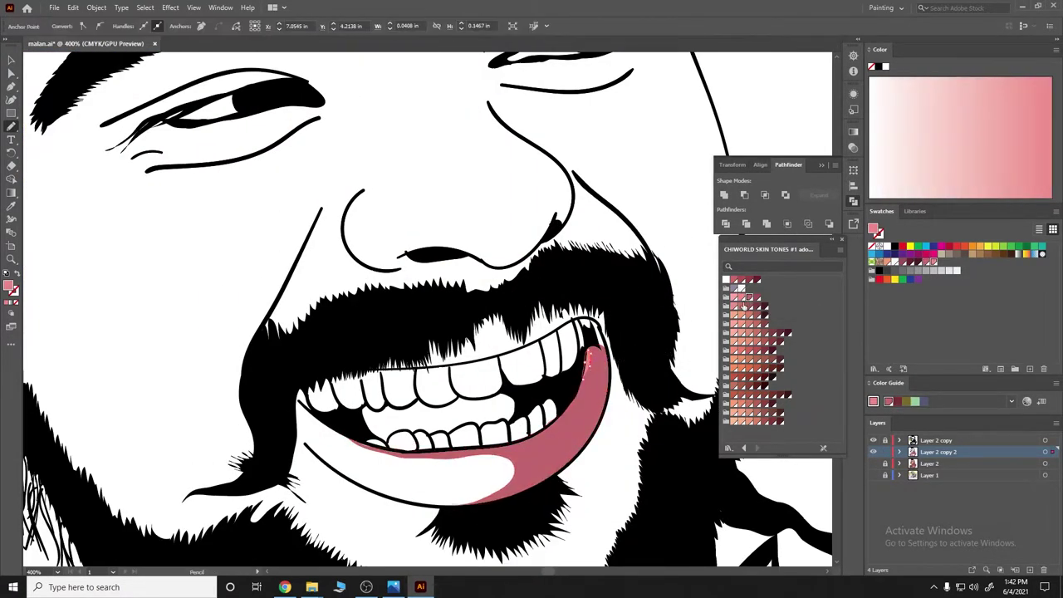
Extend the pink fill along the whole lower lip and into its left corner
{"action": "scroll", "coordinate": [648, 307], "scroll_direction": "down", "scroll_amount": 2}
{"action": "scroll", "coordinate": [648, 307], "scroll_direction": "down", "scroll_amount": 1}
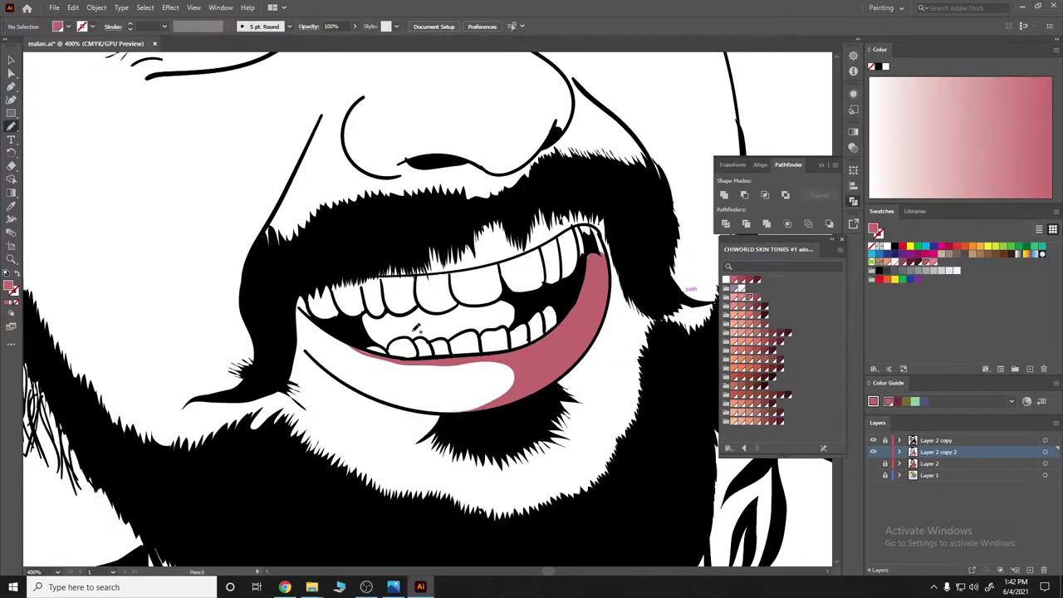
{"action": "left_click_drag", "start_coordinate": [351, 341], "coordinate": [328, 342]}
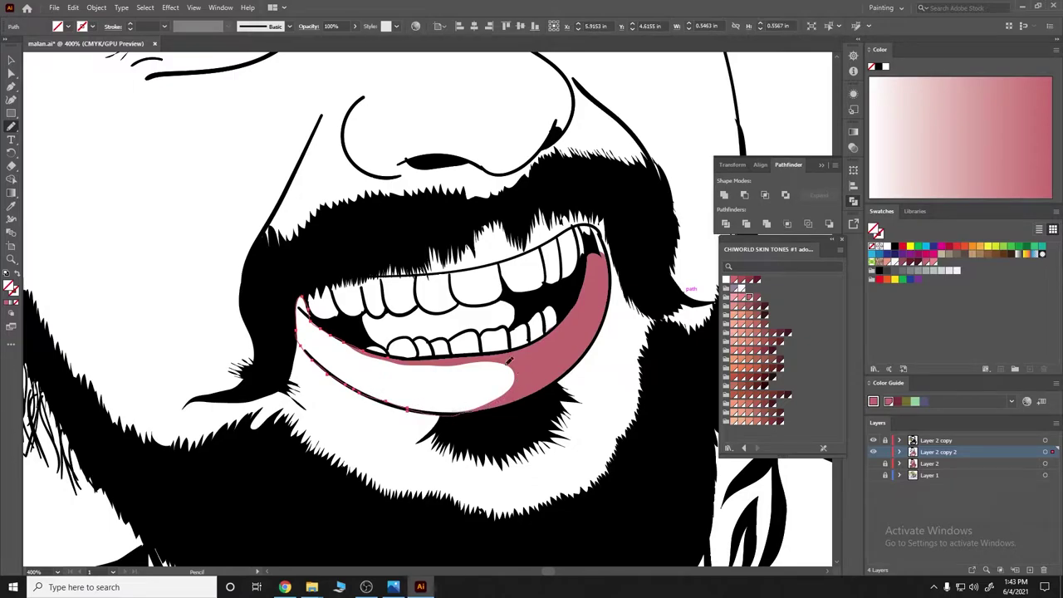
{"action": "left_click_drag", "start_coordinate": [392, 355], "coordinate": [498, 362]}
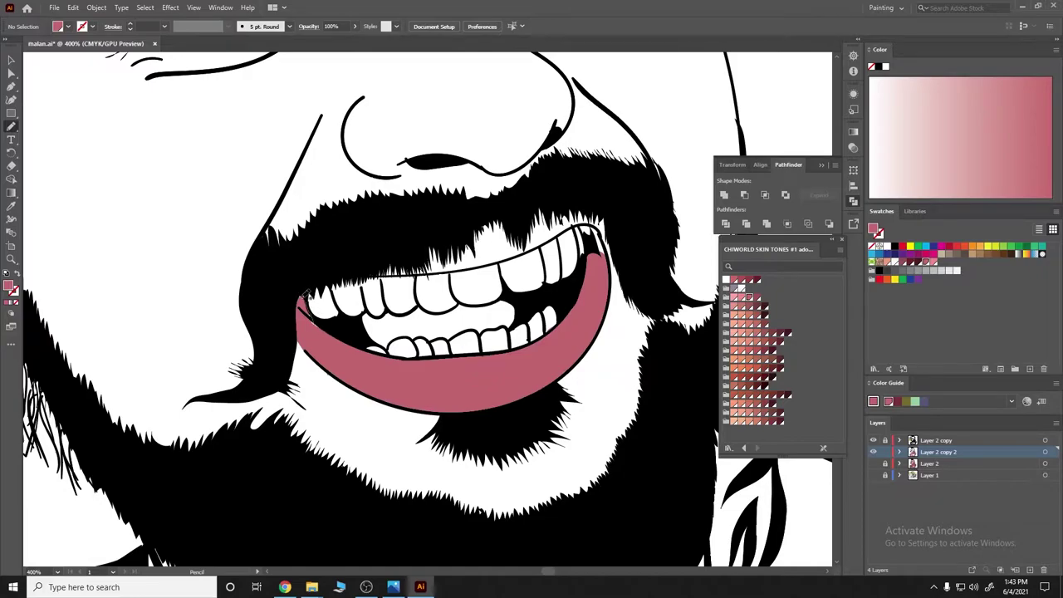
{"action": "scroll", "coordinate": [304, 294], "scroll_direction": "up", "scroll_amount": 4}
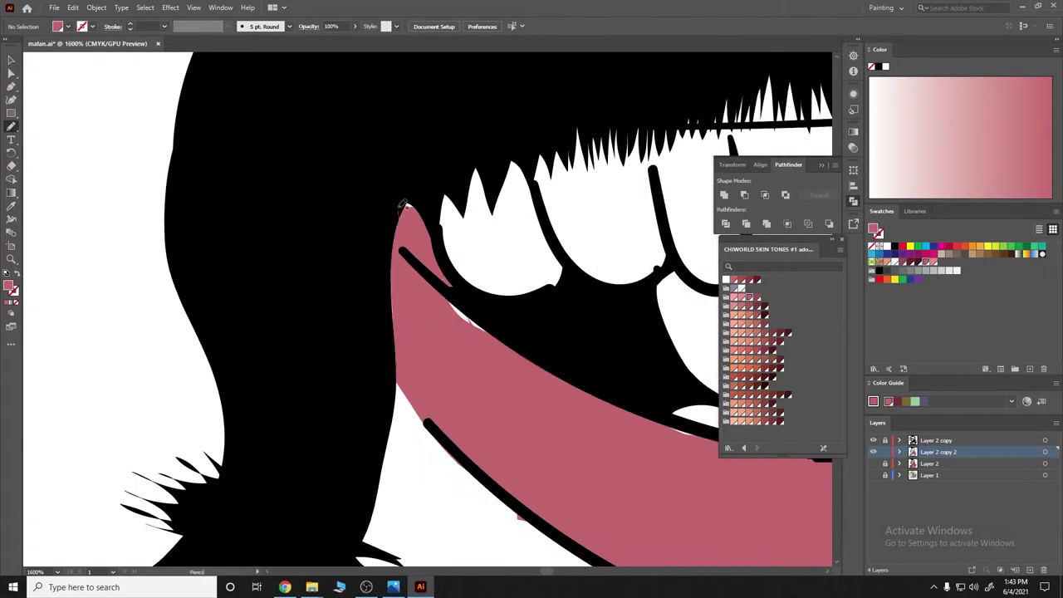
{"action": "left_click_drag", "start_coordinate": [387, 301], "coordinate": [389, 333]}
{"action": "left_click_drag", "start_coordinate": [448, 297], "coordinate": [433, 319]}
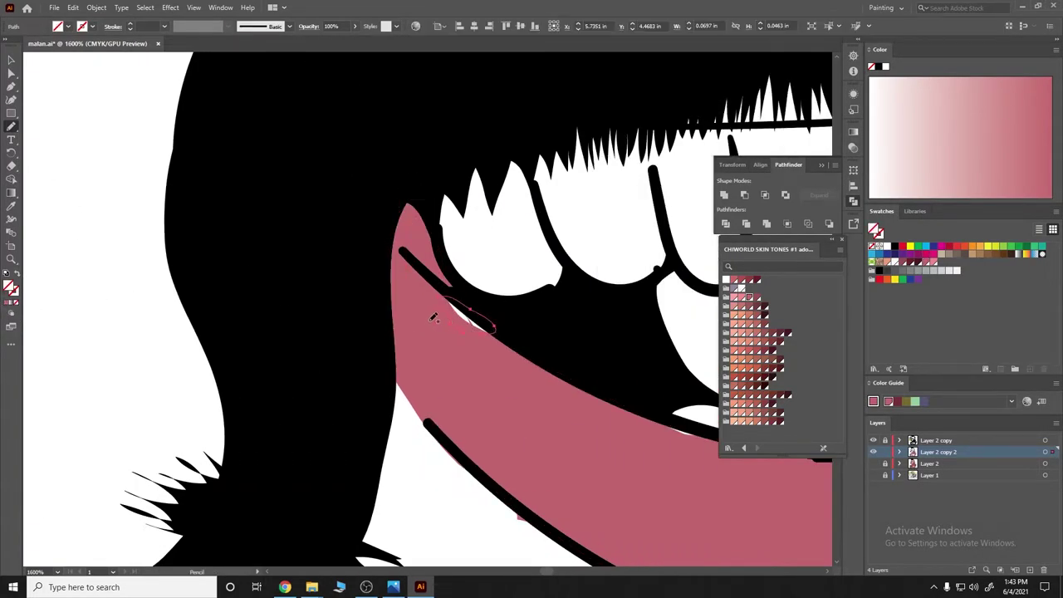
{"action": "left_click", "coordinate": [11, 304]}
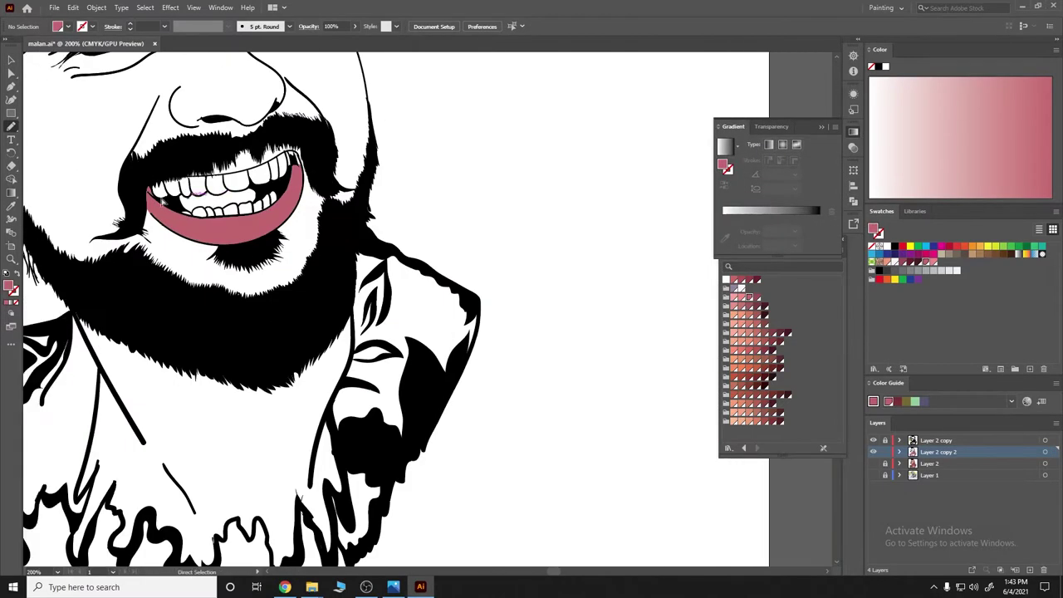
Show Layer 2, add new Layer 5, and set a salmon skin tone as fill
{"action": "scroll", "coordinate": [377, 159], "scroll_direction": "up", "scroll_amount": 5}
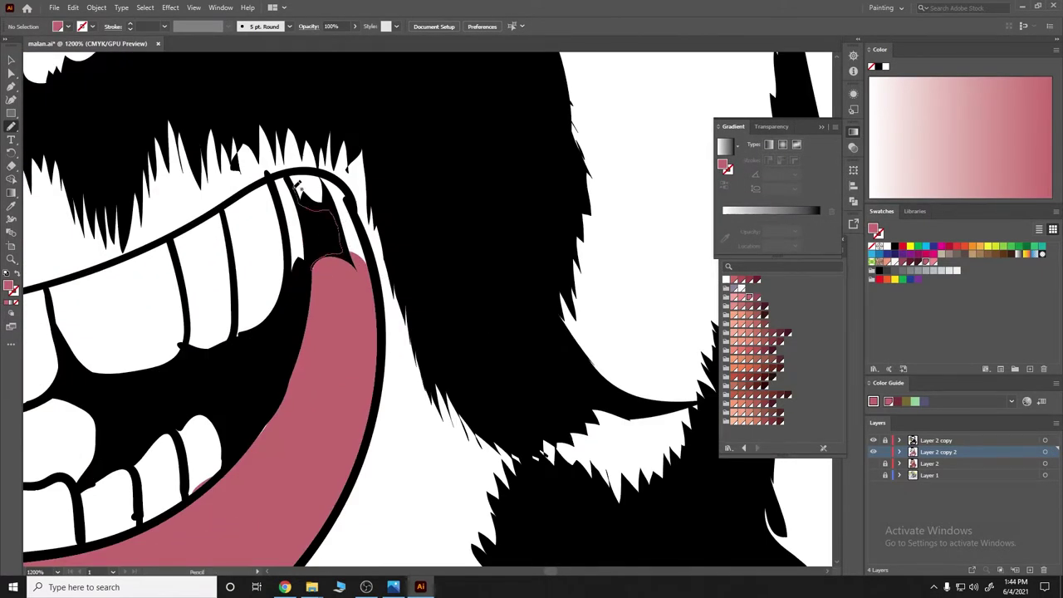
{"action": "scroll", "coordinate": [625, 292], "scroll_direction": "down", "scroll_amount": 5}
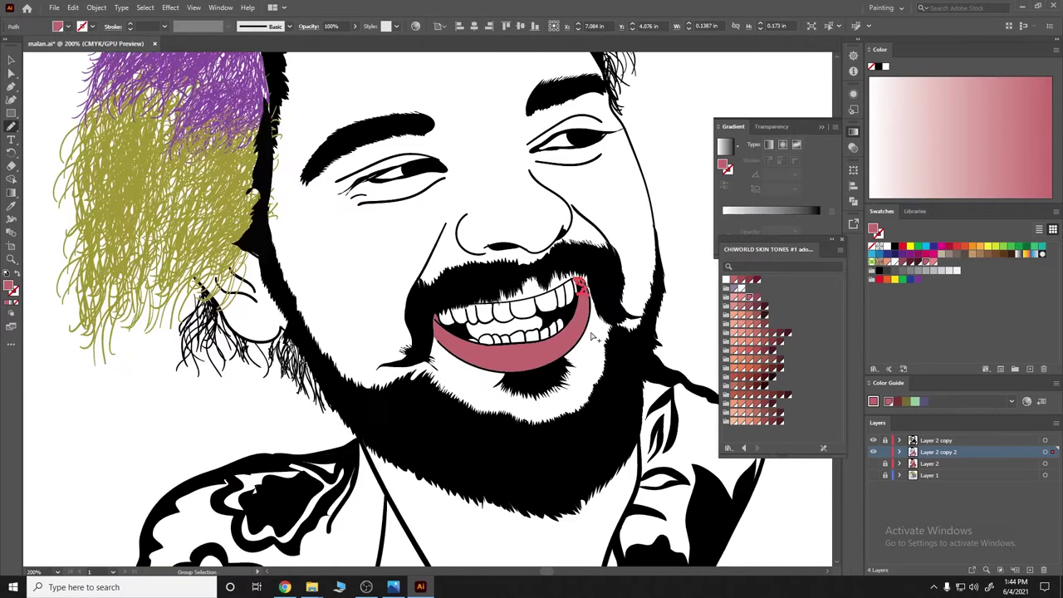
{"action": "left_click", "coordinate": [873, 464]}
{"action": "scroll", "coordinate": [558, 353], "scroll_direction": "down", "scroll_amount": 1}
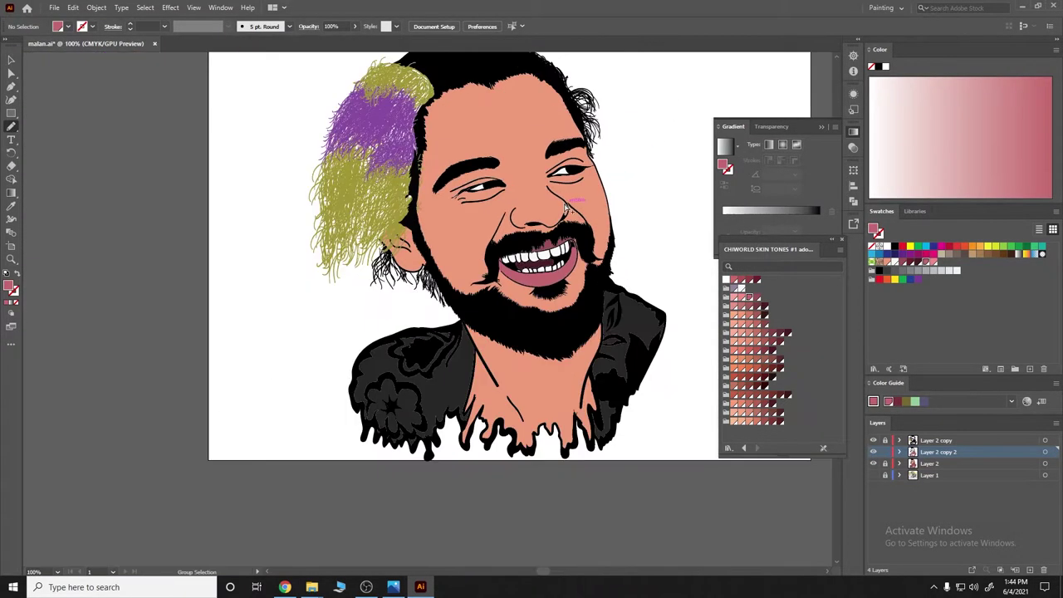
{"action": "scroll", "coordinate": [558, 353], "scroll_direction": "down", "scroll_amount": 1}
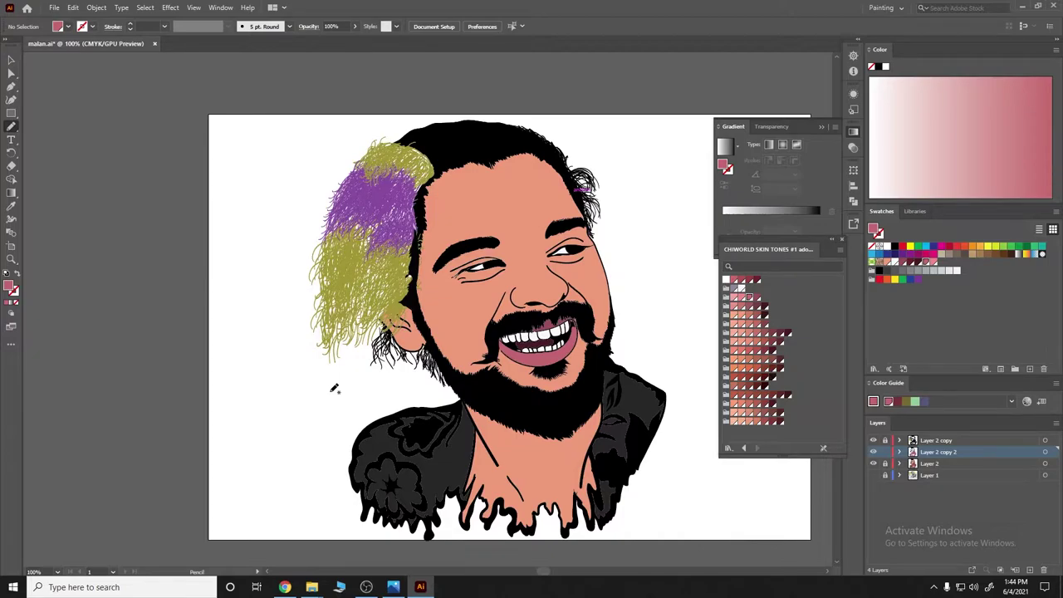
{"action": "left_click", "coordinate": [1030, 570]}
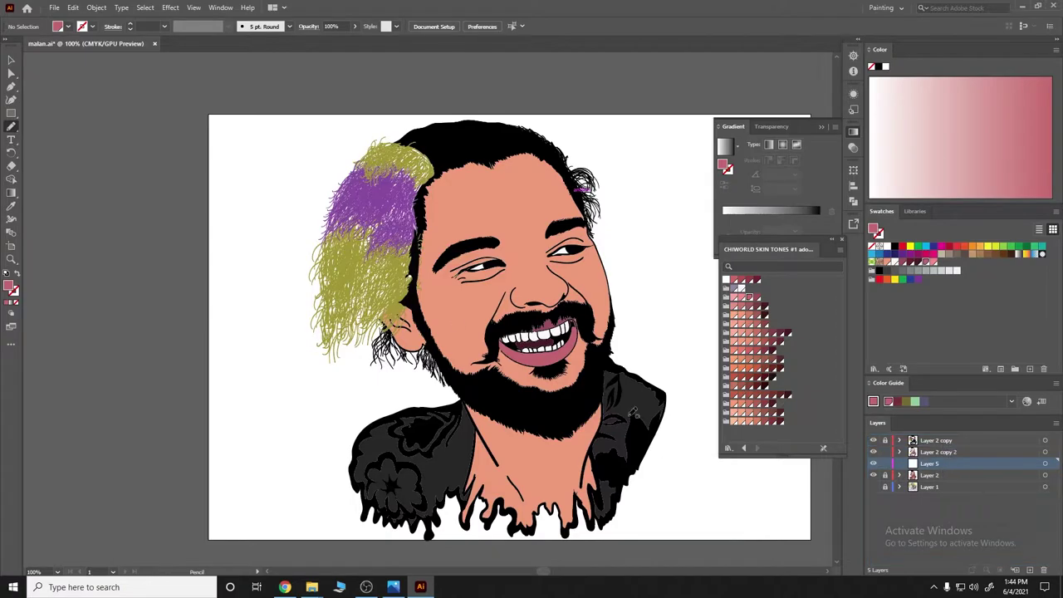
{"action": "left_click", "coordinate": [752, 420]}
Switch over to the reference photo of the man in Photos
{"action": "scroll", "coordinate": [561, 306], "scroll_direction": "up", "scroll_amount": 1}
{"action": "scroll", "coordinate": [561, 301], "scroll_direction": "down", "scroll_amount": 1}
{"action": "scroll", "coordinate": [340, 363], "scroll_direction": "up", "scroll_amount": 3}
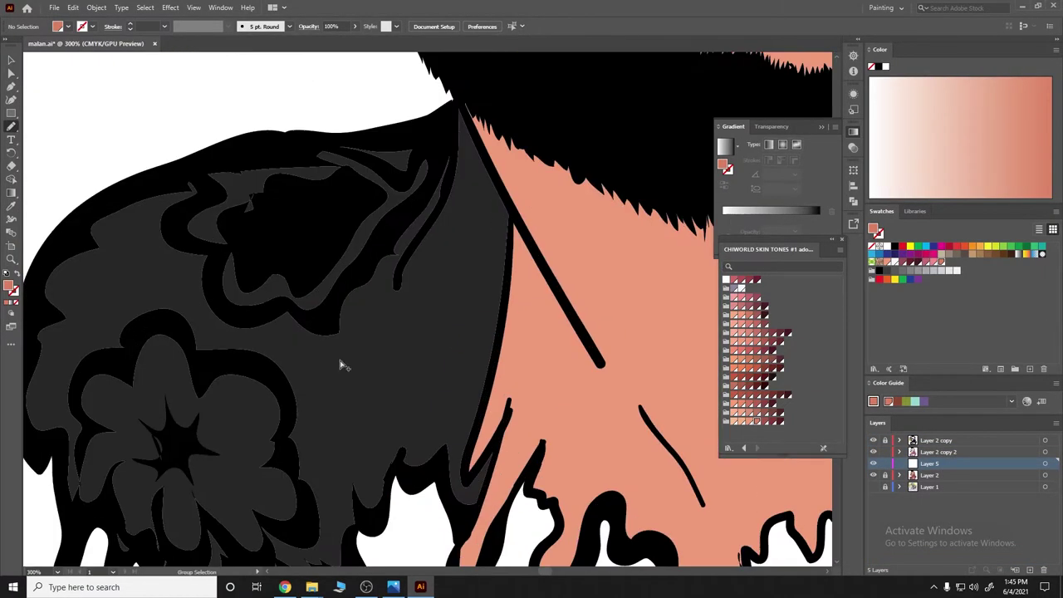
{"action": "scroll", "coordinate": [441, 374], "scroll_direction": "down", "scroll_amount": 3}
{"action": "scroll", "coordinate": [441, 375], "scroll_direction": "up", "scroll_amount": 3}
{"action": "scroll", "coordinate": [384, 361], "scroll_direction": "down", "scroll_amount": 4}
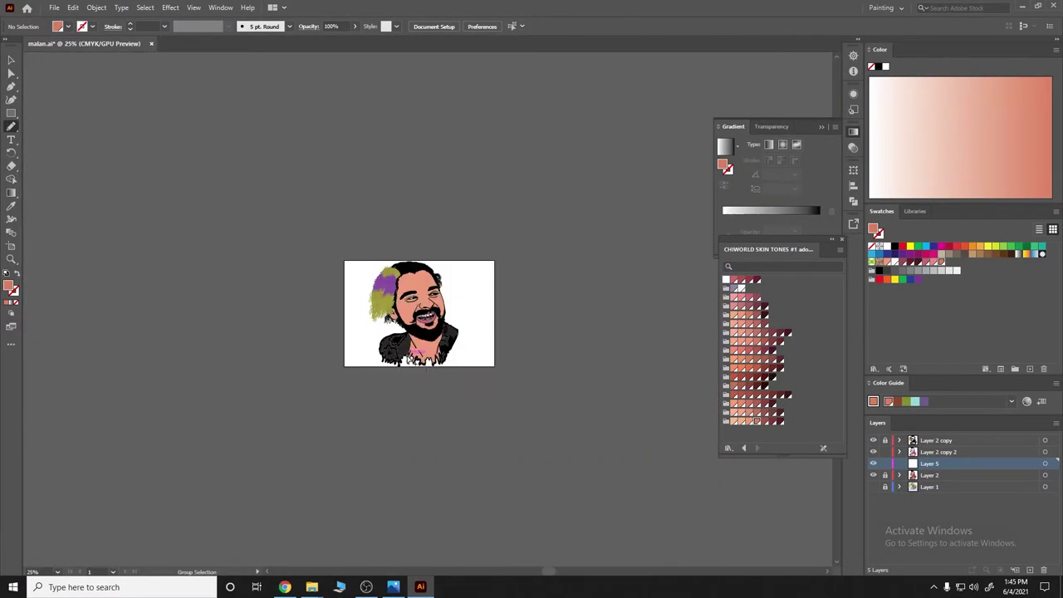
{"action": "scroll", "coordinate": [486, 292], "scroll_direction": "up", "scroll_amount": 3}
{"action": "scroll", "coordinate": [547, 217], "scroll_direction": "down", "scroll_amount": 1}
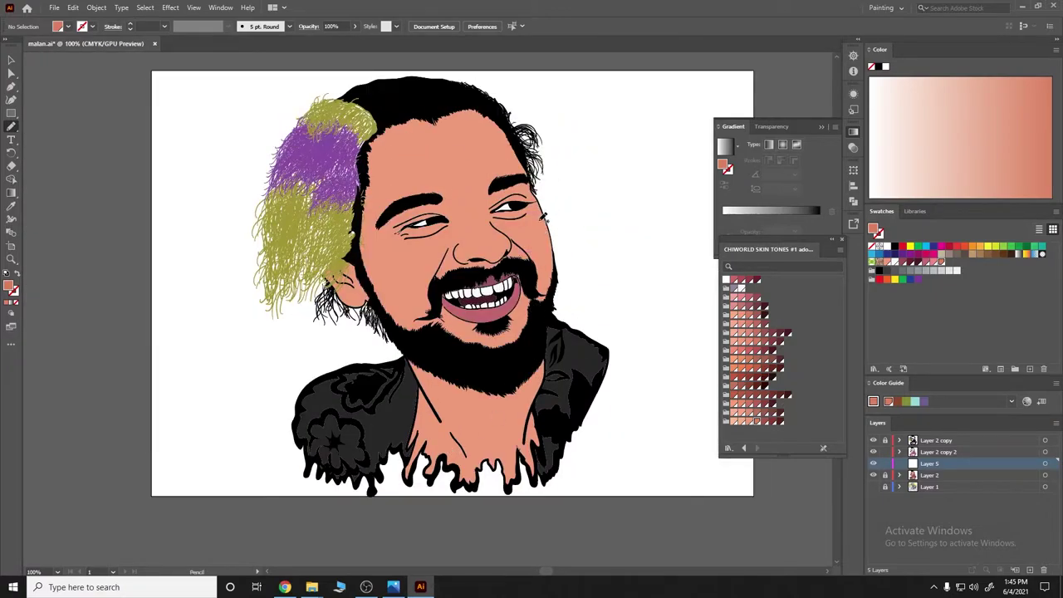
{"action": "key", "text": "alt+Tab"}
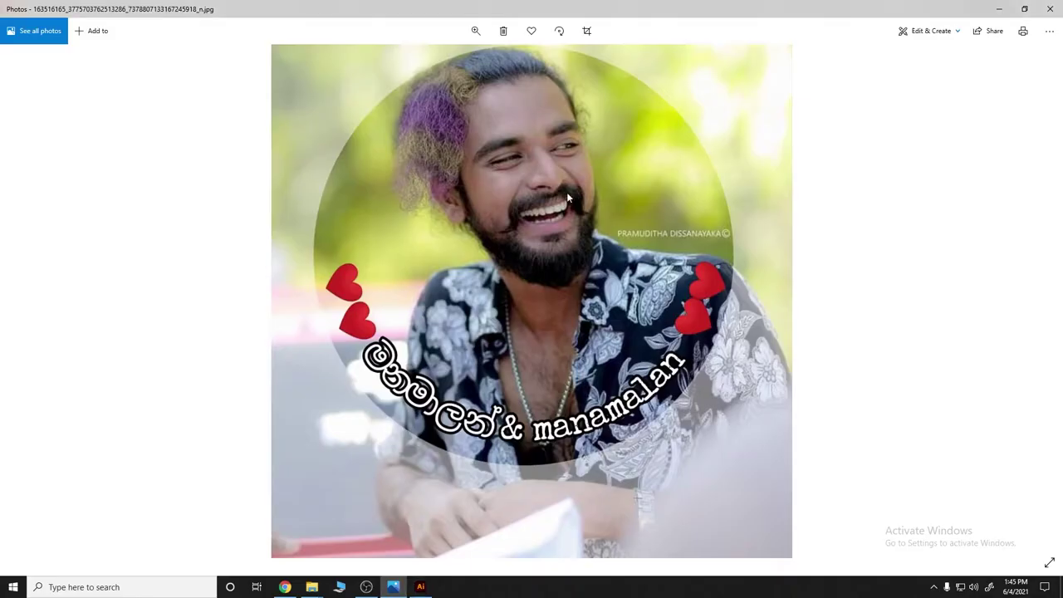
Return from the reference photo to the illustration in Illustrator
{"action": "left_click", "coordinate": [419, 587]}
{"action": "scroll", "coordinate": [478, 260], "scroll_direction": "up", "scroll_amount": 3}
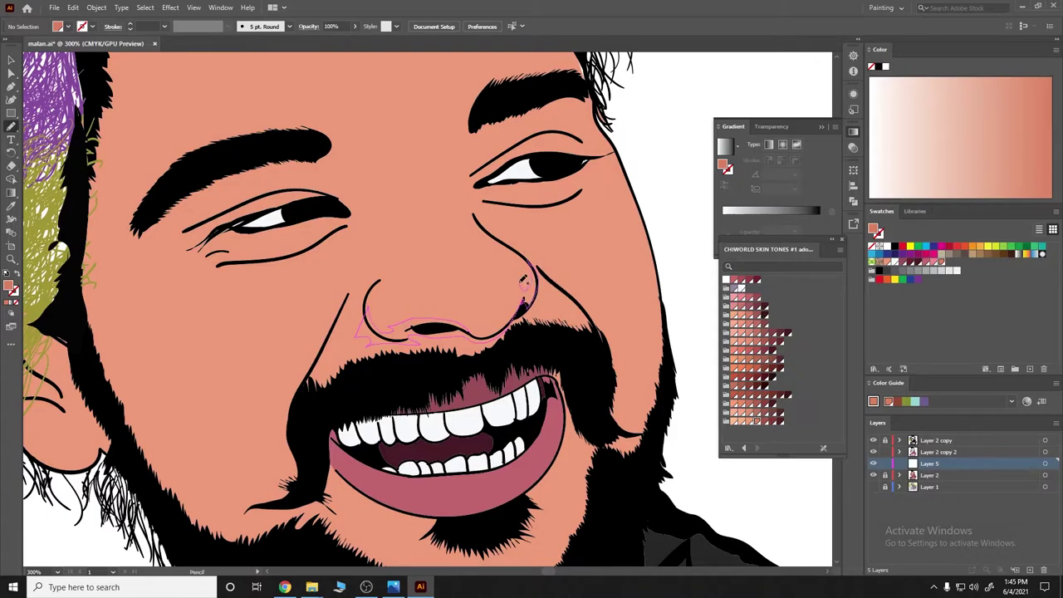
Give the nose shadow shape a new fill colour from the colour picker
{"action": "key", "text": "ctrl+minus"}
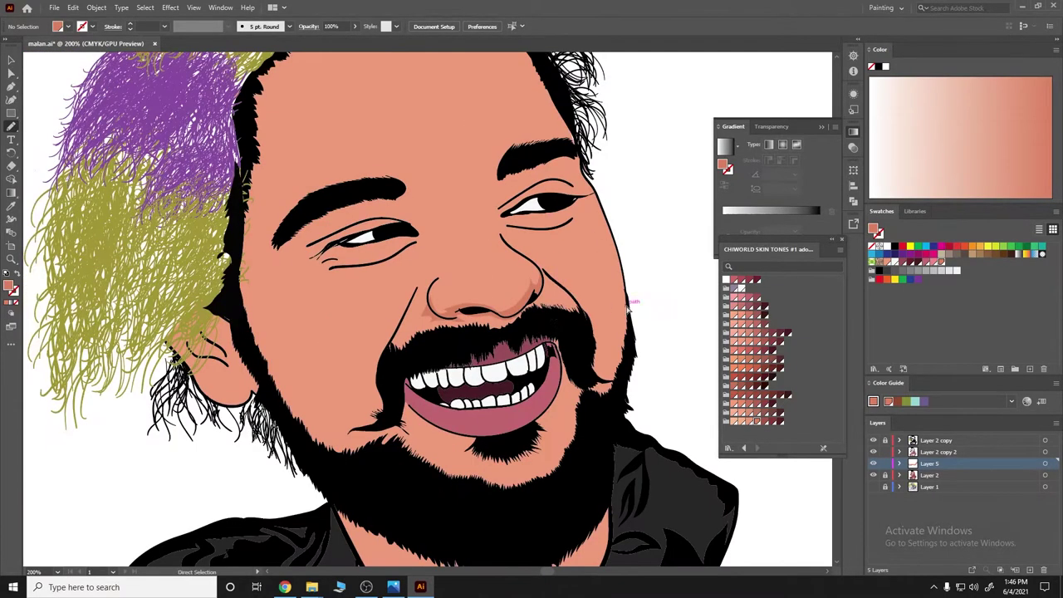
{"action": "scroll", "coordinate": [628, 305], "scroll_direction": "right", "scroll_amount": 2}
{"action": "left_click", "coordinate": [480, 287], "text": "ctrl"}
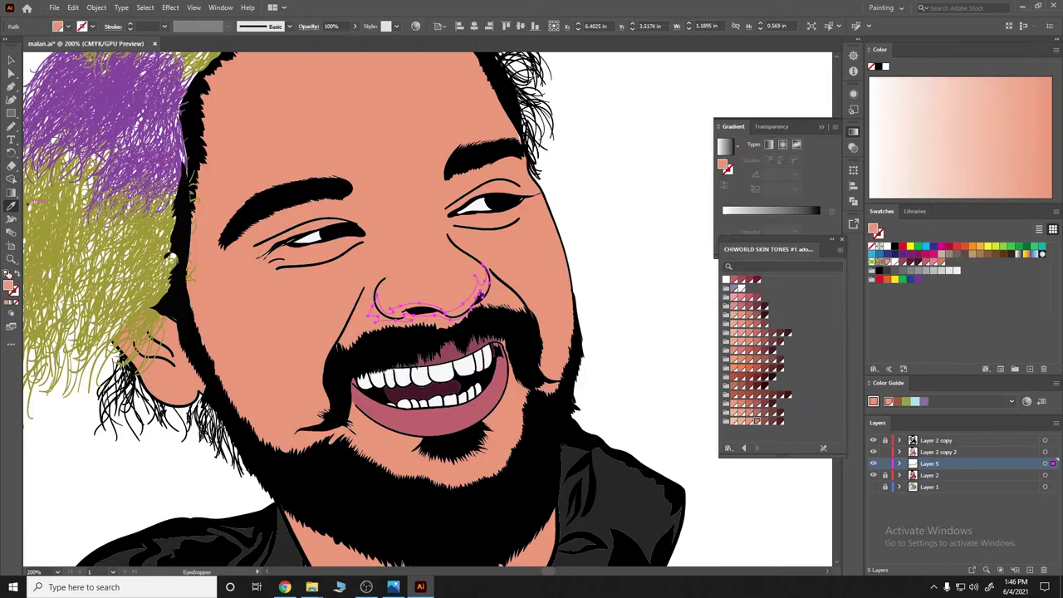
{"action": "double_click", "coordinate": [10, 288]}
{"action": "left_click", "coordinate": [338, 361]}
Zoom in on the face with the Pencil tool and compare against the reference photo
{"action": "key", "text": "ctrl+plus"}
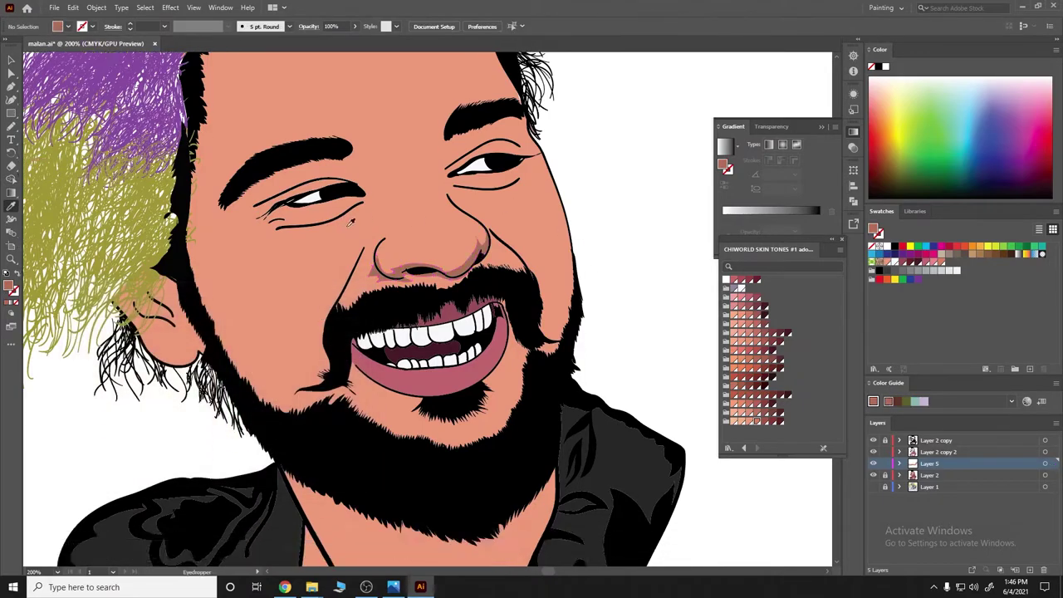
{"action": "scroll", "coordinate": [374, 255], "scroll_direction": "up", "scroll_amount": 2}
{"action": "key", "text": "n"}
{"action": "scroll", "coordinate": [369, 216], "scroll_direction": "right", "scroll_amount": 2}
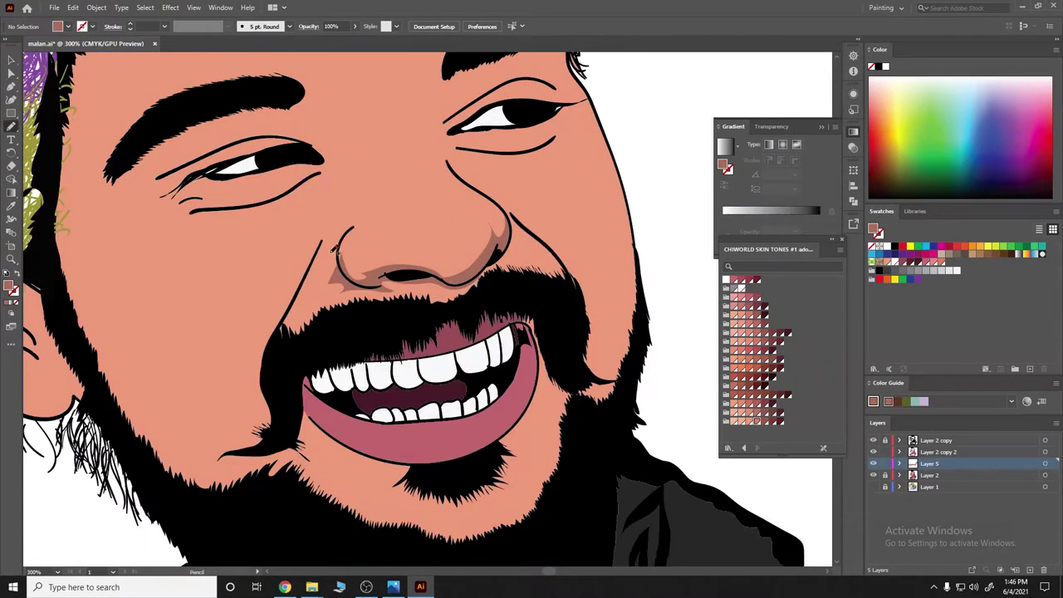
{"action": "scroll", "coordinate": [361, 149], "scroll_direction": "up", "scroll_amount": 2}
{"action": "scroll", "coordinate": [357, 133], "scroll_direction": "down", "scroll_amount": 5}
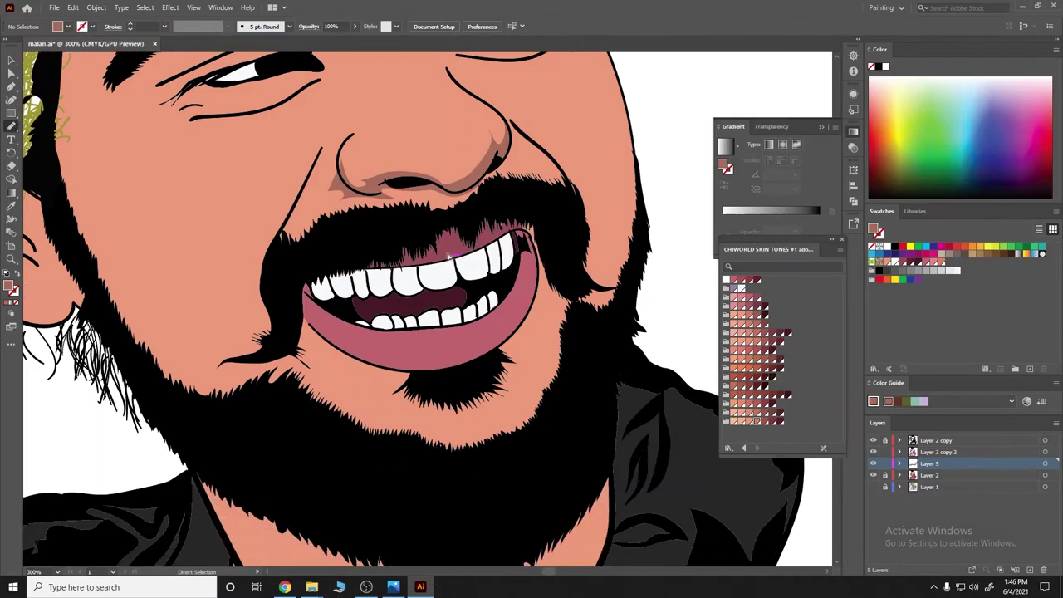
{"action": "scroll", "coordinate": [373, 299], "scroll_direction": "up", "scroll_amount": 5}
{"action": "left_click", "coordinate": [393, 587]}
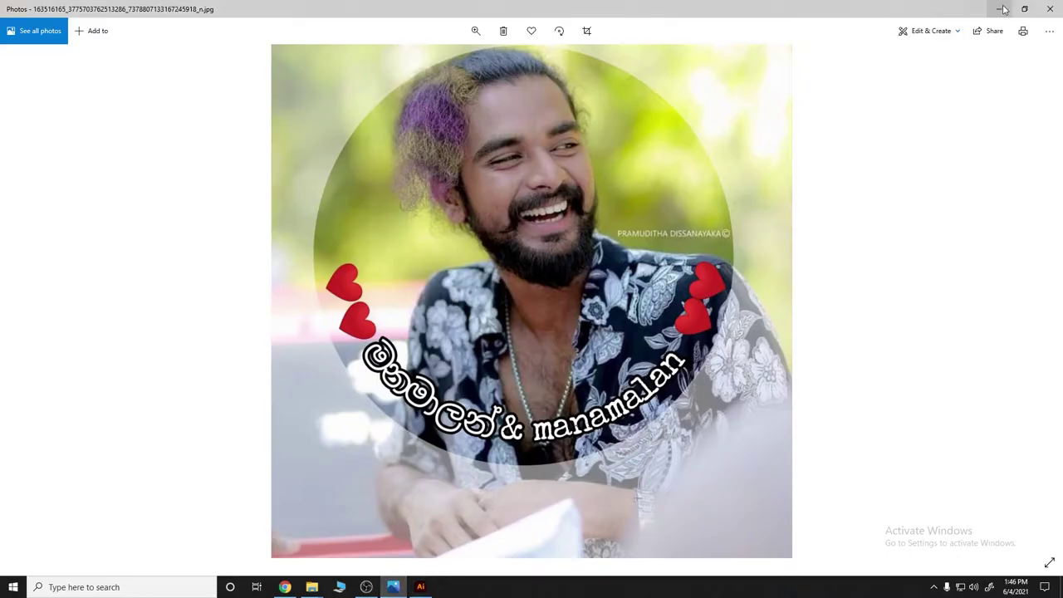
{"action": "left_click", "coordinate": [420, 587]}
Draw the dark eyelid shadow shapes around the eye on the right
{"action": "left_click_drag", "start_coordinate": [294, 251], "coordinate": [190, 276]}
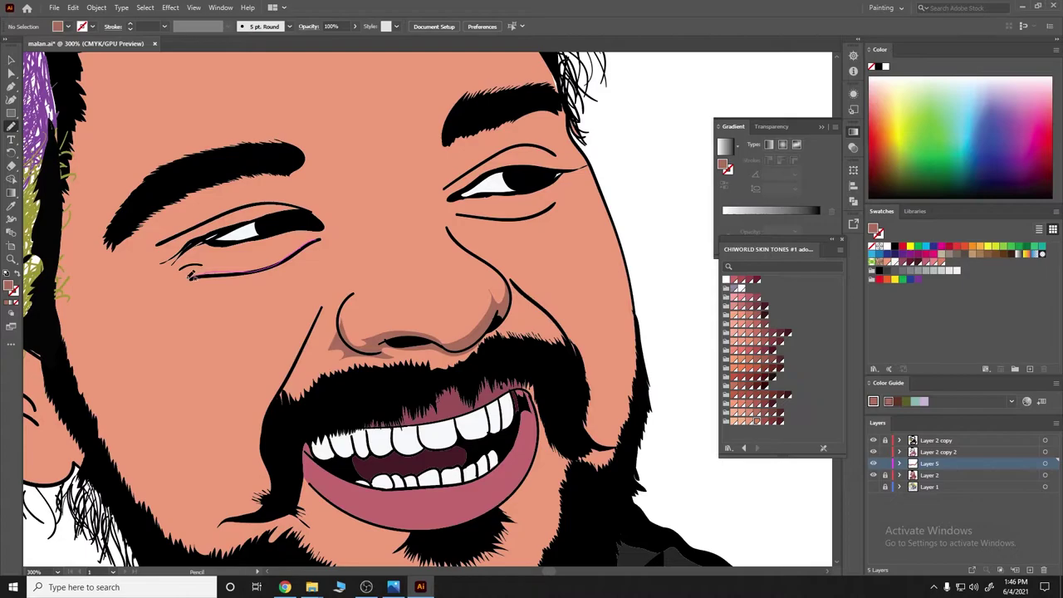
{"action": "left_click_drag", "start_coordinate": [281, 239], "coordinate": [264, 214]}
{"action": "left_click_drag", "start_coordinate": [155, 243], "coordinate": [230, 206]}
{"action": "left_click_drag", "start_coordinate": [337, 219], "coordinate": [332, 221]}
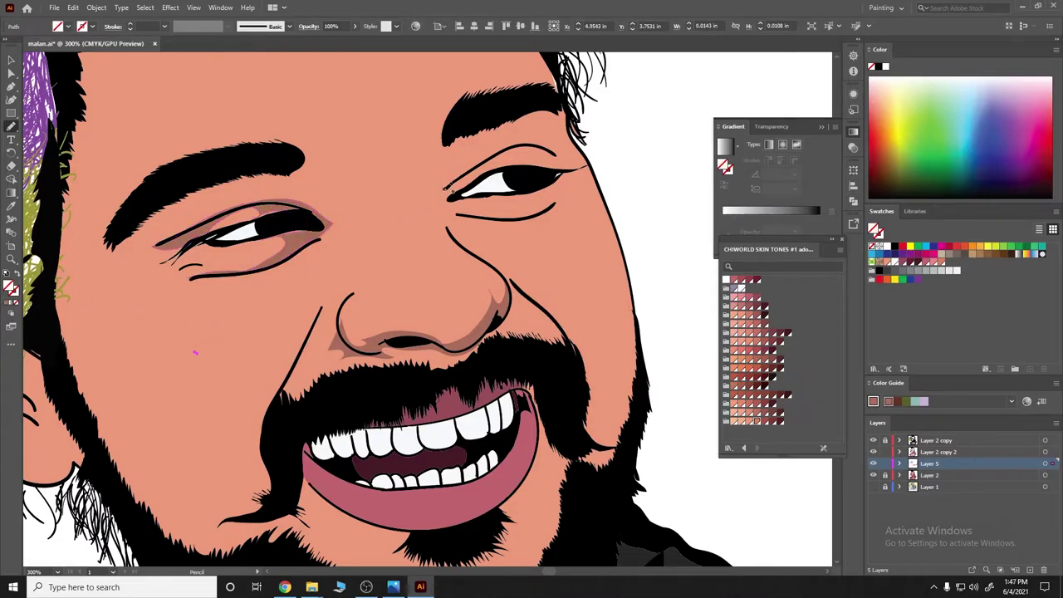
{"action": "left_click_drag", "start_coordinate": [450, 191], "coordinate": [562, 153]}
{"action": "left_click_drag", "start_coordinate": [460, 193], "coordinate": [545, 191]}
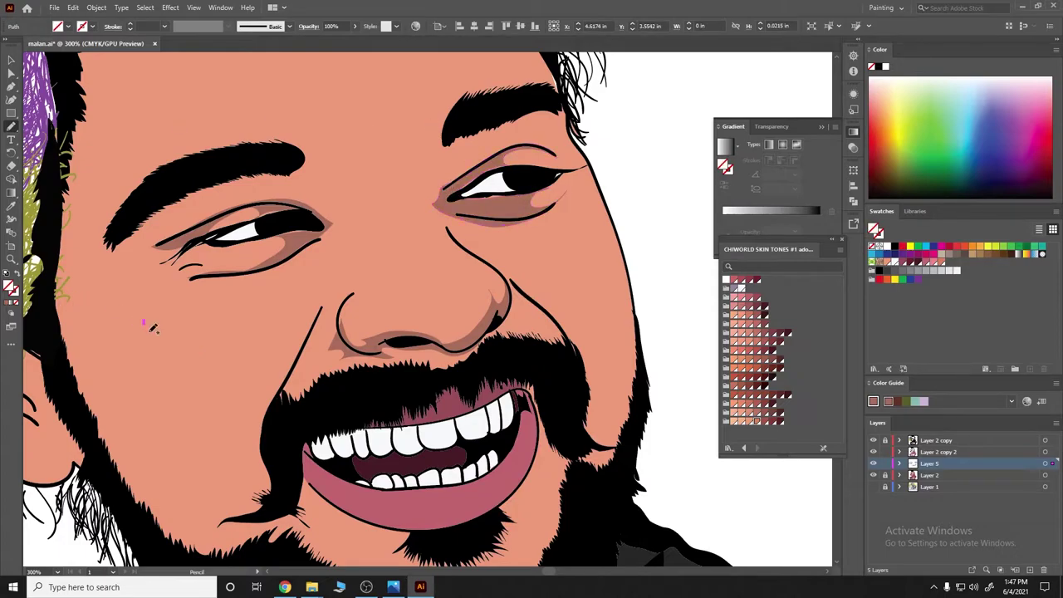
{"action": "scroll", "coordinate": [154, 321], "scroll_direction": "down", "scroll_amount": 2}
{"action": "scroll", "coordinate": [498, 187], "scroll_direction": "up", "scroll_amount": 3}
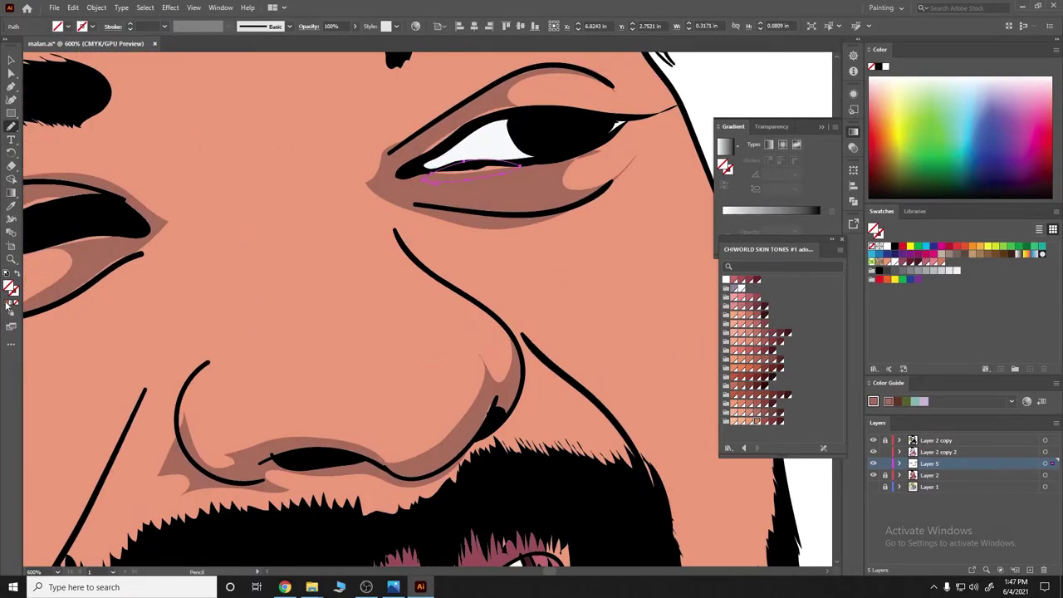
Add a thin line along the top of the eye white and deselect it
{"action": "left_click_drag", "start_coordinate": [408, 163], "coordinate": [517, 106]}
{"action": "key", "text": "ctrl+shift+a"}
{"action": "scroll", "coordinate": [312, 169], "scroll_direction": "down", "scroll_amount": 3}
{"action": "scroll", "coordinate": [114, 297], "scroll_direction": "down", "scroll_amount": 2}
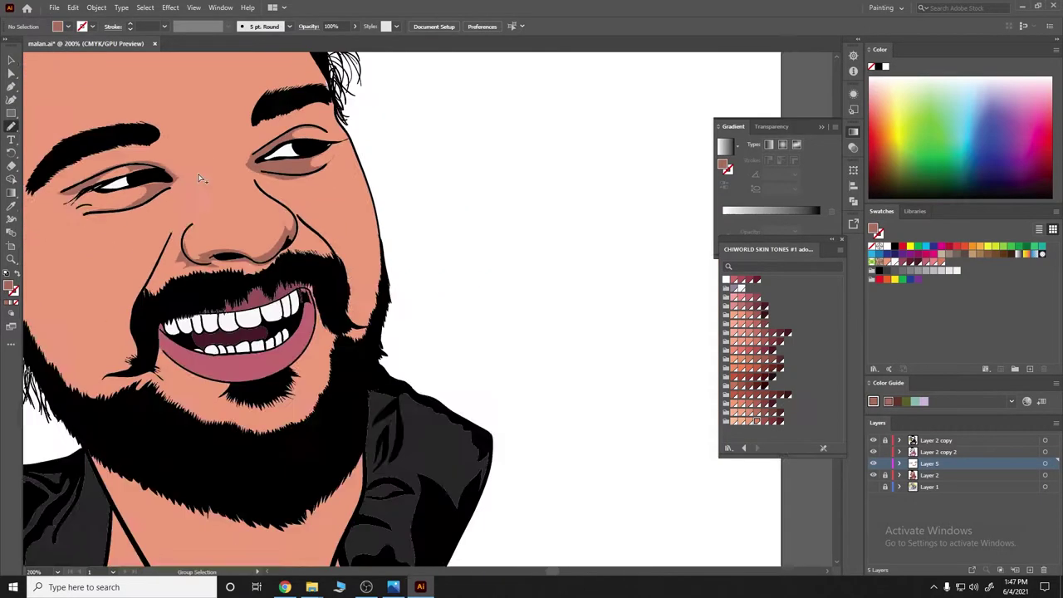
{"action": "scroll", "coordinate": [202, 173], "scroll_direction": "down", "scroll_amount": 1}
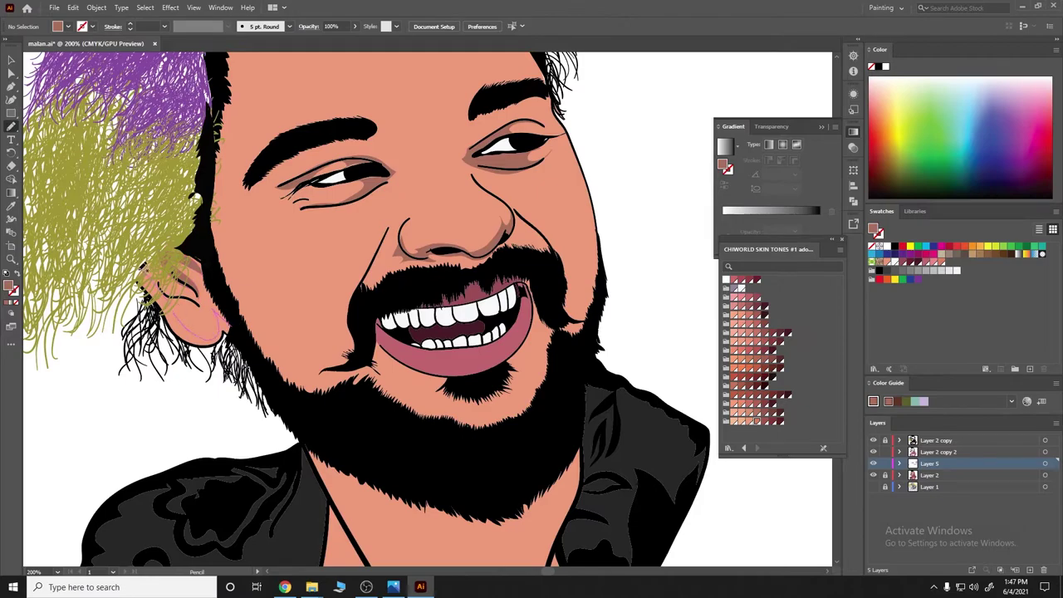
Create Layer 6 with black colour set and move it below Layer 2 copy
{"action": "key", "text": "ctrl+1"}
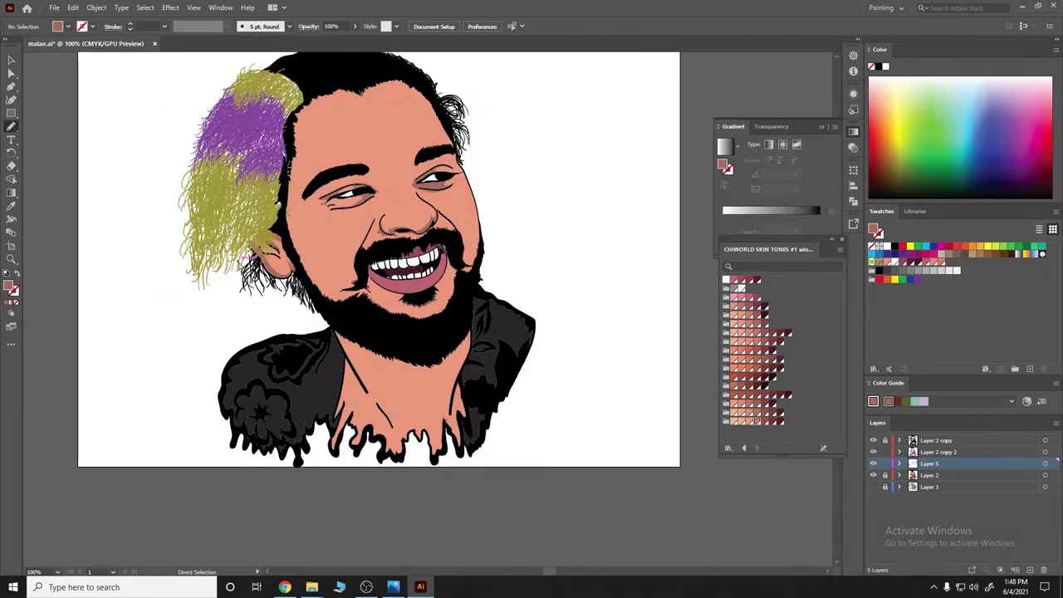
{"action": "left_click", "coordinate": [1030, 570]}
{"action": "left_click_drag", "start_coordinate": [12, 126], "coordinate": [45, 132]}
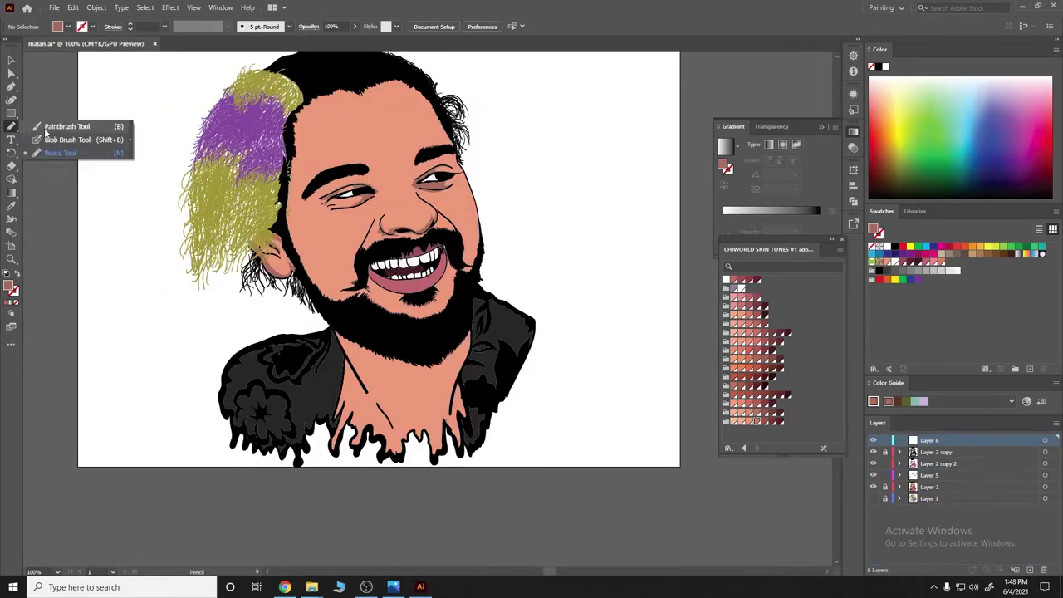
{"action": "key", "text": "ctrl+plus"}
{"action": "key", "text": "ctrl+plus"}
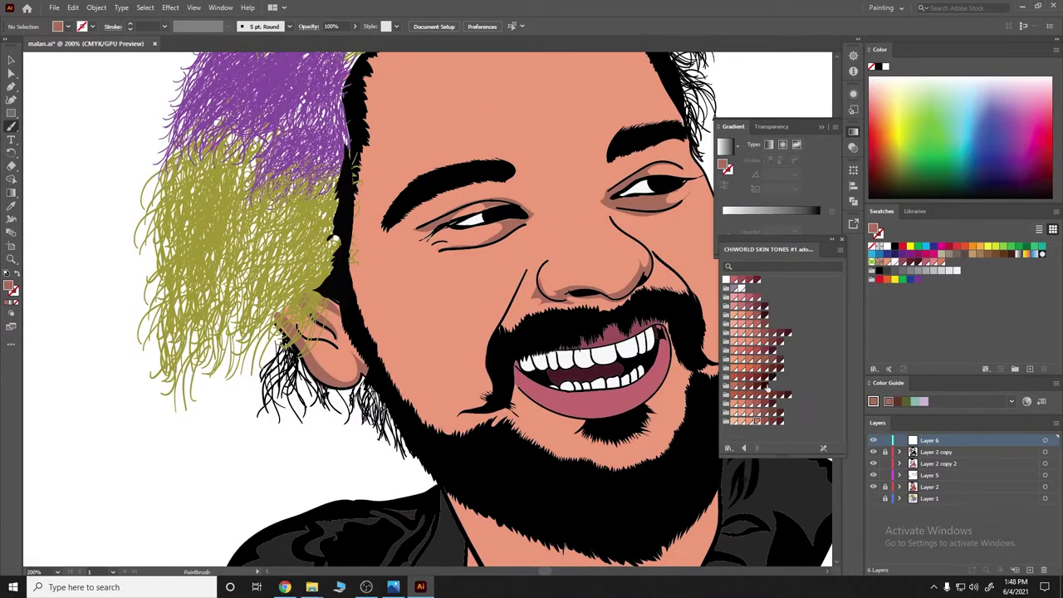
{"action": "double_click", "coordinate": [11, 286]}
{"action": "key", "text": "Escape"}
{"action": "left_click_drag", "start_coordinate": [218, 339], "coordinate": [262, 304]}
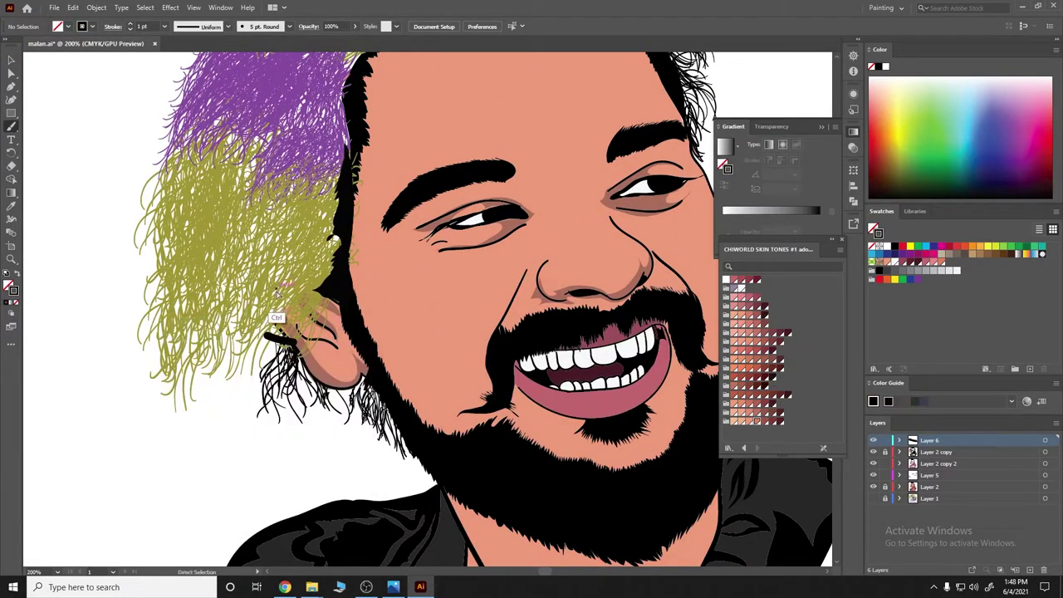
{"action": "left_click_drag", "start_coordinate": [942, 446], "coordinate": [939, 458]}
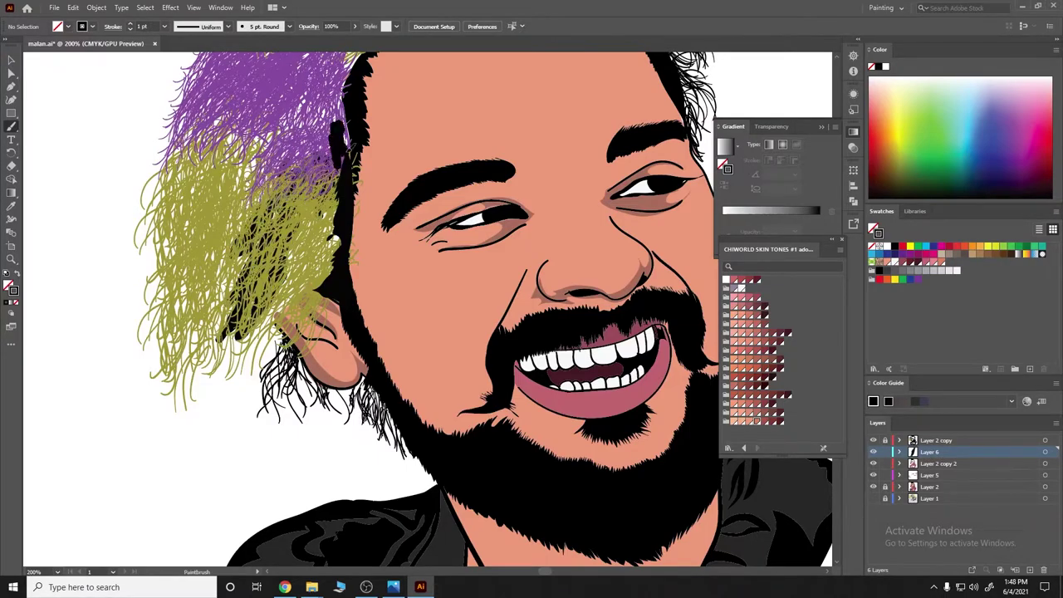
Draw a black-filled backing shape around the hair's outer edge
{"action": "scroll", "coordinate": [300, 153], "scroll_direction": "up", "scroll_amount": 3}
{"action": "scroll", "coordinate": [300, 154], "scroll_direction": "down", "scroll_amount": 5}
{"action": "scroll", "coordinate": [262, 224], "scroll_direction": "up", "scroll_amount": 1}
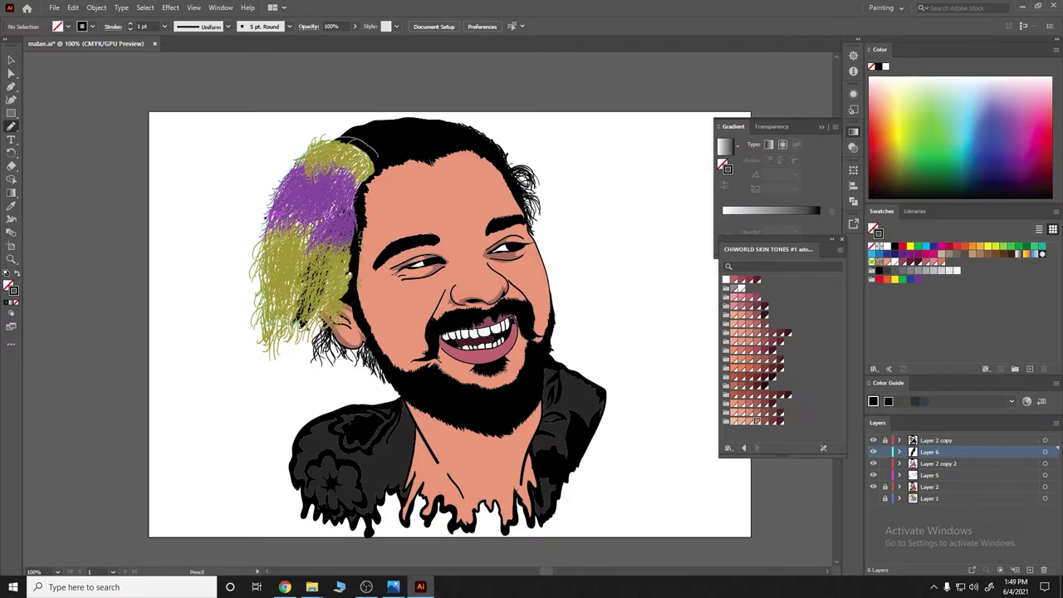
{"action": "left_click_drag", "start_coordinate": [328, 314], "coordinate": [375, 151]}
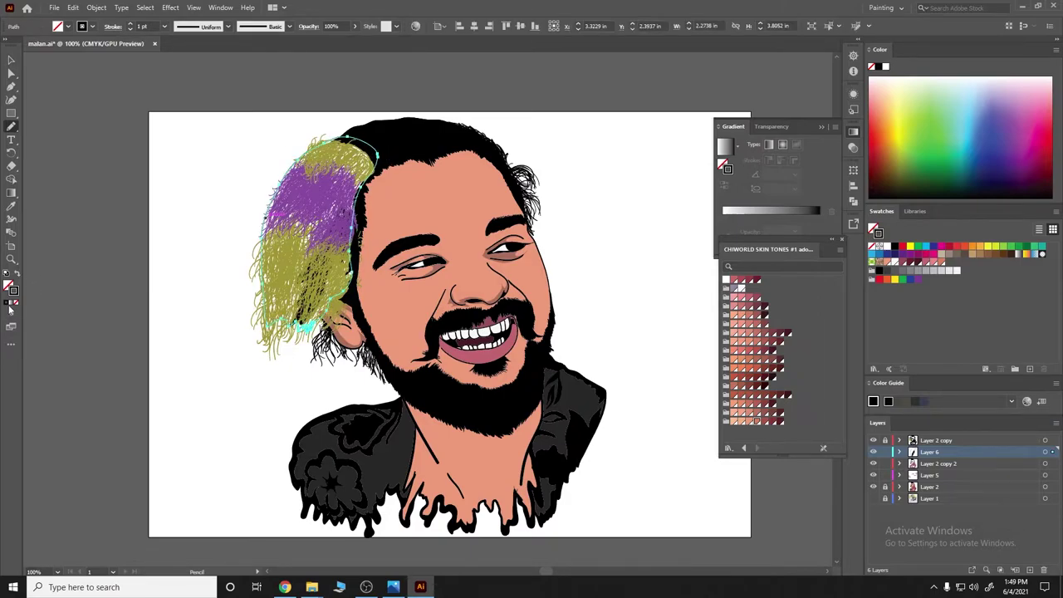
{"action": "key", "text": "shift+x"}
Erase the purple hair's left edge and olive hair's bottom edge into loose strands
{"action": "scroll", "coordinate": [410, 189], "scroll_direction": "down", "scroll_amount": 1}
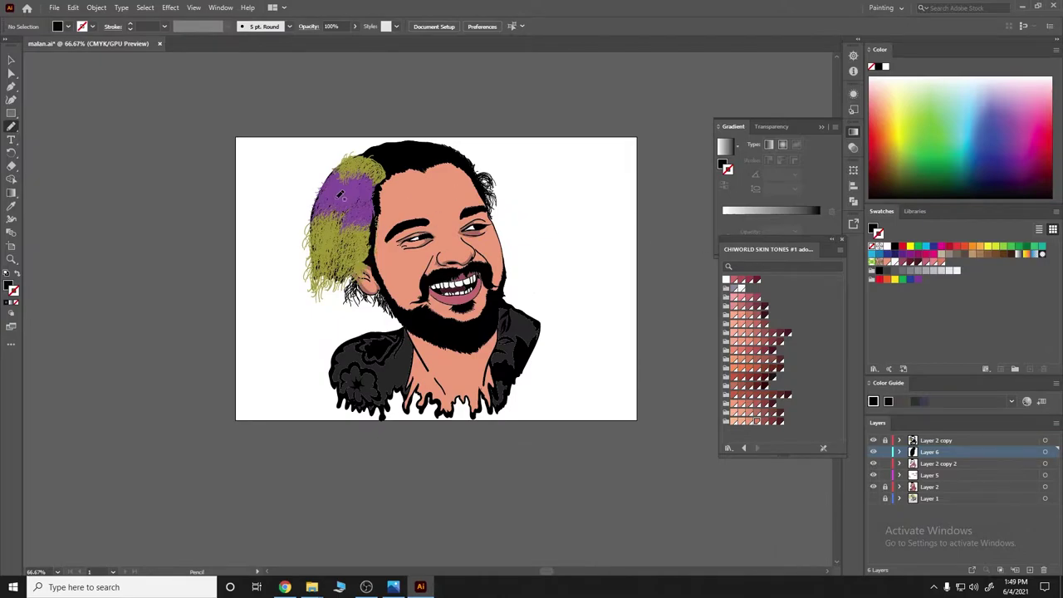
{"action": "scroll", "coordinate": [340, 193], "scroll_direction": "up", "scroll_amount": 2}
{"action": "key", "text": "shift+e"}
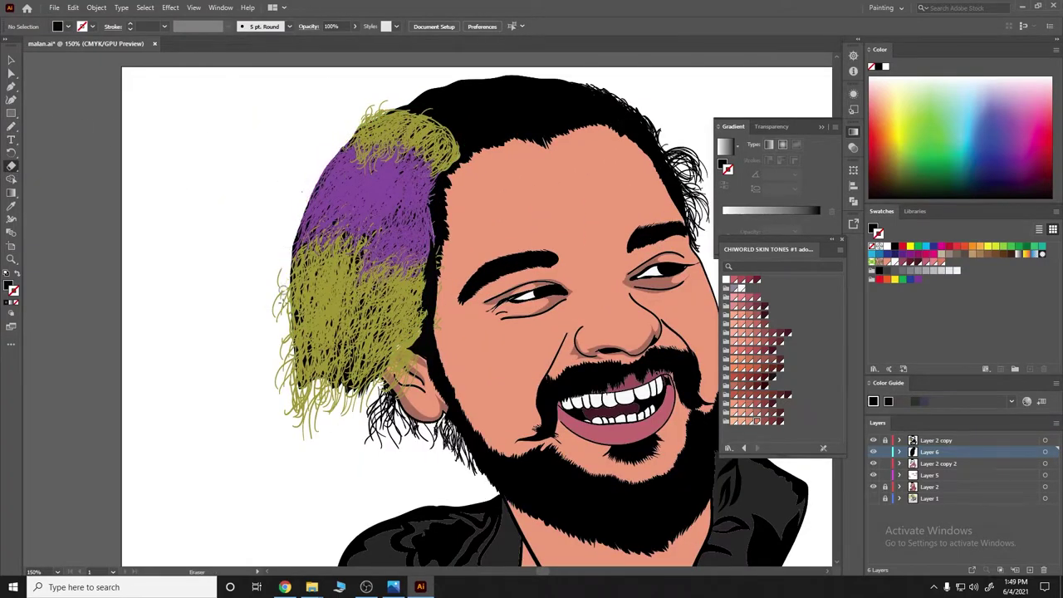
{"action": "left_click_drag", "start_coordinate": [309, 315], "coordinate": [363, 122]}
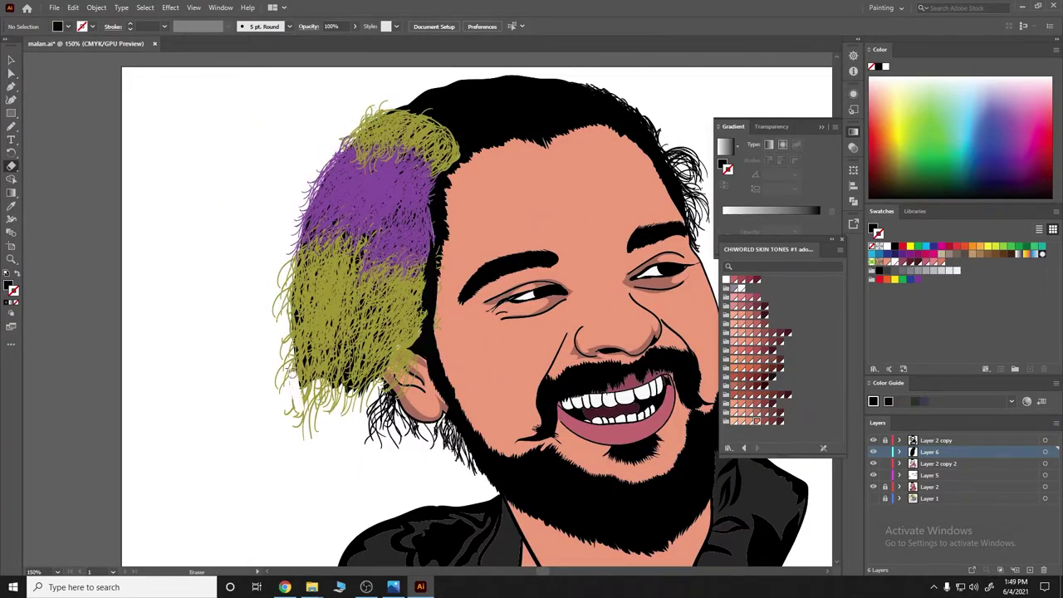
{"action": "left_click_drag", "start_coordinate": [373, 406], "coordinate": [299, 391]}
{"action": "left_click_drag", "start_coordinate": [363, 400], "coordinate": [301, 375]}
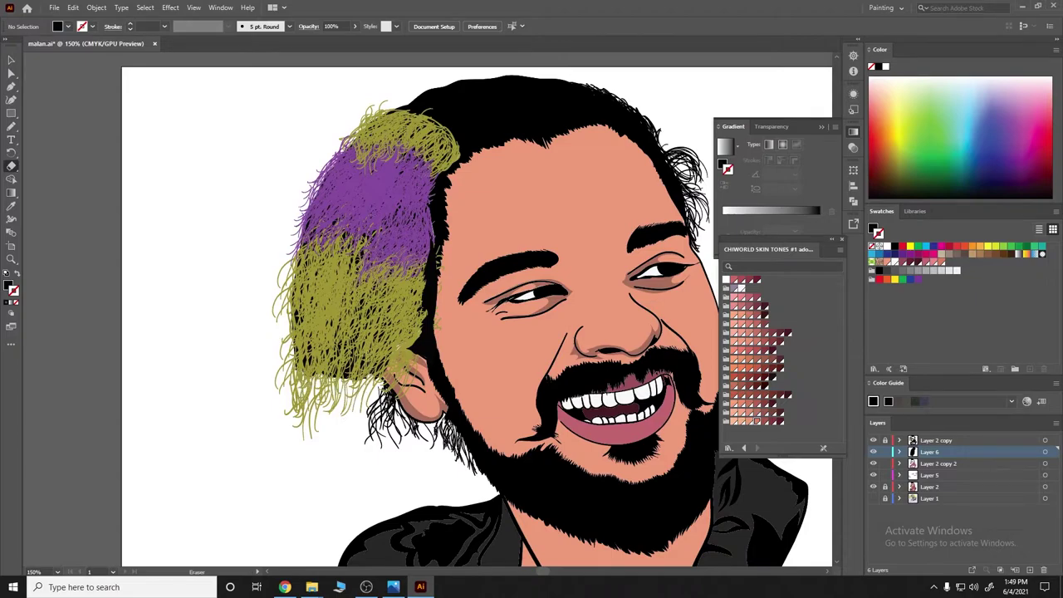
{"action": "key", "text": "ctrl+0"}
Paint two test brush strokes beside the artboard and set the stroke weight to 0.5 pt
{"action": "key", "text": "b"}
{"action": "scroll", "coordinate": [341, 311], "scroll_direction": "up", "scroll_amount": 2}
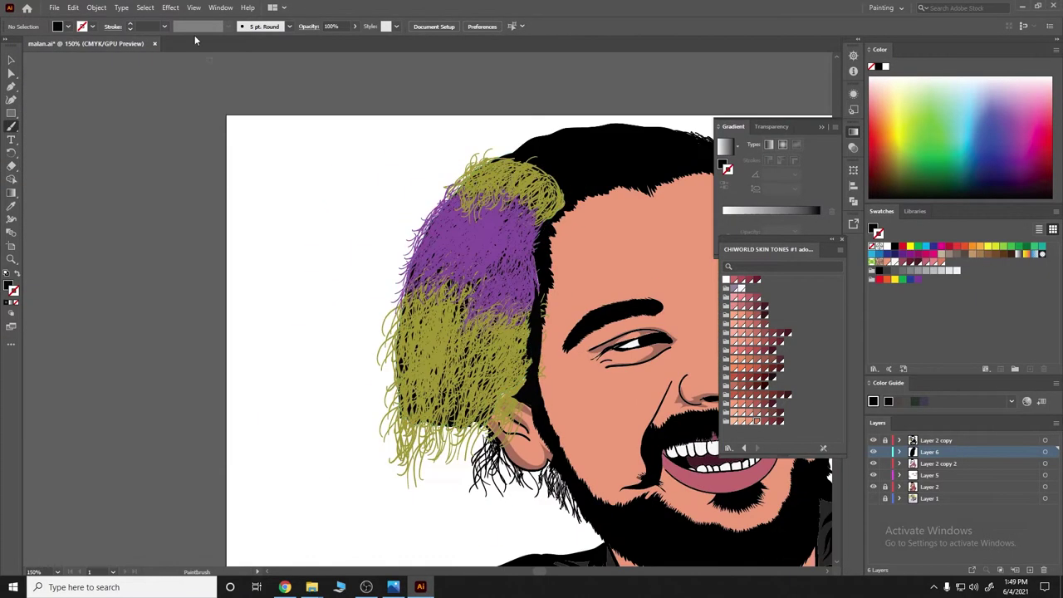
{"action": "left_click_drag", "start_coordinate": [54, 154], "coordinate": [65, 245]}
{"action": "left_click_drag", "start_coordinate": [143, 239], "coordinate": [133, 315]}
{"action": "left_click", "coordinate": [164, 25]}
{"action": "left_click", "coordinate": [180, 50]}
{"action": "key", "text": "ctrl+0"}
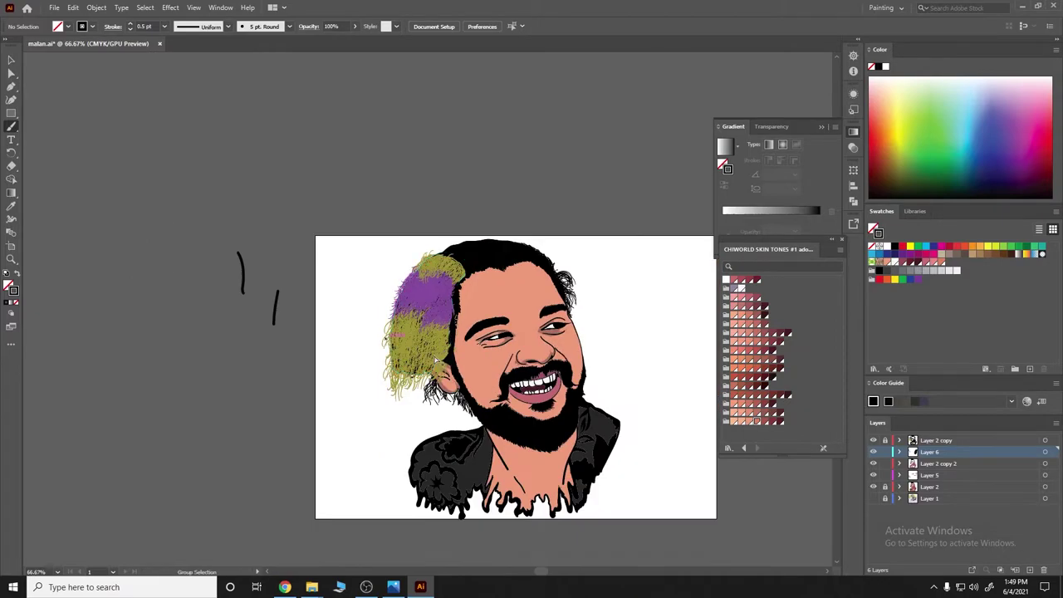
Create and apply a new Calligraphic Brush with pressure-controlled size, then paint a thin test stroke
{"action": "left_click", "coordinate": [287, 26]}
{"action": "left_click", "coordinate": [259, 146]}
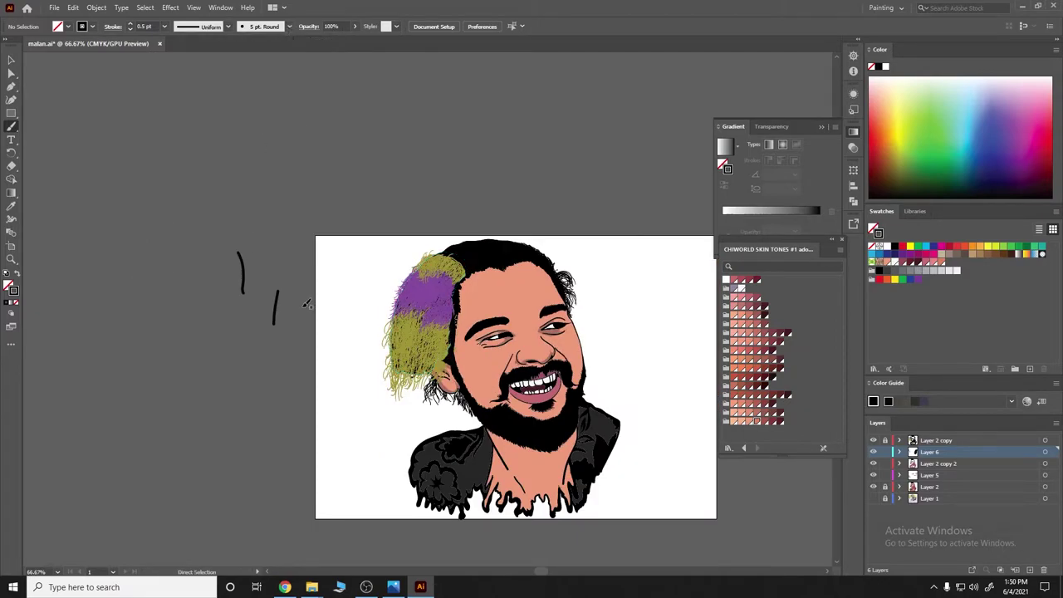
{"action": "left_click", "coordinate": [287, 26]}
{"action": "left_click", "coordinate": [261, 112]}
{"action": "left_click", "coordinate": [498, 372]}
{"action": "left_click", "coordinate": [559, 360]}
{"action": "left_click", "coordinate": [558, 390]}
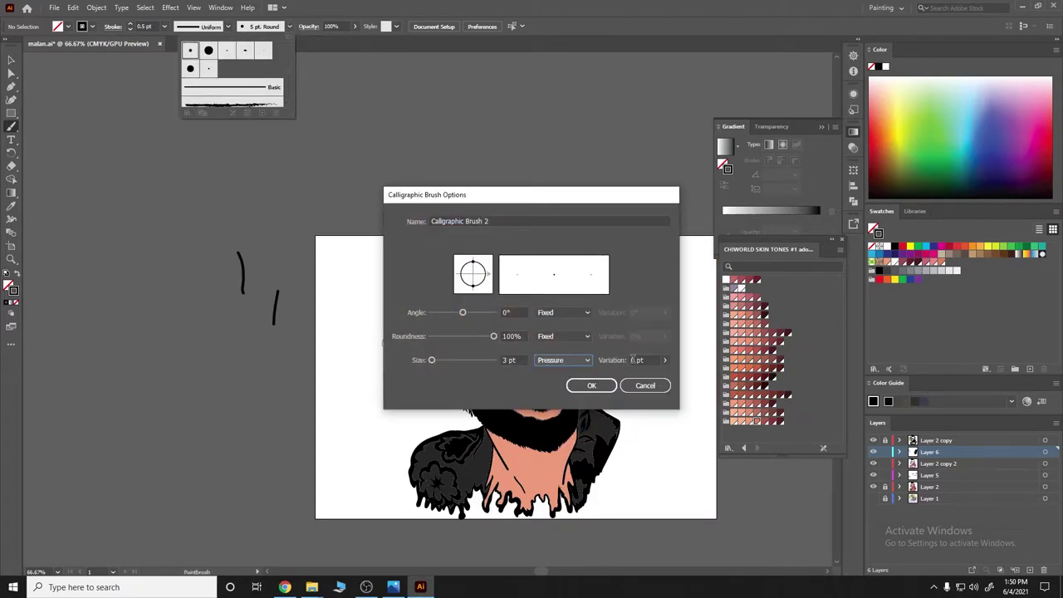
{"action": "left_click", "coordinate": [592, 385]}
{"action": "left_click", "coordinate": [293, 299]}
{"action": "left_click_drag", "start_coordinate": [222, 384], "coordinate": [240, 354]}
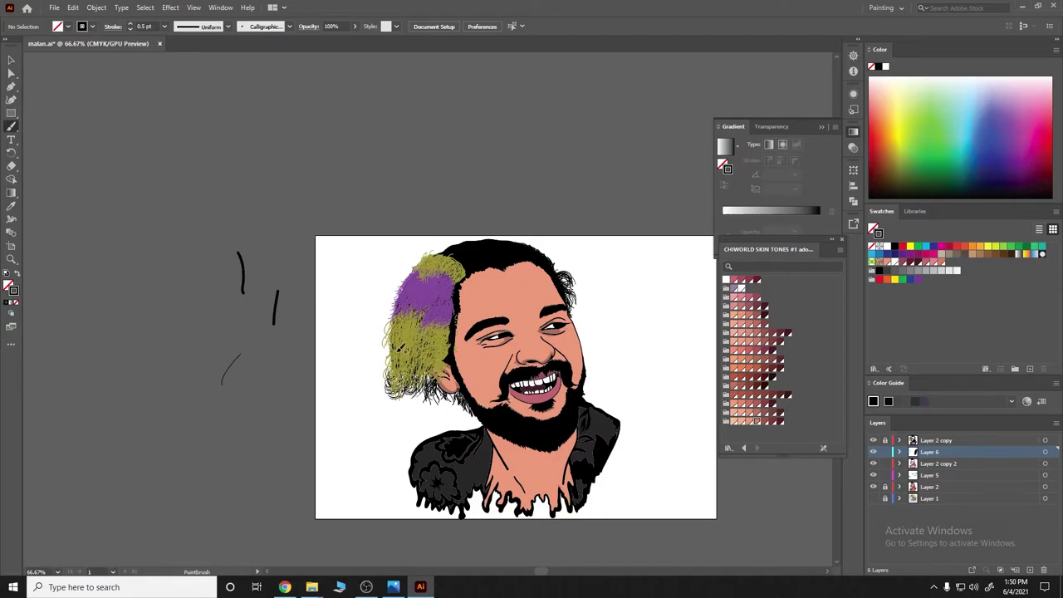
{"action": "scroll", "coordinate": [401, 349], "scroll_direction": "down", "scroll_amount": 2}
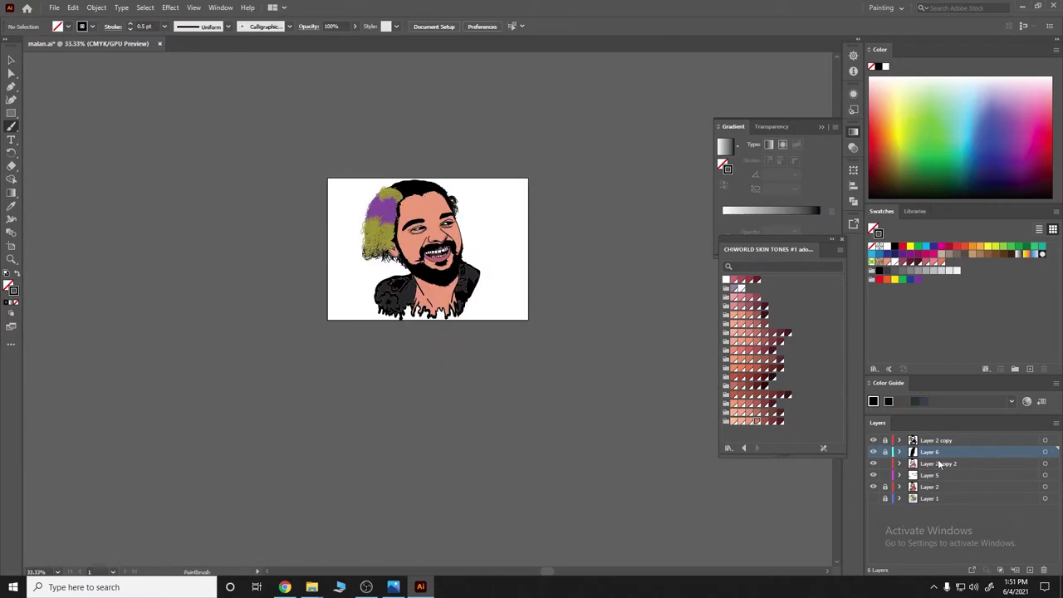
On Layer 5, pencil a black shape down the cheek beside the mouth and along the lower lip
{"action": "left_click", "coordinate": [930, 475]}
{"action": "scroll", "coordinate": [382, 269], "scroll_direction": "up", "scroll_amount": 3}
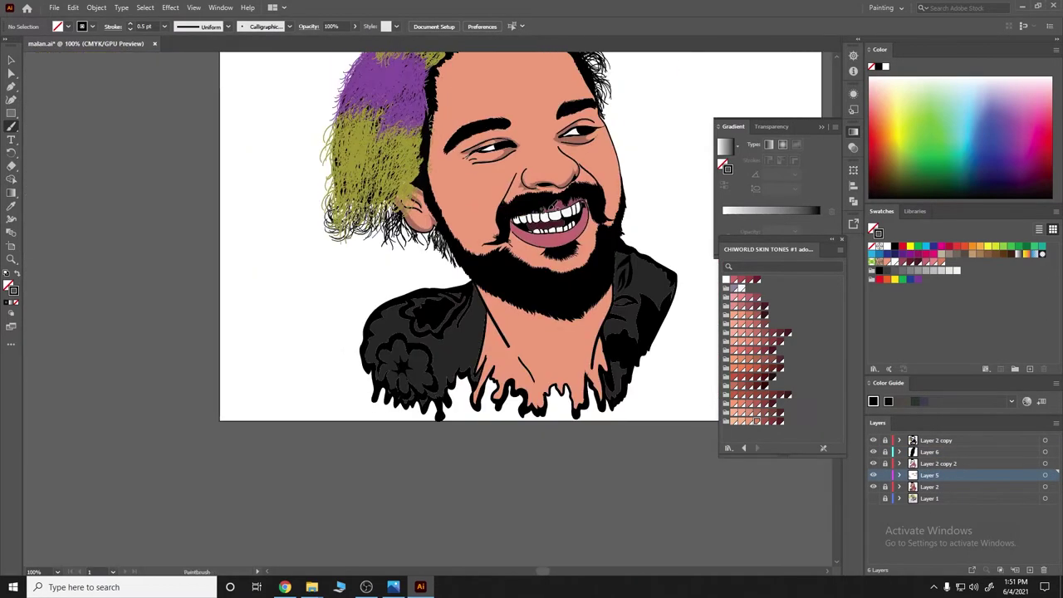
{"action": "scroll", "coordinate": [505, 197], "scroll_direction": "up", "scroll_amount": 1}
{"action": "key", "text": "n"}
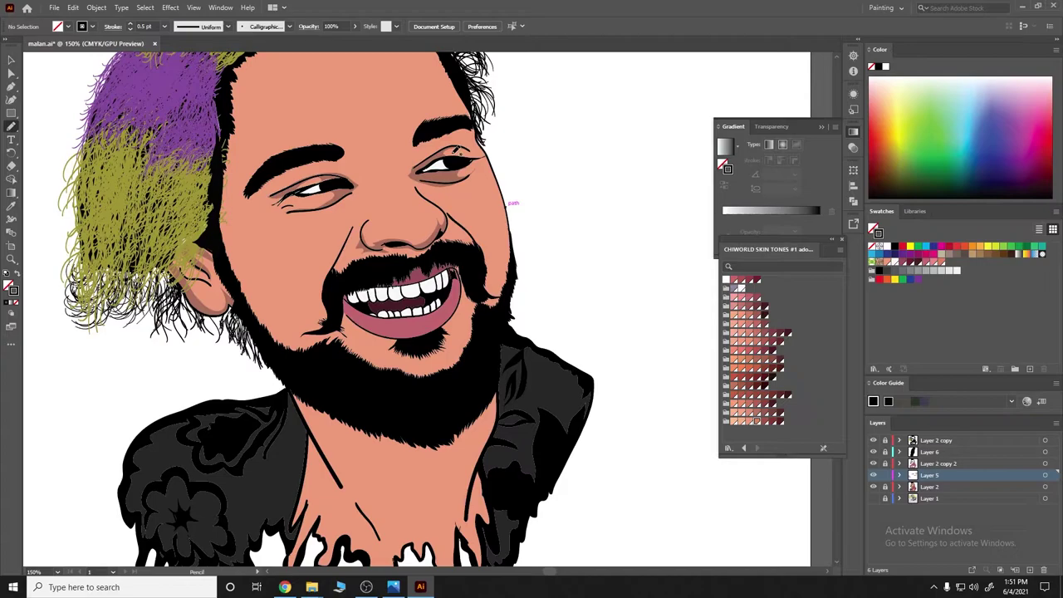
{"action": "left_click", "coordinate": [19, 273]}
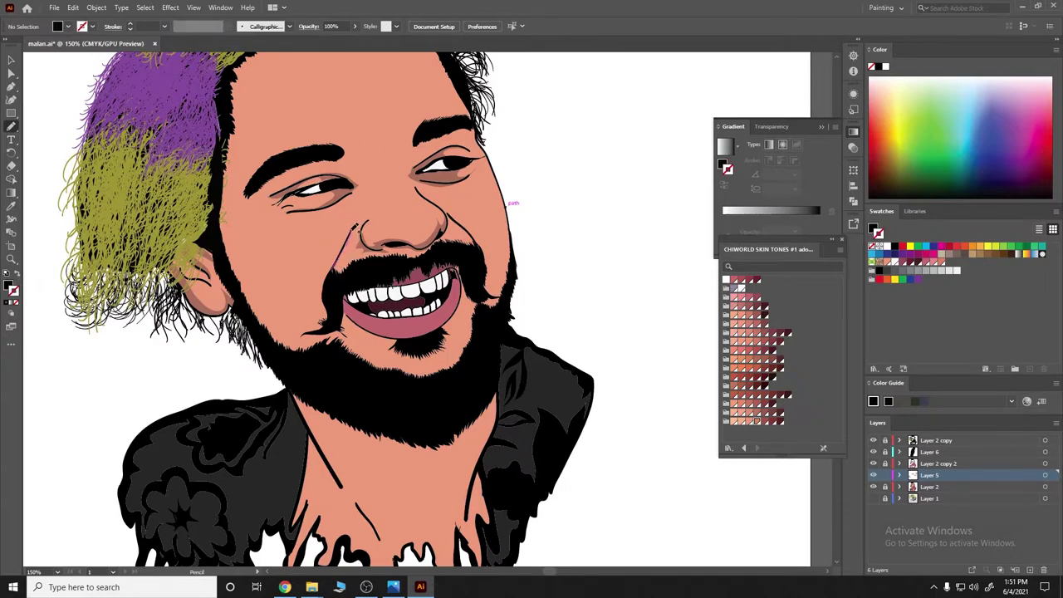
{"action": "left_click_drag", "start_coordinate": [329, 277], "coordinate": [321, 326]}
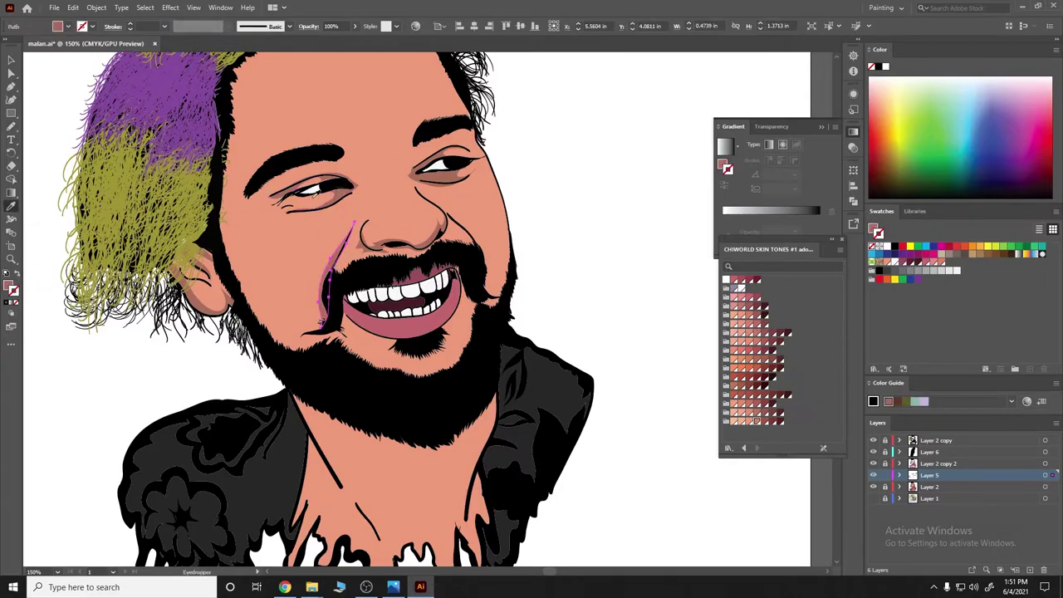
{"action": "key", "text": "ctrl+shift+a"}
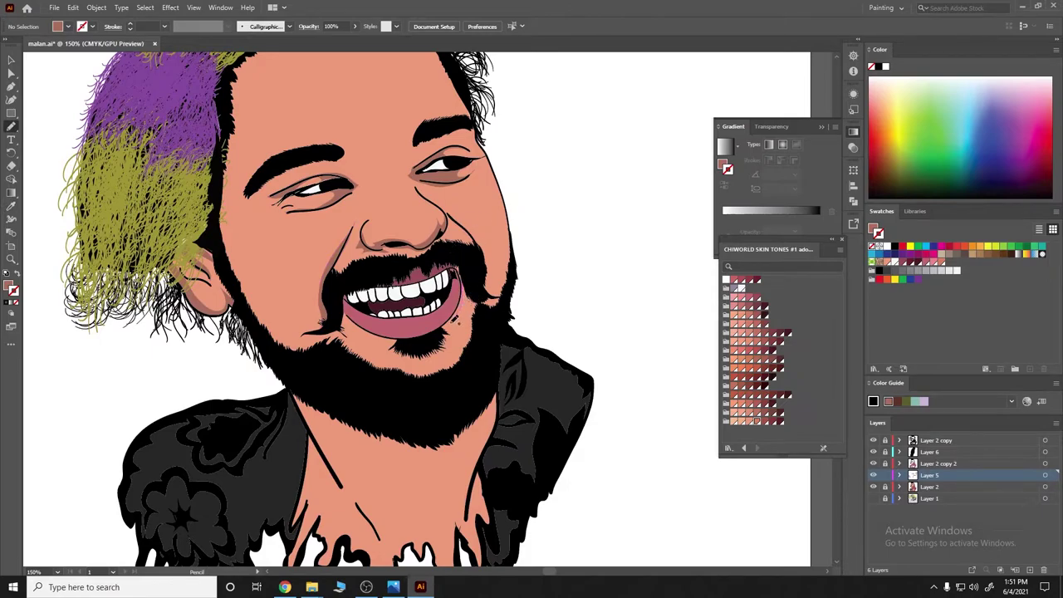
{"action": "mouse_move", "coordinate": [455, 318]}
{"action": "left_mouse_down"}
{"action": "mouse_move", "coordinate": [378, 332]}
{"action": "mouse_move", "coordinate": [355, 323]}
{"action": "left_mouse_up"}
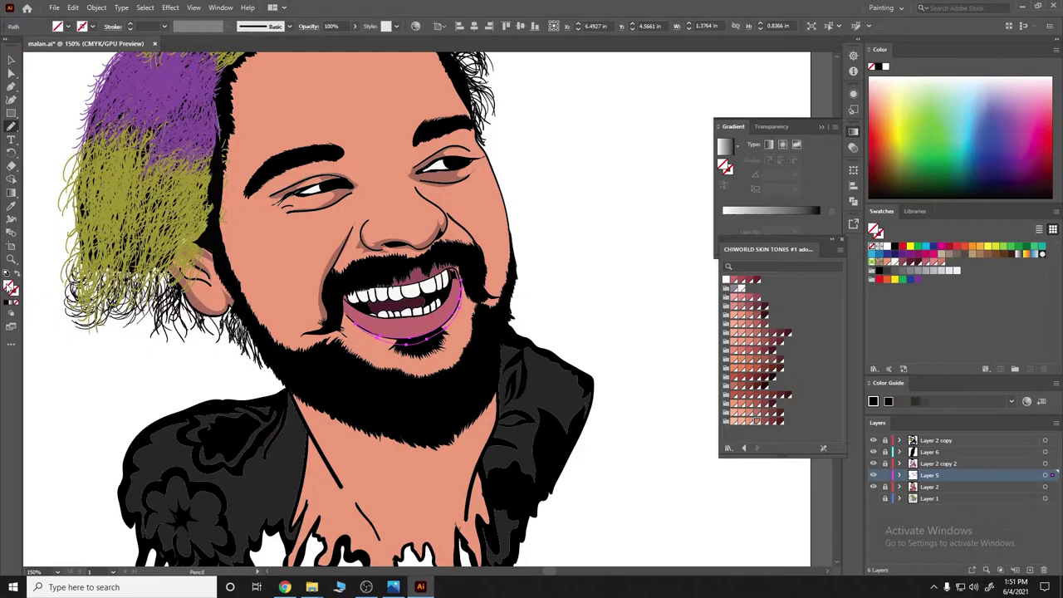
With a salmon-pink fill, draw shadows along the right cheek, below the lip and down the neck
{"action": "double_click", "coordinate": [10, 286]}
{"action": "left_click", "coordinate": [341, 360]}
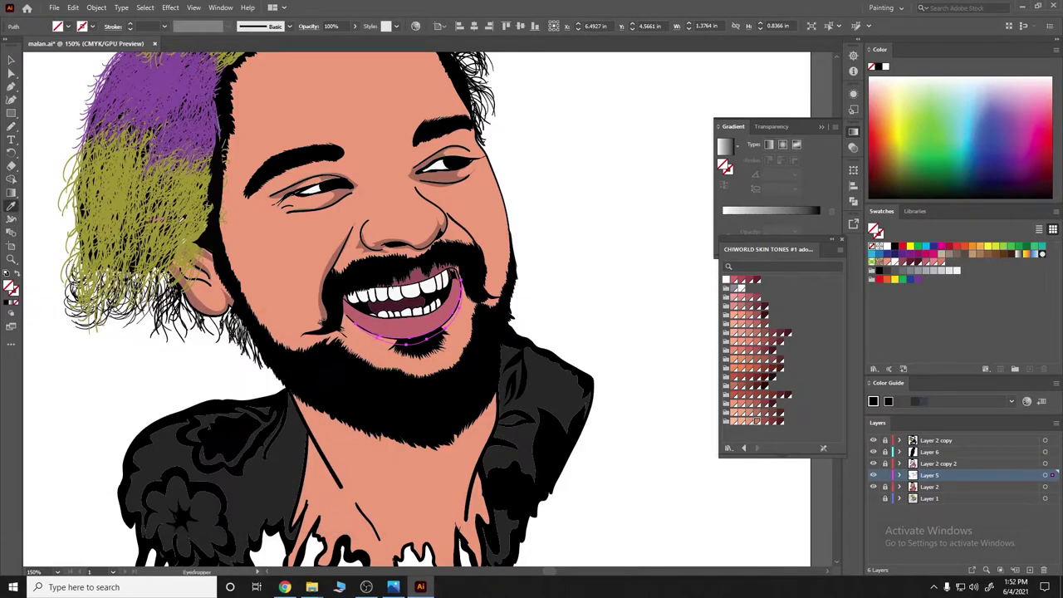
{"action": "left_click", "coordinate": [504, 224], "text": "ctrl"}
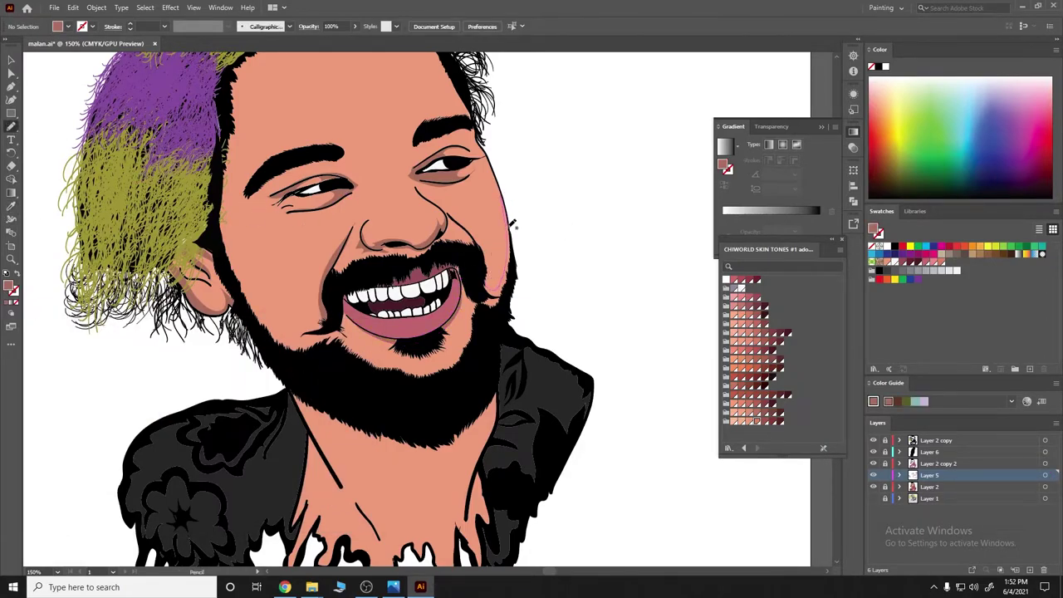
{"action": "mouse_move", "coordinate": [513, 225]}
{"action": "left_mouse_down"}
{"action": "mouse_move", "coordinate": [488, 308]}
{"action": "mouse_move", "coordinate": [410, 364]}
{"action": "left_mouse_up"}
{"action": "left_click_drag", "start_coordinate": [346, 329], "coordinate": [339, 338]}
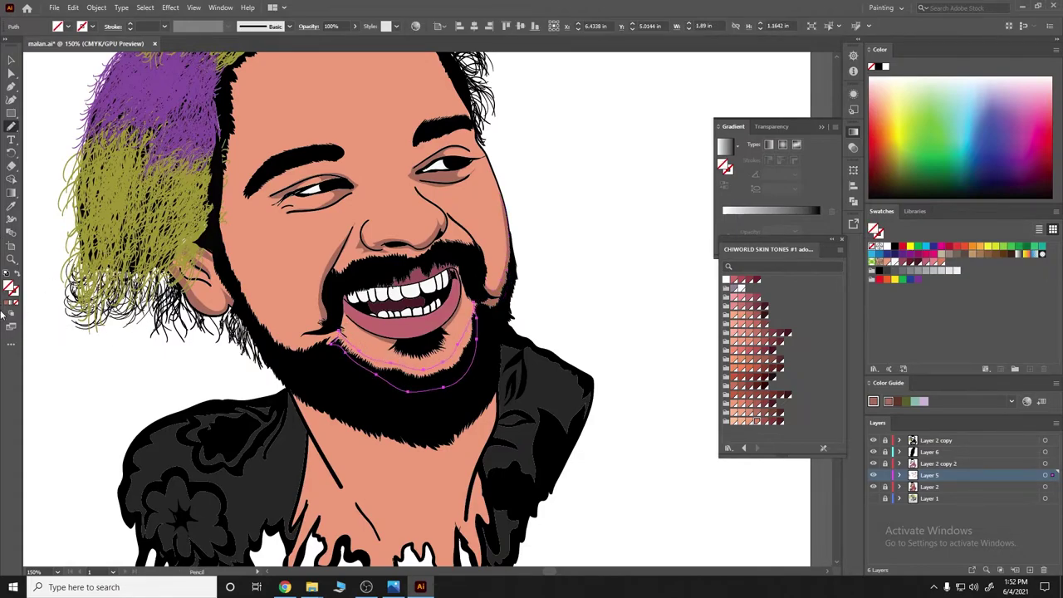
{"action": "mouse_move", "coordinate": [318, 406]}
{"action": "left_mouse_down"}
{"action": "mouse_move", "coordinate": [340, 458]}
{"action": "mouse_move", "coordinate": [309, 407]}
{"action": "left_mouse_up"}
Shade the neck below the beard, including its left and right sides
{"action": "scroll", "coordinate": [313, 313], "scroll_direction": "down", "scroll_amount": 3}
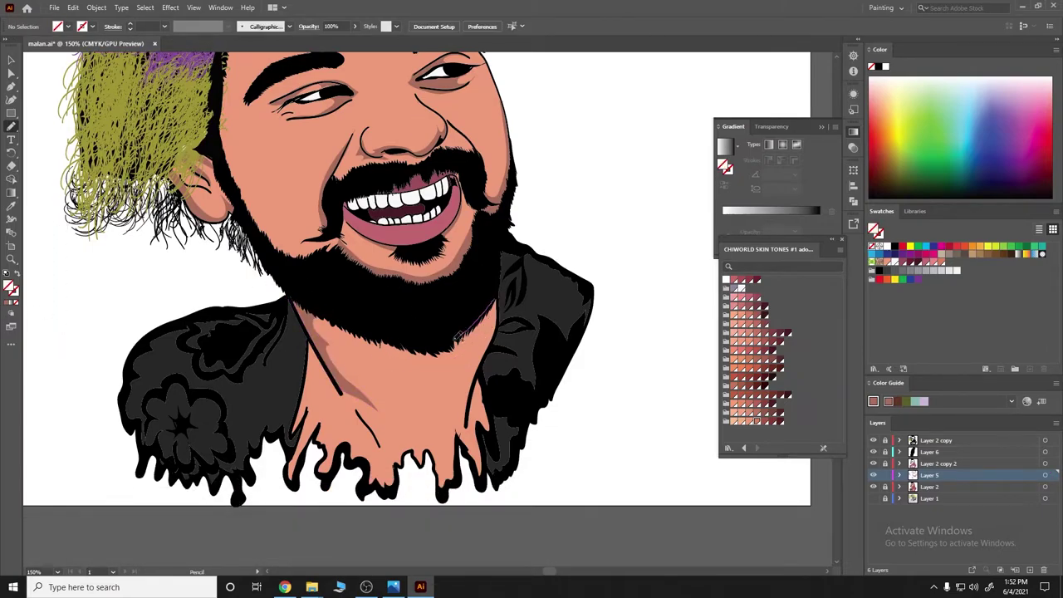
{"action": "left_click_drag", "start_coordinate": [495, 306], "coordinate": [399, 356]}
{"action": "mouse_move", "coordinate": [475, 357]}
{"action": "left_mouse_down"}
{"action": "mouse_move", "coordinate": [456, 419]}
{"action": "mouse_move", "coordinate": [498, 303]}
{"action": "left_mouse_up"}
{"action": "left_click", "coordinate": [18, 284]}
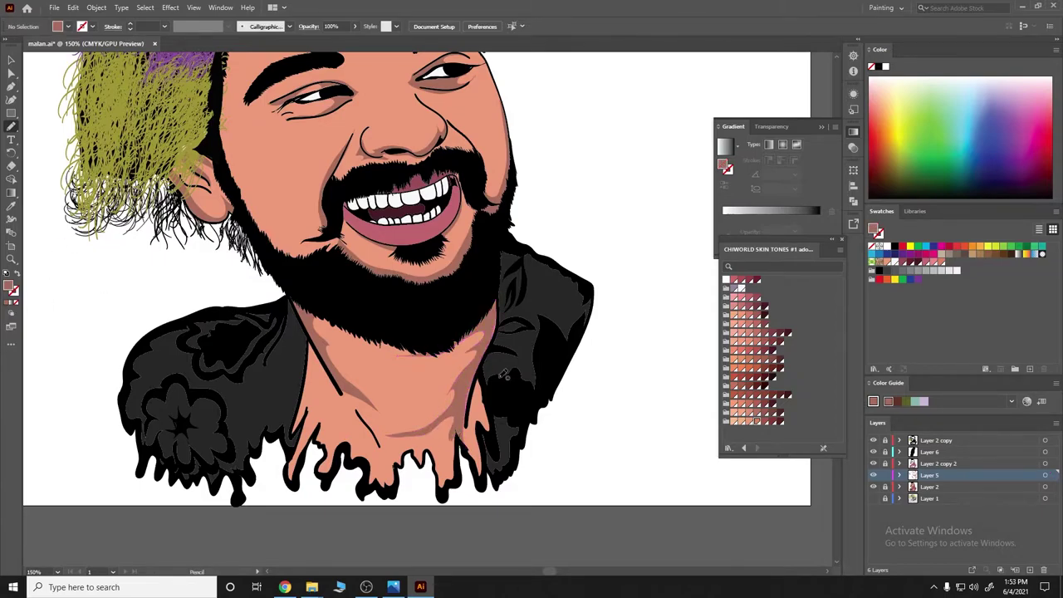
{"action": "left_click_drag", "start_coordinate": [369, 347], "coordinate": [443, 361]}
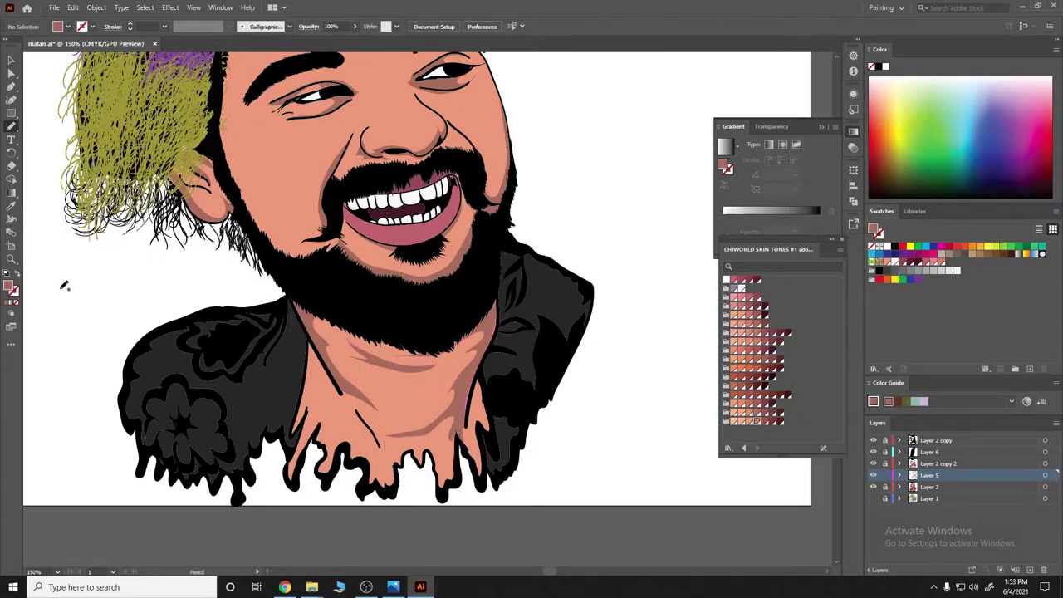
{"action": "scroll", "coordinate": [67, 283], "scroll_direction": "up", "scroll_amount": 4}
{"action": "scroll", "coordinate": [341, 332], "scroll_direction": "down", "scroll_amount": 4}
{"action": "left_click_drag", "start_coordinate": [303, 448], "coordinate": [324, 353]}
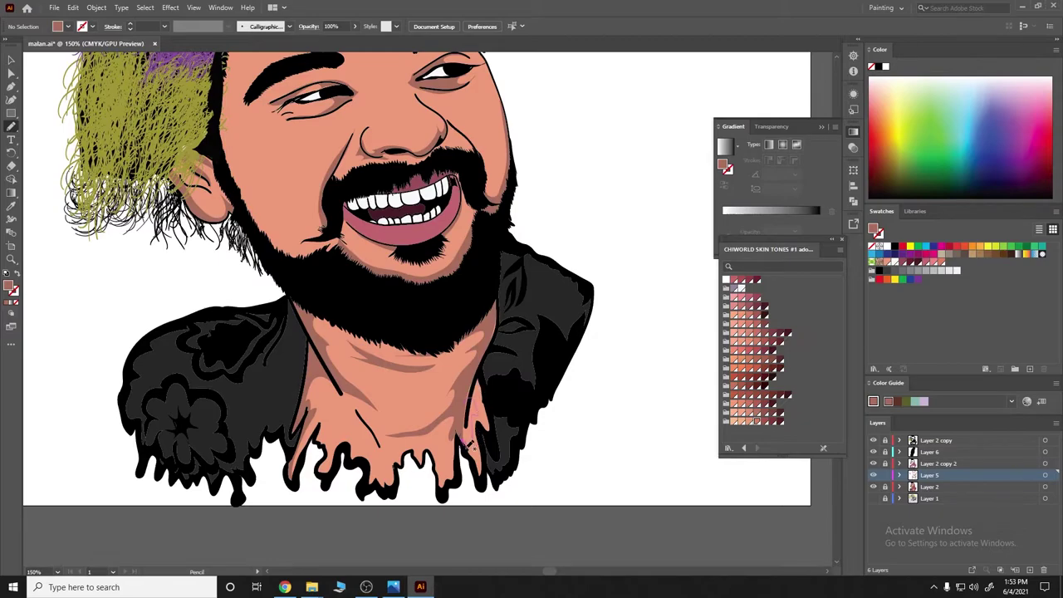
{"action": "left_click_drag", "start_coordinate": [469, 445], "coordinate": [478, 375]}
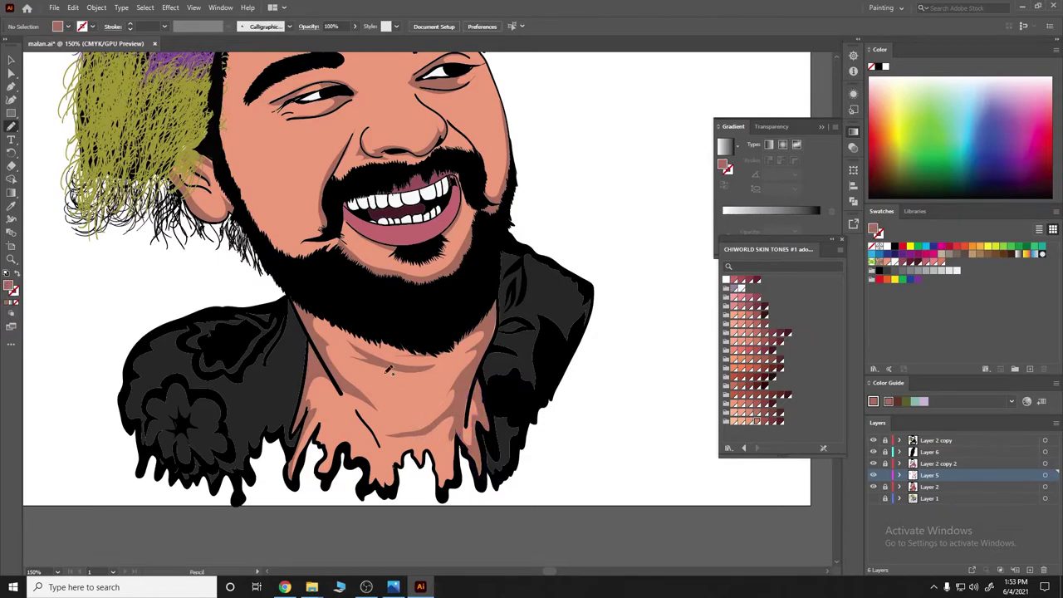
Extend the cheek shadow to the chin, add forehead shading, and add a new layer below Layer 5
{"action": "scroll", "coordinate": [387, 370], "scroll_direction": "up", "scroll_amount": 5}
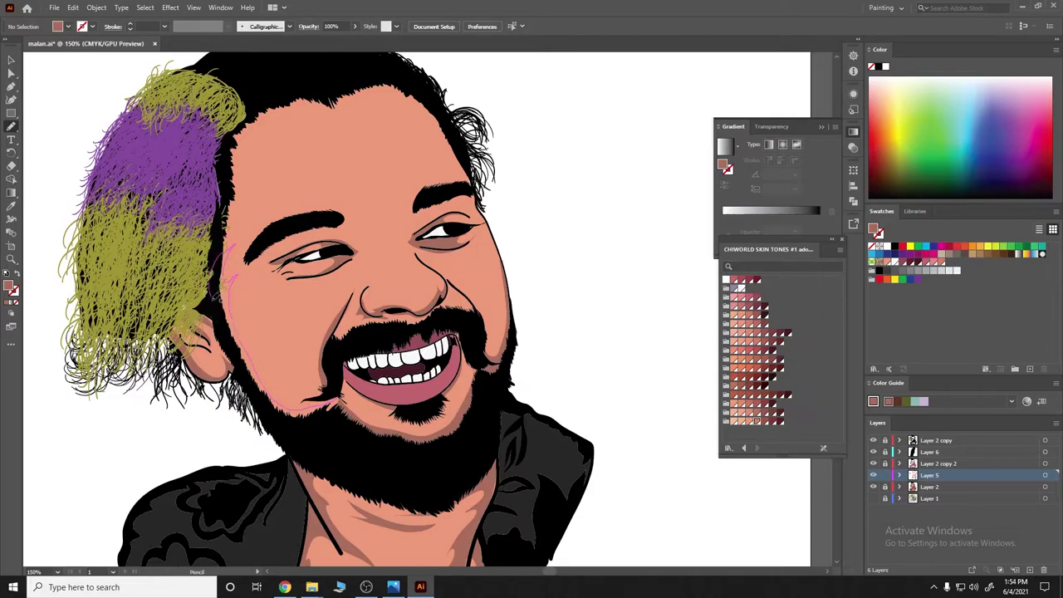
{"action": "left_click_drag", "start_coordinate": [229, 270], "coordinate": [332, 419]}
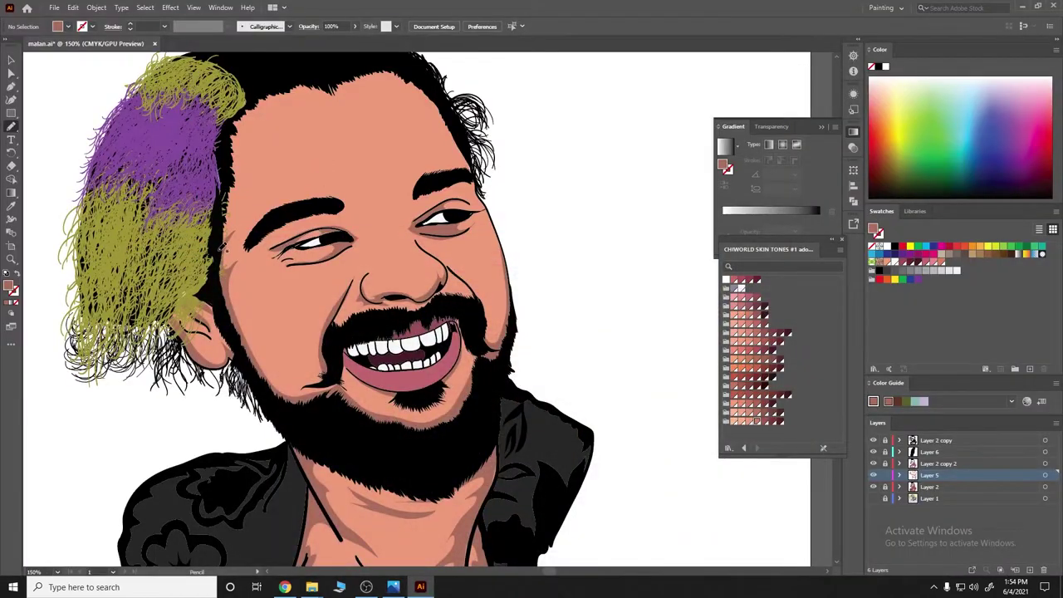
{"action": "mouse_move", "coordinate": [235, 216]}
{"action": "left_mouse_down"}
{"action": "mouse_move", "coordinate": [254, 176]}
{"action": "mouse_move", "coordinate": [251, 143]}
{"action": "mouse_move", "coordinate": [299, 112]}
{"action": "mouse_move", "coordinate": [260, 97]}
{"action": "left_mouse_up"}
{"action": "key", "text": "ctrl+0"}
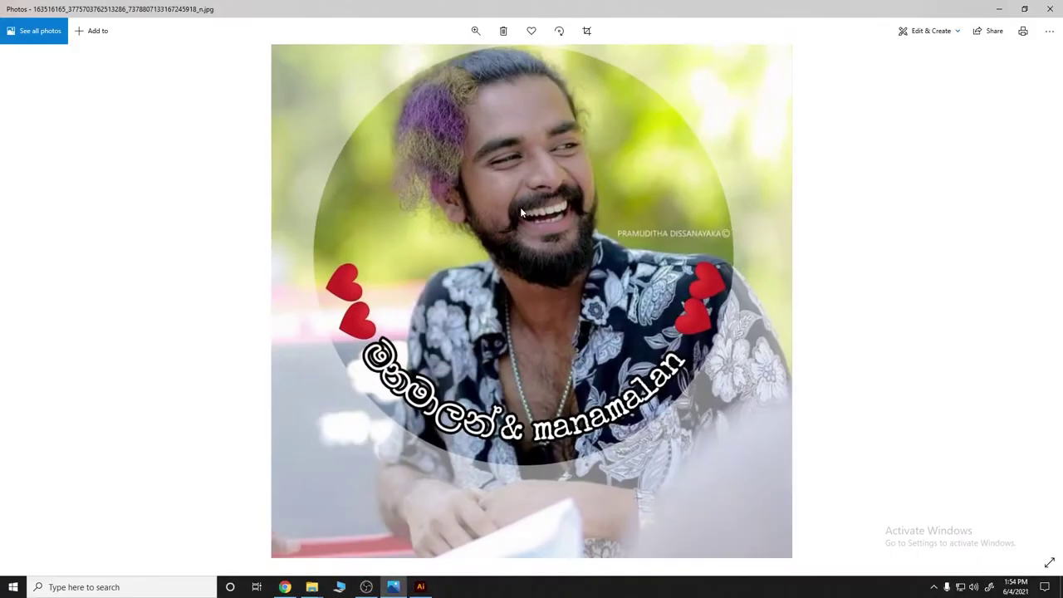
{"action": "key", "text": "ctrl+equal"}
{"action": "key", "text": "ctrl+equal"}
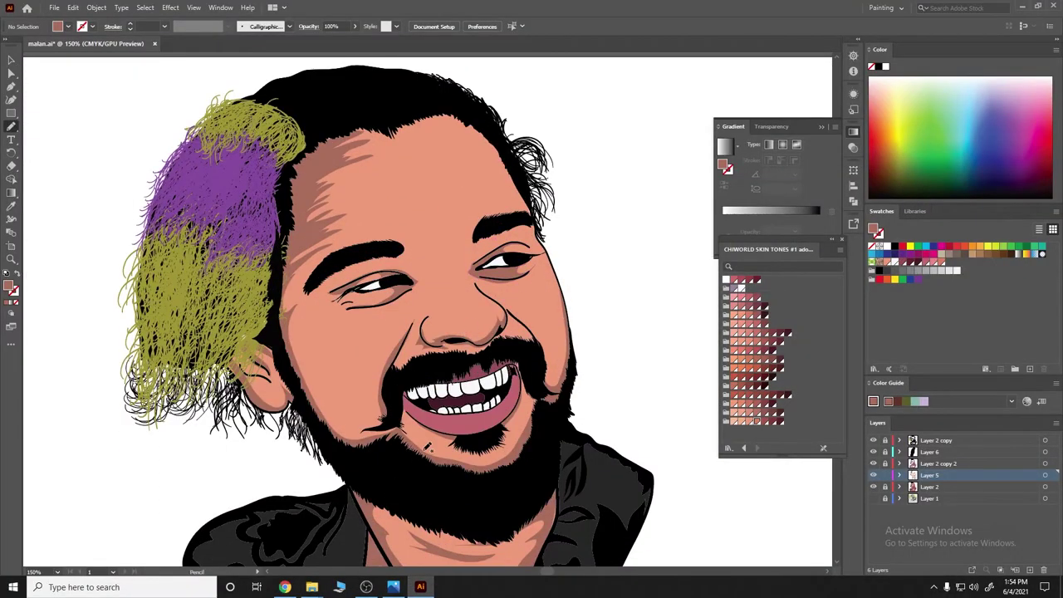
{"action": "scroll", "coordinate": [477, 315], "scroll_direction": "down", "scroll_amount": 2}
{"action": "scroll", "coordinate": [424, 533], "scroll_direction": "down", "scroll_amount": 2}
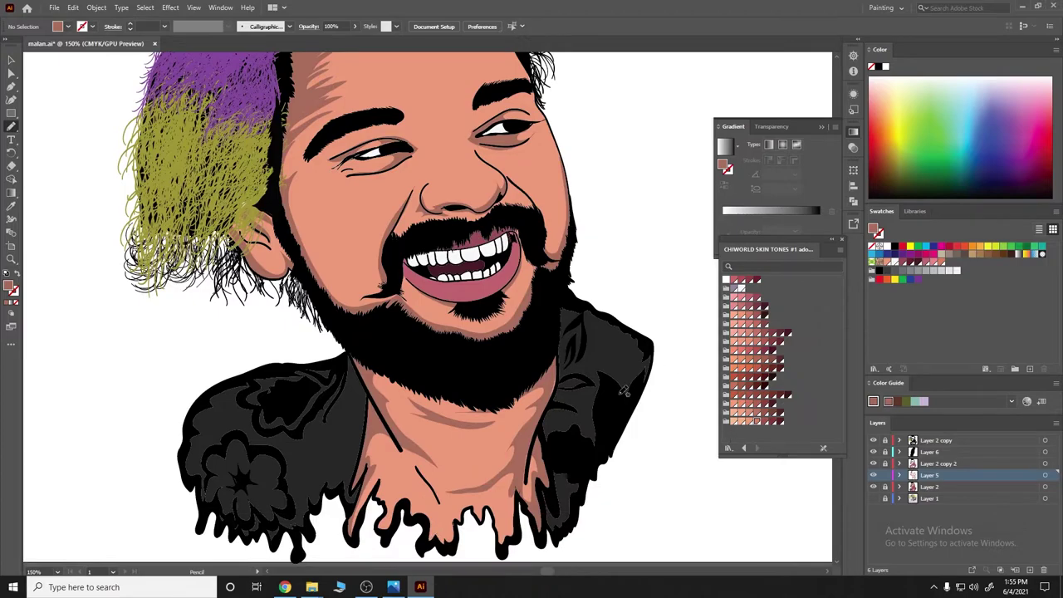
{"action": "left_click", "coordinate": [1030, 570]}
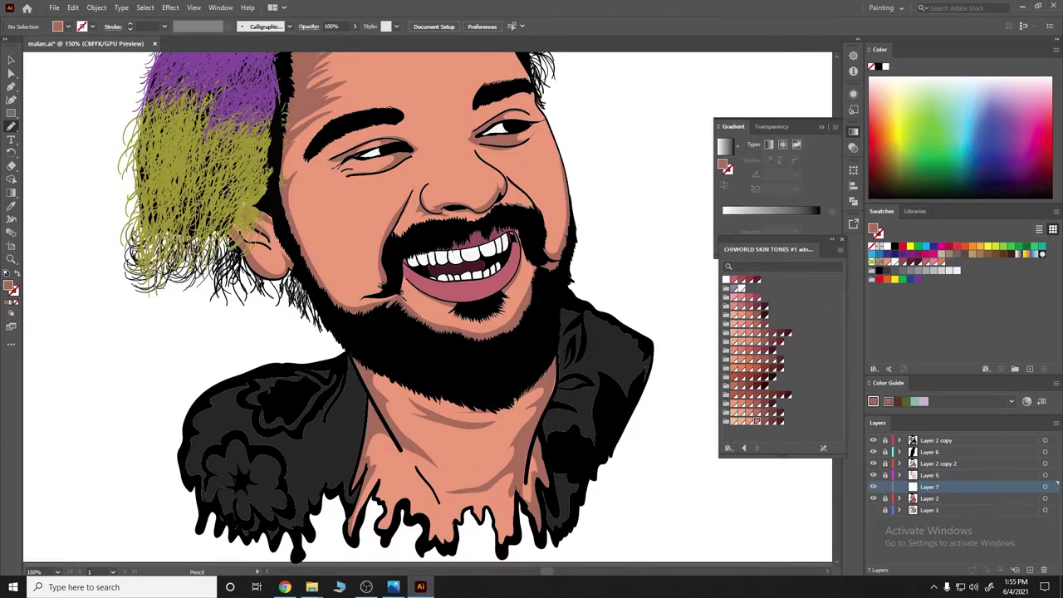
Back on Layer 5, draw a first shadow shape across the nose bridge
{"action": "scroll", "coordinate": [478, 328], "scroll_direction": "up", "scroll_amount": 3}
{"action": "scroll", "coordinate": [478, 328], "scroll_direction": "up", "scroll_amount": 2}
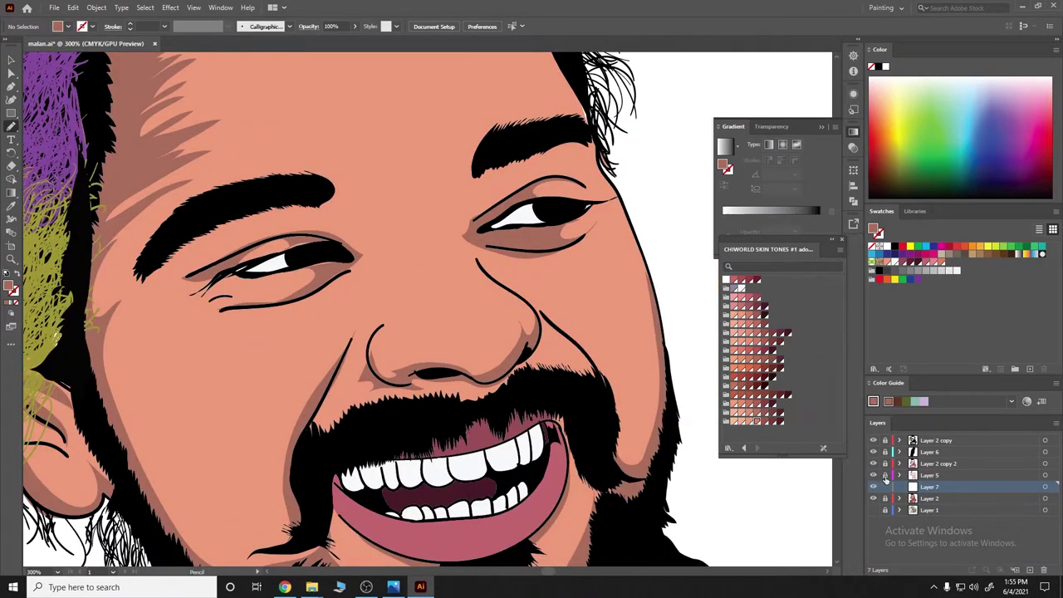
{"action": "left_click", "coordinate": [897, 475]}
{"action": "scroll", "coordinate": [498, 291], "scroll_direction": "up", "scroll_amount": 1}
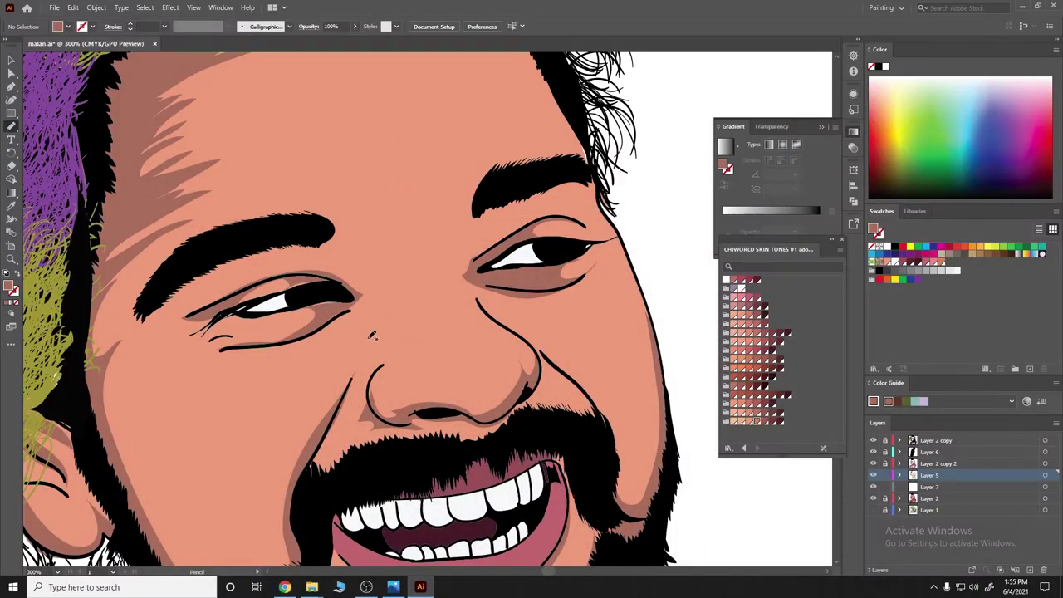
{"action": "mouse_move", "coordinate": [368, 337]}
{"action": "left_mouse_down"}
{"action": "mouse_move", "coordinate": [447, 266]}
{"action": "mouse_move", "coordinate": [368, 334]}
{"action": "left_mouse_up"}
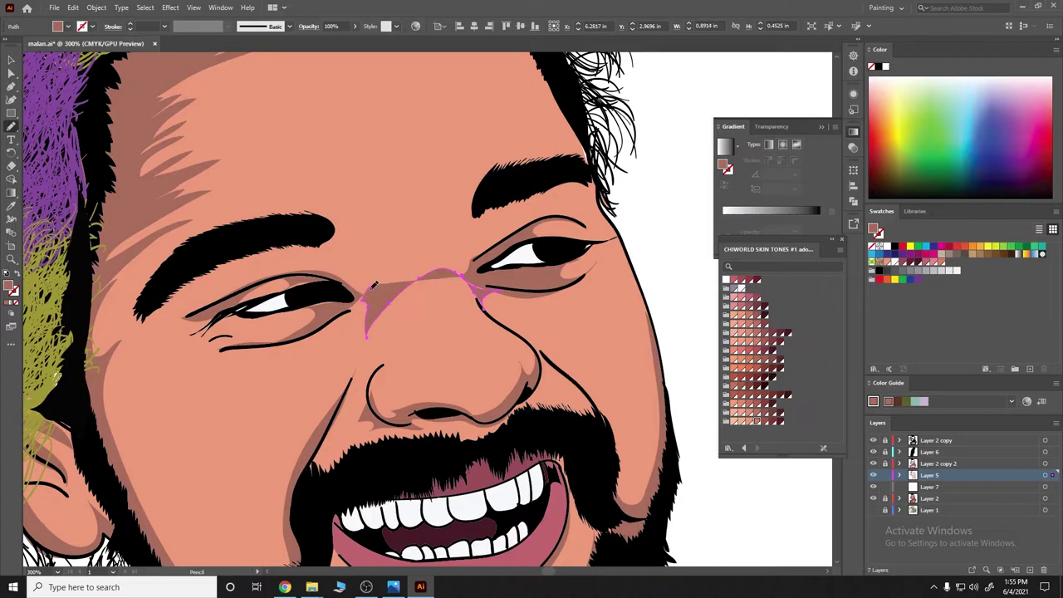
{"action": "left_click_drag", "start_coordinate": [373, 286], "coordinate": [459, 278]}
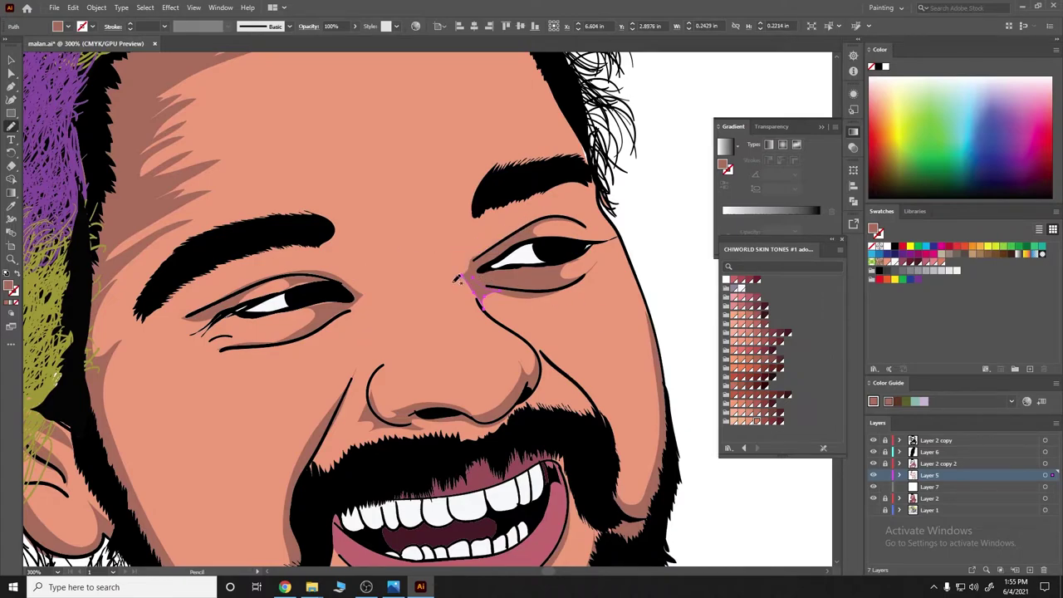
{"action": "key", "text": "ctrl+shift+a"}
Redraw the nose-bridge shadow out to the inner eye corner, then hide the reference photo
{"action": "scroll", "coordinate": [400, 260], "scroll_direction": "down", "scroll_amount": 1}
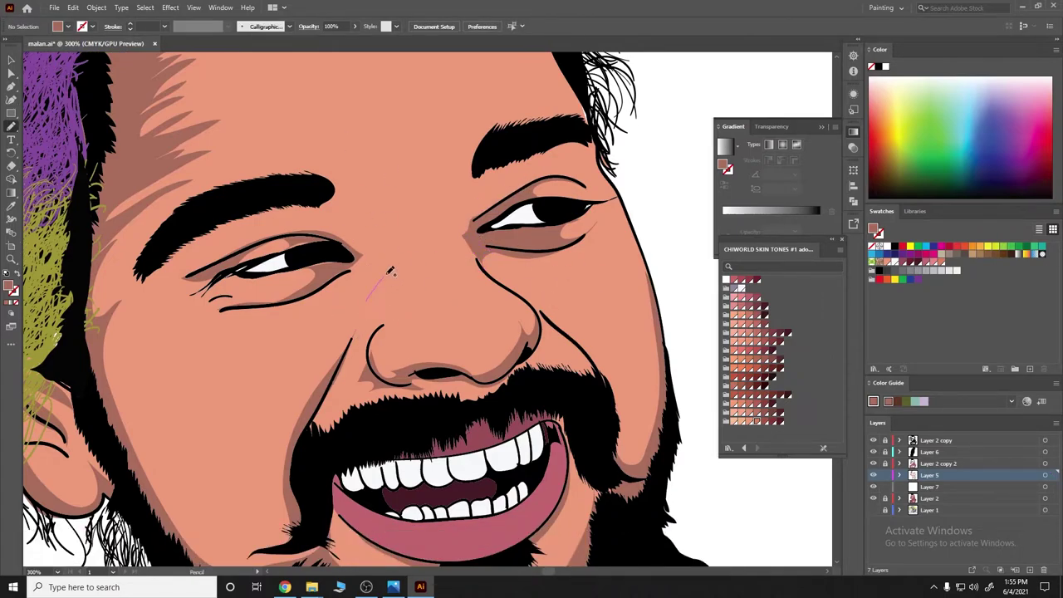
{"action": "left_click_drag", "start_coordinate": [480, 239], "coordinate": [481, 241]}
{"action": "left_click_drag", "start_coordinate": [331, 284], "coordinate": [348, 247]}
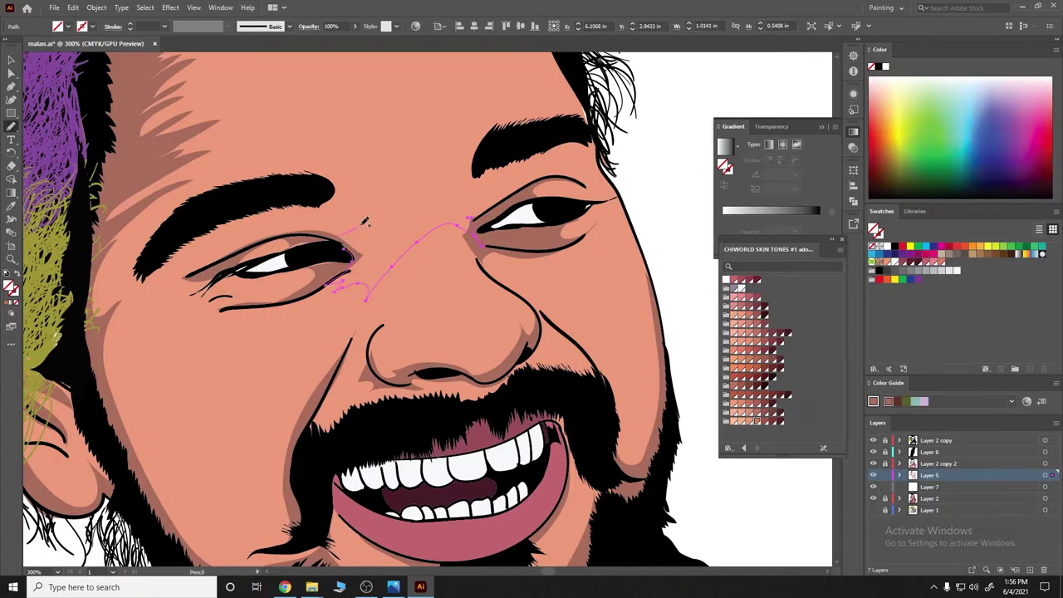
{"action": "scroll", "coordinate": [419, 218], "scroll_direction": "down", "scroll_amount": 4}
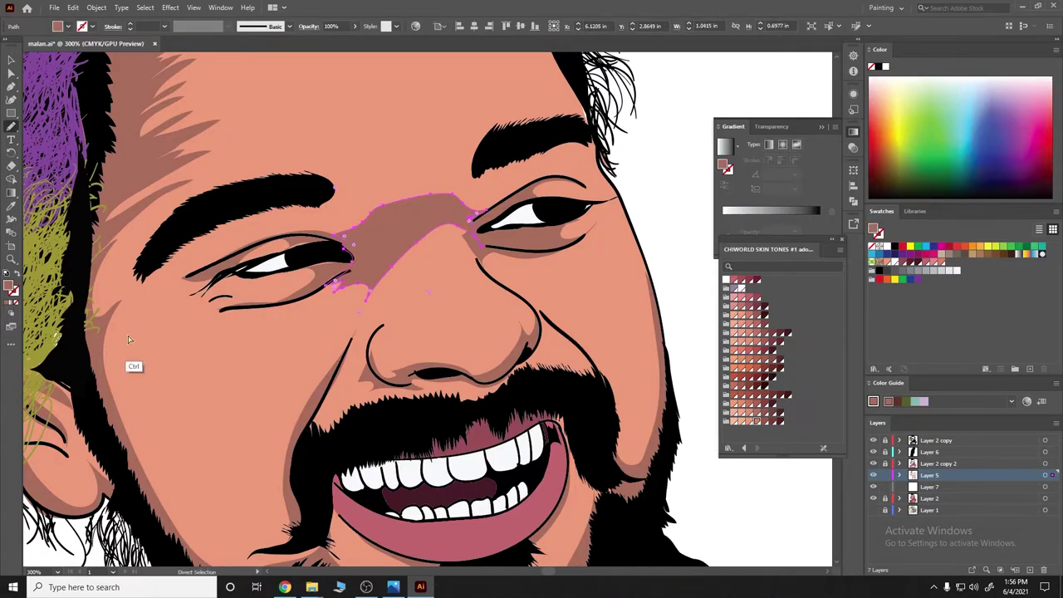
{"action": "scroll", "coordinate": [228, 412], "scroll_direction": "up", "scroll_amount": 2}
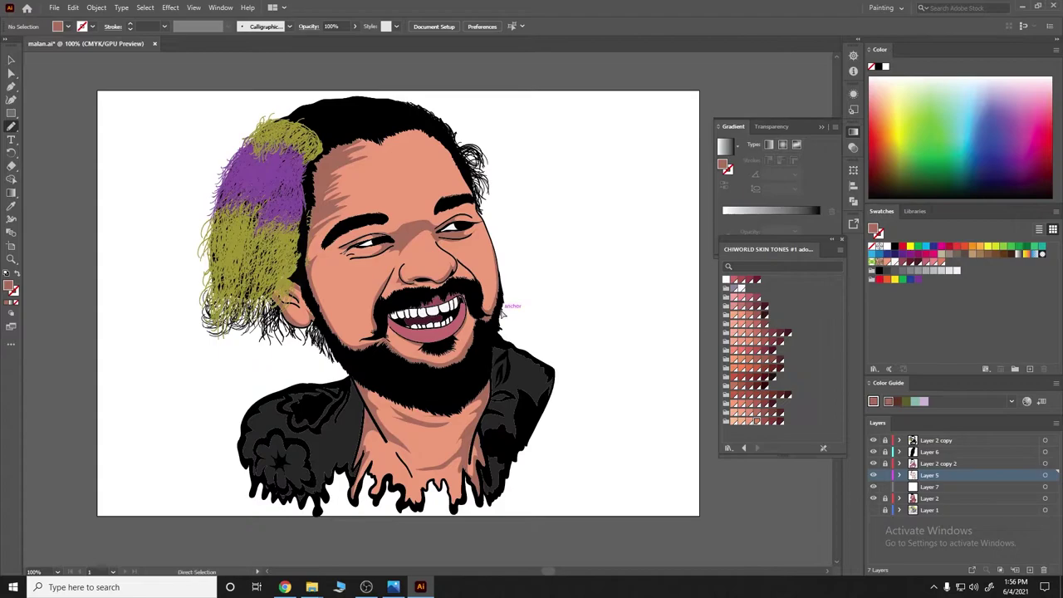
{"action": "scroll", "coordinate": [502, 312], "scroll_direction": "up", "scroll_amount": 3}
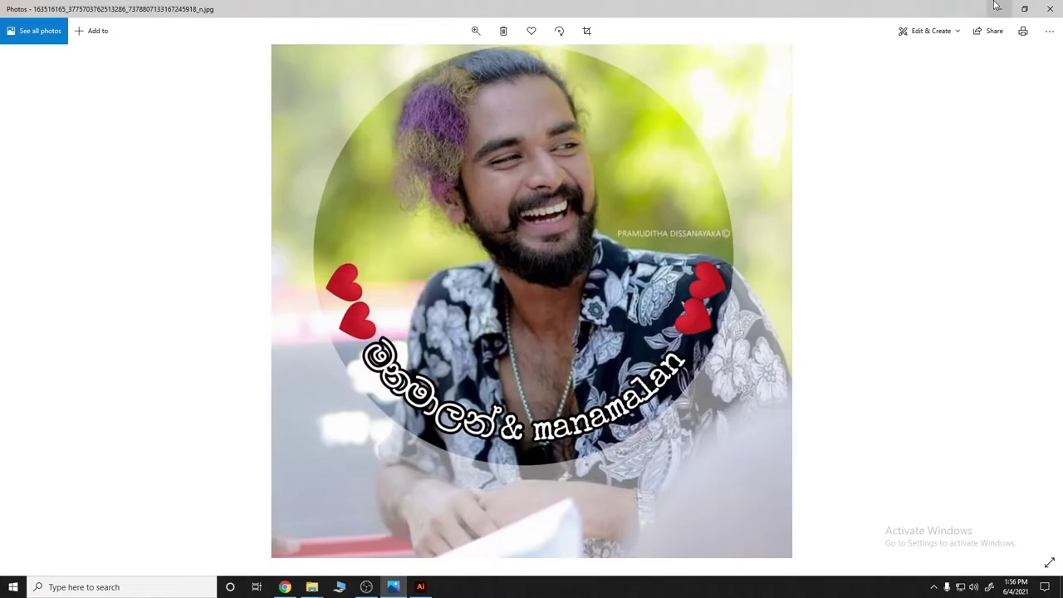
{"action": "left_click", "coordinate": [996, 6]}
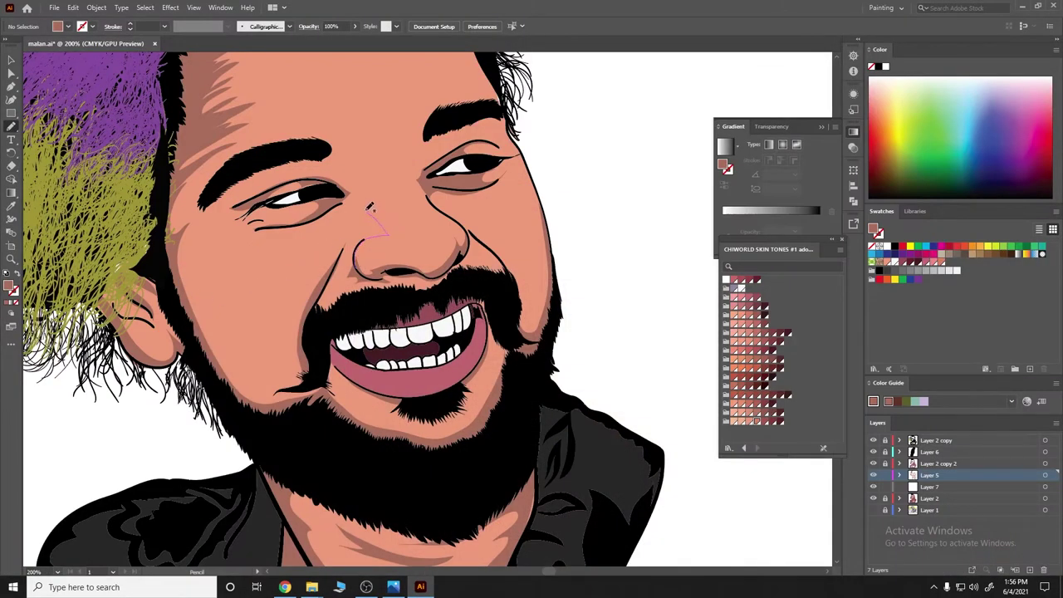
Add a small shadow beside the nose, deselect, and make Layer 7 active
{"action": "mouse_move", "coordinate": [370, 209]}
{"action": "left_mouse_down"}
{"action": "mouse_move", "coordinate": [354, 204]}
{"action": "mouse_move", "coordinate": [353, 264]}
{"action": "mouse_move", "coordinate": [356, 200]}
{"action": "left_mouse_up"}
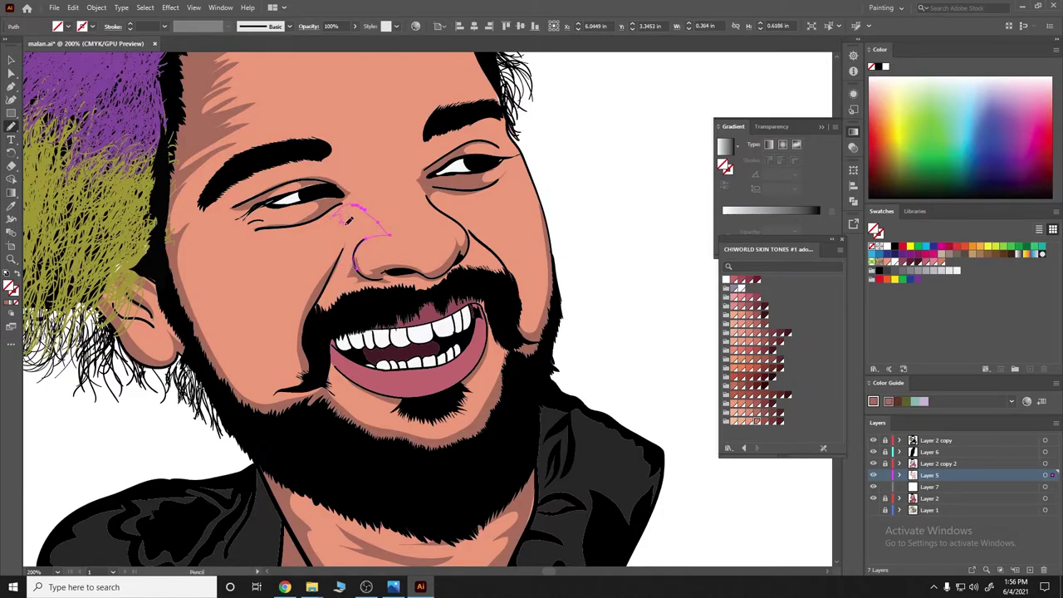
{"action": "key", "text": "ctrl+shift+a"}
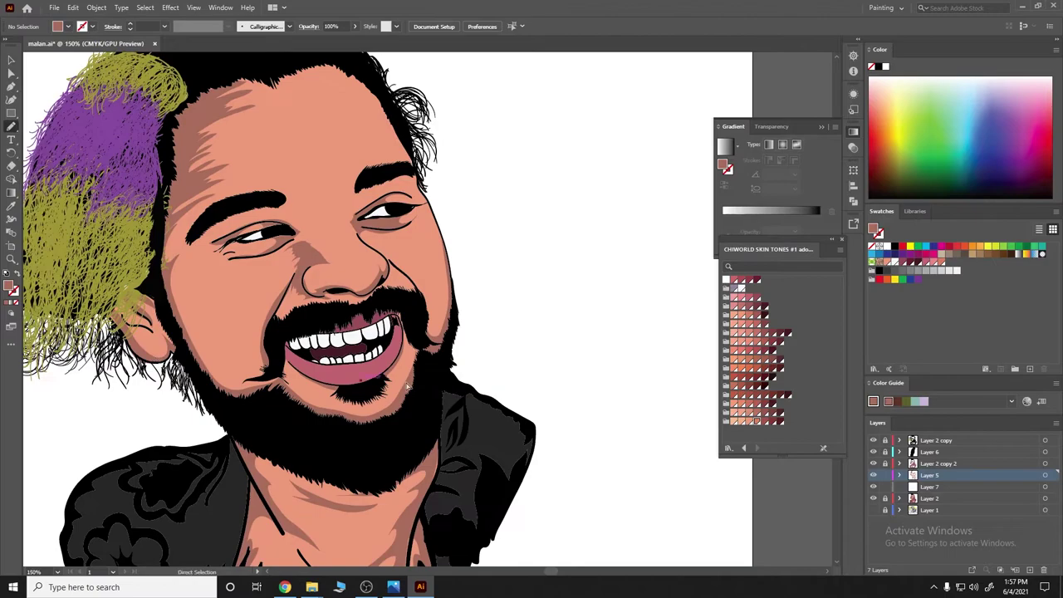
{"action": "scroll", "coordinate": [282, 348], "scroll_direction": "down", "scroll_amount": 2}
{"action": "scroll", "coordinate": [641, 313], "scroll_direction": "up", "scroll_amount": 3}
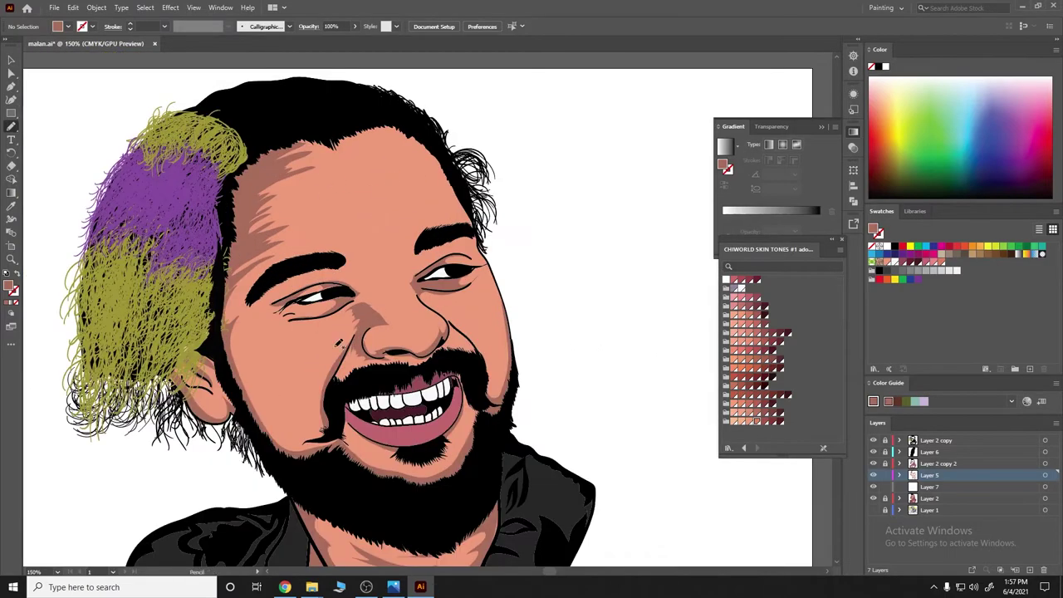
{"action": "scroll", "coordinate": [354, 264], "scroll_direction": "down", "scroll_amount": 3}
{"action": "scroll", "coordinate": [419, 291], "scroll_direction": "up", "scroll_amount": 3}
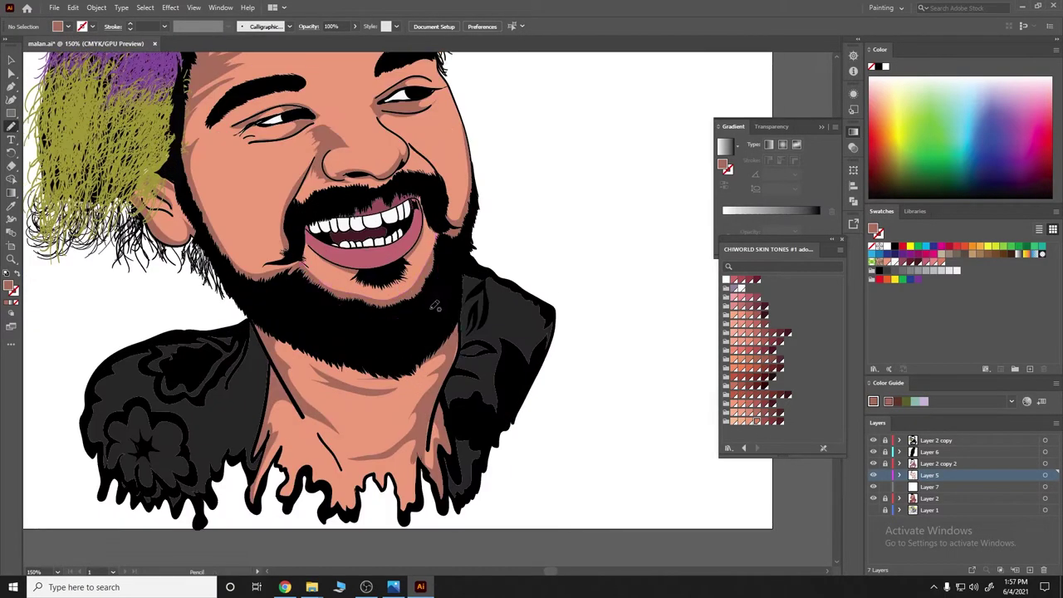
{"action": "left_click", "coordinate": [895, 490]}
Outline the underside of the nose with the Pencil and pick a brown fill
{"action": "scroll", "coordinate": [428, 257], "scroll_direction": "up", "scroll_amount": 1}
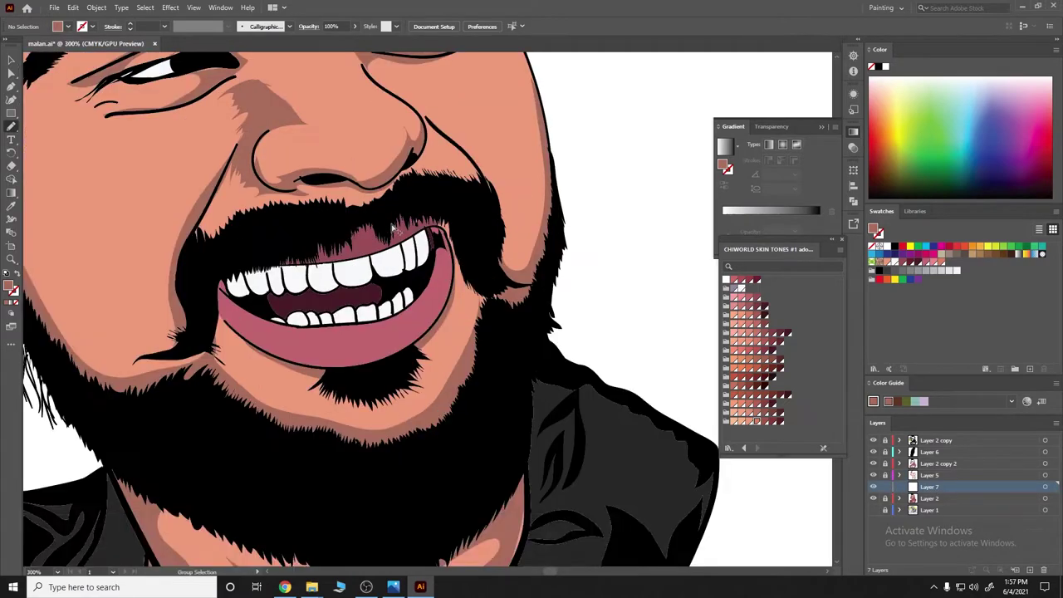
{"action": "scroll", "coordinate": [390, 266], "scroll_direction": "up", "scroll_amount": 1}
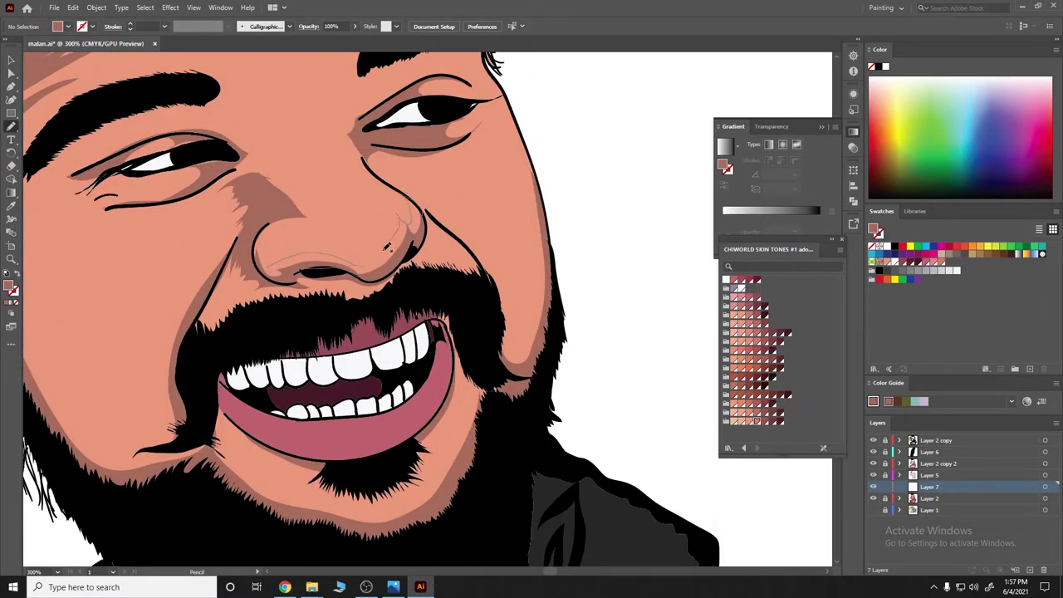
{"action": "left_click_drag", "start_coordinate": [386, 247], "coordinate": [268, 267]}
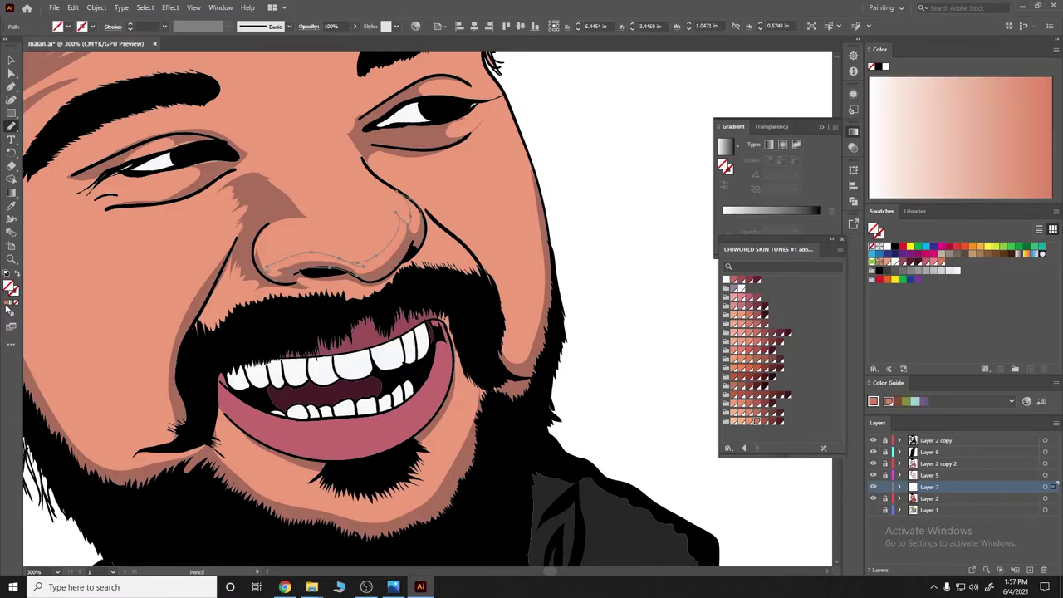
{"action": "double_click", "coordinate": [11, 286]}
{"action": "left_click", "coordinate": [349, 358]}
{"action": "key", "text": "ctrl+shift+a"}
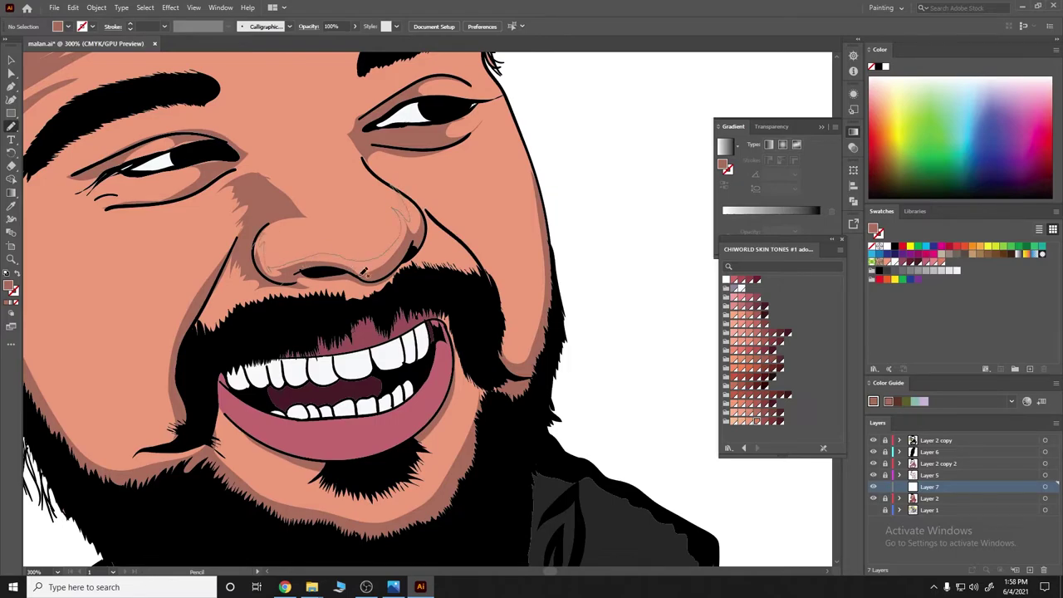
Reselect the nose shape and apply the new fill colour to it
{"action": "key", "text": "ctrl+z"}
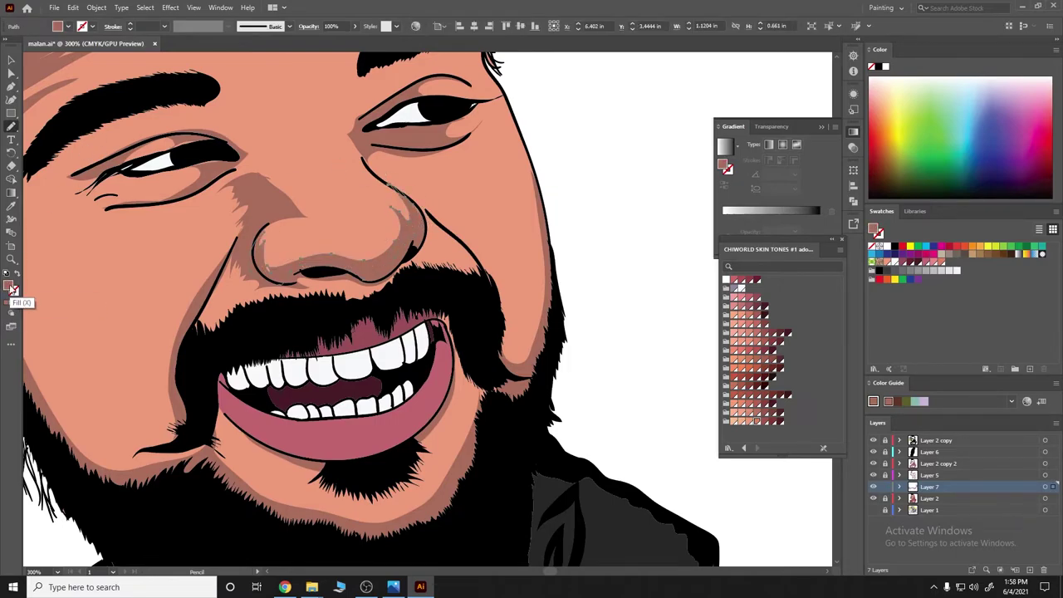
{"action": "double_click", "coordinate": [10, 287]}
{"action": "key", "text": "Return"}
{"action": "key", "text": "ctrl+shift+a"}
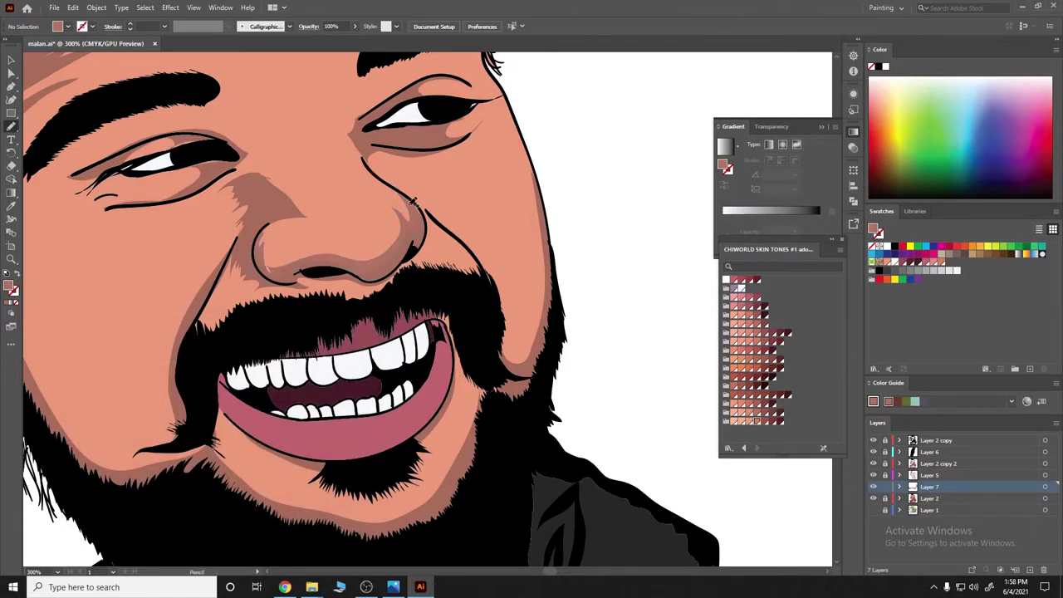
Draw a skin-tone shape running from beside the nose down to the moustache
{"action": "key", "text": "ctrl+plus"}
{"action": "key", "text": "ctrl+plus"}
{"action": "key", "text": "ctrl+plus"}
{"action": "scroll", "coordinate": [459, 139], "scroll_direction": "up", "scroll_amount": 3}
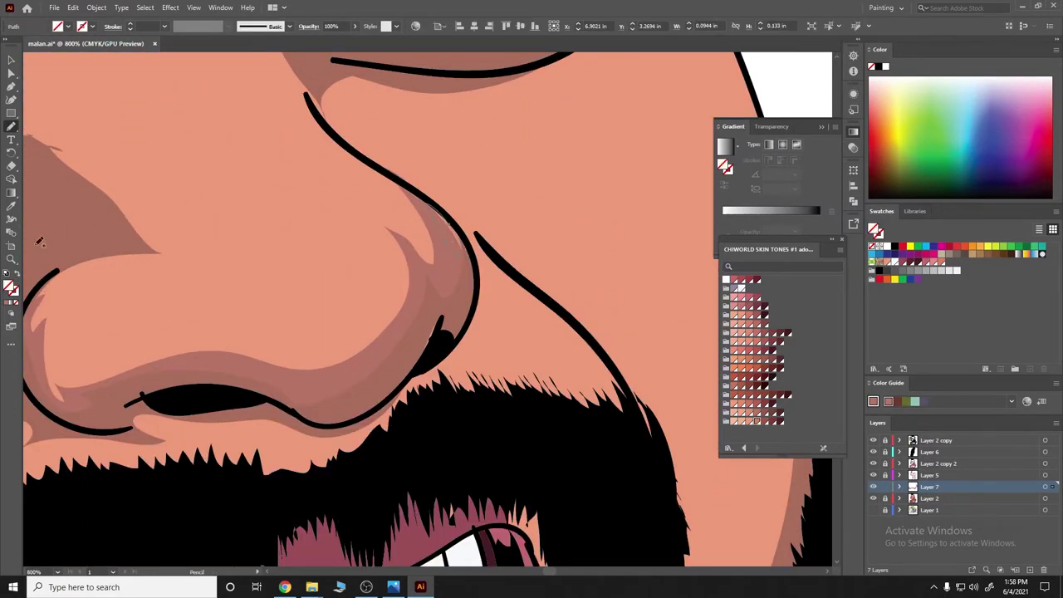
{"action": "key", "text": "ctrl+minus"}
{"action": "key", "text": "ctrl+minus"}
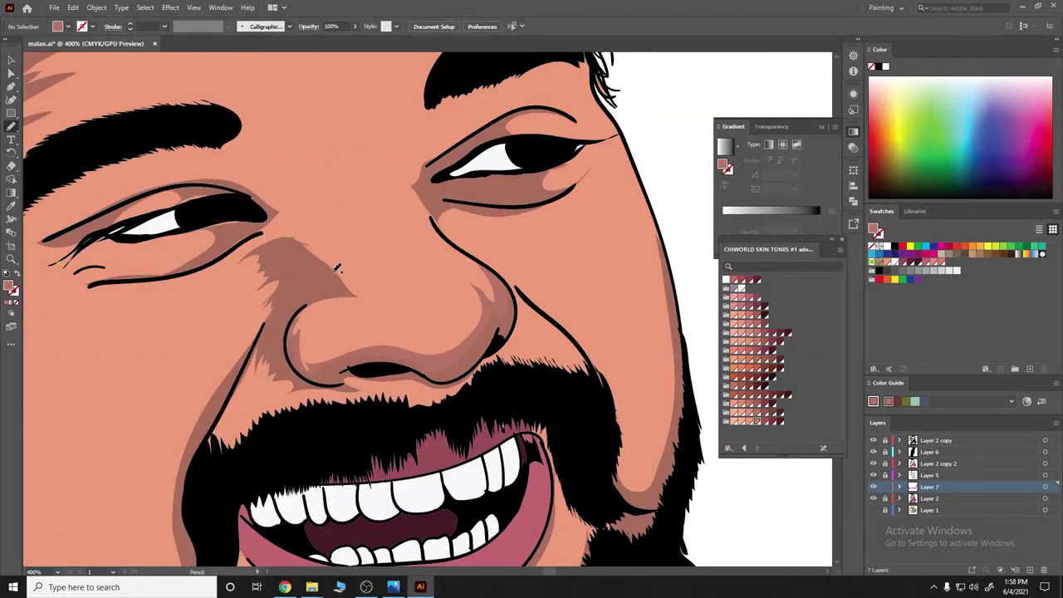
{"action": "left_click_drag", "start_coordinate": [259, 329], "coordinate": [259, 326]}
{"action": "scroll", "coordinate": [254, 299], "scroll_direction": "down", "scroll_amount": 2}
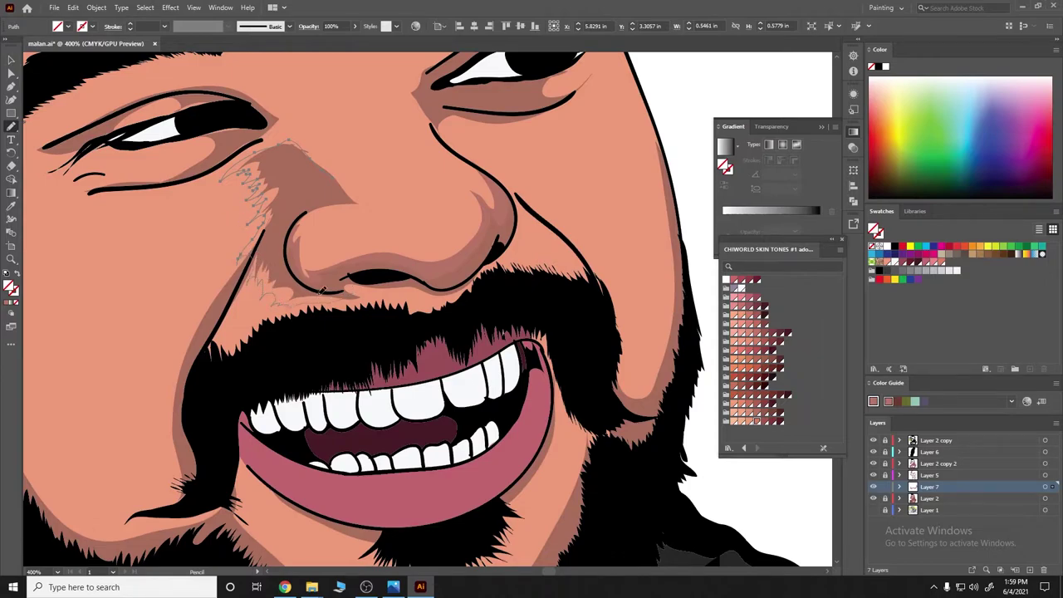
{"action": "key", "text": "ctrl+shift+a"}
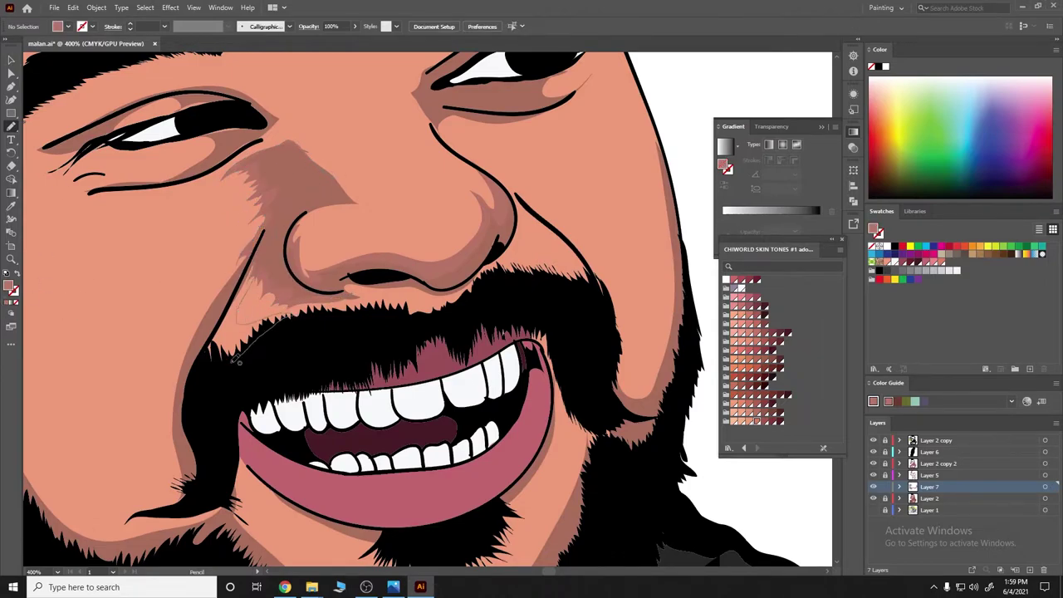
Pencil a closed darker shadow along the left cheek, jaw, temple and forehead edge, then deselect
{"action": "key", "text": "ctrl+0"}
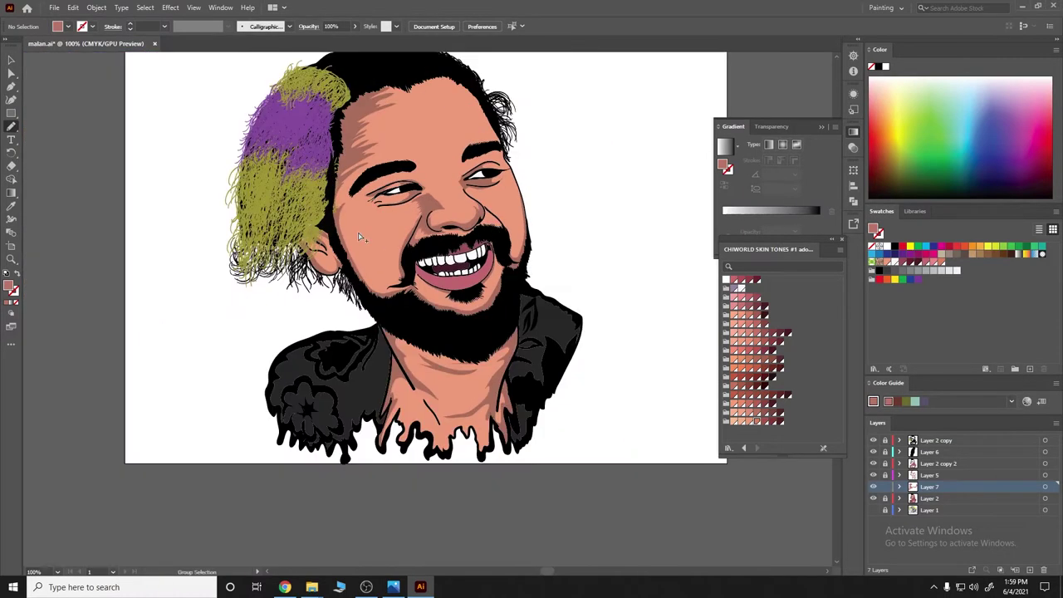
{"action": "scroll", "coordinate": [444, 197], "scroll_direction": "up", "scroll_amount": 3}
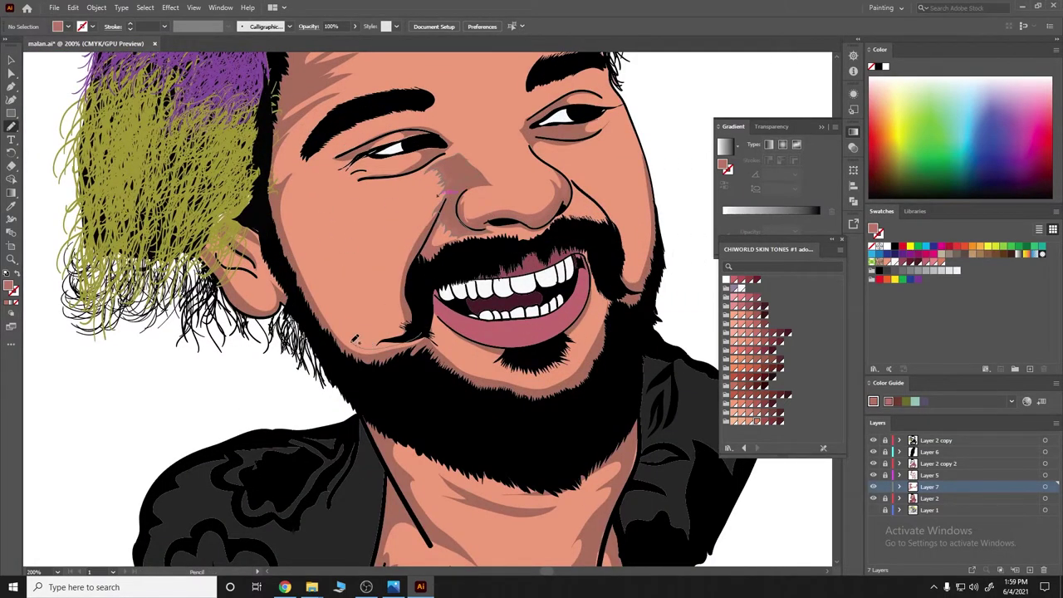
{"action": "left_click_drag", "start_coordinate": [356, 339], "coordinate": [292, 193]}
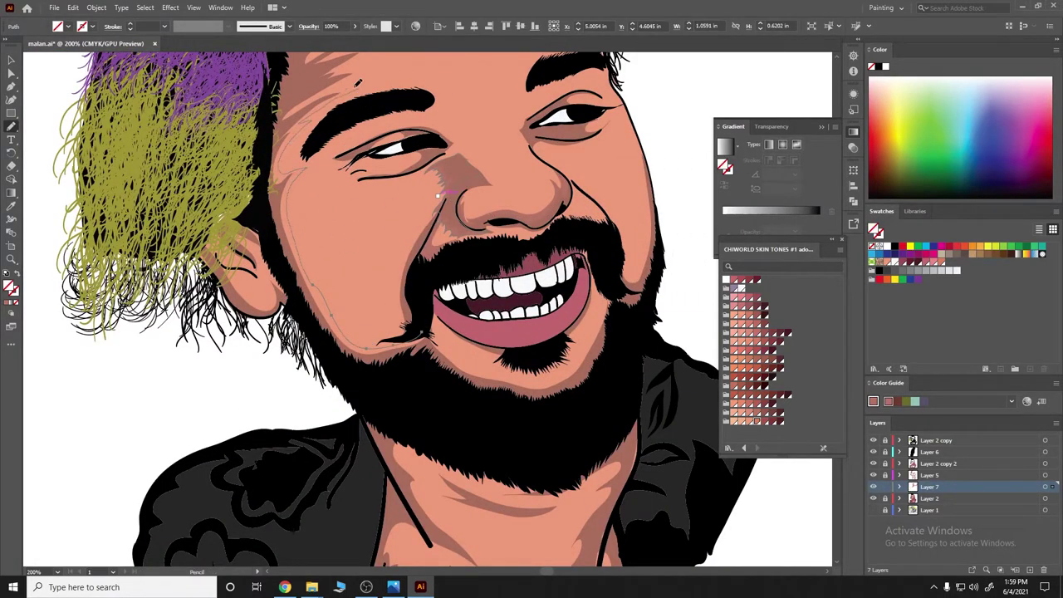
{"action": "scroll", "coordinate": [403, 179], "scroll_direction": "up", "scroll_amount": 2}
{"action": "left_click_drag", "start_coordinate": [423, 409], "coordinate": [372, 440]}
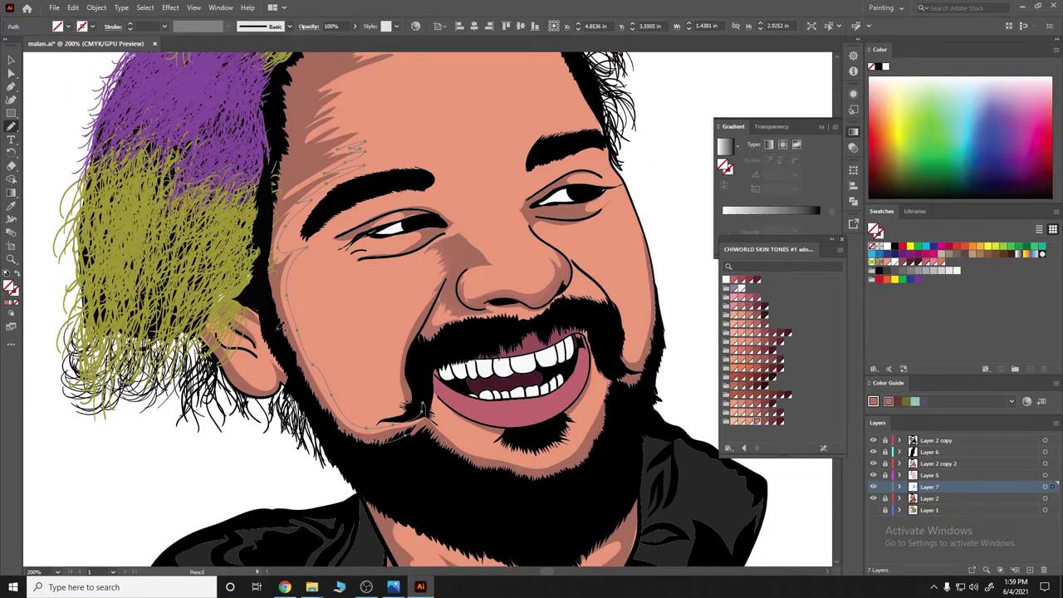
{"action": "left_click_drag", "start_coordinate": [313, 376], "coordinate": [262, 229]}
{"action": "scroll", "coordinate": [237, 307], "scroll_direction": "up", "scroll_amount": 4}
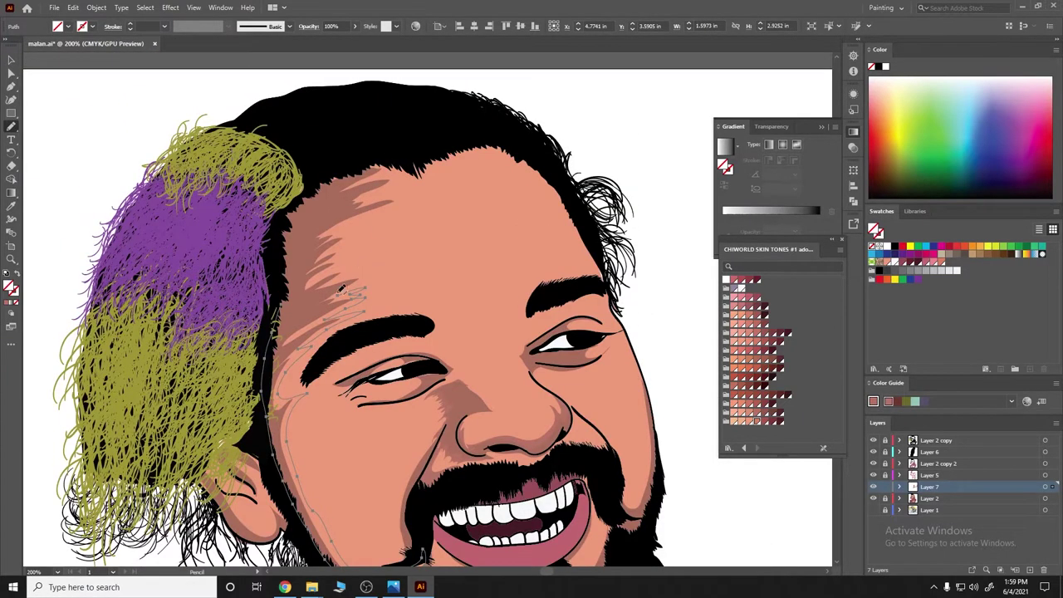
{"action": "left_click_drag", "start_coordinate": [340, 266], "coordinate": [362, 226]}
{"action": "left_click_drag", "start_coordinate": [421, 191], "coordinate": [424, 194]}
{"action": "left_click", "coordinate": [634, 175], "text": "ctrl"}
{"action": "key", "text": "ctrl+0"}
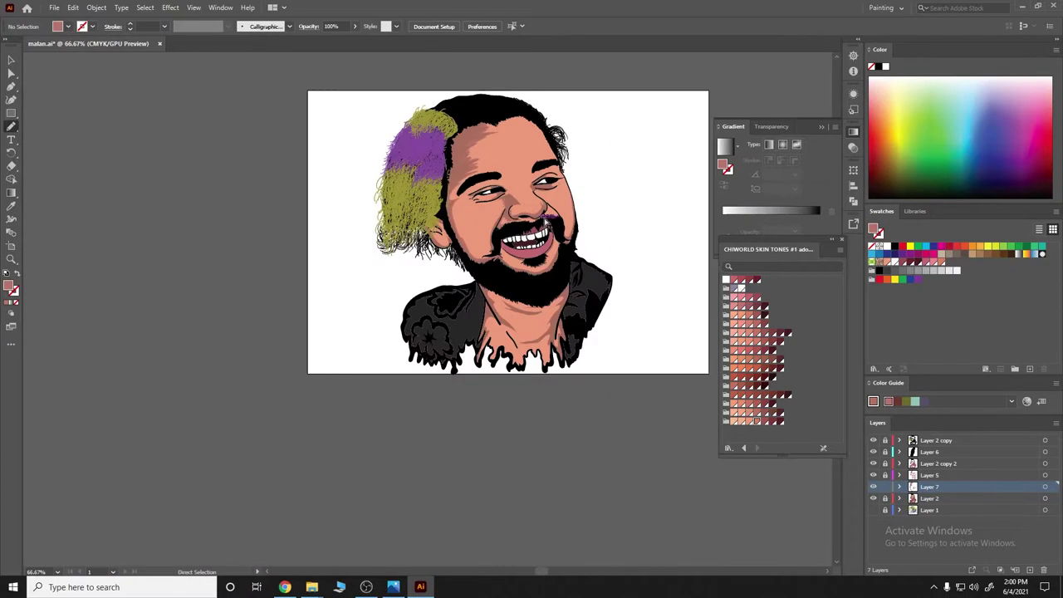
{"action": "scroll", "coordinate": [480, 212], "scroll_direction": "up", "scroll_amount": 5}
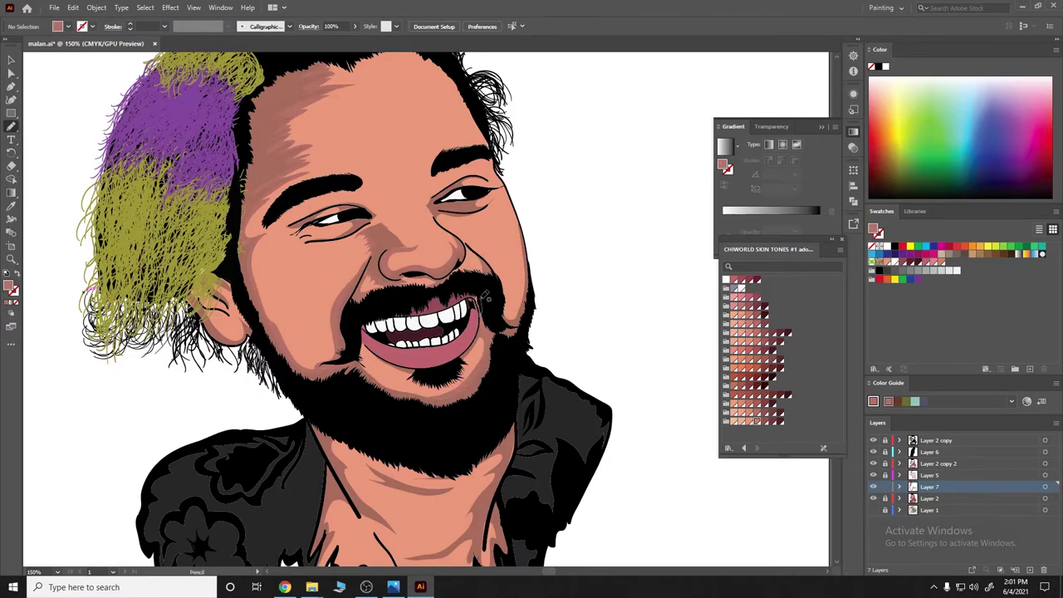
{"action": "key", "text": "ctrl+minus"}
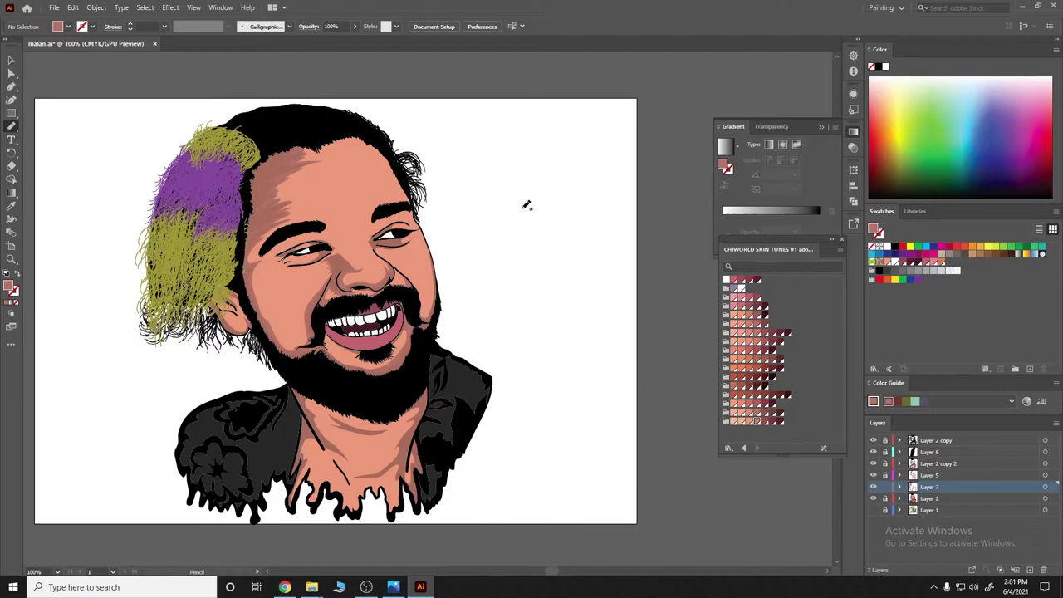
Drop the under-eye stroke and pencil shadow paths on the neck, chest and lower beard edge
{"action": "scroll", "coordinate": [419, 242], "scroll_direction": "up", "scroll_amount": 4}
{"action": "left_click_drag", "start_coordinate": [421, 241], "coordinate": [338, 311]}
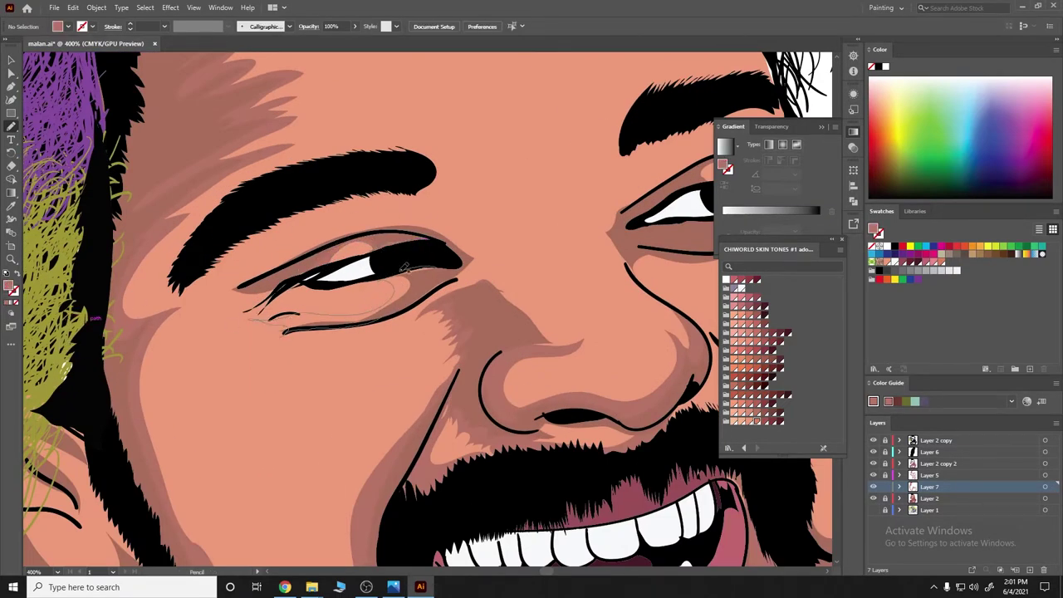
{"action": "key", "text": "ctrl+minus"}
{"action": "key", "text": "ctrl+minus"}
{"action": "key", "text": "ctrl+minus"}
{"action": "scroll", "coordinate": [477, 305], "scroll_direction": "up", "scroll_amount": 3}
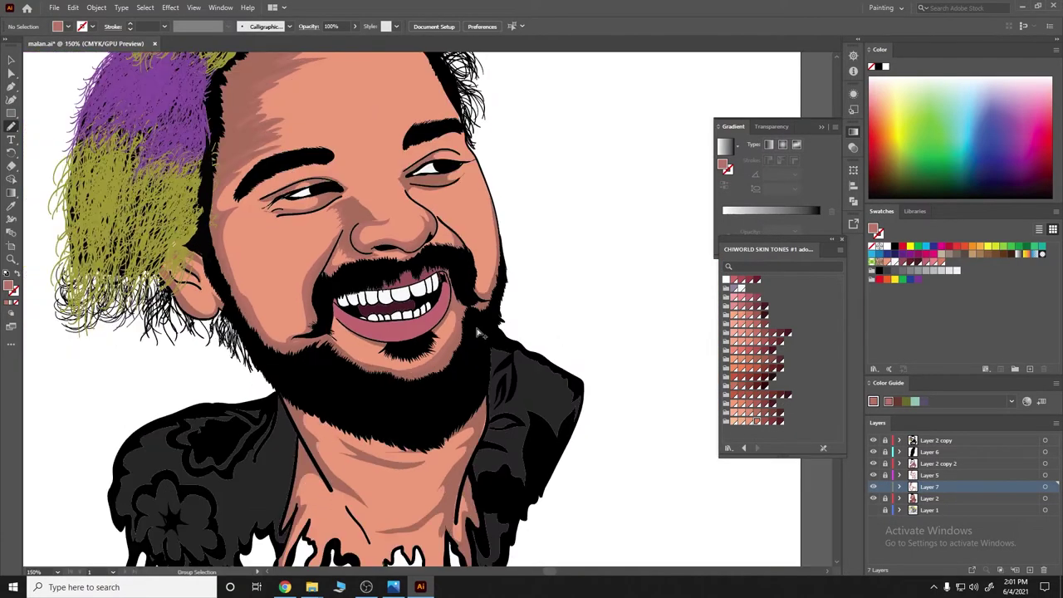
{"action": "scroll", "coordinate": [490, 243], "scroll_direction": "down", "scroll_amount": 2}
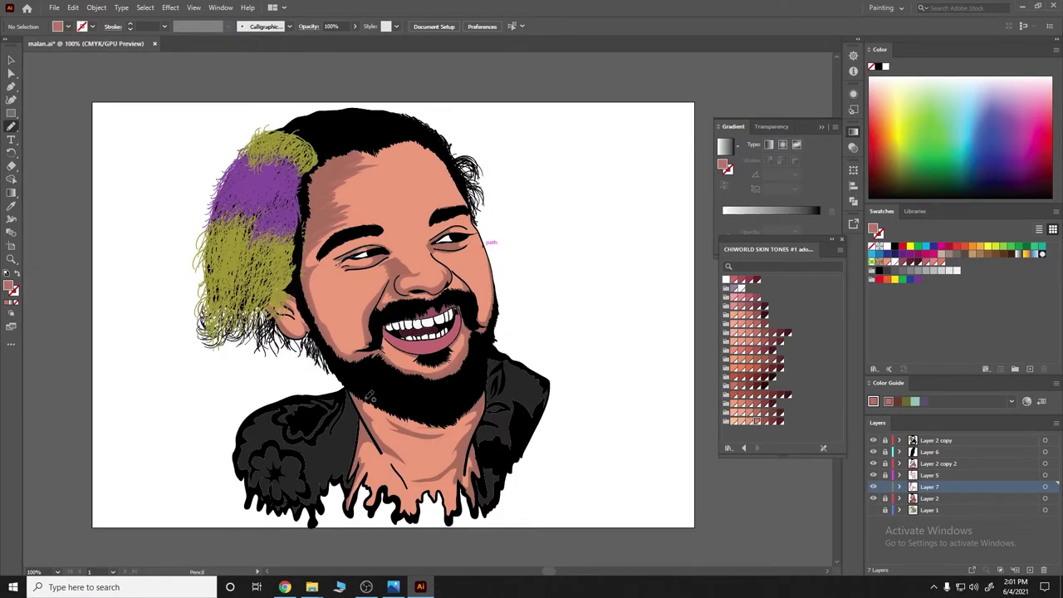
{"action": "left_click_drag", "start_coordinate": [395, 471], "coordinate": [389, 399]}
{"action": "left_click_drag", "start_coordinate": [474, 413], "coordinate": [438, 417]}
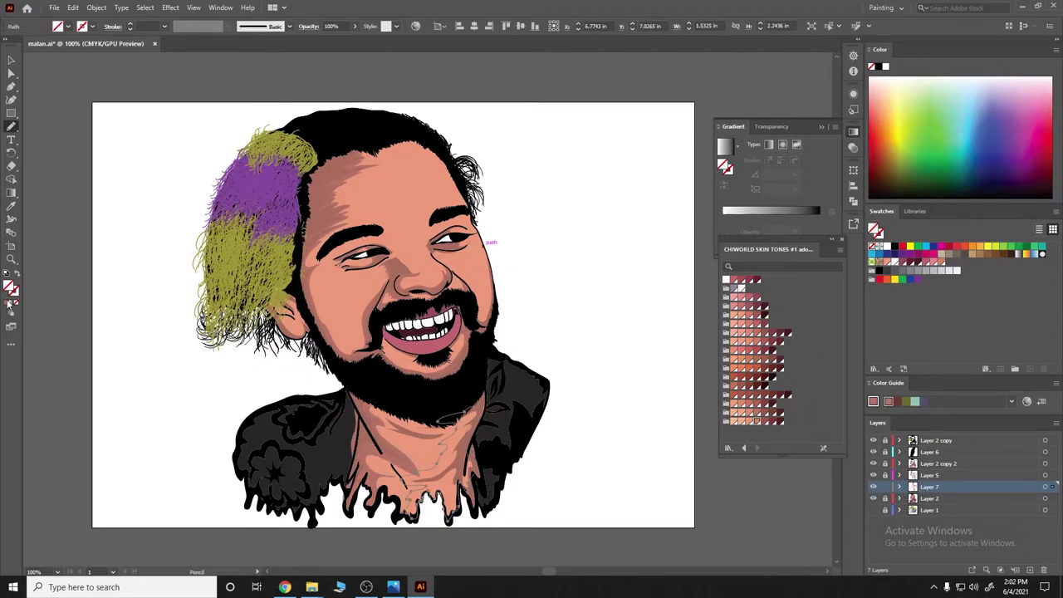
{"action": "scroll", "coordinate": [499, 470], "scroll_direction": "up", "scroll_amount": 3}
{"action": "left_click_drag", "start_coordinate": [423, 353], "coordinate": [399, 449]}
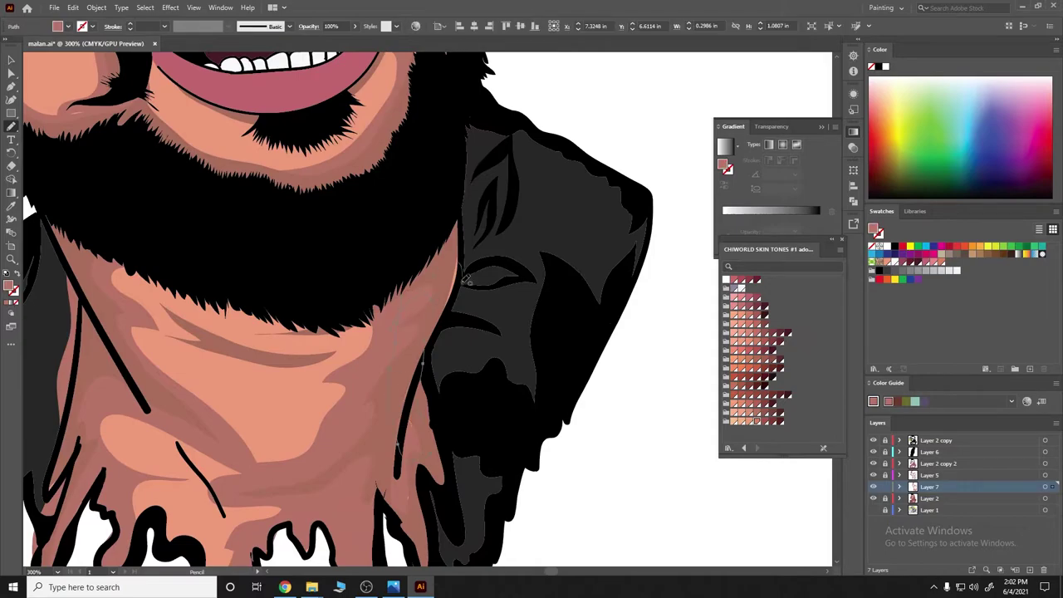
Pick up the salmon skin colour as the fill and zoom to 150% on the face
{"action": "key", "text": "ctrl+shift+a"}
{"action": "key", "text": "ctrl+1"}
{"action": "scroll", "coordinate": [515, 154], "scroll_direction": "down", "scroll_amount": 1}
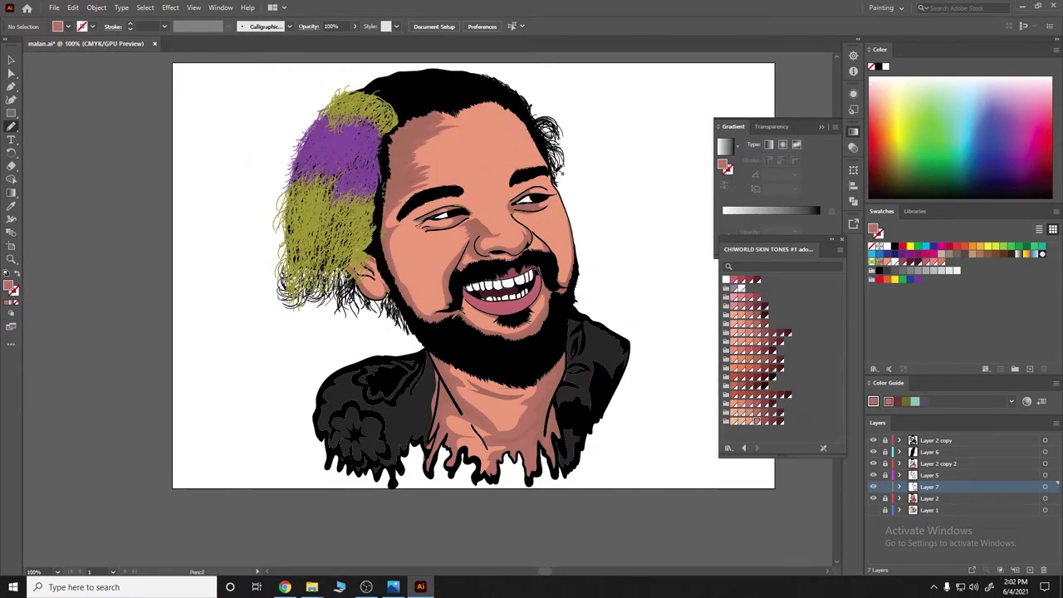
{"action": "scroll", "coordinate": [515, 154], "scroll_direction": "right", "scroll_amount": 2}
{"action": "scroll", "coordinate": [242, 64], "scroll_direction": "up", "scroll_amount": 3}
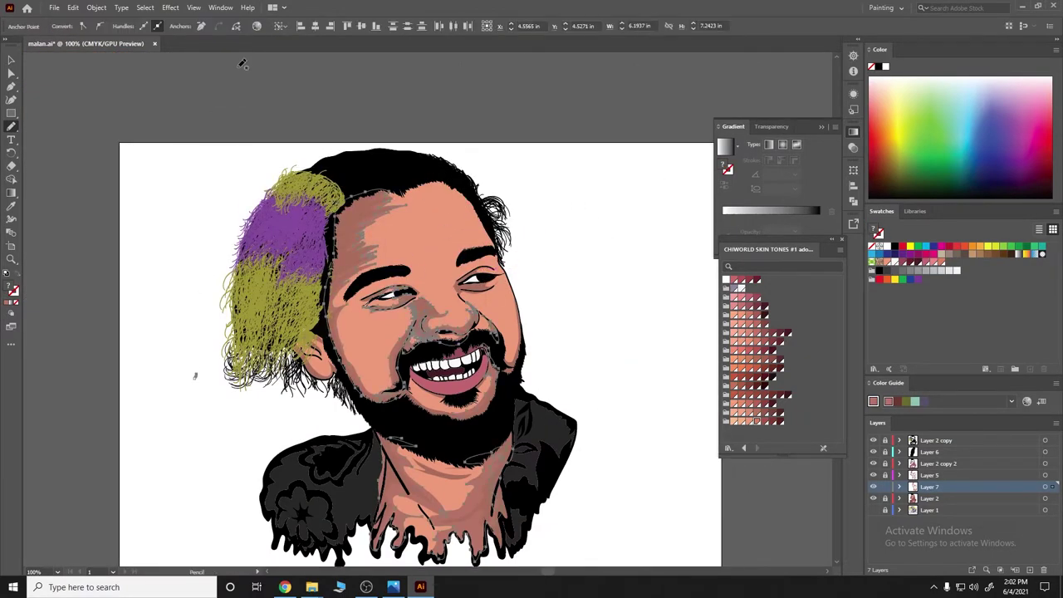
{"action": "left_click", "coordinate": [11, 304]}
{"action": "key", "text": "ctrl+shift+a"}
{"action": "key", "text": "ctrl+equal"}
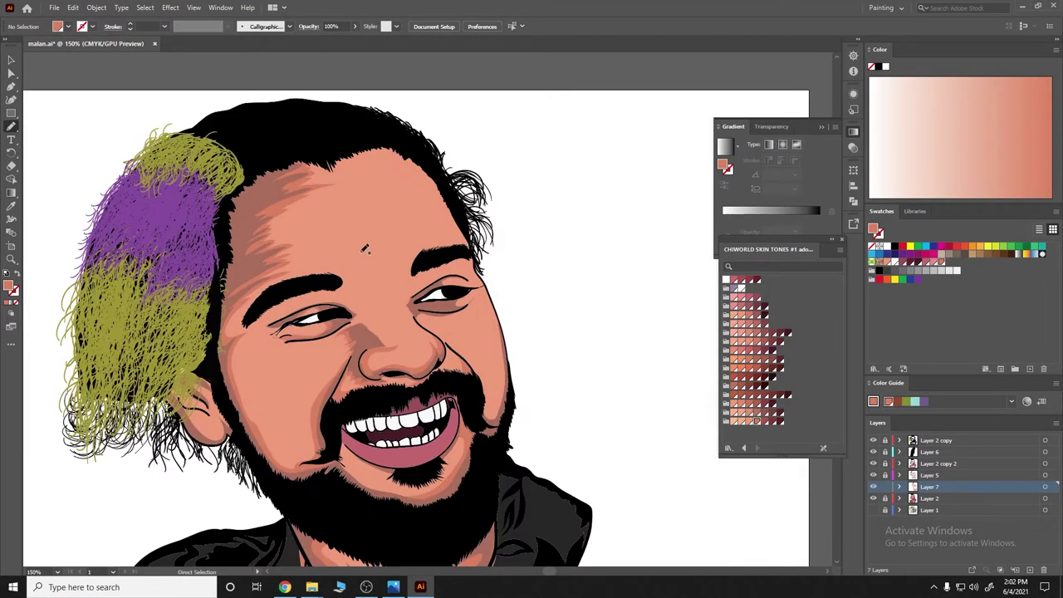
Fill the face's left-side shadow path with C9745D and check it at different zooms
{"action": "key", "text": "ctrl+z"}
{"action": "double_click", "coordinate": [11, 287]}
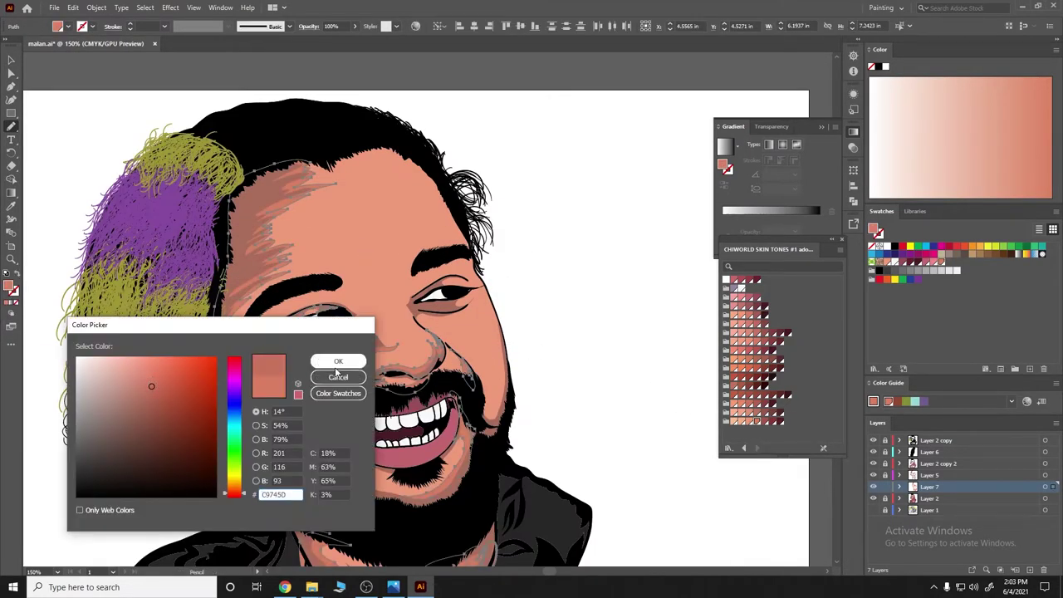
{"action": "key", "text": "Return"}
{"action": "key", "text": "ctrl+shift+a"}
{"action": "key", "text": "ctrl+minus"}
{"action": "key", "text": "ctrl+equal"}
{"action": "key", "text": "ctrl+minus"}
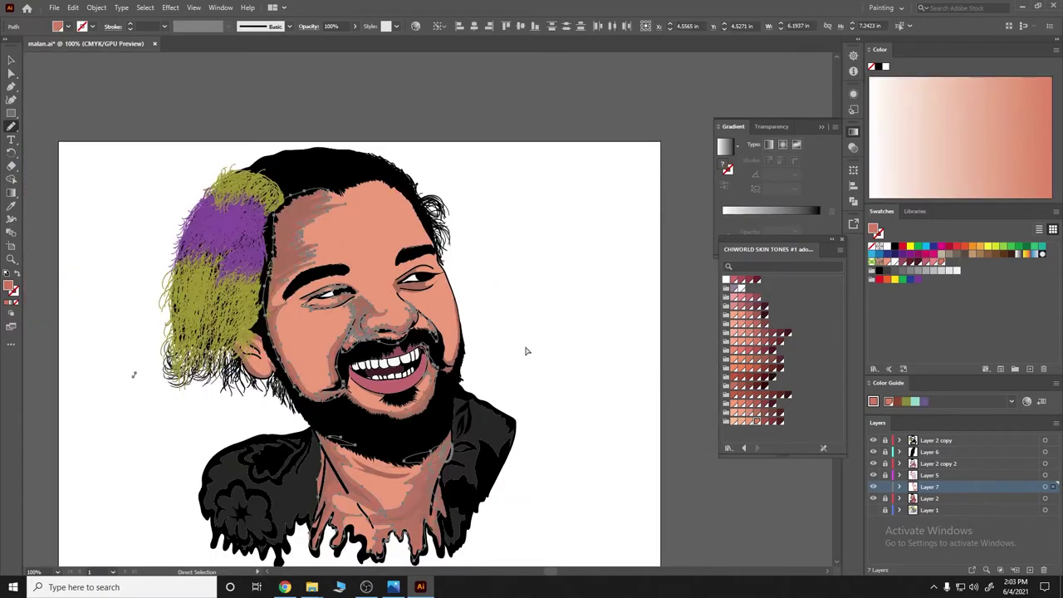
{"action": "key", "text": "ctrl+equal"}
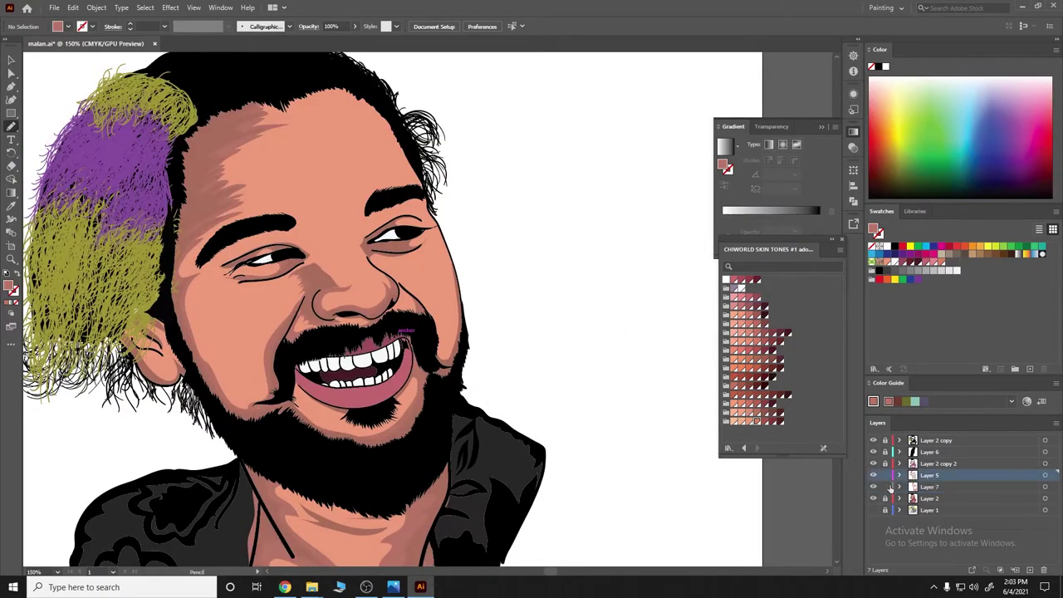
Draw a shadow stroke over the nose bridge at 200% zoom, then deselect it
{"action": "key", "text": "ctrl+equal"}
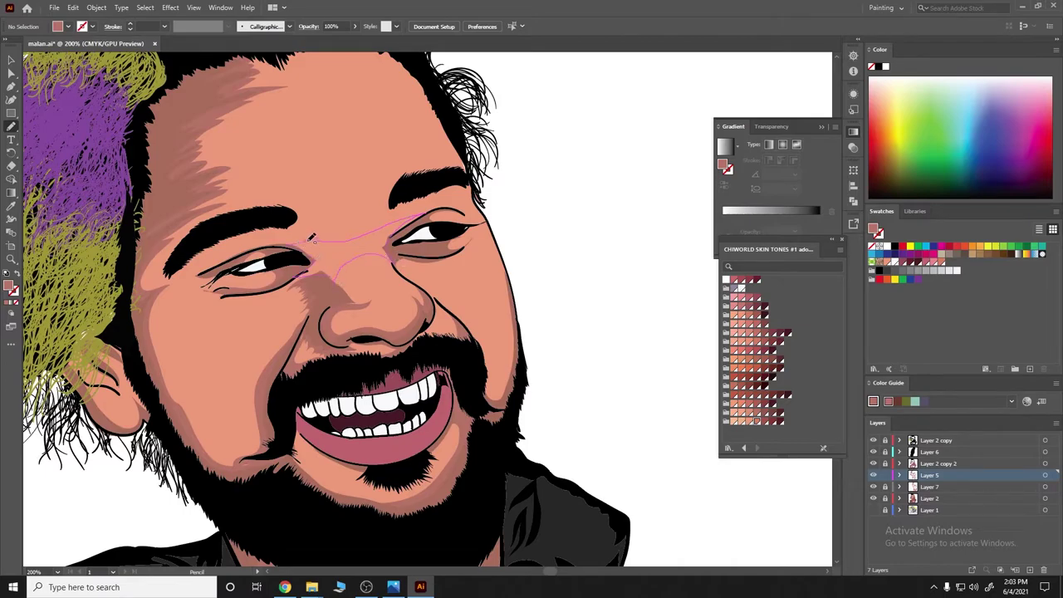
{"action": "left_click_drag", "start_coordinate": [311, 238], "coordinate": [303, 241]}
{"action": "key", "text": "i"}
{"action": "key", "text": "ctrl+shift+a"}
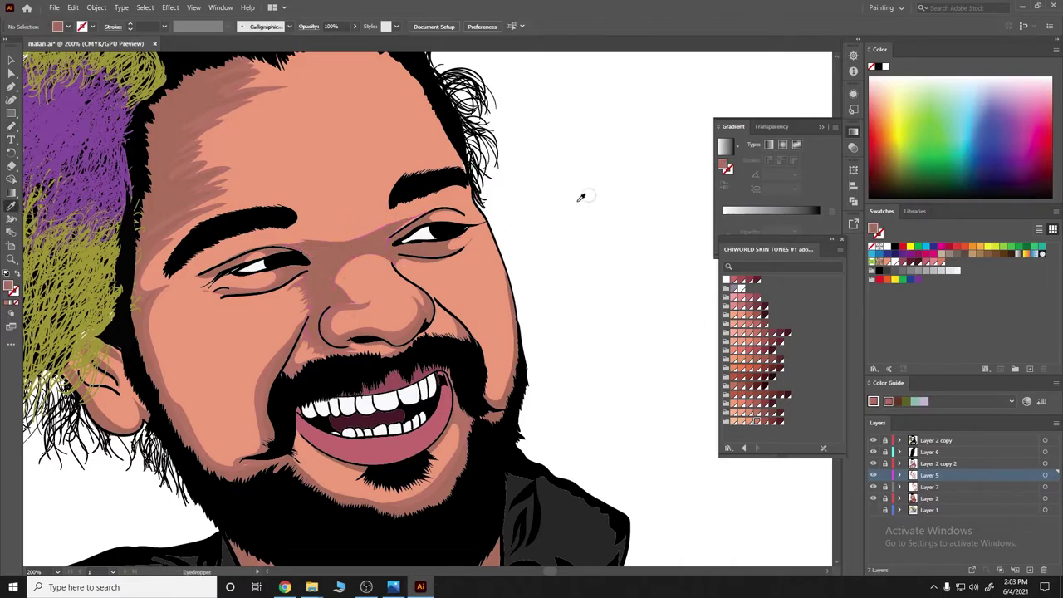
{"action": "key", "text": "ctrl+1"}
{"action": "key", "text": "n"}
Draw a shadow along the brow fold at 300% zoom and check the whole artboard
{"action": "key", "text": "ctrl+equal"}
{"action": "key", "text": "ctrl+equal"}
{"action": "key", "text": "ctrl+equal"}
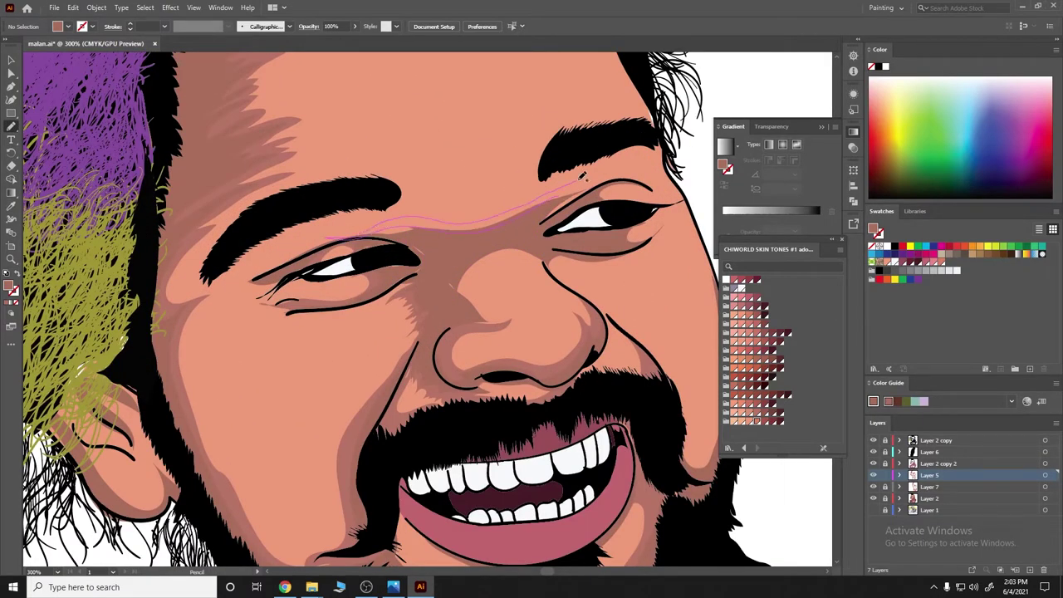
{"action": "left_click_drag", "start_coordinate": [657, 185], "coordinate": [661, 187]}
{"action": "key", "text": "ctrl+1"}
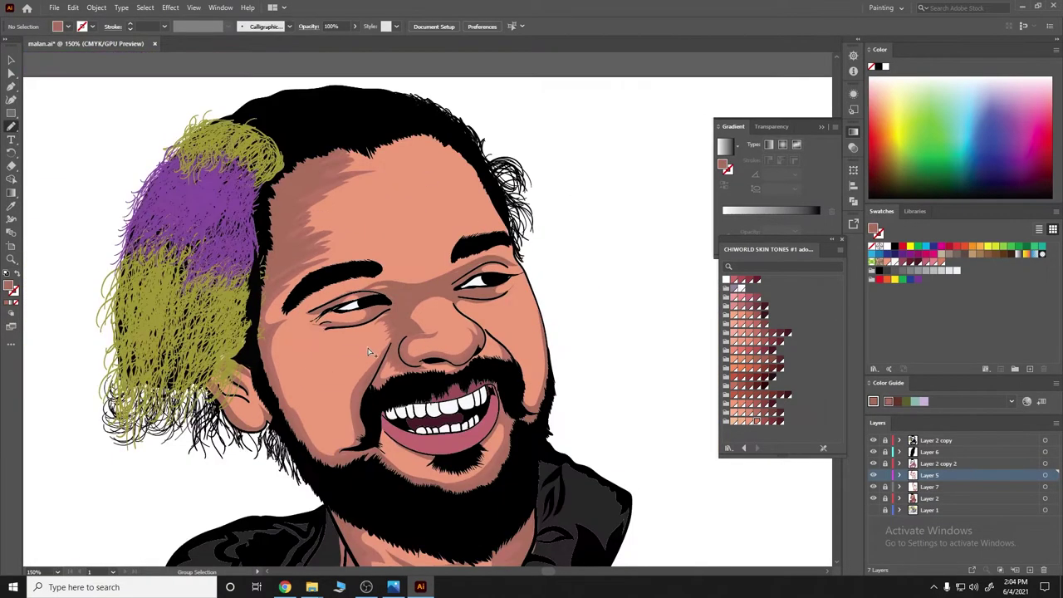
{"action": "key", "text": "ctrl+equal"}
{"action": "key", "text": "ctrl+equal"}
{"action": "key", "text": "ctrl+equal"}
{"action": "key", "text": "ctrl+0"}
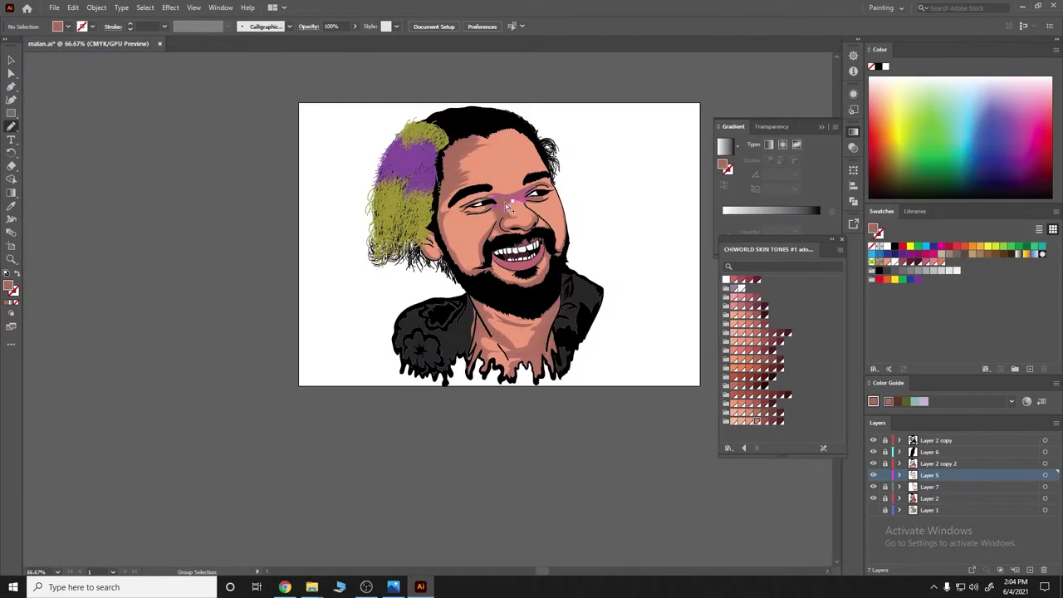
{"action": "scroll", "coordinate": [498, 249], "scroll_direction": "up", "scroll_amount": 1}
Try a darker forehead shadow stroke at 150%, undo it, and deselect the path
{"action": "key", "text": "ctrl+equal"}
{"action": "key", "text": "ctrl+equal"}
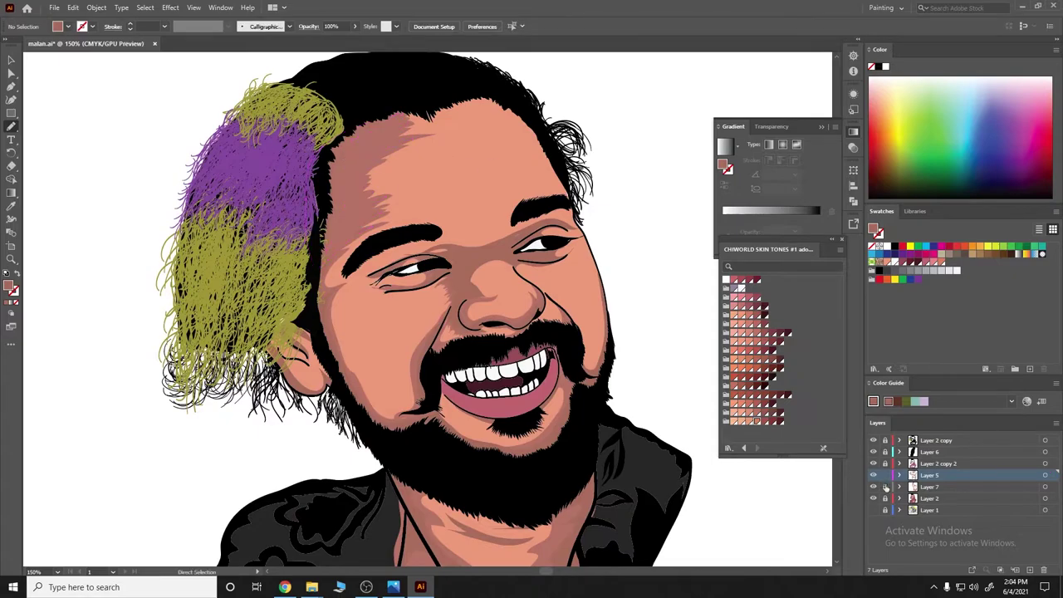
{"action": "left_click", "coordinate": [405, 186], "text": "ctrl"}
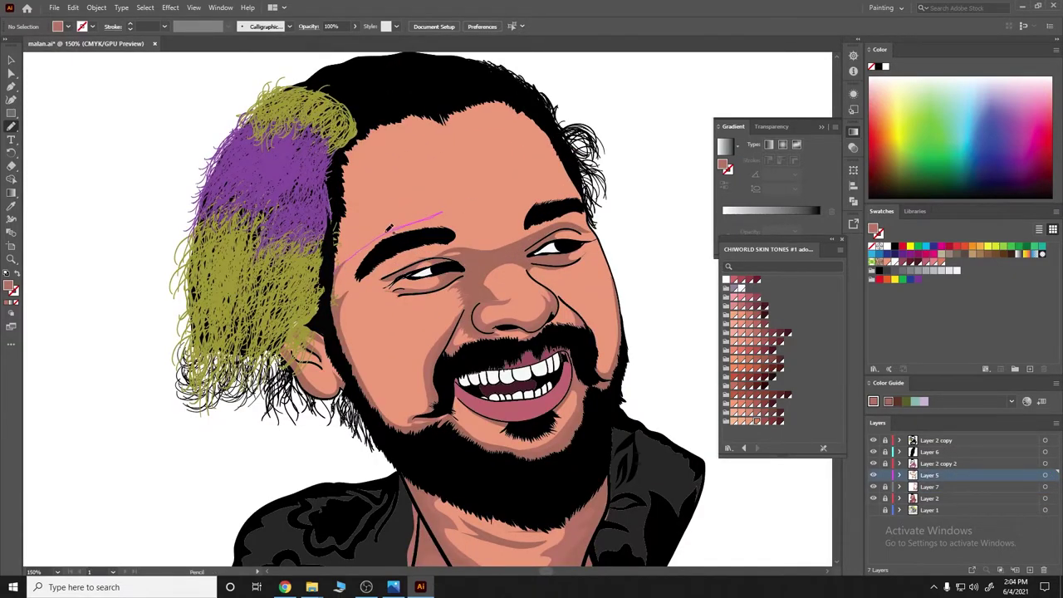
{"action": "left_click_drag", "start_coordinate": [447, 123], "coordinate": [332, 259]}
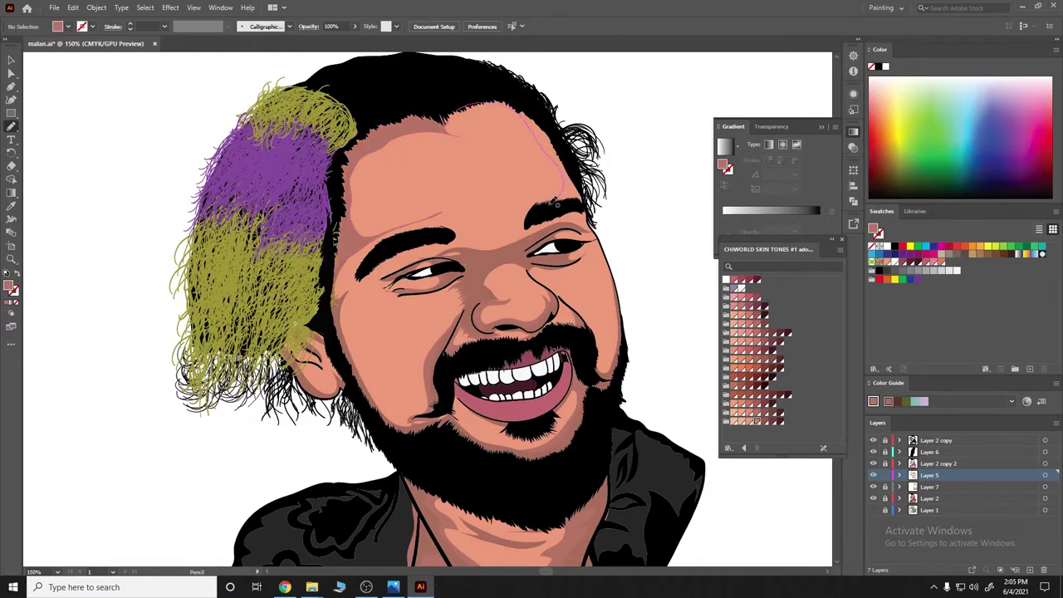
{"action": "key", "text": "ctrl+z"}
{"action": "key", "text": "ctrl+z"}
{"action": "key", "text": "ctrl+shift+a"}
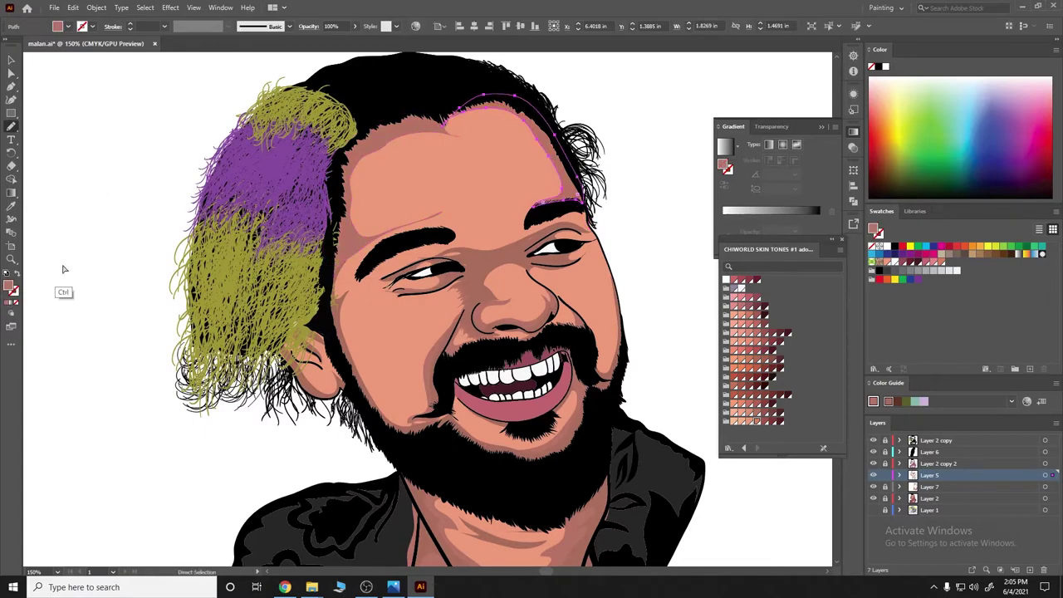
{"action": "key", "text": "ctrl+minus"}
Start a small shadow stroke on the forehead while scrolling around the face
{"action": "scroll", "coordinate": [420, 312], "scroll_direction": "down", "scroll_amount": 2}
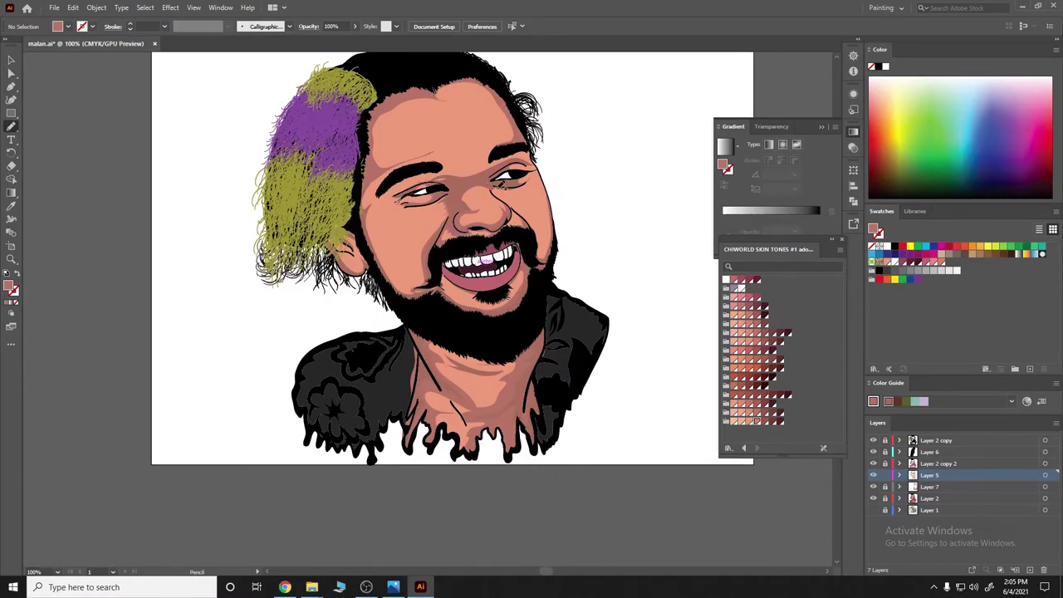
{"action": "scroll", "coordinate": [501, 186], "scroll_direction": "down", "scroll_amount": 1}
{"action": "scroll", "coordinate": [573, 224], "scroll_direction": "down", "scroll_amount": 1}
{"action": "scroll", "coordinate": [573, 204], "scroll_direction": "down", "scroll_amount": 1}
{"action": "scroll", "coordinate": [525, 166], "scroll_direction": "up", "scroll_amount": 3}
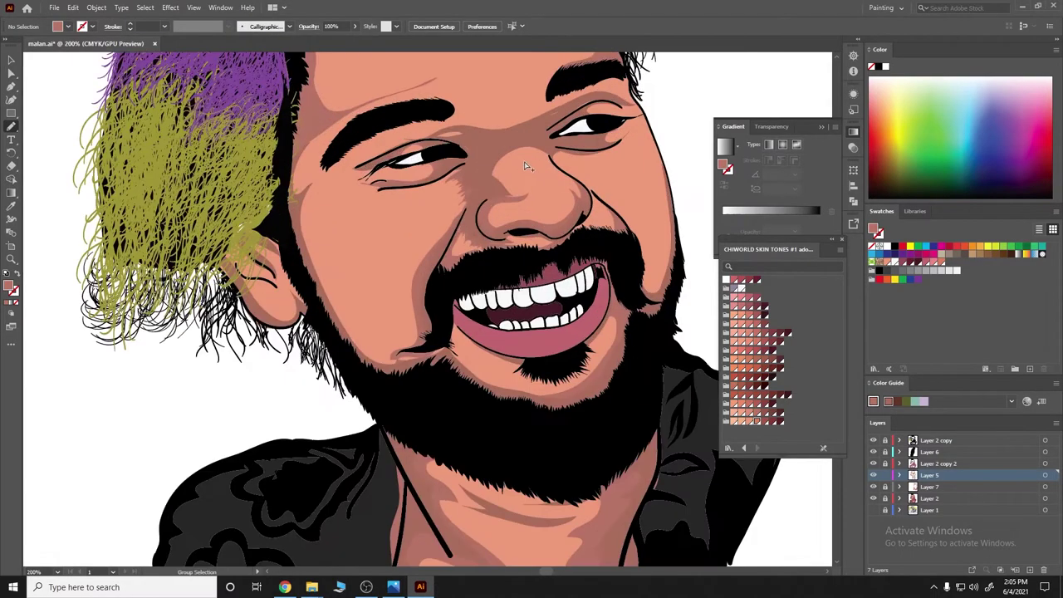
{"action": "scroll", "coordinate": [525, 166], "scroll_direction": "up", "scroll_amount": 1}
{"action": "scroll", "coordinate": [465, 200], "scroll_direction": "down", "scroll_amount": 1}
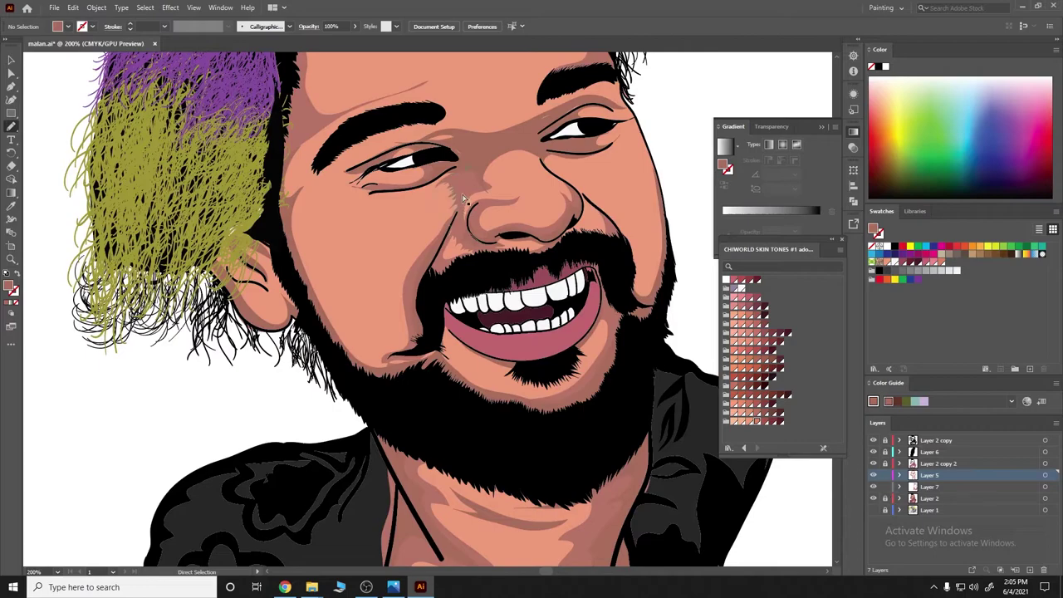
{"action": "left_click_drag", "start_coordinate": [485, 172], "coordinate": [496, 169]}
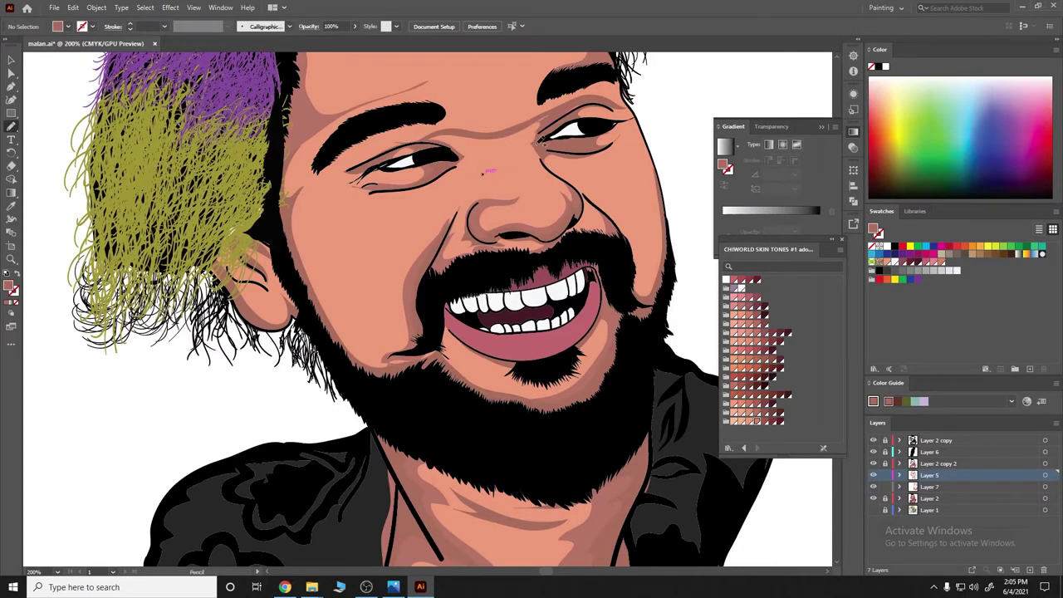
{"action": "scroll", "coordinate": [485, 172], "scroll_direction": "down", "scroll_amount": 2}
{"action": "scroll", "coordinate": [530, 156], "scroll_direction": "up", "scroll_amount": 1}
{"action": "scroll", "coordinate": [581, 148], "scroll_direction": "down", "scroll_amount": 2}
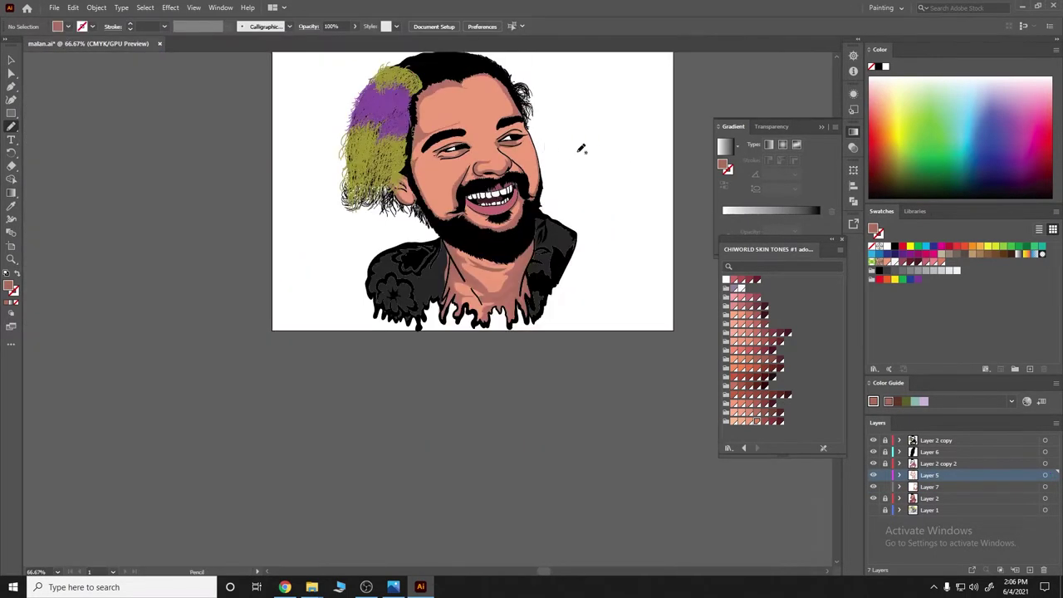
{"action": "scroll", "coordinate": [581, 148], "scroll_direction": "up", "scroll_amount": 1}
{"action": "scroll", "coordinate": [581, 249], "scroll_direction": "up", "scroll_amount": 3}
Sample the Layer 5 forehead shading colour with the Eyedropper, then make Layer 7 active
{"action": "left_click", "coordinate": [929, 487]}
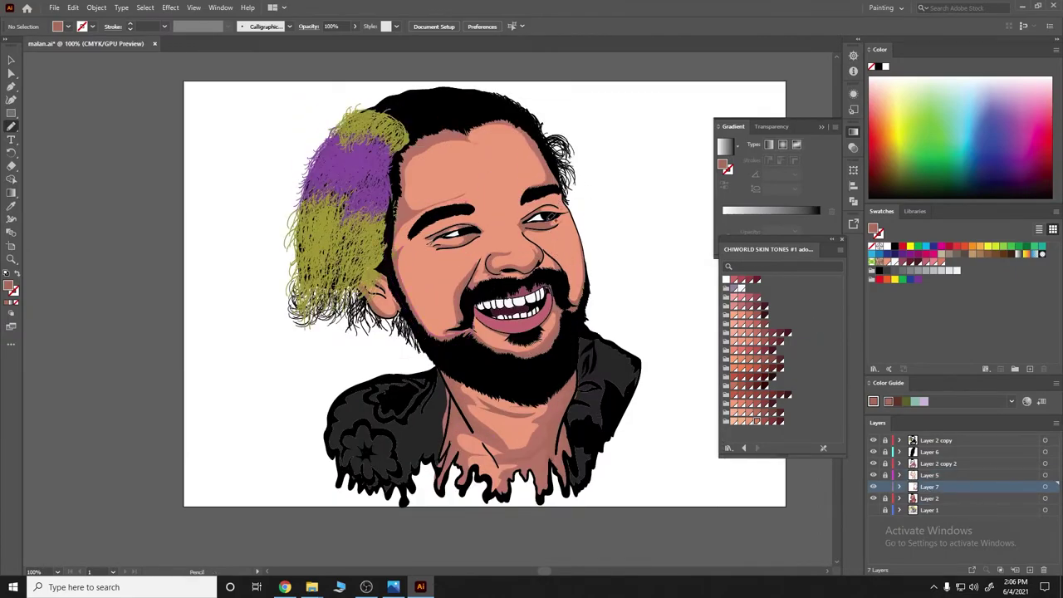
{"action": "scroll", "coordinate": [496, 182], "scroll_direction": "up", "scroll_amount": 1}
{"action": "left_click", "coordinate": [1046, 475]}
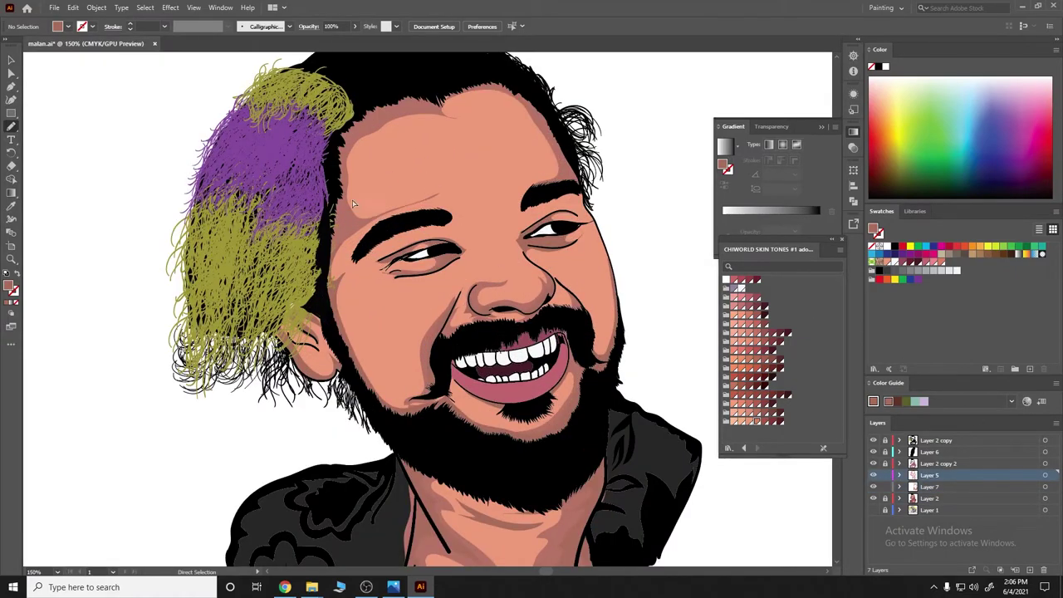
{"action": "left_click", "coordinate": [10, 208]}
{"action": "key", "text": "ctrl+shift+a"}
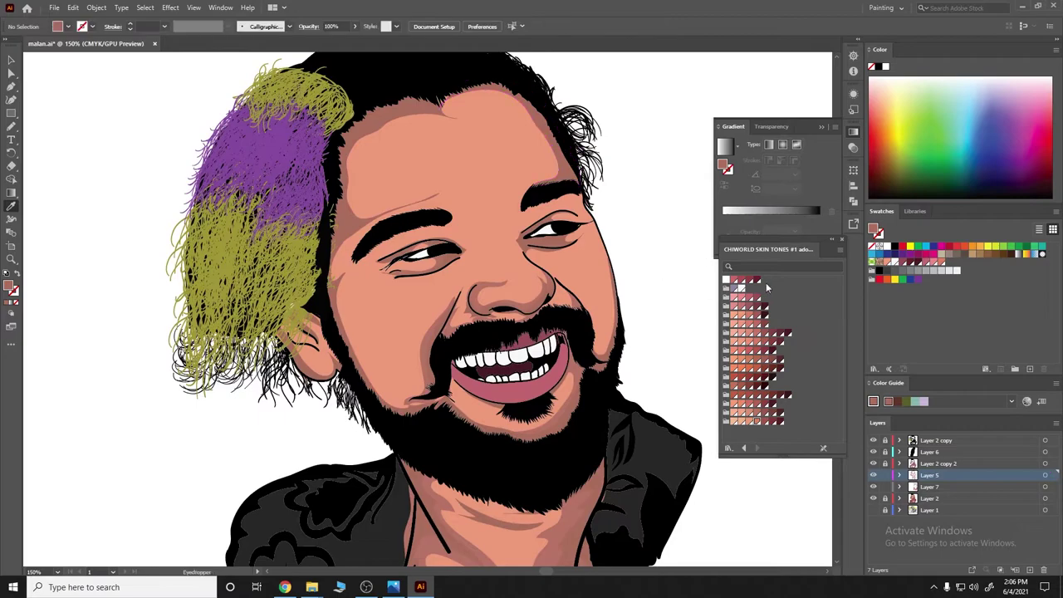
{"action": "left_click", "coordinate": [929, 487]}
{"action": "key", "text": "n"}
Draw a jawline shading shape down to the beard and give it the sampled skin fill
{"action": "left_click_drag", "start_coordinate": [566, 213], "coordinate": [519, 226]}
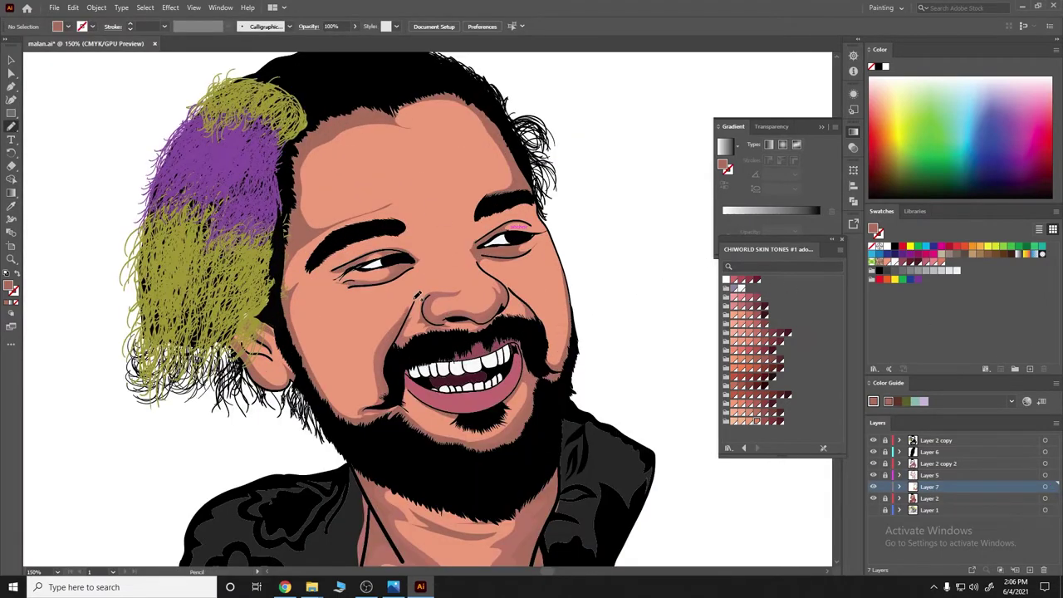
{"action": "left_click_drag", "start_coordinate": [315, 343], "coordinate": [387, 416]}
{"action": "key", "text": "i"}
{"action": "left_click", "coordinate": [432, 321]}
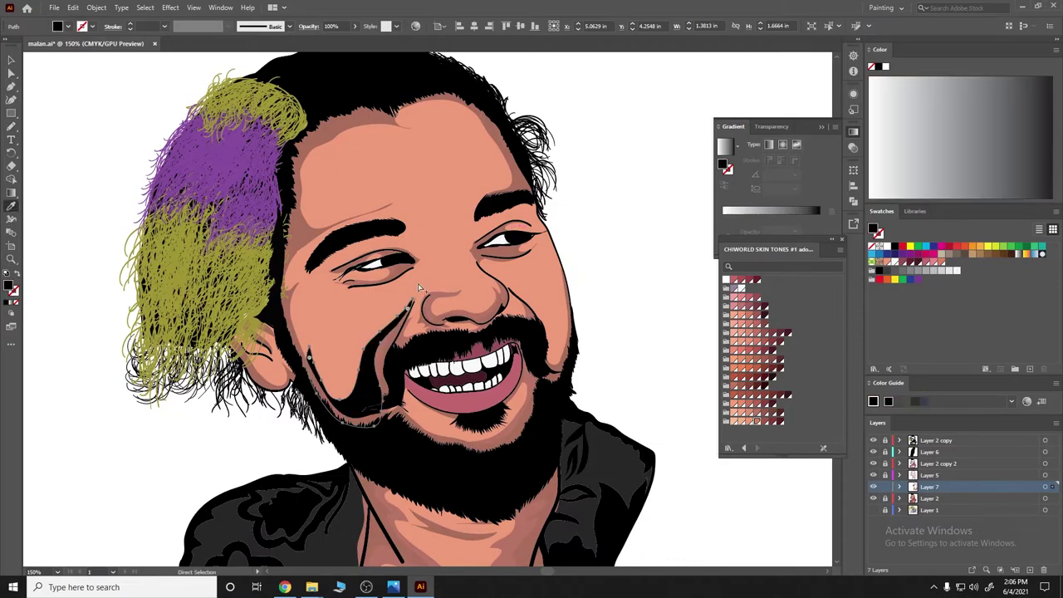
{"action": "scroll", "coordinate": [418, 283], "scroll_direction": "up", "scroll_amount": 5}
{"action": "left_click", "coordinate": [427, 321]}
{"action": "scroll", "coordinate": [426, 321], "scroll_direction": "down", "scroll_amount": 5}
{"action": "key", "text": "ctrl+shift+a"}
{"action": "left_click", "coordinate": [10, 127]}
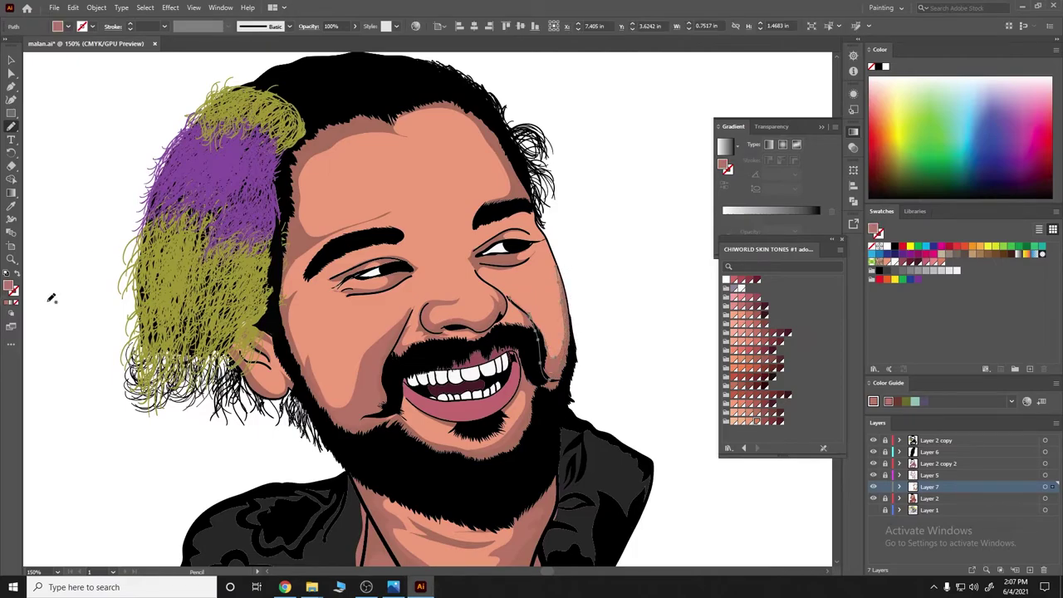
{"action": "scroll", "coordinate": [246, 268], "scroll_direction": "left", "scroll_amount": 2}
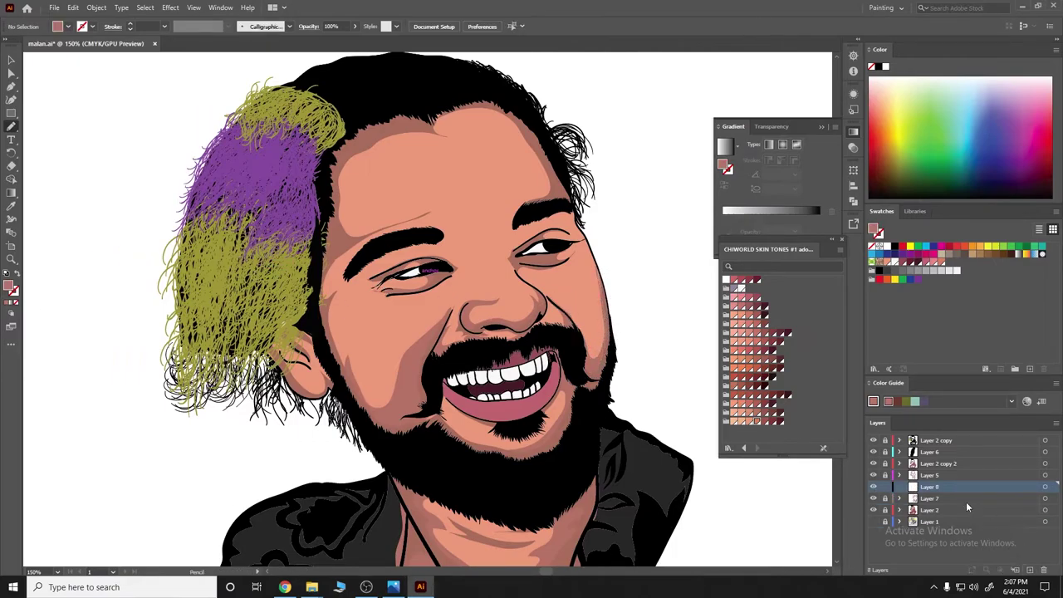
Add a new layer, then on Layer 7 draw shading over the forehead and eyebrow top
{"action": "left_click", "coordinate": [1030, 569]}
{"action": "scroll", "coordinate": [477, 283], "scroll_direction": "up", "scroll_amount": 1}
{"action": "left_click", "coordinate": [887, 489]}
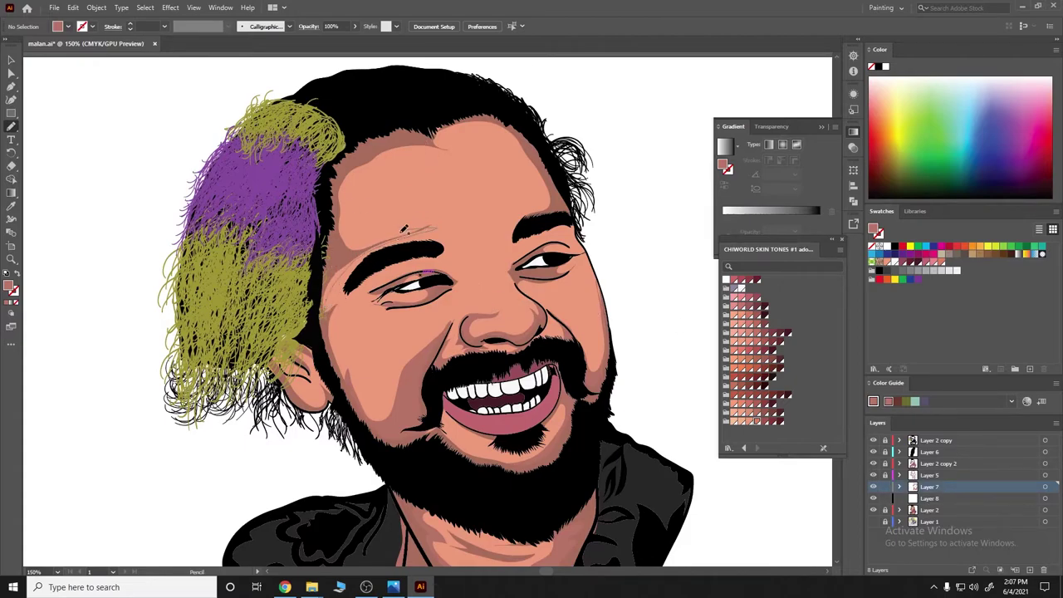
{"action": "left_click_drag", "start_coordinate": [407, 131], "coordinate": [406, 131]}
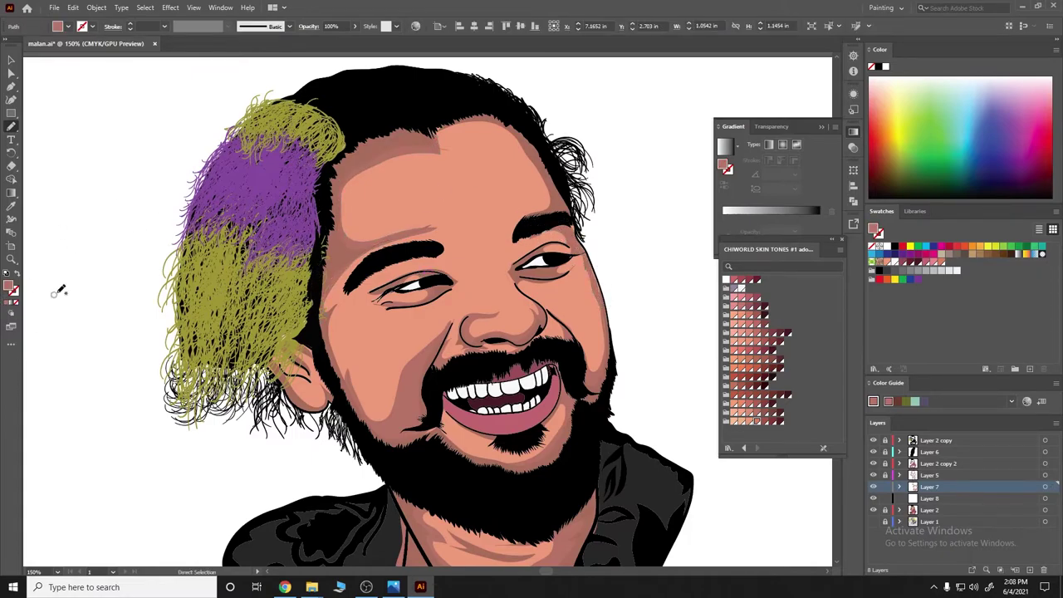
{"action": "left_click_drag", "start_coordinate": [503, 121], "coordinate": [533, 209]}
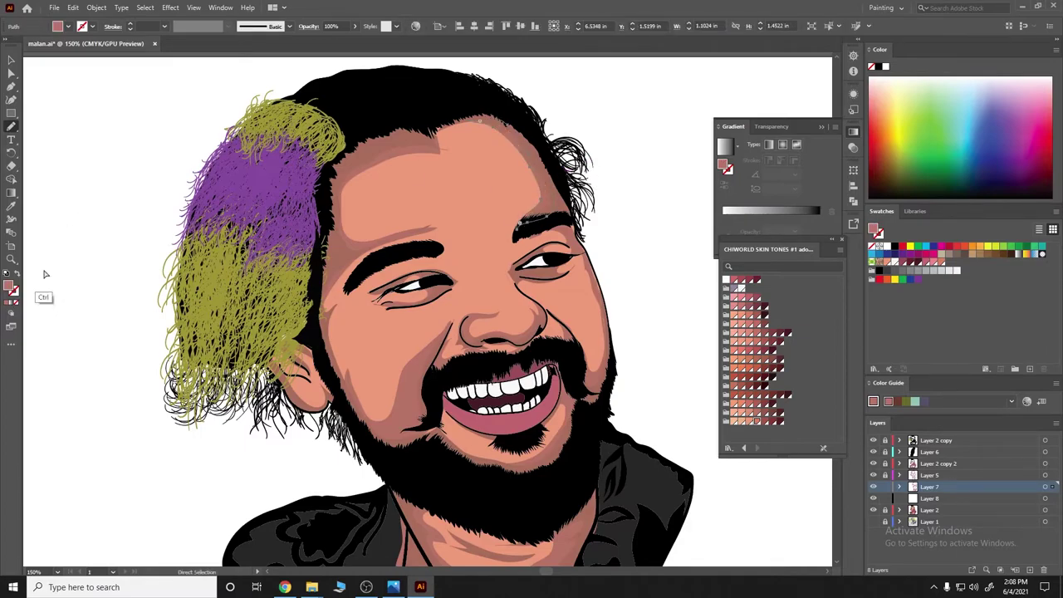
{"action": "scroll", "coordinate": [584, 226], "scroll_direction": "up", "scroll_amount": 4}
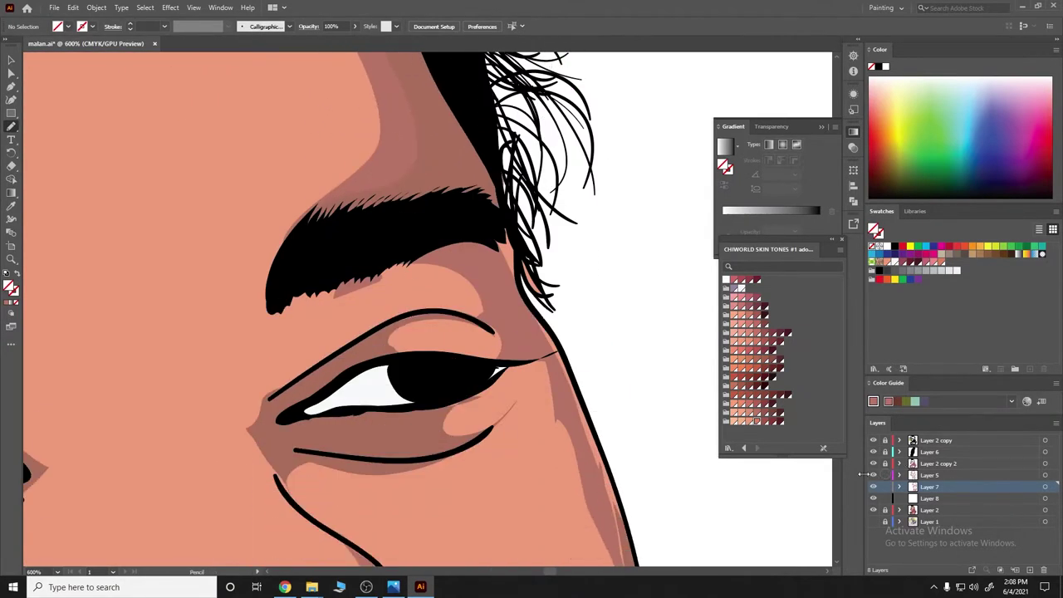
{"action": "left_click_drag", "start_coordinate": [337, 216], "coordinate": [516, 259]}
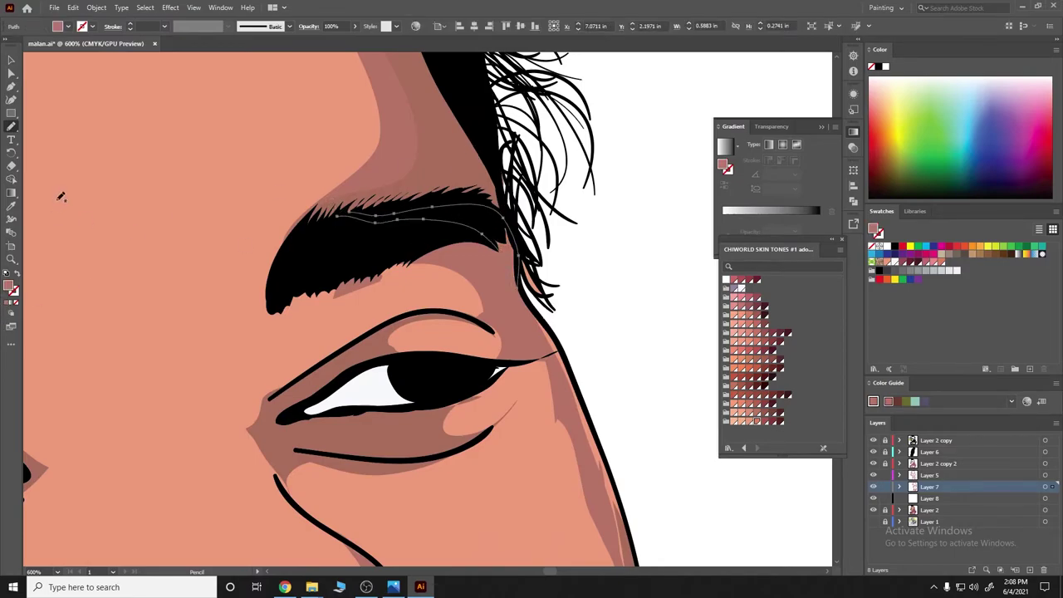
{"action": "key", "text": "ctrl+shift+a"}
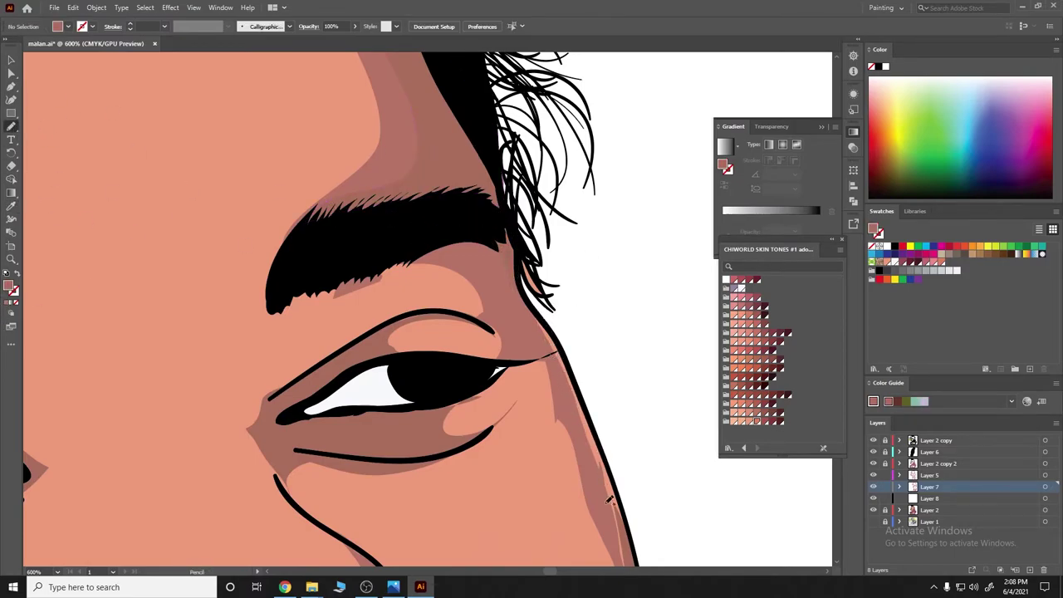
Draw a shading shape along the outer cheek edge and fill it with the sampled skin colour
{"action": "left_click_drag", "start_coordinate": [611, 501], "coordinate": [611, 467]}
{"action": "scroll", "coordinate": [536, 311], "scroll_direction": "down", "scroll_amount": 1}
{"action": "scroll", "coordinate": [651, 199], "scroll_direction": "down", "scroll_amount": 3}
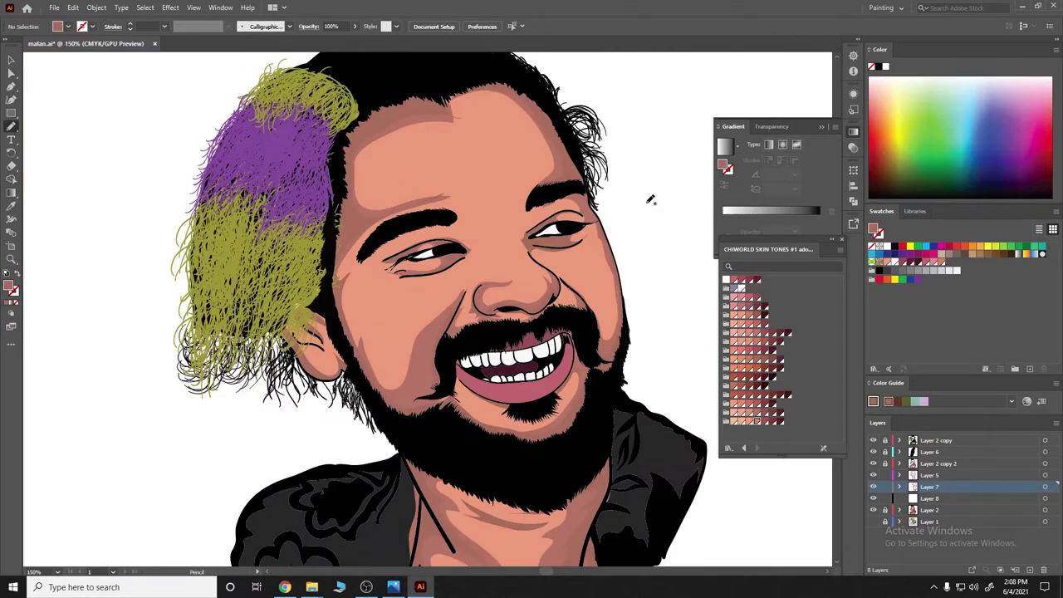
{"action": "scroll", "coordinate": [588, 217], "scroll_direction": "up", "scroll_amount": 4}
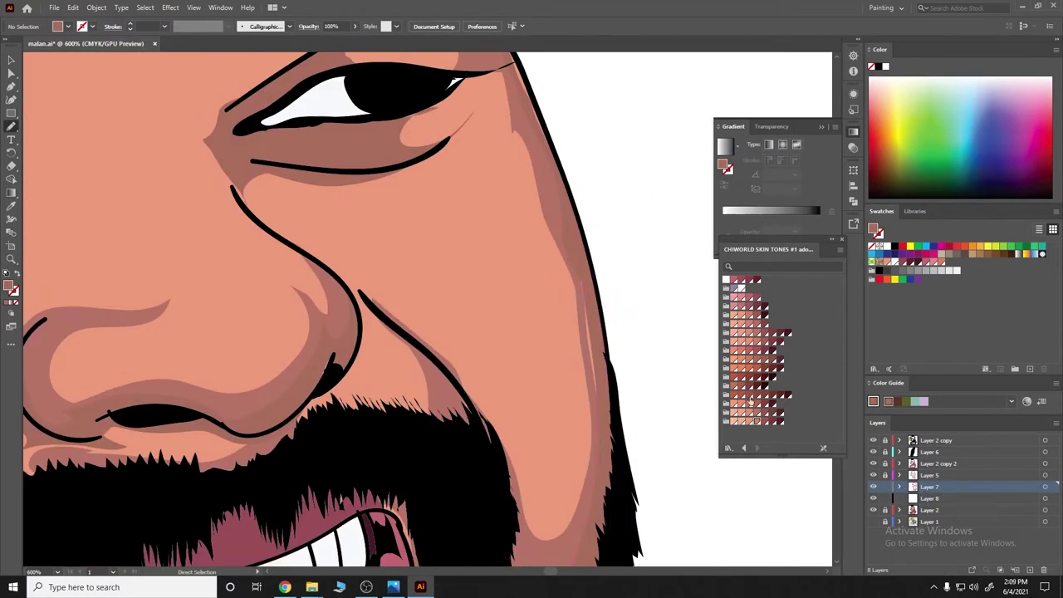
{"action": "scroll", "coordinate": [555, 283], "scroll_direction": "up", "scroll_amount": 1}
{"action": "left_click_drag", "start_coordinate": [612, 423], "coordinate": [588, 299]}
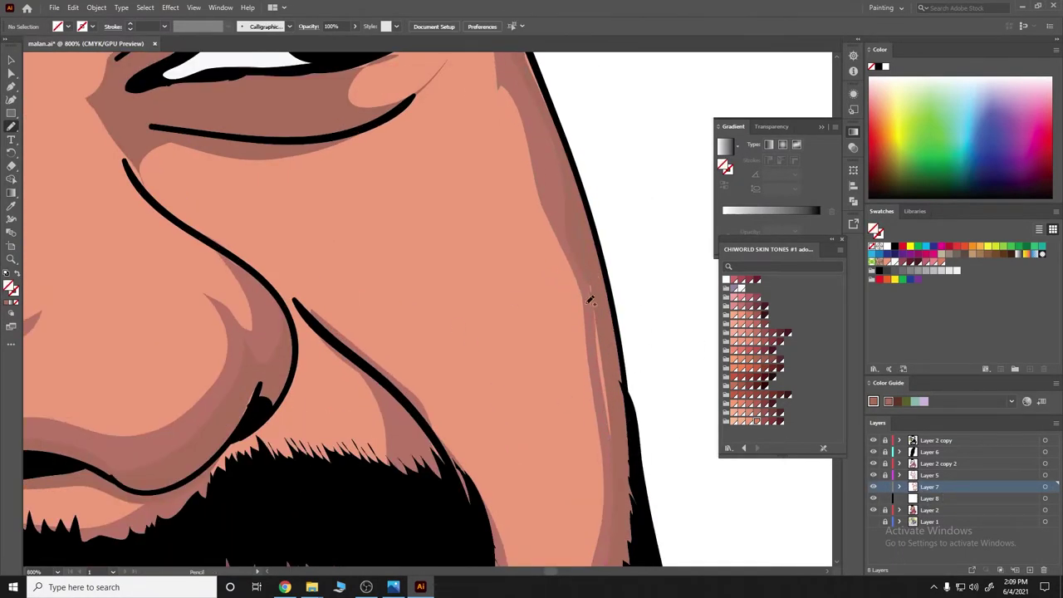
{"action": "left_click", "coordinate": [12, 208]}
{"action": "left_click", "coordinate": [568, 192]}
{"action": "key", "text": "a"}
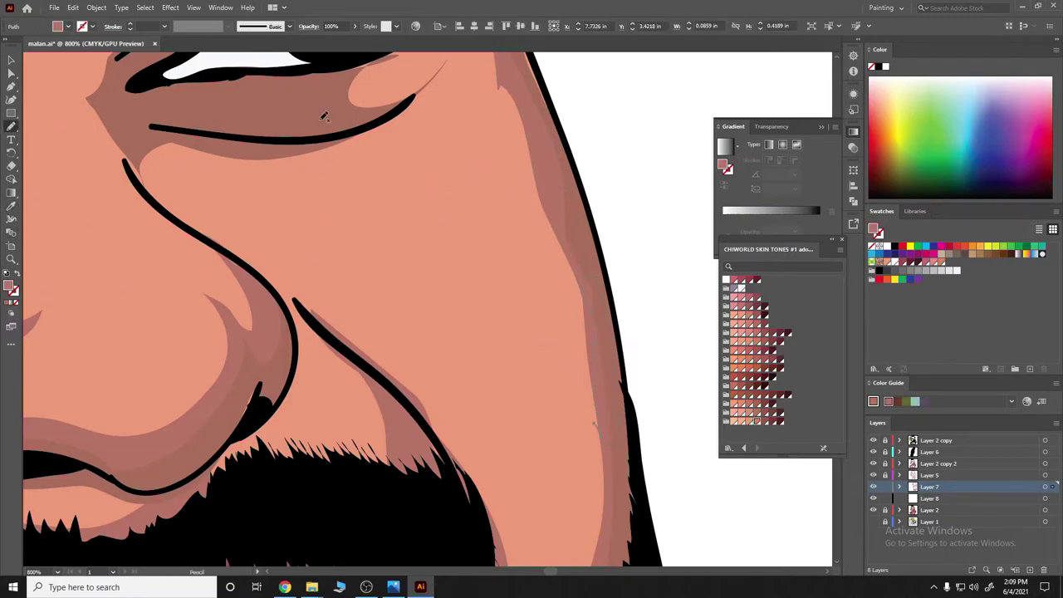
{"action": "left_click", "coordinate": [693, 235]}
{"action": "scroll", "coordinate": [693, 235], "scroll_direction": "down", "scroll_amount": 4}
{"action": "scroll", "coordinate": [581, 283], "scroll_direction": "down", "scroll_amount": 2}
On Layer 8, check the reference photo and draw a left-cheek shadow from eye to beard
{"action": "scroll", "coordinate": [581, 283], "scroll_direction": "up", "scroll_amount": 2}
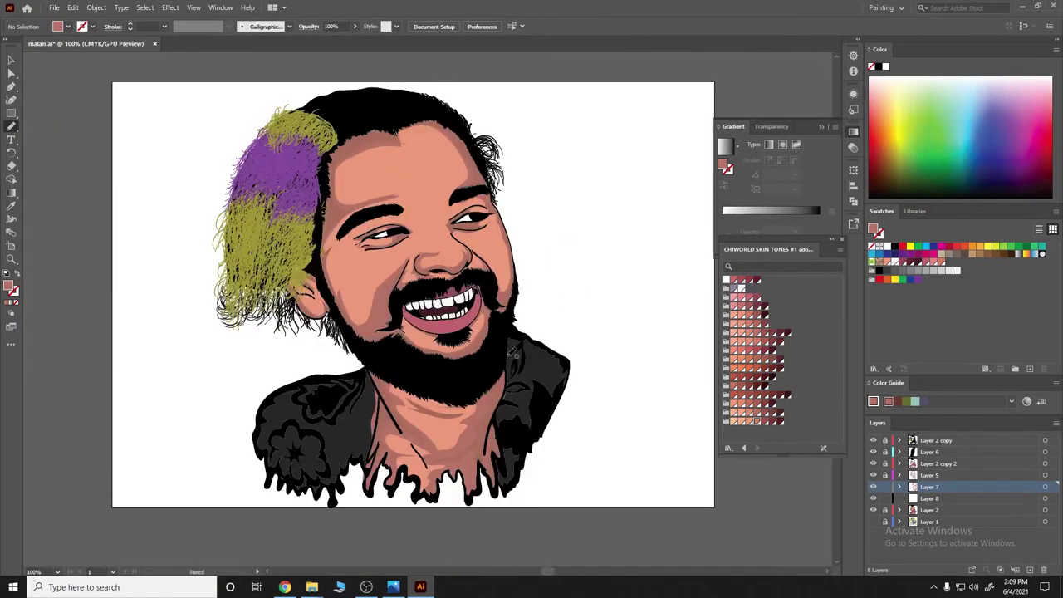
{"action": "key", "text": "alt+Tab"}
{"action": "key", "text": "alt+Tab"}
{"action": "scroll", "coordinate": [465, 274], "scroll_direction": "up", "scroll_amount": 2}
{"action": "left_click", "coordinate": [888, 499]}
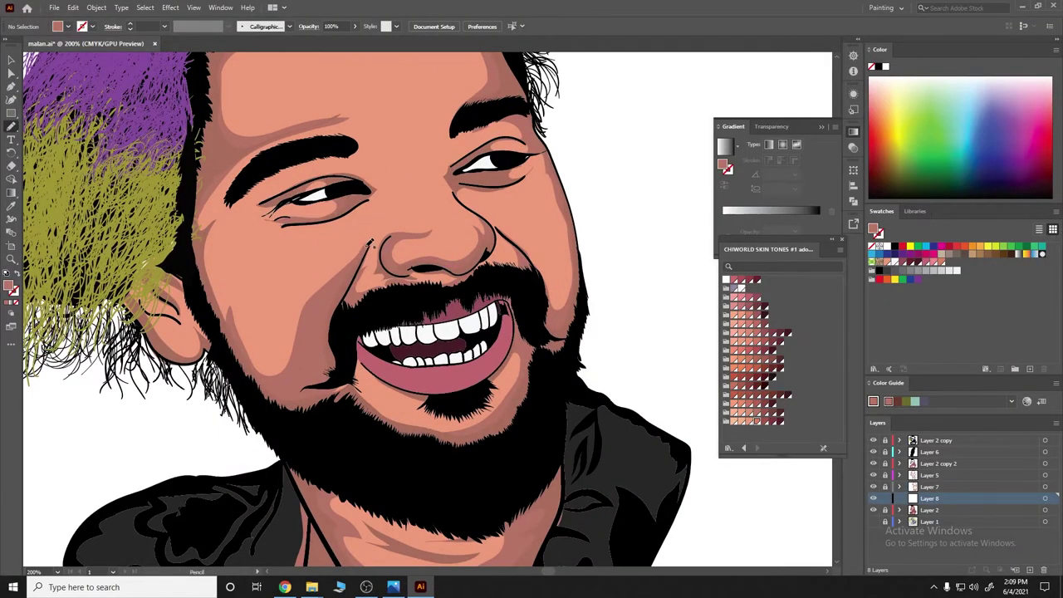
{"action": "key", "text": "alt+Tab"}
{"action": "key", "text": "alt+Tab"}
{"action": "mouse_move", "coordinate": [375, 234]}
{"action": "left_mouse_down"}
{"action": "mouse_move", "coordinate": [271, 314]}
{"action": "mouse_move", "coordinate": [257, 254]}
{"action": "mouse_move", "coordinate": [244, 288]}
{"action": "left_mouse_up"}
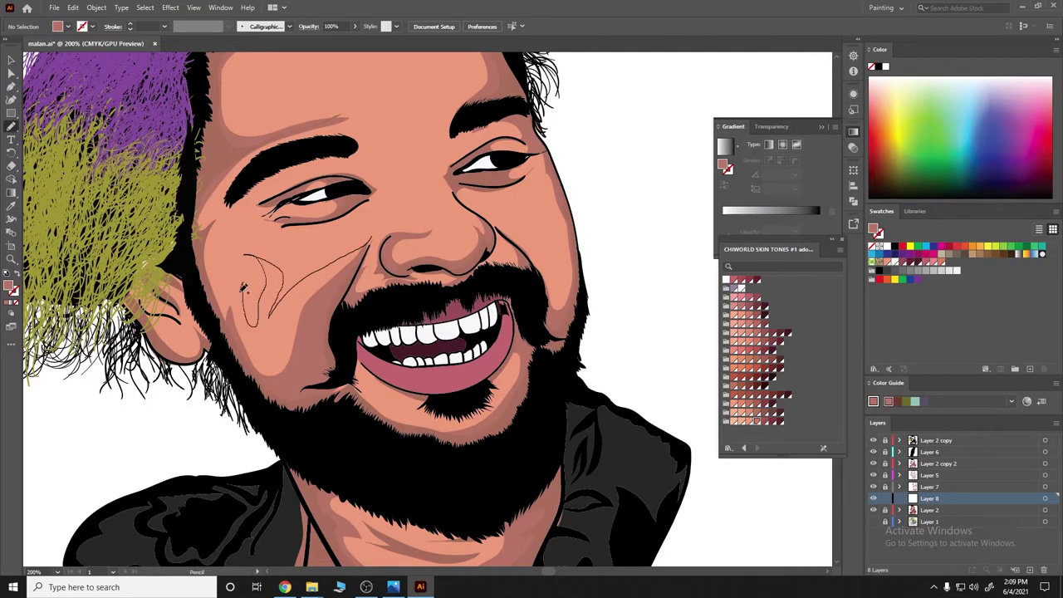
{"action": "left_click_drag", "start_coordinate": [235, 223], "coordinate": [349, 283]}
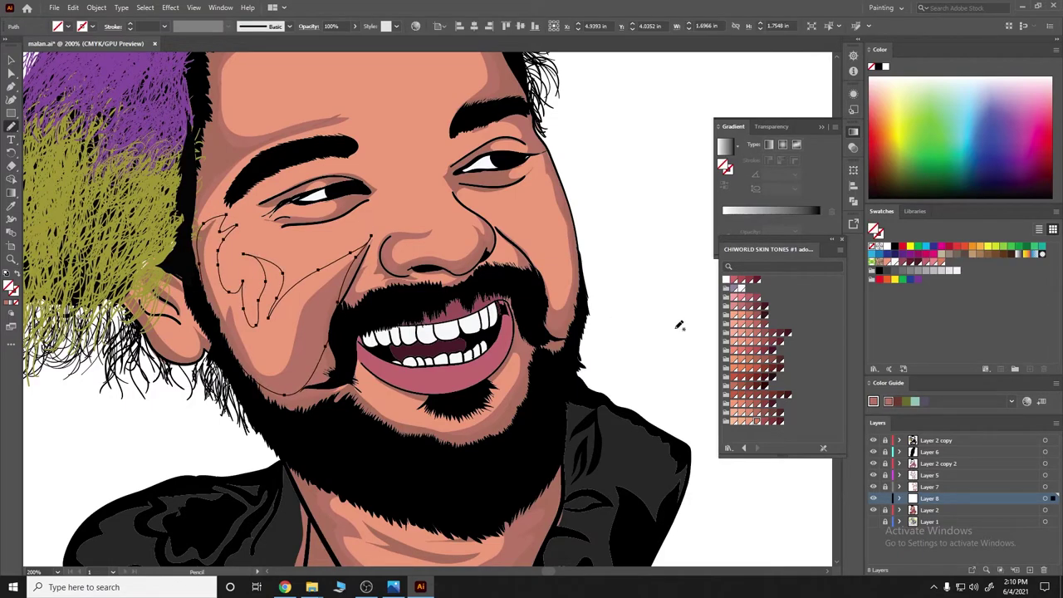
Fill the cheek shadow with a salmon skin tone via the colour picker, then deselect
{"action": "left_click", "coordinate": [9, 304]}
{"action": "double_click", "coordinate": [9, 285]}
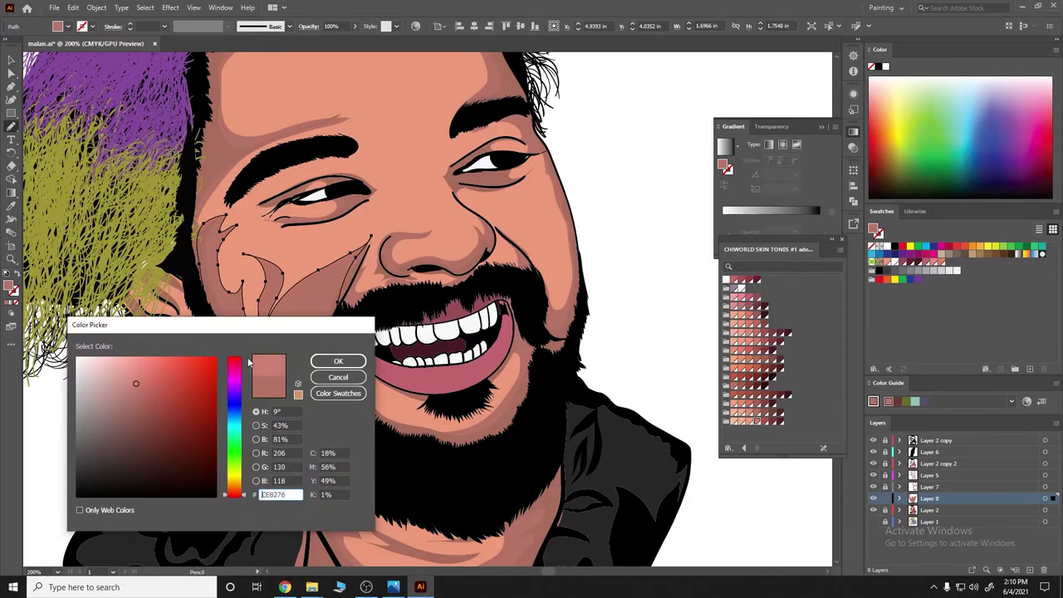
{"action": "left_click", "coordinate": [339, 360]}
{"action": "left_click", "coordinate": [751, 422]}
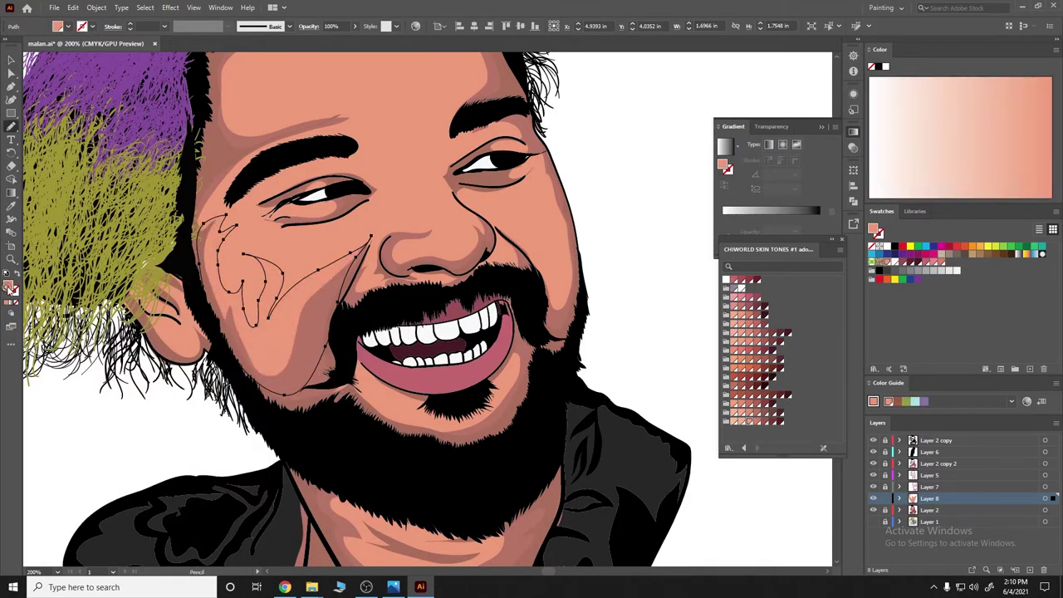
{"action": "double_click", "coordinate": [9, 286]}
{"action": "left_click", "coordinate": [338, 361]}
{"action": "key", "text": "ctrl+shift+a"}
Zoom out to the whole artwork and draw a filled shading shape over the left cheek
{"action": "key", "text": "ctrl+0"}
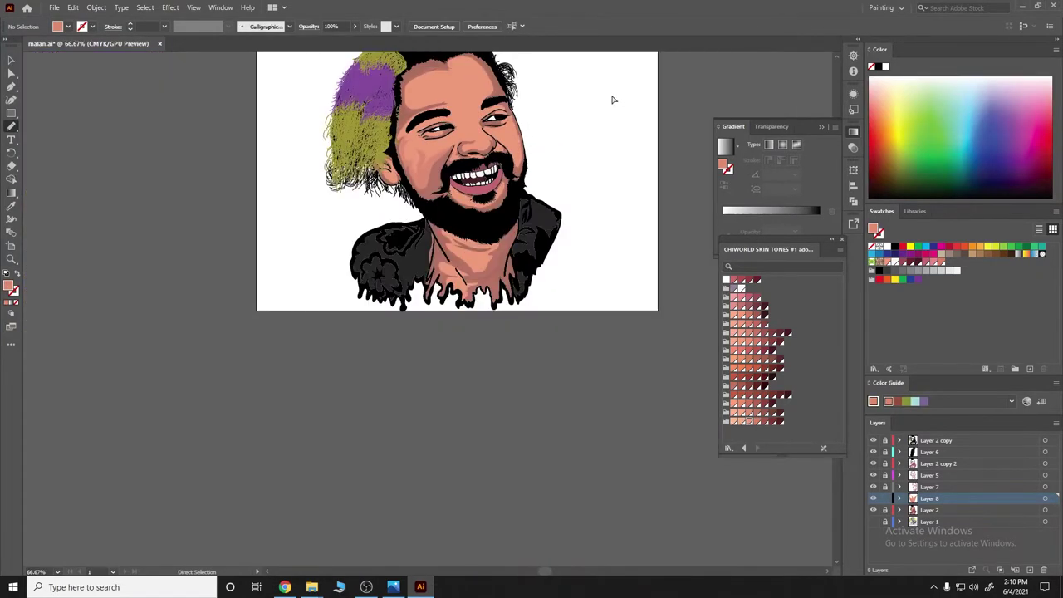
{"action": "scroll", "coordinate": [482, 83], "scroll_direction": "up", "scroll_amount": 3}
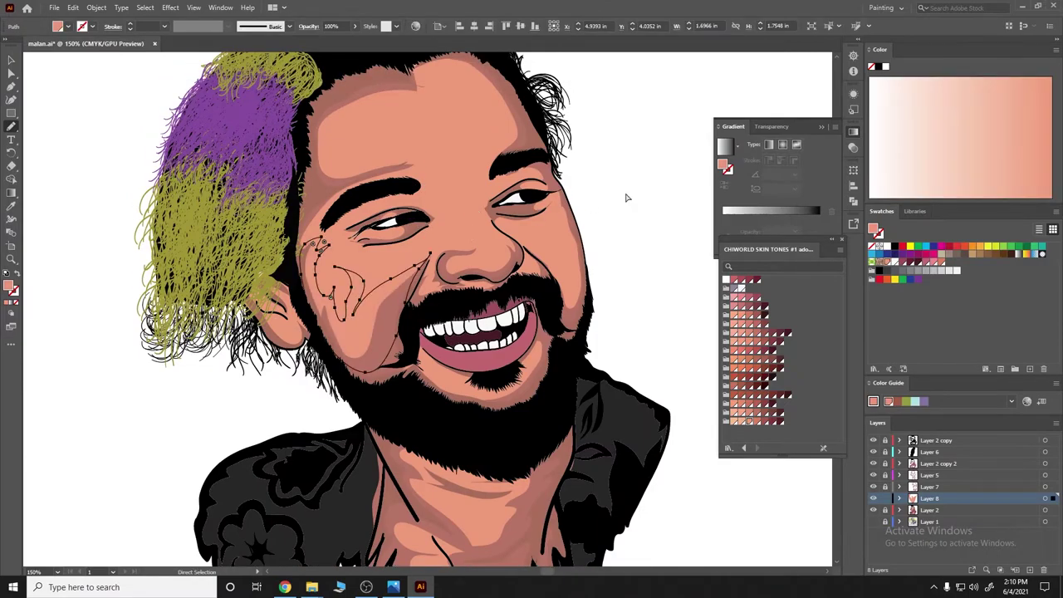
{"action": "left_click_drag", "start_coordinate": [434, 262], "coordinate": [427, 259]}
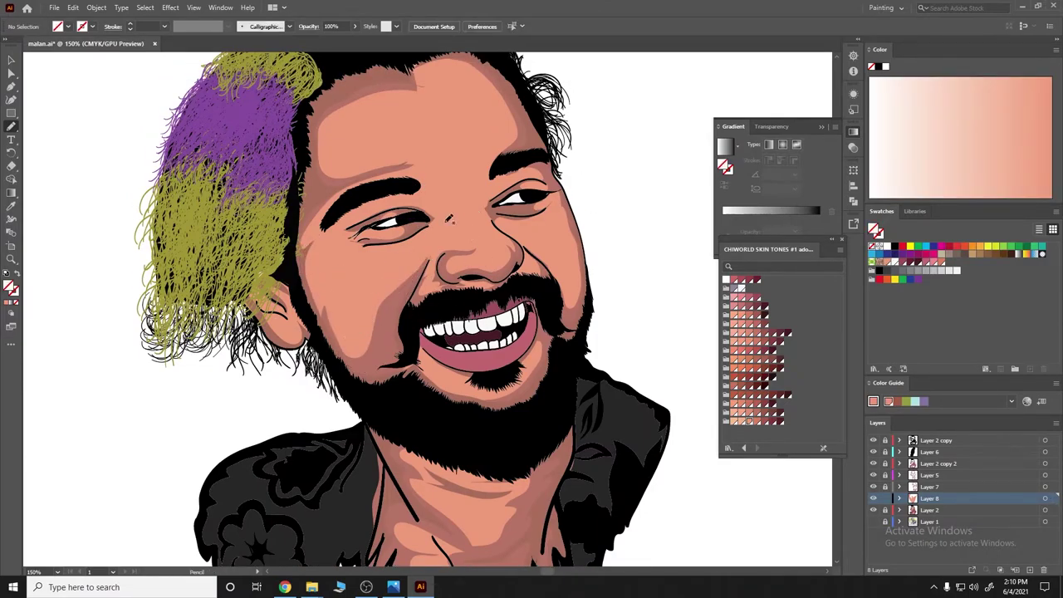
{"action": "left_click", "coordinate": [450, 285], "text": "ctrl"}
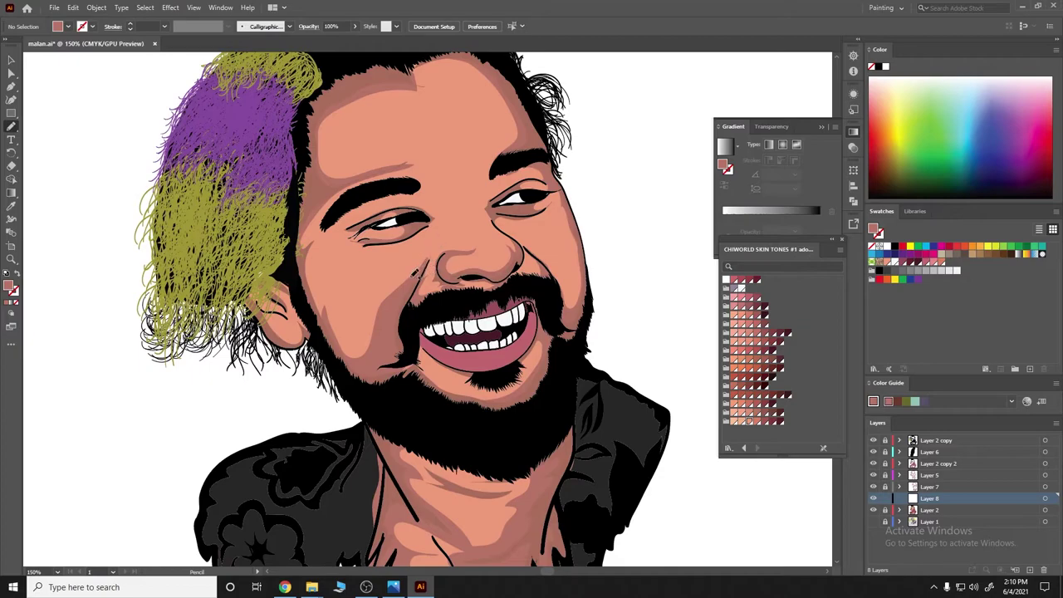
Add darker skin-tone shadows along the top of the nose and from nose toward eye
{"action": "mouse_move", "coordinate": [480, 248]}
{"action": "left_mouse_down"}
{"action": "mouse_move", "coordinate": [434, 252]}
{"action": "mouse_move", "coordinate": [479, 249]}
{"action": "left_mouse_up"}
{"action": "left_click", "coordinate": [744, 365]}
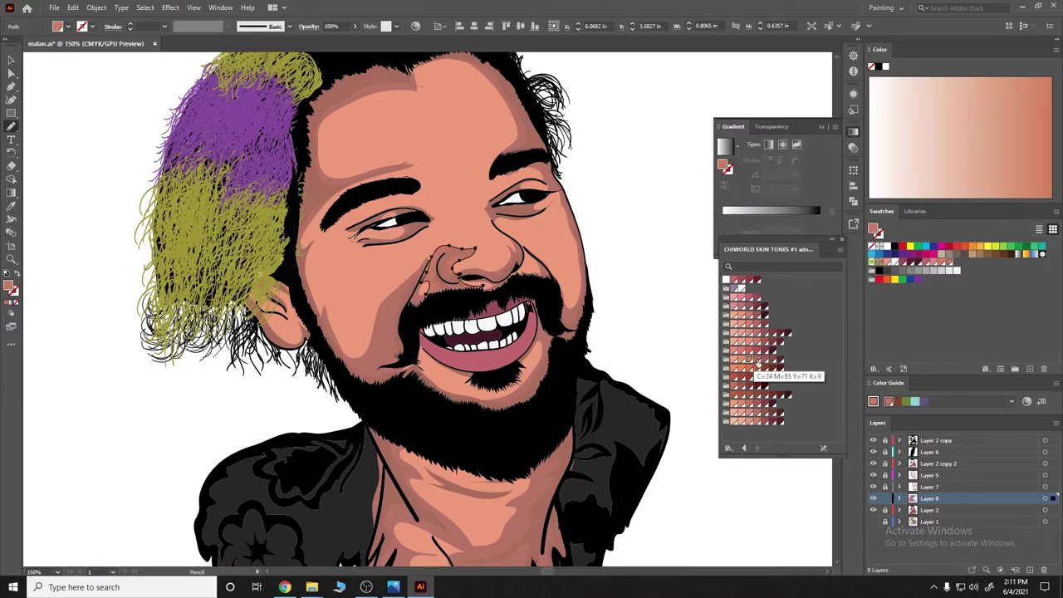
{"action": "left_click", "coordinate": [741, 328]}
{"action": "left_click", "coordinate": [490, 243], "text": "ctrl"}
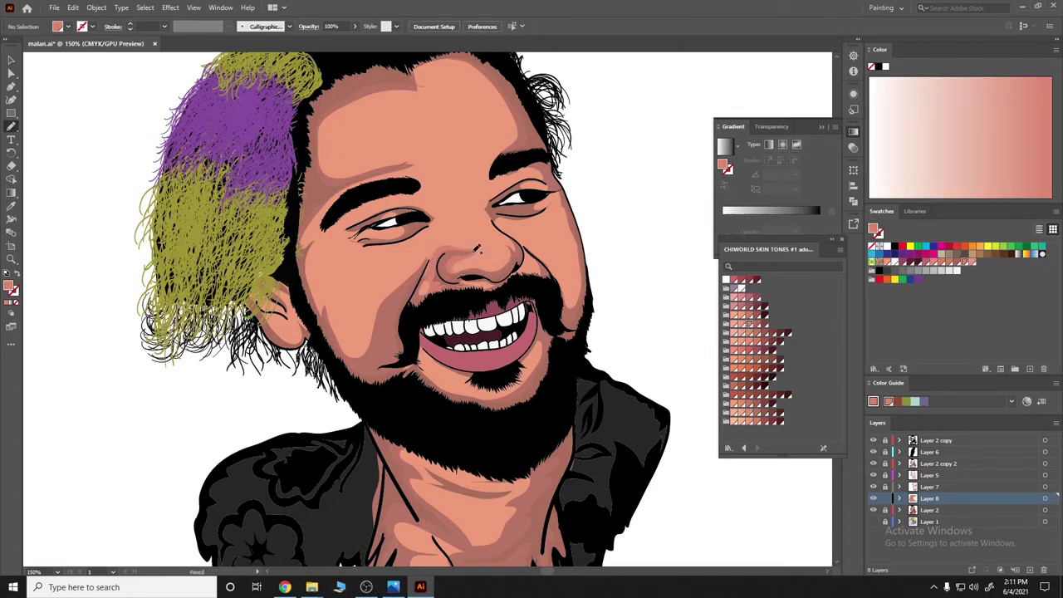
{"action": "left_click_drag", "start_coordinate": [478, 249], "coordinate": [424, 276]}
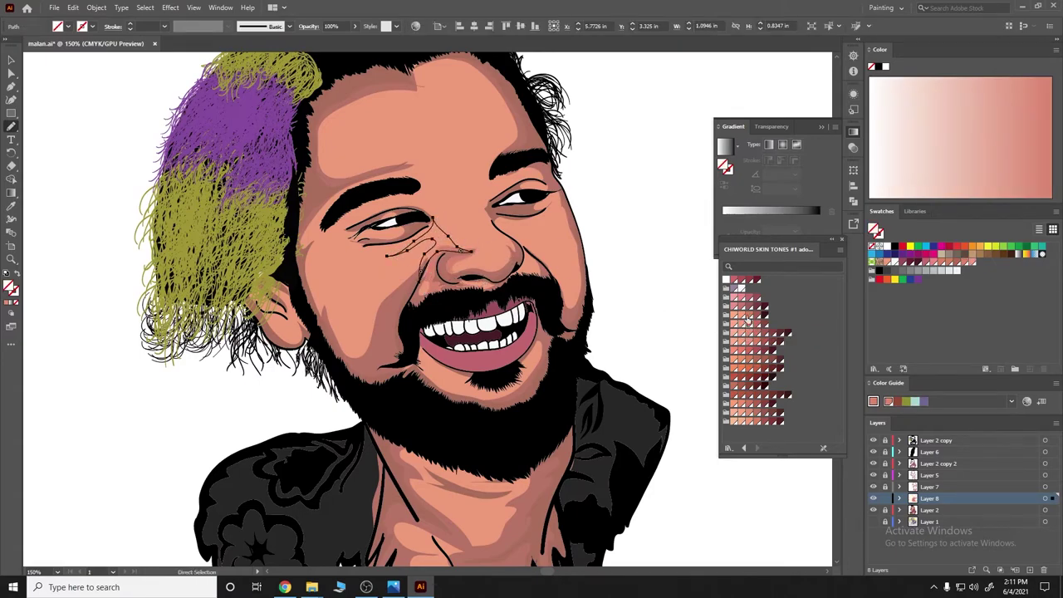
{"action": "left_click", "coordinate": [749, 319]}
{"action": "left_click", "coordinate": [568, 211], "text": "ctrl"}
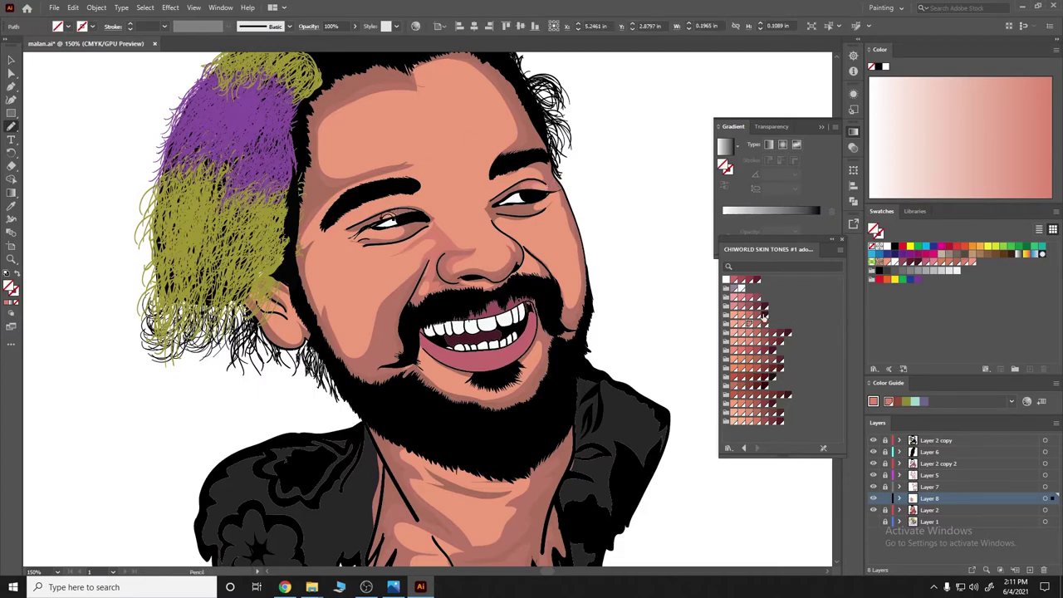
Draw more shading strokes on the cheek and across the forehead
{"action": "left_click_drag", "start_coordinate": [413, 289], "coordinate": [349, 329]}
{"action": "left_click_drag", "start_coordinate": [317, 266], "coordinate": [323, 214]}
{"action": "mouse_move", "coordinate": [419, 168]}
{"action": "left_mouse_down"}
{"action": "mouse_move", "coordinate": [344, 164]}
{"action": "mouse_move", "coordinate": [420, 93]}
{"action": "left_mouse_up"}
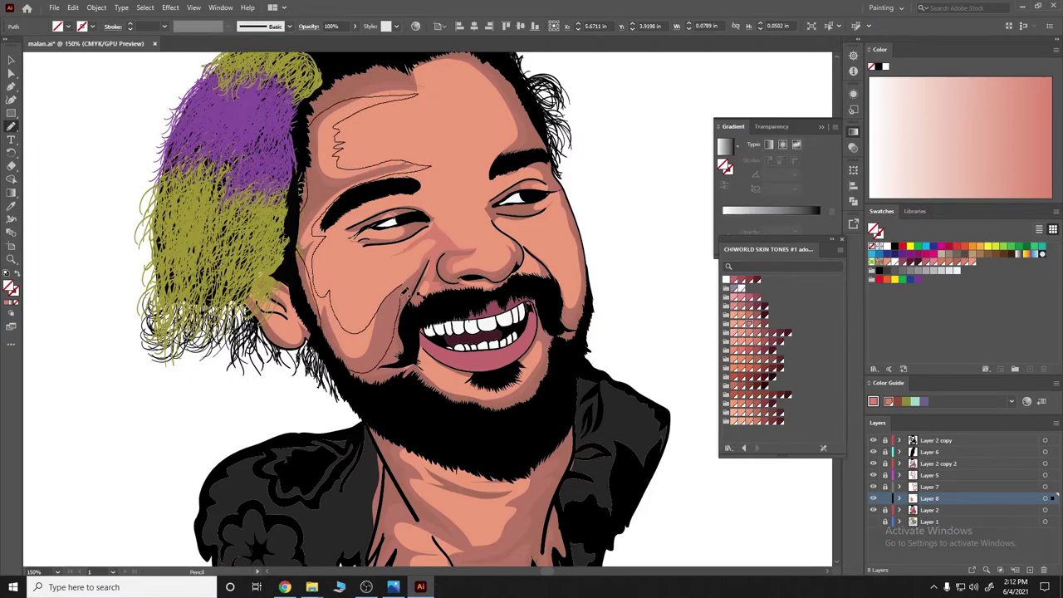
{"action": "left_click_drag", "start_coordinate": [312, 260], "coordinate": [317, 311]}
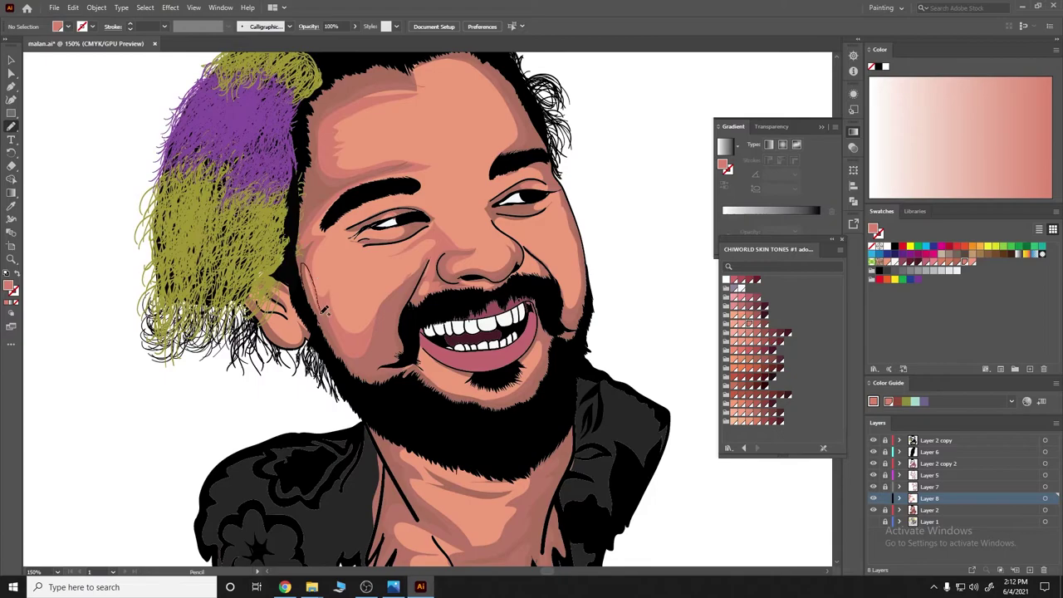
Fill the new cheek shape with salmon, then add an upper-eyelid line and a cheek mole
{"action": "left_click", "coordinate": [750, 326]}
{"action": "key", "text": "ctrl+shift+a"}
{"action": "scroll", "coordinate": [575, 213], "scroll_direction": "up", "scroll_amount": 2}
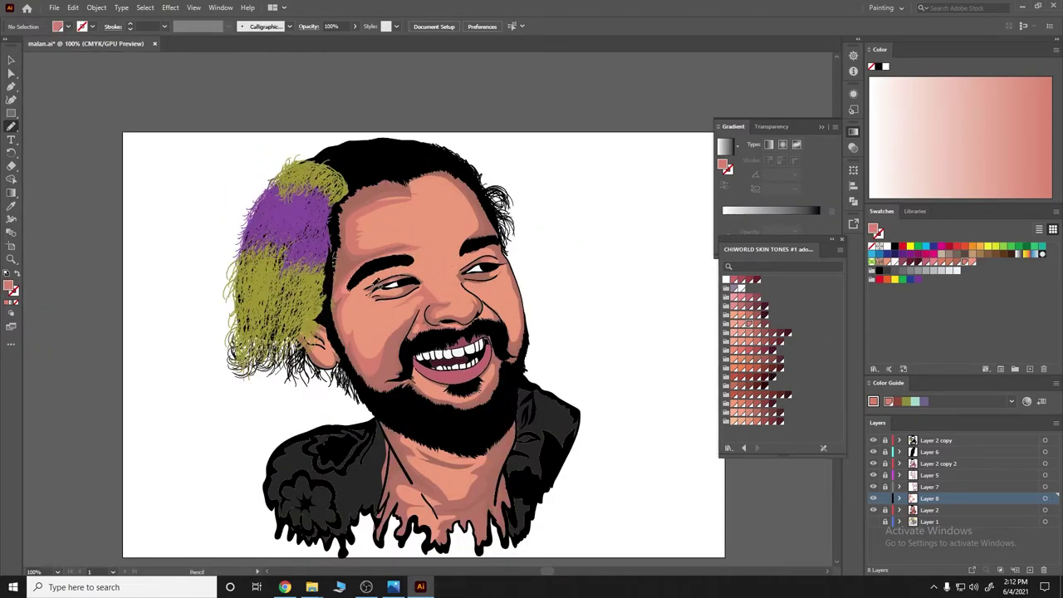
{"action": "left_click_drag", "start_coordinate": [366, 286], "coordinate": [411, 264]}
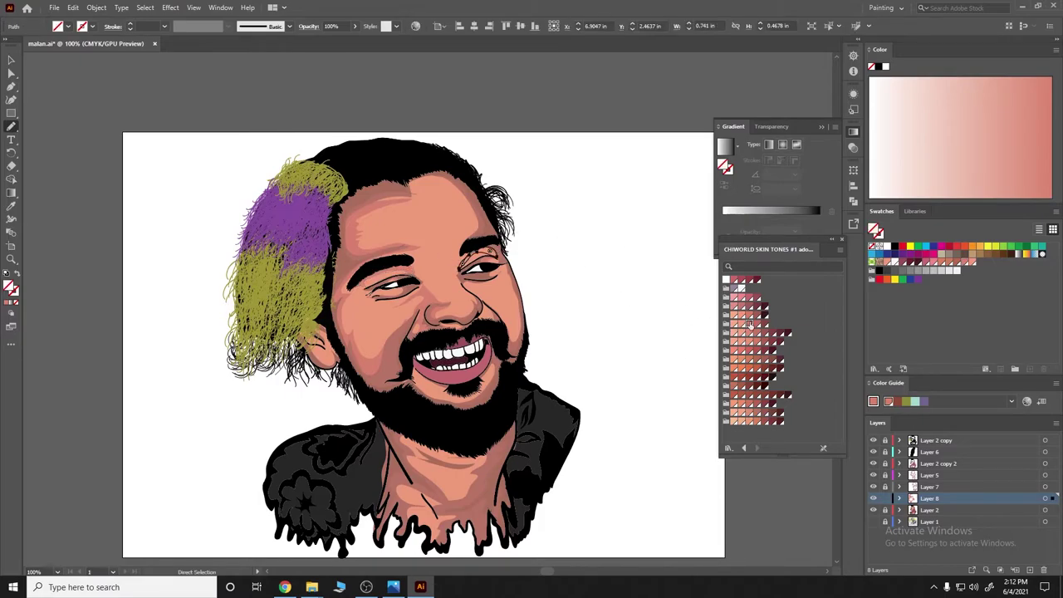
{"action": "left_click_drag", "start_coordinate": [495, 289], "coordinate": [498, 293]}
Draw a small shading loop on the forehead and switch back from Layer 7 to Layer 8
{"action": "scroll", "coordinate": [374, 274], "scroll_direction": "down", "scroll_amount": 1}
{"action": "scroll", "coordinate": [374, 274], "scroll_direction": "up", "scroll_amount": 3}
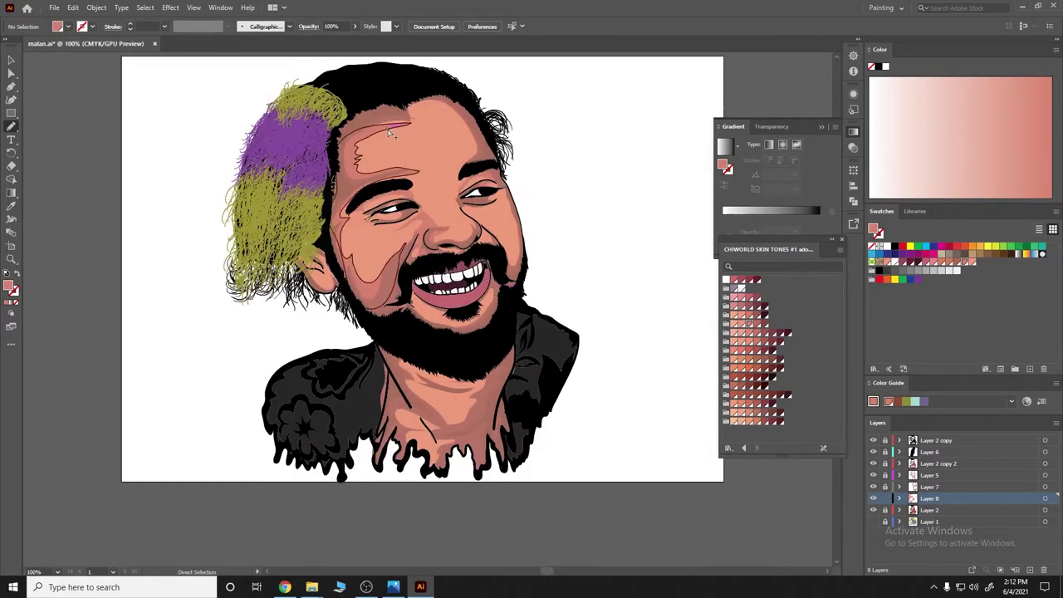
{"action": "left_click_drag", "start_coordinate": [406, 103], "coordinate": [363, 119]}
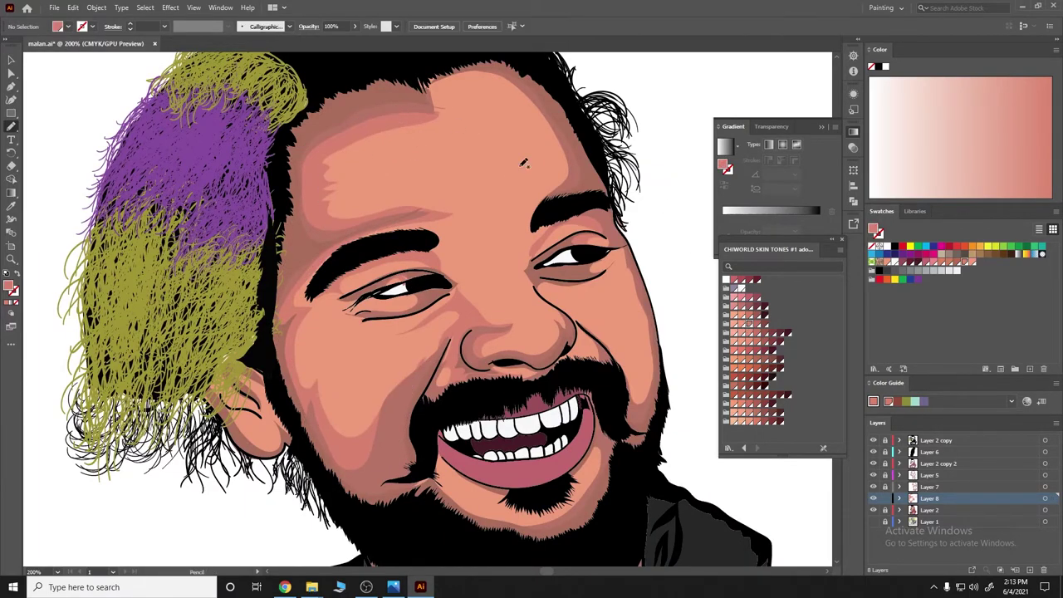
{"action": "scroll", "coordinate": [539, 246], "scroll_direction": "down", "scroll_amount": 3}
{"action": "scroll", "coordinate": [540, 246], "scroll_direction": "down", "scroll_amount": 1}
{"action": "scroll", "coordinate": [540, 246], "scroll_direction": "up", "scroll_amount": 2}
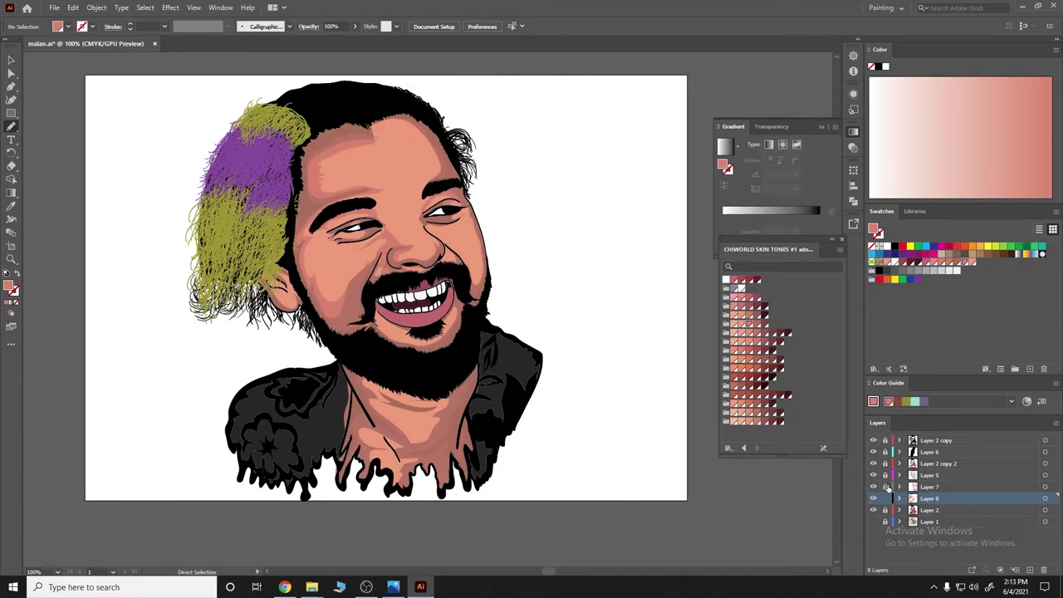
{"action": "left_click", "coordinate": [928, 487]}
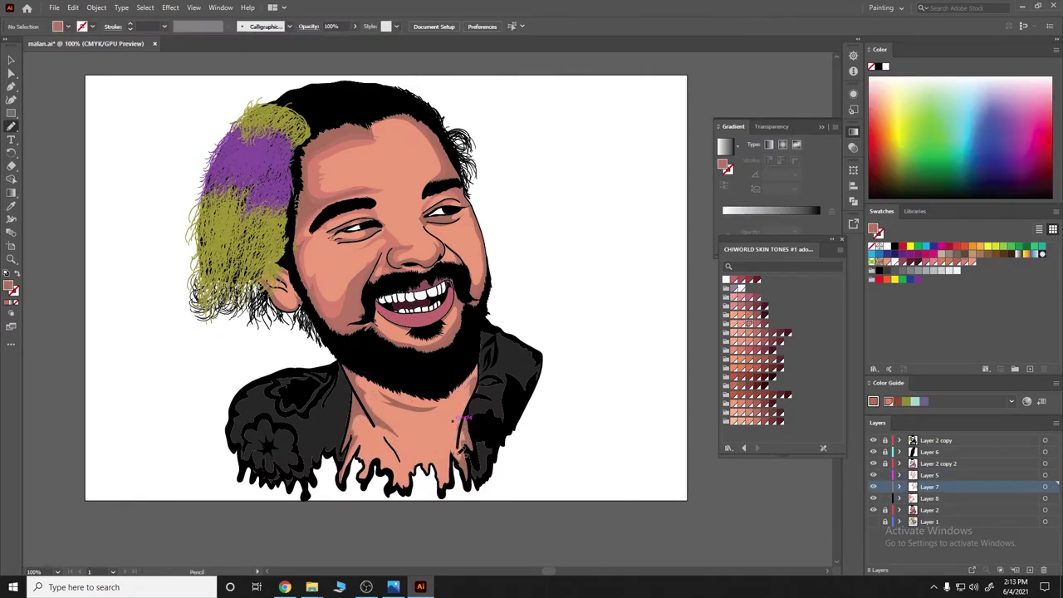
{"action": "left_click", "coordinate": [928, 498]}
{"action": "scroll", "coordinate": [379, 164], "scroll_direction": "up", "scroll_amount": 2}
{"action": "scroll", "coordinate": [379, 165], "scroll_direction": "up", "scroll_amount": 1}
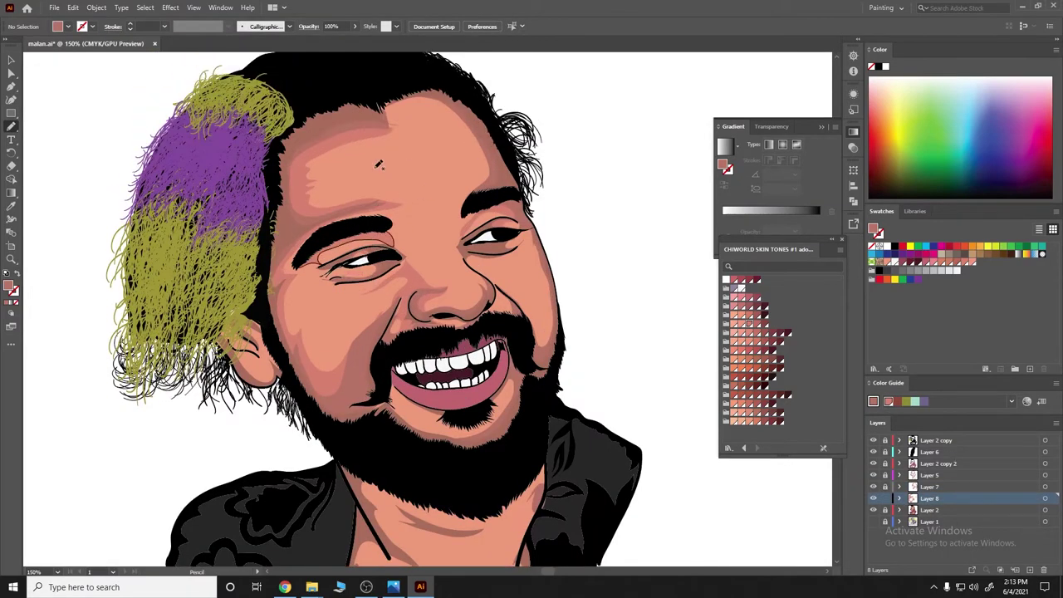
Draw shading strokes beside the nose and near the left eye
{"action": "left_click_drag", "start_coordinate": [505, 295], "coordinate": [492, 279]}
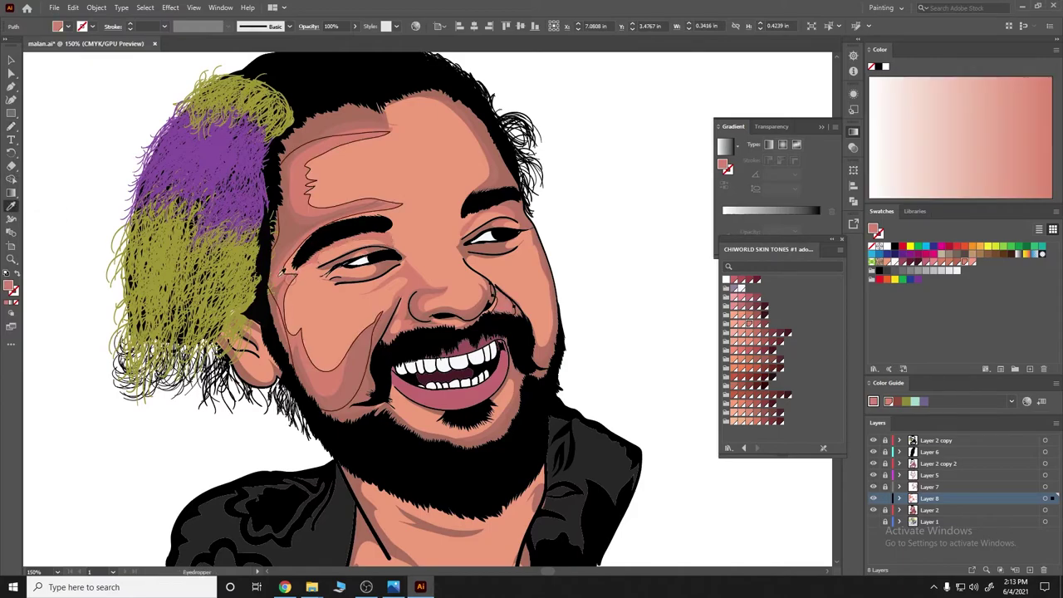
{"action": "key", "text": "ctrl+shift+a"}
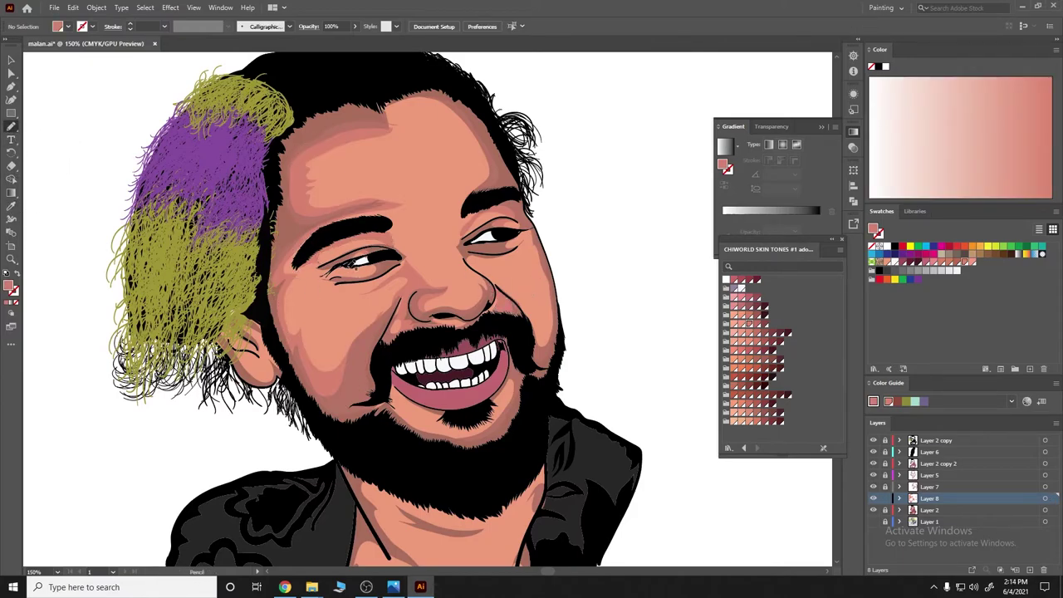
{"action": "left_click_drag", "start_coordinate": [370, 274], "coordinate": [339, 262]}
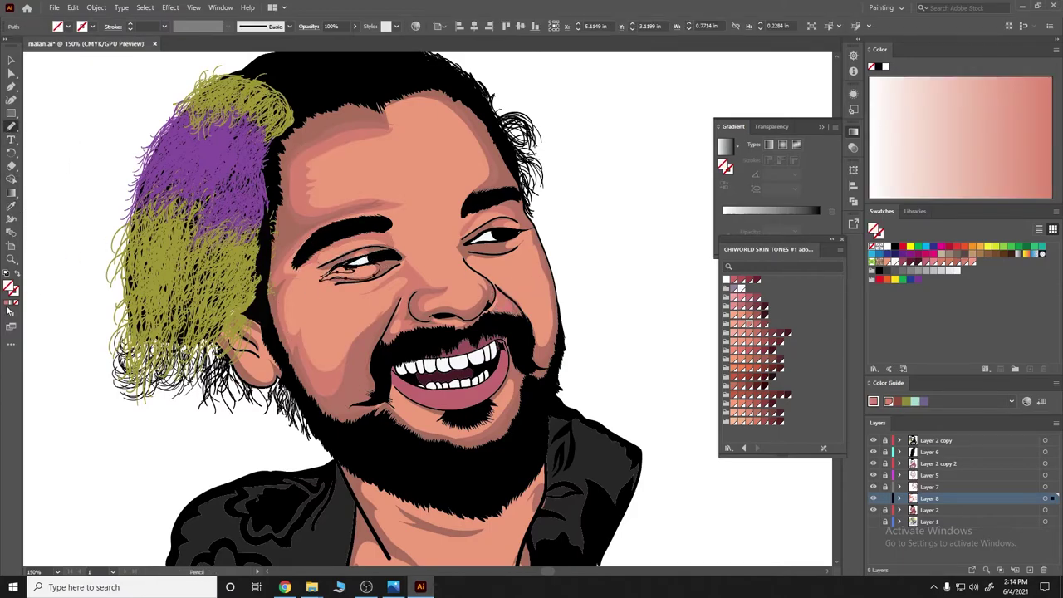
{"action": "key", "text": "ctrl+shift+a"}
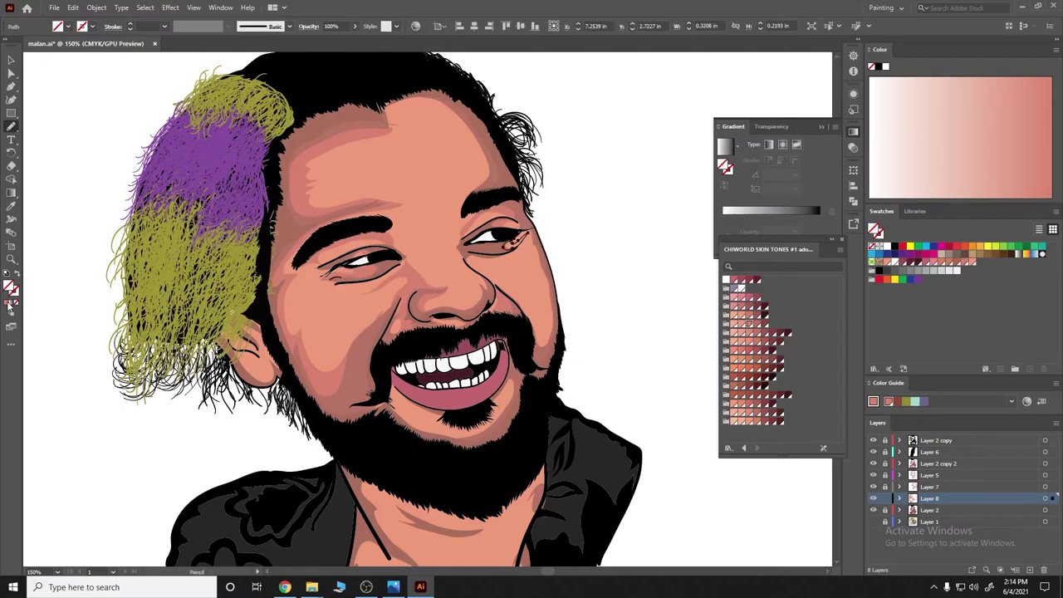
Draw a shading stroke under the nose and select the forehead shading shape
{"action": "key", "text": "ctrl+0"}
{"action": "key", "text": "ctrl+plus"}
{"action": "key", "text": "ctrl+plus"}
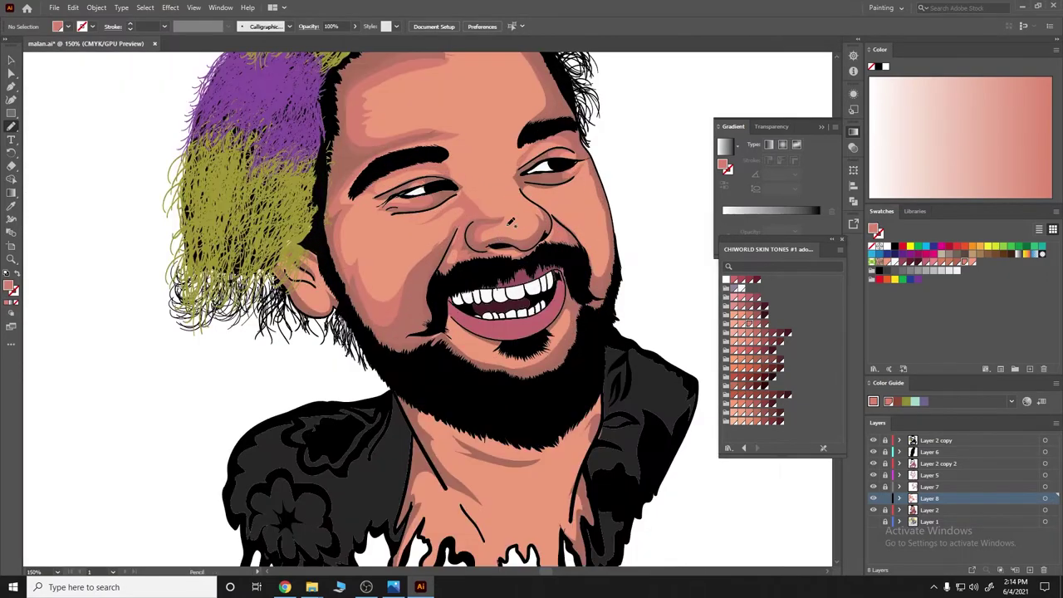
{"action": "left_click_drag", "start_coordinate": [482, 230], "coordinate": [538, 226]}
{"action": "key", "text": "ctrl+1"}
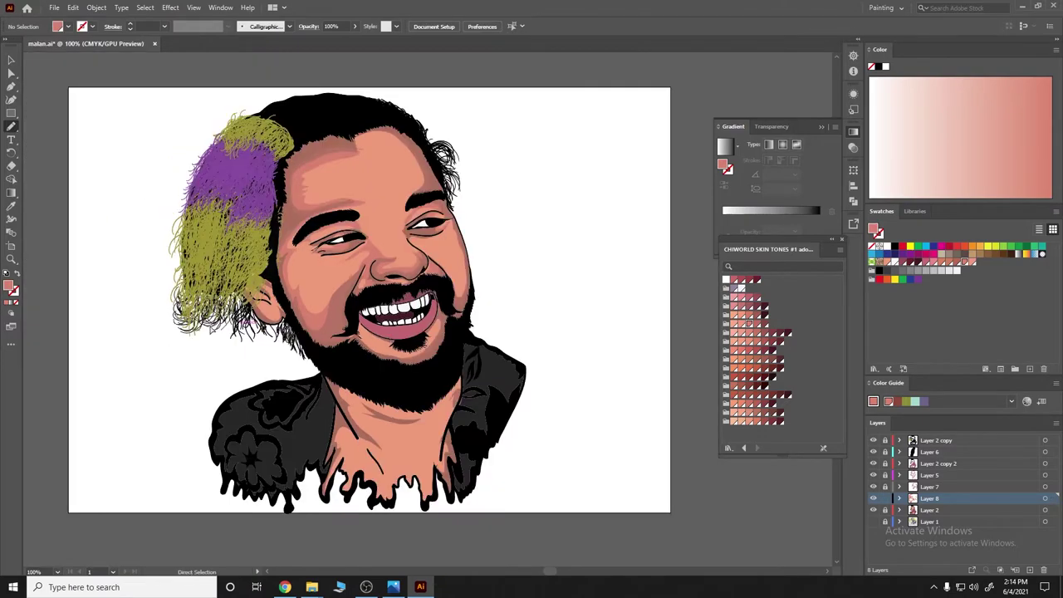
{"action": "scroll", "coordinate": [616, 266], "scroll_direction": "left", "scroll_amount": 2}
{"action": "left_click", "coordinate": [415, 170], "text": "ctrl"}
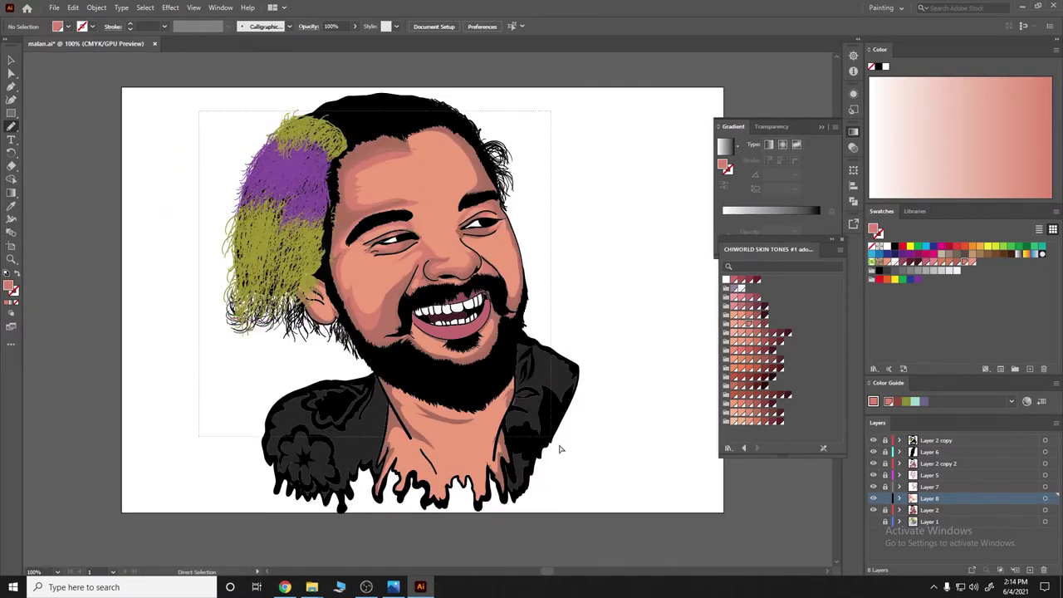
{"action": "scroll", "coordinate": [415, 170], "scroll_direction": "up", "scroll_amount": 4}
Darken the forehead shading with Adjust Colors in CMYK, raising Black to about 16
{"action": "left_click", "coordinate": [73, 8]}
{"action": "mouse_move", "coordinate": [98, 203]}
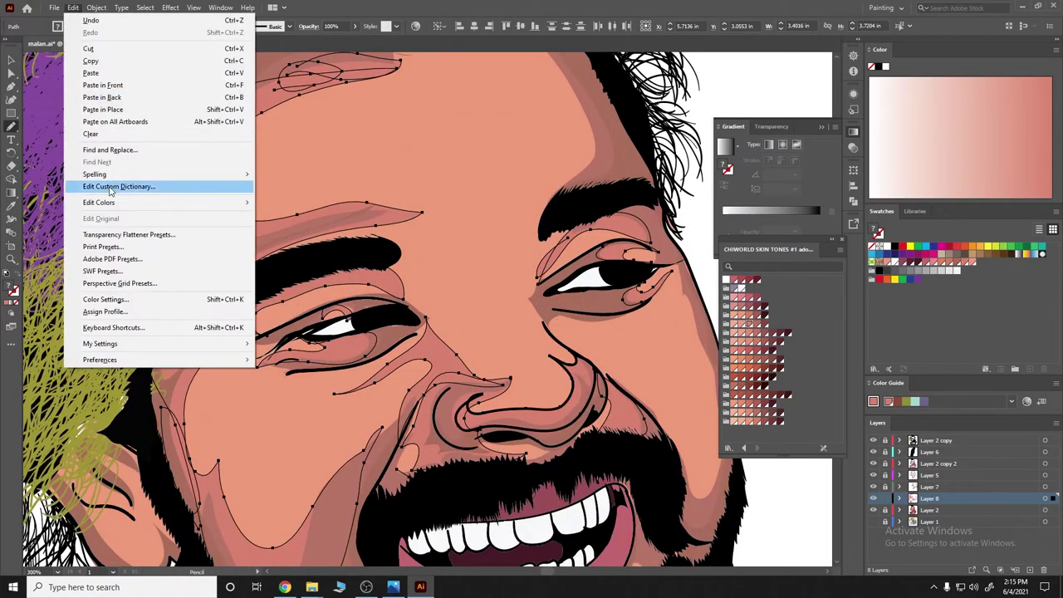
{"action": "left_click", "coordinate": [323, 230]}
{"action": "left_click", "coordinate": [106, 236]}
{"action": "left_click", "coordinate": [107, 272]}
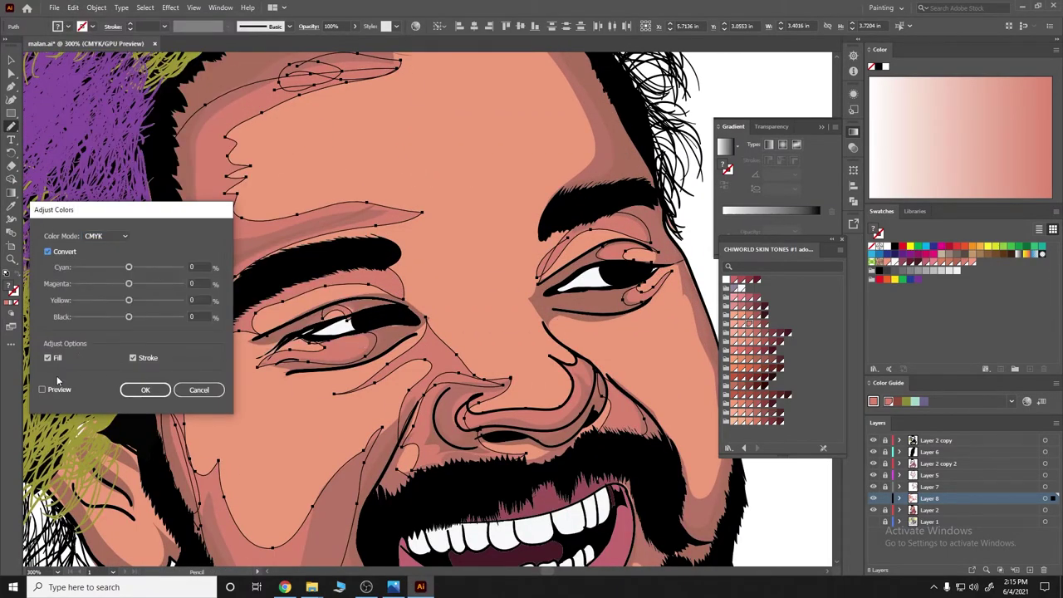
{"action": "left_click", "coordinate": [43, 388]}
{"action": "left_click_drag", "start_coordinate": [129, 317], "coordinate": [138, 323]}
{"action": "key", "text": "Return"}
{"action": "key", "text": "ctrl+1"}
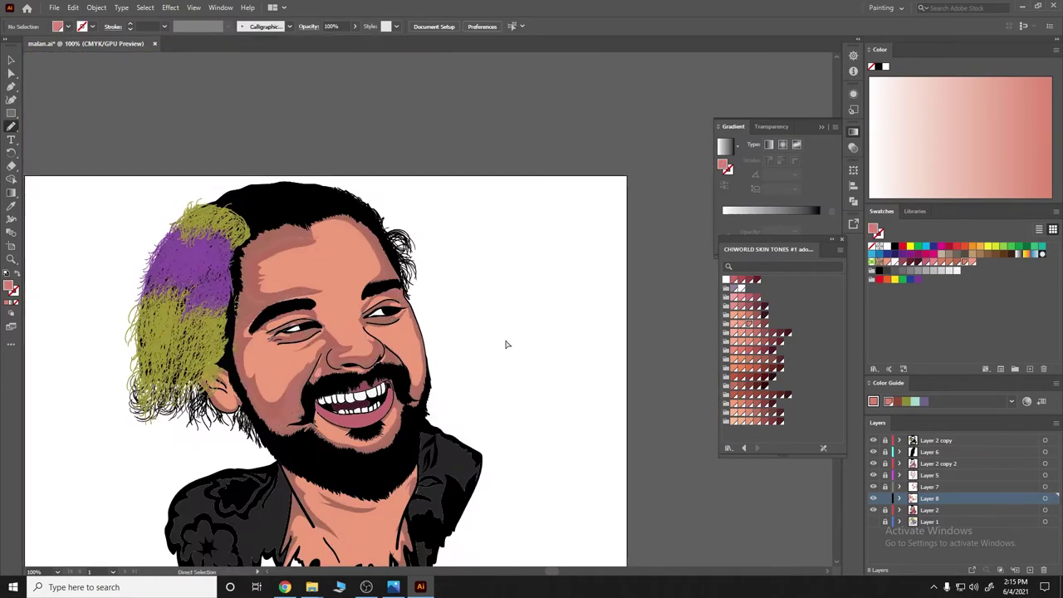
Undo the stray nose pencil marks and draw a shading line down the cheek toward the beard
{"action": "left_click", "coordinate": [73, 8]}
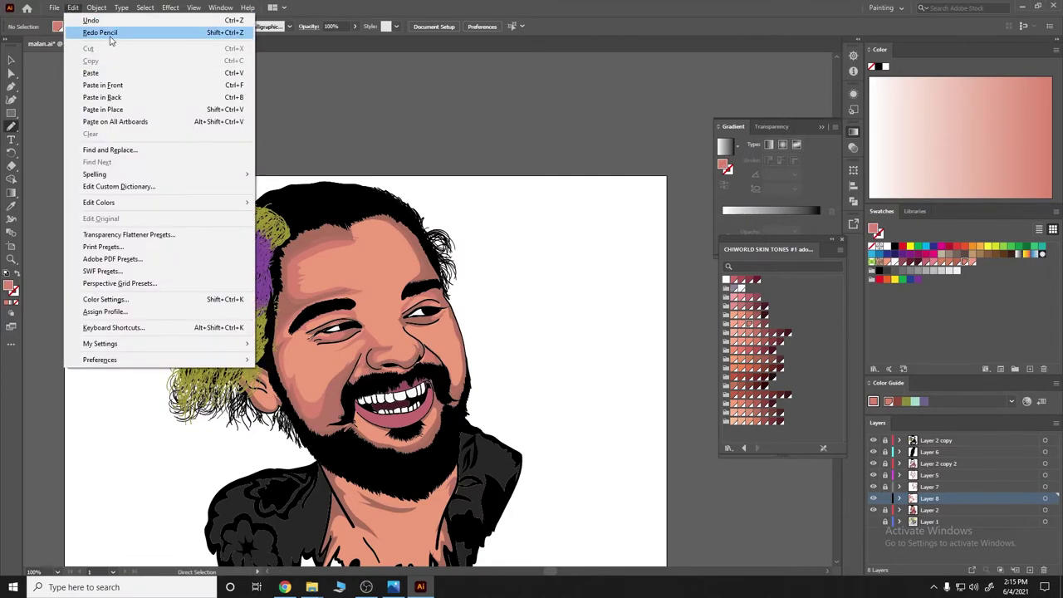
{"action": "left_click", "coordinate": [96, 25]}
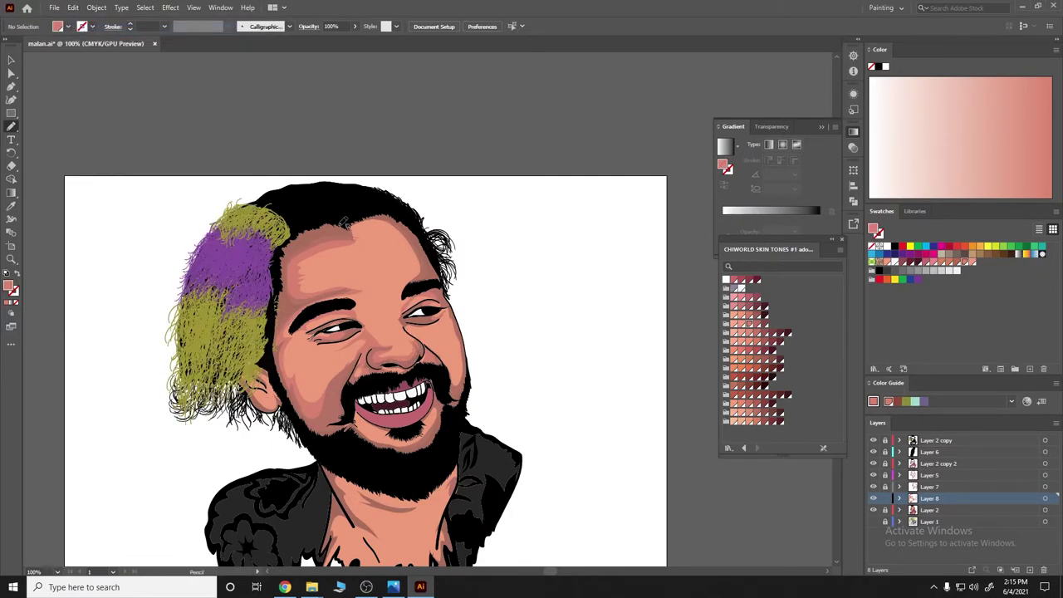
{"action": "scroll", "coordinate": [487, 264], "scroll_direction": "up", "scroll_amount": 1}
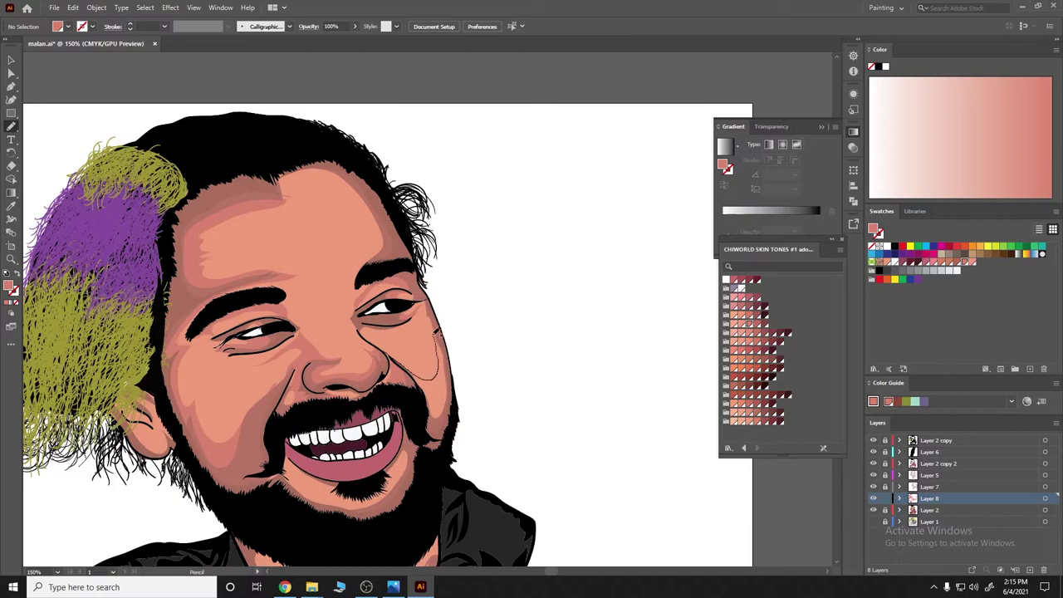
{"action": "left_click_drag", "start_coordinate": [419, 371], "coordinate": [433, 415]}
Check the reference photo and add a new Layer 9 for highlights
{"action": "key", "text": "ctrl+0"}
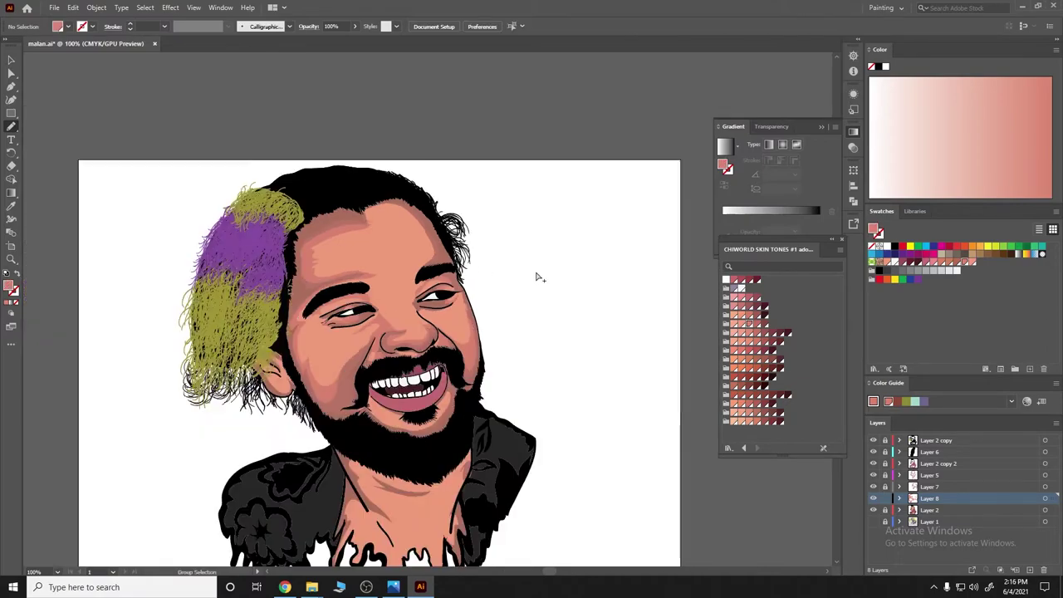
{"action": "key", "text": "alt+Tab"}
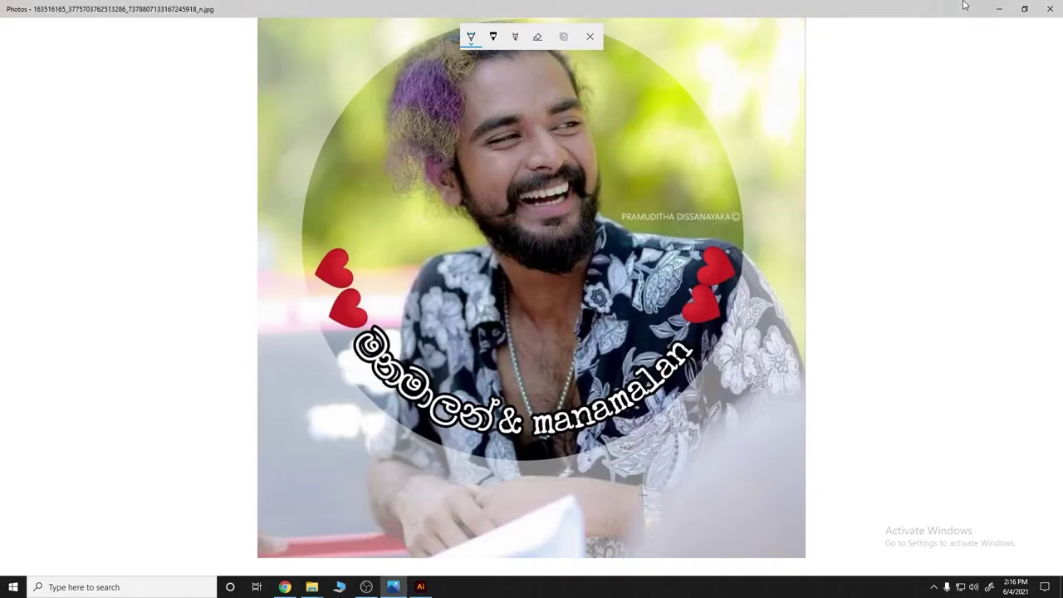
{"action": "key", "text": "alt+Tab"}
{"action": "left_click", "coordinate": [1029, 570]}
Undo a trial cheek stroke, then draw a light peach highlight below the lower lip
{"action": "scroll", "coordinate": [391, 258], "scroll_direction": "up", "scroll_amount": 2}
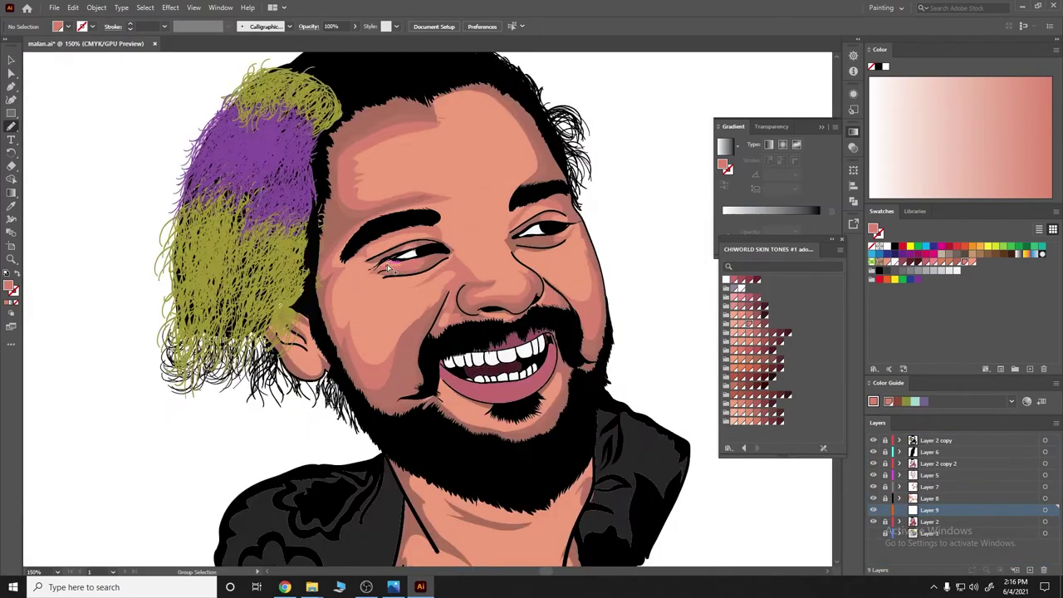
{"action": "left_click_drag", "start_coordinate": [413, 353], "coordinate": [363, 318]}
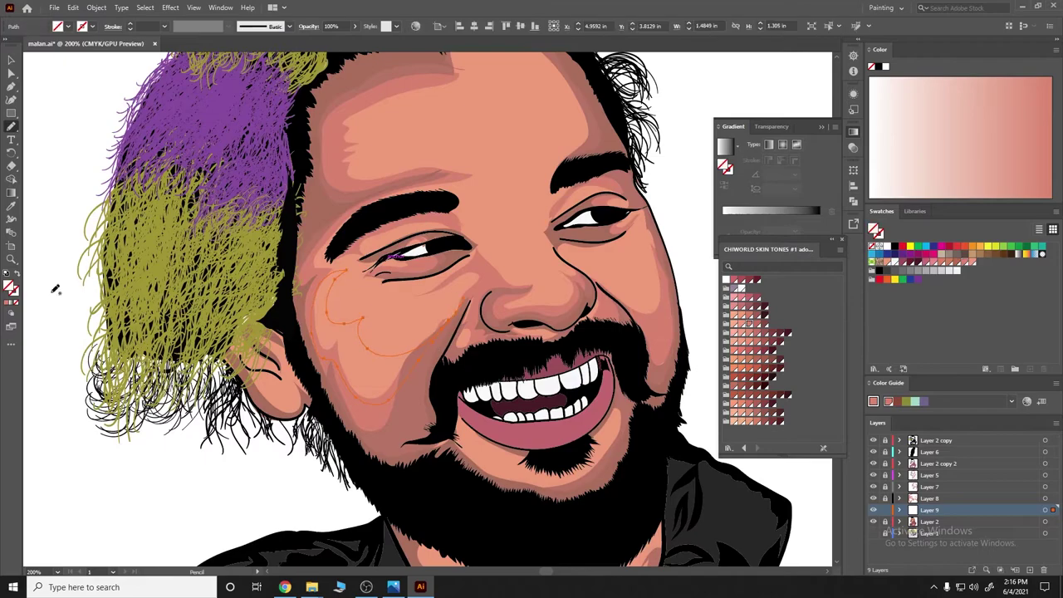
{"action": "key", "text": "ctrl+z"}
{"action": "key", "text": "ctrl+z"}
{"action": "key", "text": "ctrl+z"}
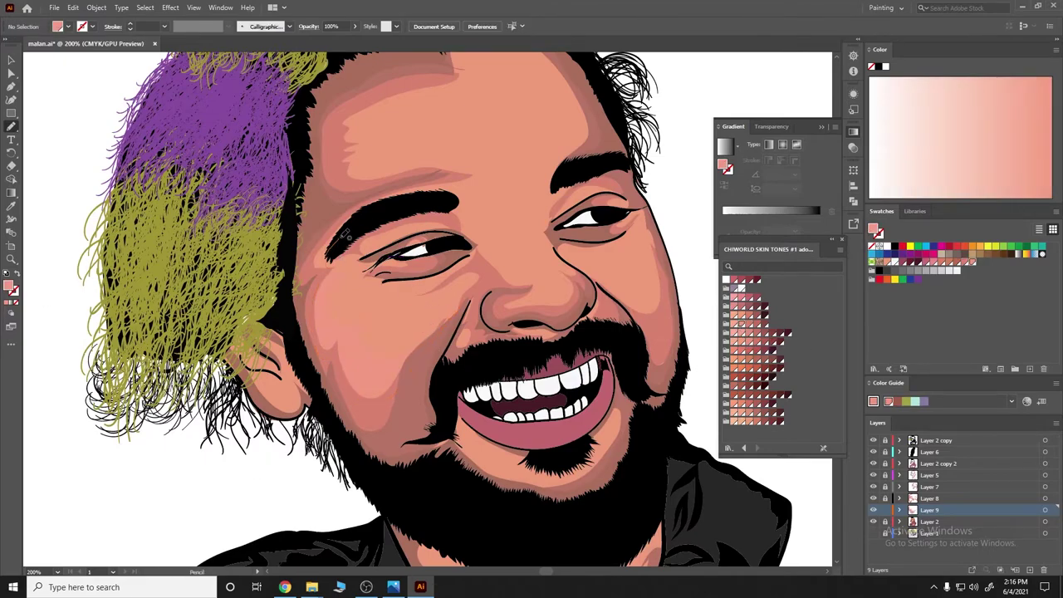
{"action": "scroll", "coordinate": [641, 159], "scroll_direction": "down", "scroll_amount": 2}
{"action": "scroll", "coordinate": [589, 152], "scroll_direction": "up", "scroll_amount": 2}
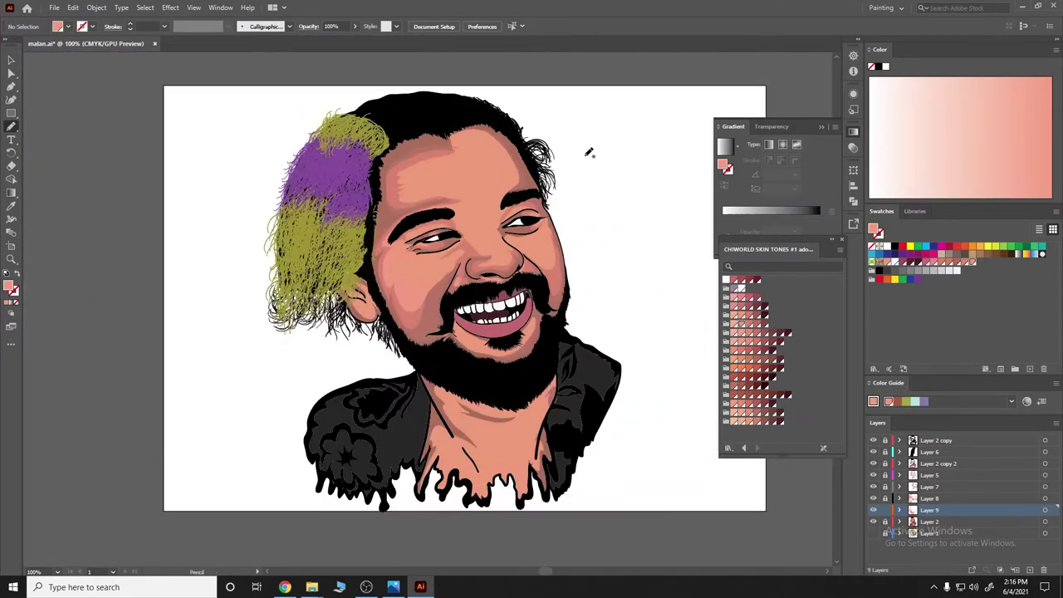
{"action": "left_click_drag", "start_coordinate": [432, 509], "coordinate": [399, 507]}
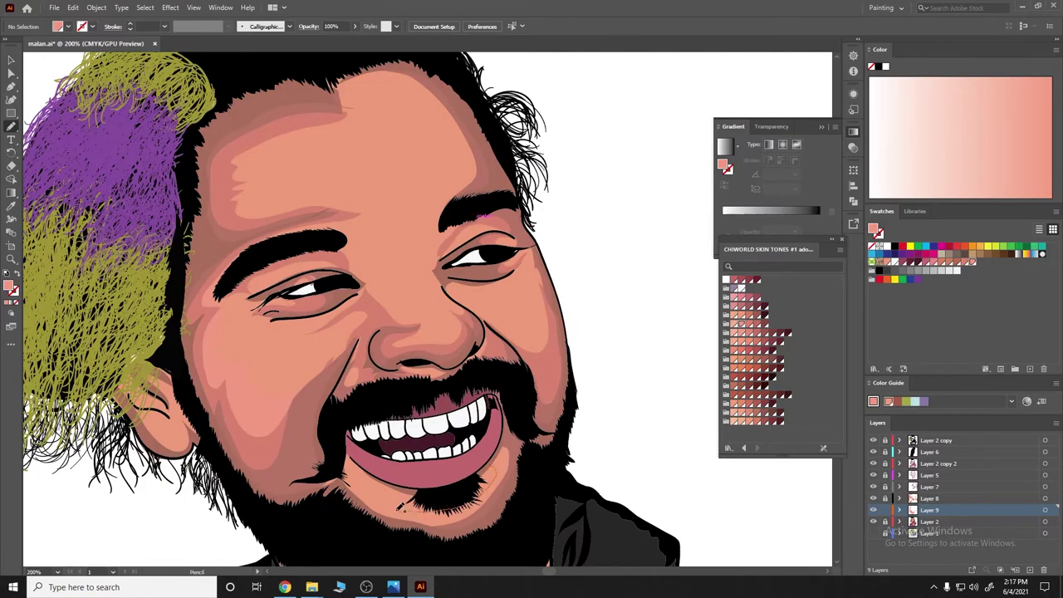
{"action": "mouse_move", "coordinate": [347, 473]}
{"action": "left_mouse_down"}
{"action": "mouse_move", "coordinate": [391, 522]}
{"action": "mouse_move", "coordinate": [499, 446]}
{"action": "left_mouse_up"}
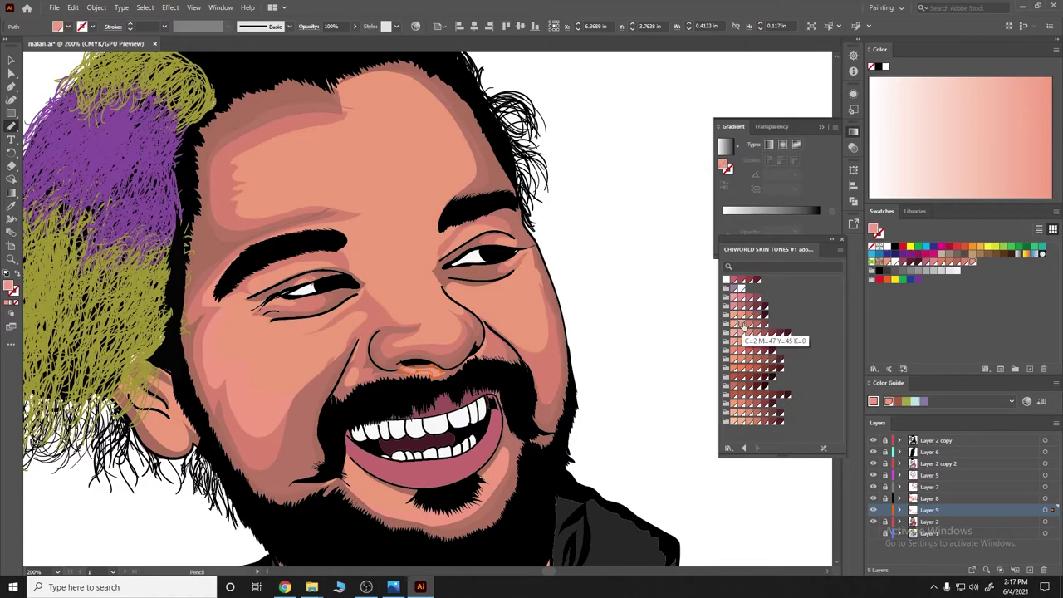
Add highlights along the nose, above the left eyebrow, and a zigzag across the forehead
{"action": "mouse_move", "coordinate": [418, 341]}
{"action": "left_mouse_down"}
{"action": "mouse_move", "coordinate": [449, 298]}
{"action": "mouse_move", "coordinate": [417, 324]}
{"action": "left_mouse_up"}
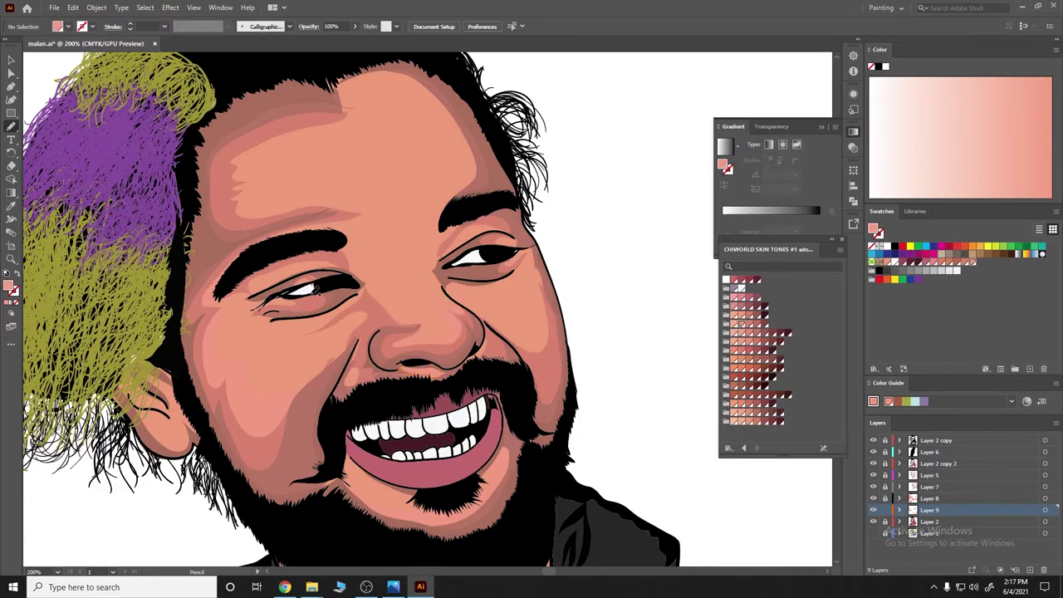
{"action": "left_click_drag", "start_coordinate": [324, 231], "coordinate": [353, 220]}
{"action": "mouse_move", "coordinate": [293, 183]}
{"action": "left_mouse_down"}
{"action": "mouse_move", "coordinate": [287, 160]}
{"action": "mouse_move", "coordinate": [352, 122]}
{"action": "left_mouse_up"}
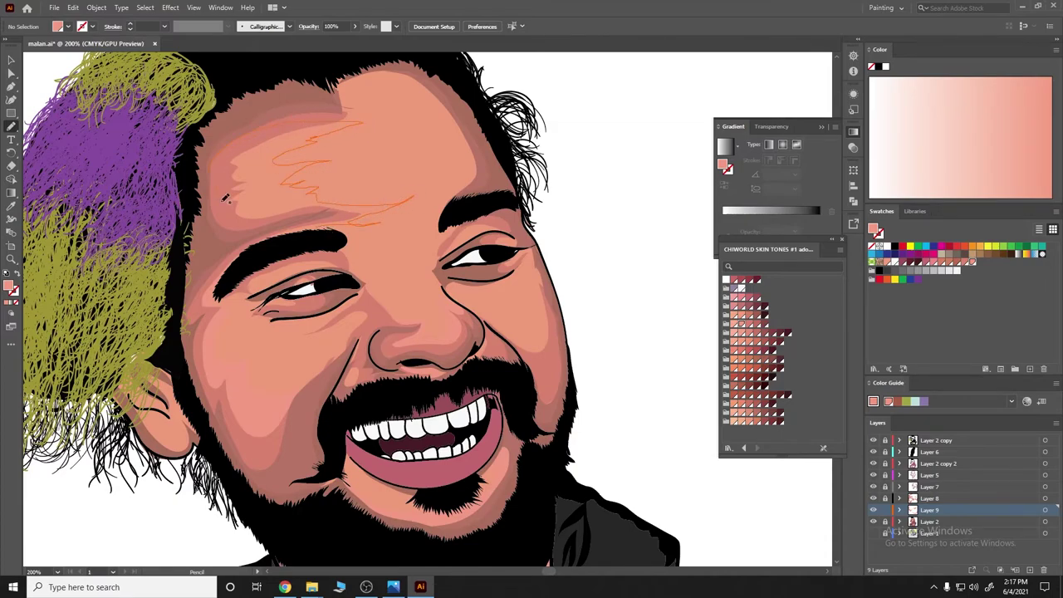
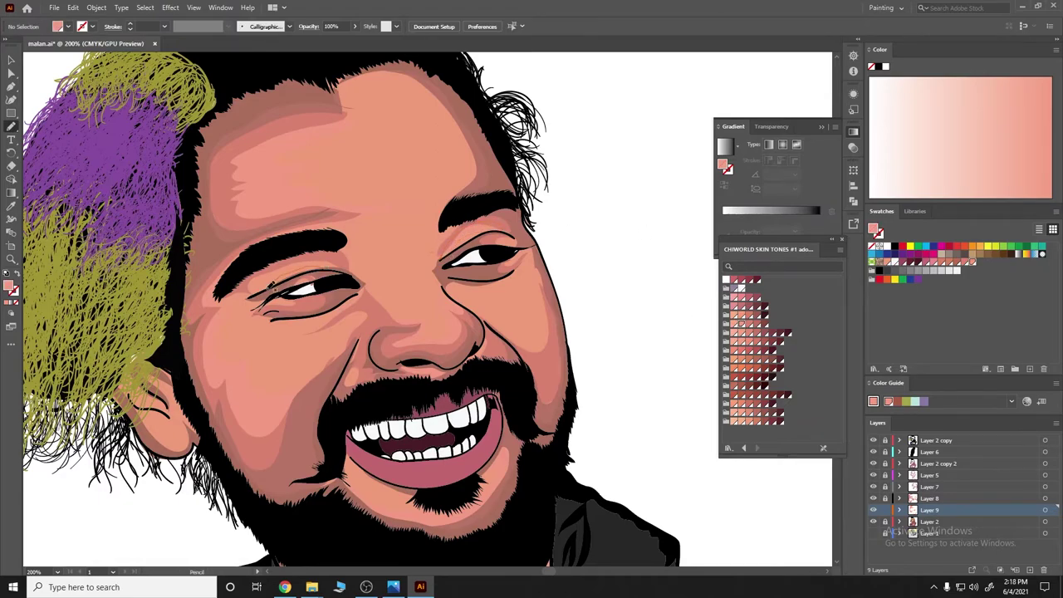
With fill set to None, draw a face shading outline and undo the stray eye-corner stroke
{"action": "key", "text": "slash"}
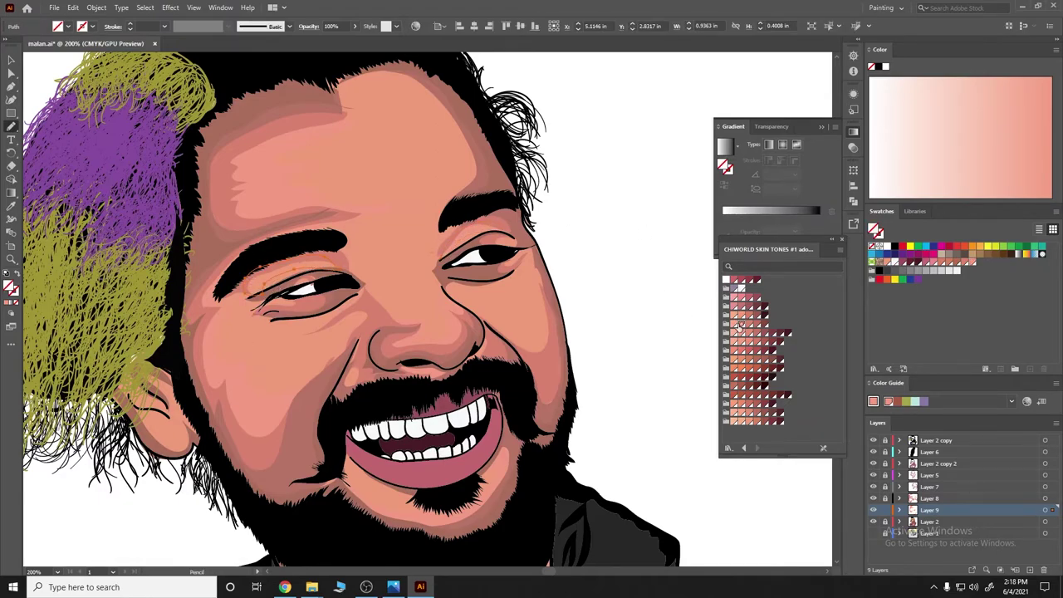
{"action": "scroll", "coordinate": [560, 260], "scroll_direction": "down", "scroll_amount": 2}
{"action": "scroll", "coordinate": [536, 295], "scroll_direction": "up", "scroll_amount": 1}
{"action": "scroll", "coordinate": [536, 296], "scroll_direction": "up", "scroll_amount": 3}
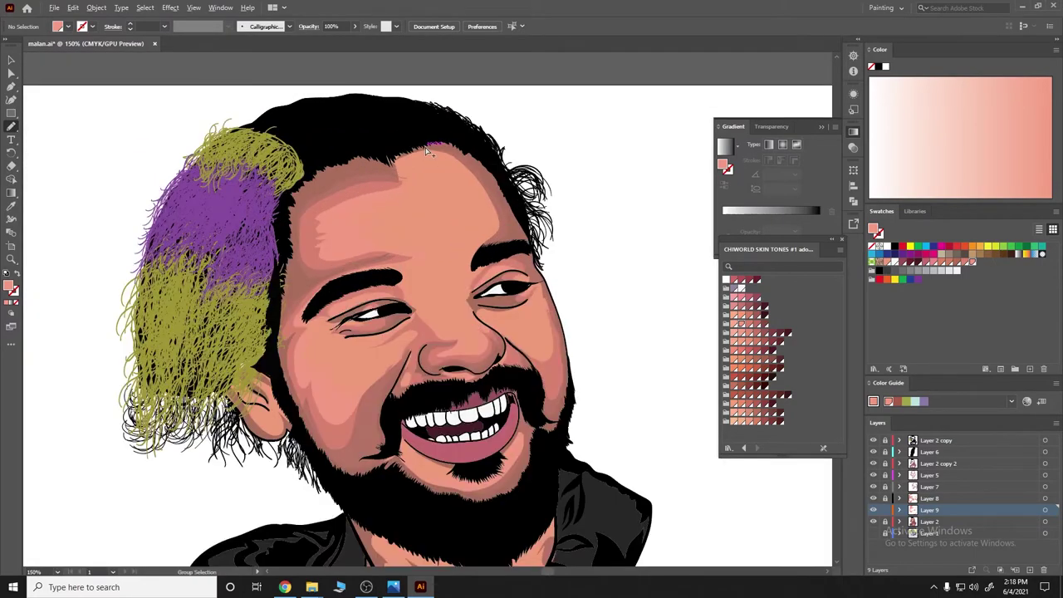
{"action": "left_click_drag", "start_coordinate": [422, 139], "coordinate": [429, 148]}
{"action": "left_click_drag", "start_coordinate": [498, 329], "coordinate": [539, 284]}
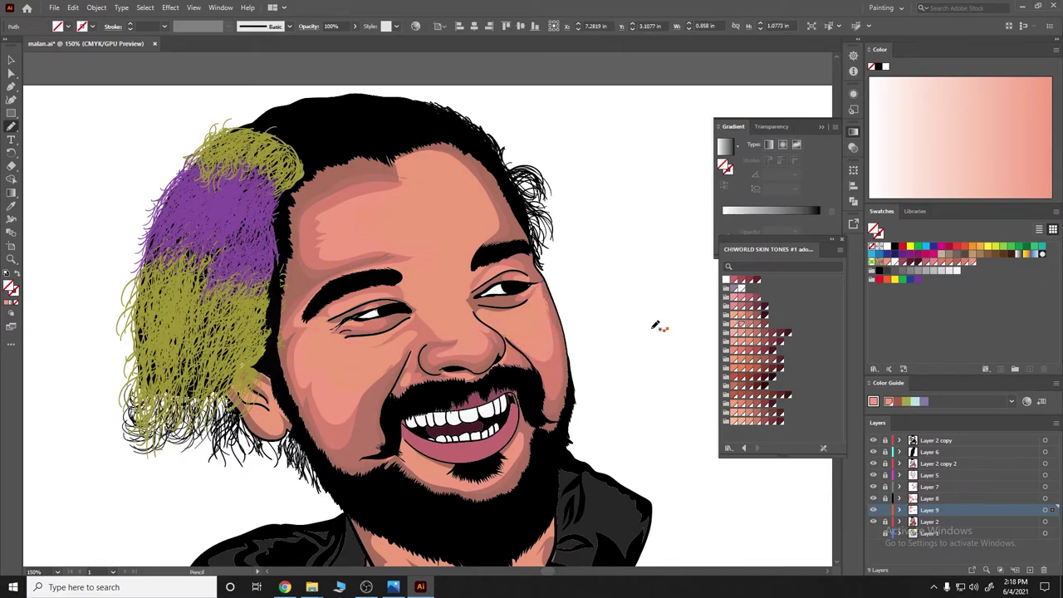
{"action": "key", "text": "ctrl+z"}
Draw and close a blush shape on the cheek, undoing the scribble on the nose bridge
{"action": "key", "text": "ctrl+minus"}
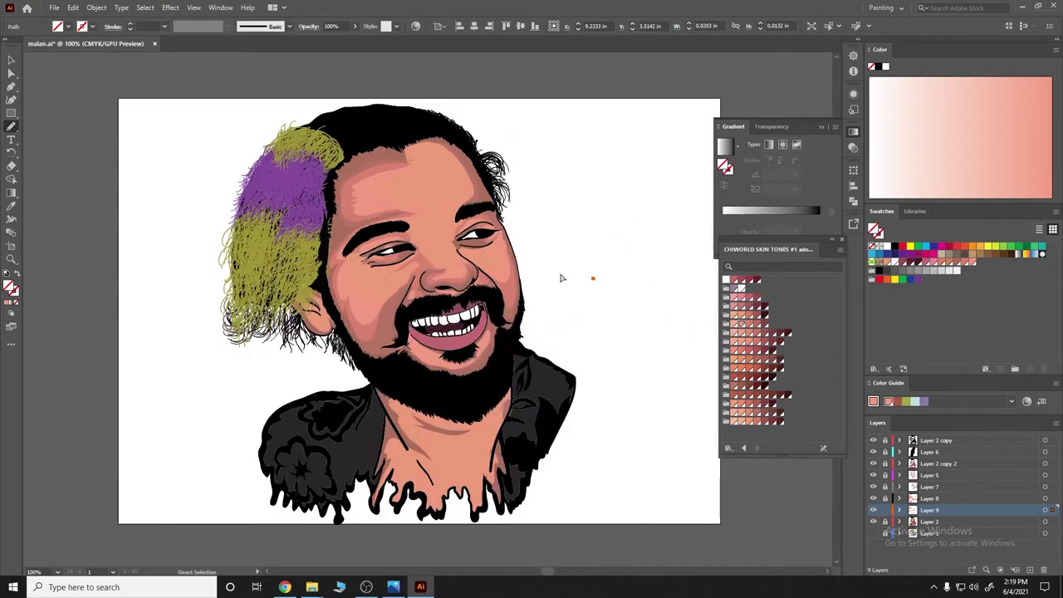
{"action": "key", "text": "ctrl+plus"}
{"action": "key", "text": "ctrl+plus"}
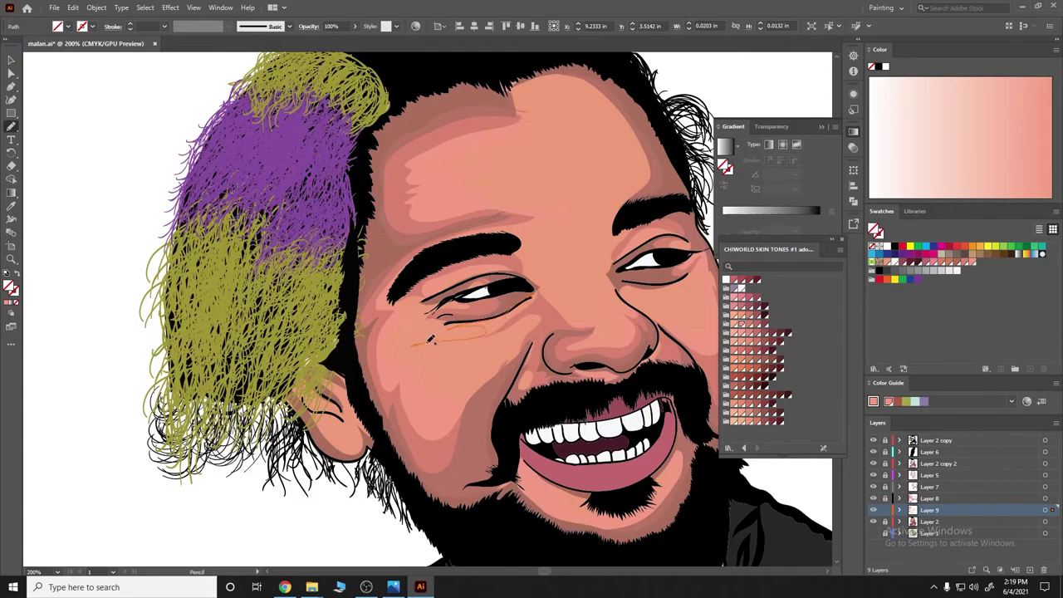
{"action": "left_click_drag", "start_coordinate": [432, 359], "coordinate": [477, 399]}
{"action": "mouse_move", "coordinate": [544, 305]}
{"action": "left_mouse_down"}
{"action": "mouse_move", "coordinate": [446, 318]}
{"action": "mouse_move", "coordinate": [438, 305]}
{"action": "left_mouse_up"}
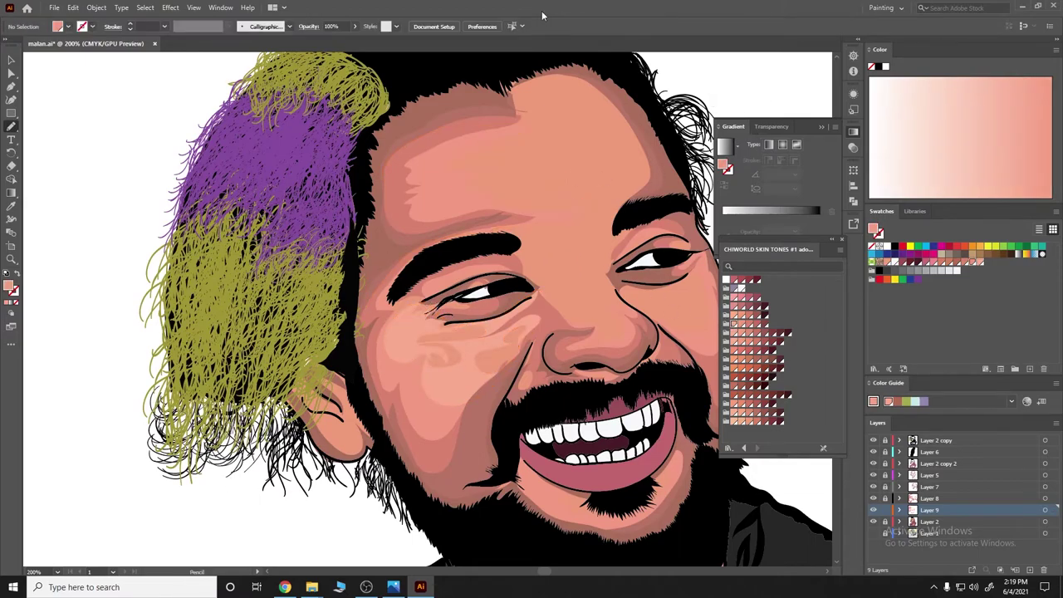
{"action": "key", "text": "ctrl+1"}
{"action": "scroll", "coordinate": [570, 214], "scroll_direction": "up", "scroll_amount": 2}
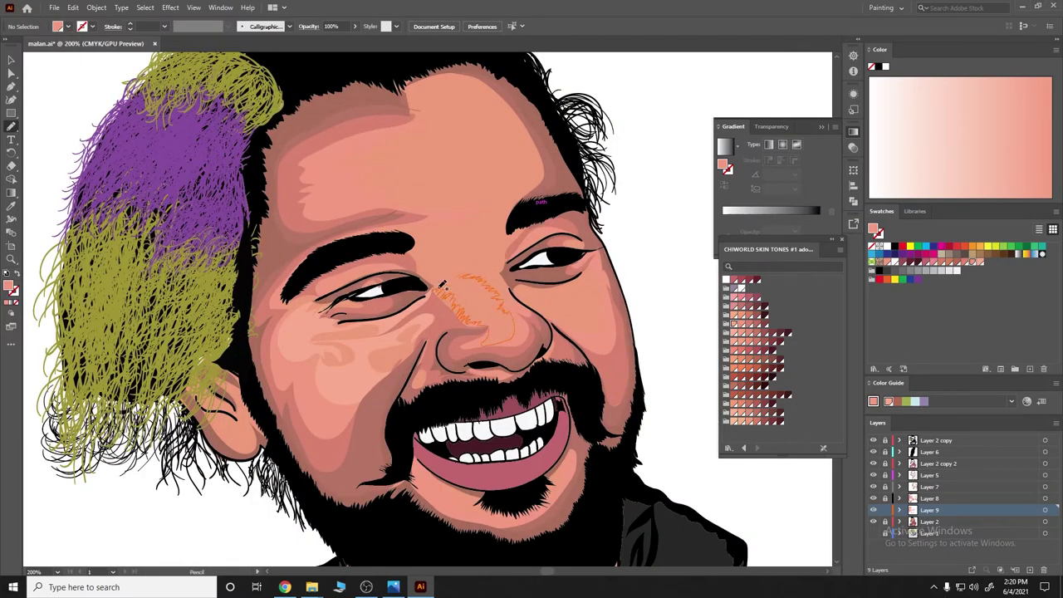
{"action": "key", "text": "ctrl+z"}
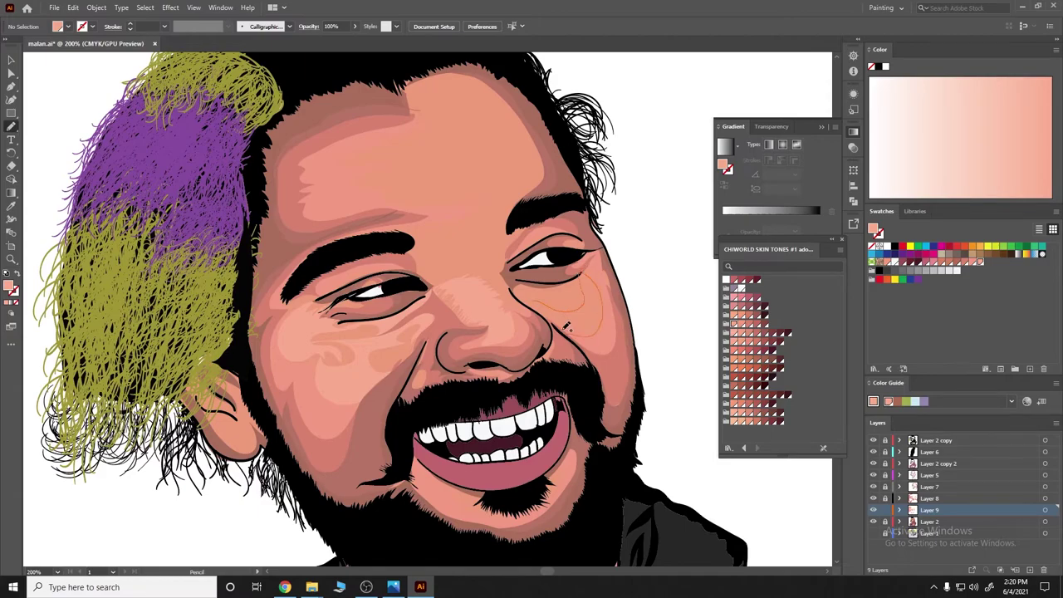
Draw a shading stroke across the forehead and zoom back in close on the face
{"action": "key", "text": "ctrl+1"}
{"action": "key", "text": "ctrl+plus"}
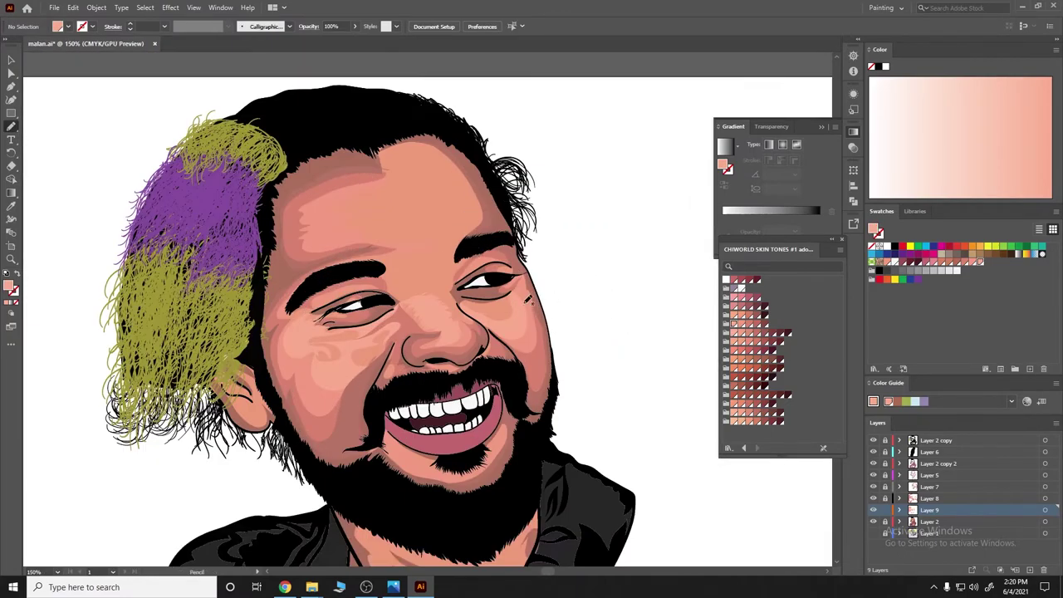
{"action": "mouse_move", "coordinate": [333, 262]}
{"action": "left_mouse_down"}
{"action": "mouse_move", "coordinate": [451, 263]}
{"action": "mouse_move", "coordinate": [325, 284]}
{"action": "left_mouse_up"}
{"action": "scroll", "coordinate": [583, 330], "scroll_direction": "down", "scroll_amount": 1}
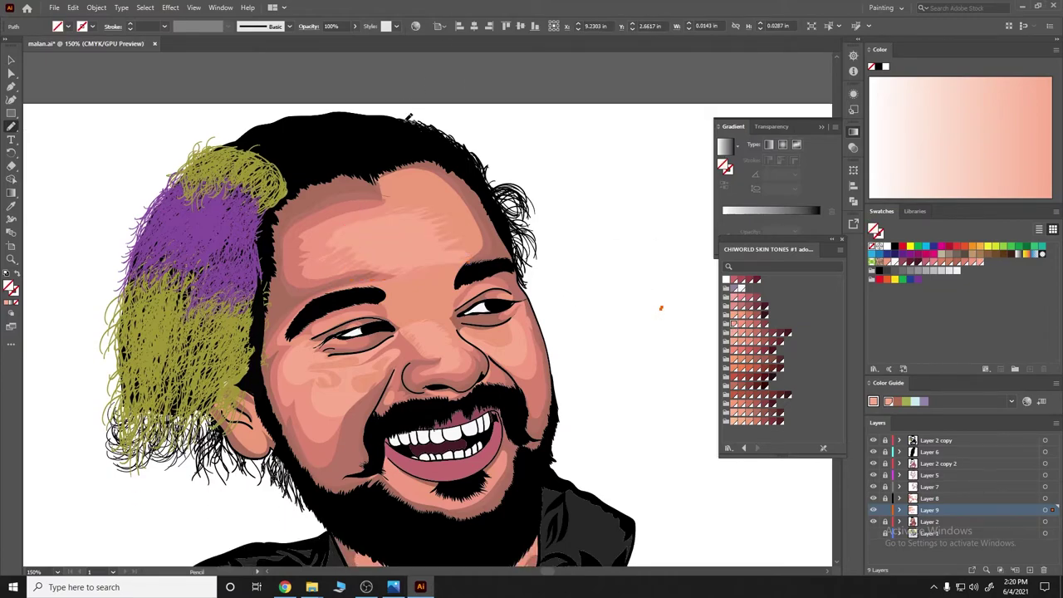
{"action": "scroll", "coordinate": [498, 324], "scroll_direction": "down", "scroll_amount": 4}
{"action": "key", "text": "ctrl+minus"}
{"action": "key", "text": "ctrl+minus"}
{"action": "key", "text": "ctrl+plus"}
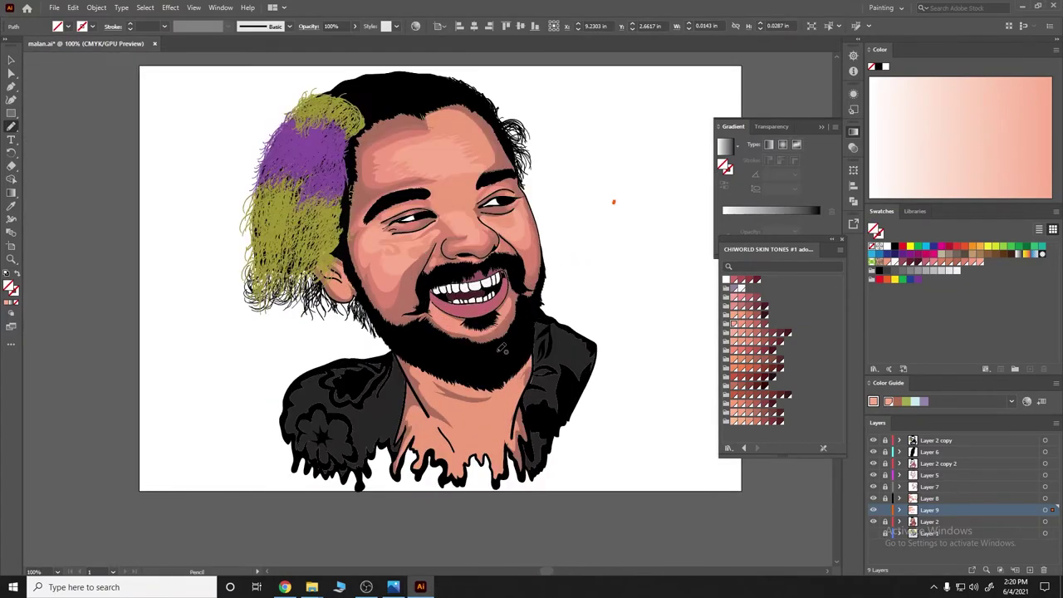
{"action": "scroll", "coordinate": [499, 344], "scroll_direction": "up", "scroll_amount": 2}
{"action": "key", "text": "ctrl+plus"}
{"action": "key", "text": "ctrl+plus"}
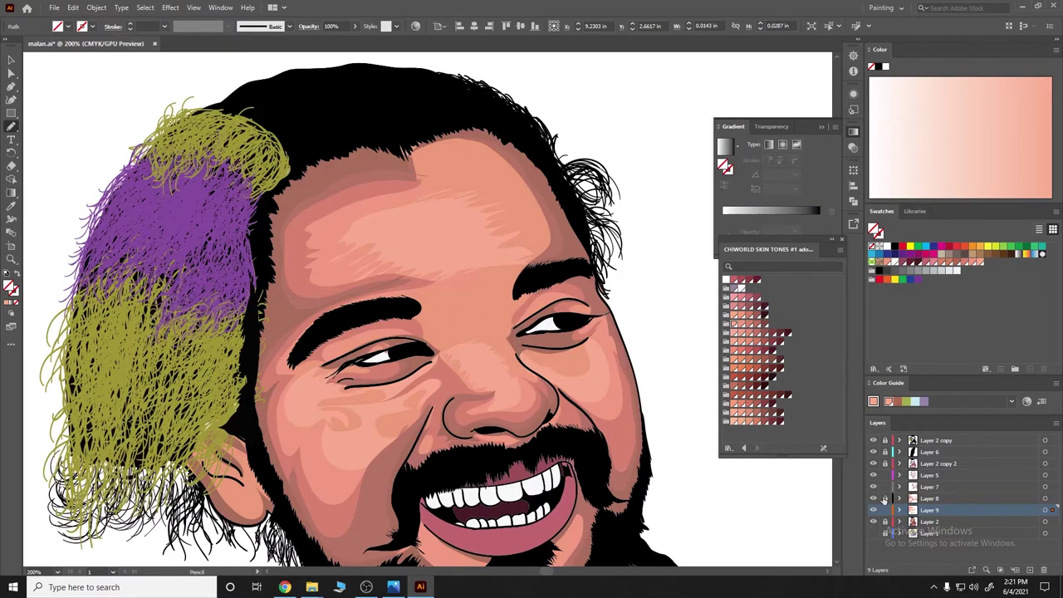
On Layer 5, draw a nose-bridge shading outline and fill it with a sampled skin tone
{"action": "left_click", "coordinate": [916, 476]}
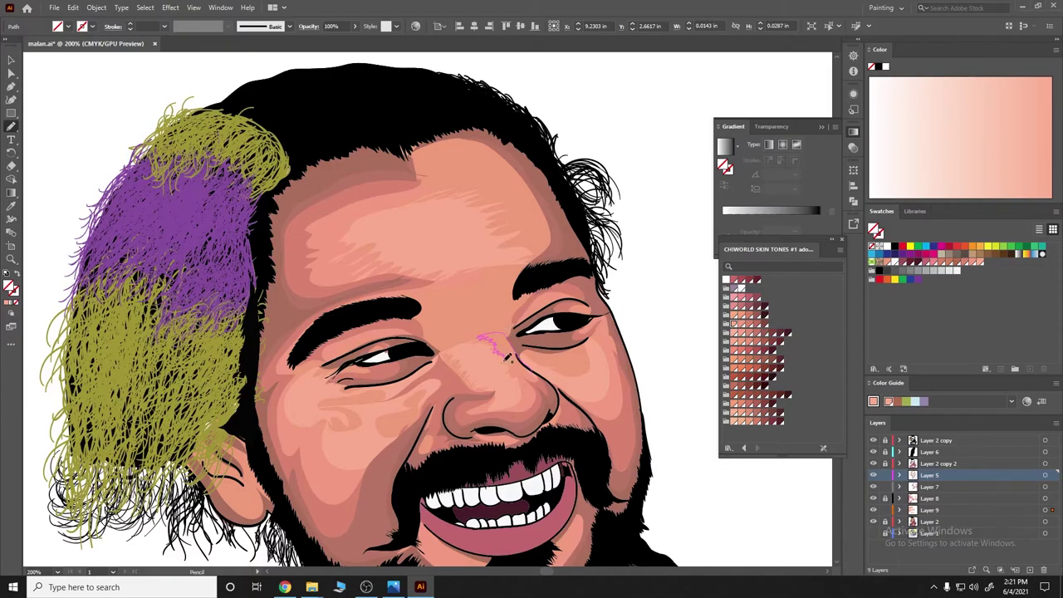
{"action": "left_click_drag", "start_coordinate": [537, 368], "coordinate": [538, 371]}
{"action": "key", "text": "i"}
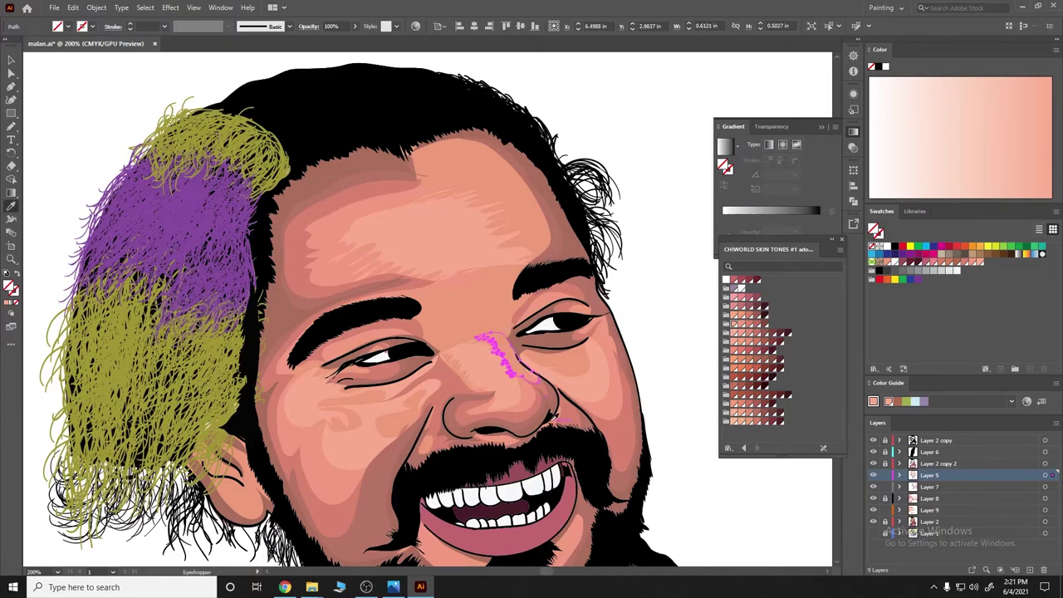
{"action": "left_click", "coordinate": [494, 397]}
{"action": "key", "text": "ctrl+shift+a"}
Pencil a shading outline between the eyebrows, extending it beside the right eyebrow
{"action": "scroll", "coordinate": [645, 261], "scroll_direction": "down", "scroll_amount": 3}
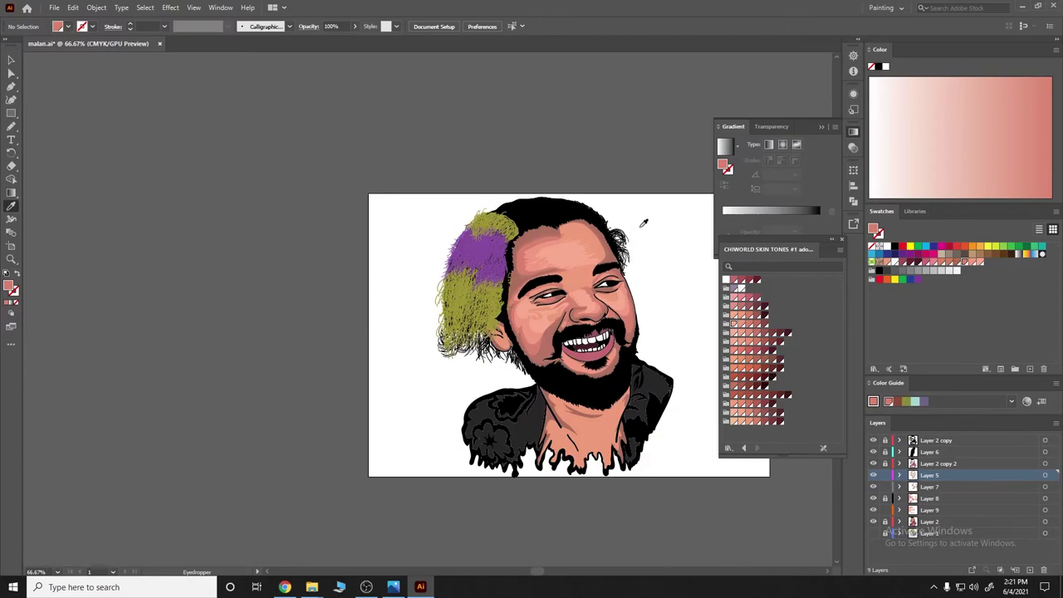
{"action": "scroll", "coordinate": [643, 223], "scroll_direction": "up", "scroll_amount": 2}
{"action": "left_click", "coordinate": [11, 125]}
{"action": "scroll", "coordinate": [536, 324], "scroll_direction": "up", "scroll_amount": 1}
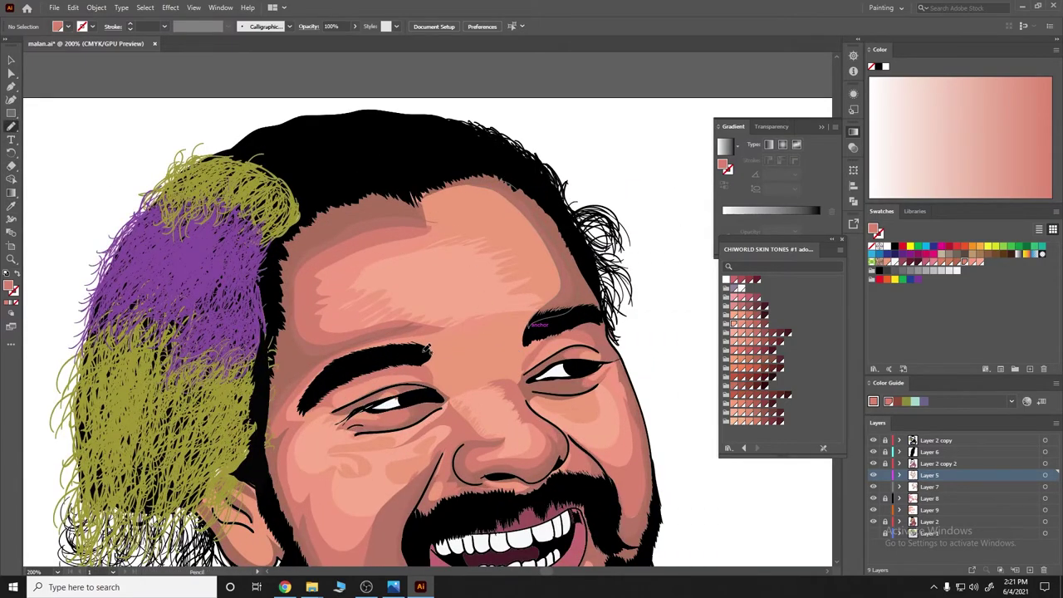
{"action": "left_click_drag", "start_coordinate": [425, 352], "coordinate": [558, 334]}
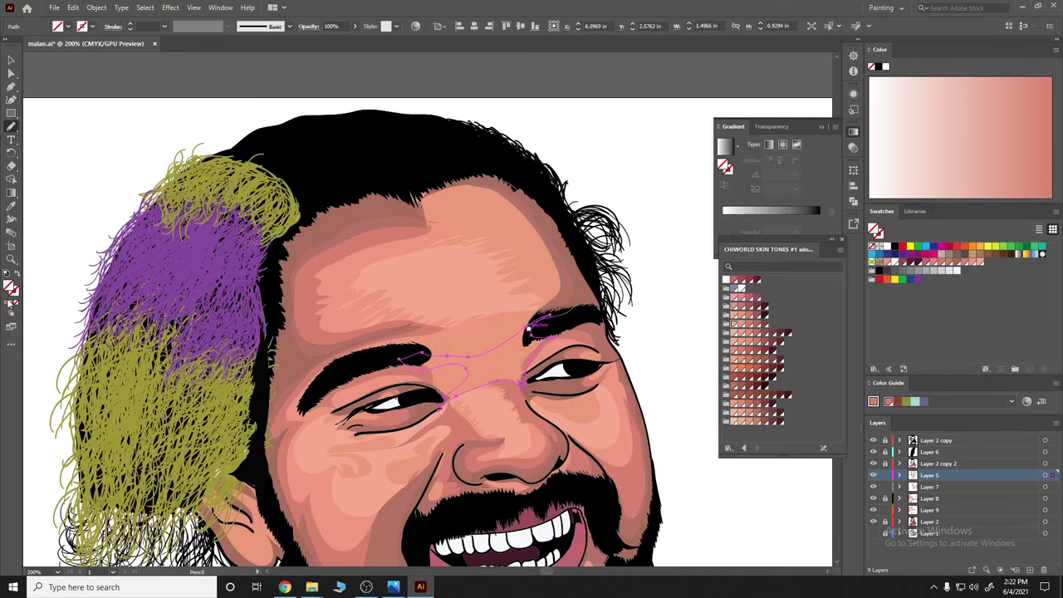
{"action": "scroll", "coordinate": [241, 259], "scroll_direction": "down", "scroll_amount": 3}
{"action": "scroll", "coordinate": [295, 255], "scroll_direction": "up", "scroll_amount": 3}
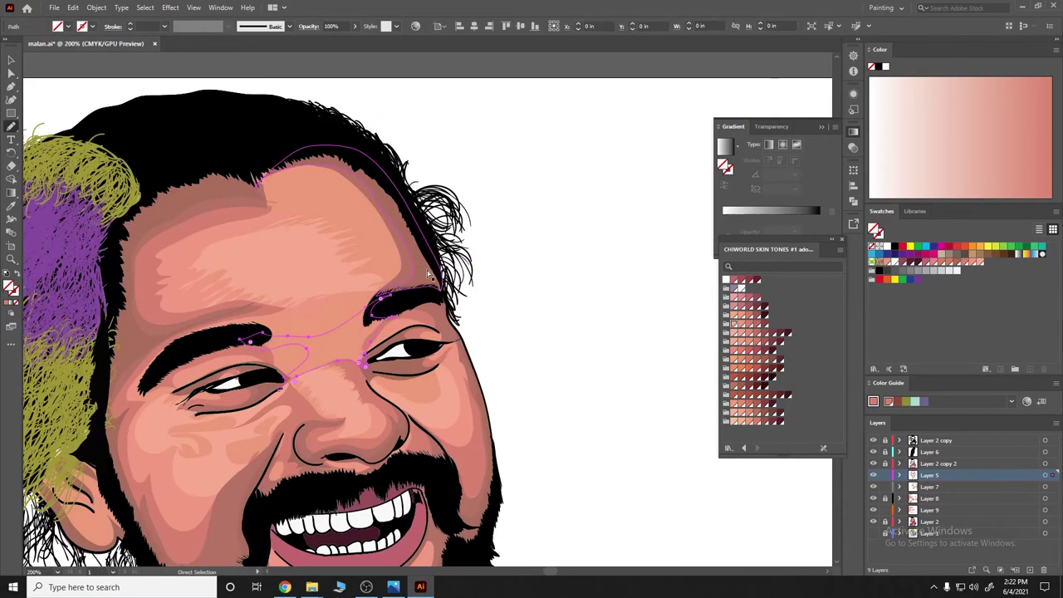
{"action": "left_click", "coordinate": [539, 257], "text": "ctrl"}
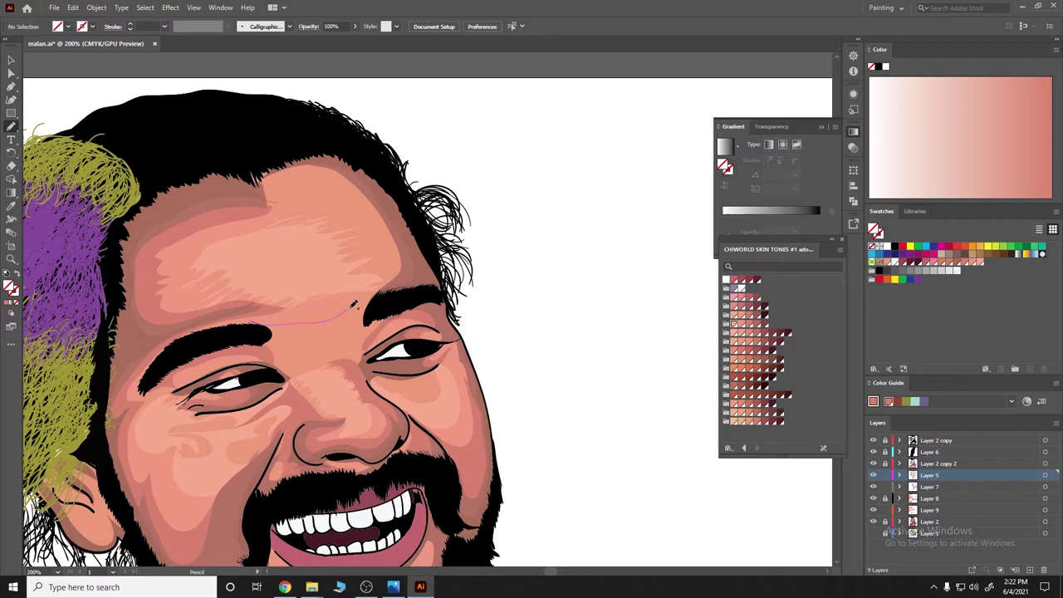
{"action": "left_click_drag", "start_coordinate": [389, 292], "coordinate": [361, 320]}
Reshape the outline along the nose bridge and fill it with an eyedropper-sampled skin tone
{"action": "scroll", "coordinate": [609, 418], "scroll_direction": "left", "scroll_amount": 5}
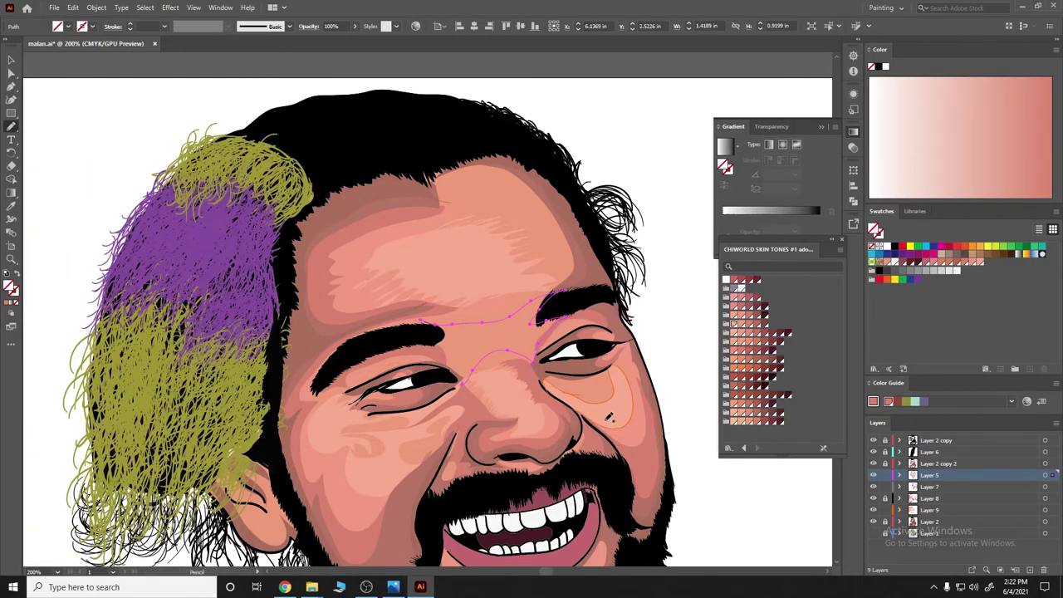
{"action": "left_click_drag", "start_coordinate": [487, 353], "coordinate": [536, 356]}
{"action": "left_click_drag", "start_coordinate": [473, 372], "coordinate": [466, 381]}
{"action": "left_click", "coordinate": [11, 206]}
{"action": "left_click", "coordinate": [401, 516]}
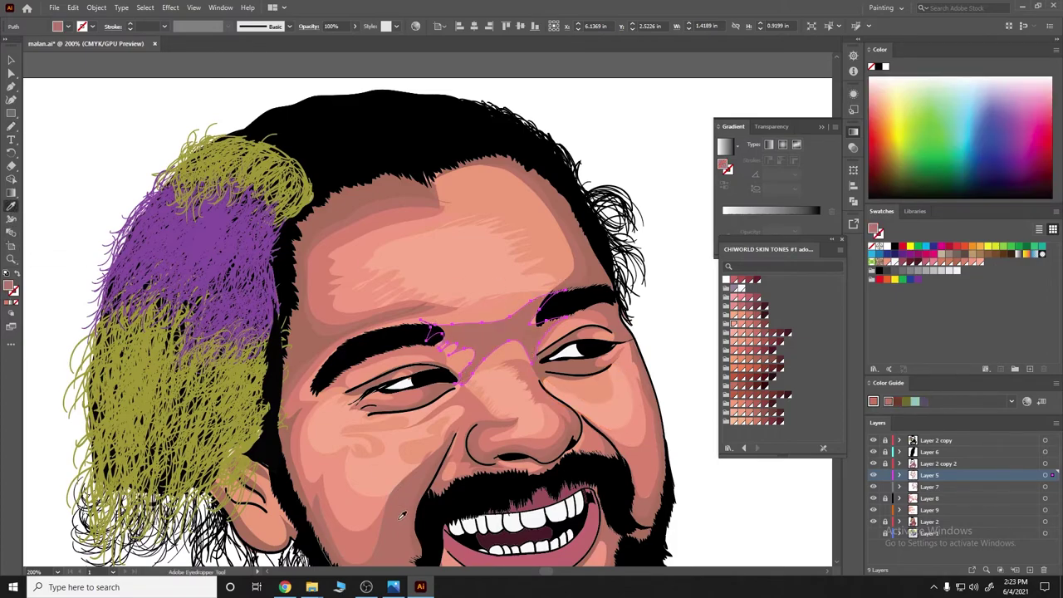
Try a brush stroke across the forehead, undo it, and return to the Pencil
{"action": "key", "text": "b"}
{"action": "scroll", "coordinate": [589, 204], "scroll_direction": "down", "scroll_amount": 5}
{"action": "scroll", "coordinate": [387, 230], "scroll_direction": "up", "scroll_amount": 5}
{"action": "left_click_drag", "start_coordinate": [419, 199], "coordinate": [474, 285]}
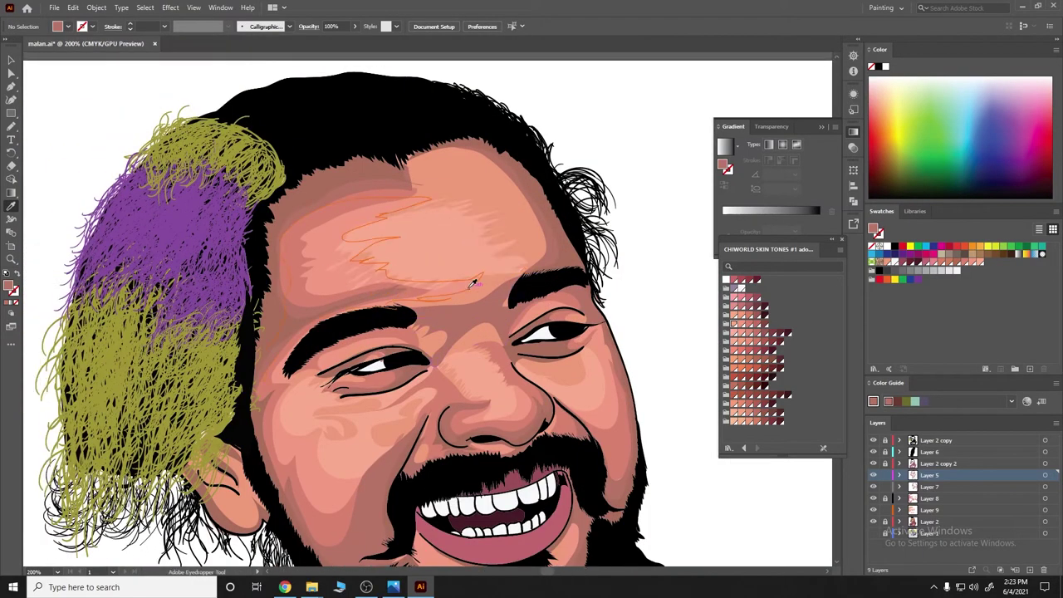
{"action": "key", "text": "ctrl+z"}
{"action": "key", "text": "n"}
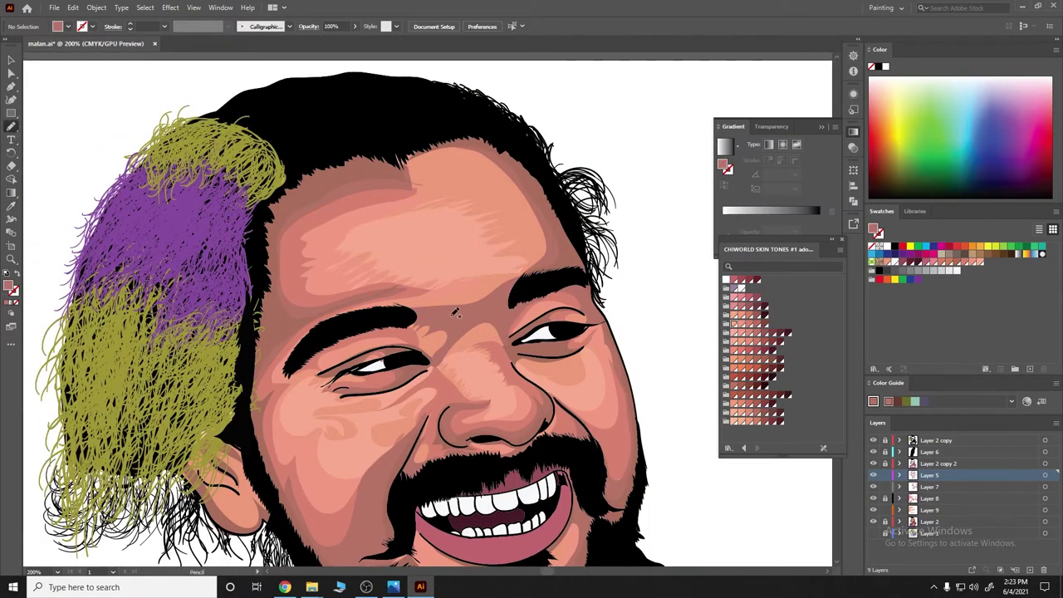
Change the active layer and select the shading shape near the nose
{"action": "left_click", "coordinate": [614, 355], "text": "ctrl"}
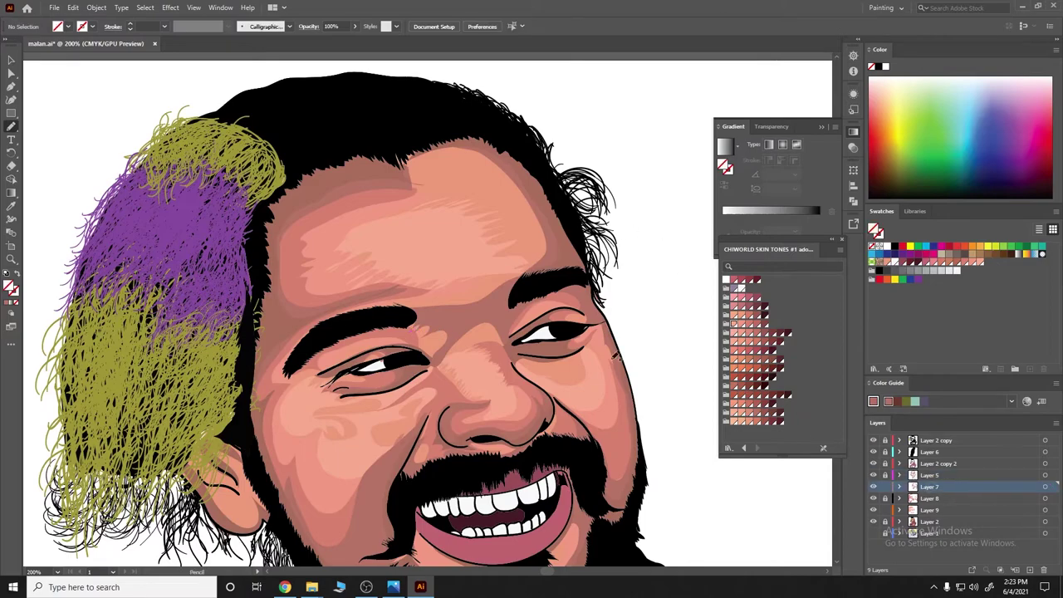
{"action": "left_click", "coordinate": [446, 350], "text": "ctrl"}
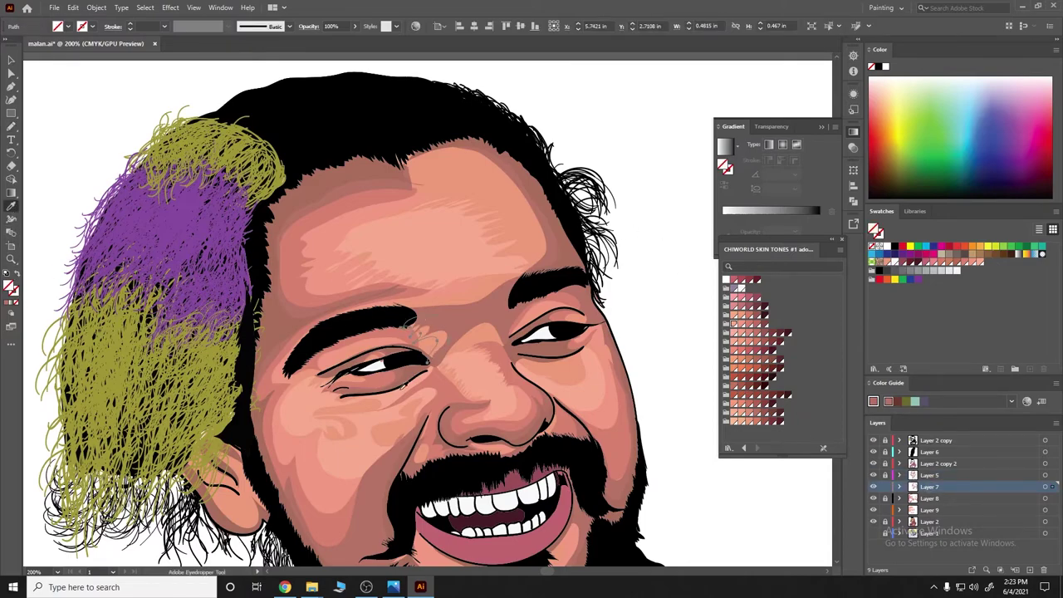
{"action": "scroll", "coordinate": [495, 367], "scroll_direction": "up", "scroll_amount": 2}
{"action": "scroll", "coordinate": [495, 366], "scroll_direction": "up", "scroll_amount": 2}
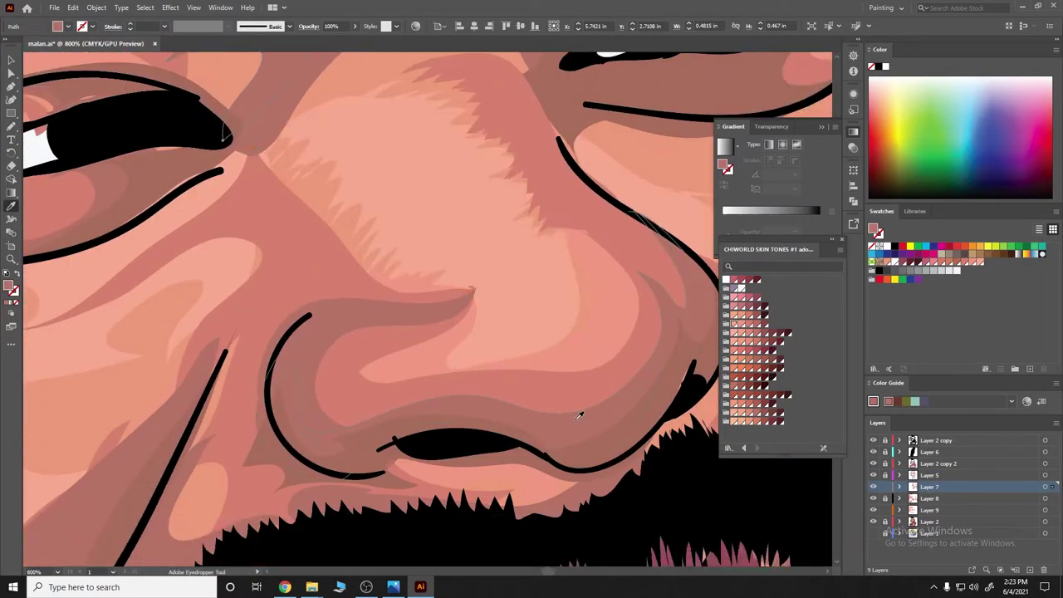
{"action": "scroll", "coordinate": [570, 380], "scroll_direction": "down", "scroll_amount": 3}
With the Pencil, sketch an orange shading outline over the left cheek
{"action": "left_click", "coordinate": [8, 129]}
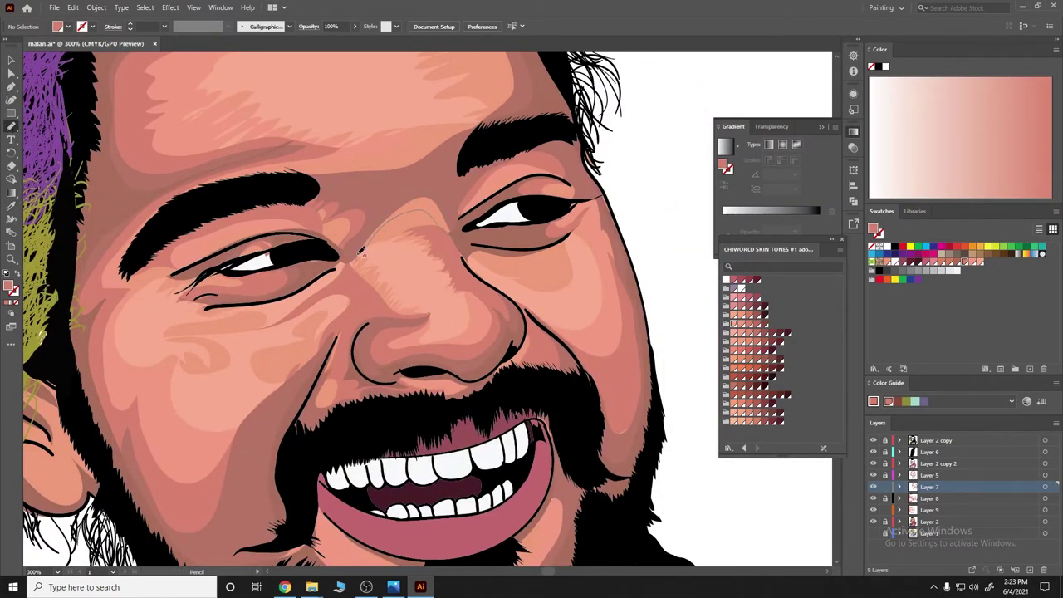
{"action": "scroll", "coordinate": [471, 205], "scroll_direction": "down", "scroll_amount": 3}
{"action": "scroll", "coordinate": [470, 205], "scroll_direction": "up", "scroll_amount": 1}
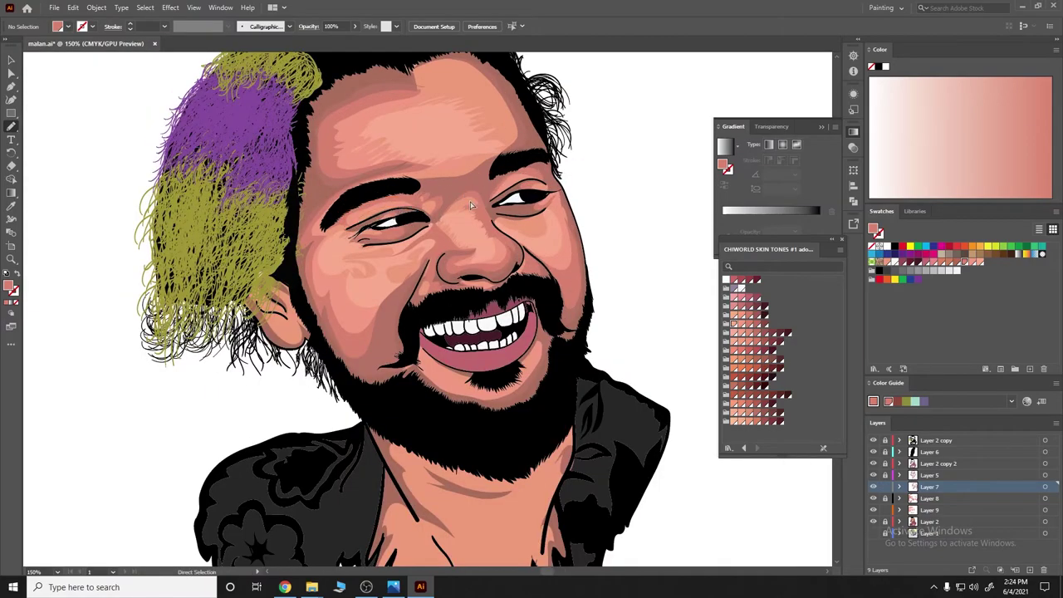
{"action": "scroll", "coordinate": [471, 205], "scroll_direction": "up", "scroll_amount": 1}
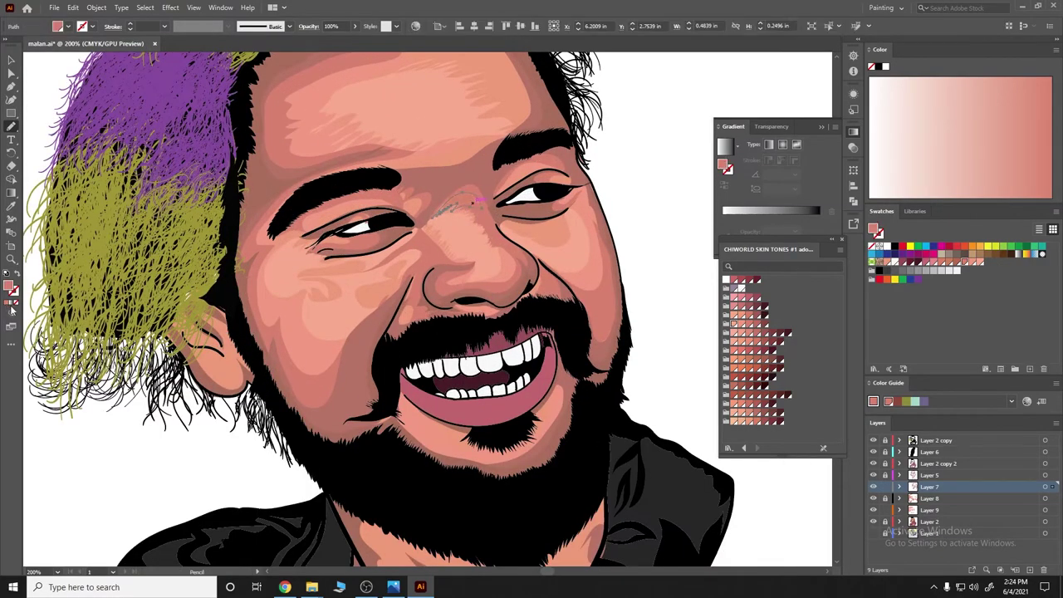
{"action": "scroll", "coordinate": [368, 332], "scroll_direction": "down", "scroll_amount": 3}
{"action": "scroll", "coordinate": [332, 324], "scroll_direction": "left", "scroll_amount": 3}
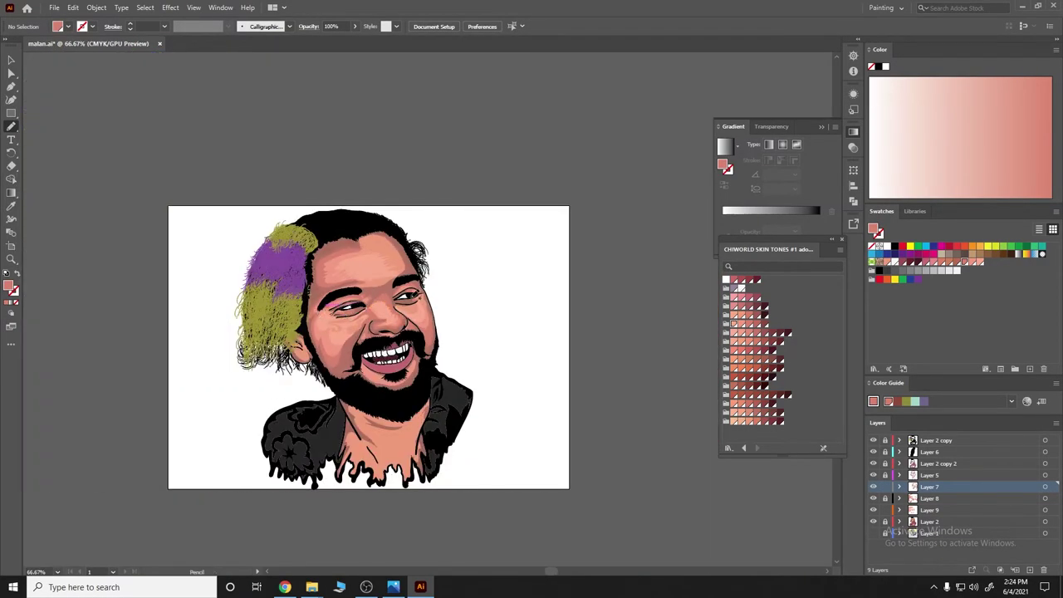
{"action": "scroll", "coordinate": [373, 251], "scroll_direction": "left", "scroll_amount": 1}
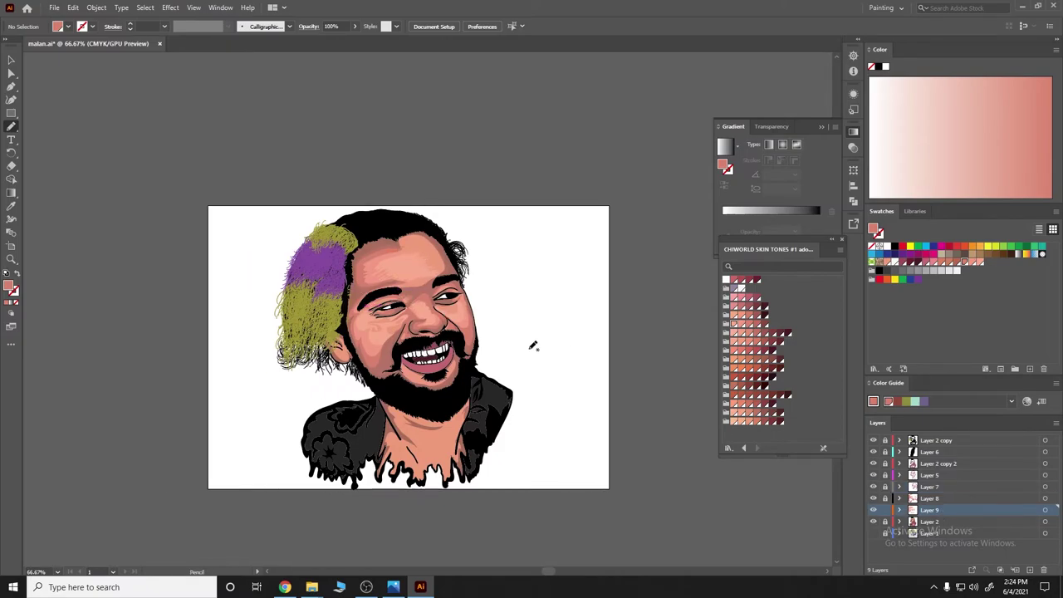
{"action": "scroll", "coordinate": [405, 250], "scroll_direction": "up", "scroll_amount": 3}
{"action": "scroll", "coordinate": [405, 251], "scroll_direction": "down", "scroll_amount": 1}
{"action": "left_click_drag", "start_coordinate": [299, 318], "coordinate": [378, 312]}
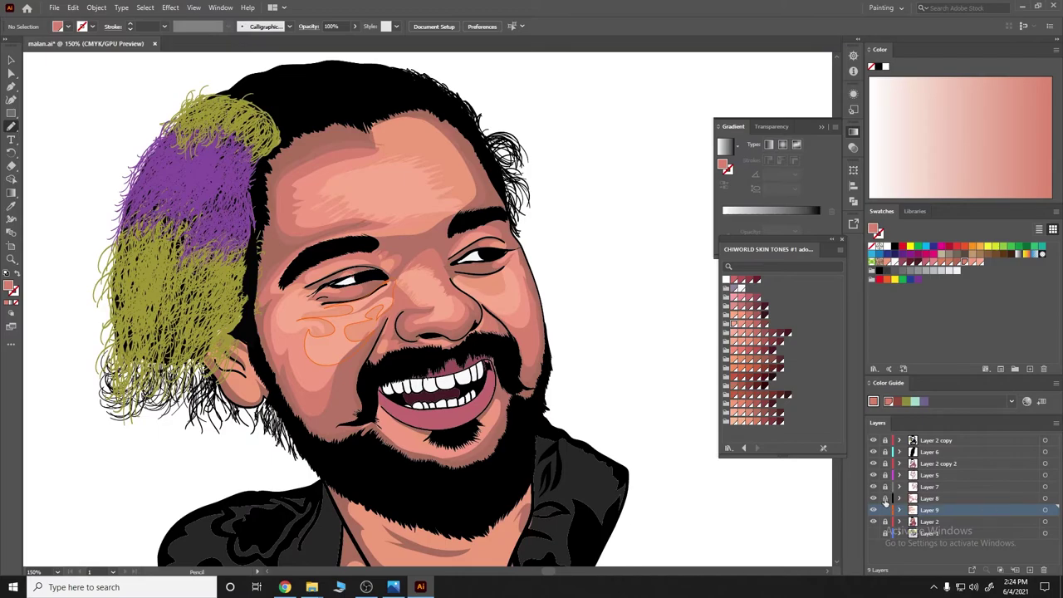
Select all Layer 8 face sketches and convert their colours via Adjust Color Balance
{"action": "left_click", "coordinate": [929, 498]}
{"action": "key", "text": "v"}
{"action": "key", "text": "ctrl+a"}
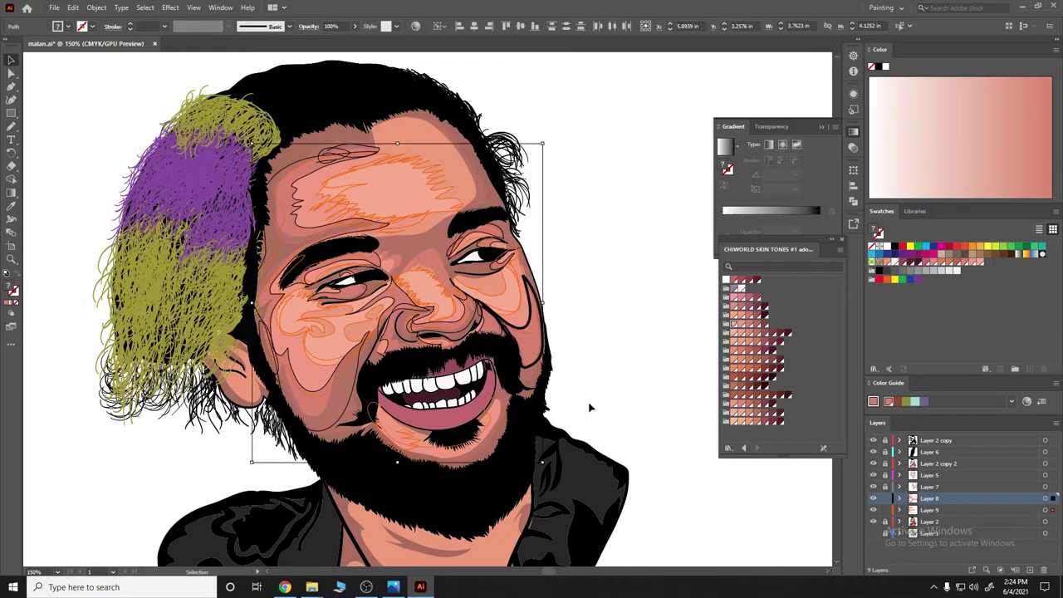
{"action": "left_click", "coordinate": [73, 7]}
{"action": "left_click", "coordinate": [312, 306]}
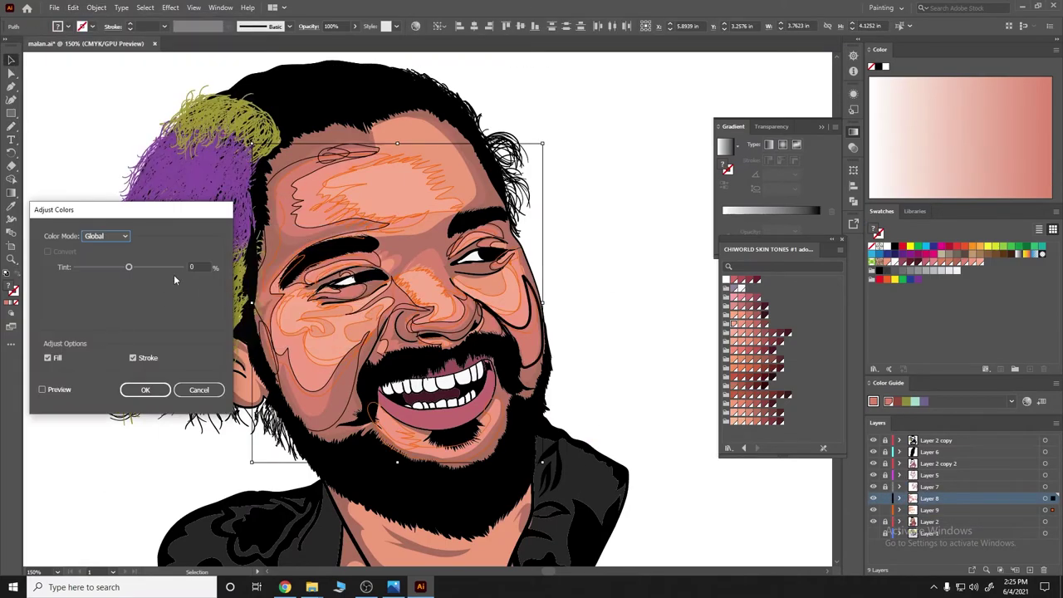
{"action": "left_click", "coordinate": [67, 254]}
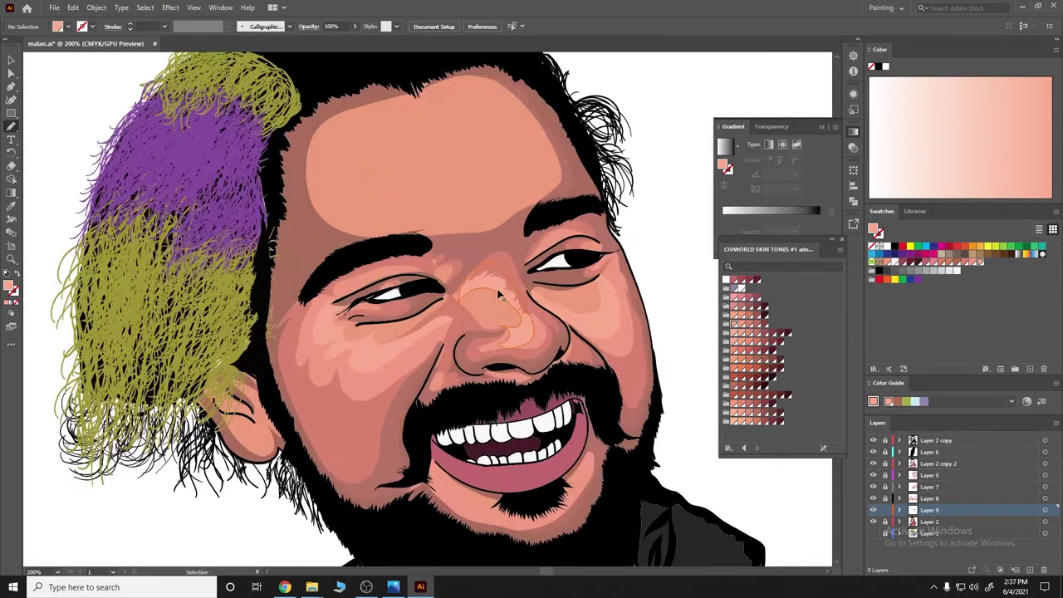
Pencil a small shape beside the inner eyebrow and fill it with a sampled reddish skin tone
{"action": "left_click_drag", "start_coordinate": [432, 259], "coordinate": [448, 286]}
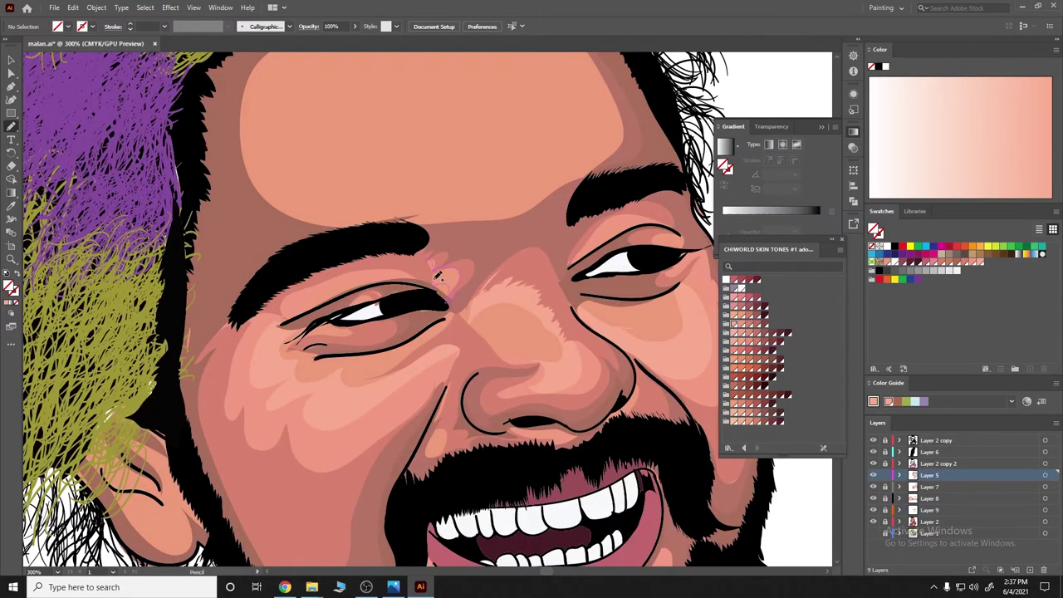
{"action": "left_click_drag", "start_coordinate": [425, 254], "coordinate": [449, 291]}
{"action": "key", "text": "i"}
{"action": "left_click", "coordinate": [448, 295]}
{"action": "key", "text": "ctrl+shift+a"}
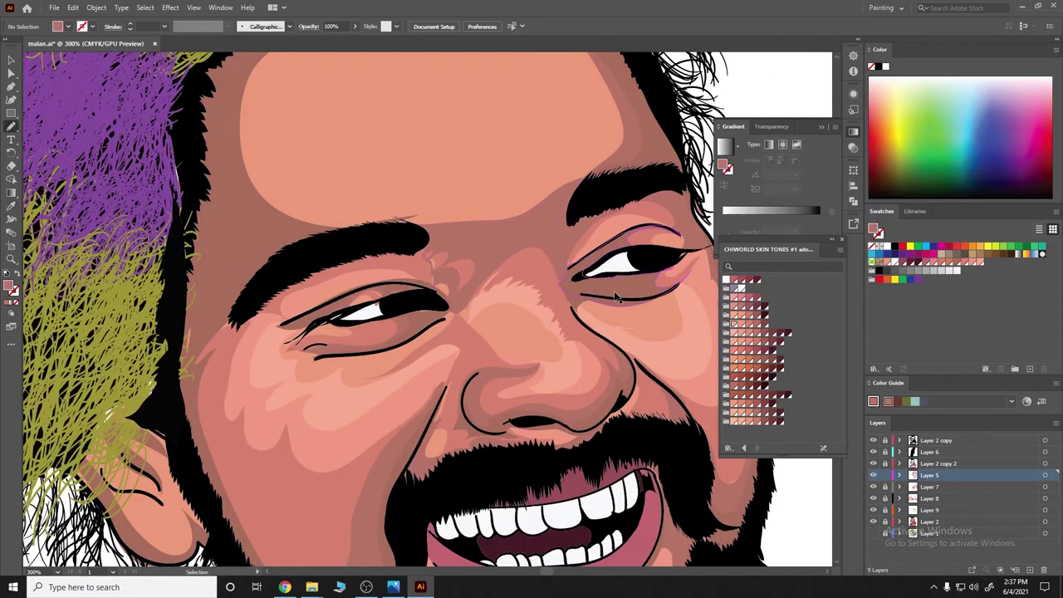
{"action": "key", "text": "ctrl+1"}
Undo the brow selection and eyedropper a skin tone onto the brow shape
{"action": "scroll", "coordinate": [598, 249], "scroll_direction": "up", "scroll_amount": 3}
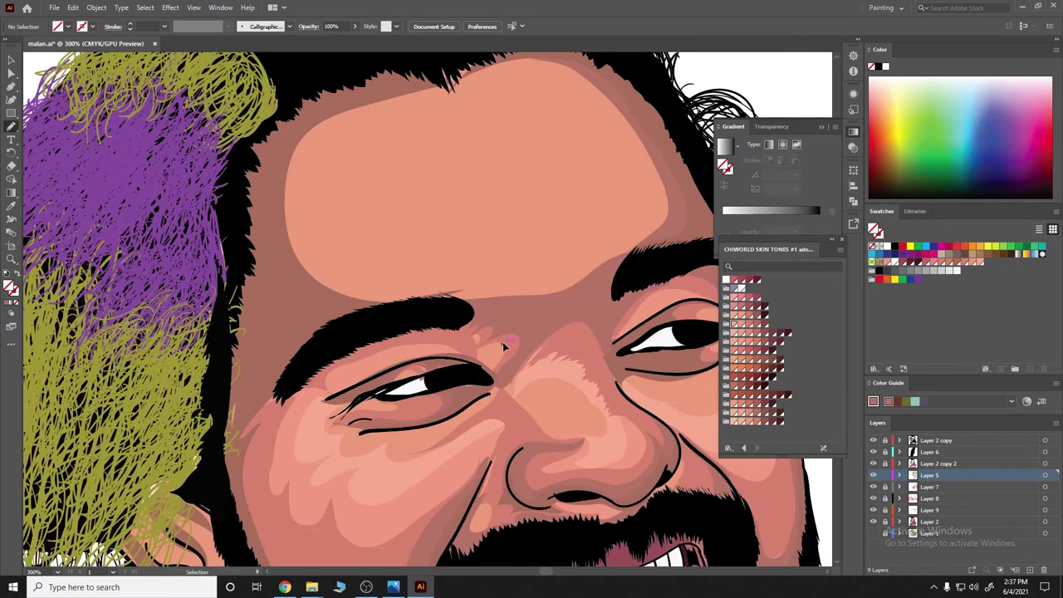
{"action": "scroll", "coordinate": [465, 344], "scroll_direction": "up", "scroll_amount": 2}
{"action": "key", "text": "ctrl+z"}
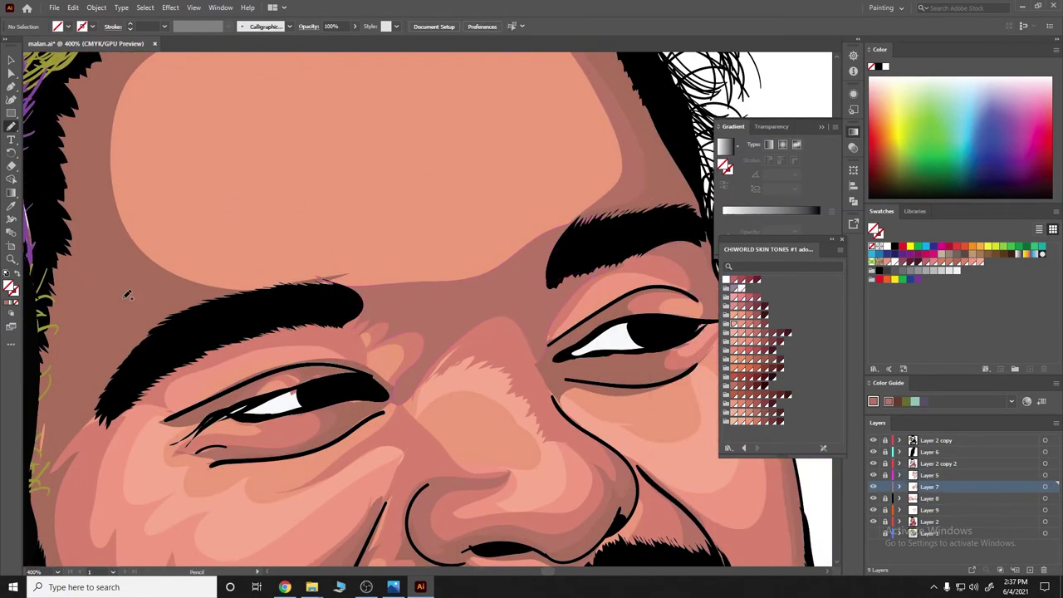
{"action": "key", "text": "i"}
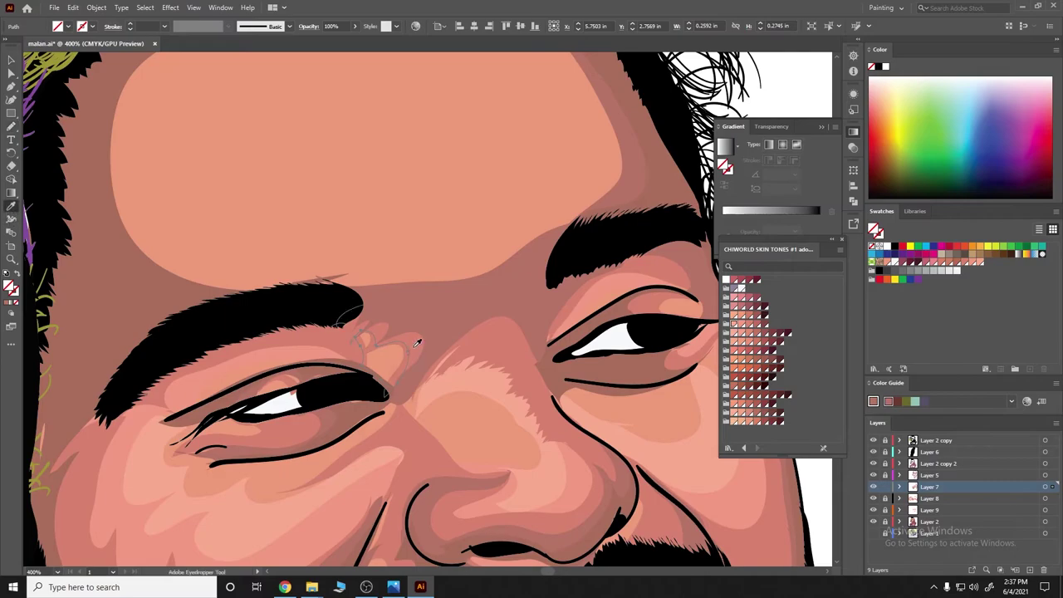
{"action": "left_click", "coordinate": [378, 365]}
{"action": "key", "text": "ctrl+1"}
Compare the face against the reference photo in Photos, then minimize it
{"action": "key", "text": "ctrl+minus"}
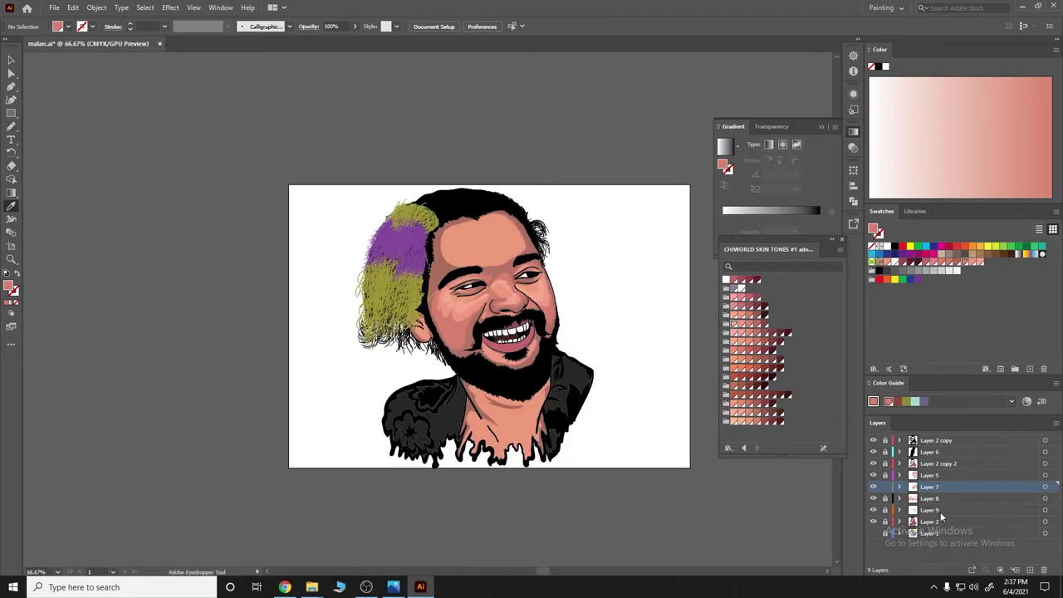
{"action": "key", "text": "ctrl+plus"}
{"action": "key", "text": "ctrl+plus"}
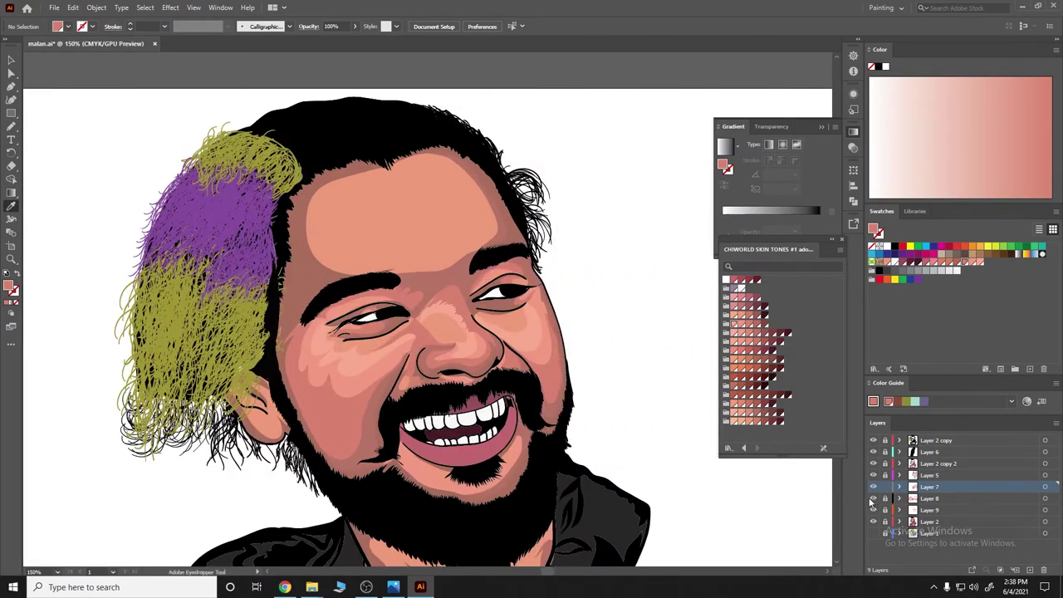
{"action": "key", "text": "ctrl+minus"}
{"action": "key", "text": "ctrl+minus"}
{"action": "key", "text": "ctrl+plus"}
{"action": "left_click", "coordinate": [393, 586]}
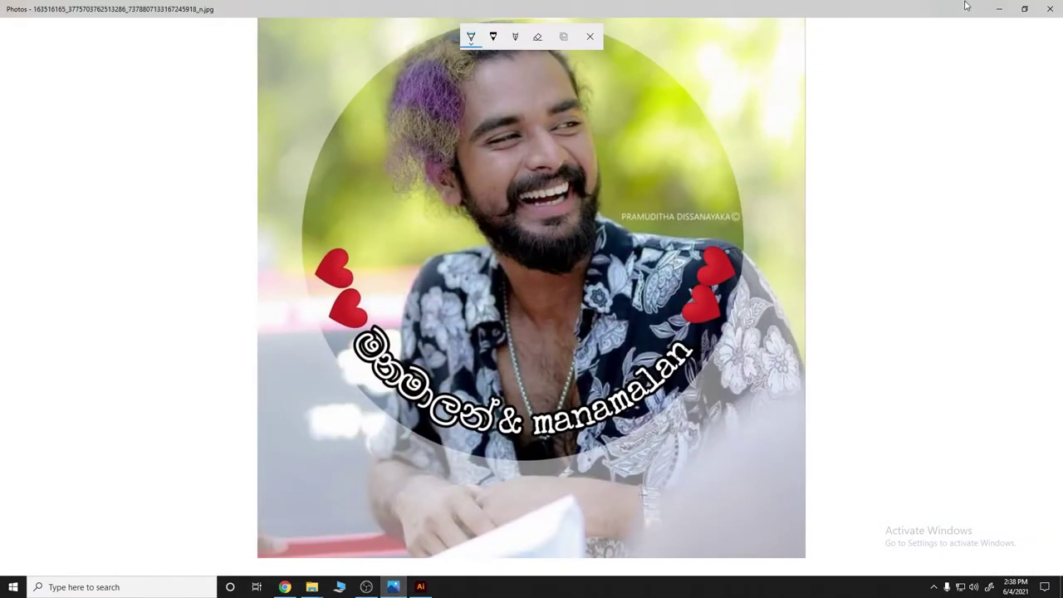
{"action": "left_click", "coordinate": [999, 8]}
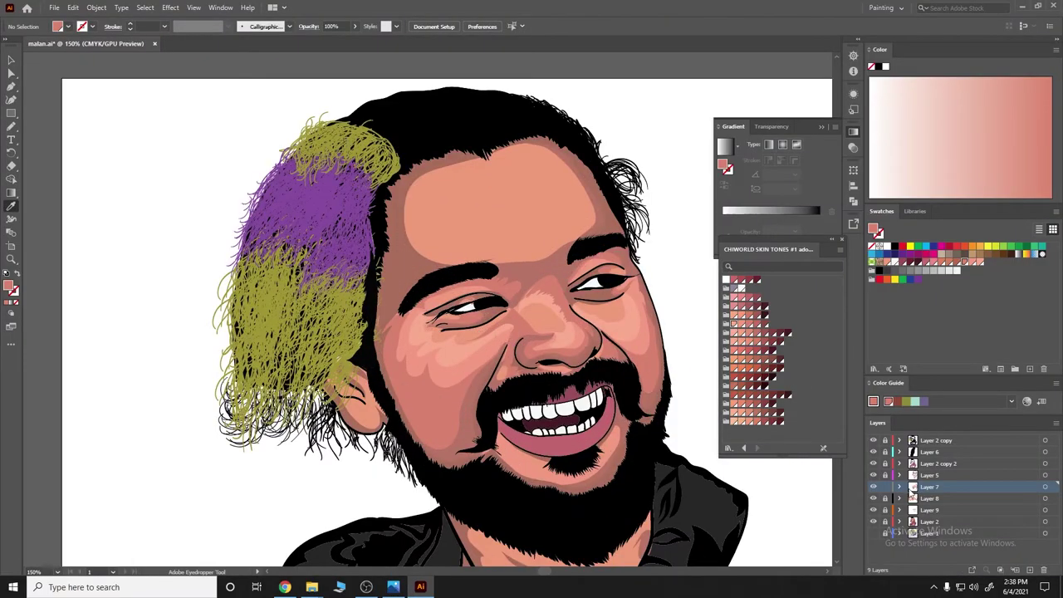
On a new layer, draw a light pink highlight under the left eye
{"action": "left_click", "coordinate": [1029, 570]}
{"action": "key", "text": "ctrl+plus"}
{"action": "key", "text": "ctrl+plus"}
{"action": "key", "text": "ctrl+plus"}
{"action": "key", "text": "n"}
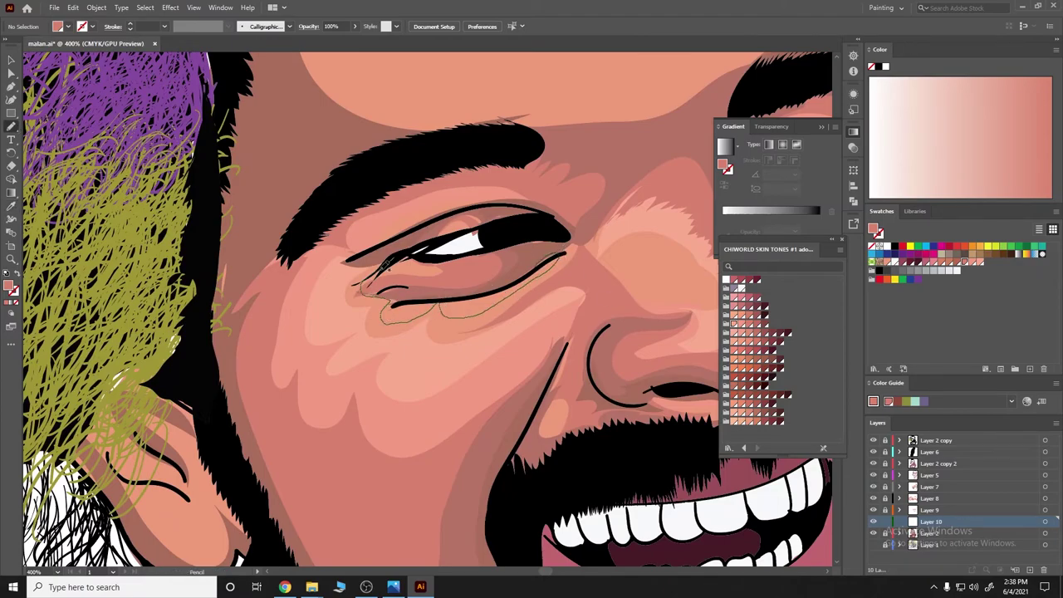
{"action": "left_click_drag", "start_coordinate": [585, 251], "coordinate": [581, 246]}
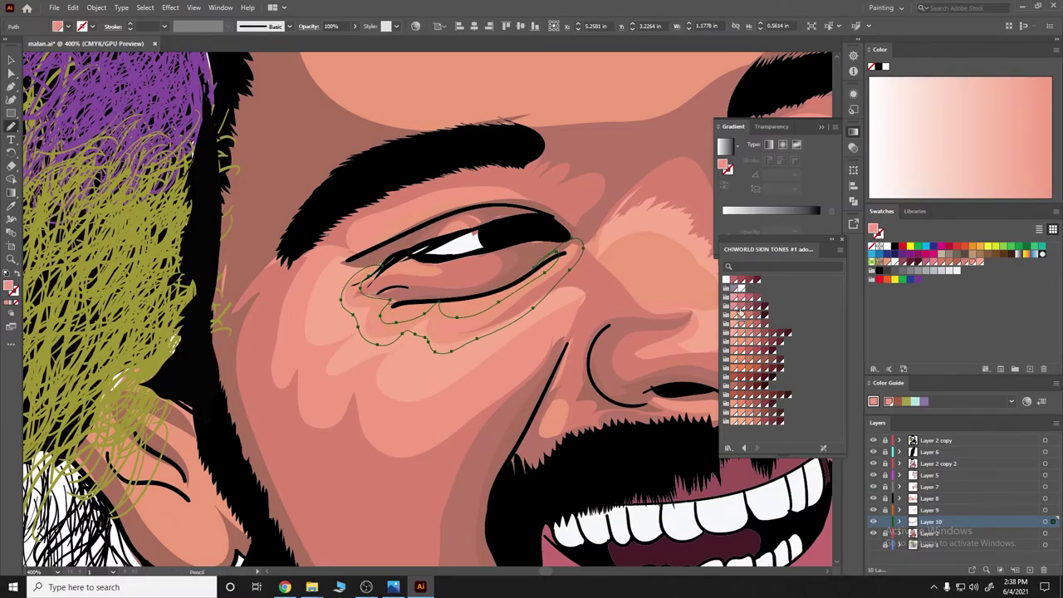
{"action": "left_click", "coordinate": [734, 333]}
{"action": "key", "text": "ctrl+shift+a"}
{"action": "key", "text": "ctrl+minus"}
{"action": "key", "text": "ctrl+minus"}
{"action": "key", "text": "ctrl+minus"}
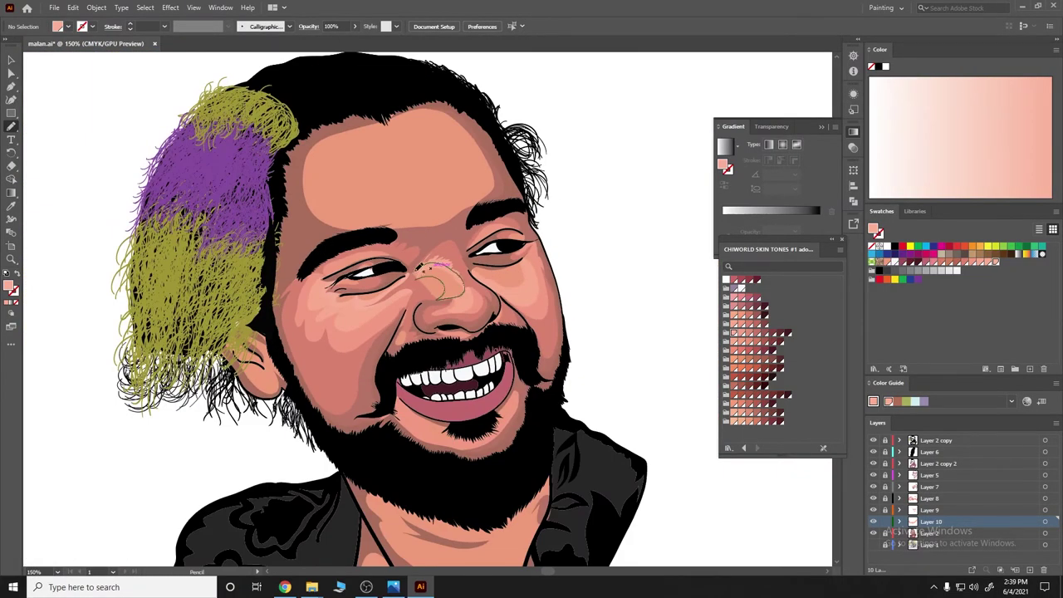
Select and delete the small stray shape on the nose
{"action": "left_click_drag", "start_coordinate": [337, 281], "coordinate": [462, 299]}
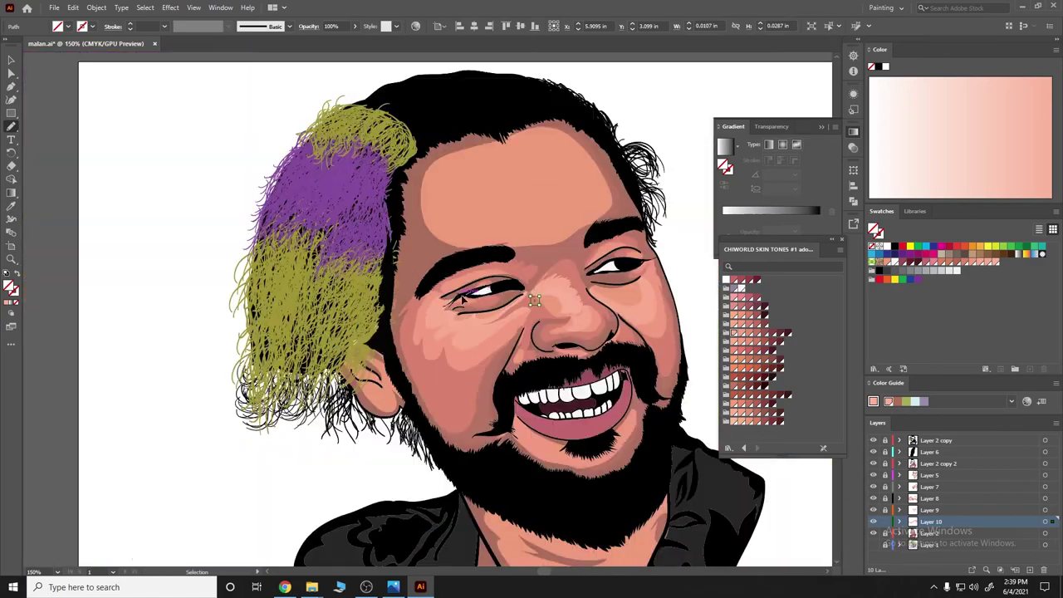
{"action": "key", "text": "ctrl+plus"}
{"action": "key", "text": "ctrl+plus"}
{"action": "key", "text": "ctrl+plus"}
{"action": "key", "text": "Delete"}
{"action": "key", "text": "ctrl+0"}
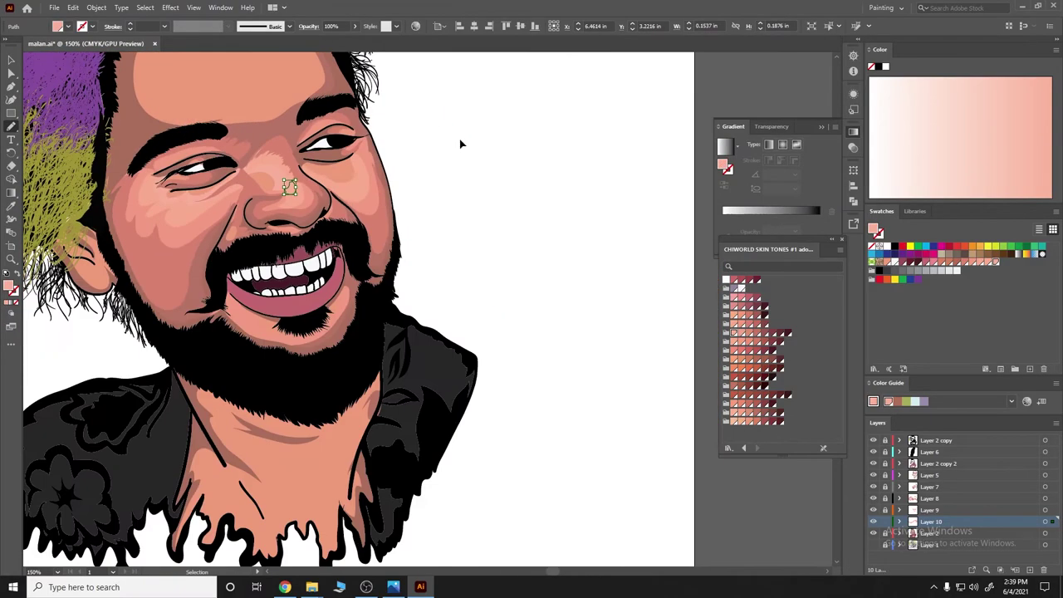
{"action": "key", "text": "ctrl+plus"}
{"action": "key", "text": "ctrl+plus"}
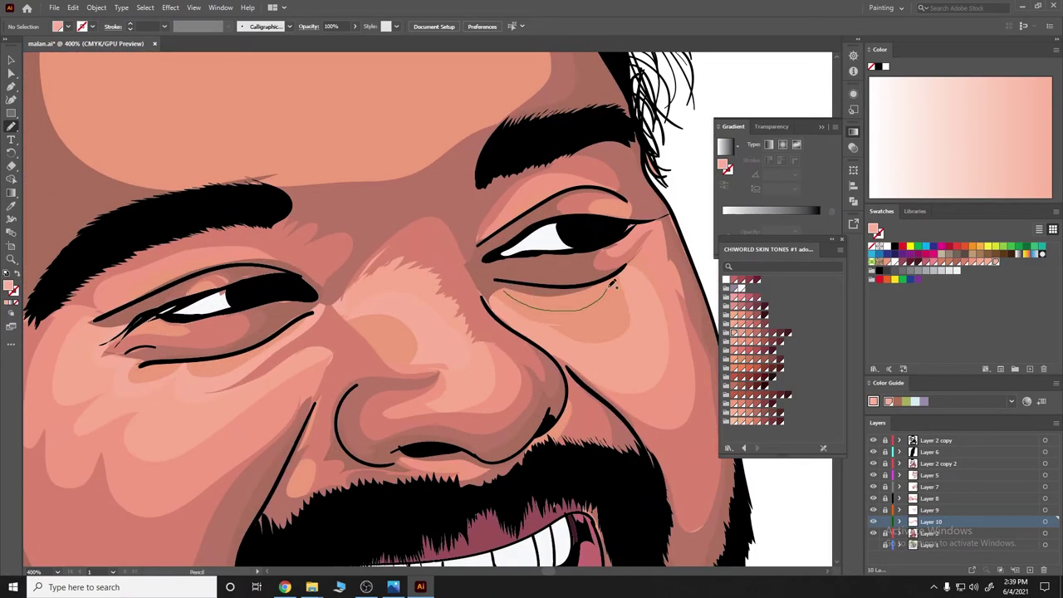
Draw a highlight shape under the right eye and check it across zoom levels
{"action": "left_click_drag", "start_coordinate": [615, 284], "coordinate": [503, 292]}
{"action": "key", "text": "ctrl+minus"}
{"action": "key", "text": "ctrl+minus"}
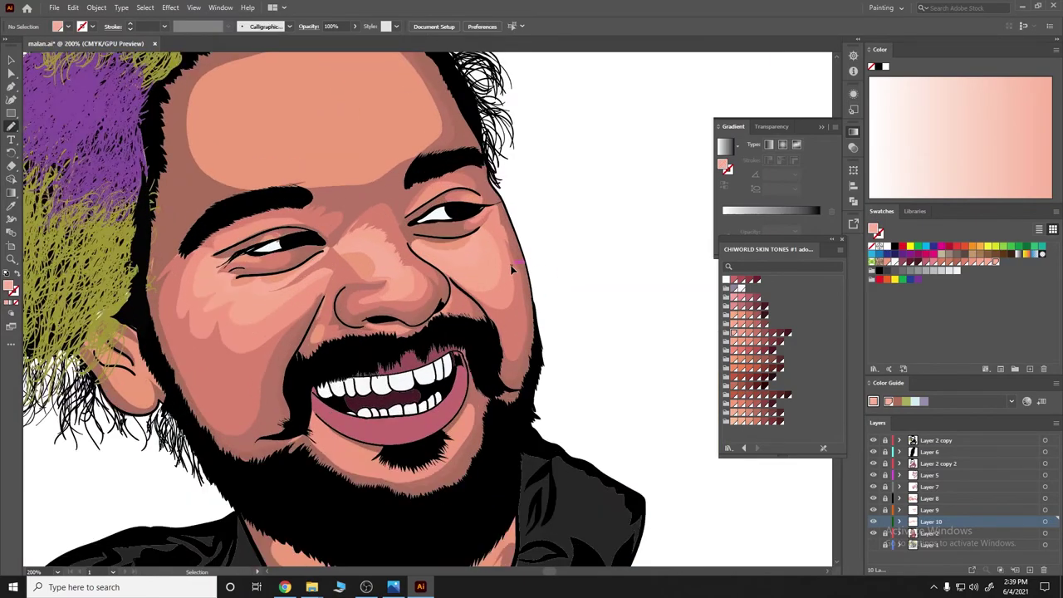
{"action": "key", "text": "ctrl+0"}
{"action": "key", "text": "ctrl+plus"}
{"action": "key", "text": "ctrl+plus"}
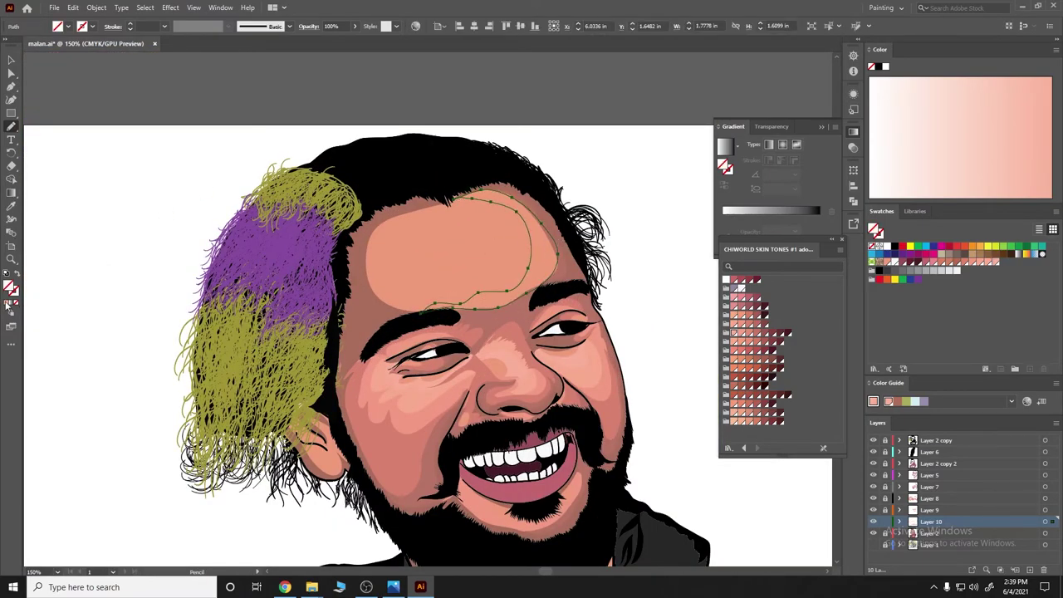
{"action": "key", "text": "ctrl+minus"}
{"action": "key", "text": "ctrl+minus"}
{"action": "key", "text": "ctrl+minus"}
{"action": "key", "text": "ctrl+plus"}
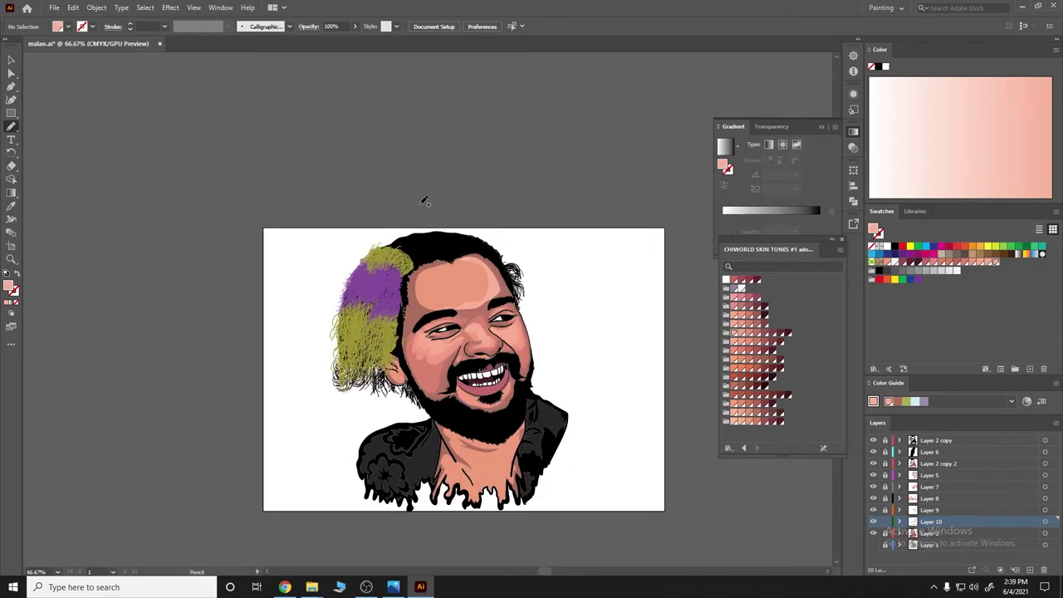
{"action": "key", "text": "ctrl+plus"}
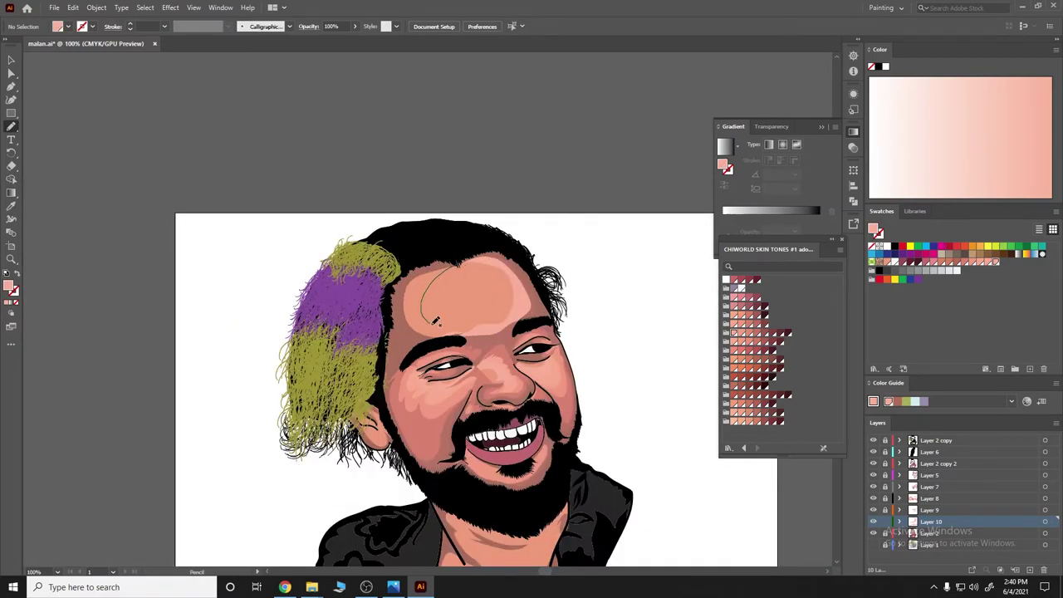
{"action": "key", "text": "ctrl+minus"}
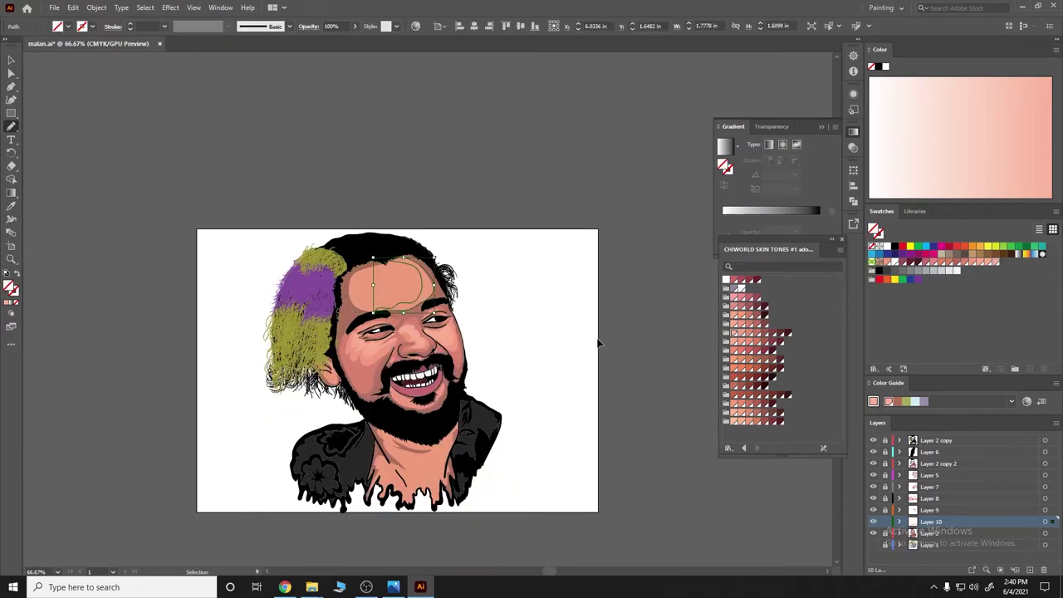
{"action": "key", "text": "ctrl+plus"}
{"action": "key", "text": "ctrl+plus"}
{"action": "key", "text": "ctrl+plus"}
{"action": "key", "text": "ctrl+plus"}
{"action": "key", "text": "ctrl+plus"}
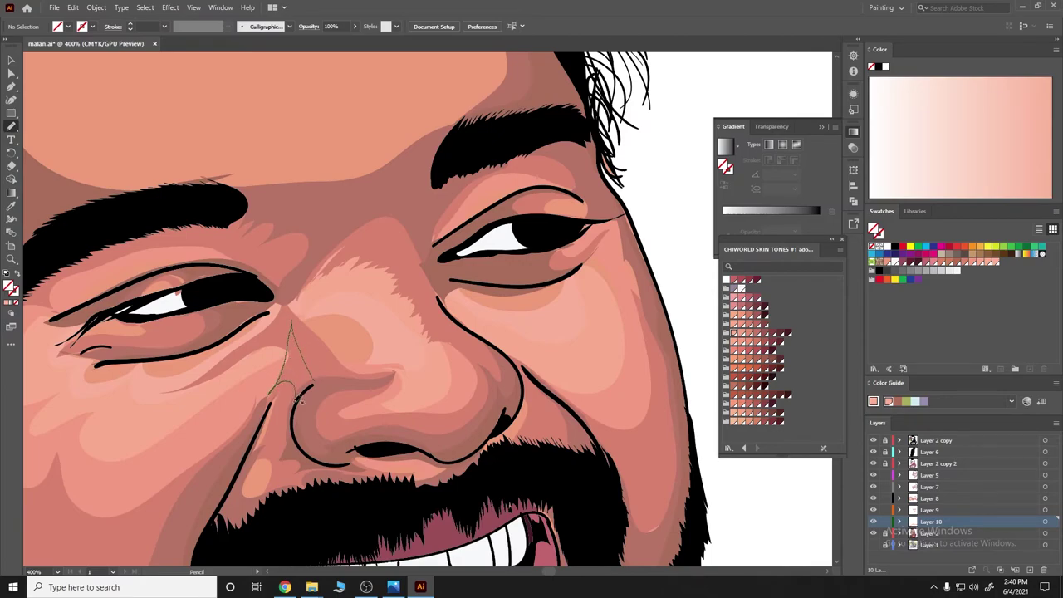
Draw a shadow along the left side of the nose, filled with a sampled skin colour
{"action": "left_click_drag", "start_coordinate": [311, 353], "coordinate": [308, 380]}
{"action": "key", "text": "i"}
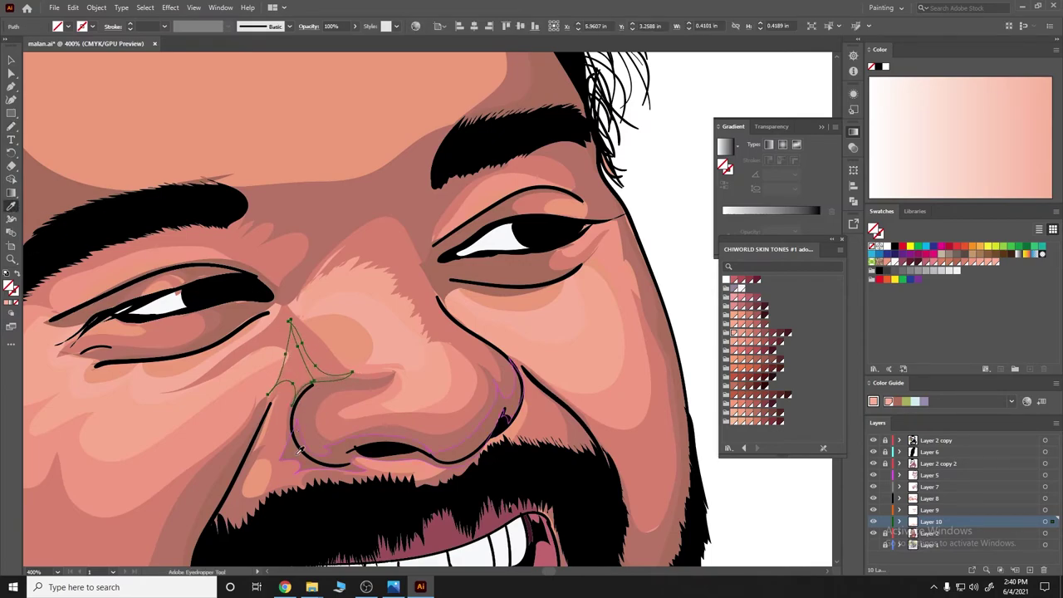
{"action": "left_click", "coordinate": [515, 386]}
{"action": "key", "text": "ctrl+shift+a"}
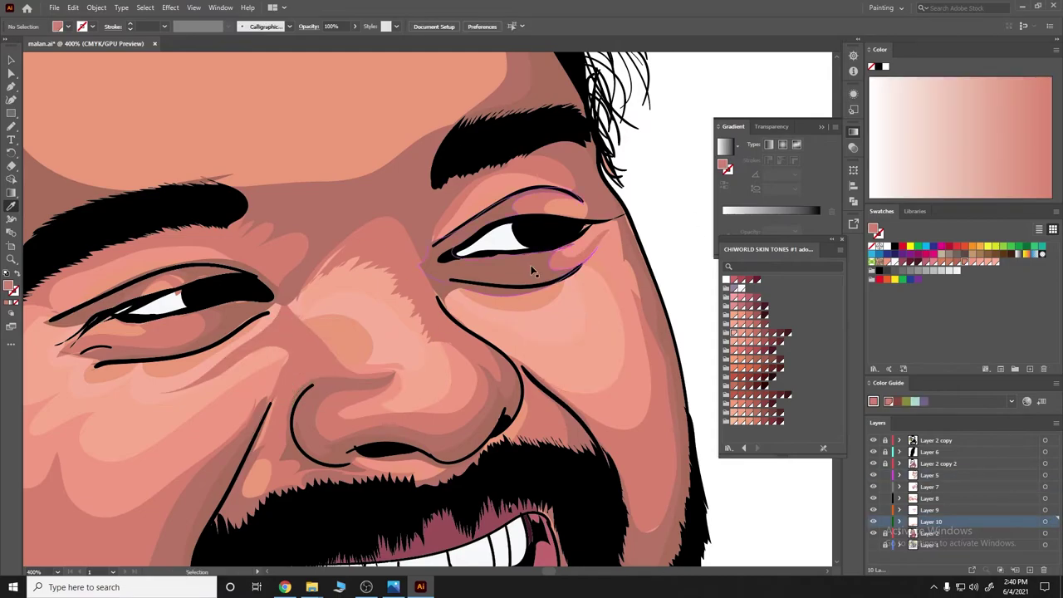
{"action": "key", "text": "n"}
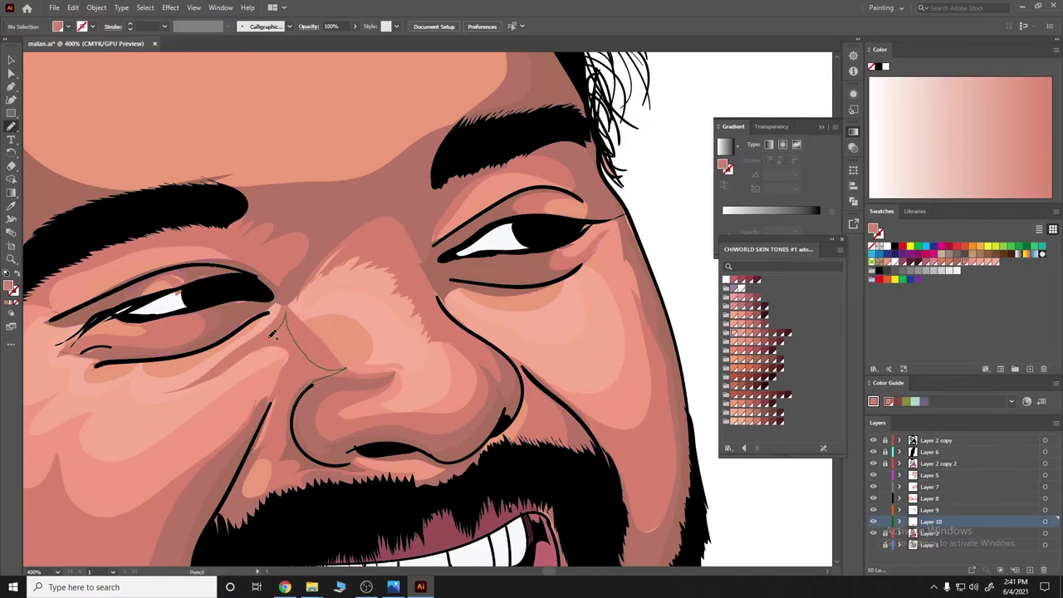
Add a larger nose-side shadow in a sampled brown skin tone, with Layer 5 active
{"action": "left_click_drag", "start_coordinate": [280, 397], "coordinate": [291, 419]}
{"action": "key", "text": "i"}
{"action": "left_click", "coordinate": [418, 405]}
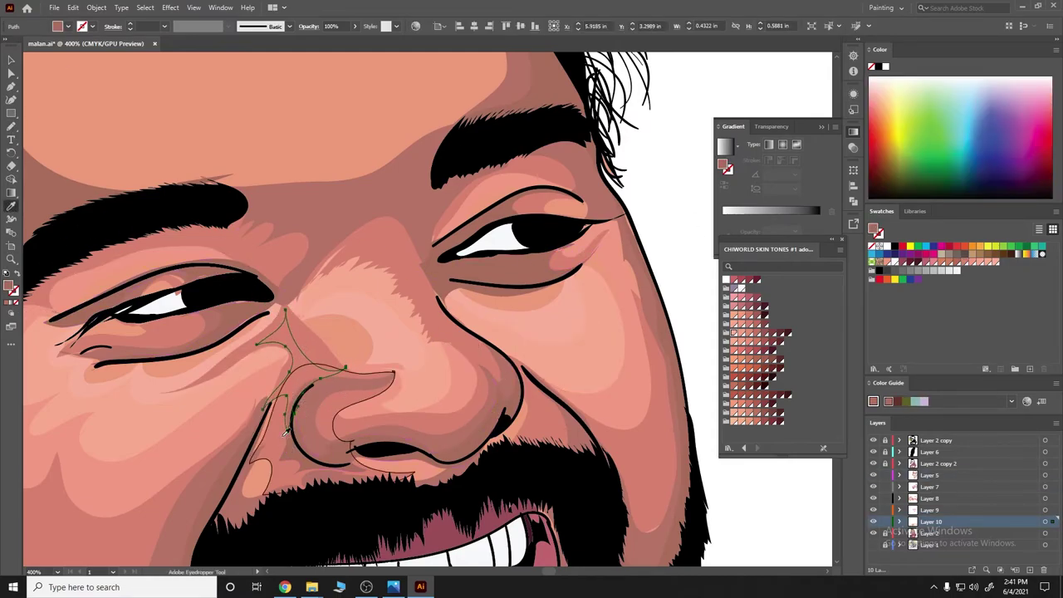
{"action": "left_click", "coordinate": [930, 475]}
{"action": "key", "text": "ctrl+shift+a"}
{"action": "key", "text": "n"}
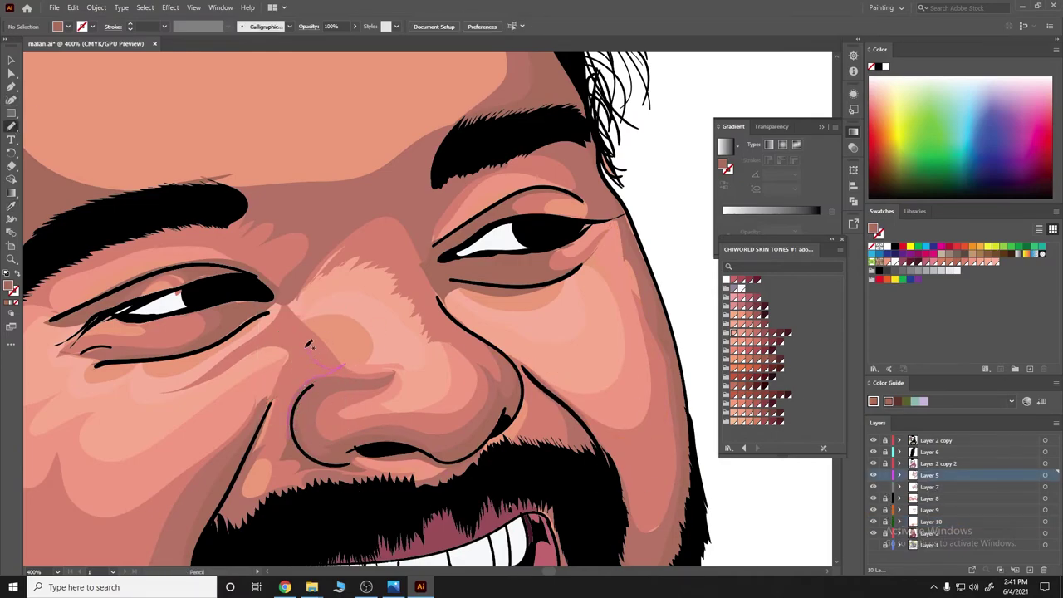
Remove the stray pink stroke on the nose bridge and inspect the face
{"action": "scroll", "coordinate": [332, 416], "scroll_direction": "down", "scroll_amount": 3}
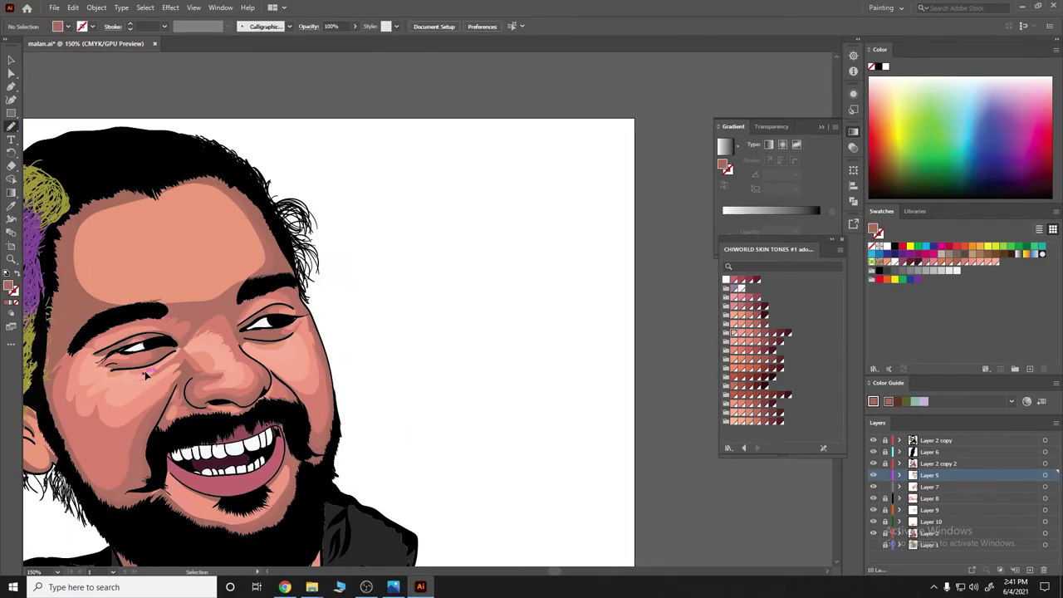
{"action": "scroll", "coordinate": [332, 415], "scroll_direction": "down", "scroll_amount": 2}
{"action": "scroll", "coordinate": [490, 404], "scroll_direction": "up", "scroll_amount": 5}
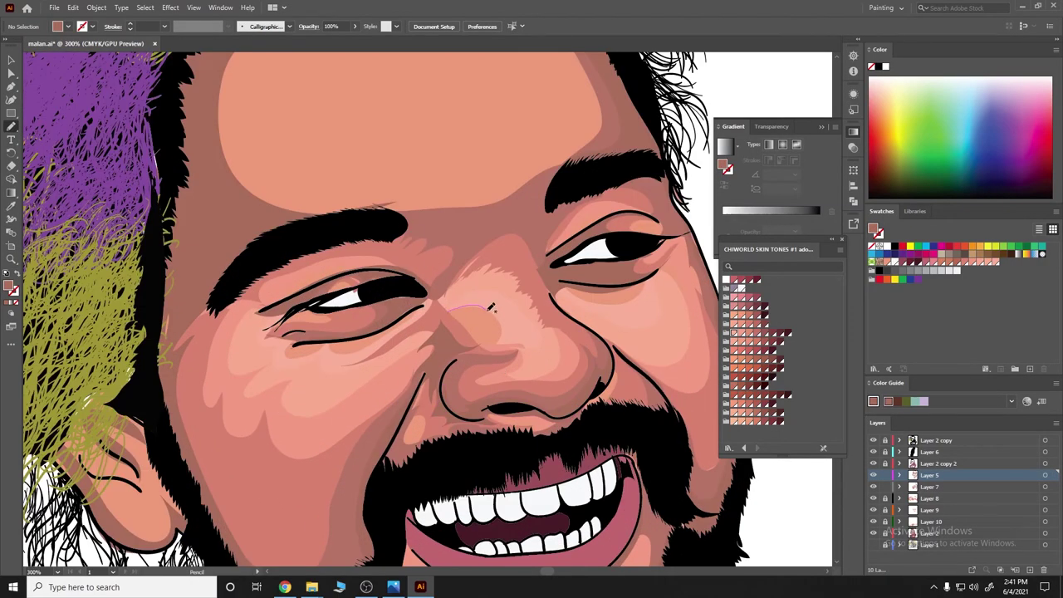
{"action": "key", "text": "ctrl+z"}
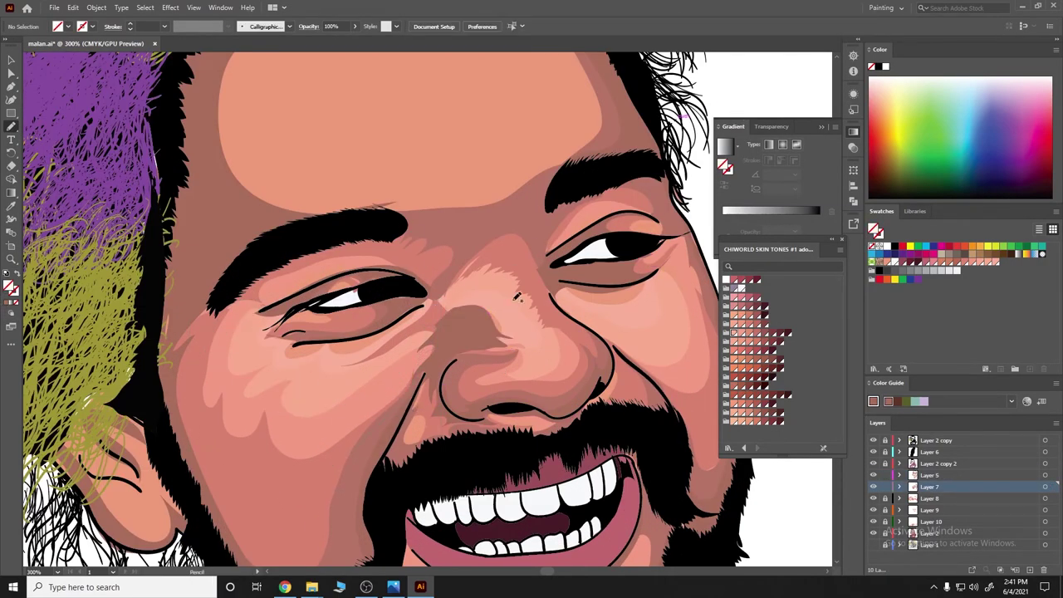
{"action": "scroll", "coordinate": [434, 270], "scroll_direction": "down", "scroll_amount": 2}
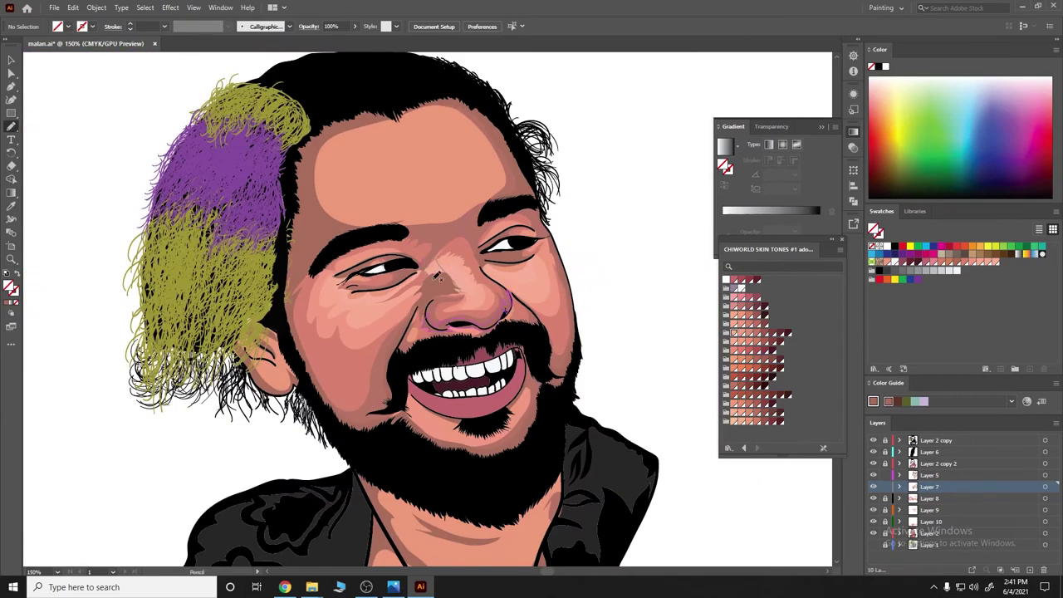
{"action": "scroll", "coordinate": [53, 304], "scroll_direction": "down", "scroll_amount": 3}
{"action": "scroll", "coordinate": [407, 372], "scroll_direction": "up", "scroll_amount": 4}
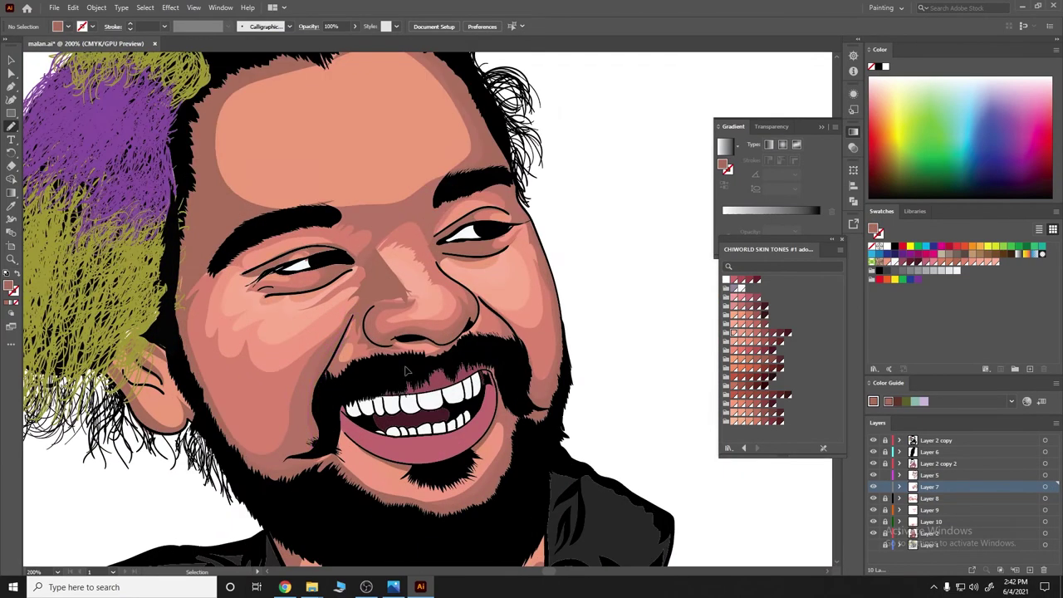
{"action": "scroll", "coordinate": [407, 371], "scroll_direction": "up", "scroll_amount": 1}
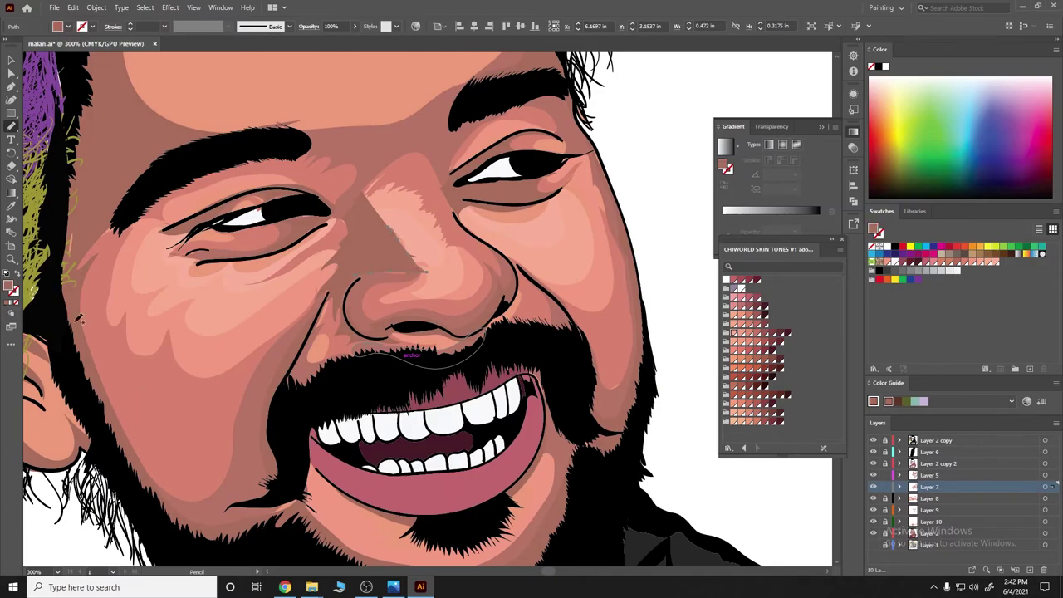
{"action": "scroll", "coordinate": [641, 161], "scroll_direction": "down", "scroll_amount": 2}
{"action": "scroll", "coordinate": [586, 165], "scroll_direction": "down", "scroll_amount": 1}
{"action": "scroll", "coordinate": [587, 164], "scroll_direction": "down", "scroll_amount": 1}
{"action": "scroll", "coordinate": [482, 158], "scroll_direction": "up", "scroll_amount": 2}
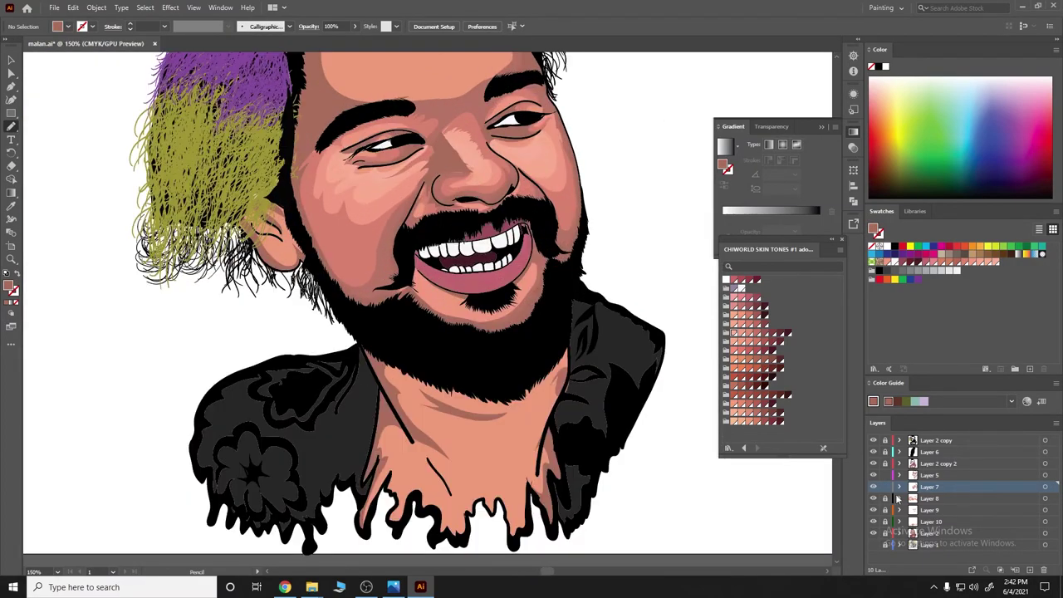
{"action": "scroll", "coordinate": [409, 247], "scroll_direction": "up", "scroll_amount": 2}
Trace closed Pencil shadow shapes along the upper teeth
{"action": "scroll", "coordinate": [409, 247], "scroll_direction": "up", "scroll_amount": 2}
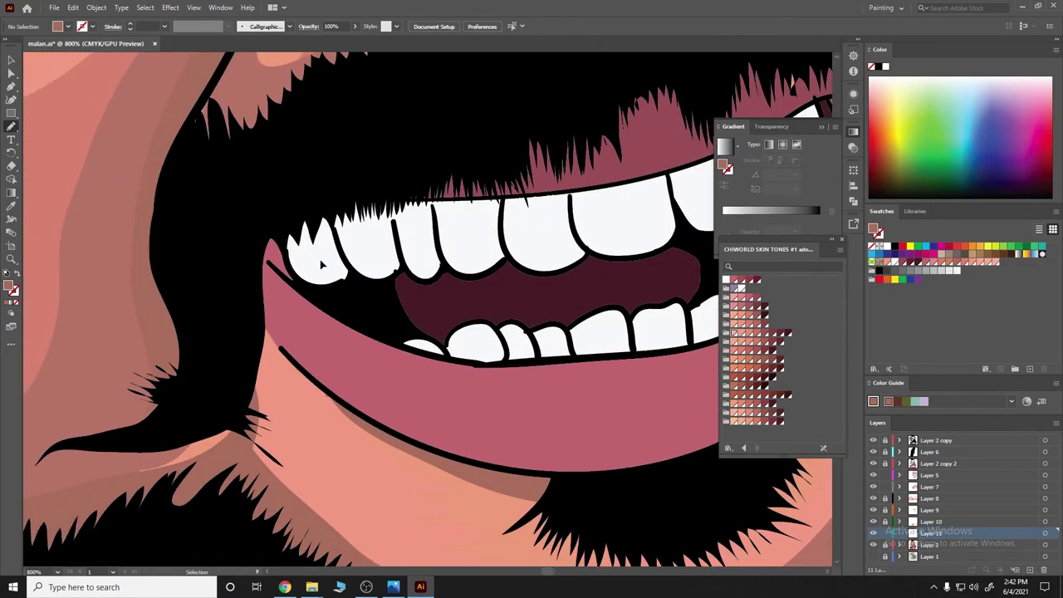
{"action": "scroll", "coordinate": [407, 247], "scroll_direction": "up", "scroll_amount": 1}
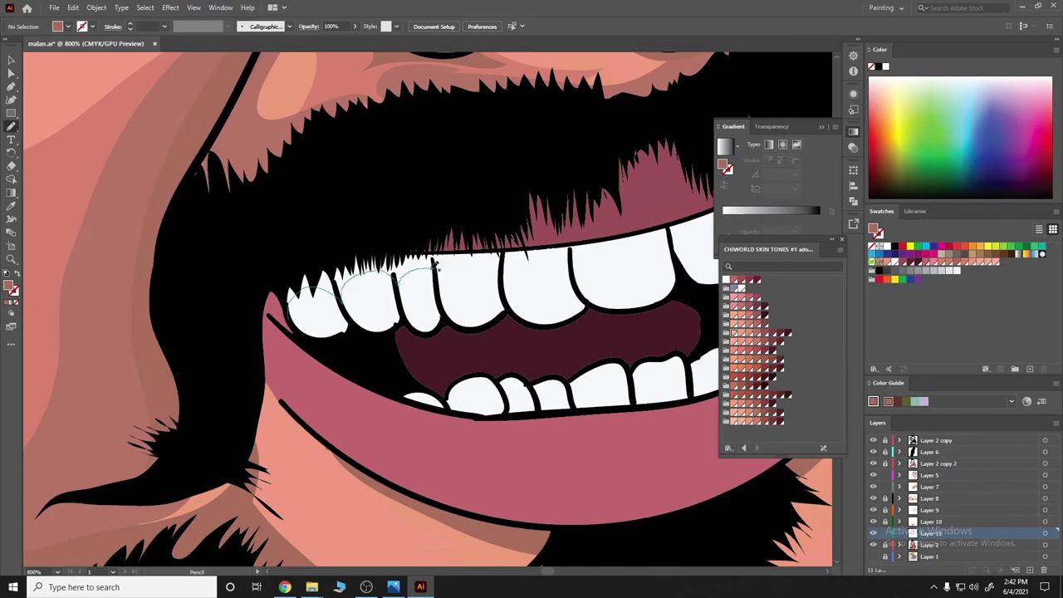
{"action": "left_click_drag", "start_coordinate": [375, 250], "coordinate": [338, 255]}
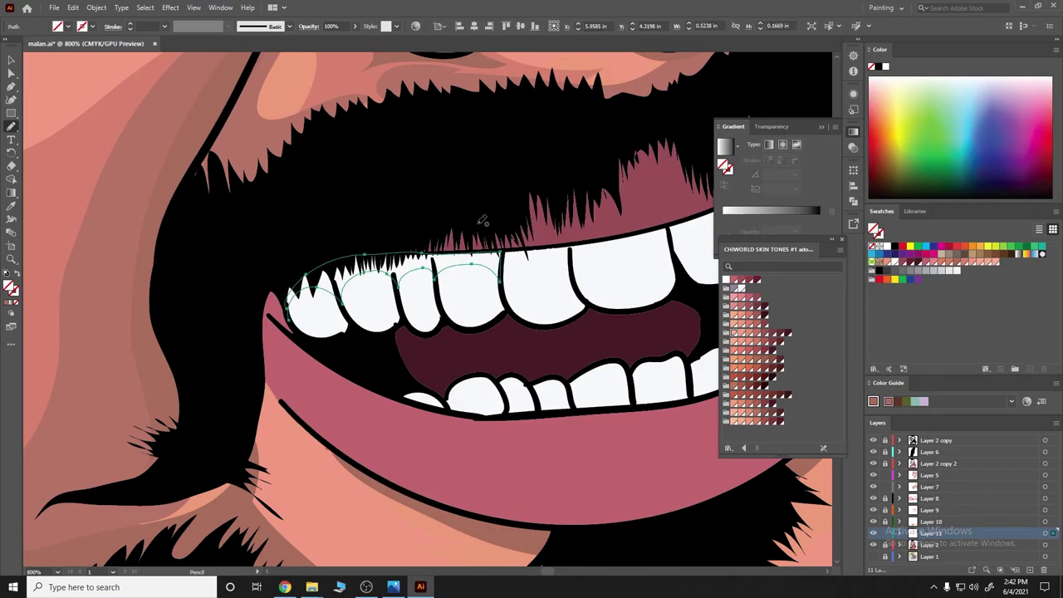
{"action": "scroll", "coordinate": [640, 239], "scroll_direction": "down", "scroll_amount": 4}
{"action": "scroll", "coordinate": [407, 185], "scroll_direction": "up", "scroll_amount": 5}
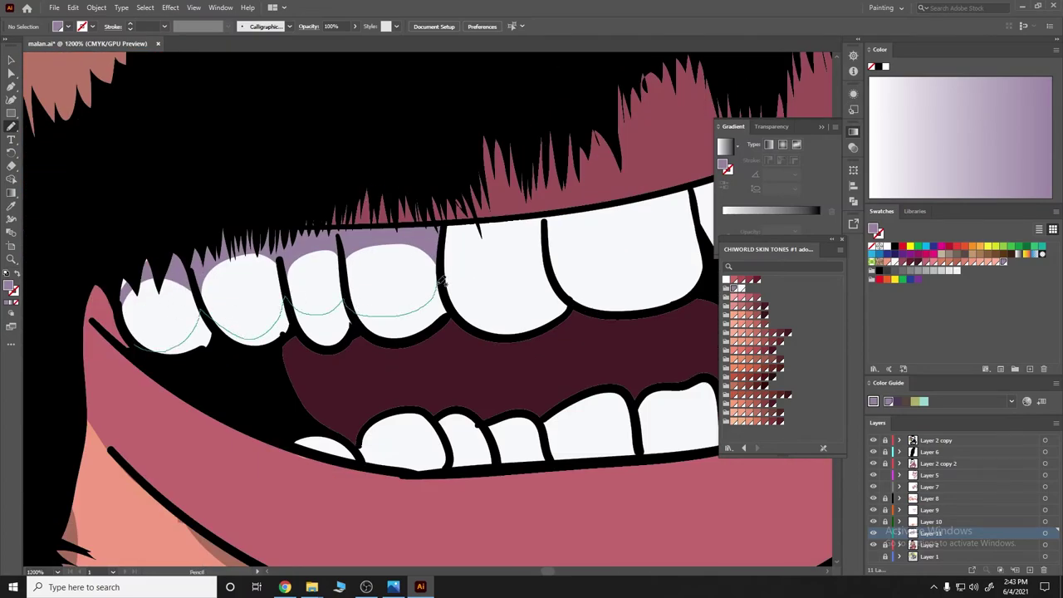
{"action": "left_click_drag", "start_coordinate": [233, 337], "coordinate": [178, 353]}
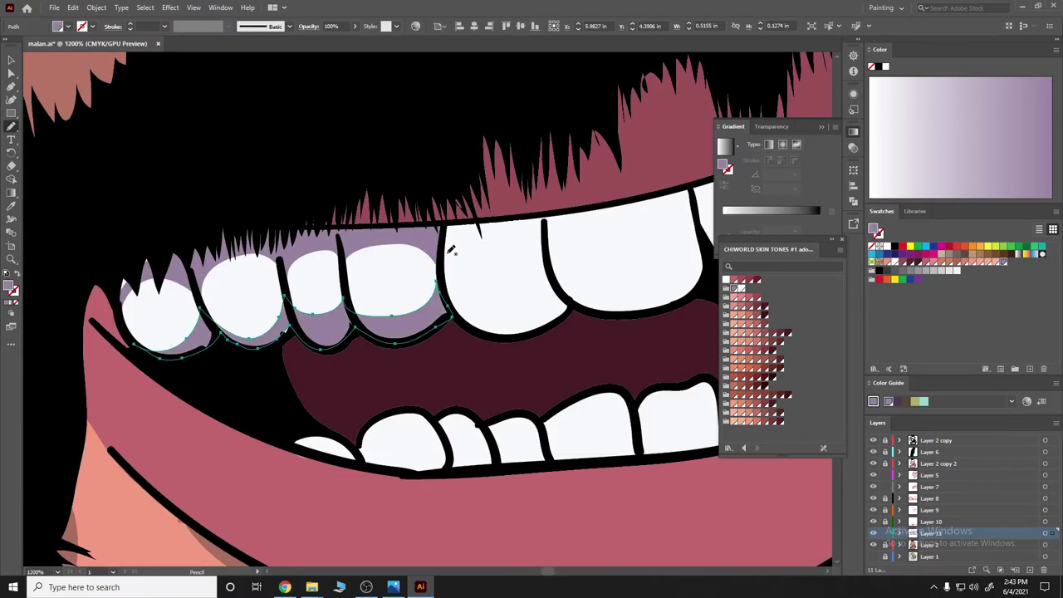
{"action": "left_click_drag", "start_coordinate": [615, 218], "coordinate": [616, 219]}
{"action": "scroll", "coordinate": [510, 207], "scroll_direction": "down", "scroll_amount": 2}
{"action": "scroll", "coordinate": [534, 191], "scroll_direction": "up", "scroll_amount": 3}
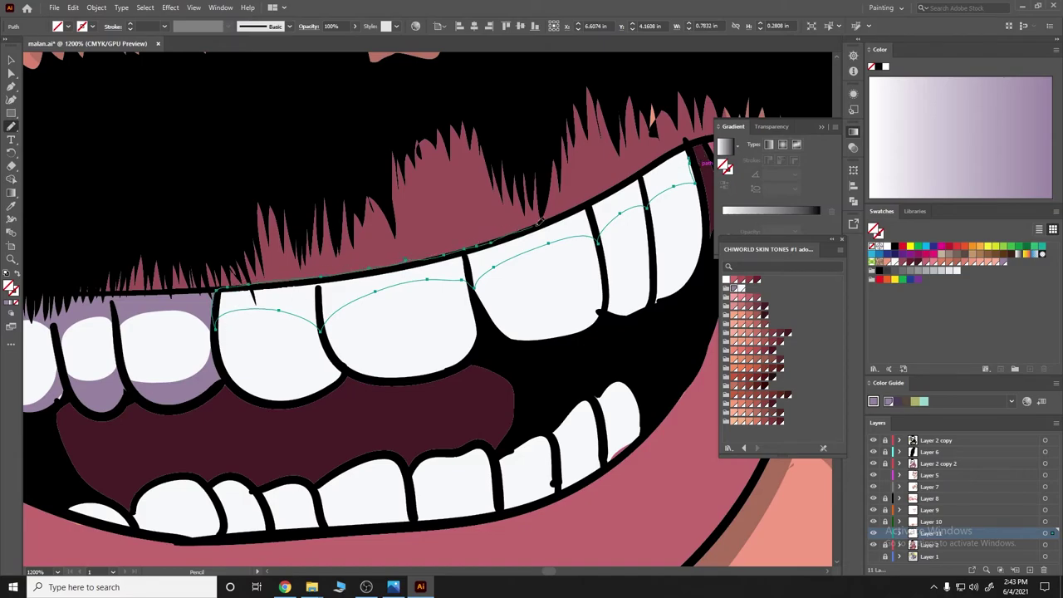
Fill the iris with a purple-grey colour and deselect it
{"action": "scroll", "coordinate": [653, 249], "scroll_direction": "down", "scroll_amount": 2}
{"action": "scroll", "coordinate": [653, 249], "scroll_direction": "down", "scroll_amount": 3}
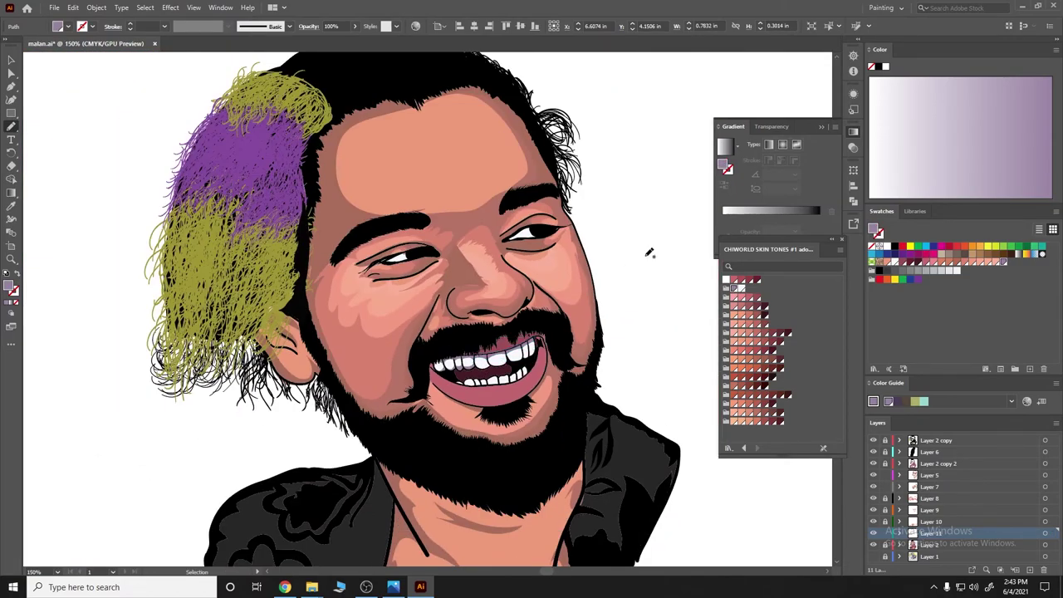
{"action": "scroll", "coordinate": [574, 309], "scroll_direction": "up", "scroll_amount": 3}
{"action": "scroll", "coordinate": [542, 307], "scroll_direction": "up", "scroll_amount": 1}
{"action": "scroll", "coordinate": [541, 307], "scroll_direction": "up", "scroll_amount": 3}
{"action": "scroll", "coordinate": [379, 249], "scroll_direction": "down", "scroll_amount": 1}
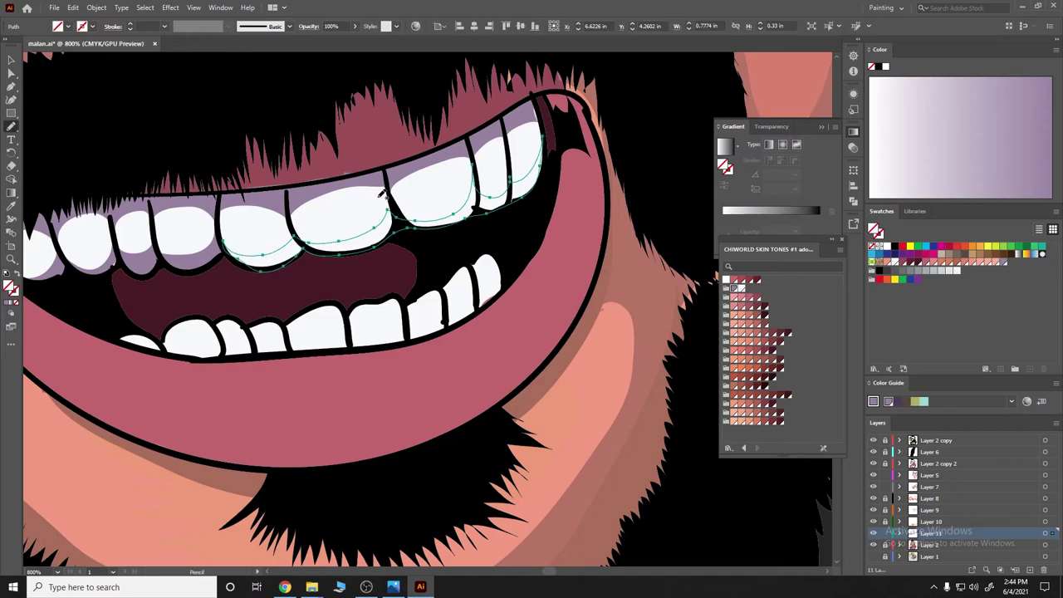
{"action": "scroll", "coordinate": [130, 315], "scroll_direction": "down", "scroll_amount": 5}
{"action": "scroll", "coordinate": [366, 175], "scroll_direction": "up", "scroll_amount": 4}
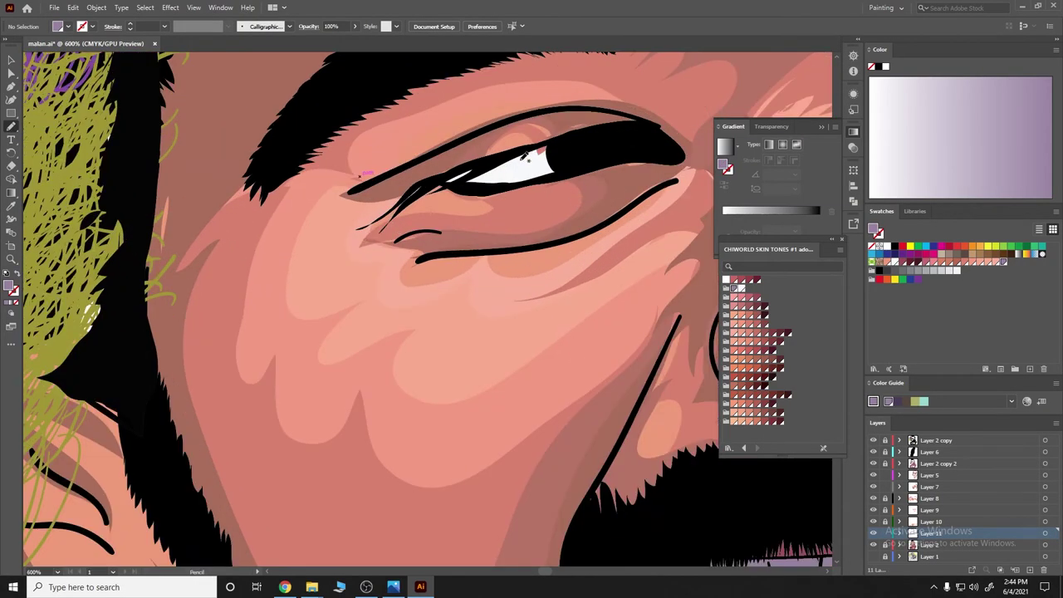
{"action": "left_click", "coordinate": [540, 159], "text": "ctrl"}
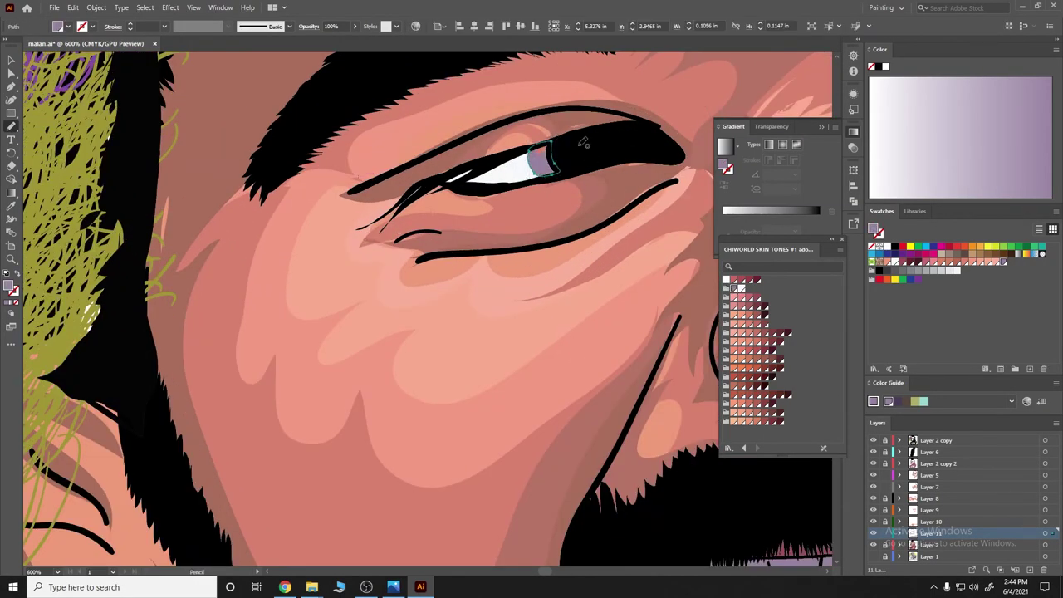
{"action": "key", "text": "ctrl+shift+a"}
{"action": "scroll", "coordinate": [611, 249], "scroll_direction": "down", "scroll_amount": 4}
{"action": "scroll", "coordinate": [647, 233], "scroll_direction": "up", "scroll_amount": 3}
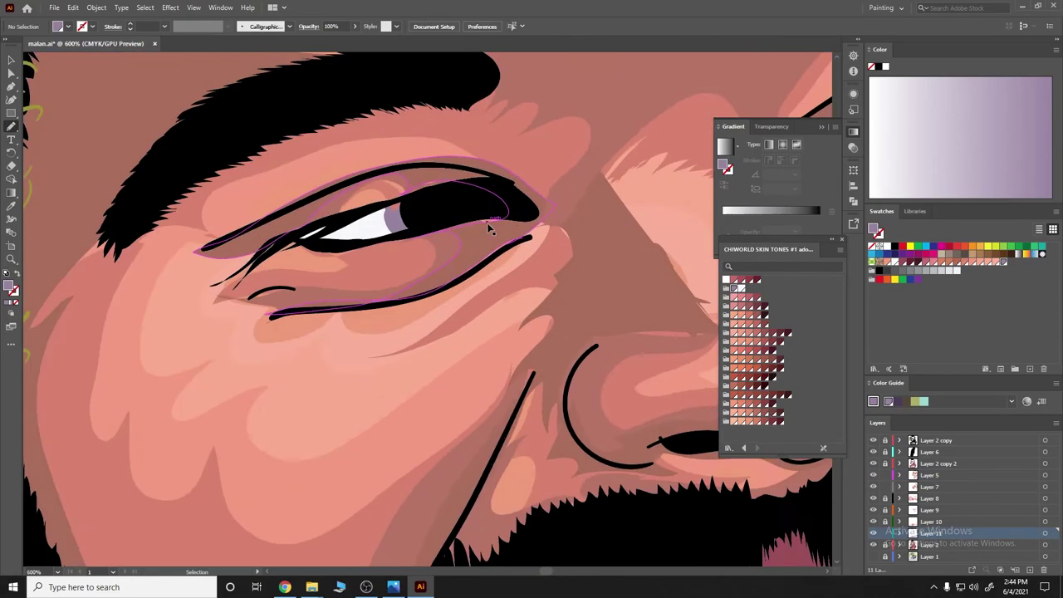
{"action": "scroll", "coordinate": [613, 274], "scroll_direction": "up", "scroll_amount": 2}
Switch the active layer from Layer 8 to Layer 11
{"action": "left_click", "coordinate": [882, 499]}
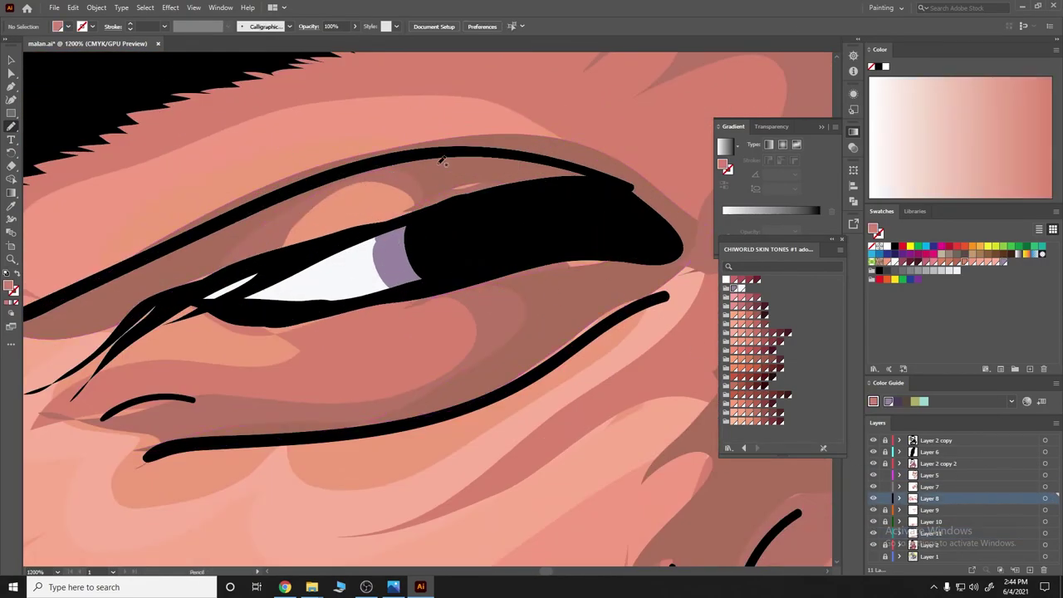
{"action": "scroll", "coordinate": [357, 191], "scroll_direction": "down", "scroll_amount": 5}
{"action": "scroll", "coordinate": [504, 147], "scroll_direction": "up", "scroll_amount": 3}
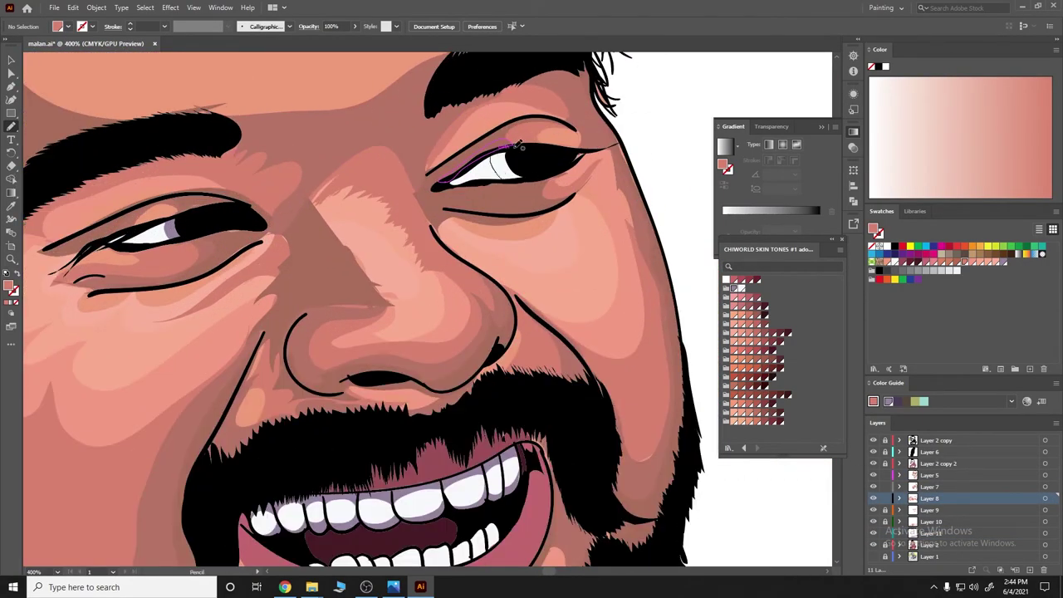
{"action": "scroll", "coordinate": [519, 146], "scroll_direction": "down", "scroll_amount": 2}
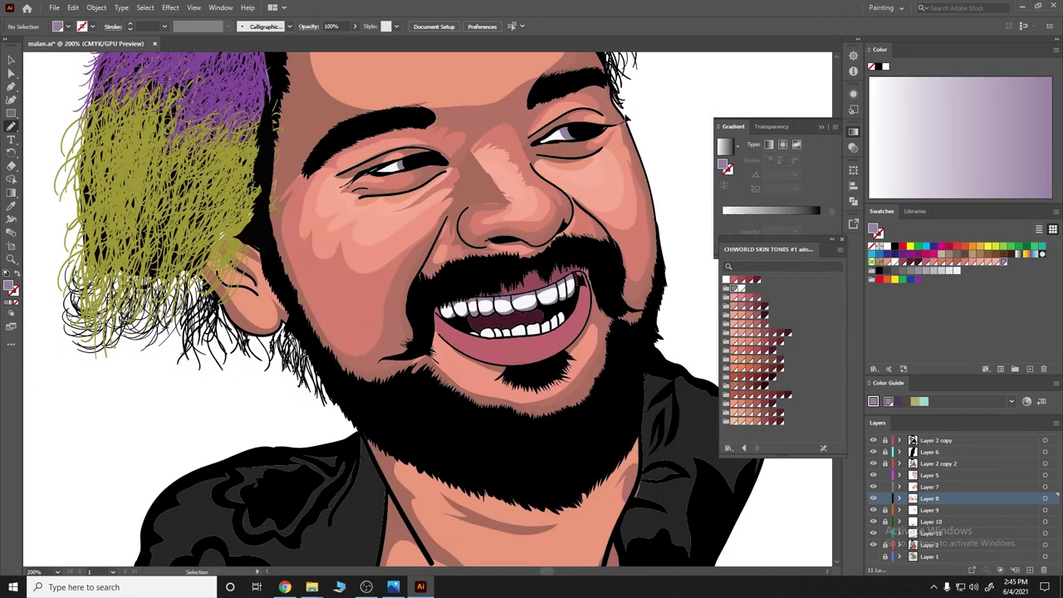
{"action": "scroll", "coordinate": [458, 158], "scroll_direction": "down", "scroll_amount": 3}
{"action": "scroll", "coordinate": [465, 166], "scroll_direction": "up", "scroll_amount": 3}
{"action": "scroll", "coordinate": [336, 183], "scroll_direction": "up", "scroll_amount": 3}
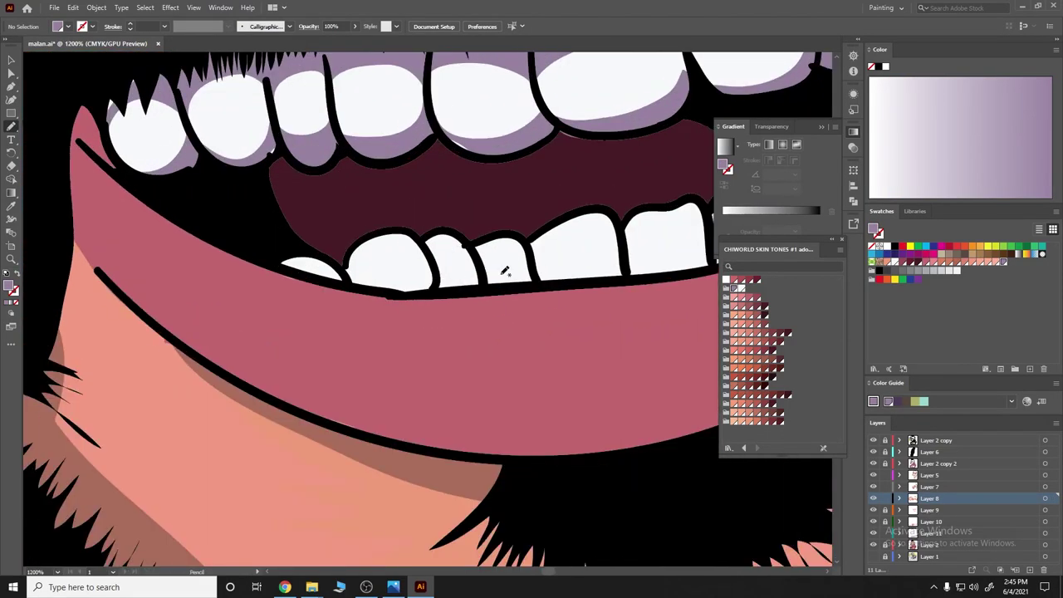
{"action": "left_click", "coordinate": [885, 533]}
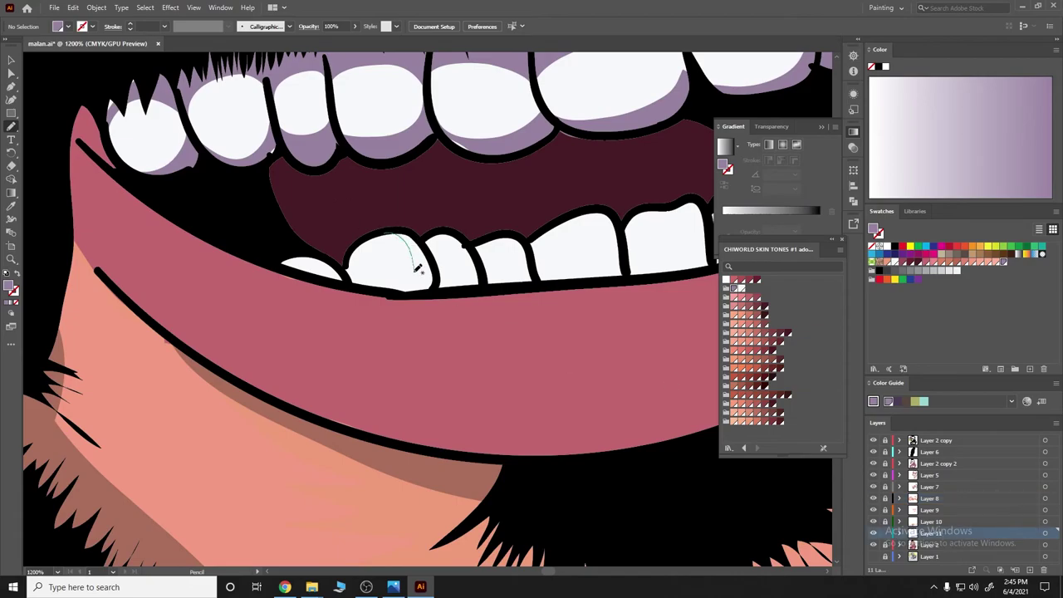
Draw lilac shadow shapes over the lower teeth, deselect, and zoom to fit the portrait
{"action": "left_click_drag", "start_coordinate": [418, 268], "coordinate": [412, 292]}
{"action": "left_click", "coordinate": [734, 287]}
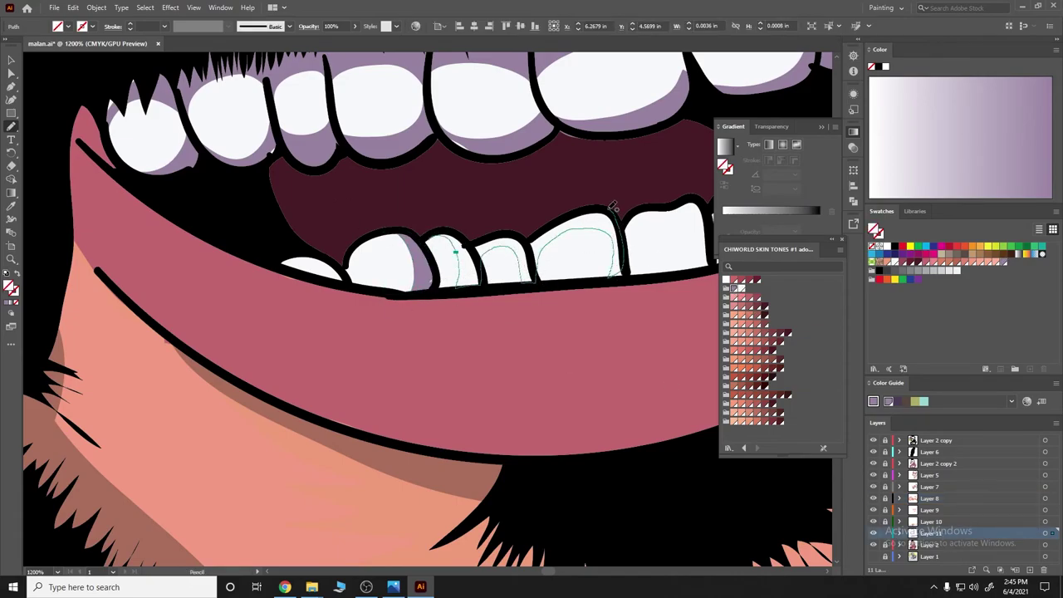
{"action": "left_click_drag", "start_coordinate": [612, 206], "coordinate": [457, 241]}
{"action": "left_click_drag", "start_coordinate": [603, 207], "coordinate": [391, 194]}
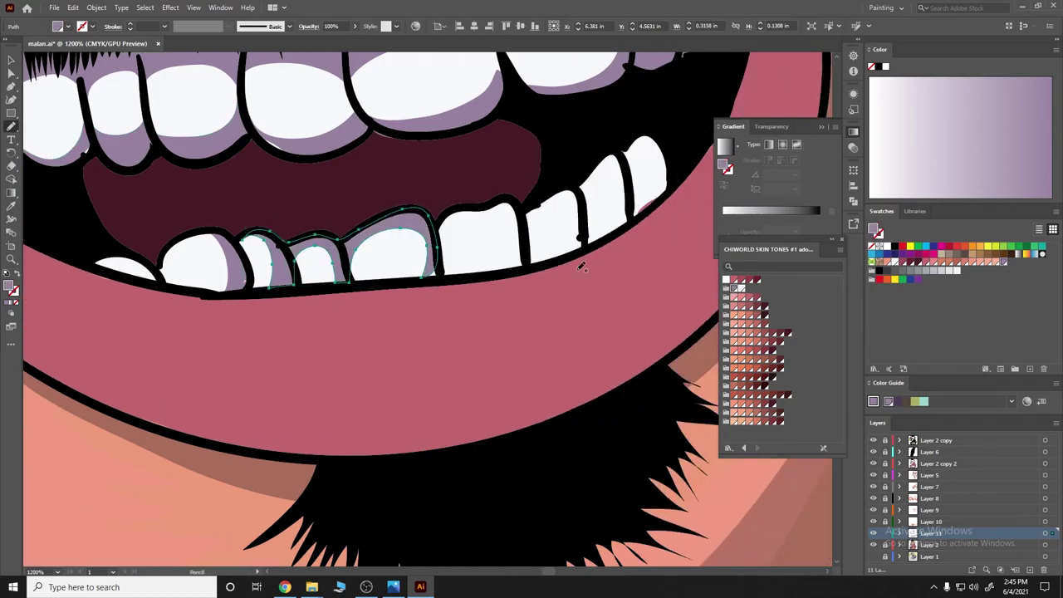
{"action": "left_click_drag", "start_coordinate": [582, 266], "coordinate": [516, 265]}
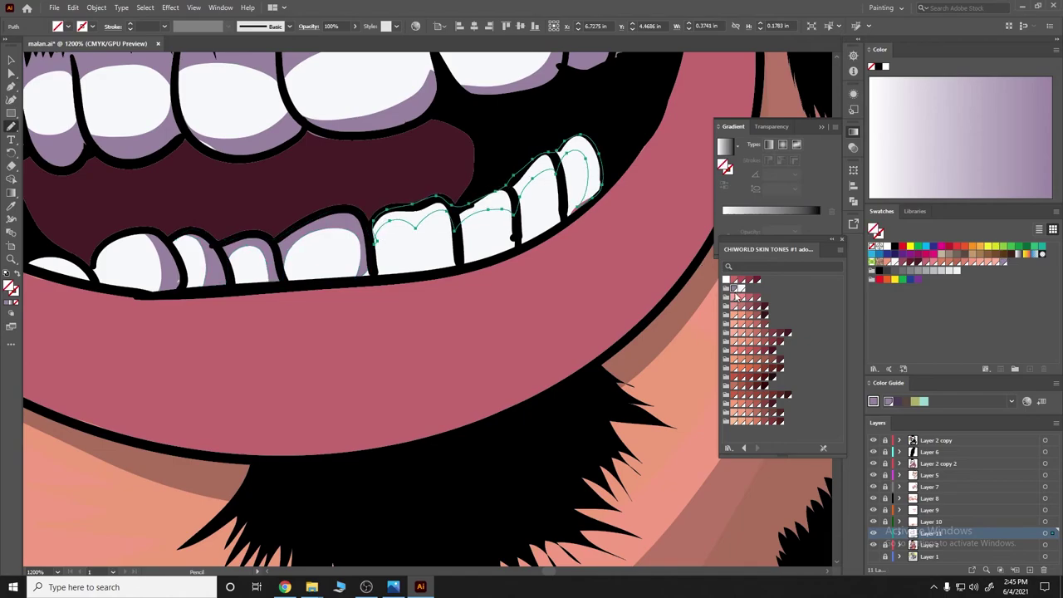
{"action": "key", "text": "ctrl+shift+a"}
{"action": "key", "text": "ctrl+0"}
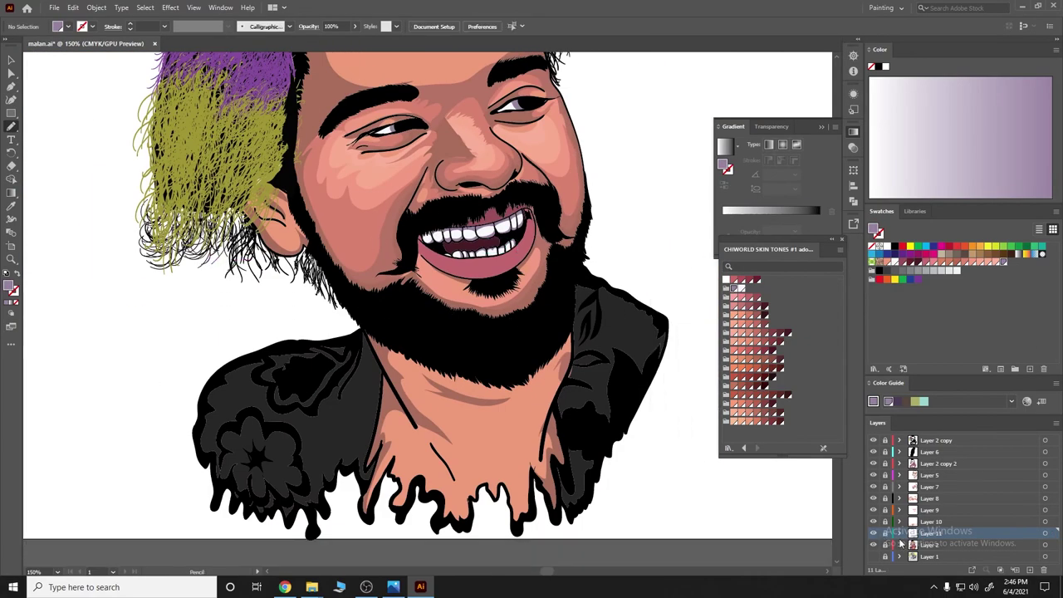
On Layer 12, draw a closed highlight shape along the lower lip and fill it light pink
{"action": "left_click", "coordinate": [901, 544]}
{"action": "scroll", "coordinate": [510, 212], "scroll_direction": "up", "scroll_amount": 4}
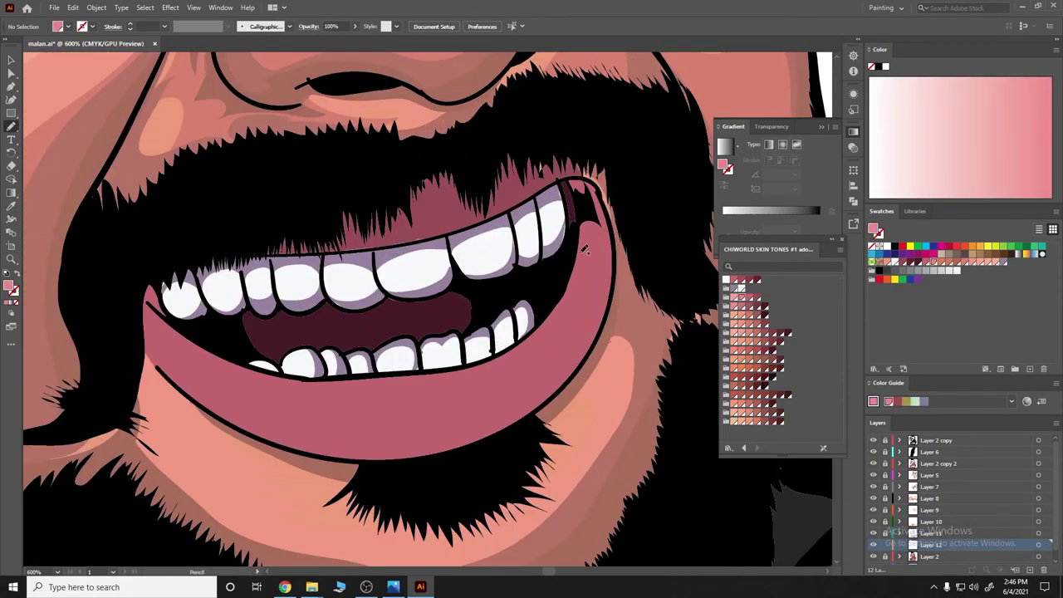
{"action": "left_click_drag", "start_coordinate": [591, 291], "coordinate": [529, 352]}
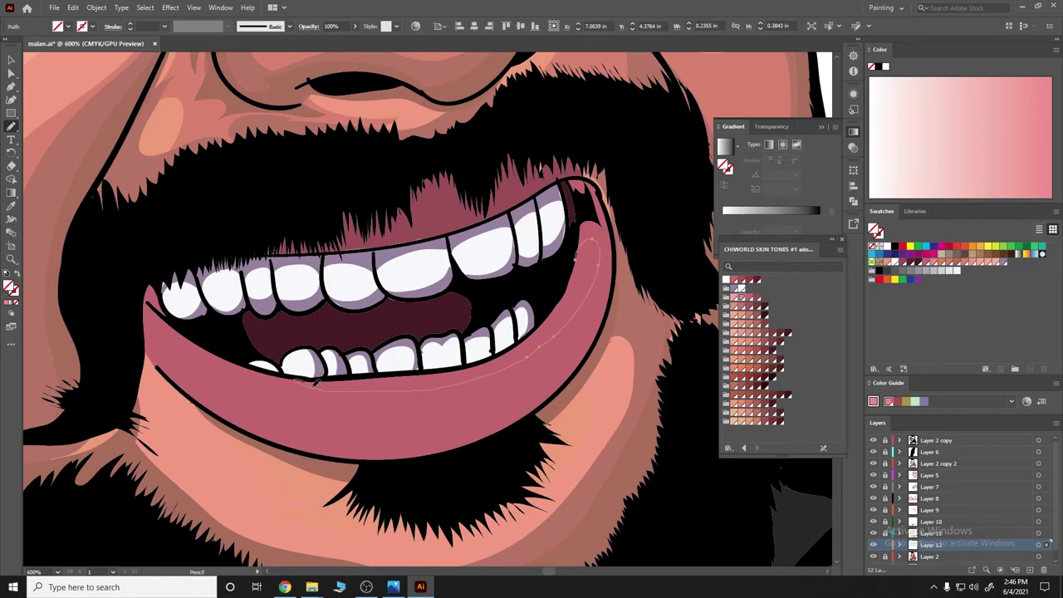
{"action": "left_click_drag", "start_coordinate": [201, 304], "coordinate": [318, 309]}
{"action": "left_click_drag", "start_coordinate": [297, 380], "coordinate": [287, 375]}
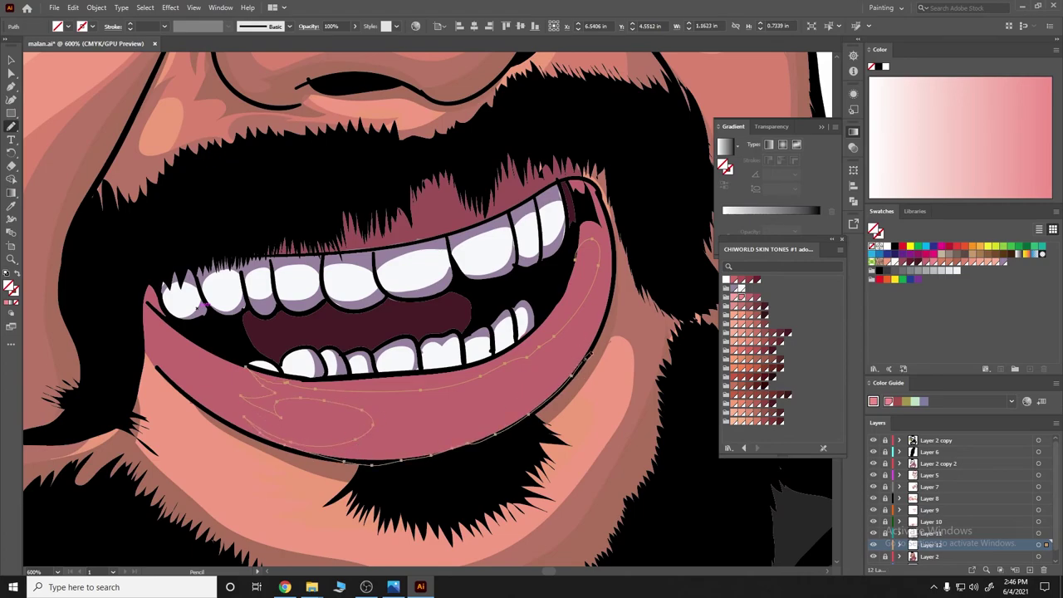
{"action": "left_click_drag", "start_coordinate": [619, 282], "coordinate": [619, 284]}
{"action": "left_click", "coordinate": [735, 296]}
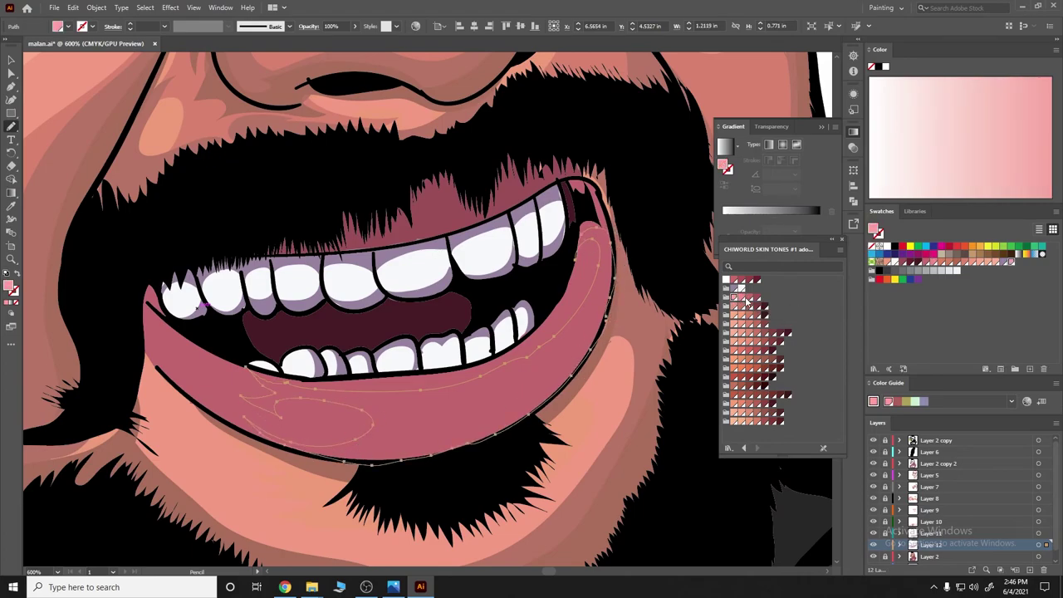
Deselect the lip highlight, reselect it to check, then clear the selection
{"action": "key", "text": "ctrl+shift+a"}
{"action": "scroll", "coordinate": [576, 342], "scroll_direction": "down", "scroll_amount": 5}
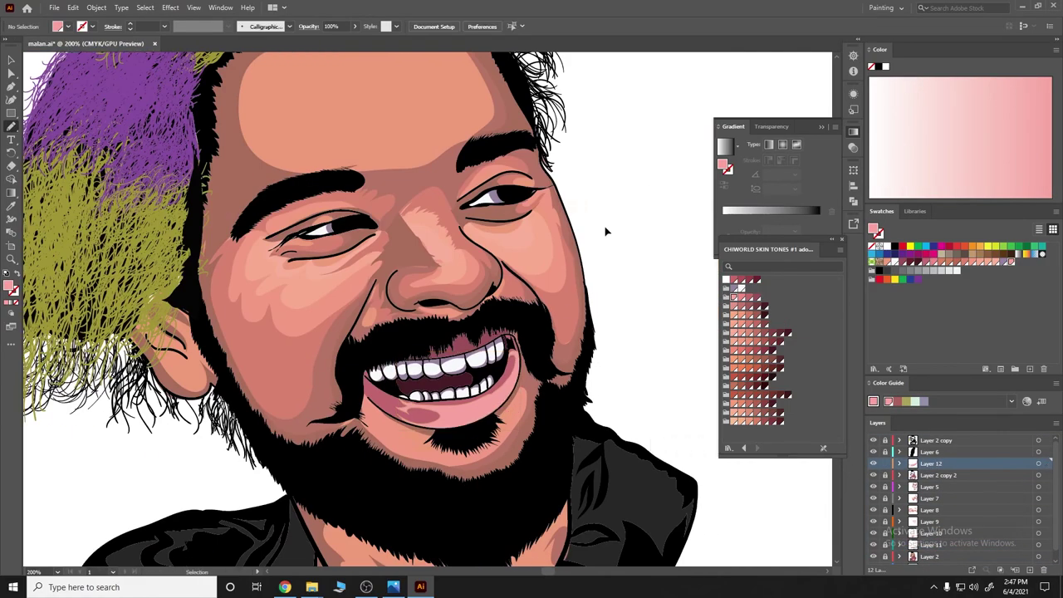
{"action": "scroll", "coordinate": [577, 342], "scroll_direction": "up", "scroll_amount": 5}
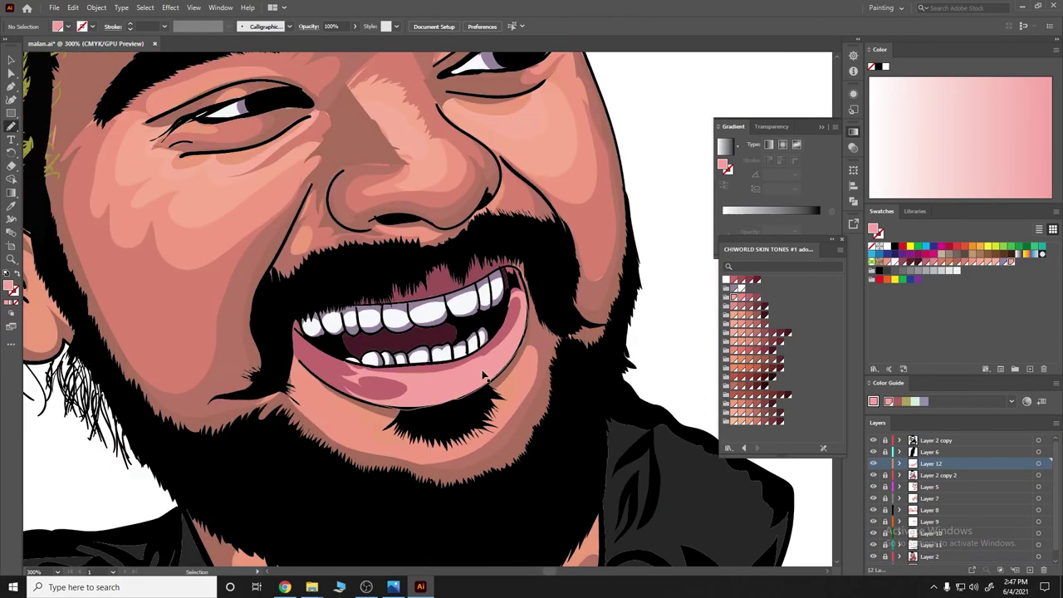
{"action": "left_click", "coordinate": [487, 373], "text": "ctrl"}
{"action": "key", "text": "ctrl+shift+a"}
{"action": "scroll", "coordinate": [366, 335], "scroll_direction": "down", "scroll_amount": 1}
{"action": "scroll", "coordinate": [365, 335], "scroll_direction": "down", "scroll_amount": 2}
{"action": "scroll", "coordinate": [366, 335], "scroll_direction": "down", "scroll_amount": 2}
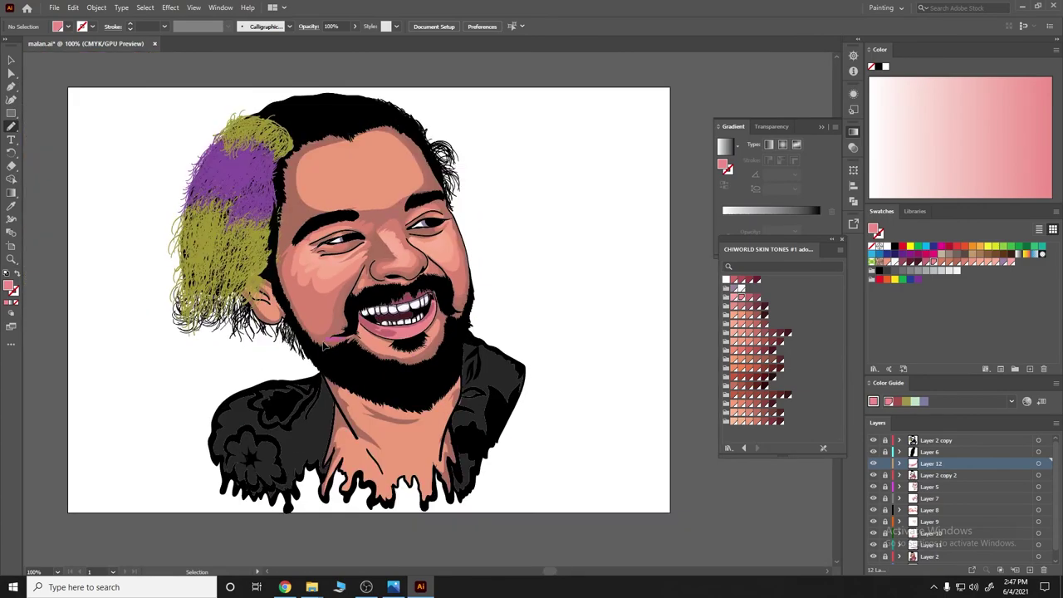
{"action": "scroll", "coordinate": [366, 335], "scroll_direction": "down", "scroll_amount": 1}
{"action": "scroll", "coordinate": [365, 334], "scroll_direction": "down", "scroll_amount": 1}
{"action": "scroll", "coordinate": [365, 335], "scroll_direction": "up", "scroll_amount": 2}
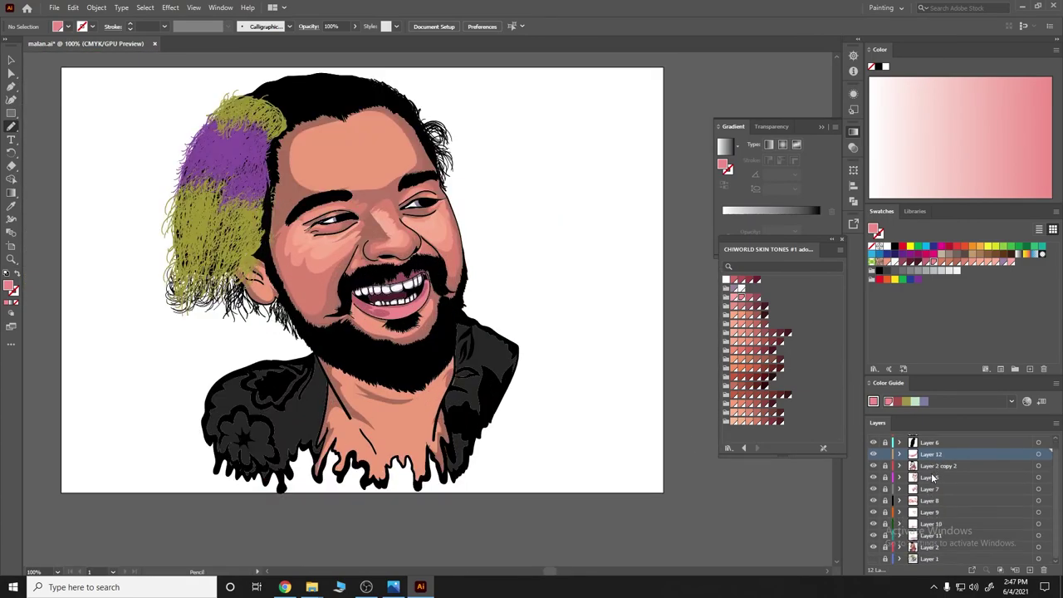
Set the fill to dark red #680000 and add Layer 13 at the bottom of the stack
{"action": "double_click", "coordinate": [11, 287]}
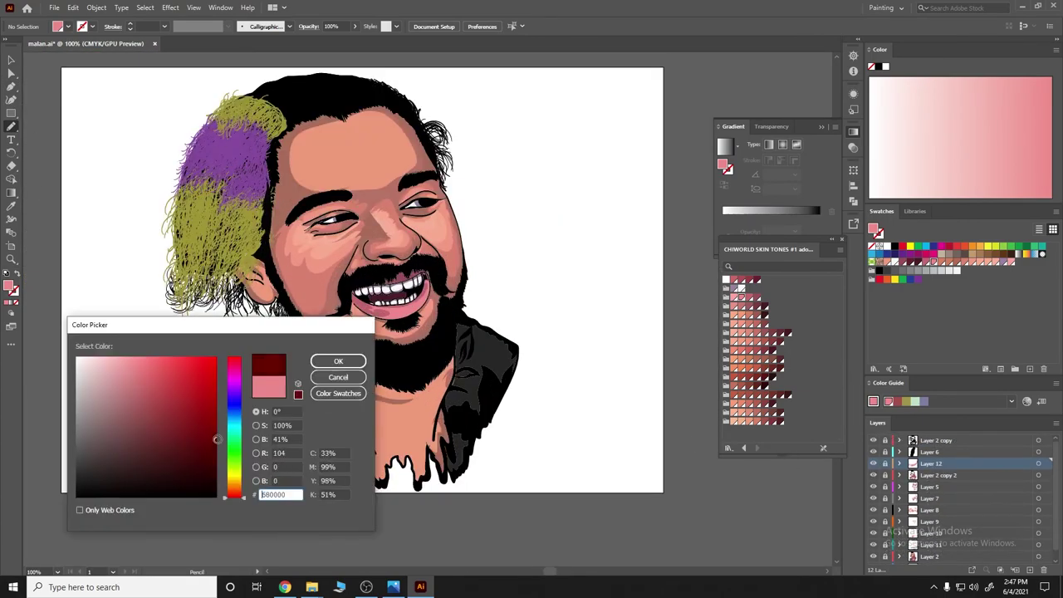
{"action": "left_click", "coordinate": [343, 361]}
{"action": "key", "text": "ctrl+l"}
{"action": "left_click_drag", "start_coordinate": [928, 470], "coordinate": [933, 563]}
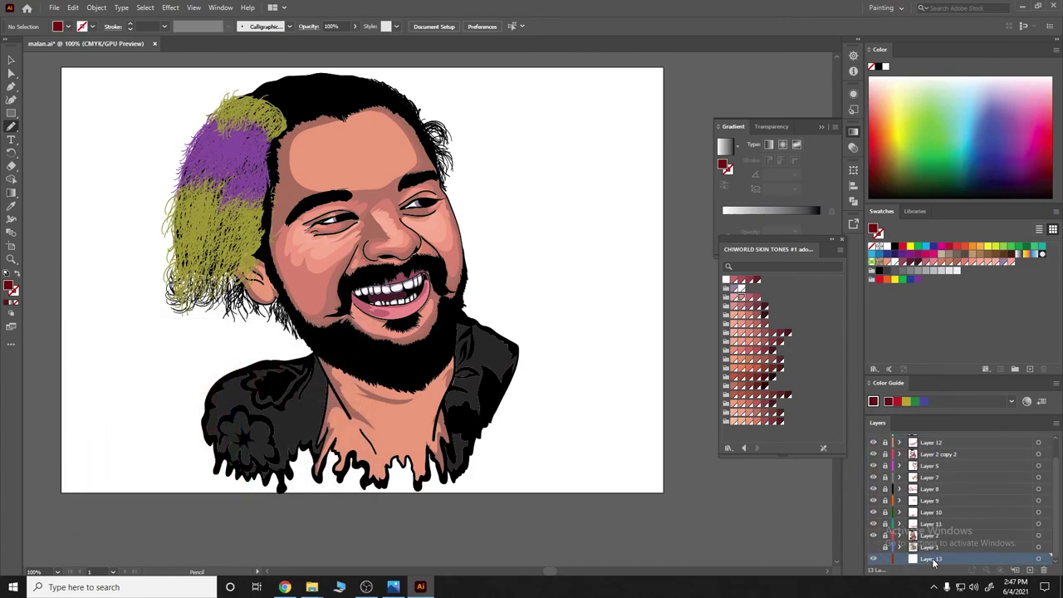
Draw a dark red rectangle covering the whole artboard, then deselect it
{"action": "left_click", "coordinate": [11, 113]}
{"action": "left_click_drag", "start_coordinate": [61, 68], "coordinate": [664, 494]}
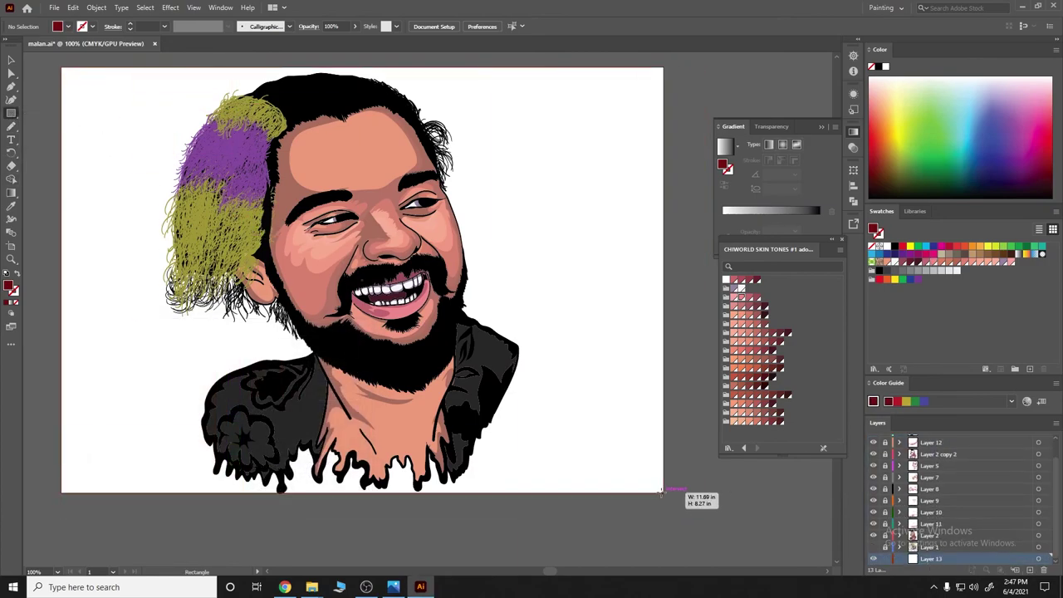
{"action": "scroll", "coordinate": [522, 301], "scroll_direction": "down", "scroll_amount": 2}
{"action": "key", "text": "ctrl+shift+a"}
{"action": "scroll", "coordinate": [498, 332], "scroll_direction": "up", "scroll_amount": 5}
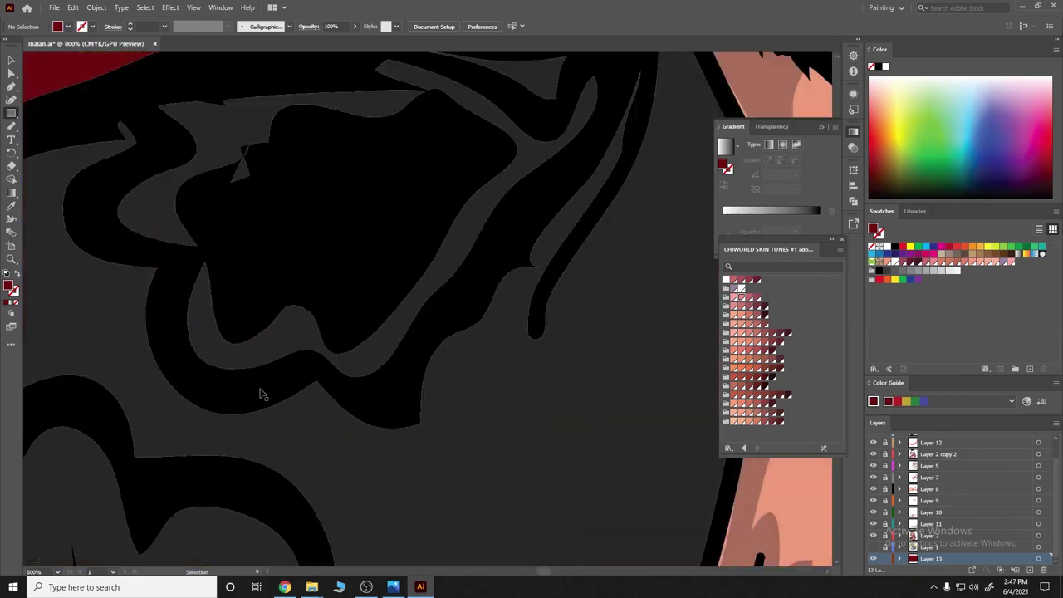
{"action": "scroll", "coordinate": [357, 419], "scroll_direction": "down", "scroll_amount": 5}
{"action": "scroll", "coordinate": [889, 490], "scroll_direction": "up", "scroll_amount": 2}
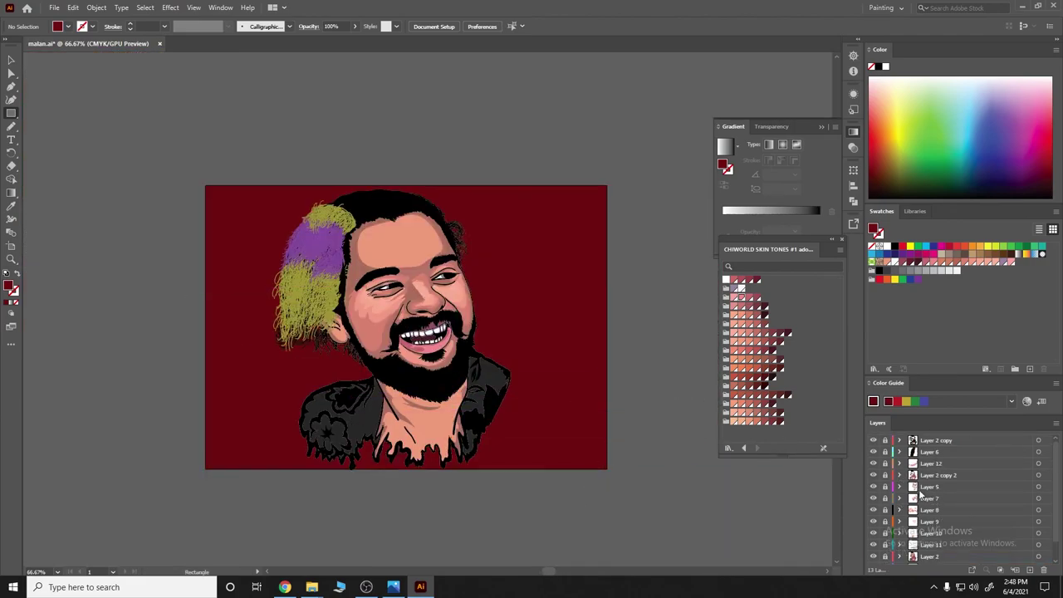
Select a shirt pattern shape with Direct Selection and cancel the fill colour change
{"action": "scroll", "coordinate": [374, 436], "scroll_direction": "up", "scroll_amount": 4}
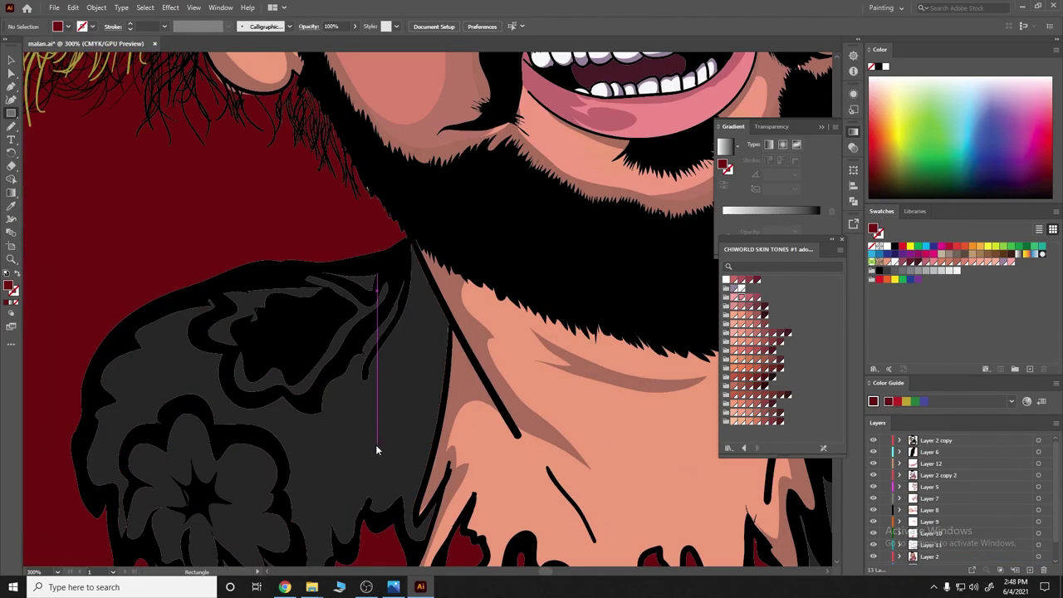
{"action": "left_click", "coordinate": [12, 72]}
{"action": "left_click", "coordinate": [396, 439]}
{"action": "double_click", "coordinate": [10, 286]}
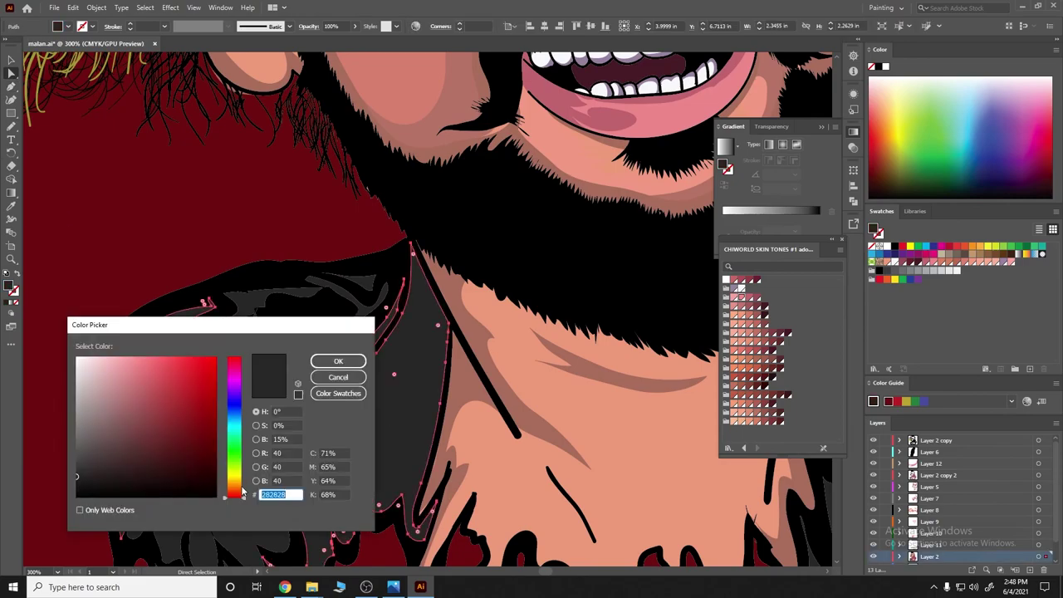
{"action": "left_click", "coordinate": [206, 470]}
{"action": "left_click", "coordinate": [338, 378]}
{"action": "scroll", "coordinate": [191, 438], "scroll_direction": "down", "scroll_amount": 2, "text": "alt"}
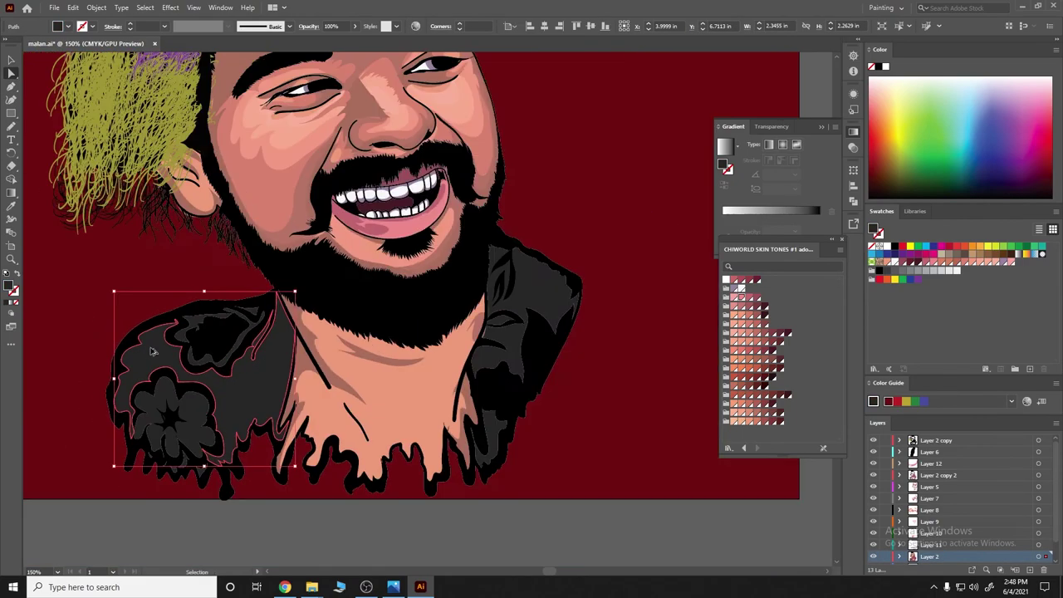
{"action": "key", "text": "ctrl+shift+a"}
Fill the shirt flower and a second pattern shape white in the Color Picker
{"action": "left_click", "coordinate": [189, 435]}
{"action": "double_click", "coordinate": [10, 287]}
{"action": "left_click", "coordinate": [77, 353]}
{"action": "left_click", "coordinate": [340, 360]}
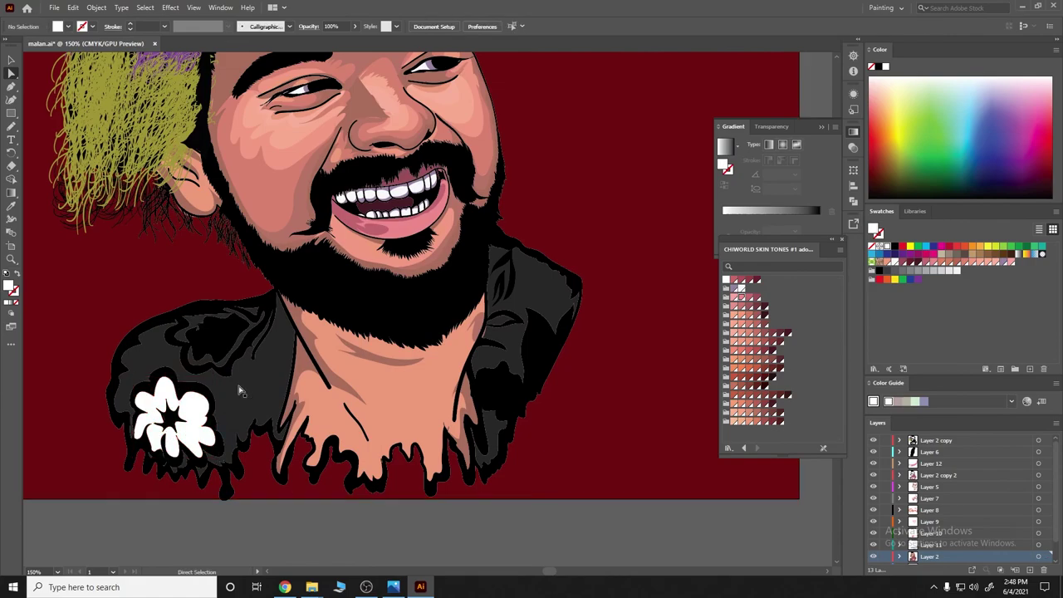
{"action": "scroll", "coordinate": [169, 334], "scroll_direction": "up", "scroll_amount": 3}
{"action": "left_click", "coordinate": [168, 335]}
{"action": "double_click", "coordinate": [10, 286]}
{"action": "left_click", "coordinate": [79, 353]}
{"action": "left_click", "coordinate": [340, 360]}
Copy the white fill onto another shirt pattern shape with the Eyedropper, then fit the artwork
{"action": "left_click", "coordinate": [316, 347]}
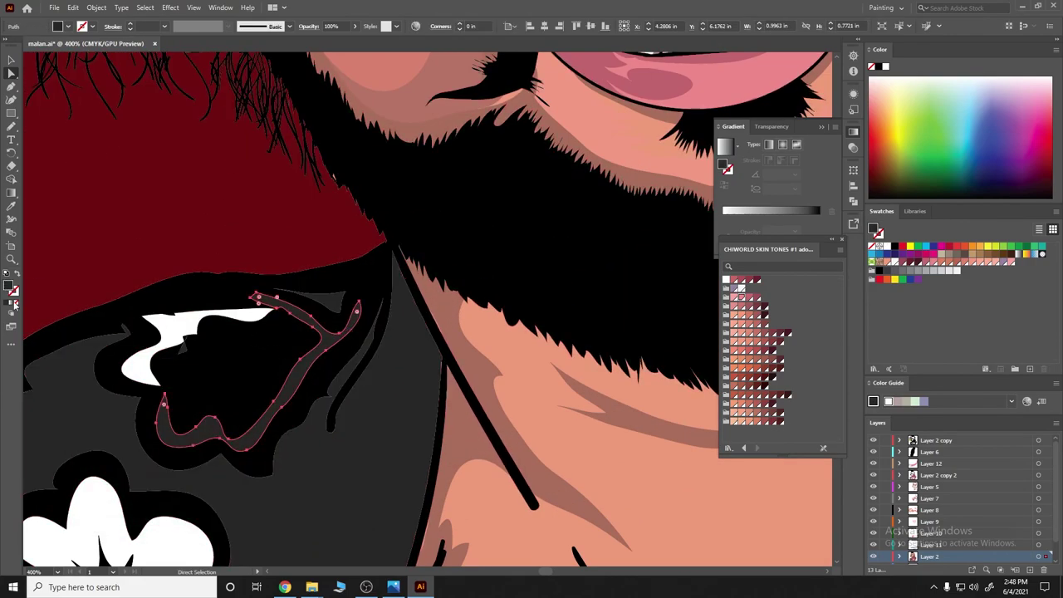
{"action": "key", "text": "i"}
{"action": "left_click", "coordinate": [99, 502]}
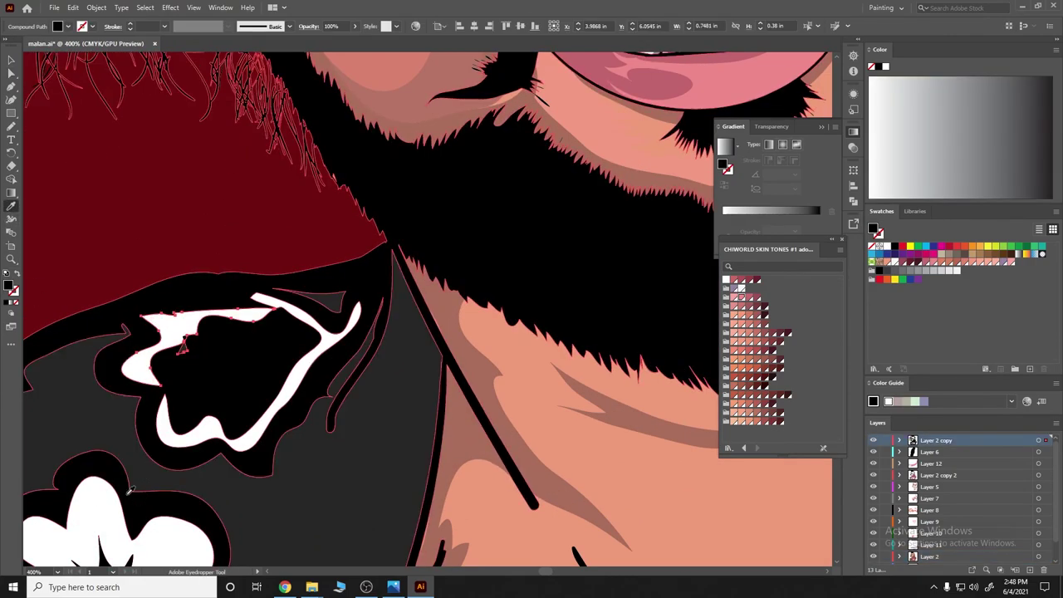
{"action": "scroll", "coordinate": [175, 353], "scroll_direction": "up", "scroll_amount": 2, "text": "alt"}
{"action": "left_click", "coordinate": [176, 355], "text": "ctrl"}
{"action": "key", "text": "ctrl+0"}
Inspect the red background rectangle and small shirt shapes by selecting them, then clear the selection
{"action": "scroll", "coordinate": [217, 396], "scroll_direction": "up", "scroll_amount": 5, "text": "alt"}
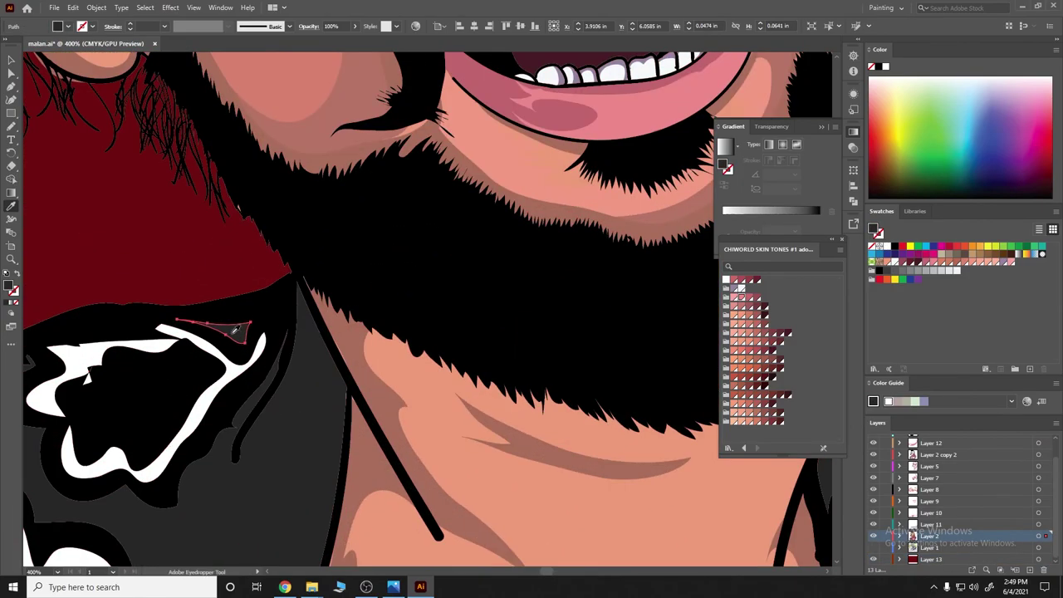
{"action": "scroll", "coordinate": [218, 395], "scroll_direction": "down", "scroll_amount": 4, "text": "alt"}
{"action": "scroll", "coordinate": [249, 374], "scroll_direction": "down", "scroll_amount": 5, "text": "alt"}
{"action": "scroll", "coordinate": [368, 356], "scroll_direction": "up", "scroll_amount": 4, "text": "alt"}
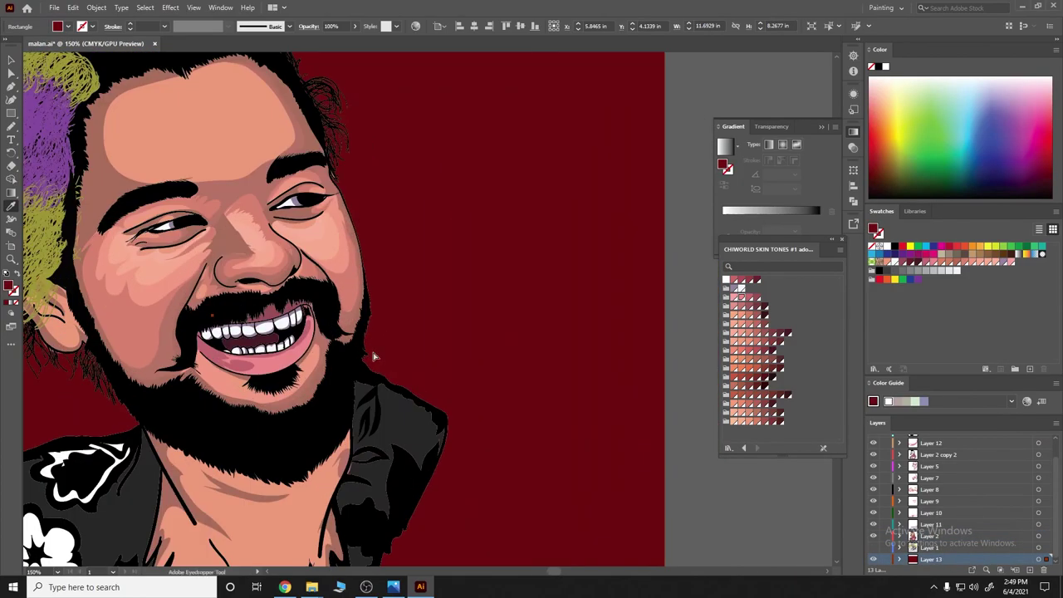
{"action": "scroll", "coordinate": [383, 401], "scroll_direction": "down", "scroll_amount": 1, "text": "alt"}
{"action": "left_click", "coordinate": [383, 400]}
{"action": "scroll", "coordinate": [384, 400], "scroll_direction": "up", "scroll_amount": 3, "text": "alt"}
{"action": "scroll", "coordinate": [374, 448], "scroll_direction": "up", "scroll_amount": 2, "text": "alt"}
{"action": "scroll", "coordinate": [373, 490], "scroll_direction": "up", "scroll_amount": 2, "text": "alt"}
{"action": "left_click", "coordinate": [380, 507], "text": "ctrl"}
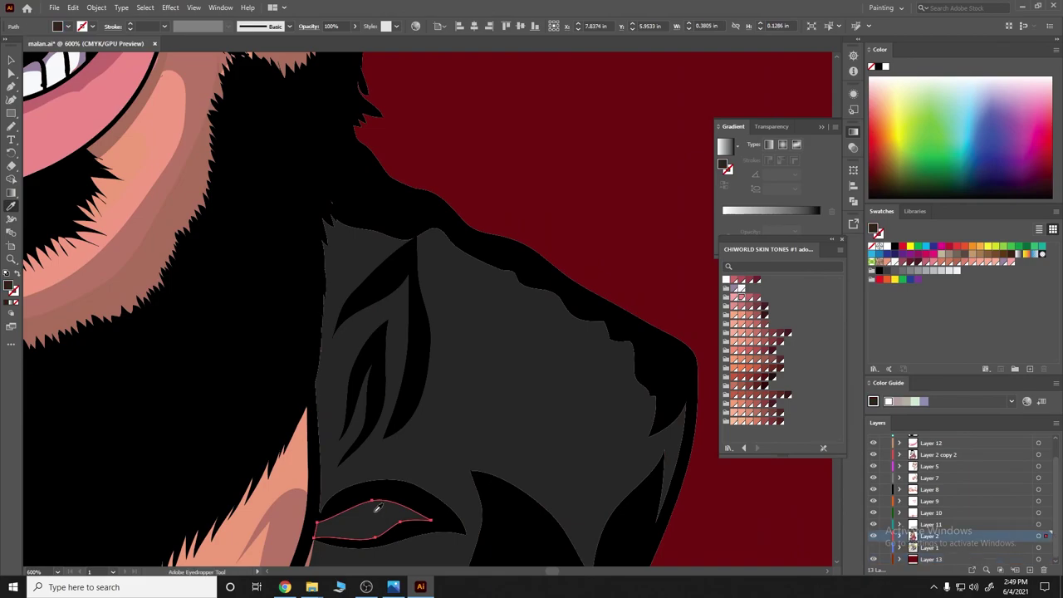
{"action": "scroll", "coordinate": [197, 471], "scroll_direction": "down", "scroll_amount": 4, "text": "alt"}
{"action": "left_click", "coordinate": [415, 399]}
{"action": "scroll", "coordinate": [376, 357], "scroll_direction": "down", "scroll_amount": 2, "text": "alt"}
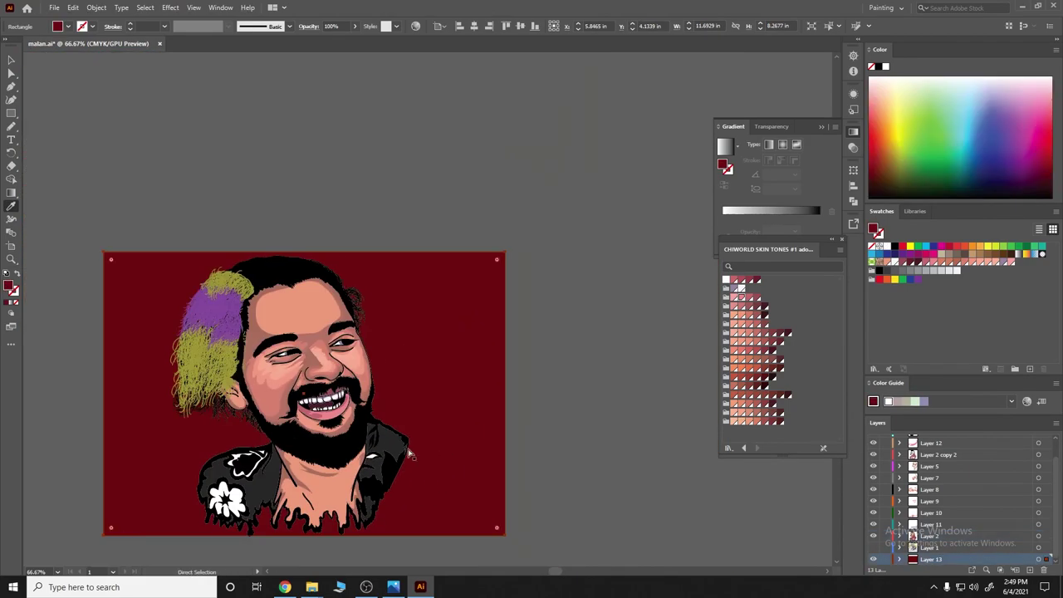
{"action": "scroll", "coordinate": [377, 357], "scroll_direction": "up", "scroll_amount": 1, "text": "alt"}
{"action": "scroll", "coordinate": [376, 358], "scroll_direction": "up", "scroll_amount": 4, "text": "alt"}
{"action": "scroll", "coordinate": [394, 373], "scroll_direction": "down", "scroll_amount": 6, "text": "alt"}
{"action": "left_click", "coordinate": [498, 399]}
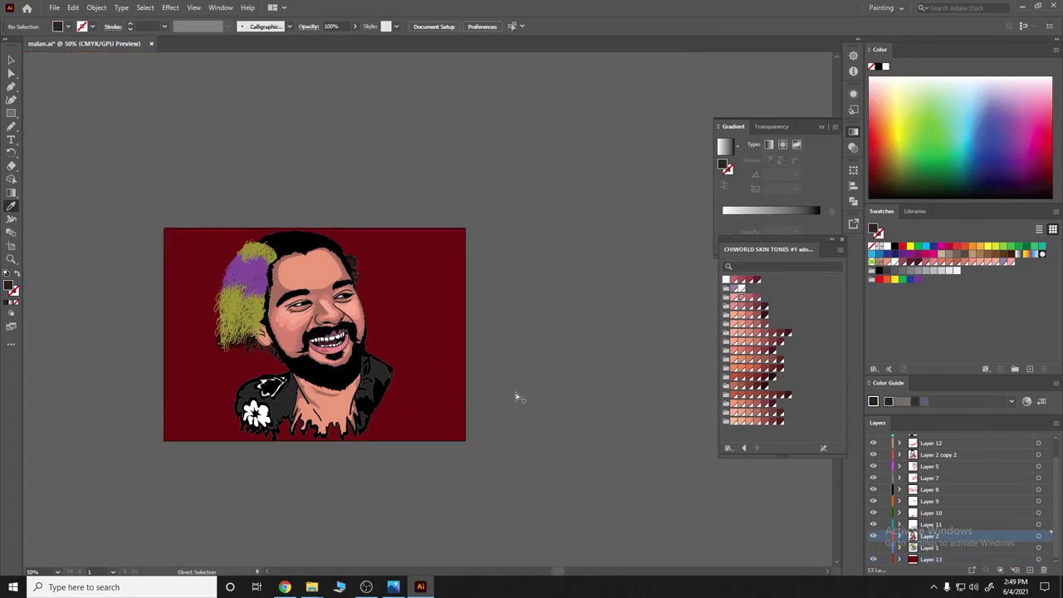
{"action": "scroll", "coordinate": [360, 301], "scroll_direction": "up", "scroll_amount": 2, "text": "alt"}
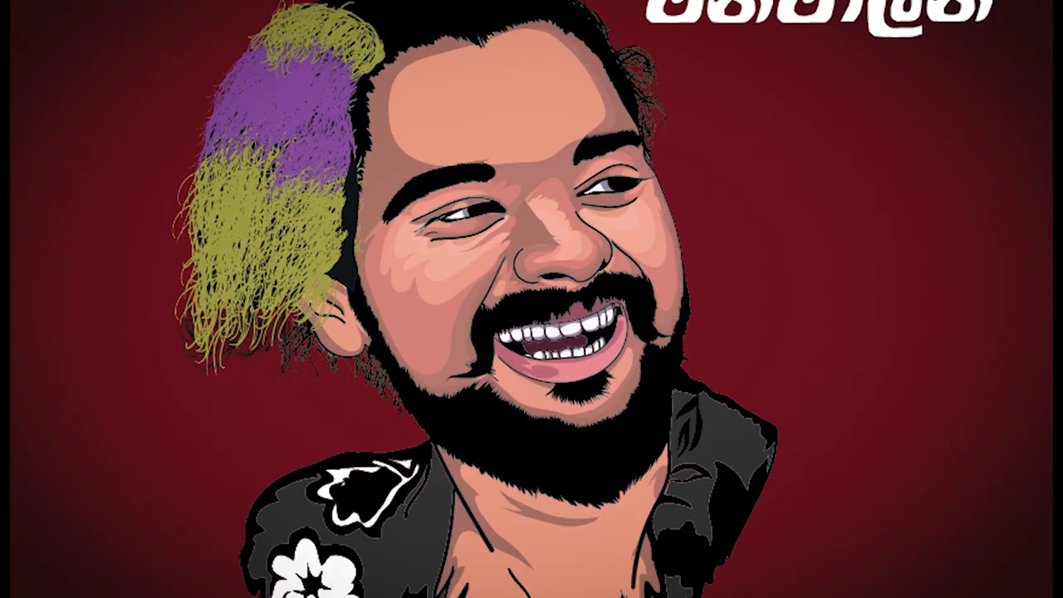